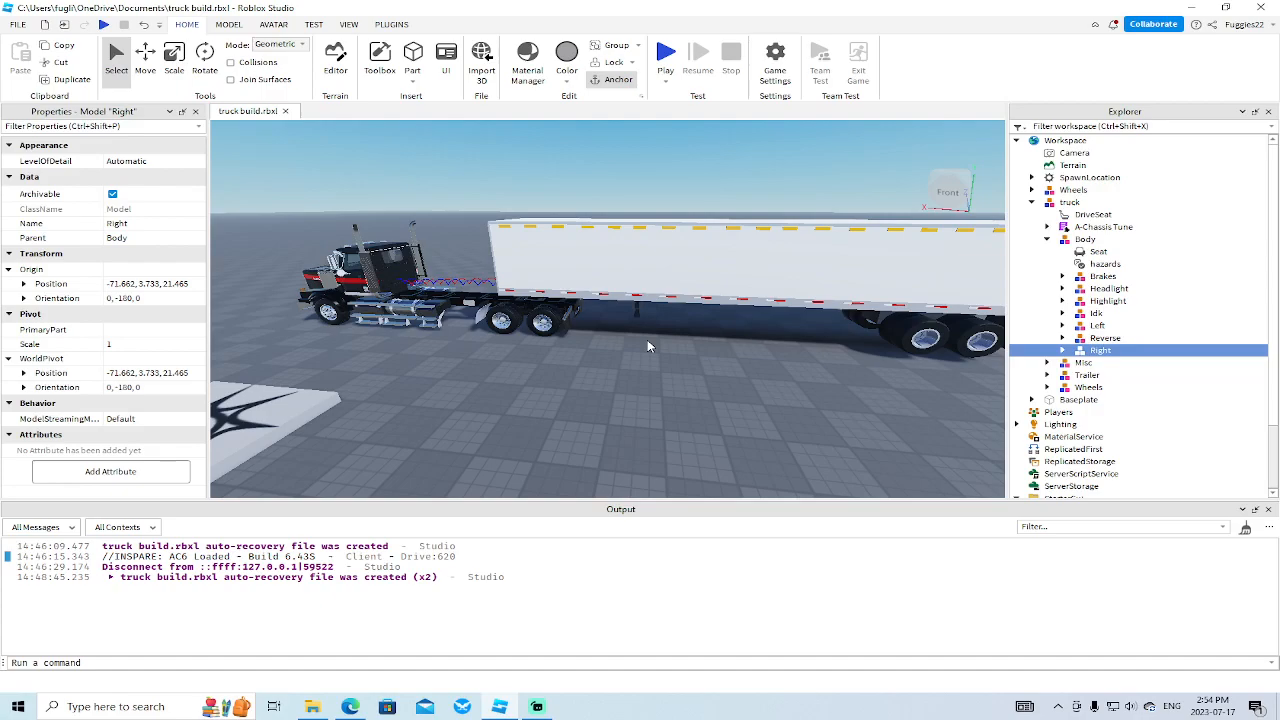
Select the yellow light part that belongs to the trailer's left group.
right_drag(647, 340, 692, 351)
key(d)
key(w)
key(a)
key(d)
key(w)
alt+click(564, 252)
right_drag(446, 272, 419, 268)
key(w)
key(s)
key(s)
key(a)
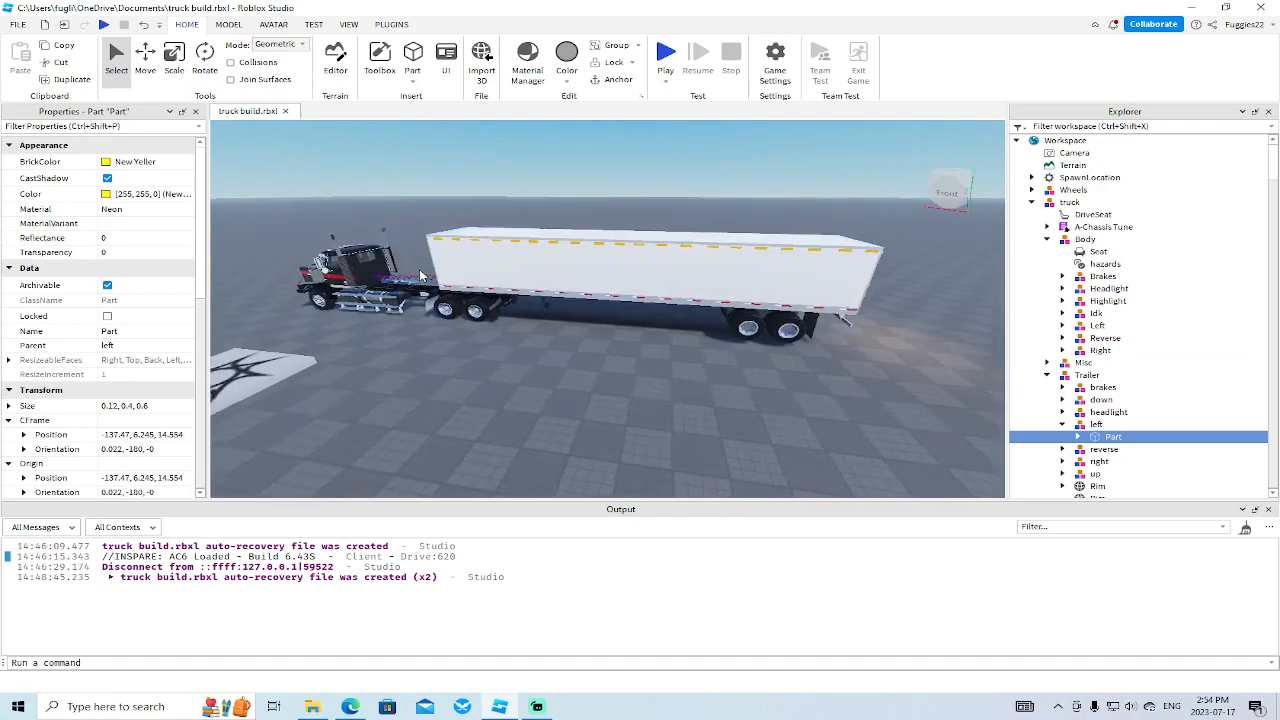
key(d)
right_drag(491, 365, 498, 360)
key(w)
key(s)
key(a)
key(s)
key(a)
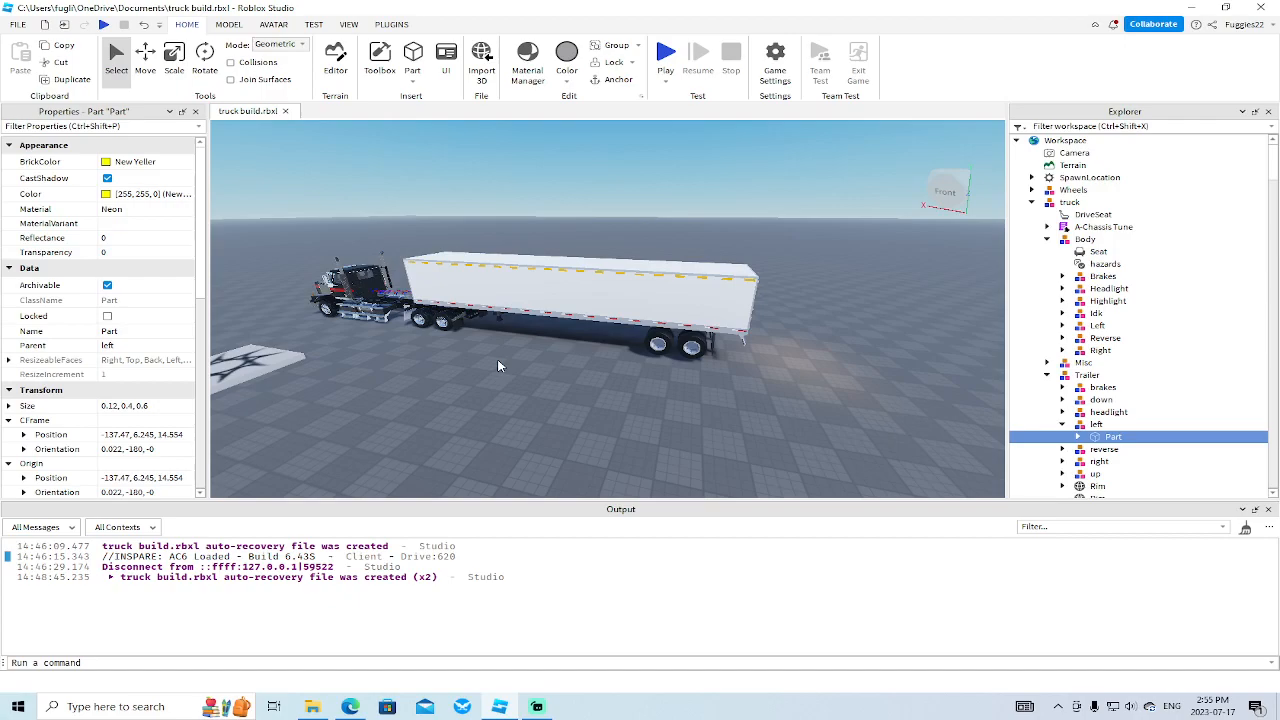
key(d)
right_drag(497, 359, 497, 360)
key(w)
key(w)
key(w)
key(a)
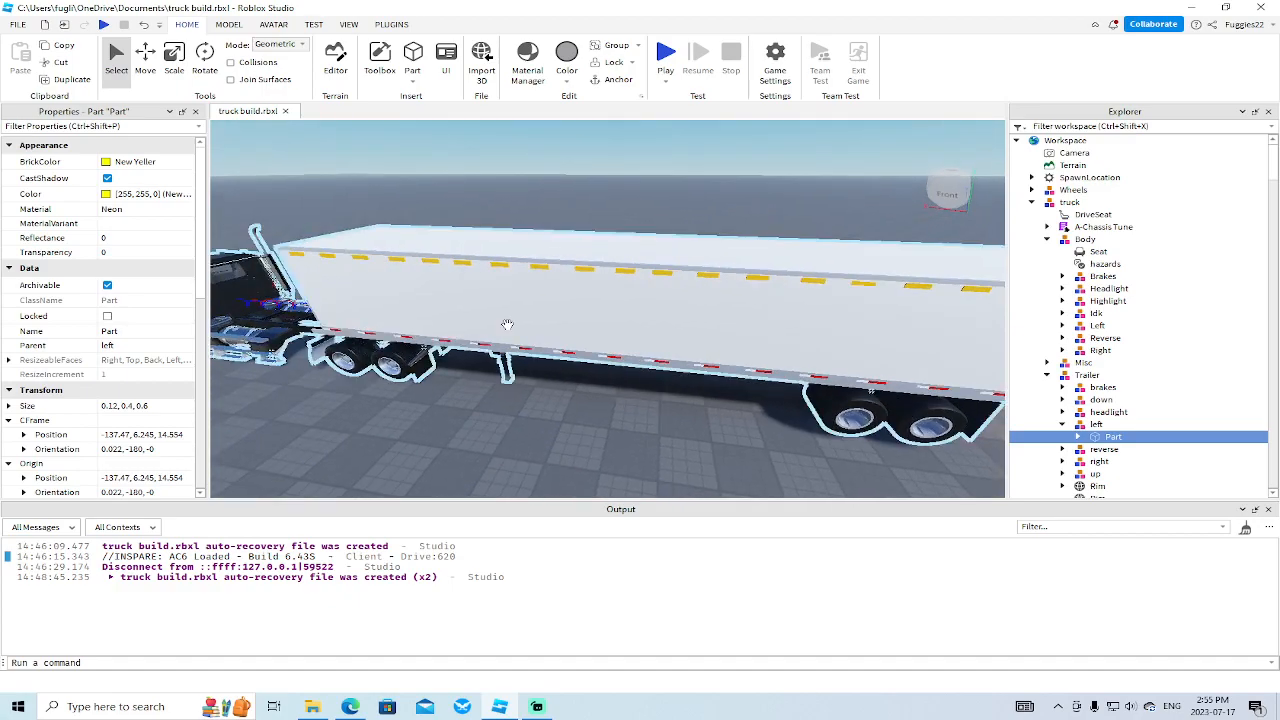
key(s)
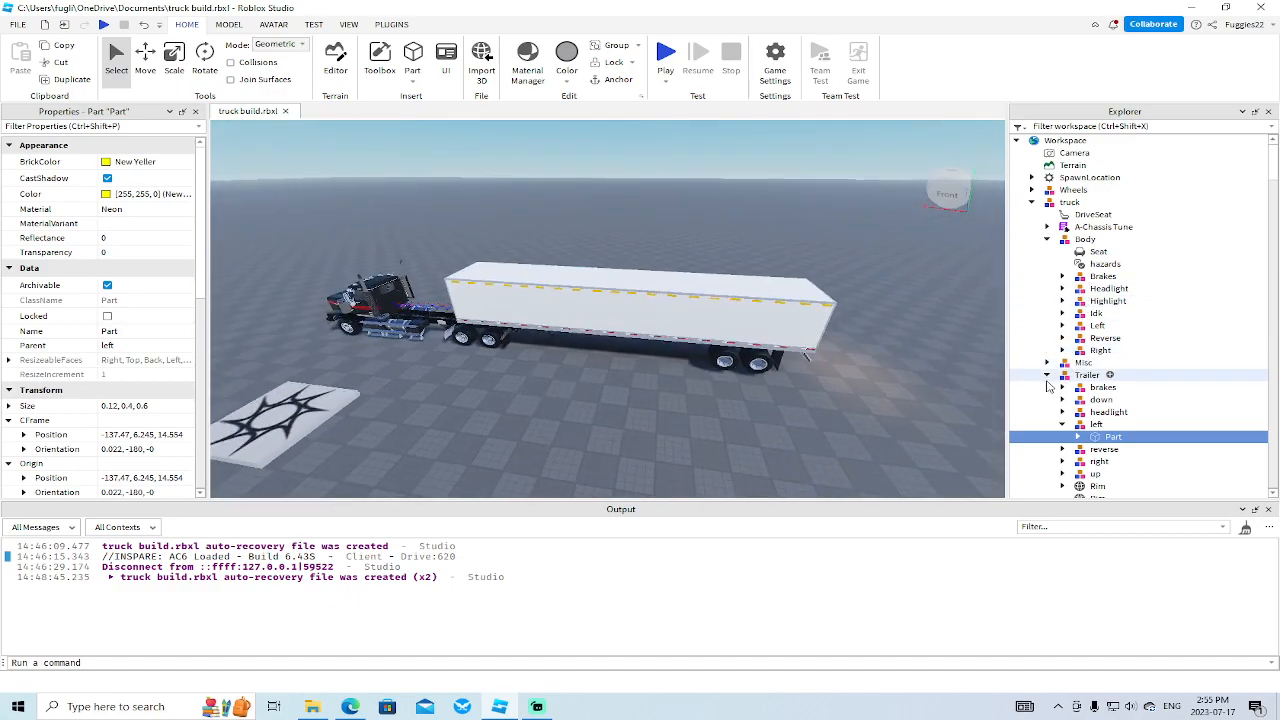
Collapse the trailer's left group and the Trailer model in the object tree.
scroll(1050, 346, down, 3)
click(1062, 320)
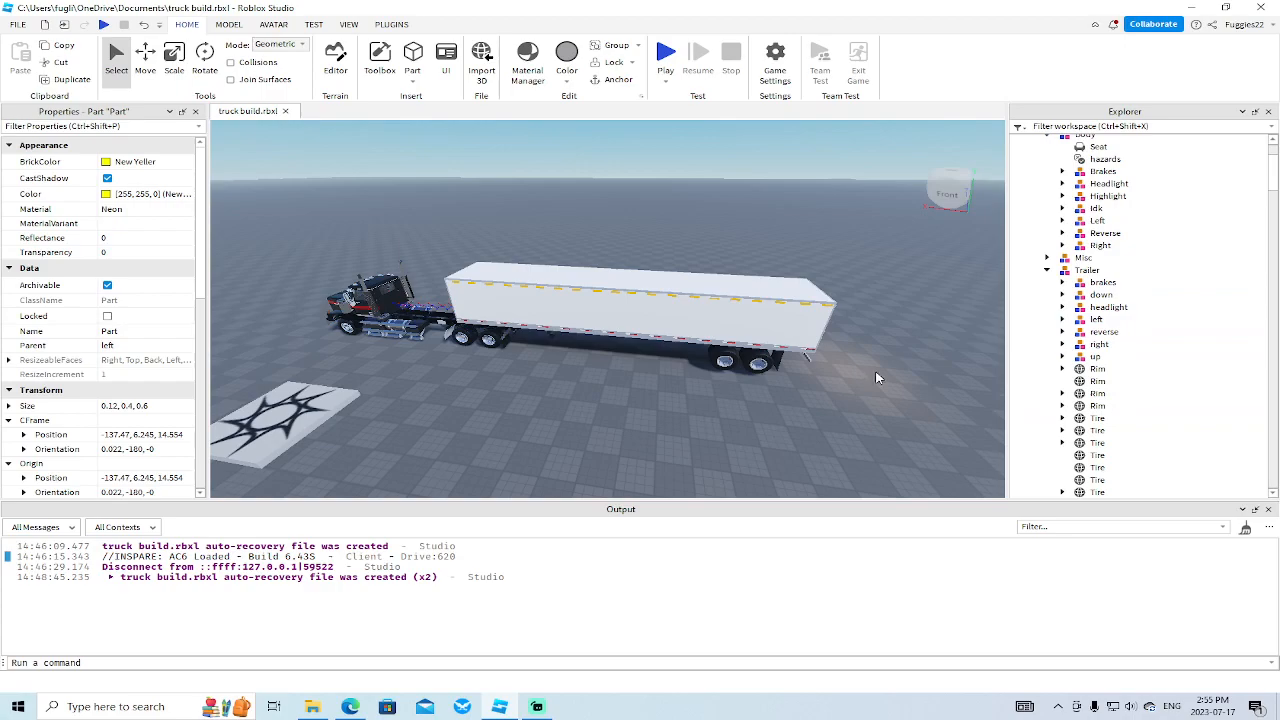
key(d)
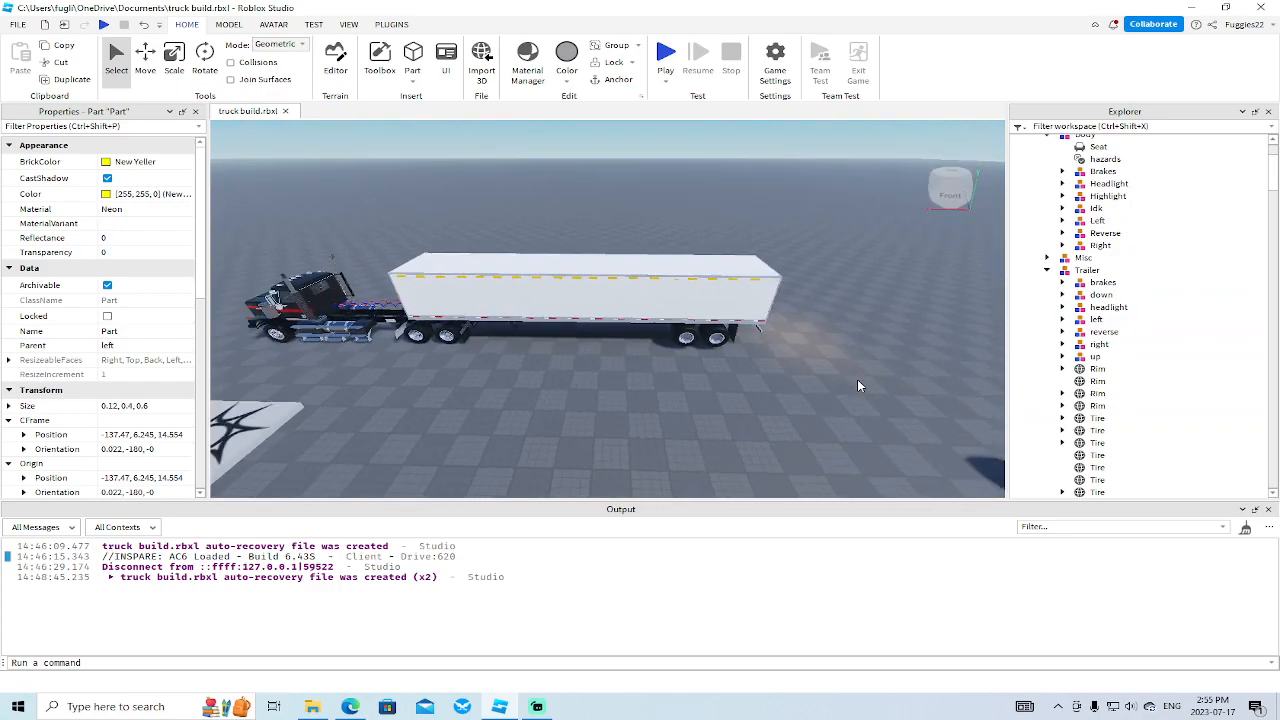
key(w)
right_drag(857, 380, 857, 380)
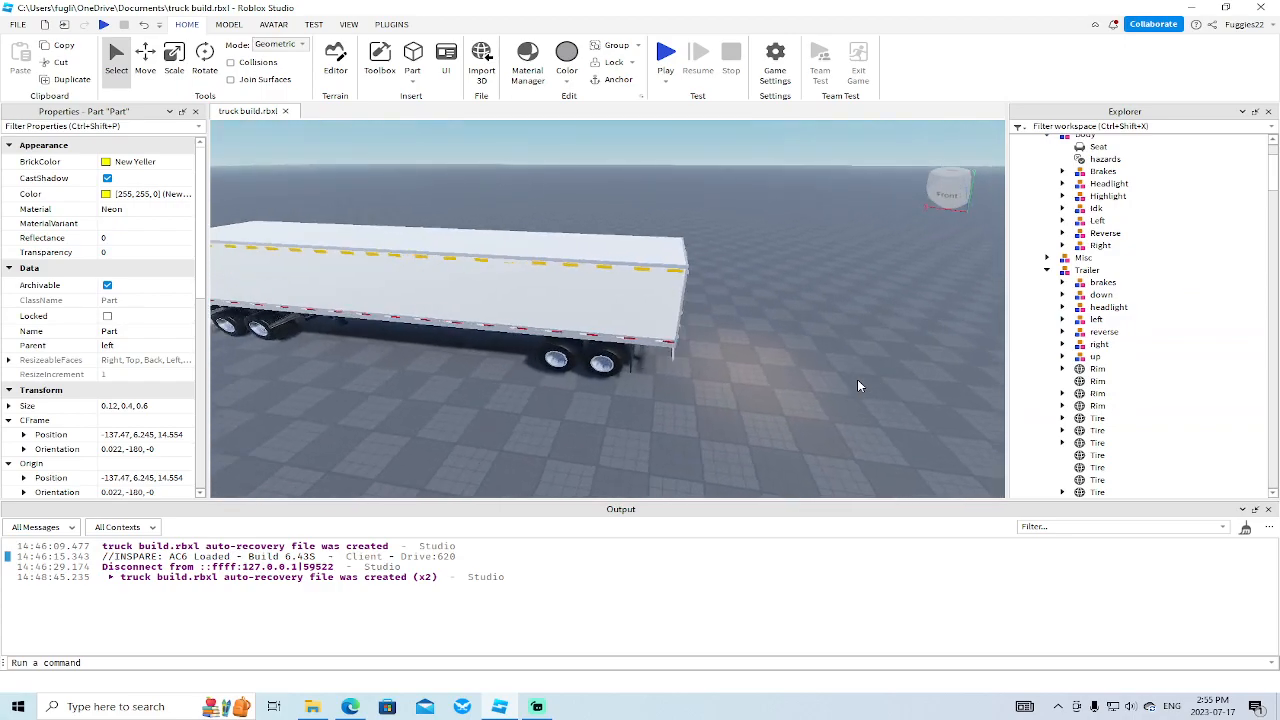
key(a)
click(1047, 271)
scroll(1106, 308, up, 3)
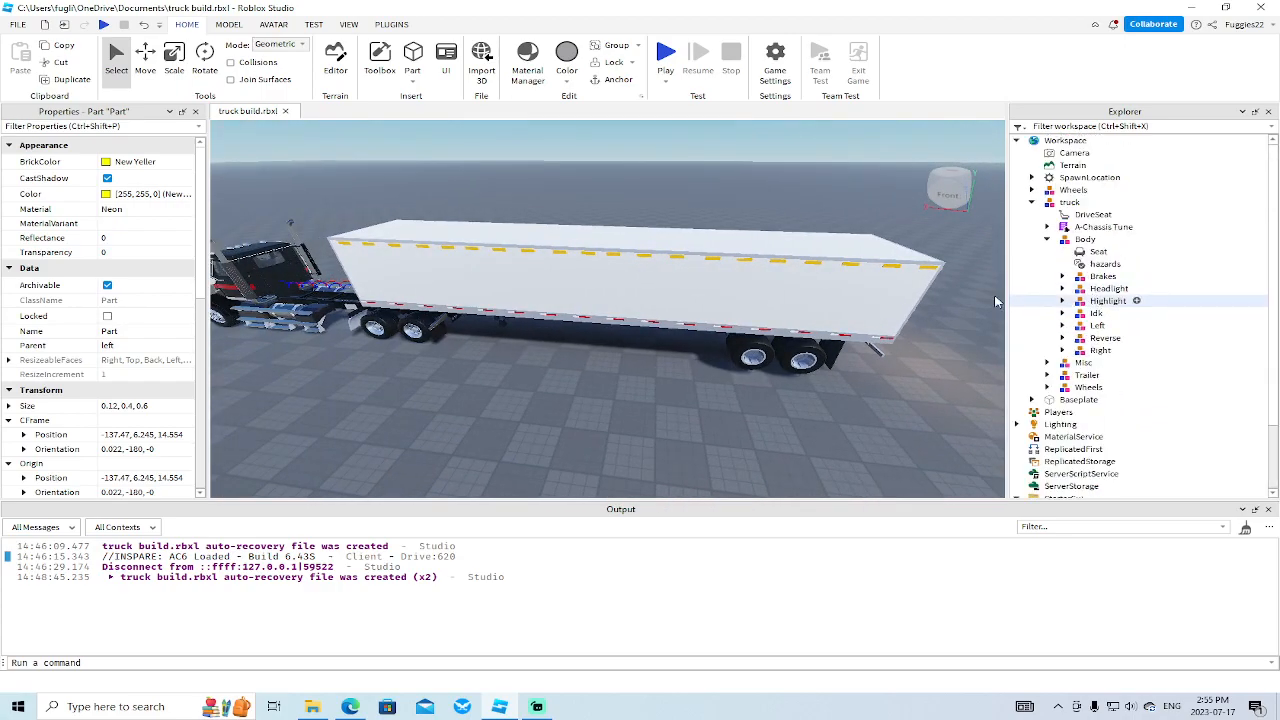
Look over the truck cab and the rear end of the trailer.
key(a)
key(w)
key(a)
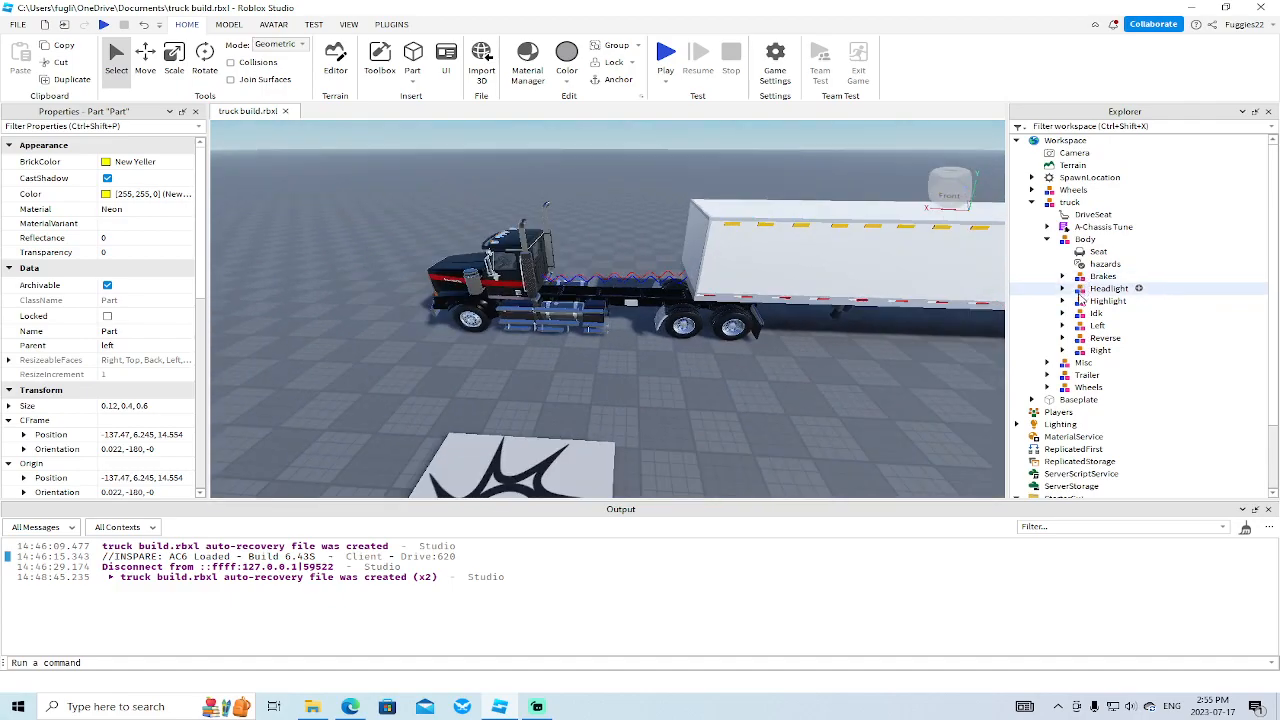
key(w)
key(d)
right_drag(897, 362, 897, 362)
key(d)
key(s)
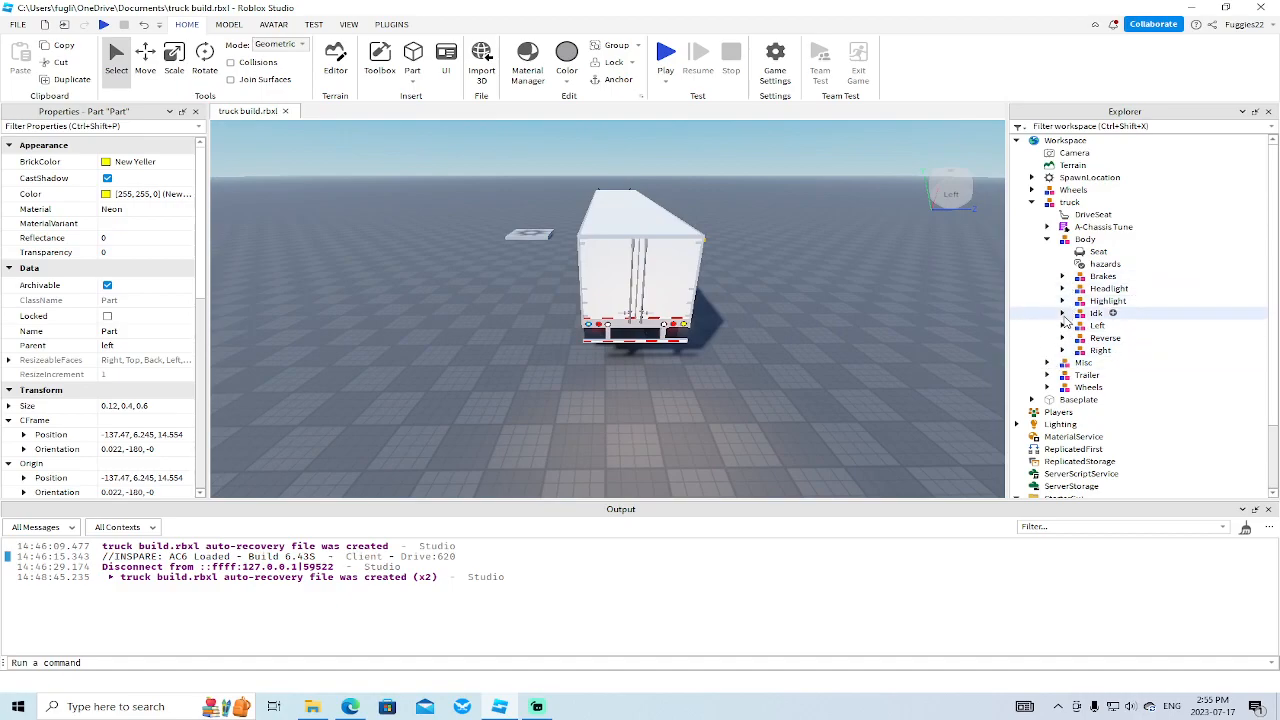
Open the _main script inside the Left group of the truck's Body.
click(1063, 277)
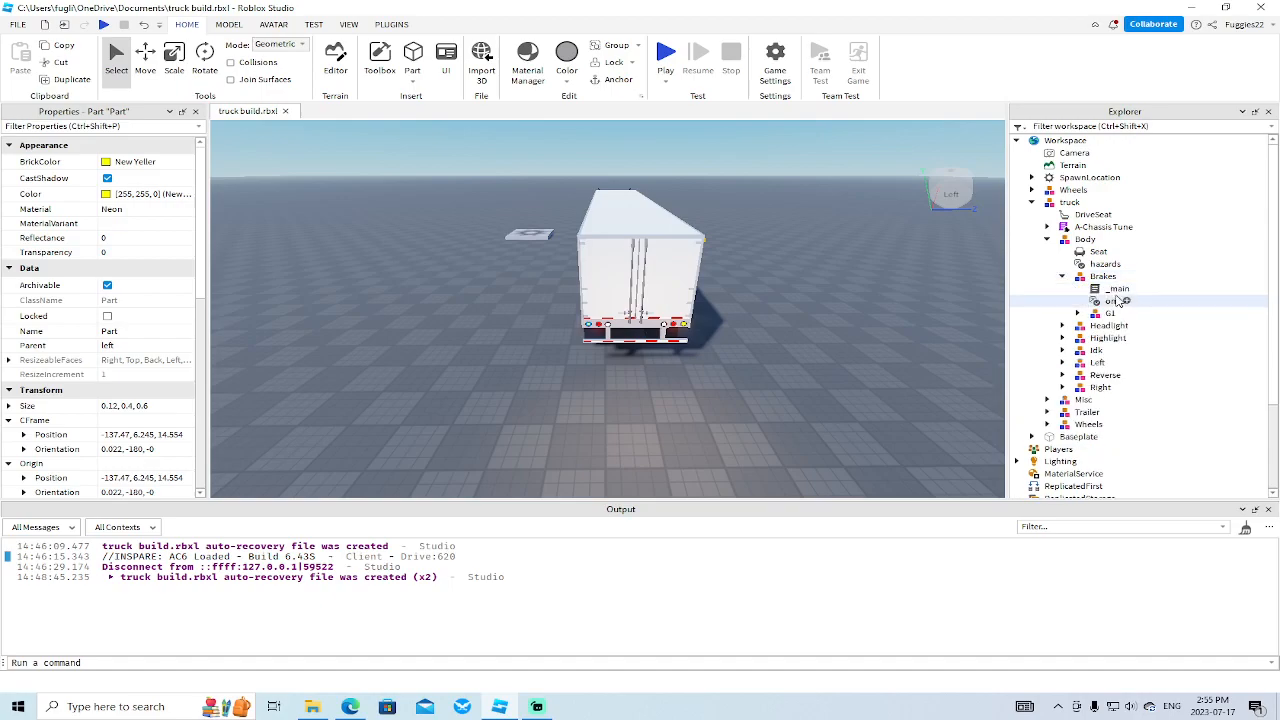
click(1062, 277)
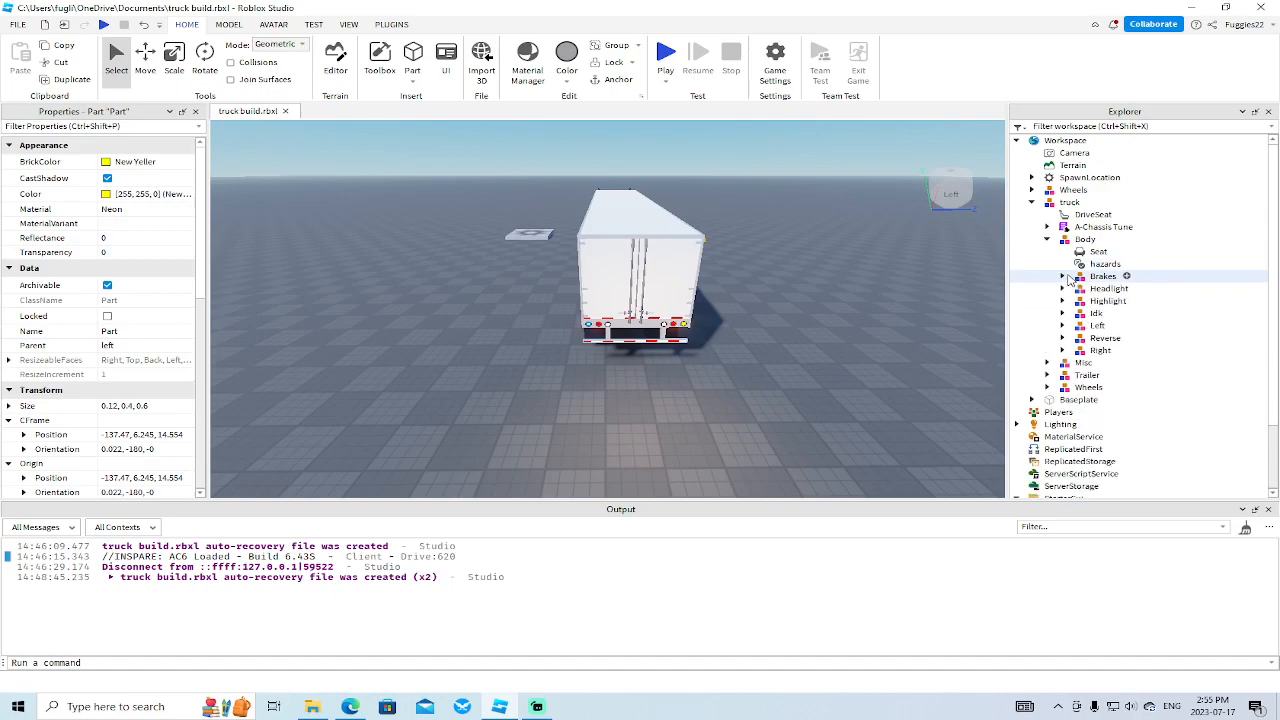
click(1063, 326)
double_click(1116, 339)
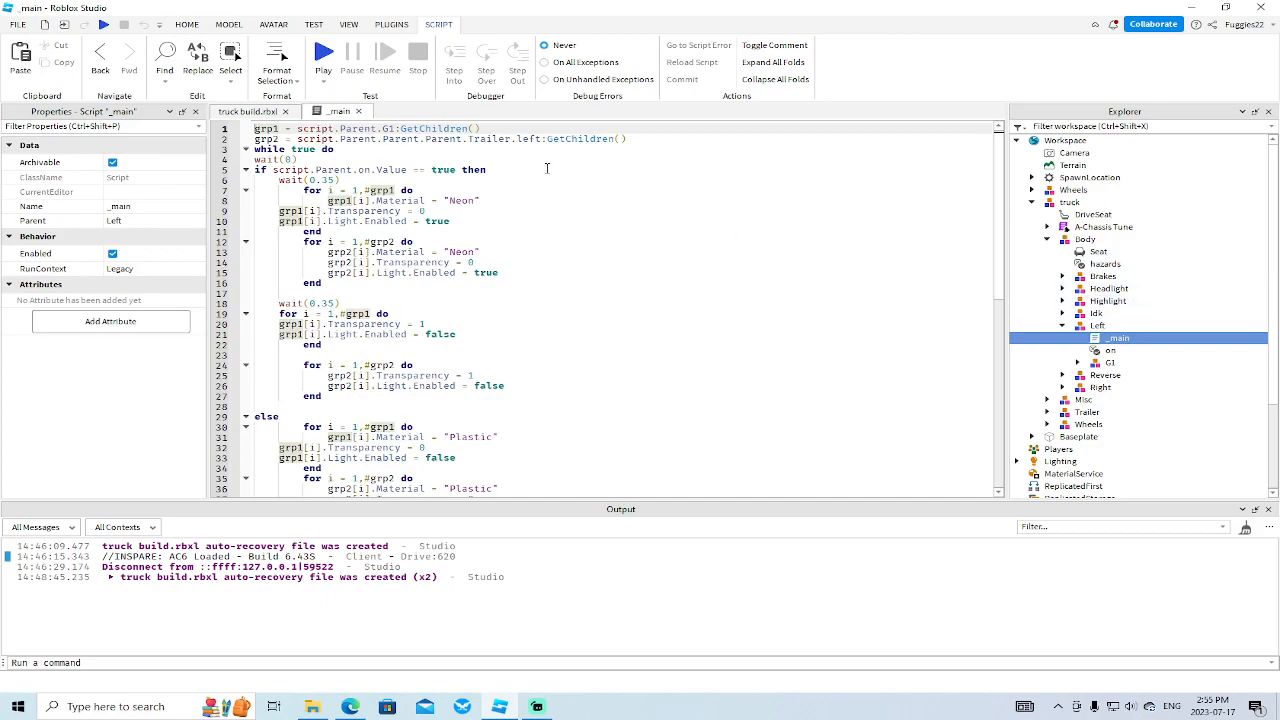
Expand the Trailer model's left group and inspect its yellow light Part up close in the 3D view.
scroll(1085, 398, down, 3)
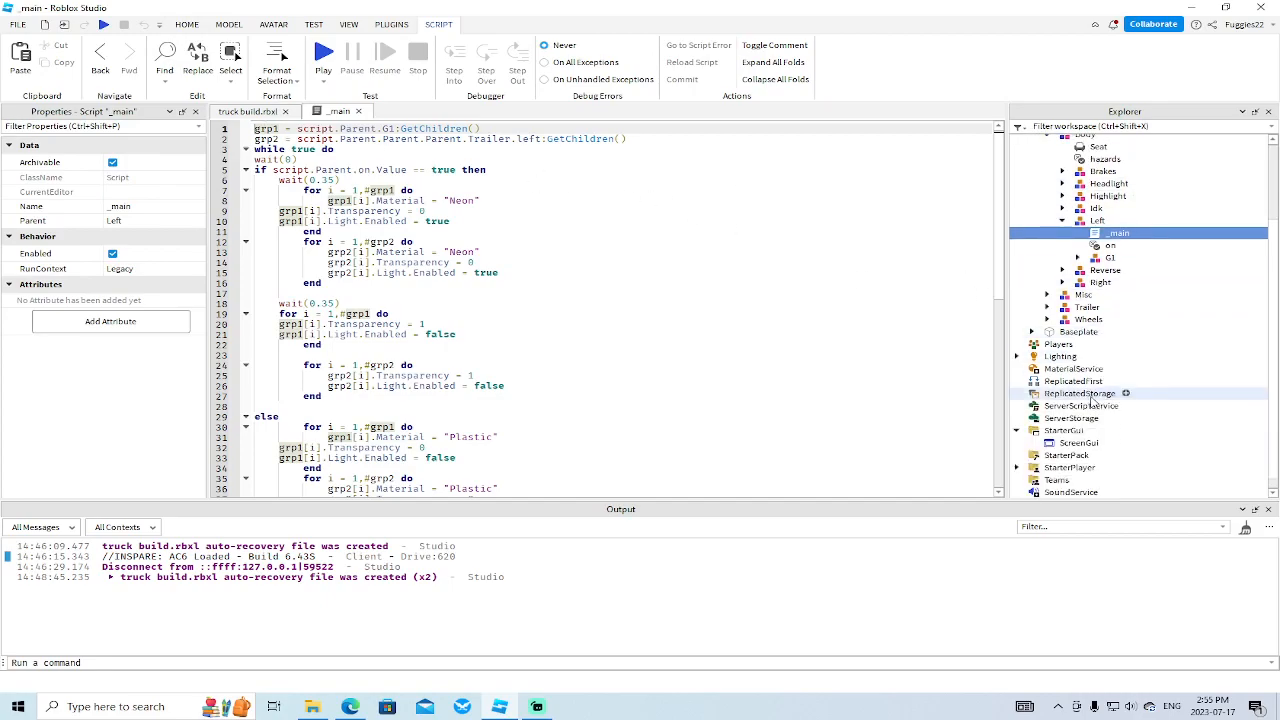
click(1047, 308)
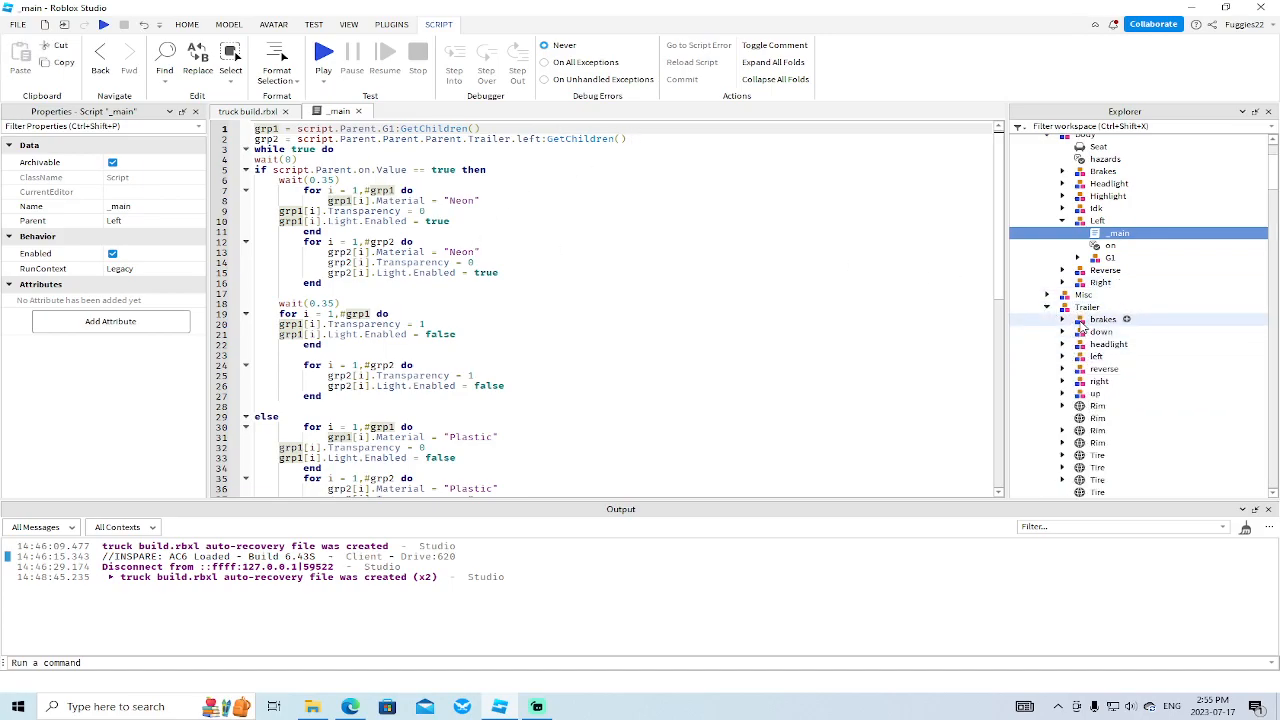
click(1063, 357)
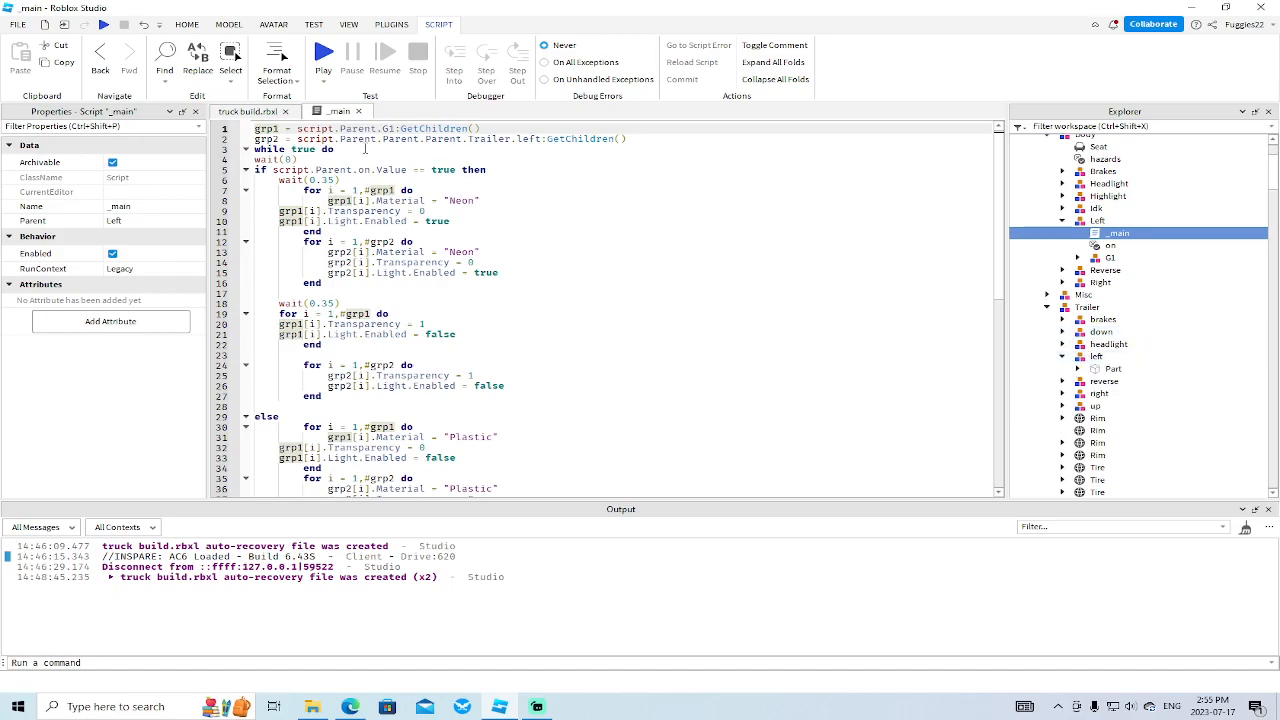
click(256, 114)
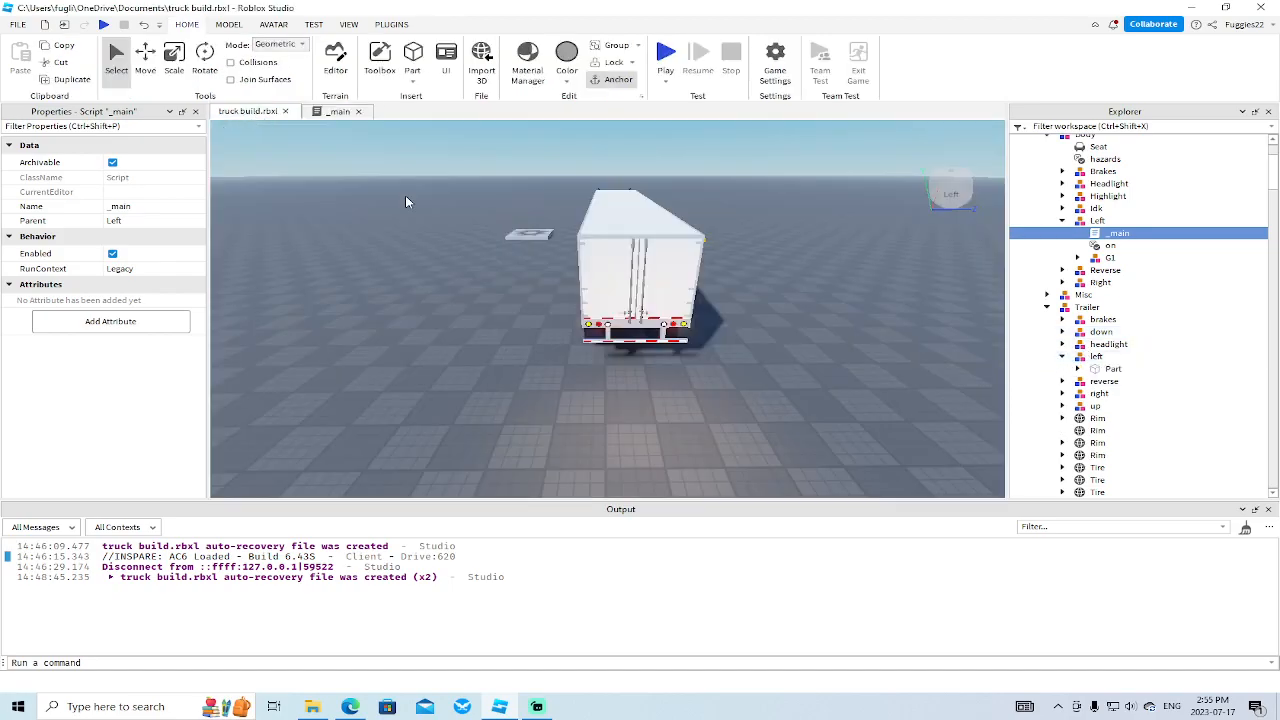
click(1105, 368)
right_drag(803, 380, 800, 381)
key(f)
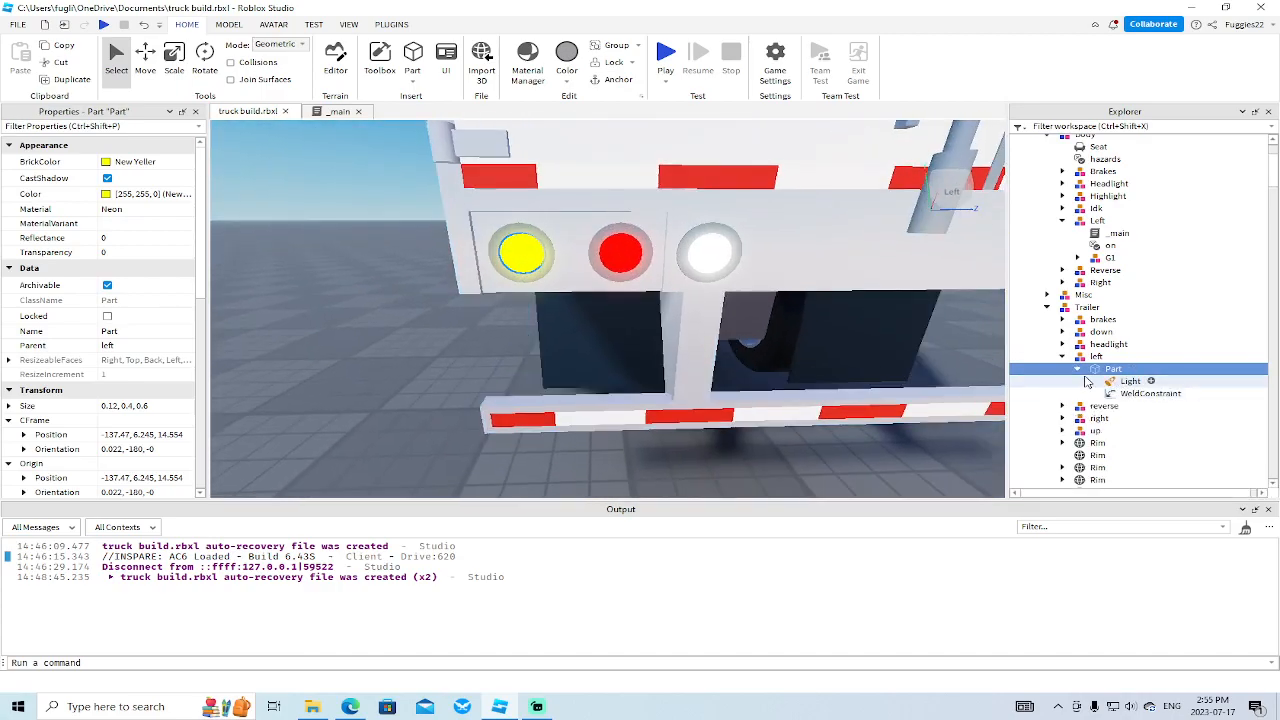
scroll(697, 296, down, 6)
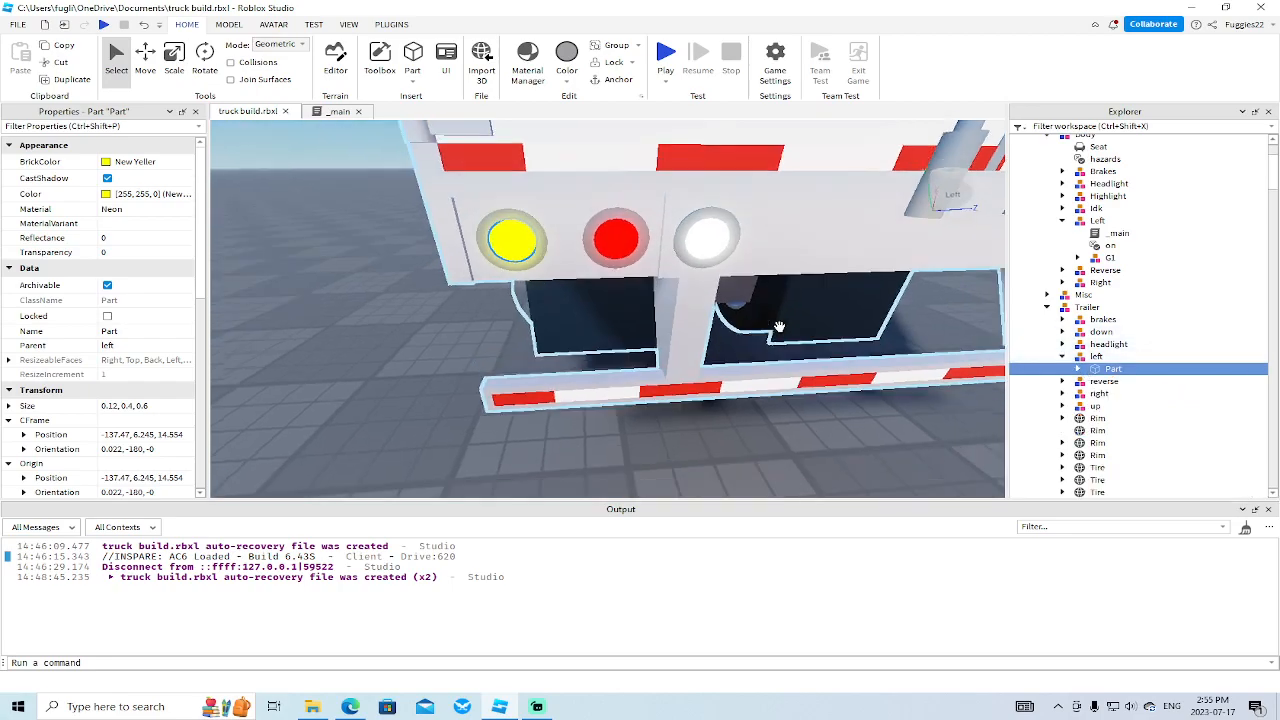
Read through the Left group's _main script and close it.
click(335, 113)
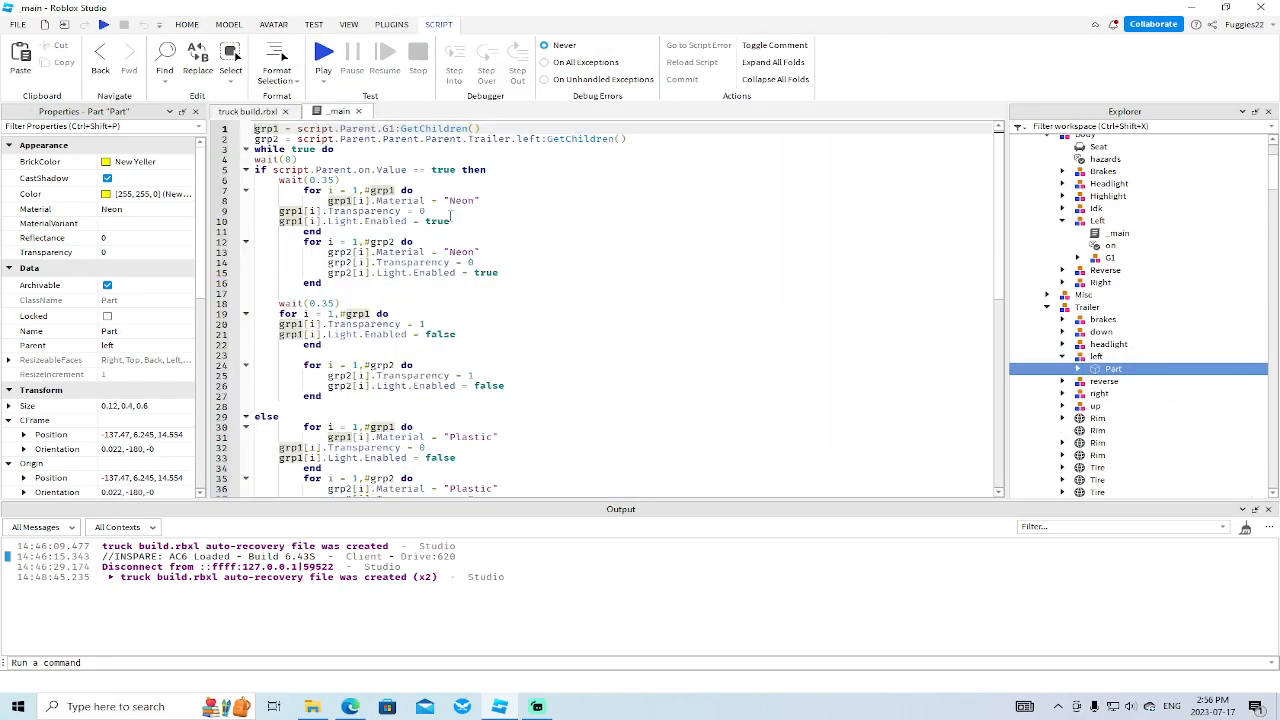
scroll(427, 370, down, 5)
scroll(427, 372, up, 5)
click(358, 112)
scroll(432, 197, down, 3)
right_drag(432, 197, 485, 238)
scroll(486, 238, up, 3)
scroll(486, 238, down, 5)
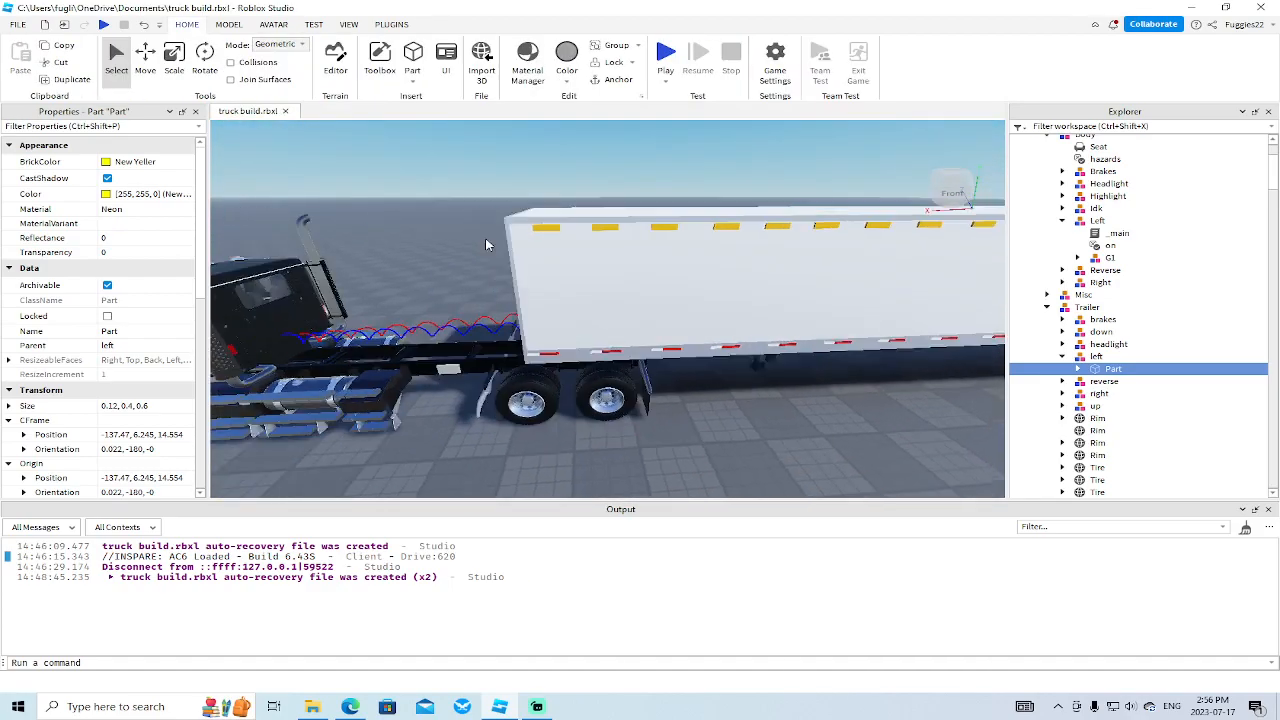
right_drag(485, 238, 486, 238)
scroll(485, 238, up, 4)
scroll(486, 238, down, 4)
scroll(486, 238, down, 5)
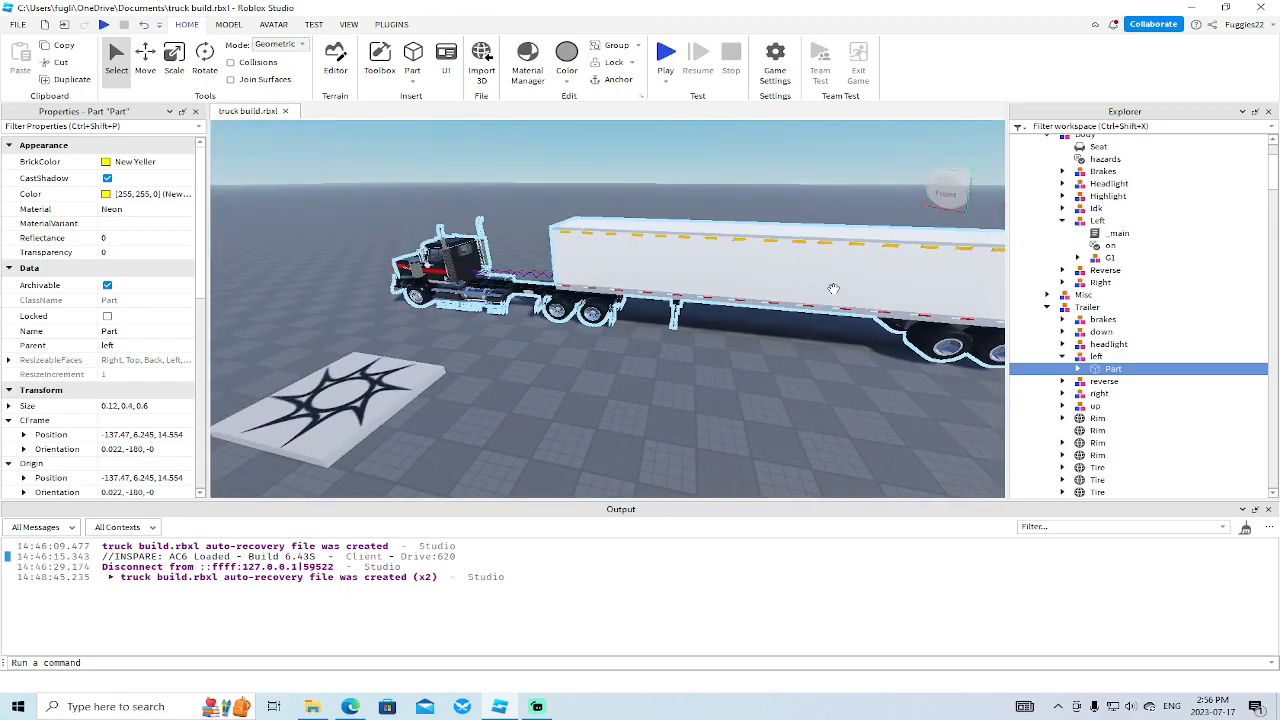
Collapse the trailer's left group, the Body's Left group and the Trailer model in the object tree.
click(1063, 357)
scroll(739, 377, up, 3)
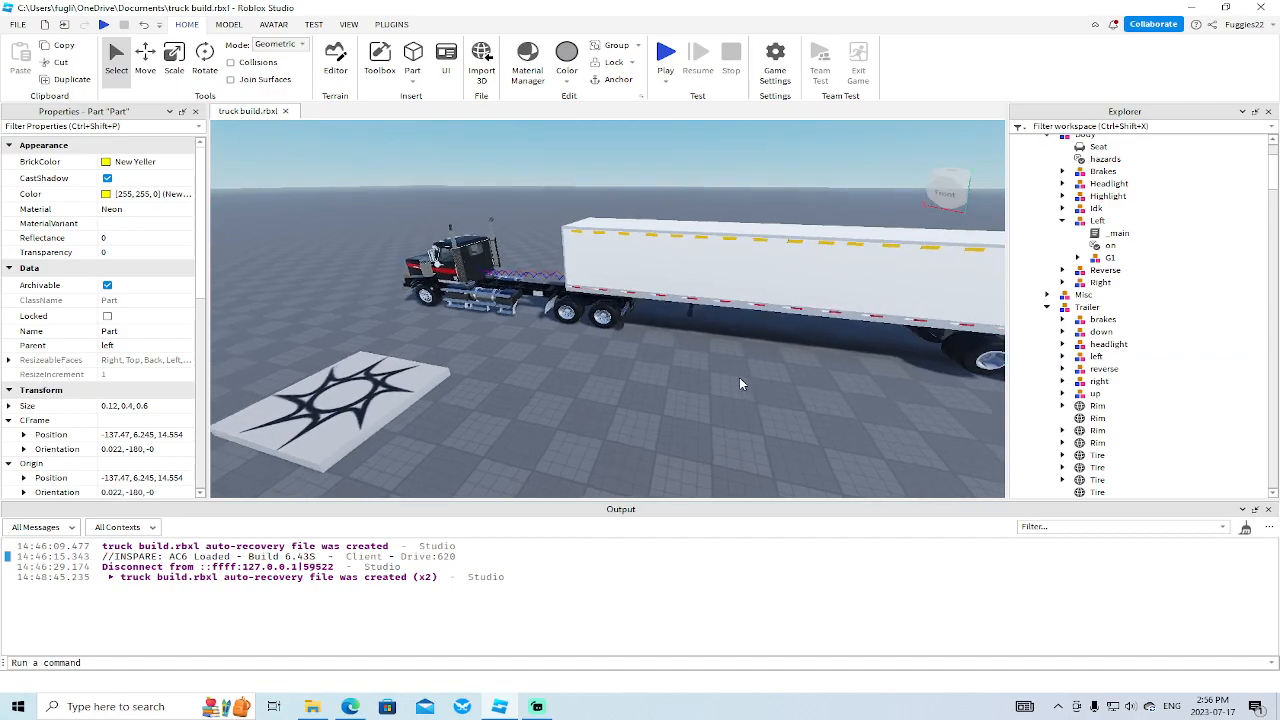
click(1063, 221)
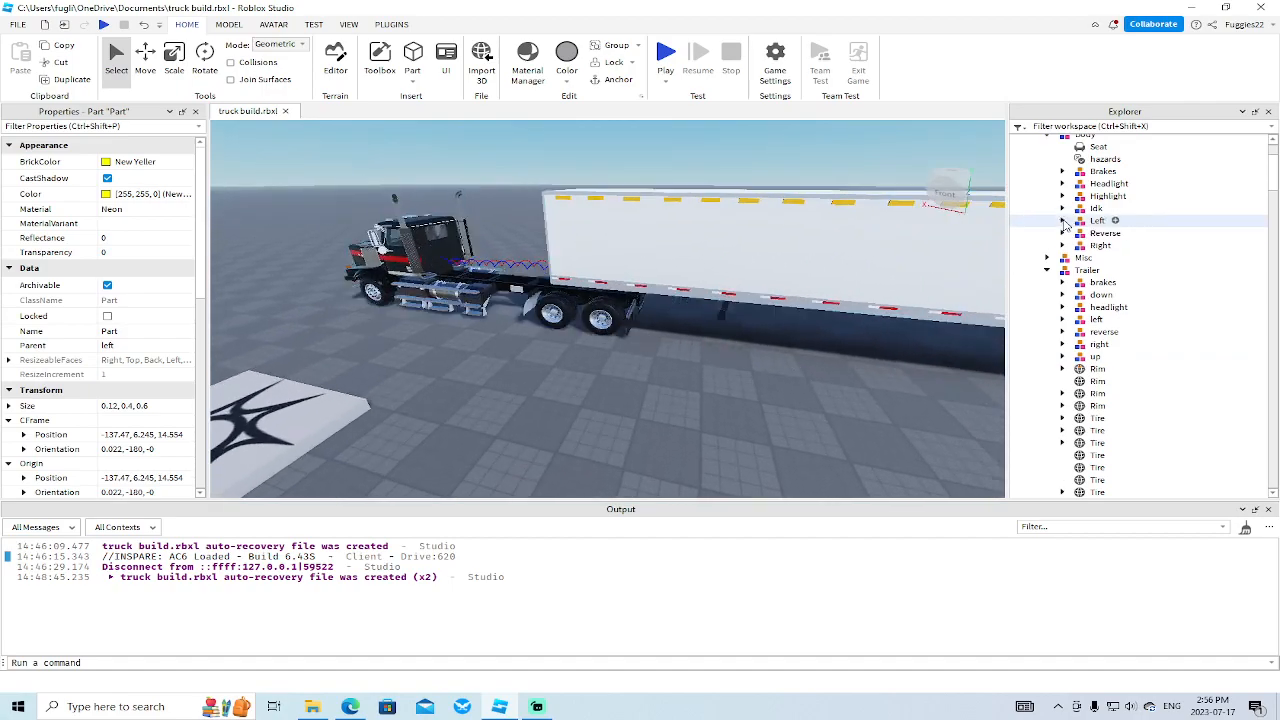
click(1047, 270)
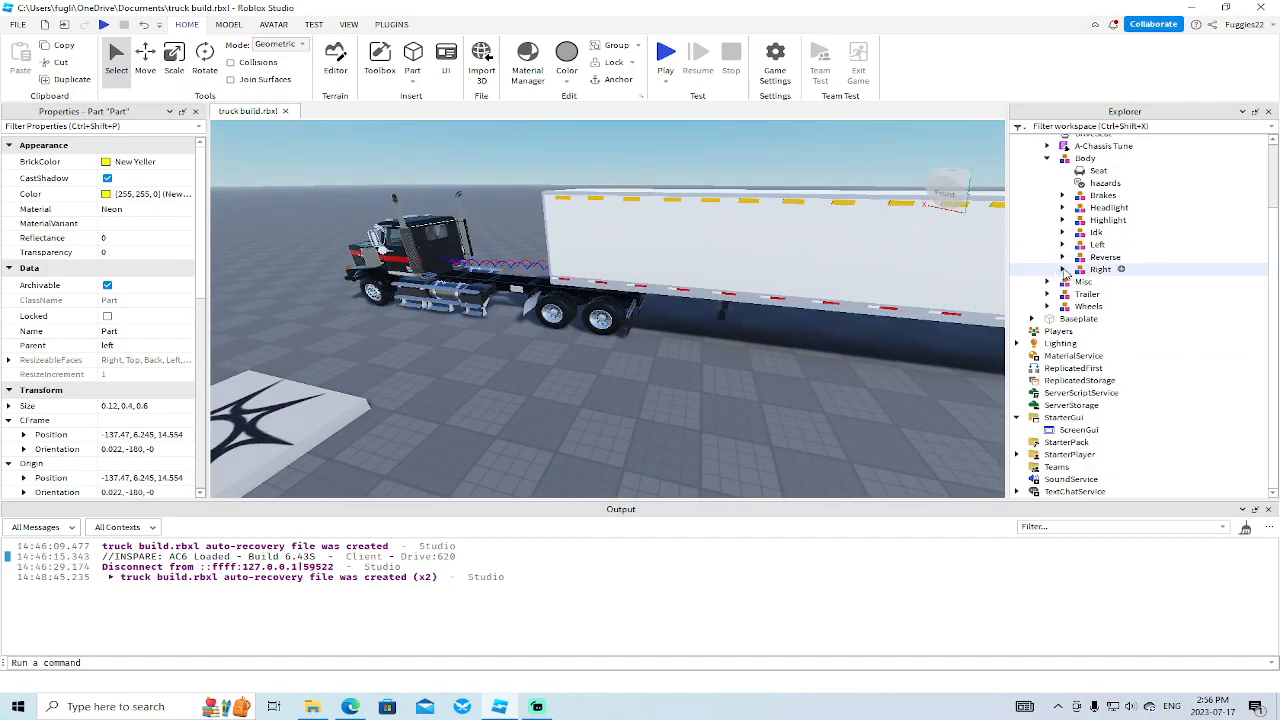
Open the _main script in the Body's Right group and examine its grp2 line.
click(1063, 270)
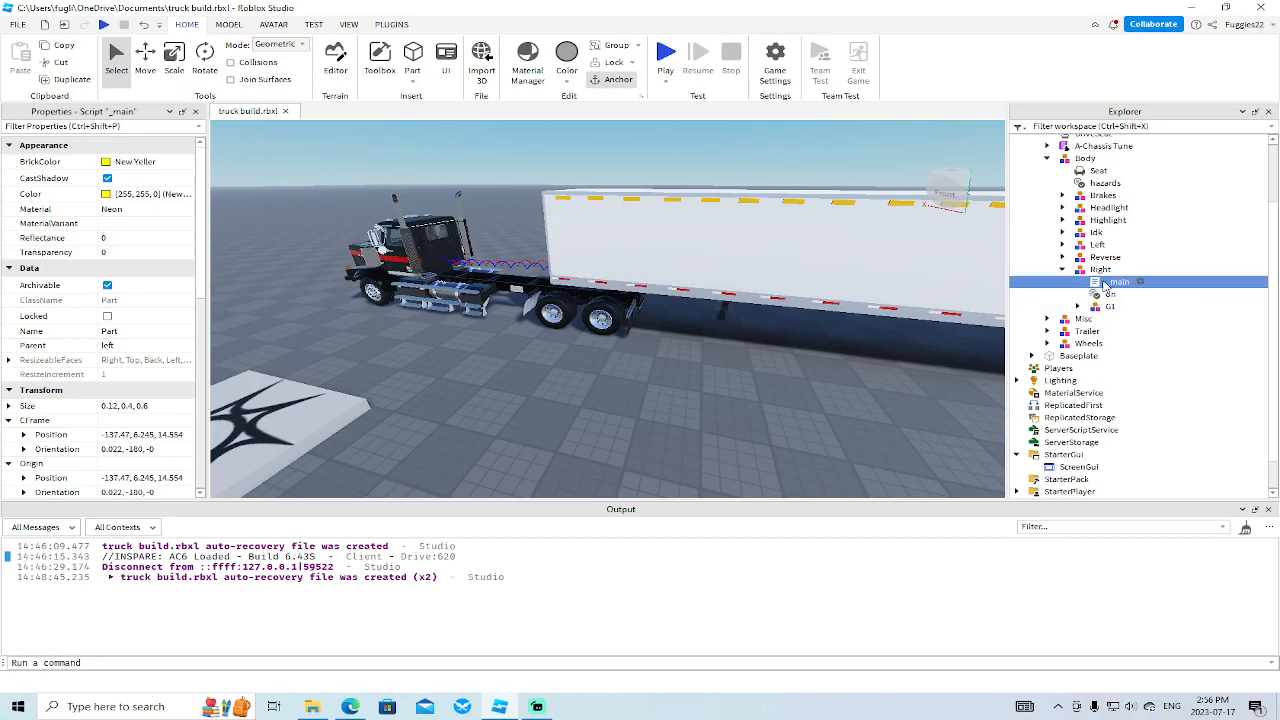
double_click(1110, 283)
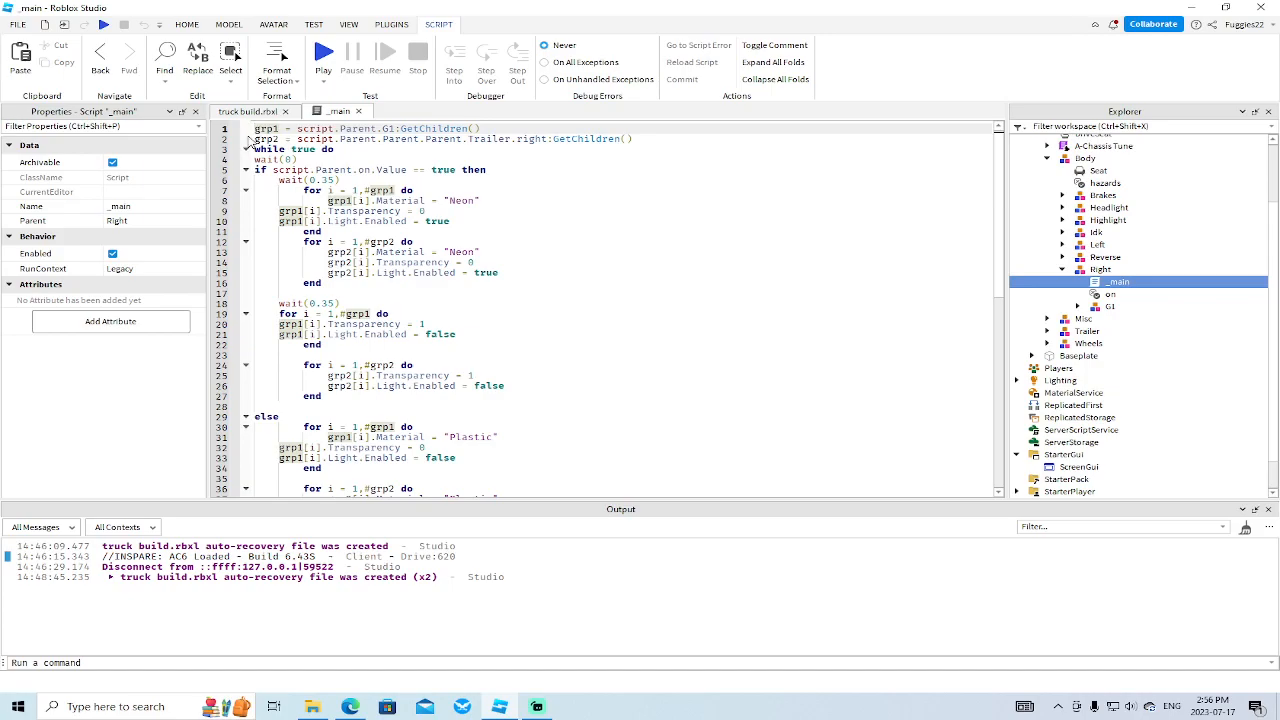
drag(256, 140, 352, 141)
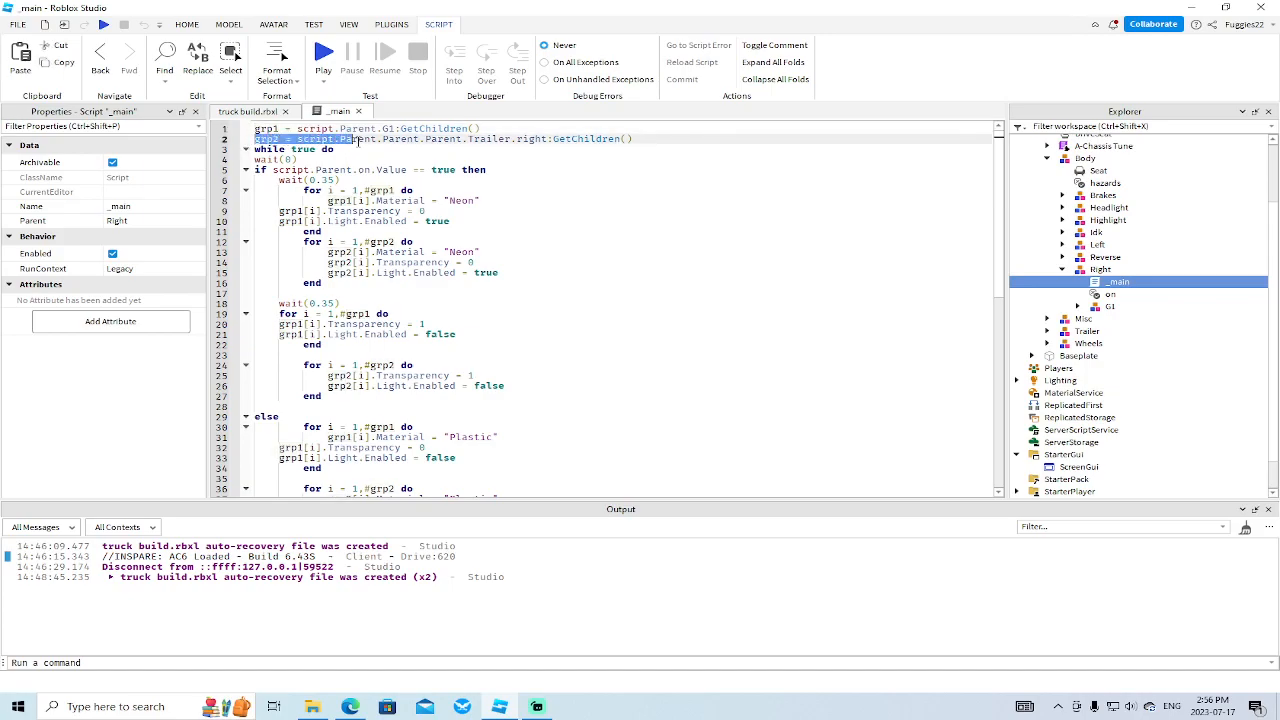
click(647, 139)
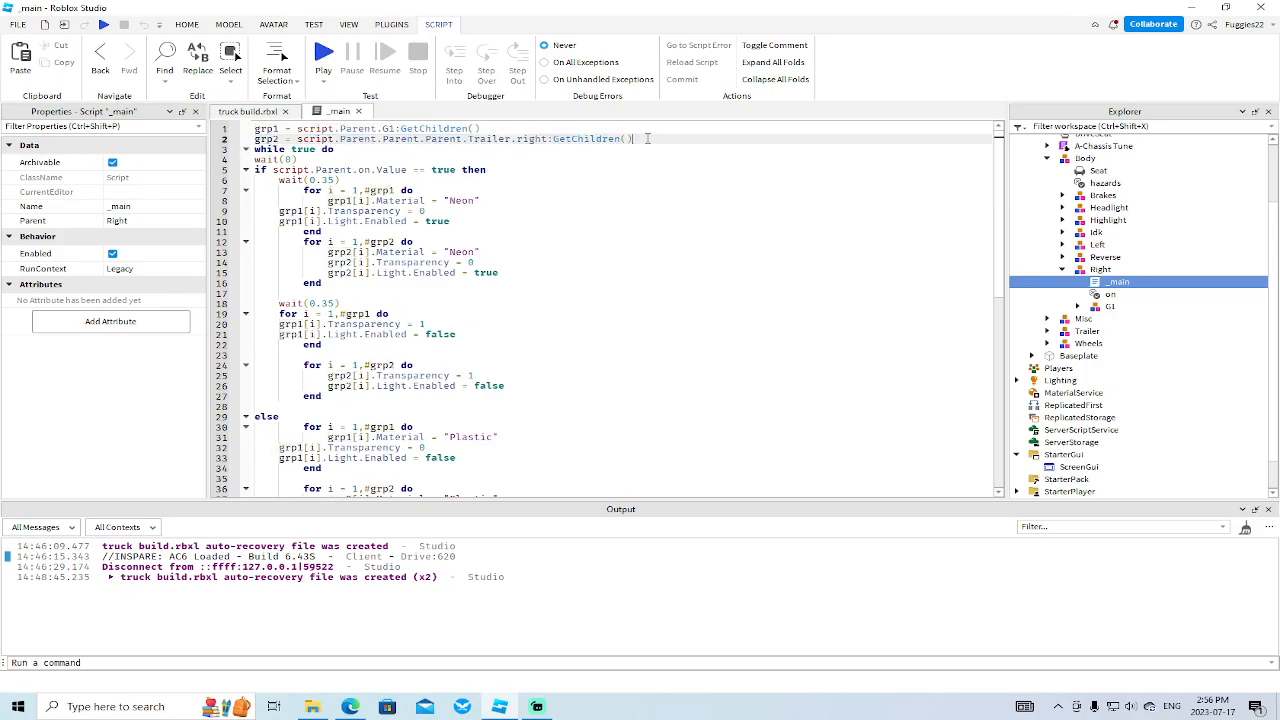
Delete the line grp2 = script.Parent.Parent.Parent.Trailer.right:GetChildren() from the Right group's _main script.
click(250, 112)
right_drag(491, 307, 491, 307)
key(w)
key(d)
key(s)
key(w)
double_click(1130, 284)
key(Delete)
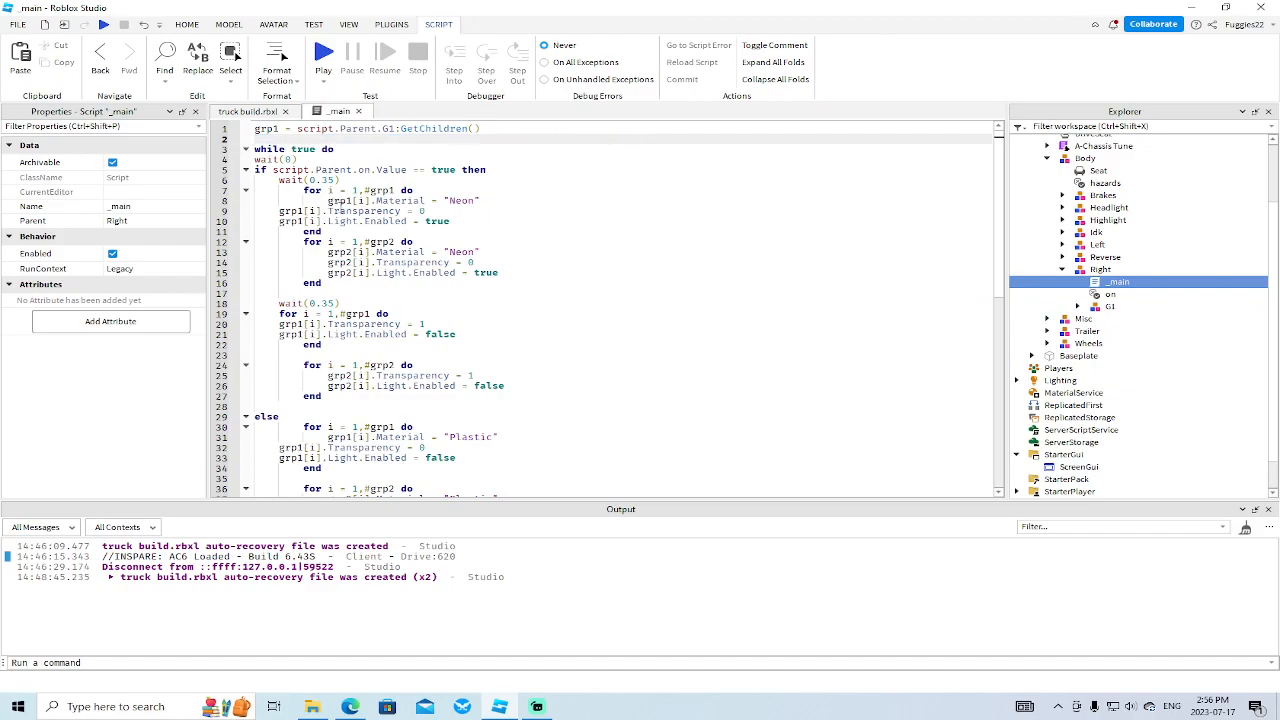
Delete the three for loops over grp2 from the Right group's _main script, keeping only the grp1 loops.
drag(327, 285, 255, 241)
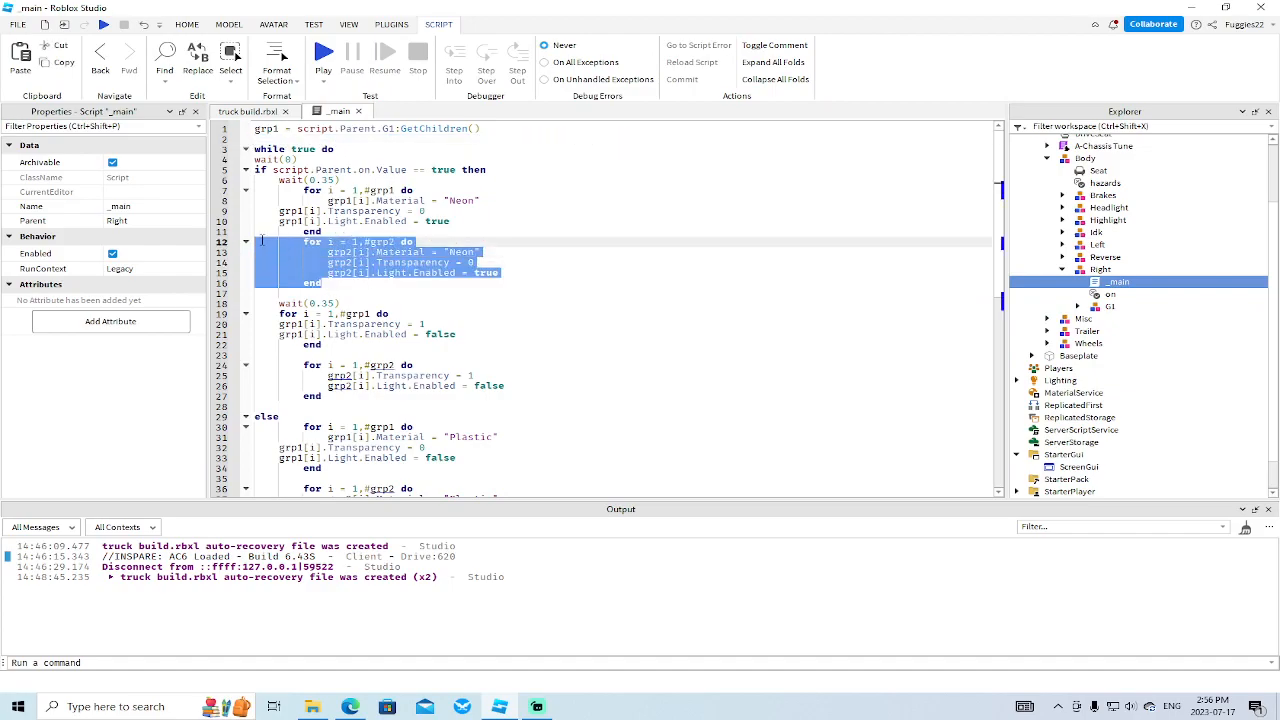
key(Delete)
scroll(347, 288, down, 2)
drag(324, 290, 257, 250)
key(Delete)
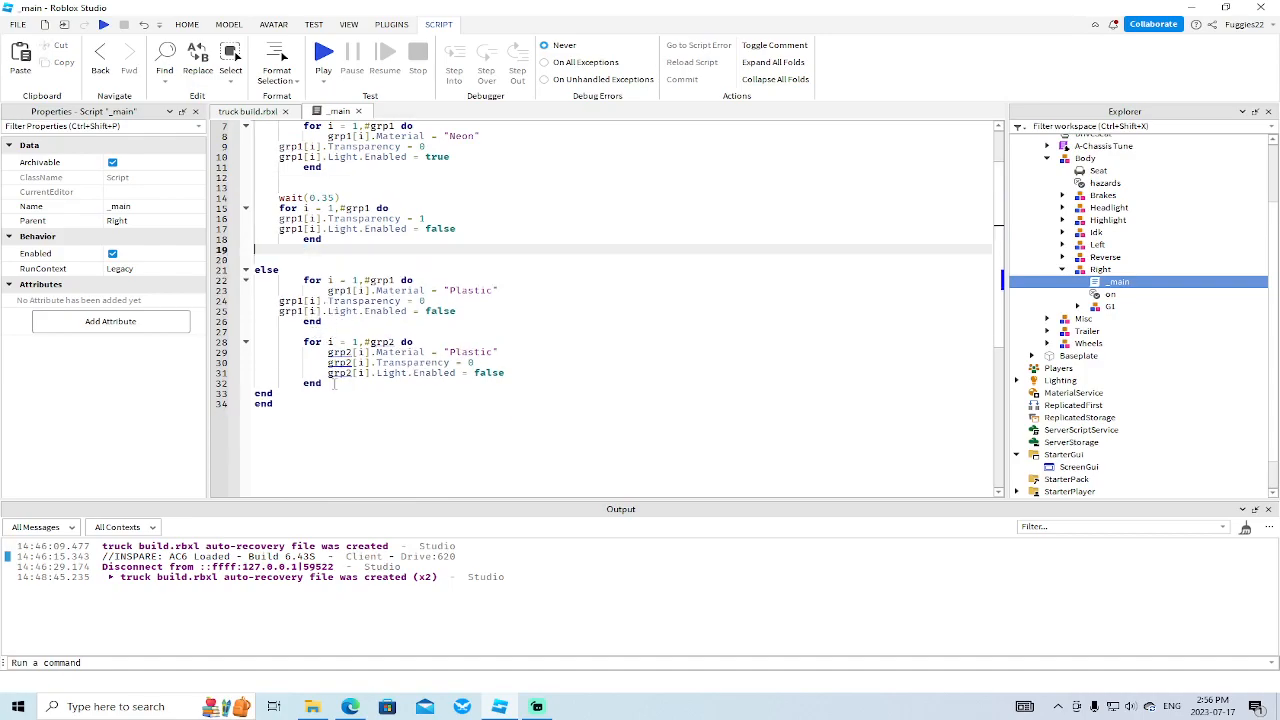
drag(335, 385, 258, 332)
key(Delete)
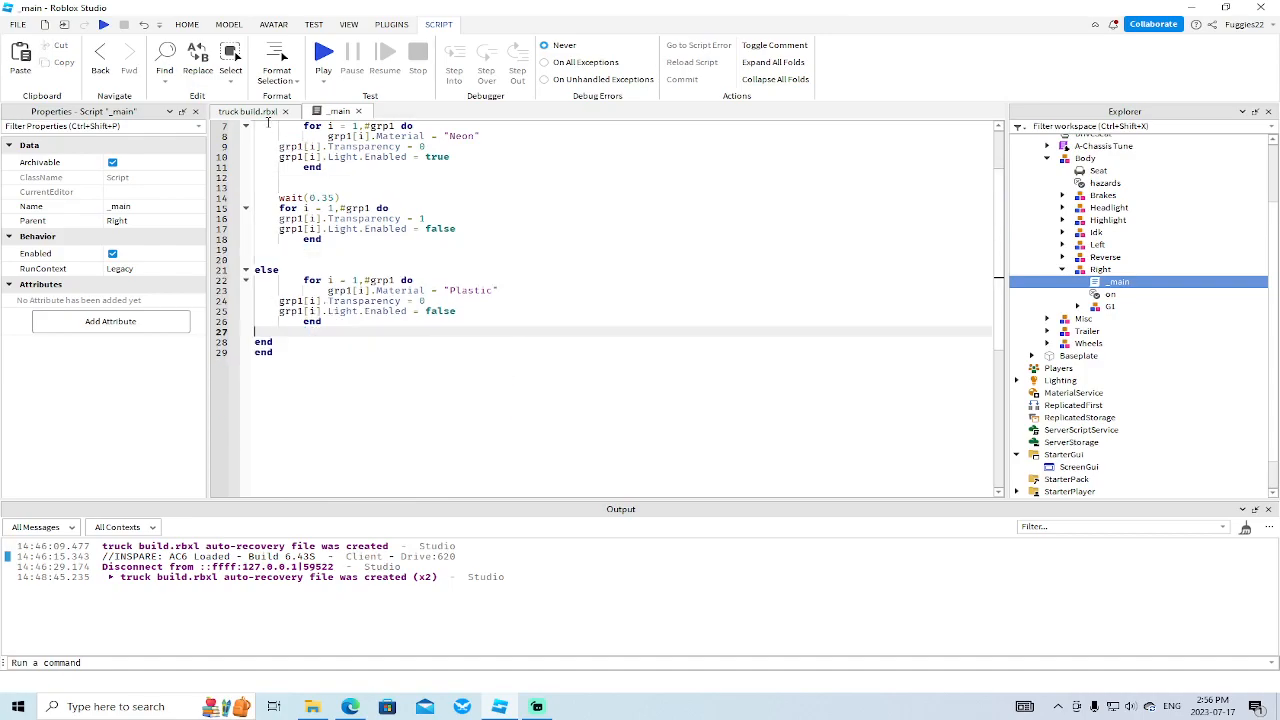
Select the yellow right turn light on the trailer's rear in the 3D view to locate its part in the object tree.
click(257, 113)
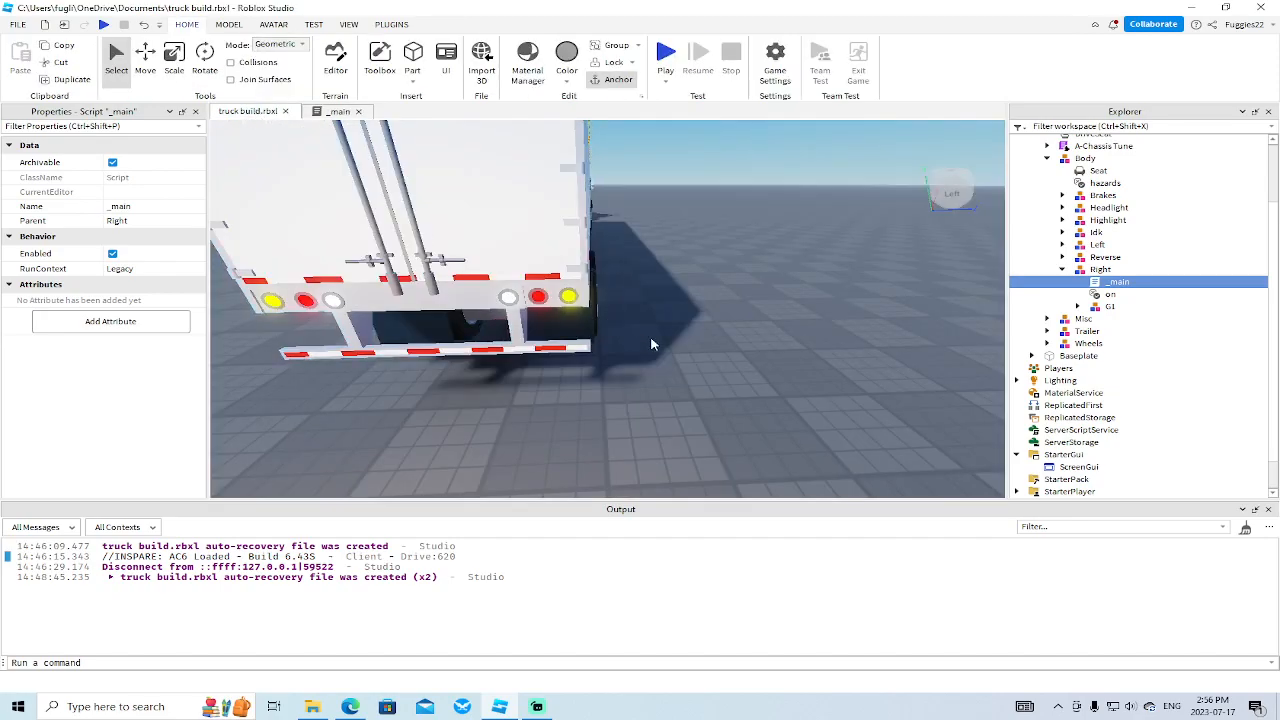
scroll(697, 338, down, 5)
right_drag(696, 335, 760, 366)
scroll(700, 362, up, 6)
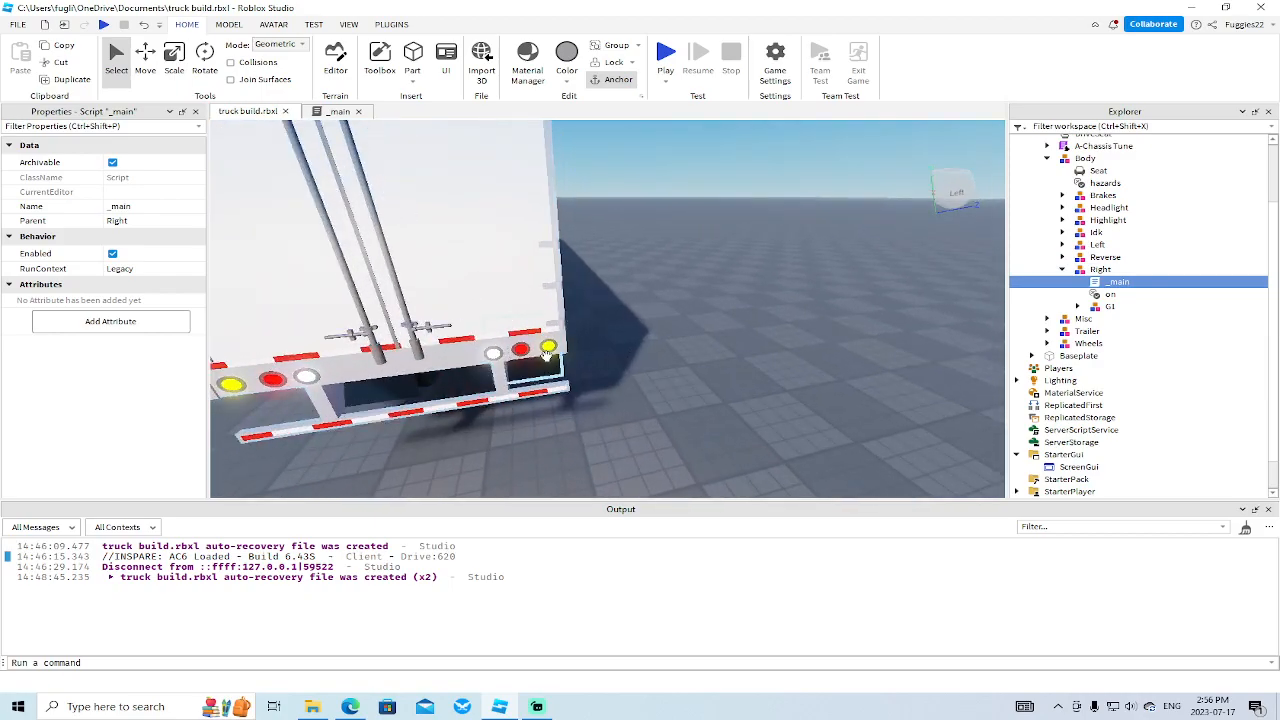
click(580, 345)
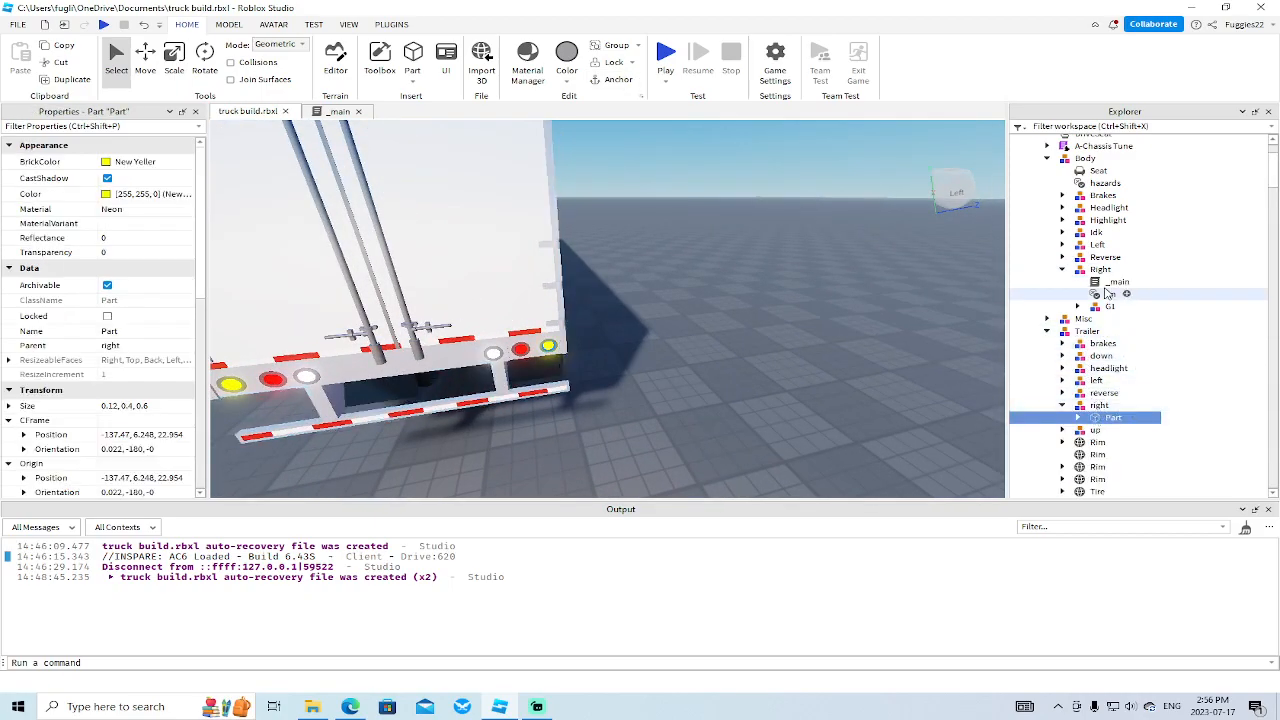
scroll(1068, 232, up, 2)
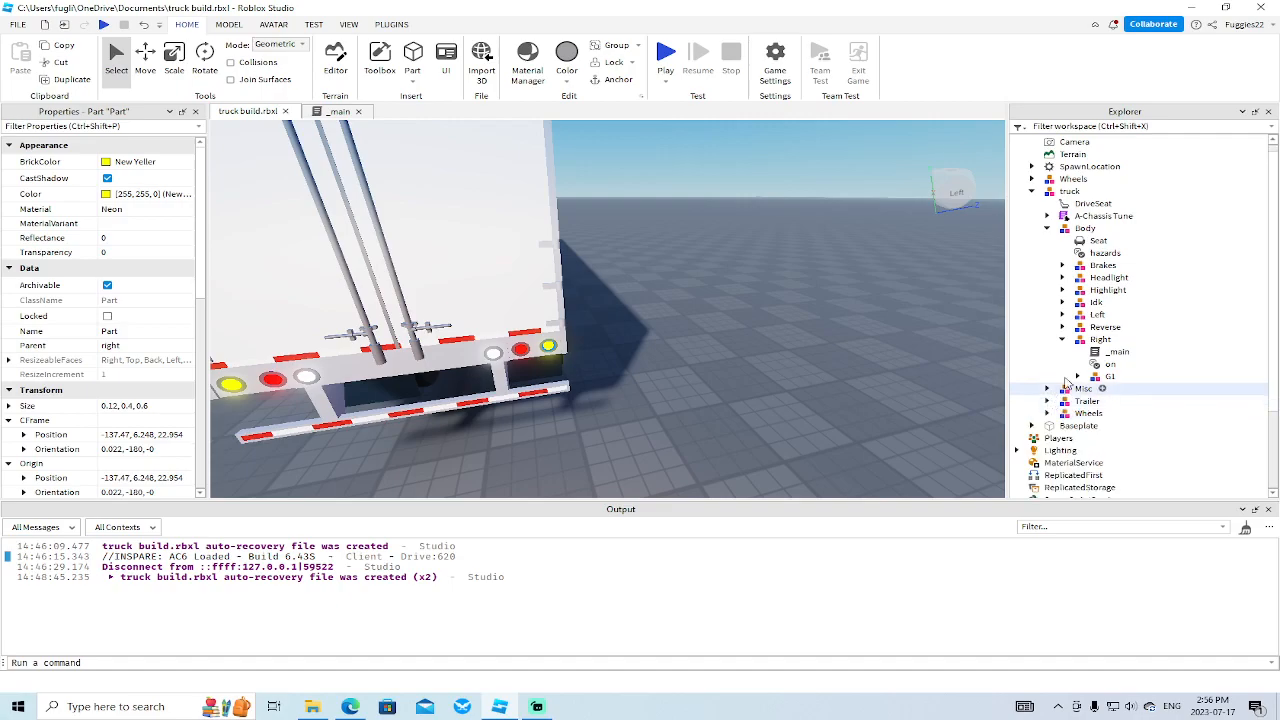
Focus on the Body's Right group and inspect the truck's rear lights and the matching lights on the trailer's rear.
click(1095, 341)
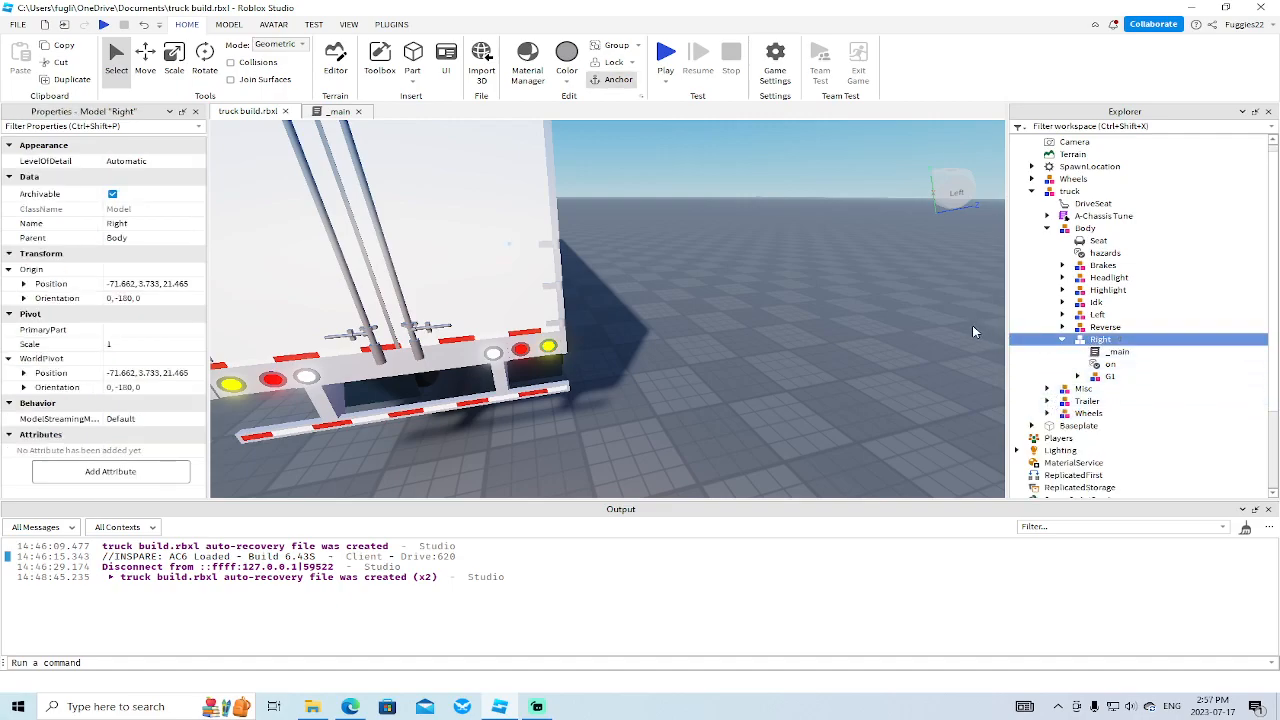
key(f)
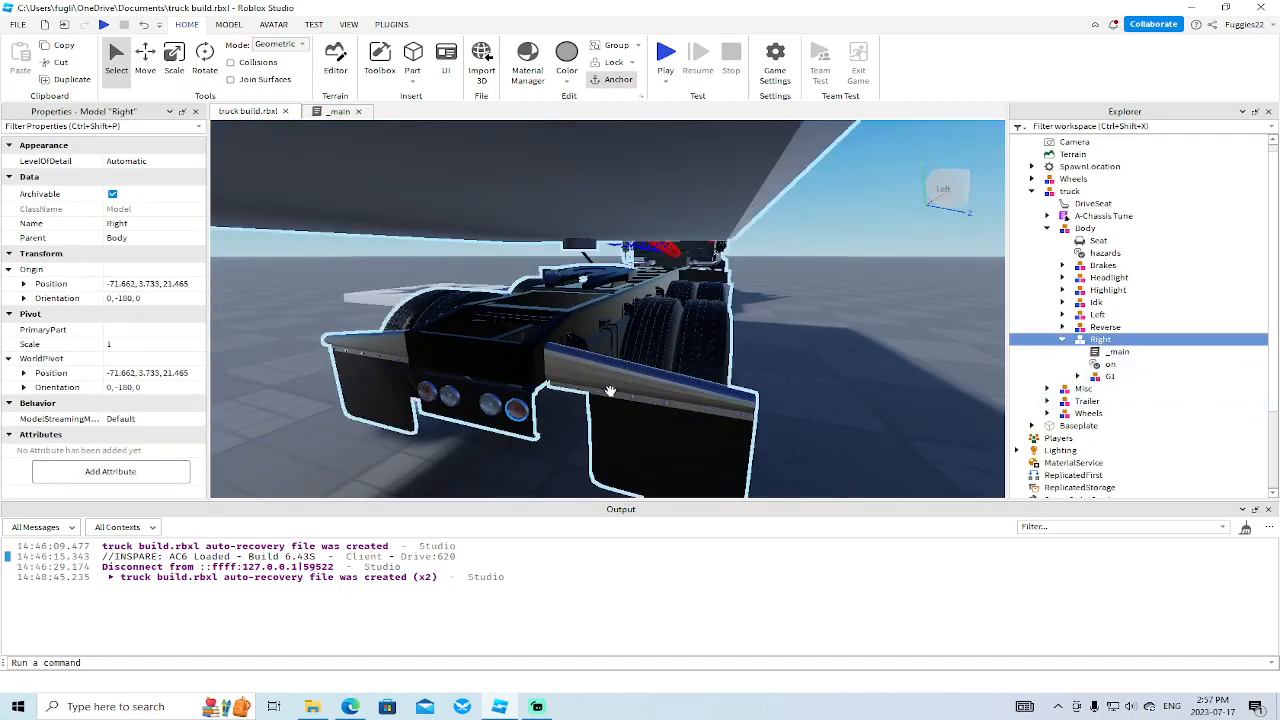
key(d)
right_drag(928, 349, 928, 354)
key(w)
key(s)
key(a)
key(w)
right_drag(661, 317, 662, 318)
key(s)
key(d)
key(a)
key(a)
key(s)
right_drag(581, 323, 581, 323)
key(d)
scroll(600, 312, up, 4)
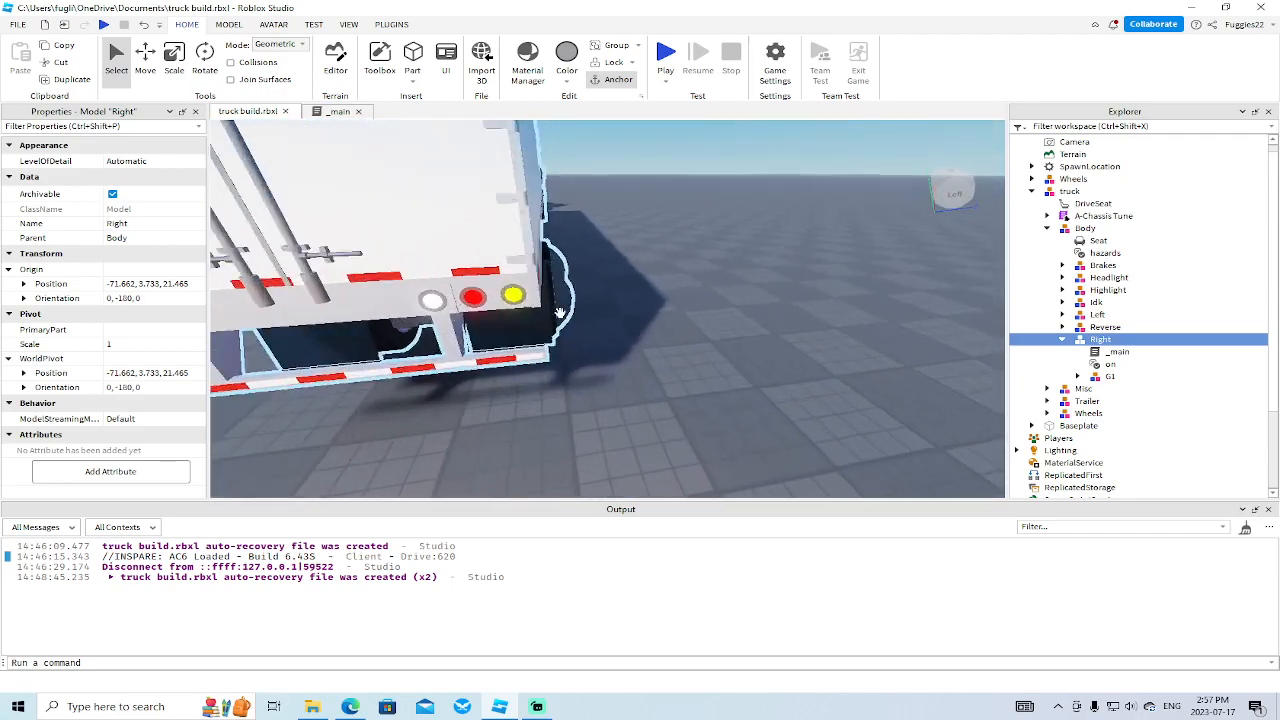
scroll(676, 311, down, 2)
right_drag(694, 311, 694, 311)
key(a)
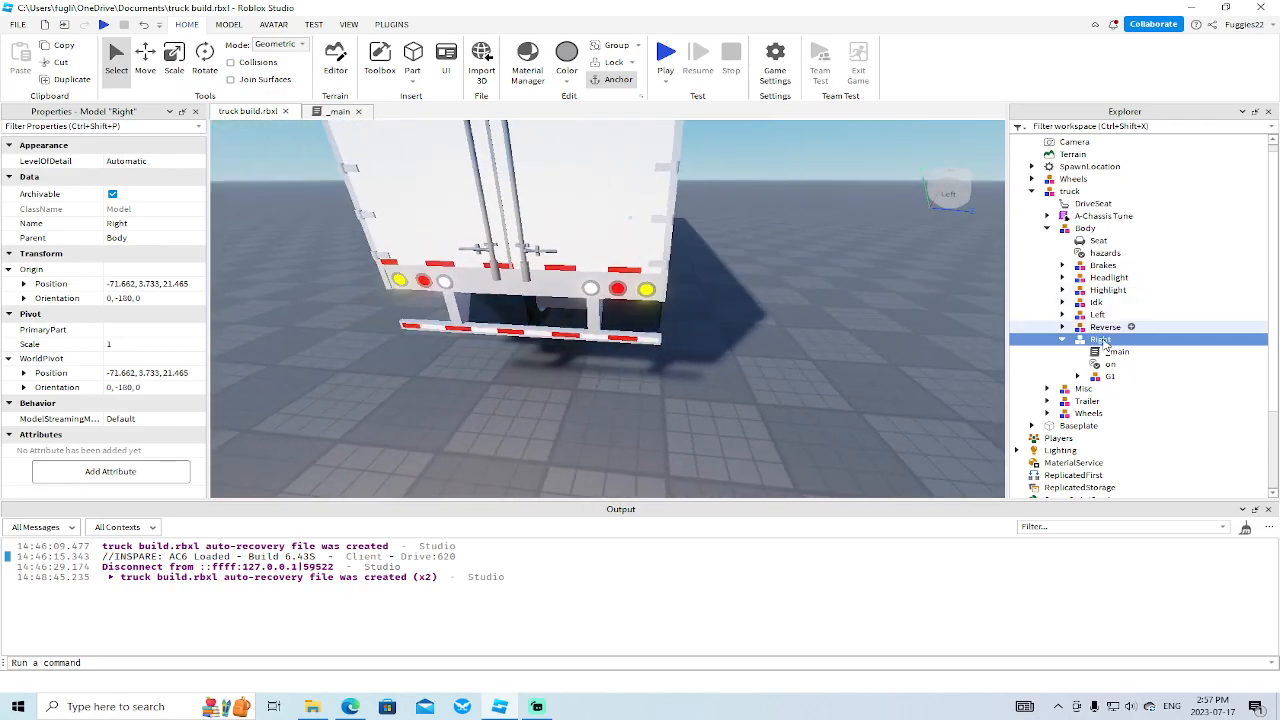
Add the line grp2 = script.Parent.Parent.Parent.Trailer.right:GetChildren() below the grp1 line in the Right group's _main script.
double_click(1116, 352)
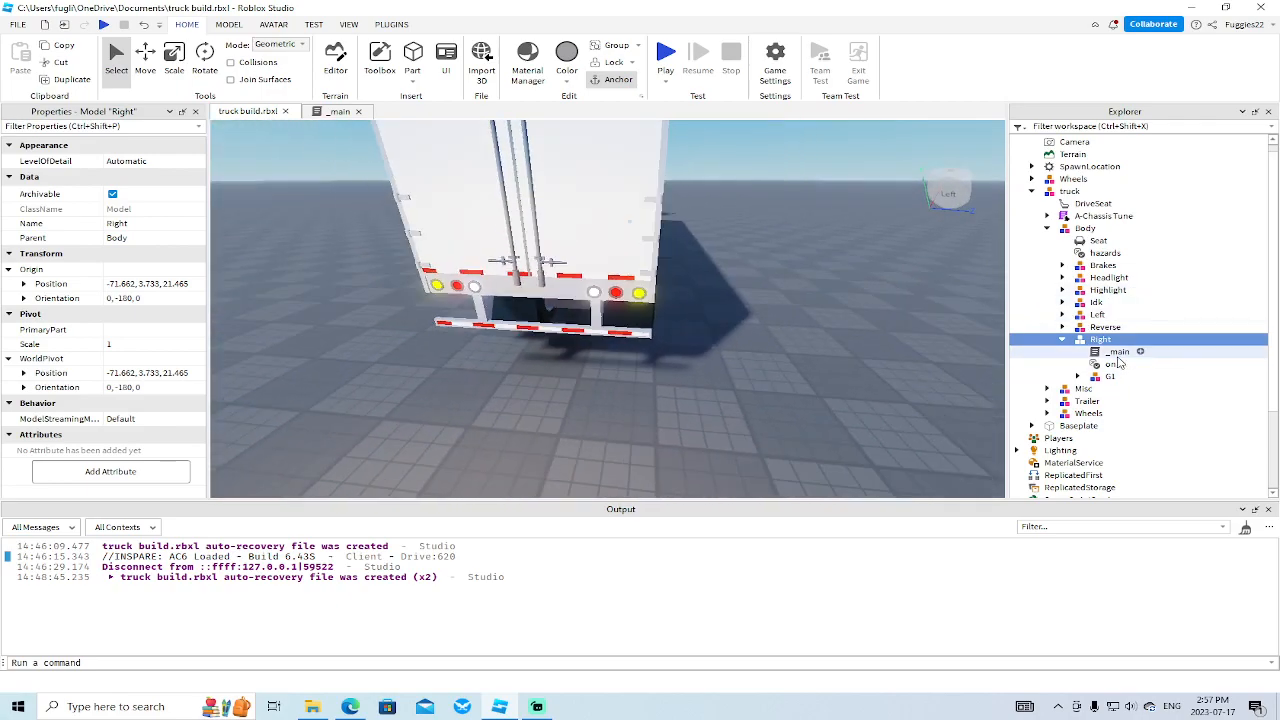
scroll(650, 197, up, 2)
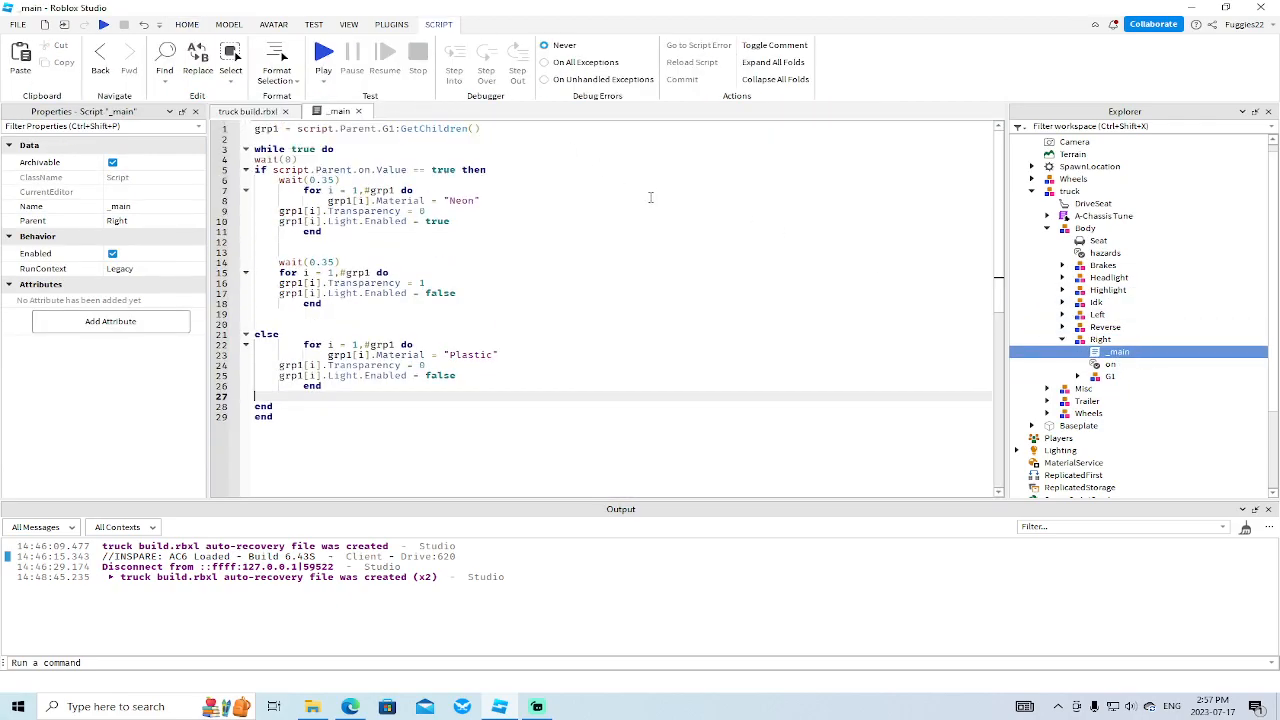
click(500, 130)
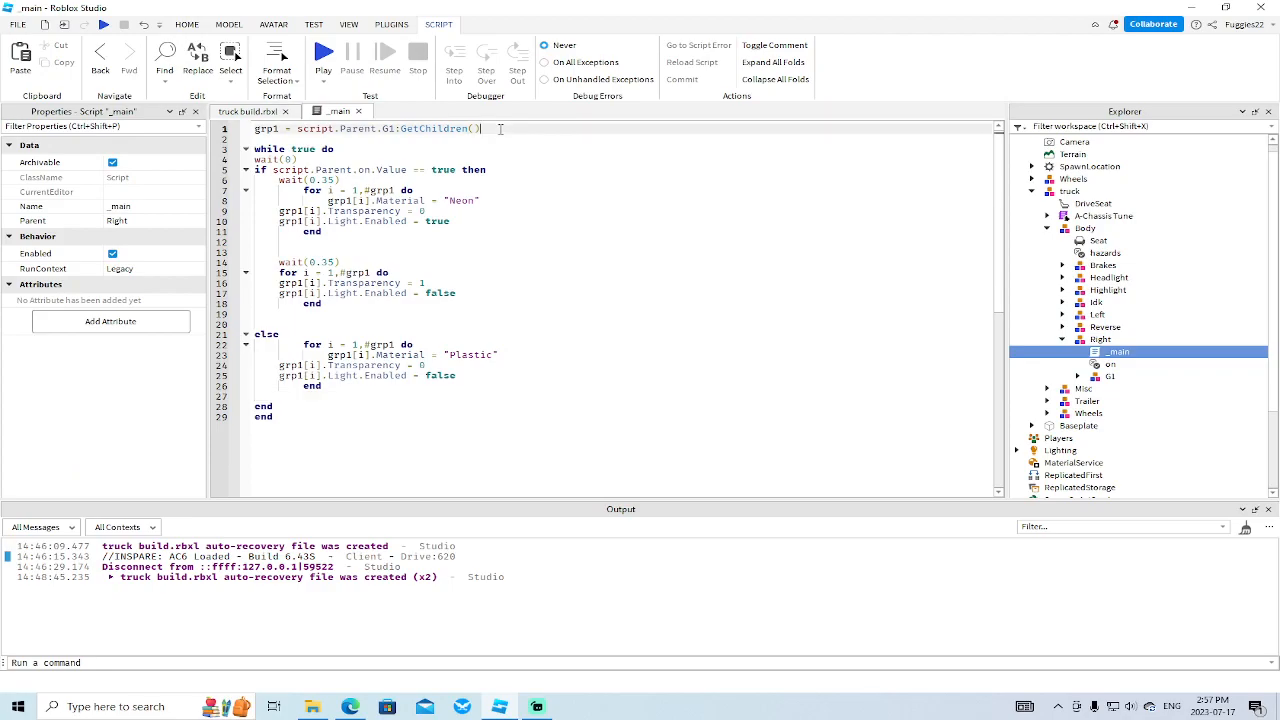
key(Return)
text(g)
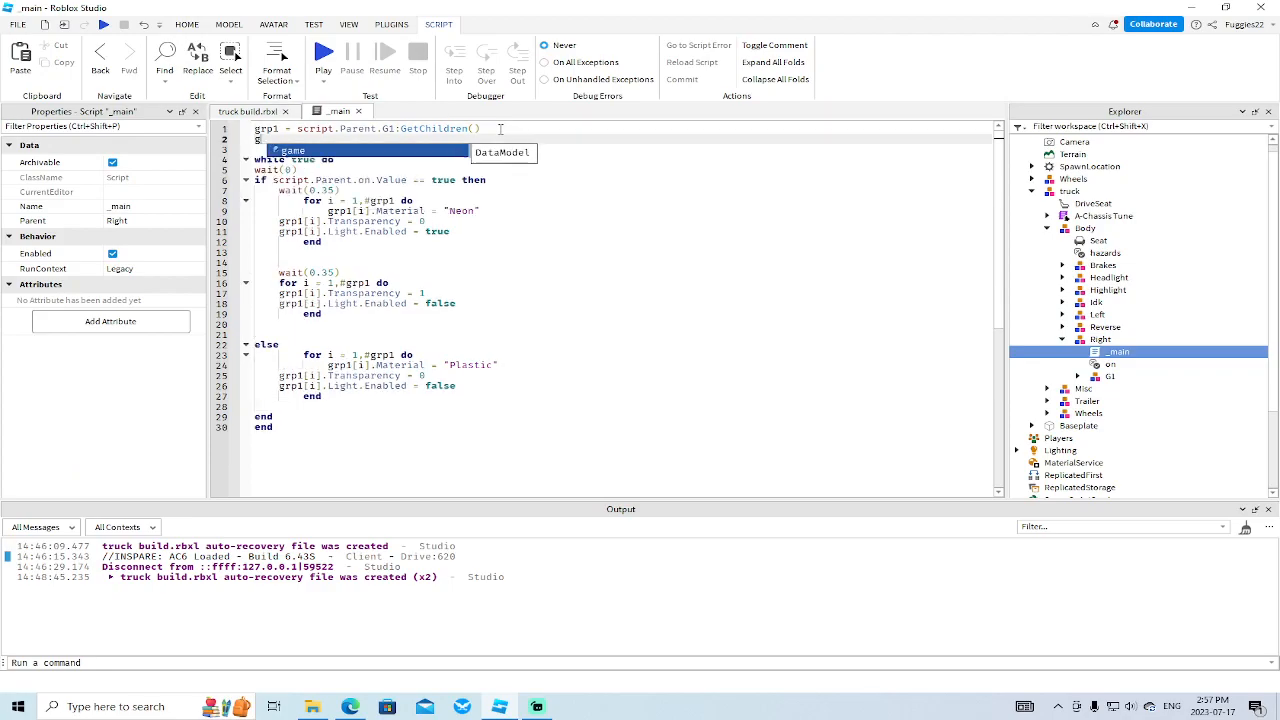
text(rp2 = script.op)
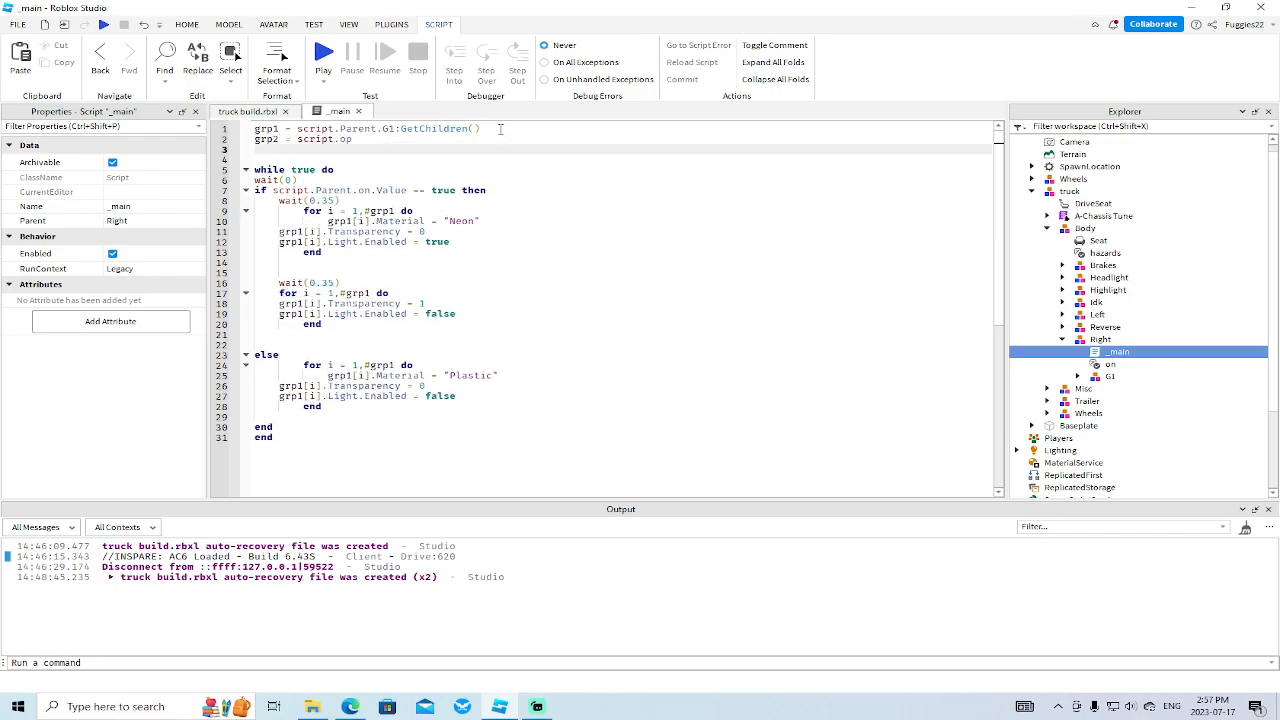
text(.pairs)
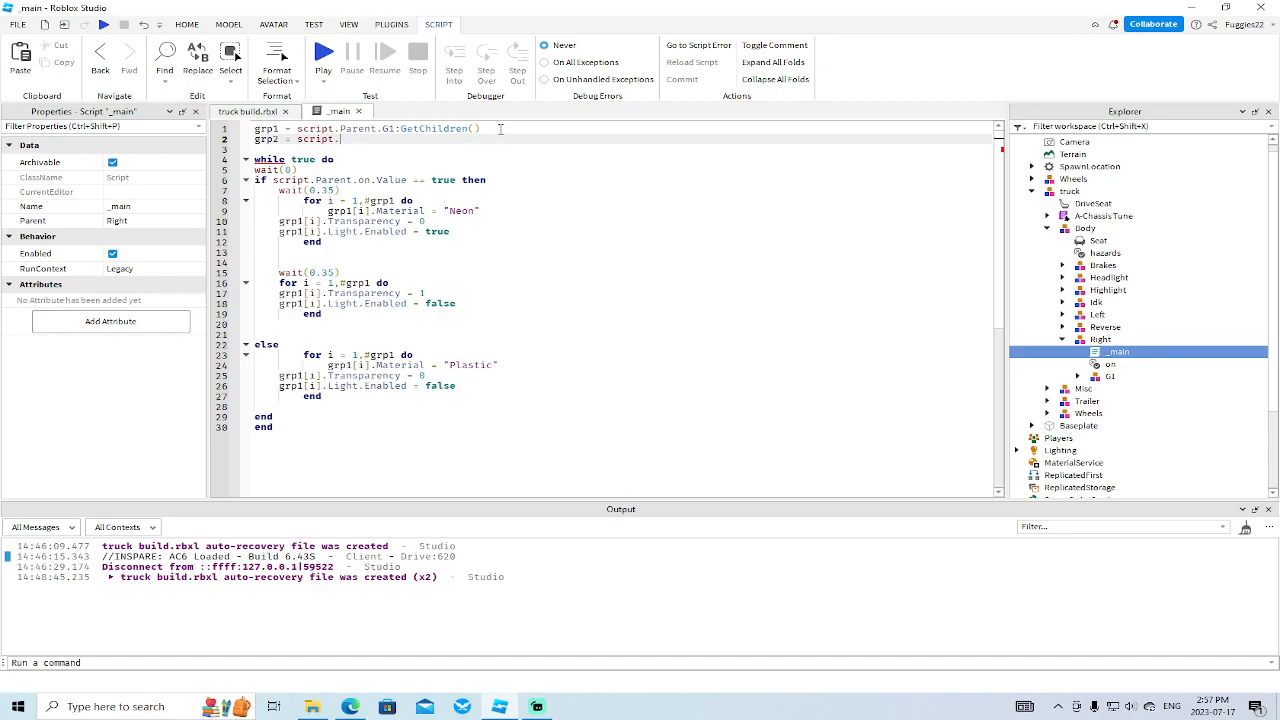
text(Parent.)
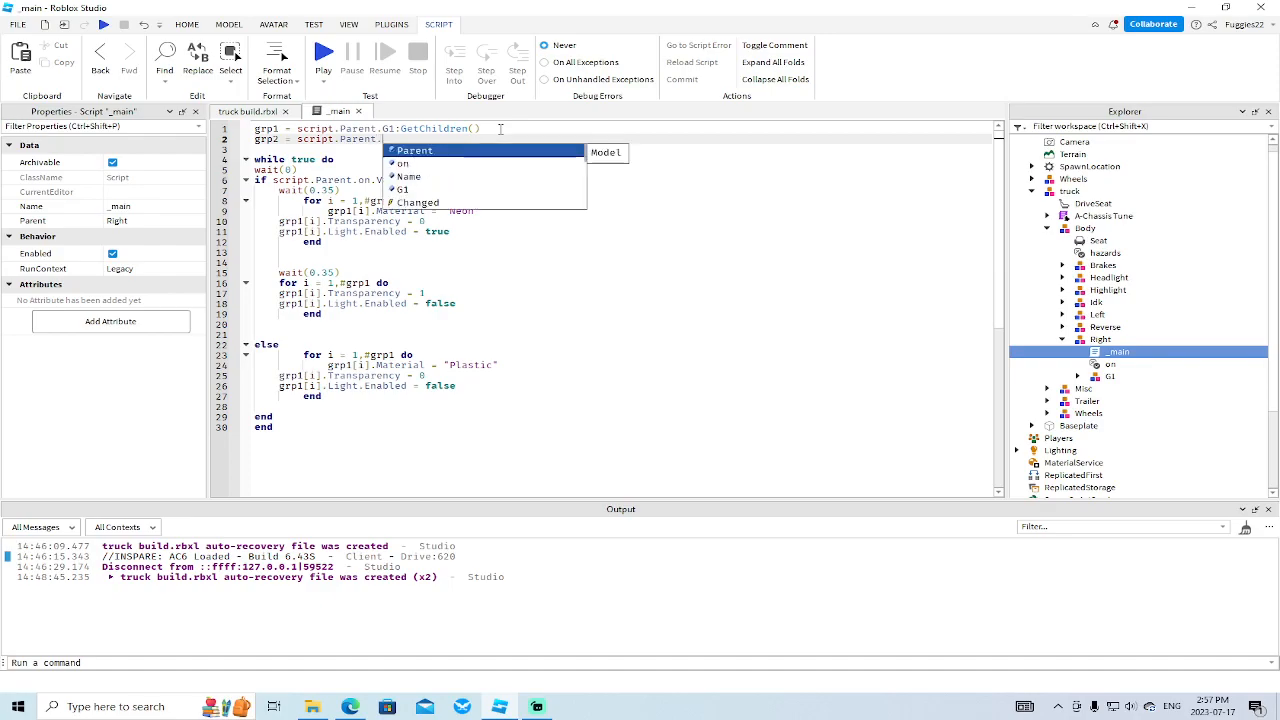
text(Parent.Parent.Paren)
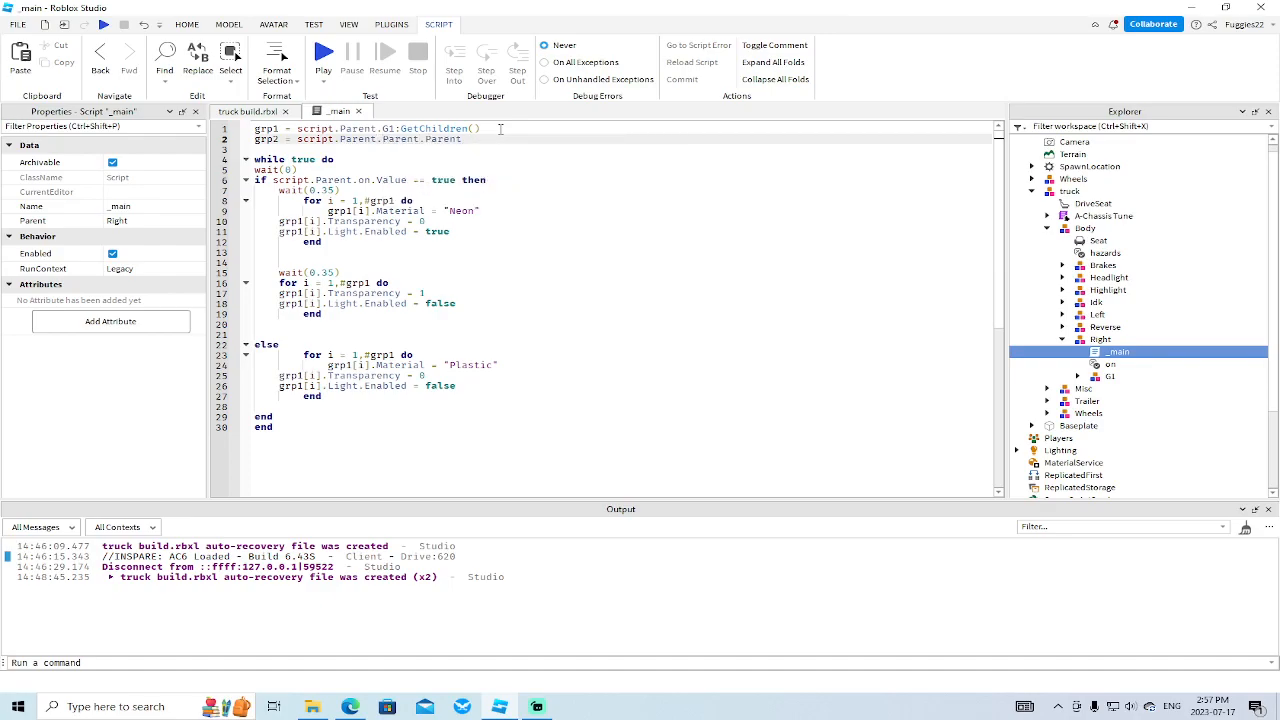
text(t)
key(Tab)
text(.right:)
key(Tab)
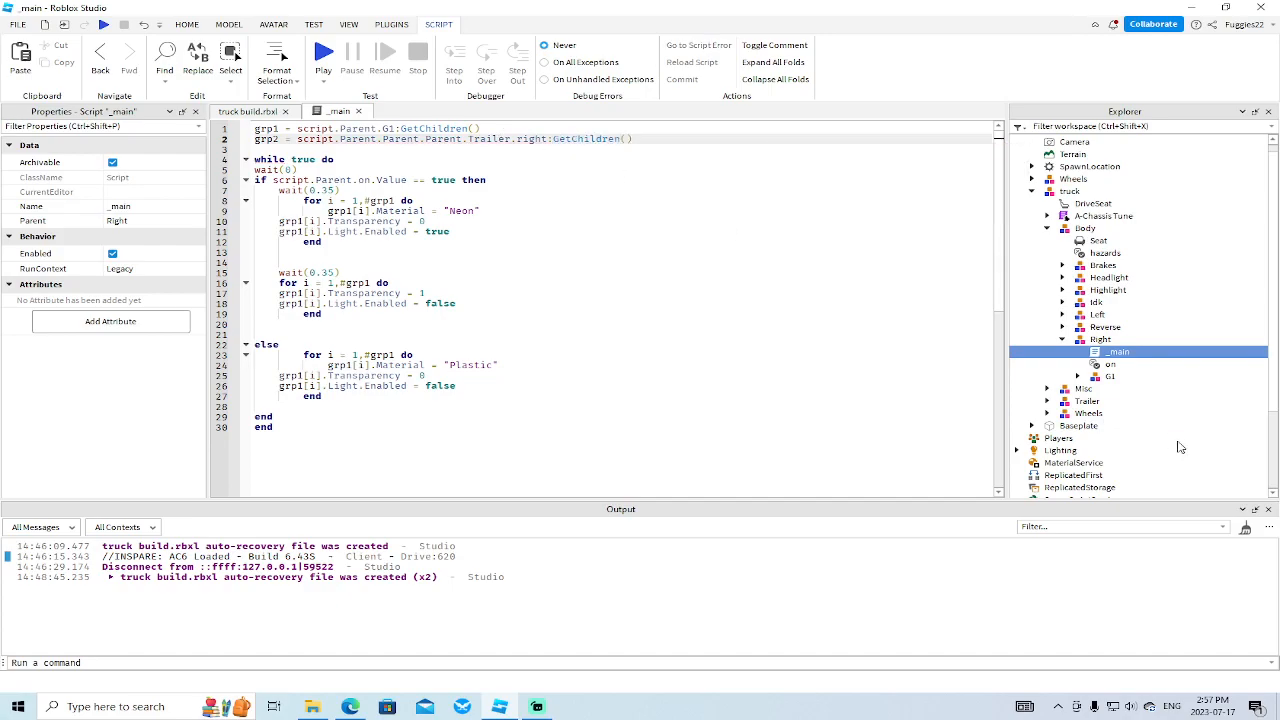
Inspect an orange marker light on the trailer's side and its headlight group in the object tree, and collapse that group.
scroll(1170, 441, down, 3)
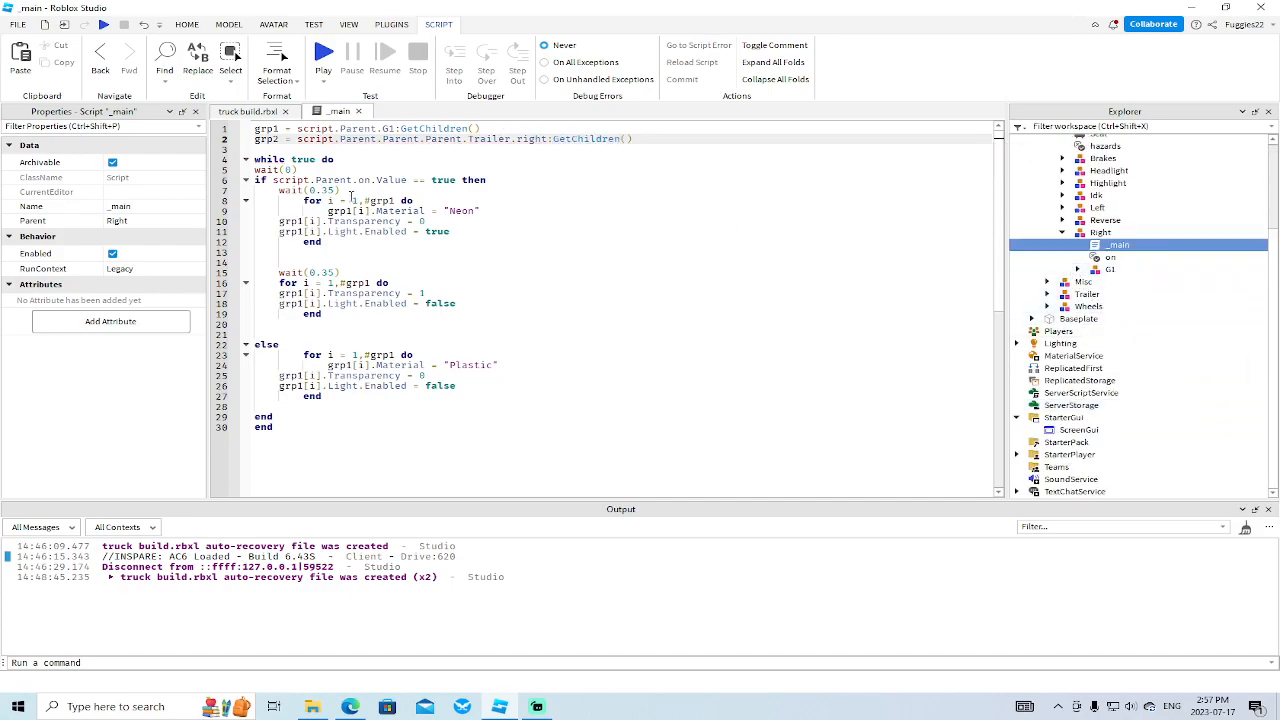
click(241, 112)
right_drag(633, 384, 633, 384)
scroll(633, 384, down, 3)
right_drag(506, 337, 486, 303)
key(d)
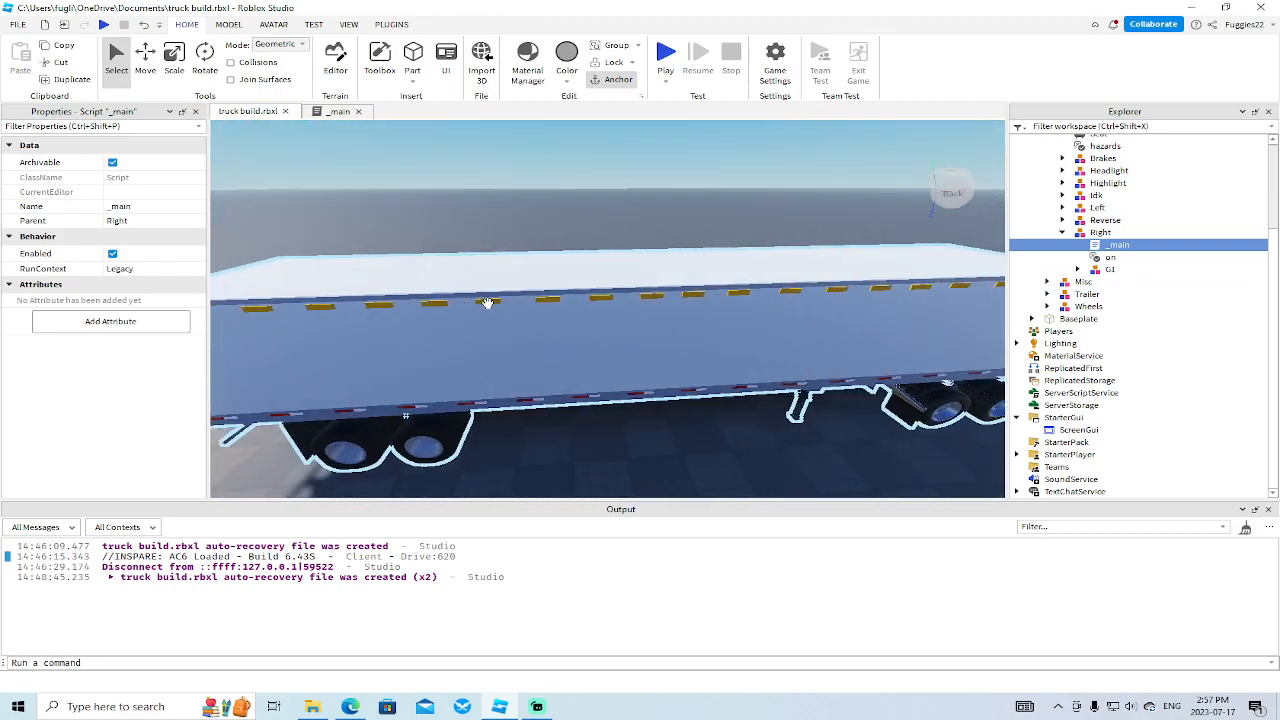
key(a)
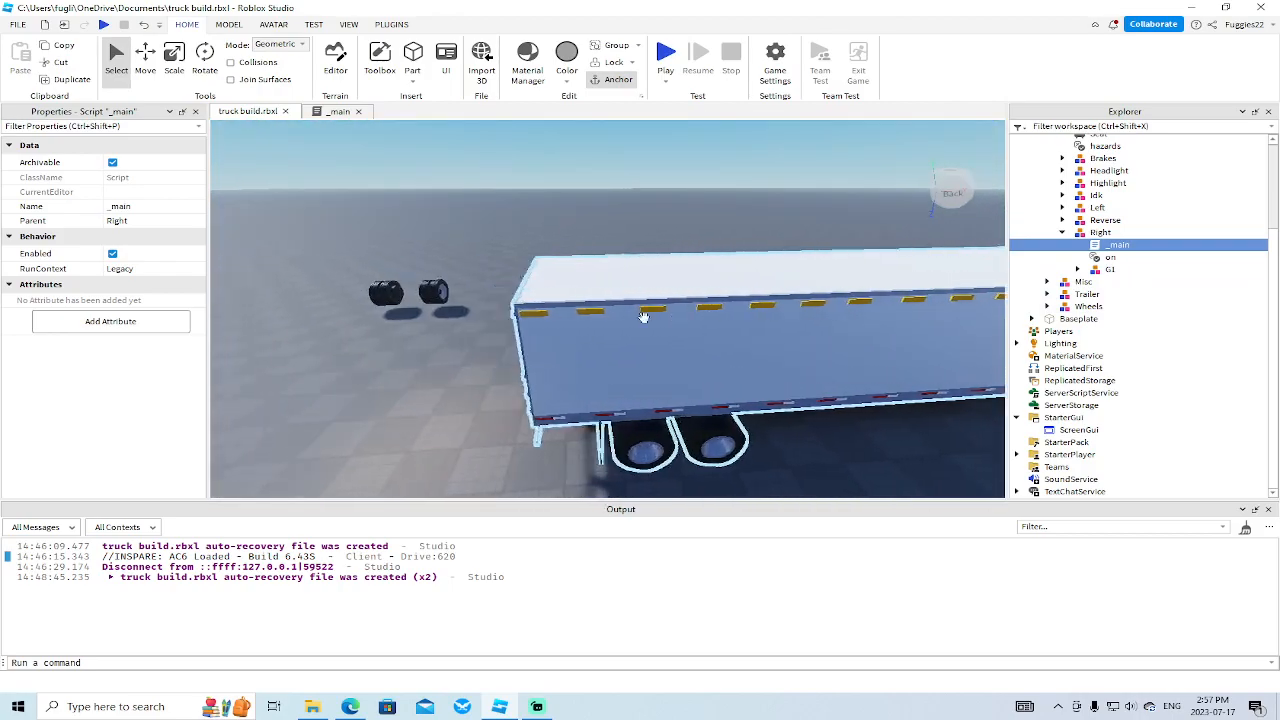
right_drag(743, 318, 741, 321)
scroll(741, 321, up, 2)
alt+click(604, 350)
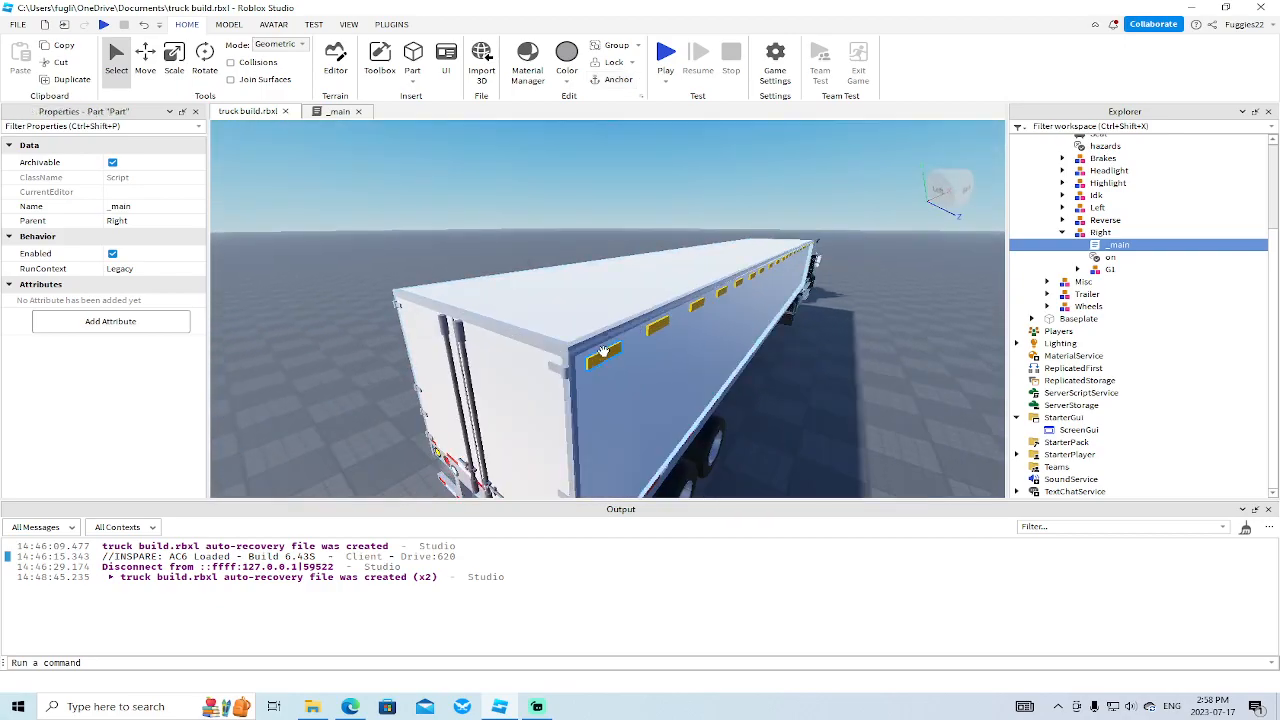
scroll(1216, 380, down, 5)
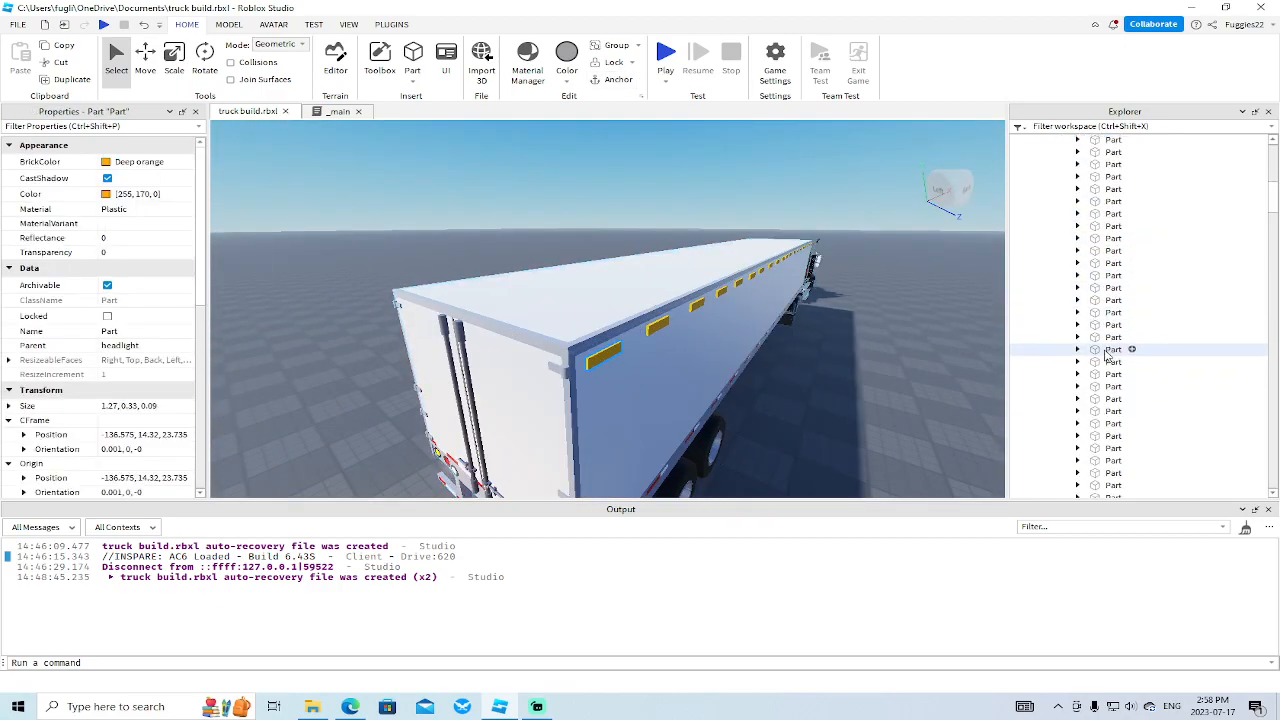
scroll(1108, 357, up, 8)
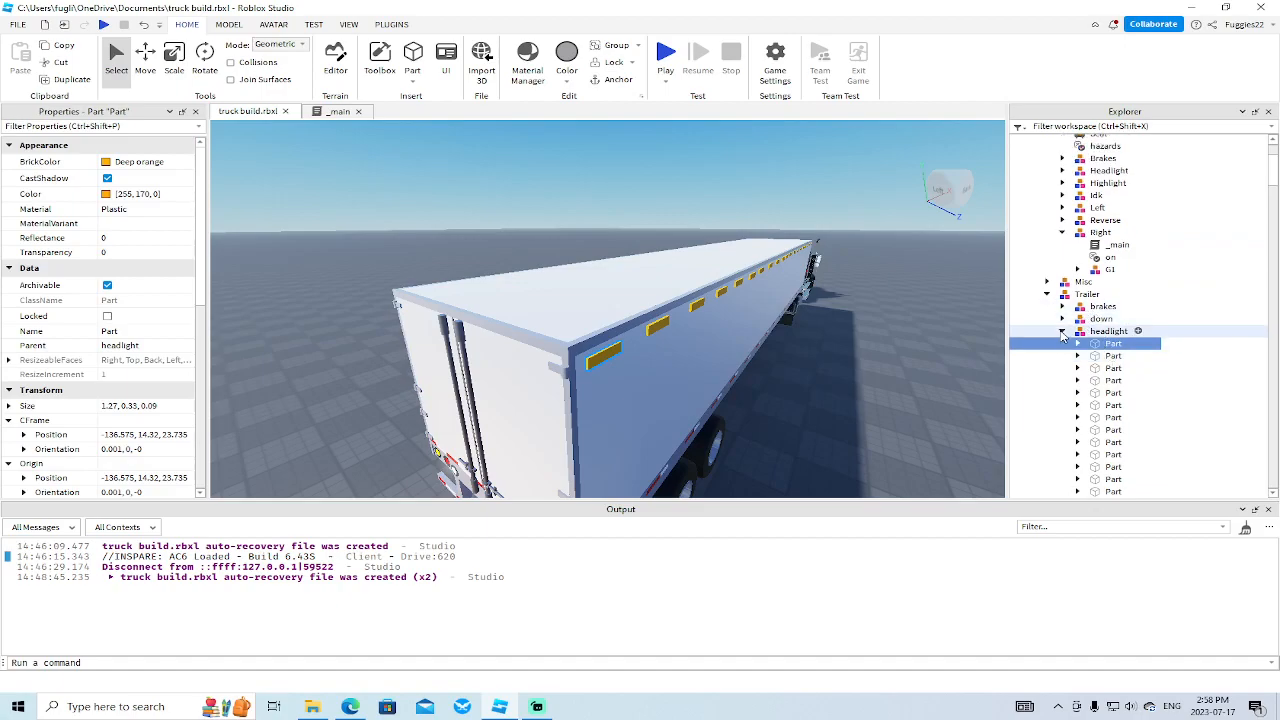
click(1062, 331)
Return to the trailer's rear and select its yellow right turn light.
key(w)
right_drag(866, 335, 820, 335)
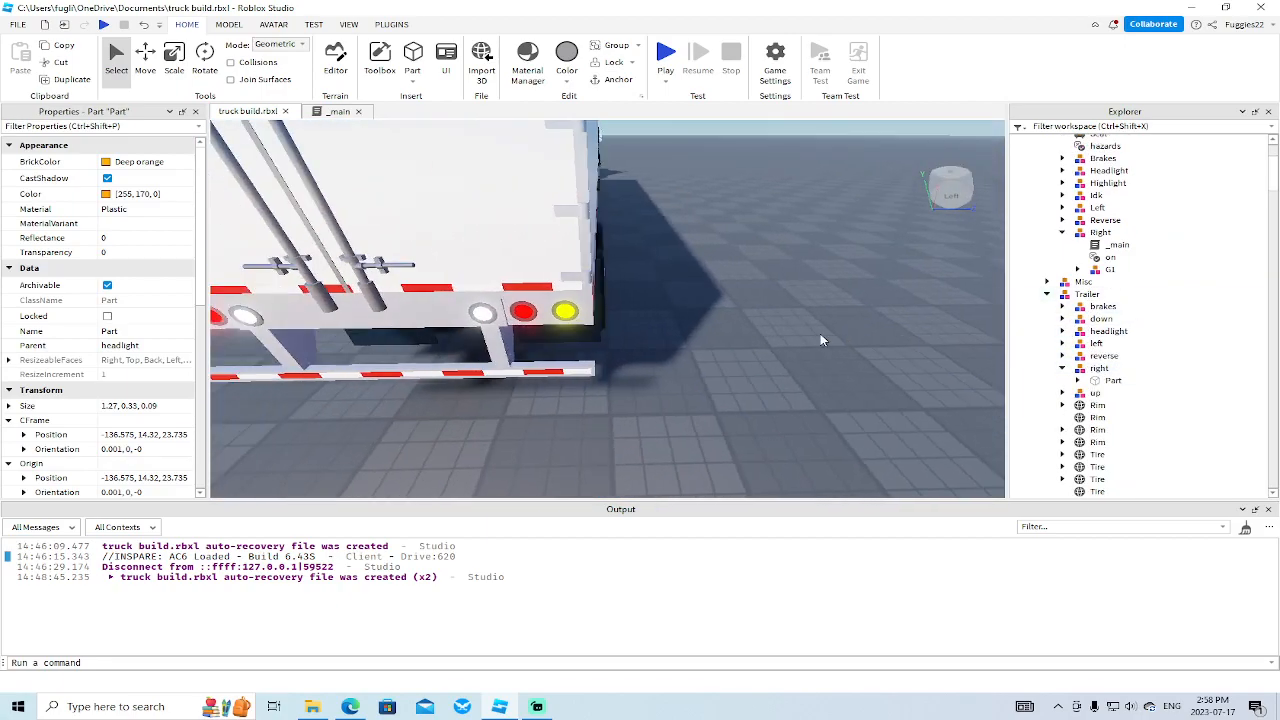
click(558, 311)
Duplicate the grp1 "Neon" for loop directly below itself in the Right group's _main script.
click(338, 112)
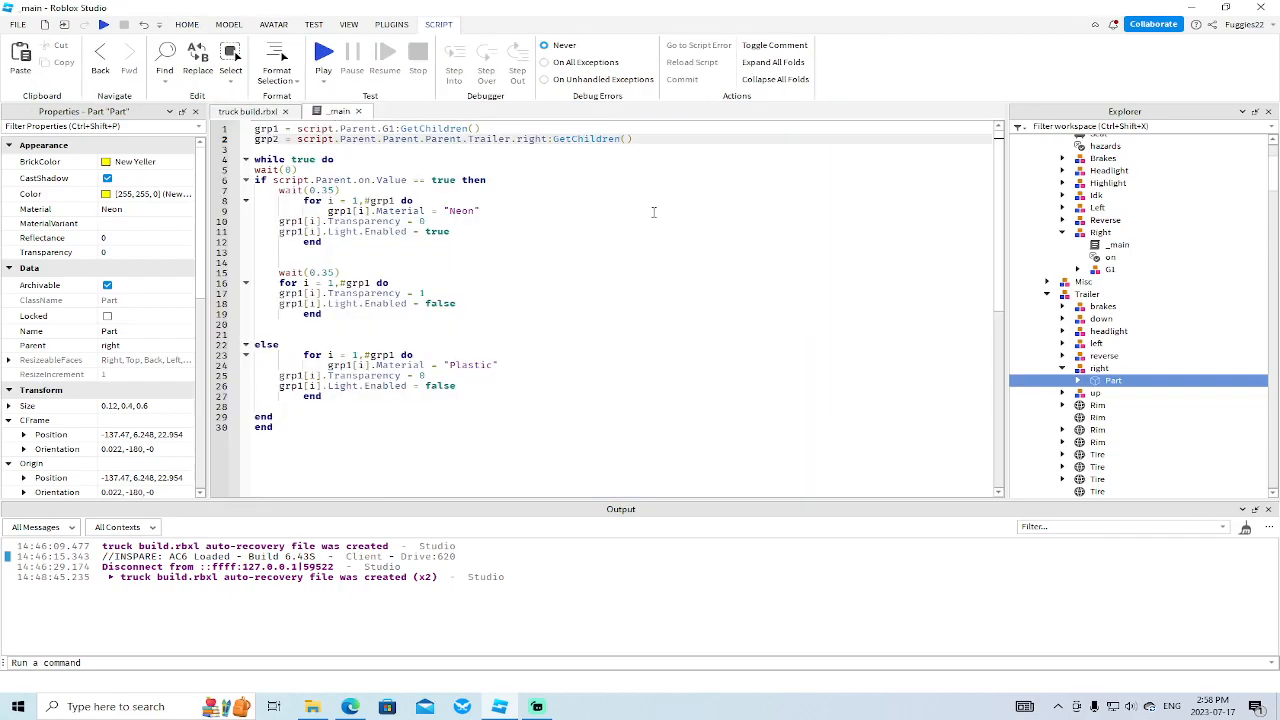
right_click(591, 206)
click(506, 233)
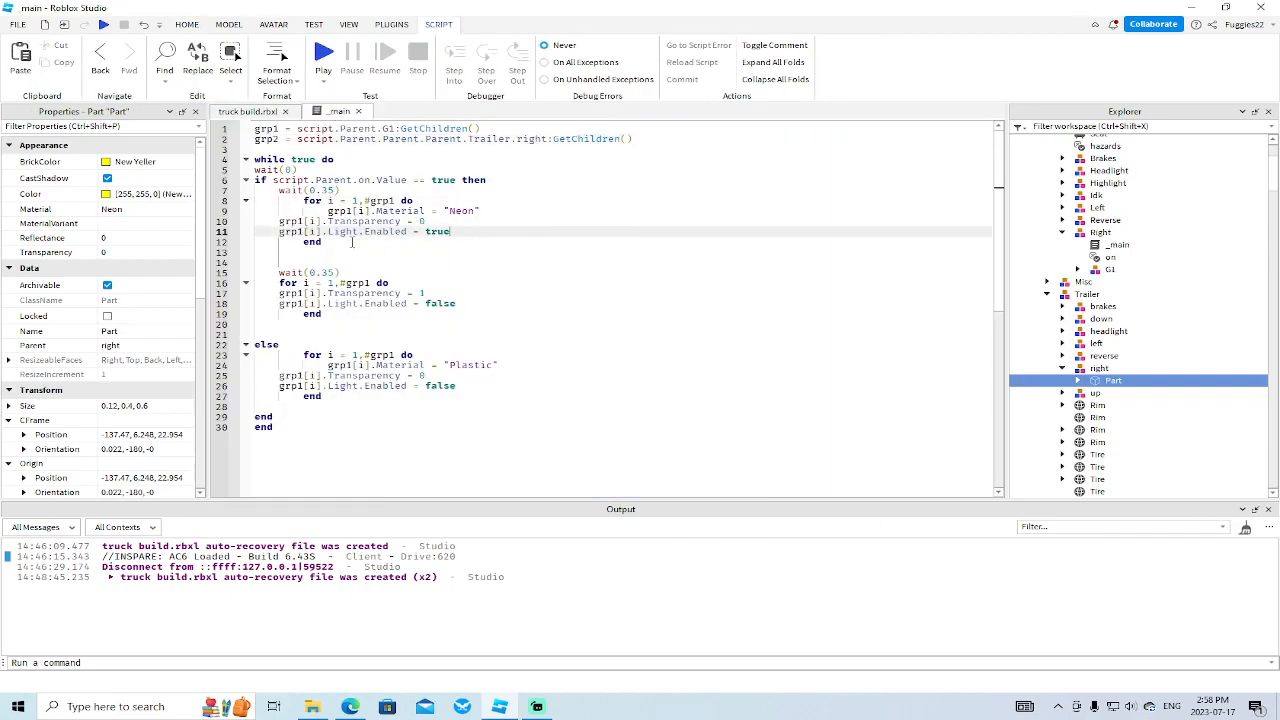
drag(326, 241, 260, 199)
key(ctrl+c)
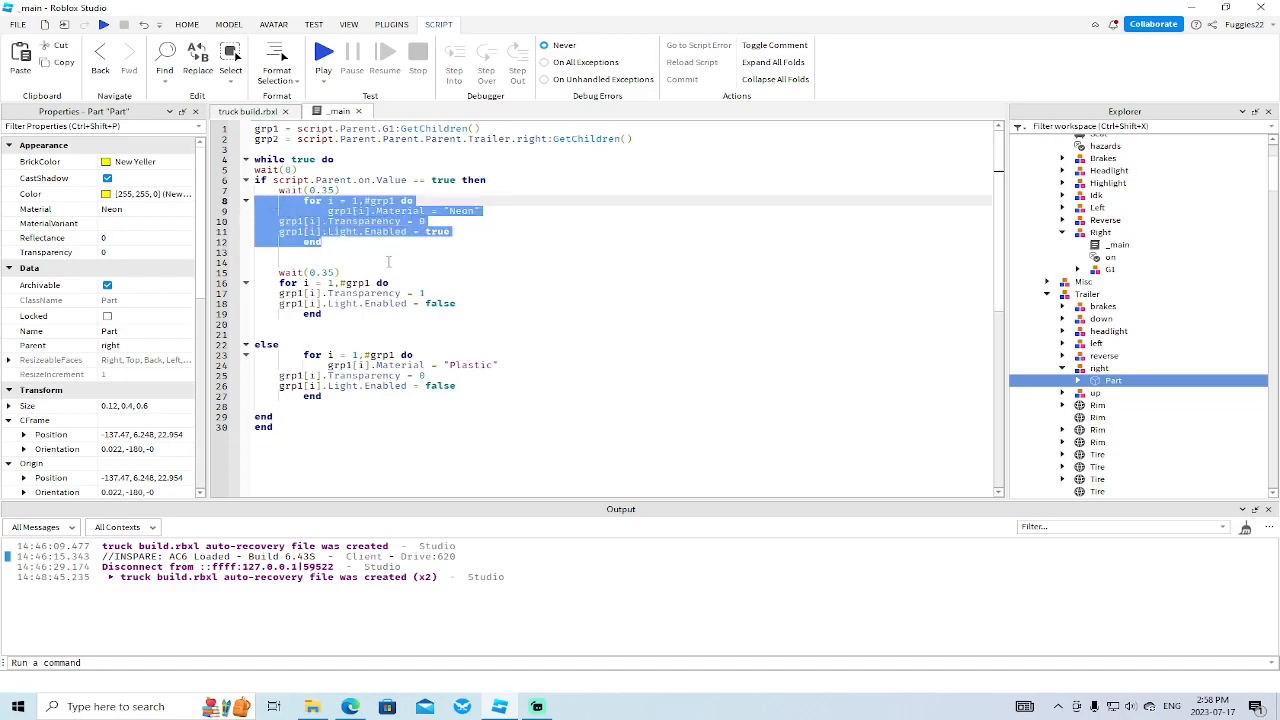
click(343, 241)
key(Return)
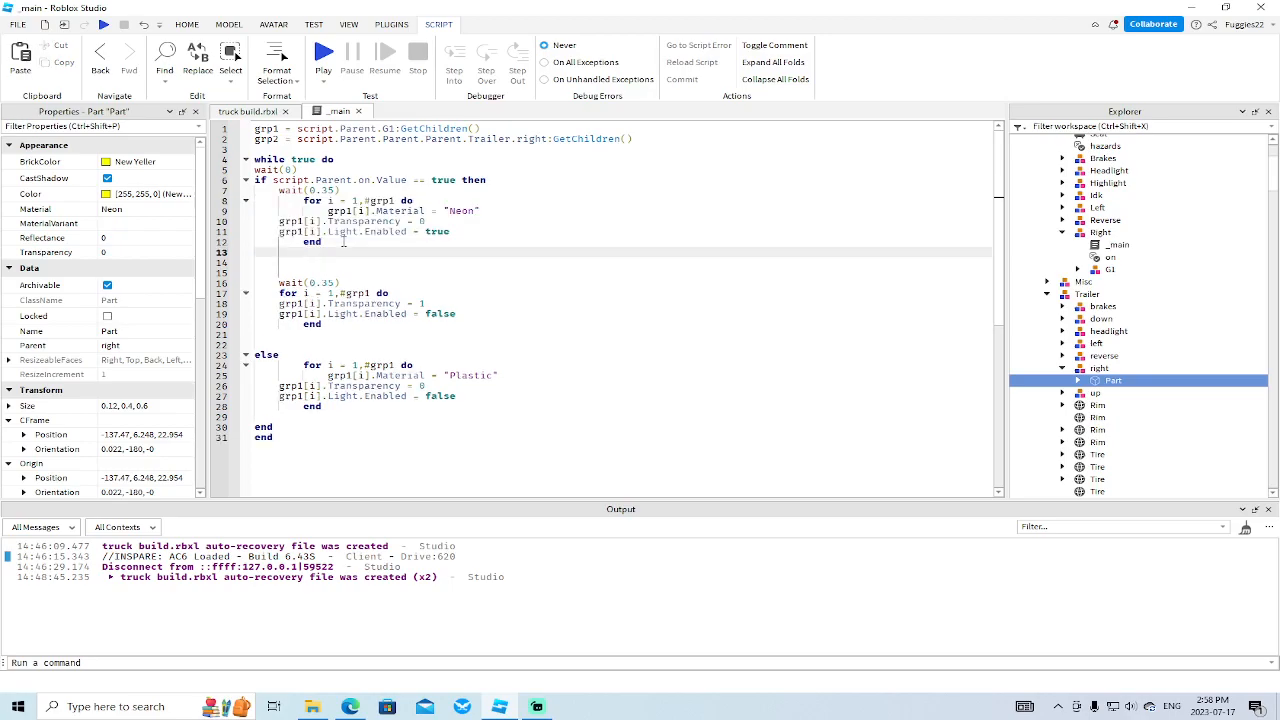
key(ctrl+v)
Change grp1 to grp2 in the duplicated "Neon" loop's header and its Material, Transparency and Light.Enabled lines.
click(397, 252)
key(BackSpace)
text(2)
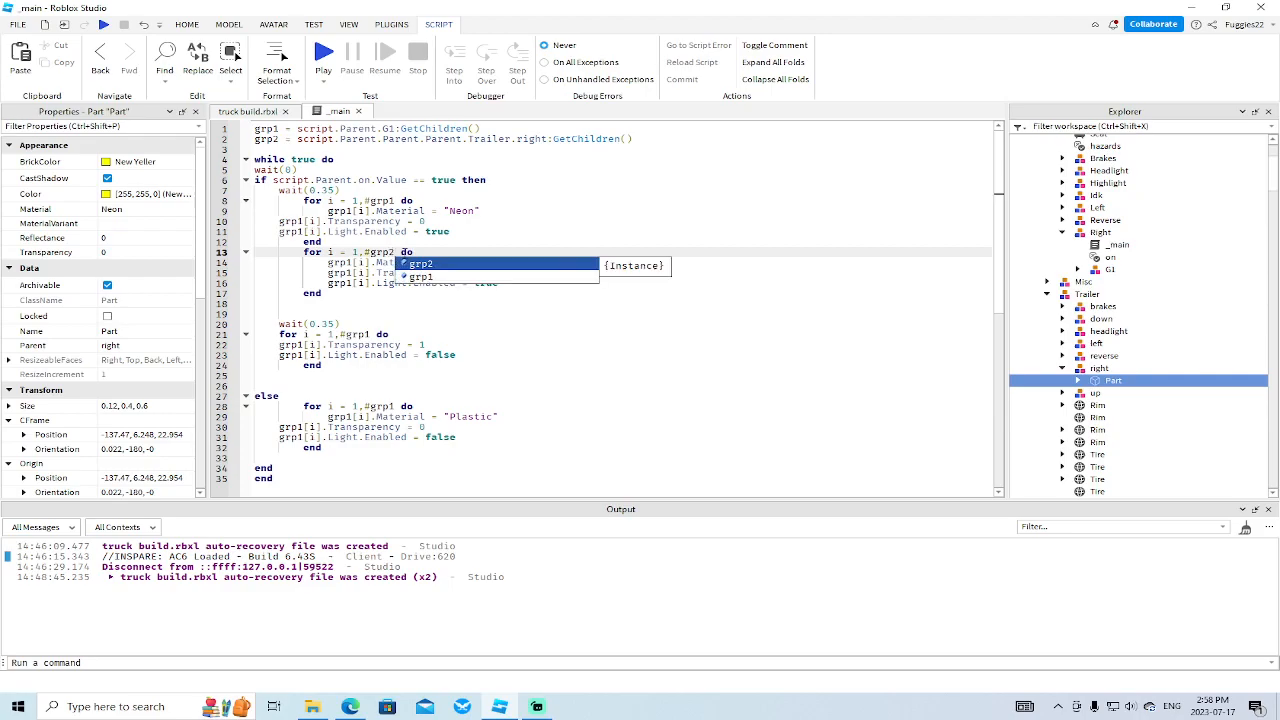
key(Return)
click(352, 262)
key(BackSpace)
text(2)
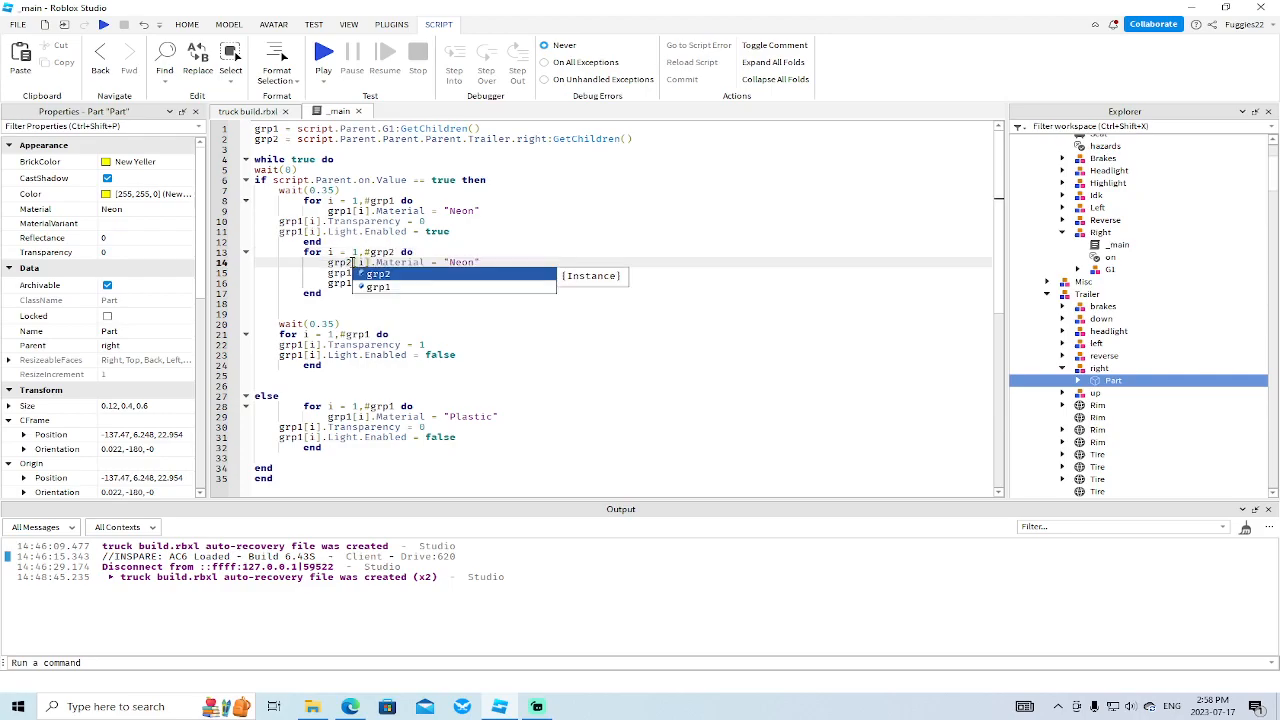
key(Escape)
key(Down)
key(BackSpace)
text(2)
key(Escape)
key(Down)
key(BackSpace)
text(2)
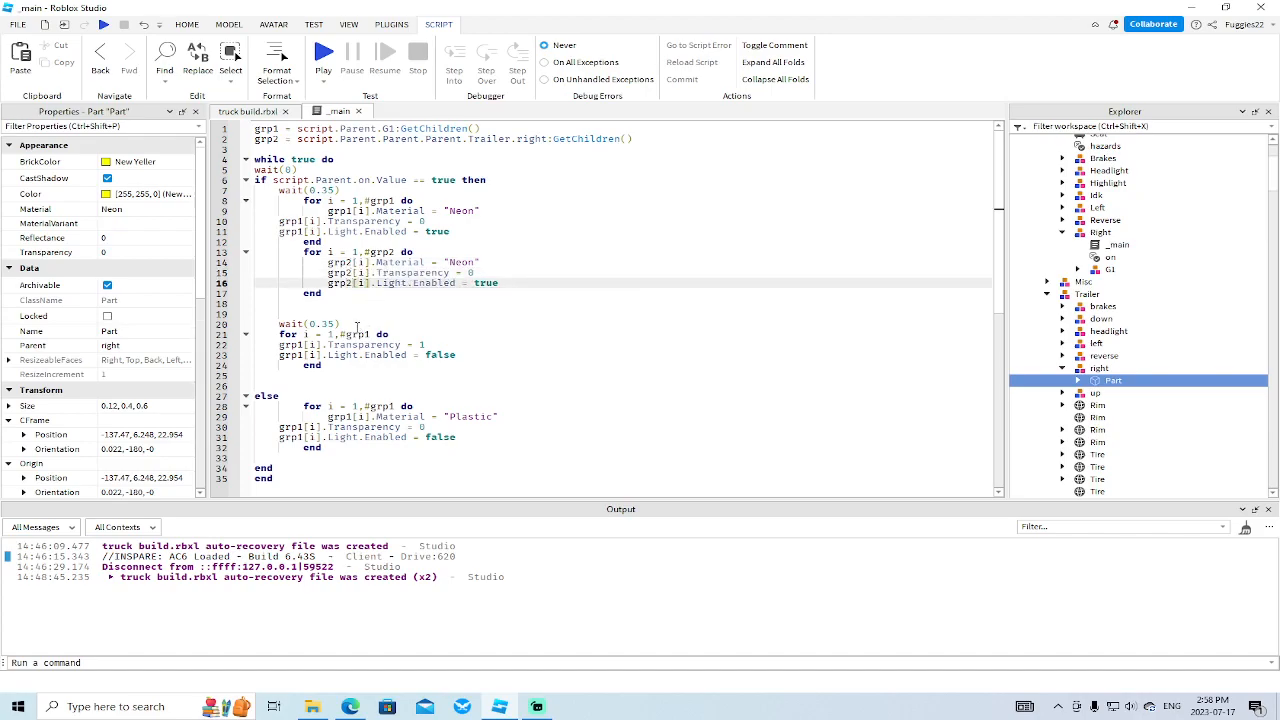
Duplicate the grp1 for loop that follows the second wait(0.35) directly below itself.
drag(331, 366, 266, 334)
key(ctrl+c)
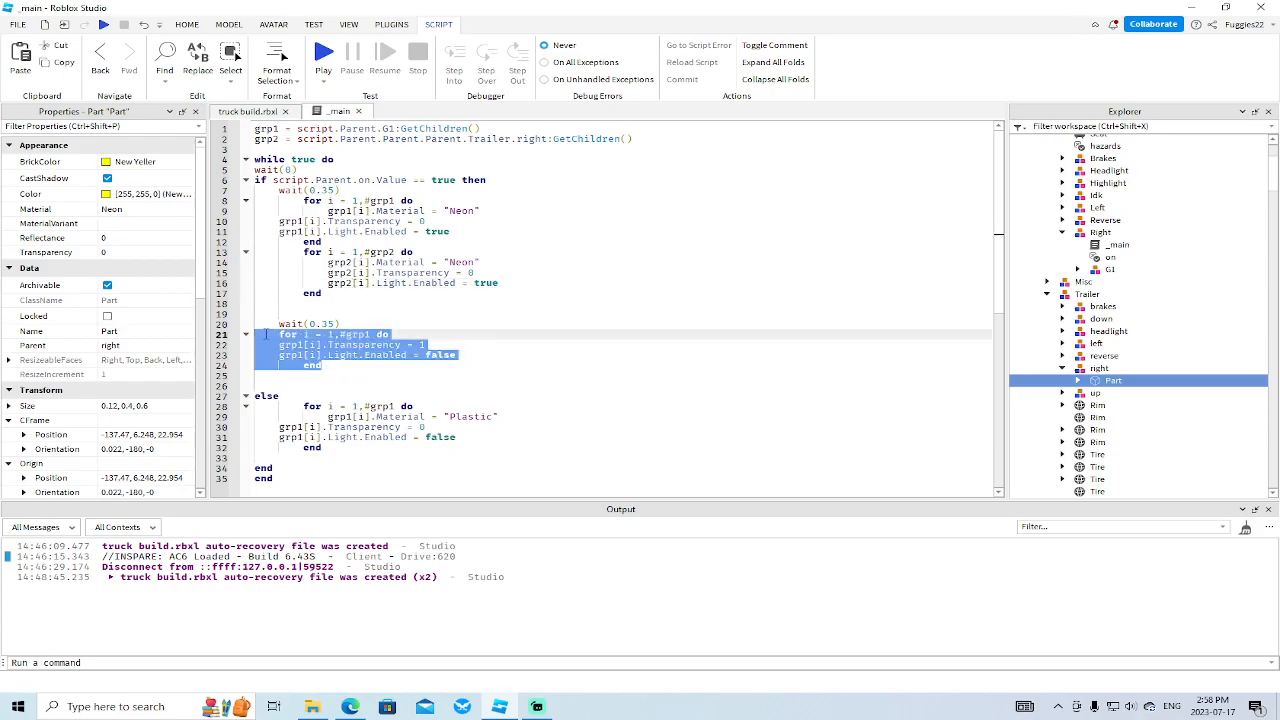
click(333, 366)
key(Return)
key(ctrl+v)
Change grp1 to grp2 in the duplicated switch-off loop's header and its Transparency = 1 and Light.Enabled = false lines.
click(393, 376)
key(BackSpace)
text(2)
key(Down)
key(BackSpace)
text(2)
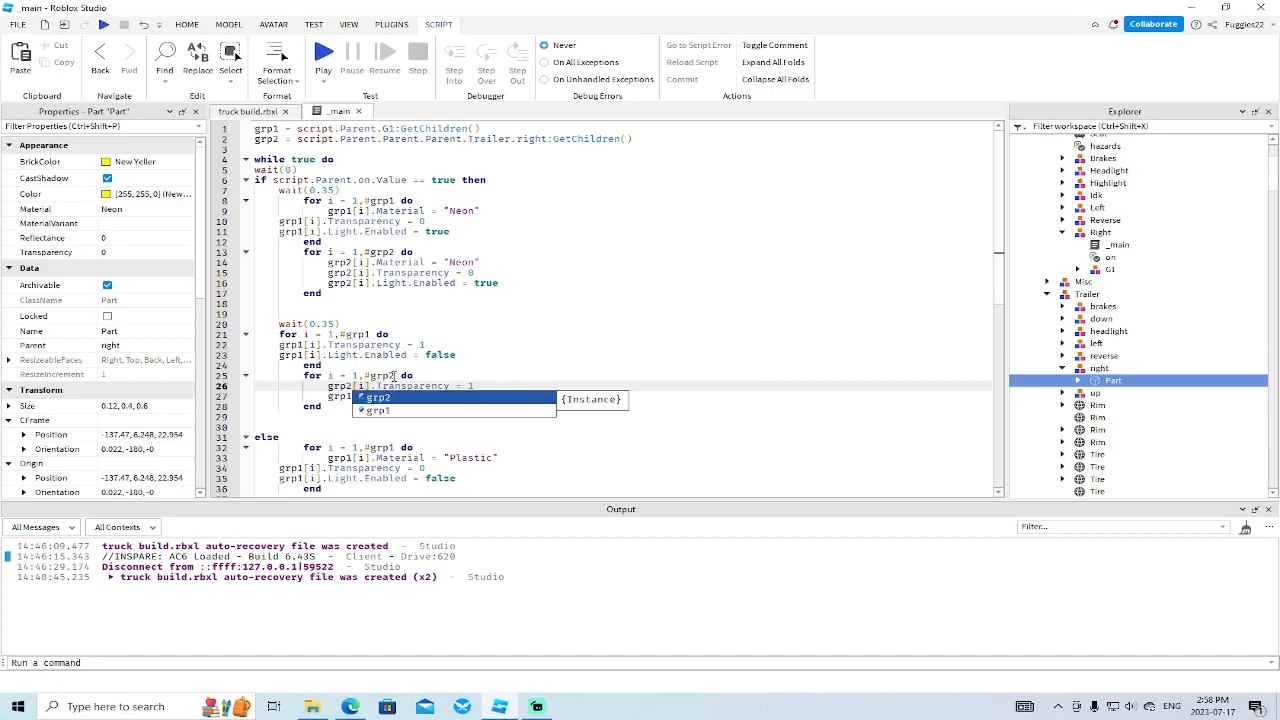
key(Down)
key(BackSpace)
text(2[i].Light.Enabled = false)
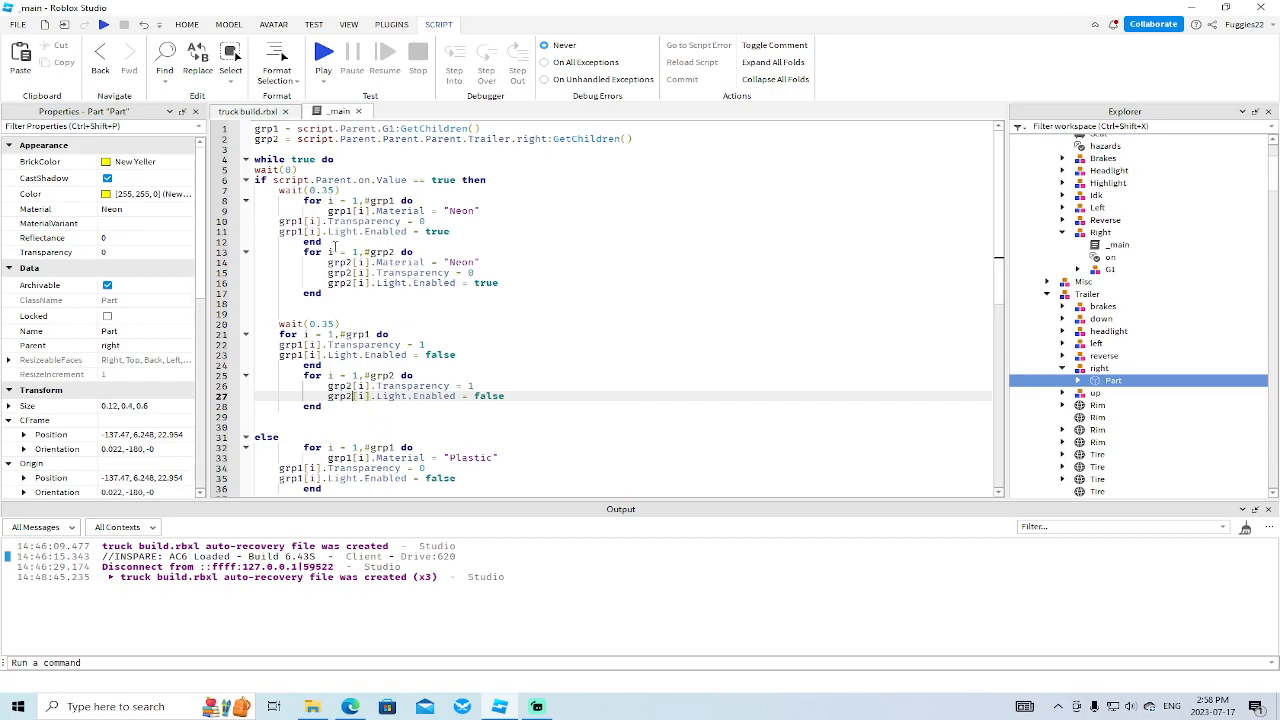
scroll(80, 260, down, 6)
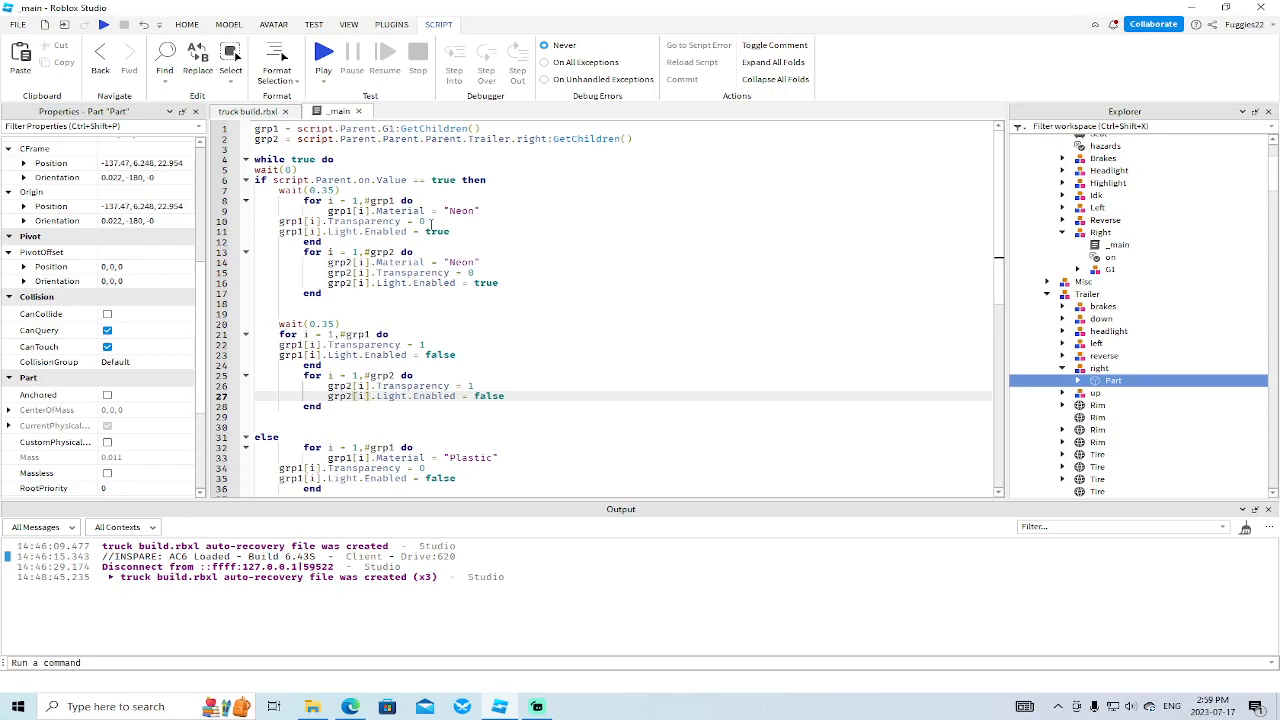
Duplicate the grp1 "Plastic" for loop in the else branch directly below itself.
scroll(490, 214, down, 4)
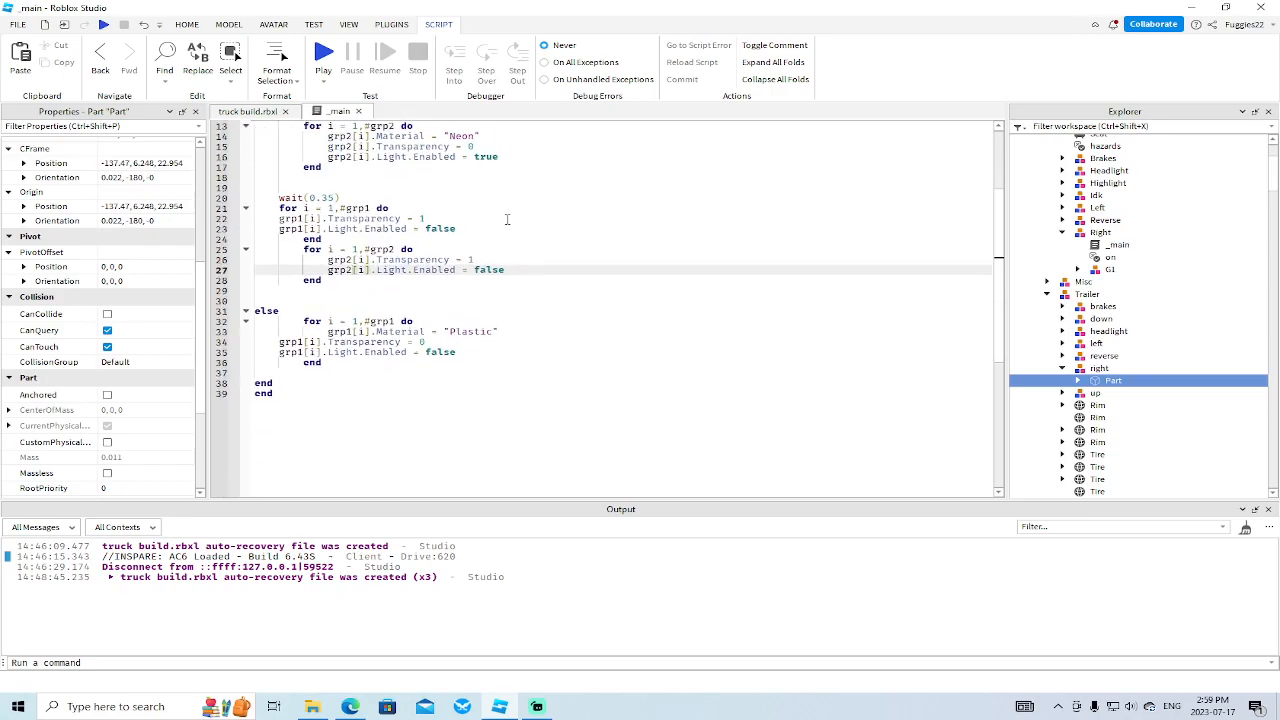
drag(330, 362, 261, 322)
key(ctrl+c)
click(332, 364)
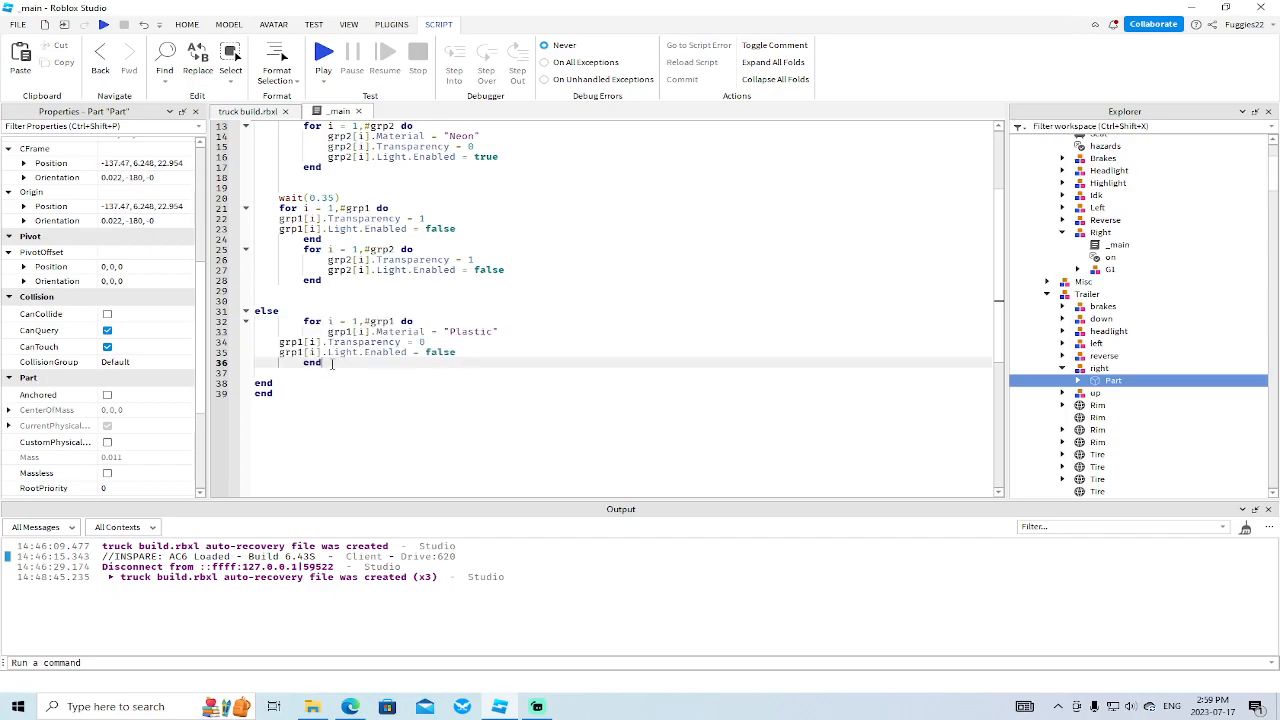
key(Return)
key(ctrl+v)
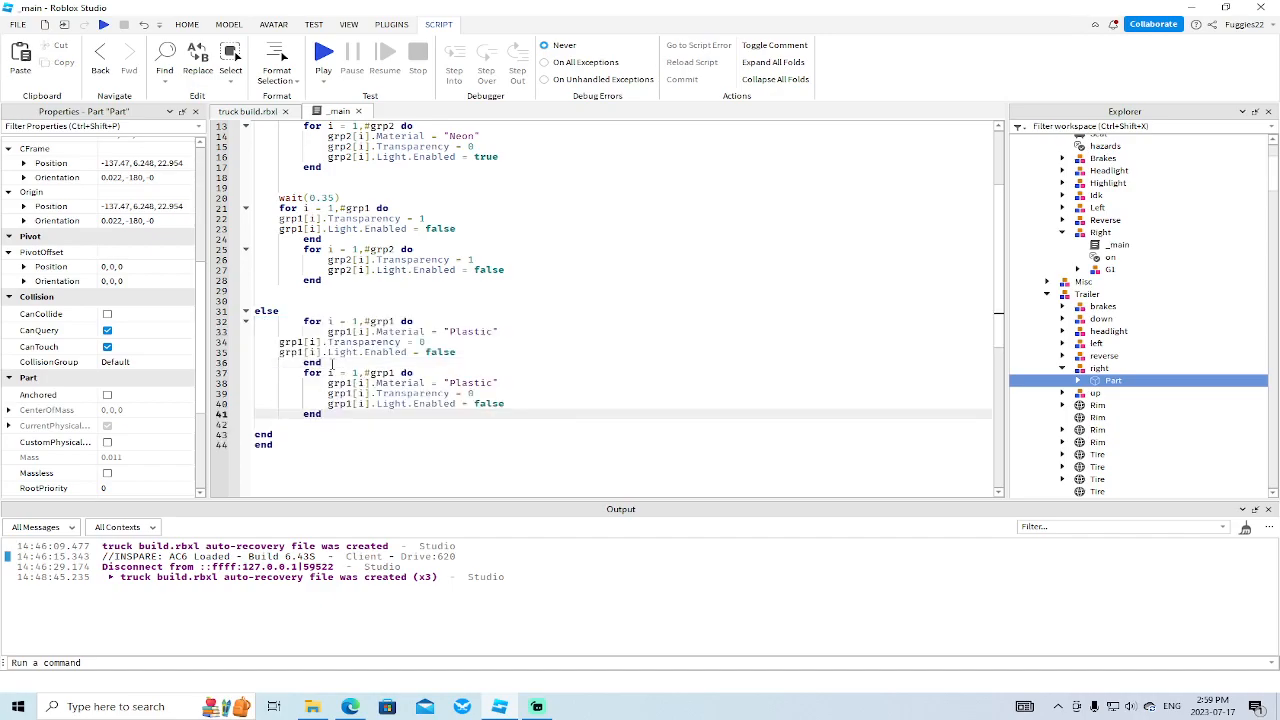
Change grp1 to grp2 in the duplicated "Plastic" loop's header and its Material, Transparency and Light.Enabled lines.
click(393, 372)
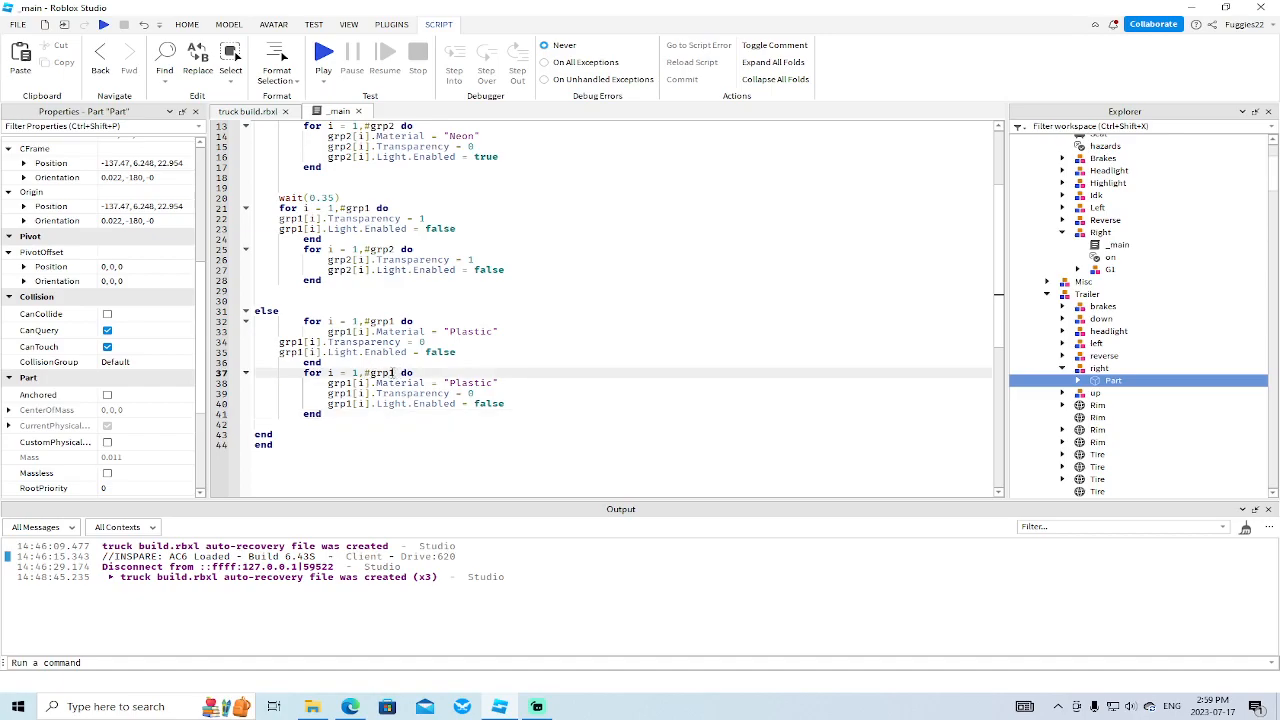
key(BackSpace)
text(2)
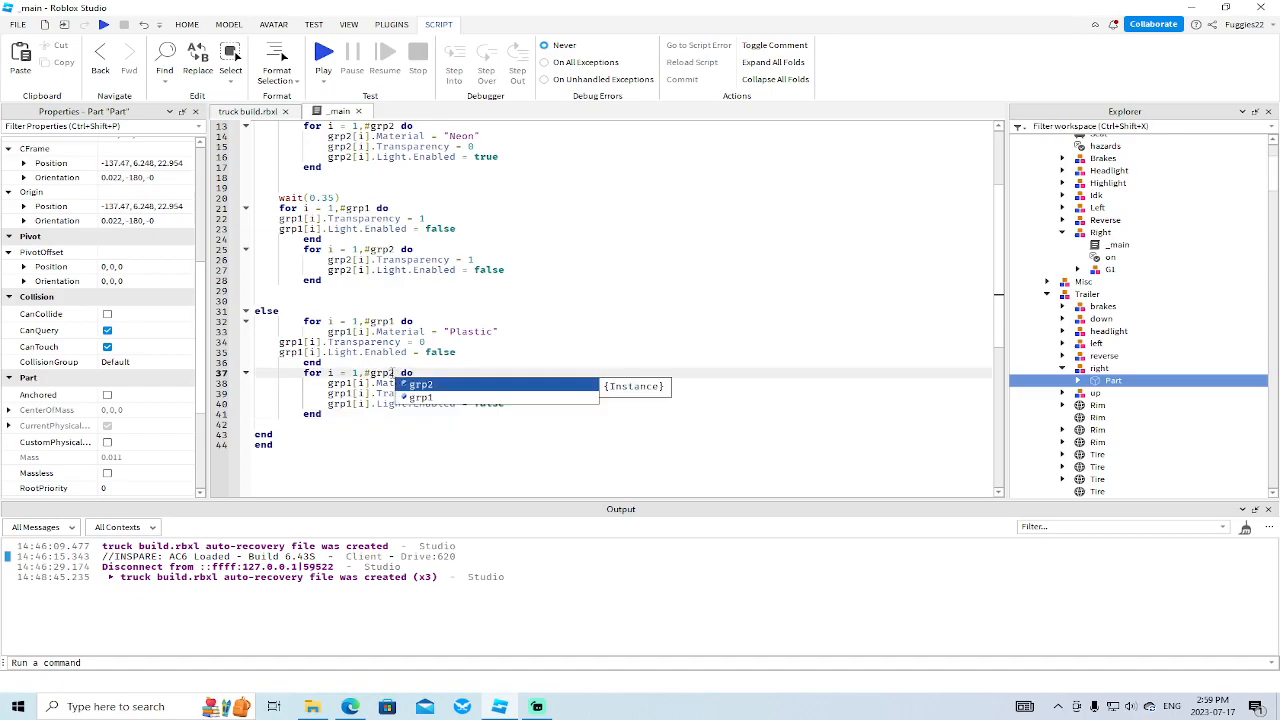
click(392, 372)
click(350, 383)
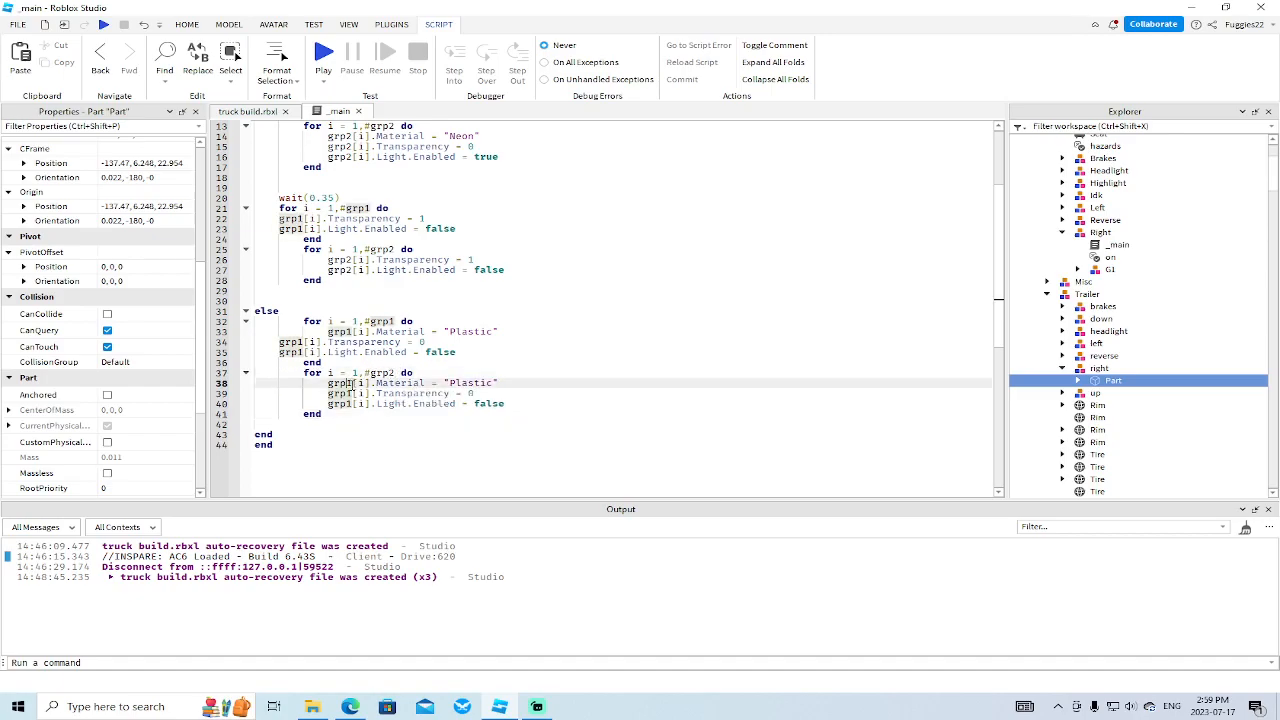
key(BackSpace)
text(2)
click(352, 383)
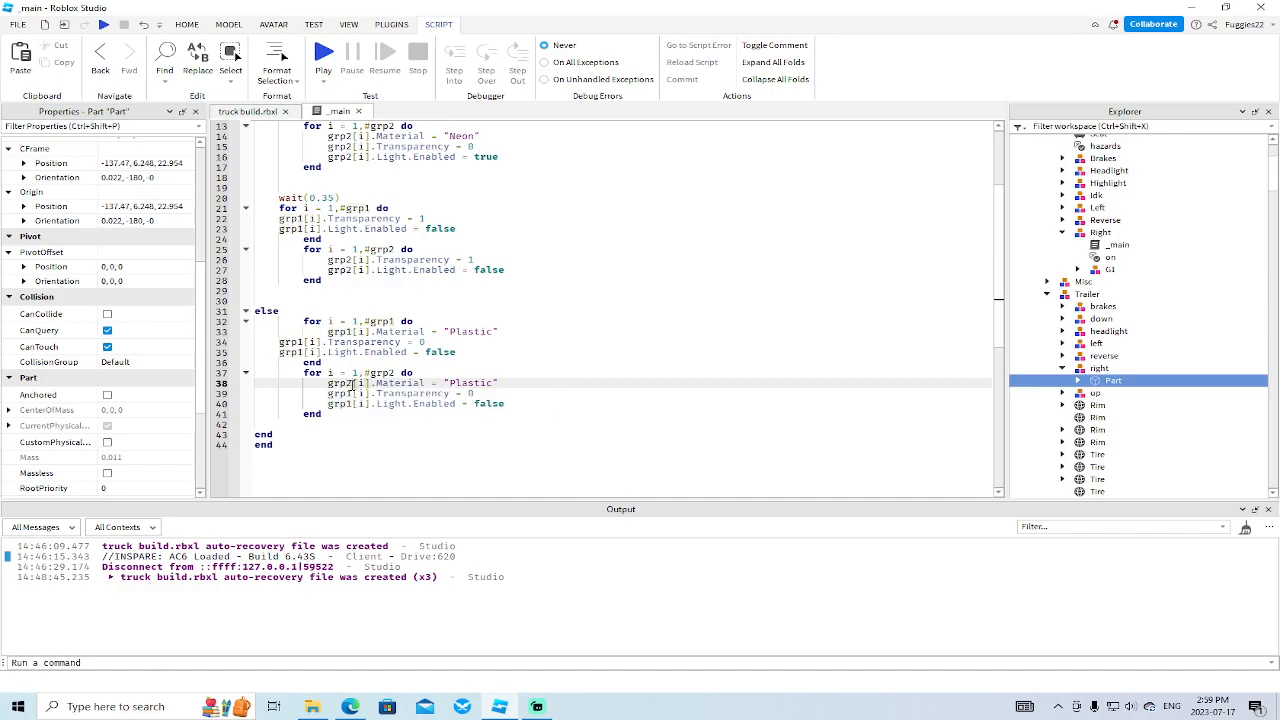
key(Down)
key(BackSpace)
text(2)
key(Escape)
key(Down)
key(BackSpace)
text(2)
key(Escape)
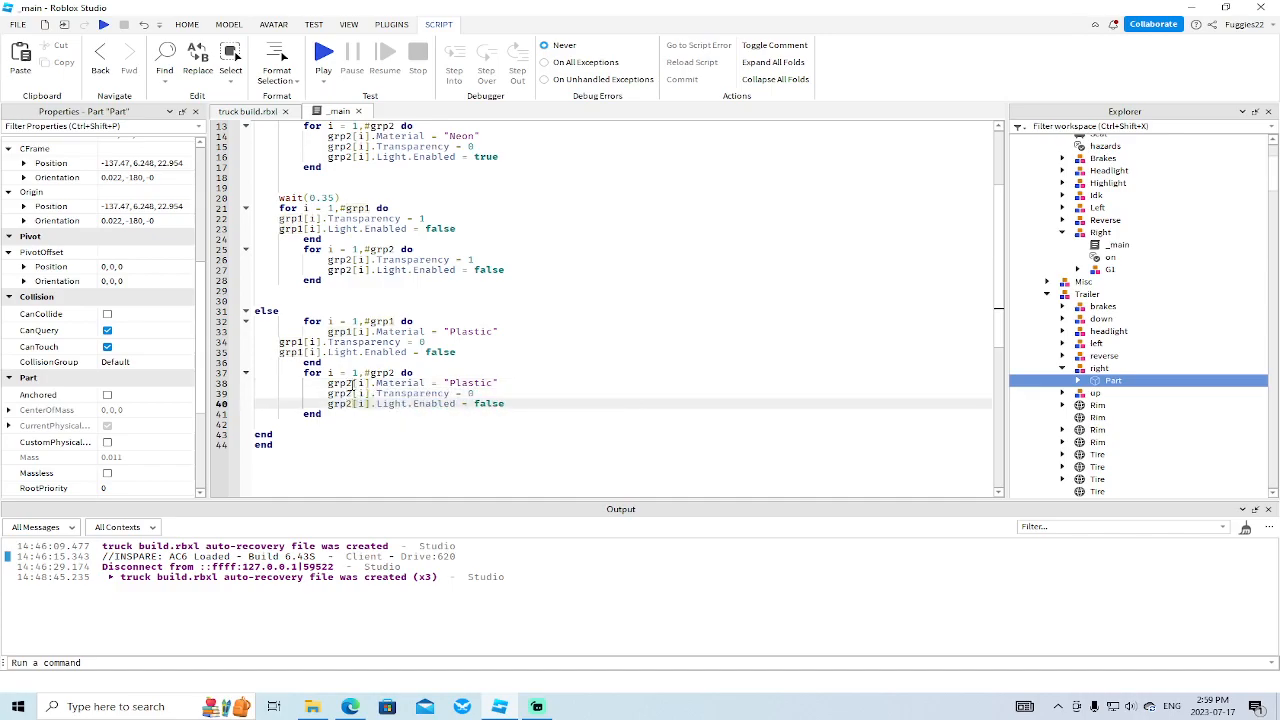
Start a play test, get into the truck's driver seat and examine the lights on the trailer's rear.
click(104, 24)
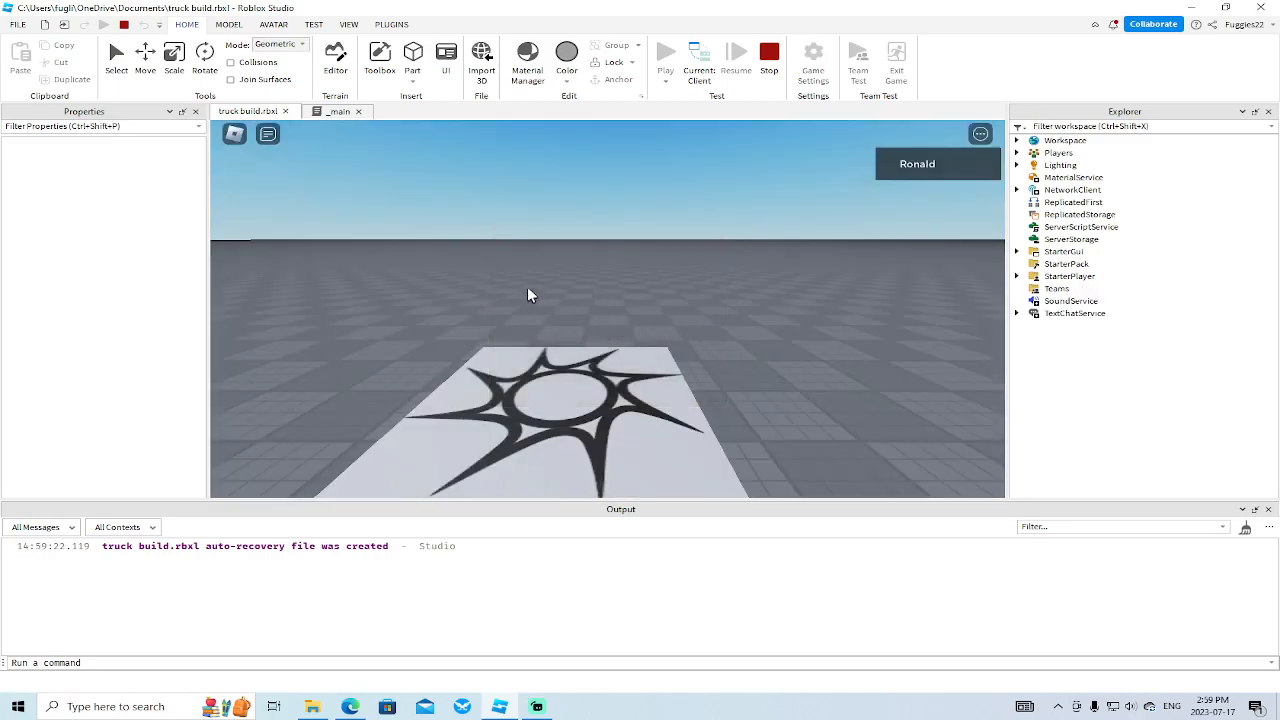
right_drag(527, 290, 529, 318)
key(w)
key(w)
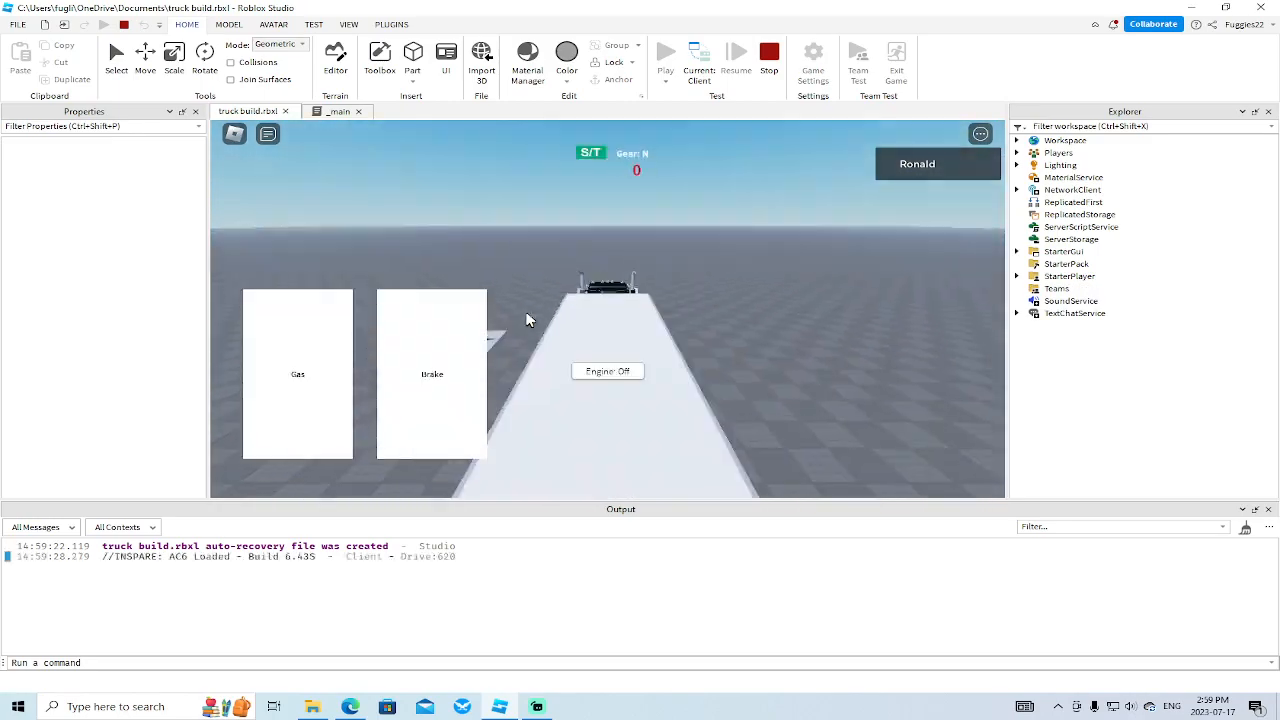
right_drag(741, 344, 771, 359)
scroll(771, 359, down, 2)
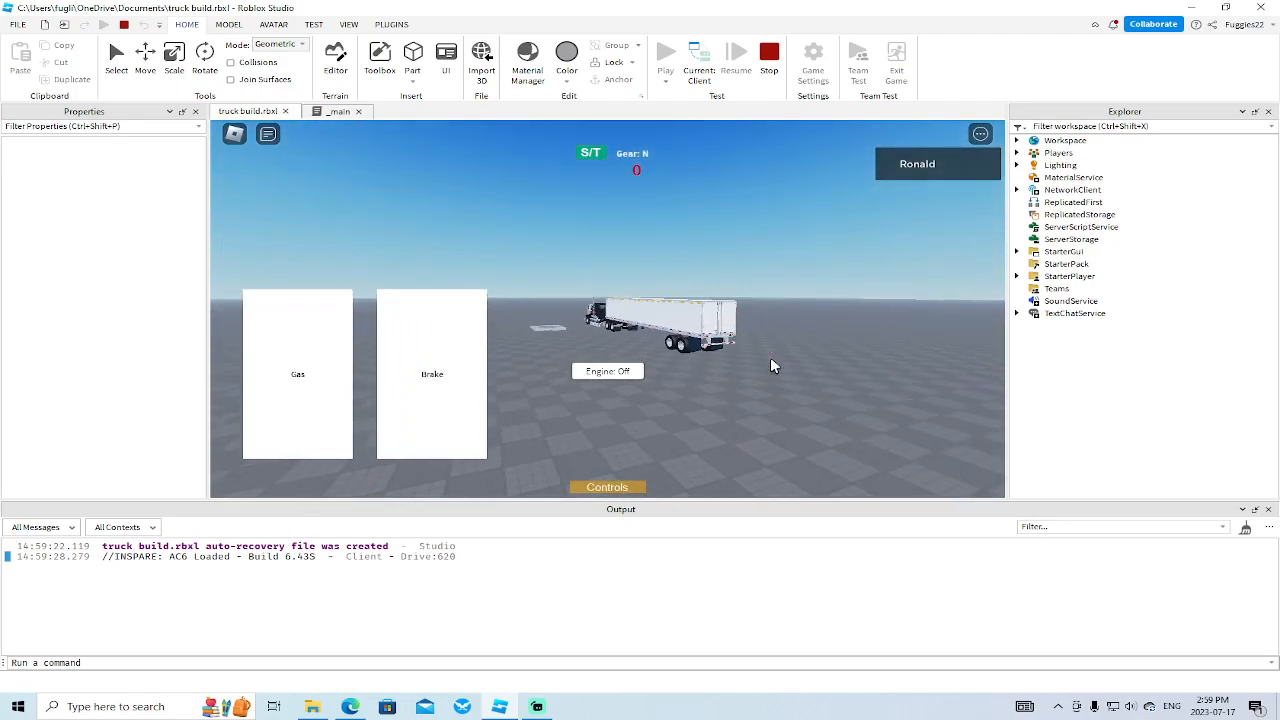
scroll(771, 359, up, 5)
scroll(771, 366, down, 5)
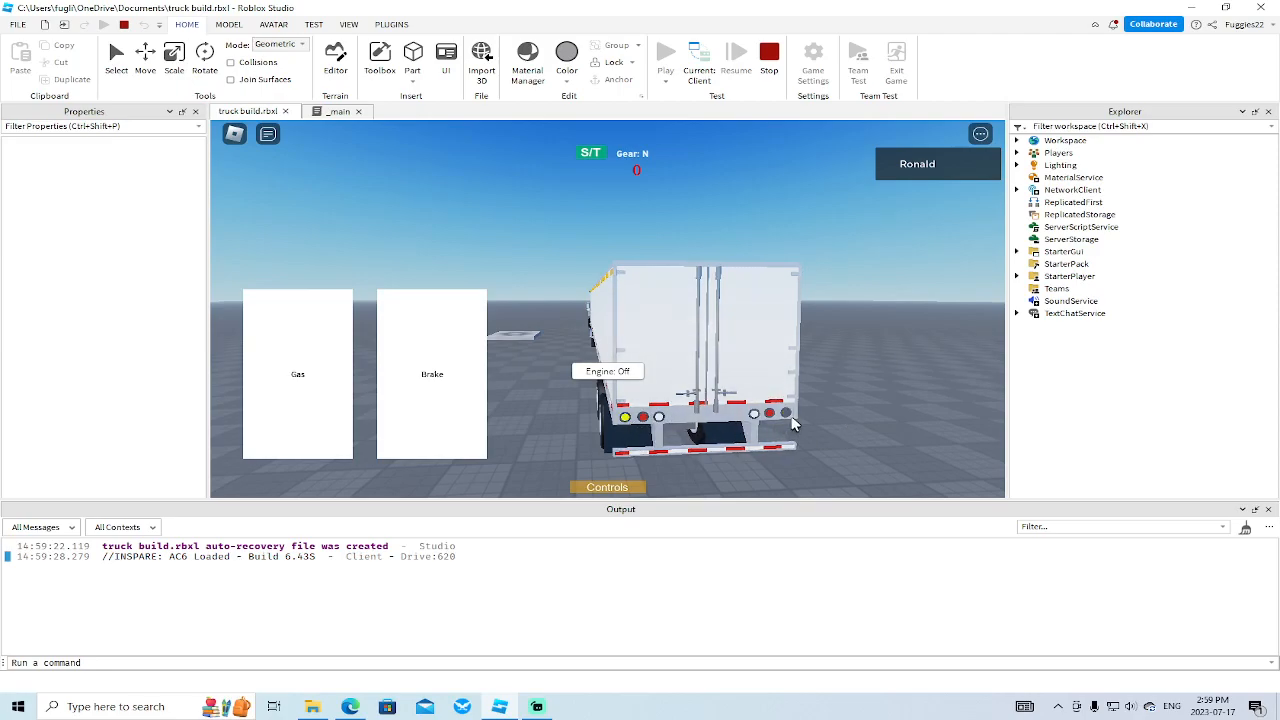
right_drag(809, 417, 814, 420)
Set the Lighting service's ClockTime to 5 for the running play test.
click(1060, 165)
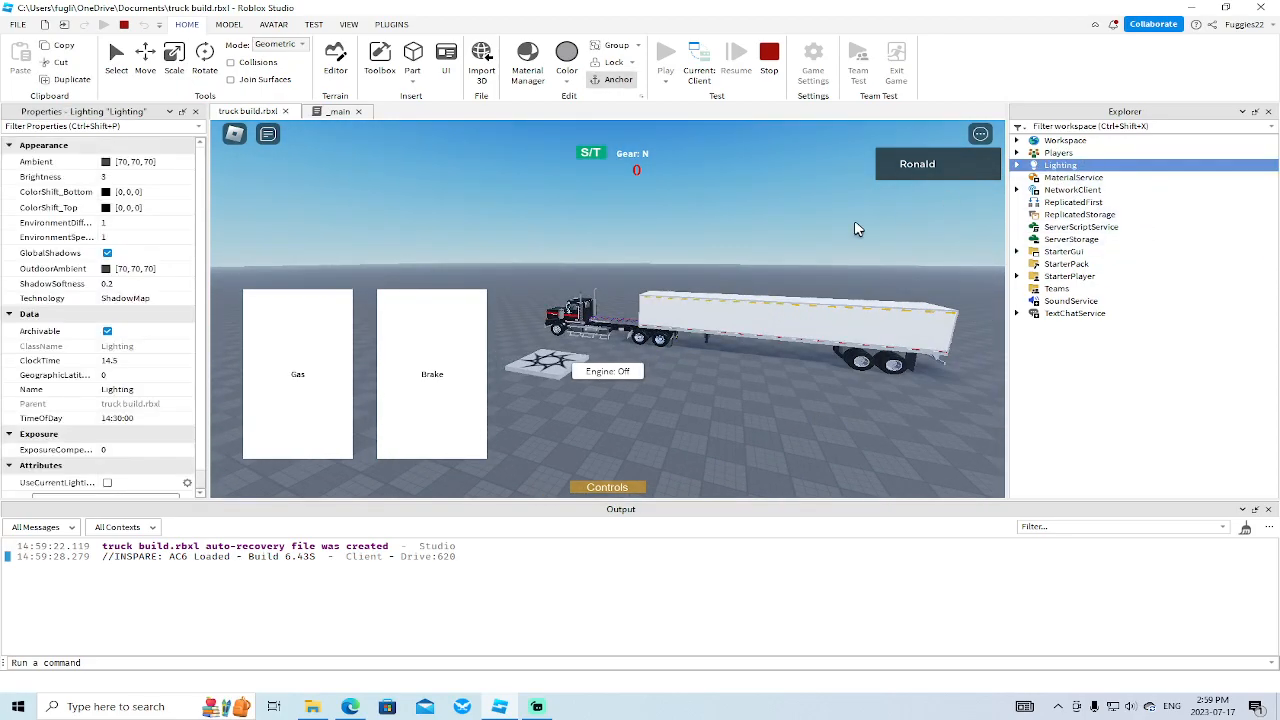
click(135, 360)
text(5)
key(Return)
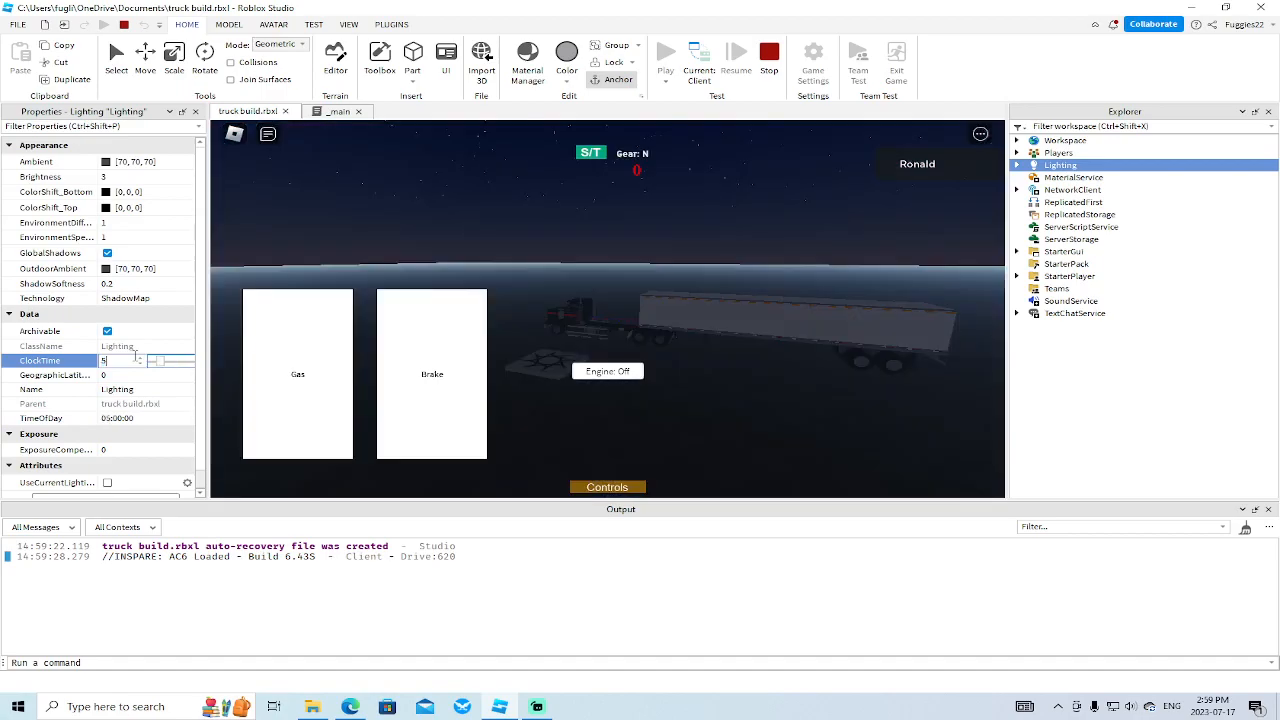
Toggle the truck's lights, examine the trailer's lights in the dark, and end the play test.
right_drag(728, 398, 729, 399)
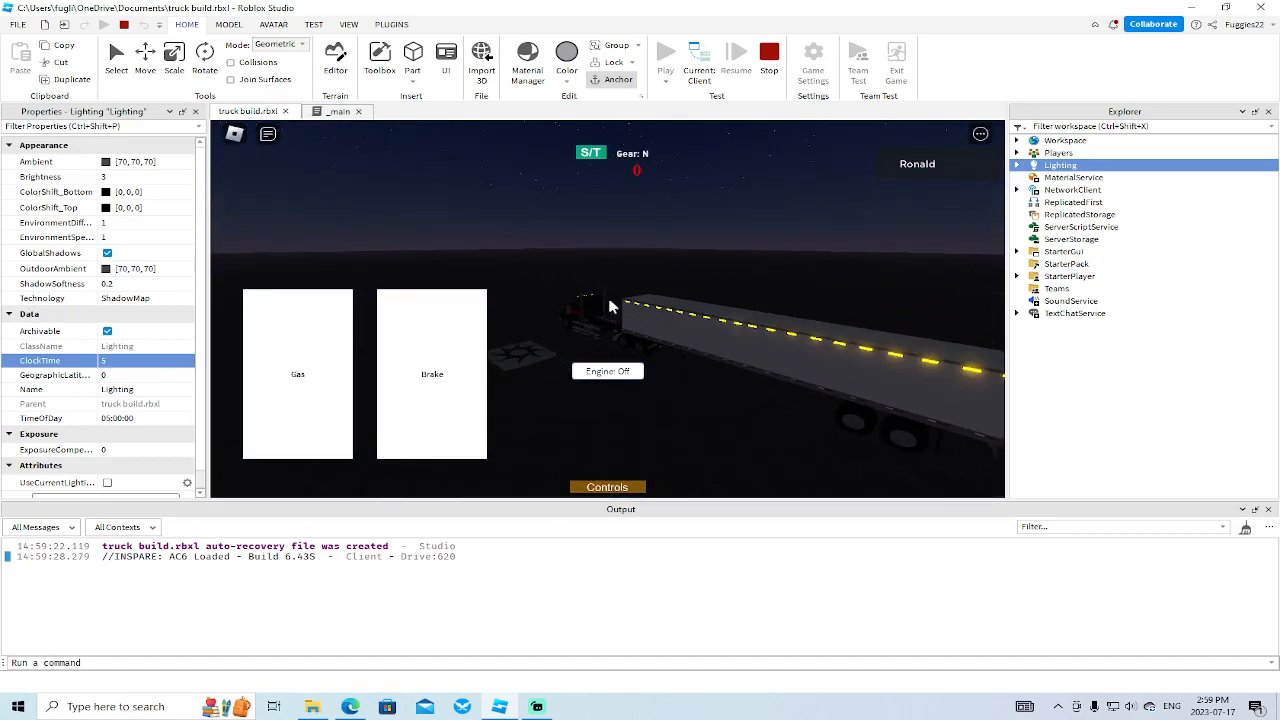
right_drag(756, 403, 757, 404)
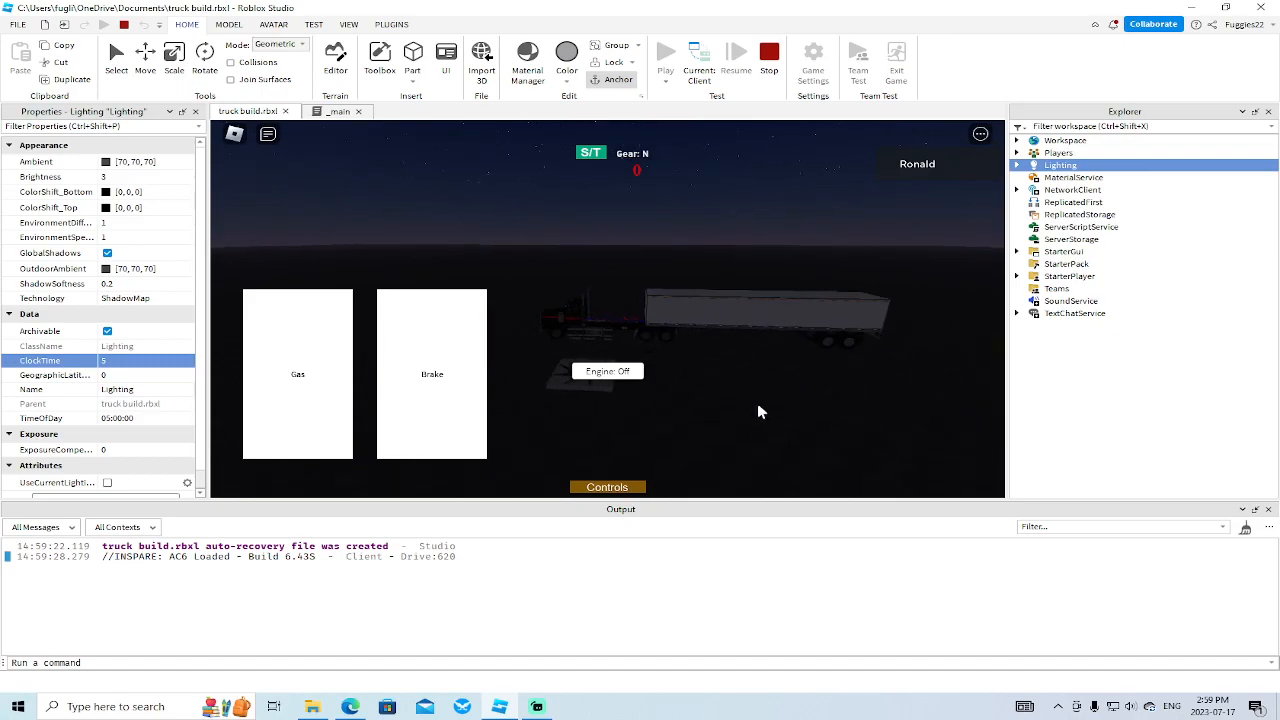
right_drag(757, 403, 756, 402)
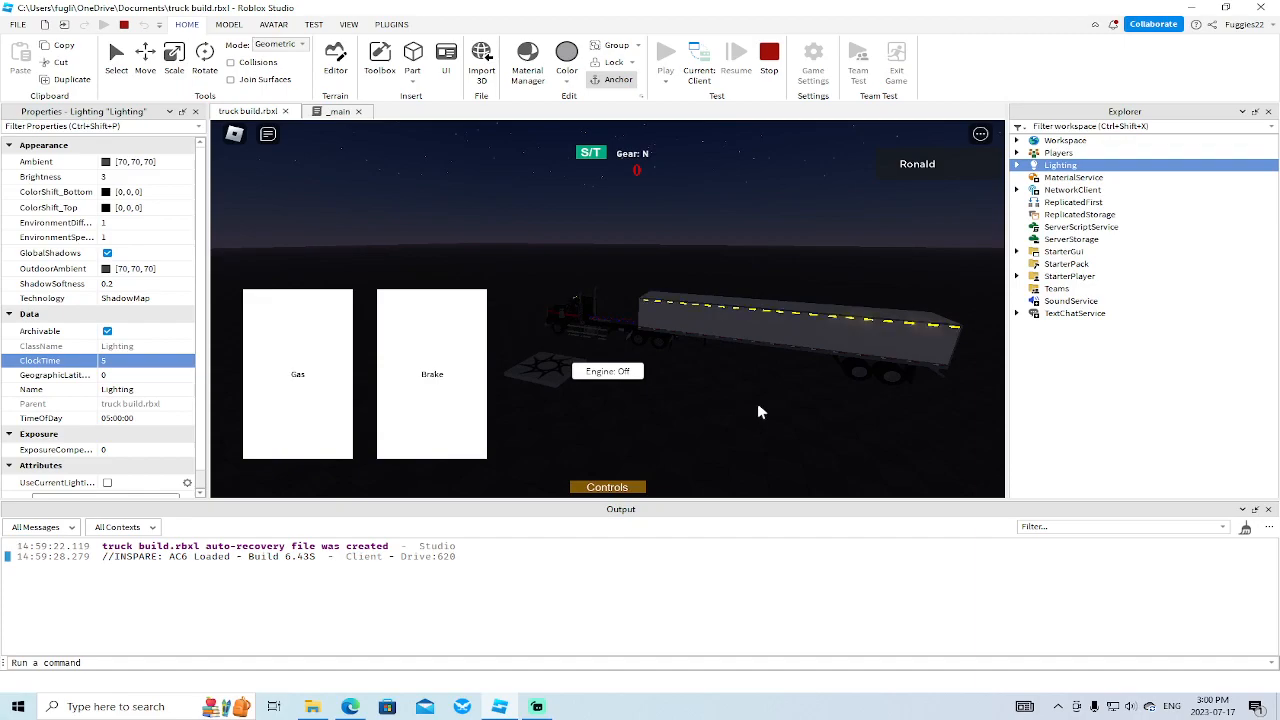
right_drag(757, 403, 757, 410)
scroll(757, 403, up, 2)
key(l)
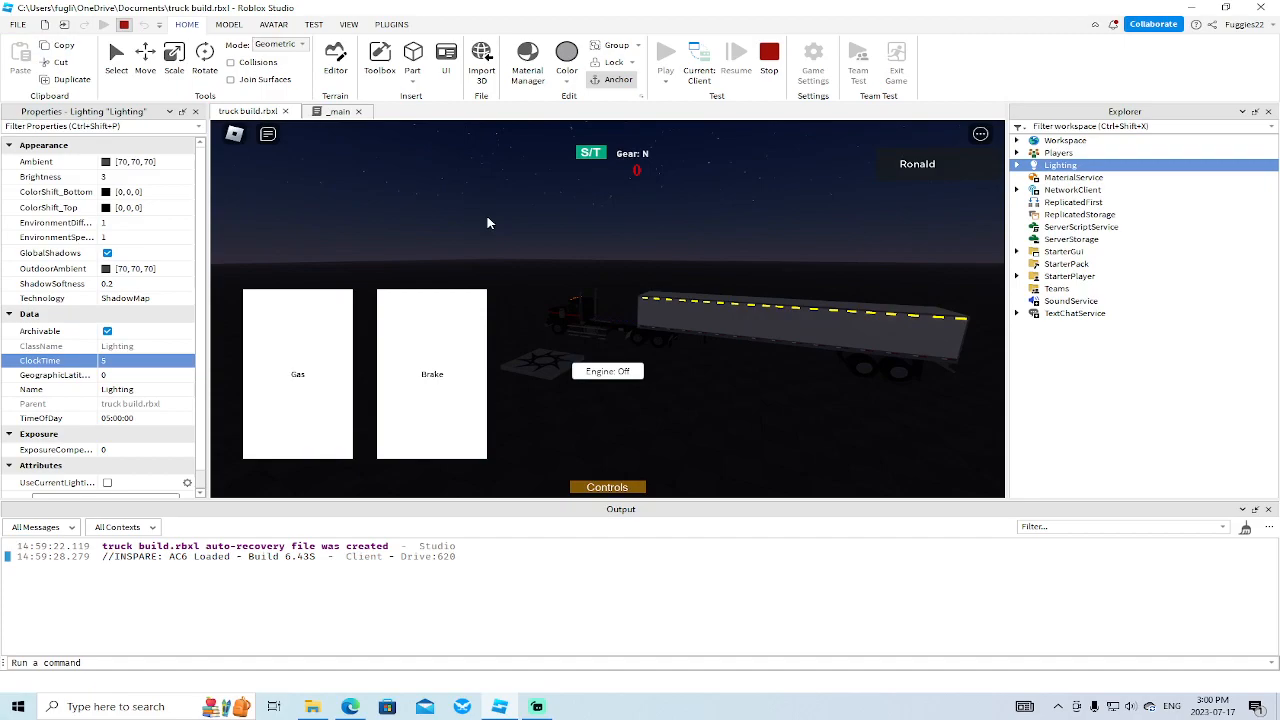
key(s)
key(a)
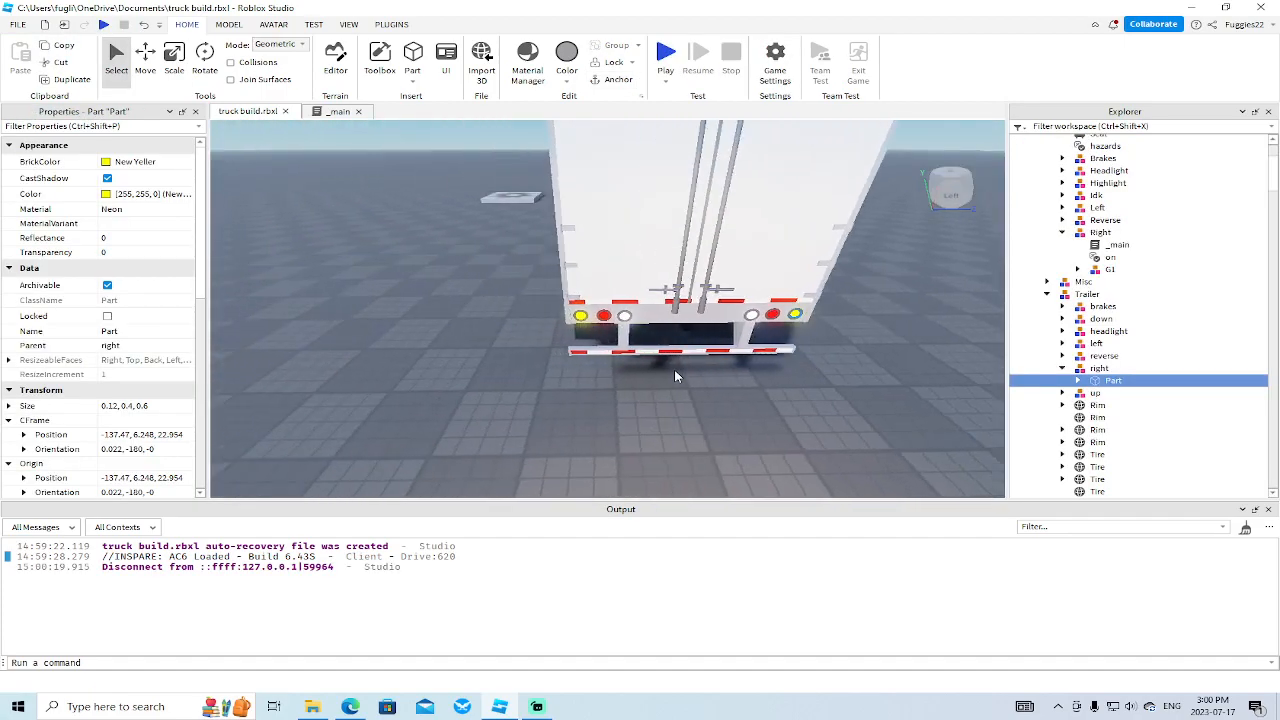
Inspect the SpotLight inside the Part of the trailer's right group.
click(1077, 381)
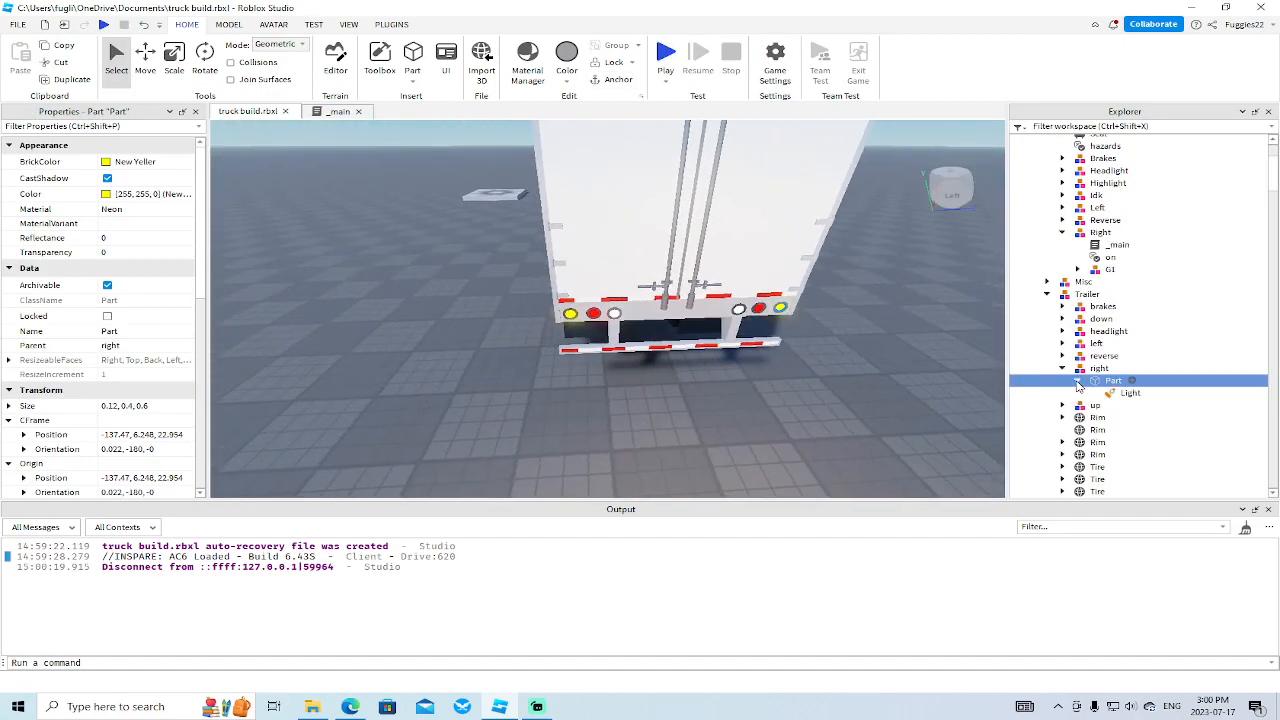
click(1122, 393)
key(f)
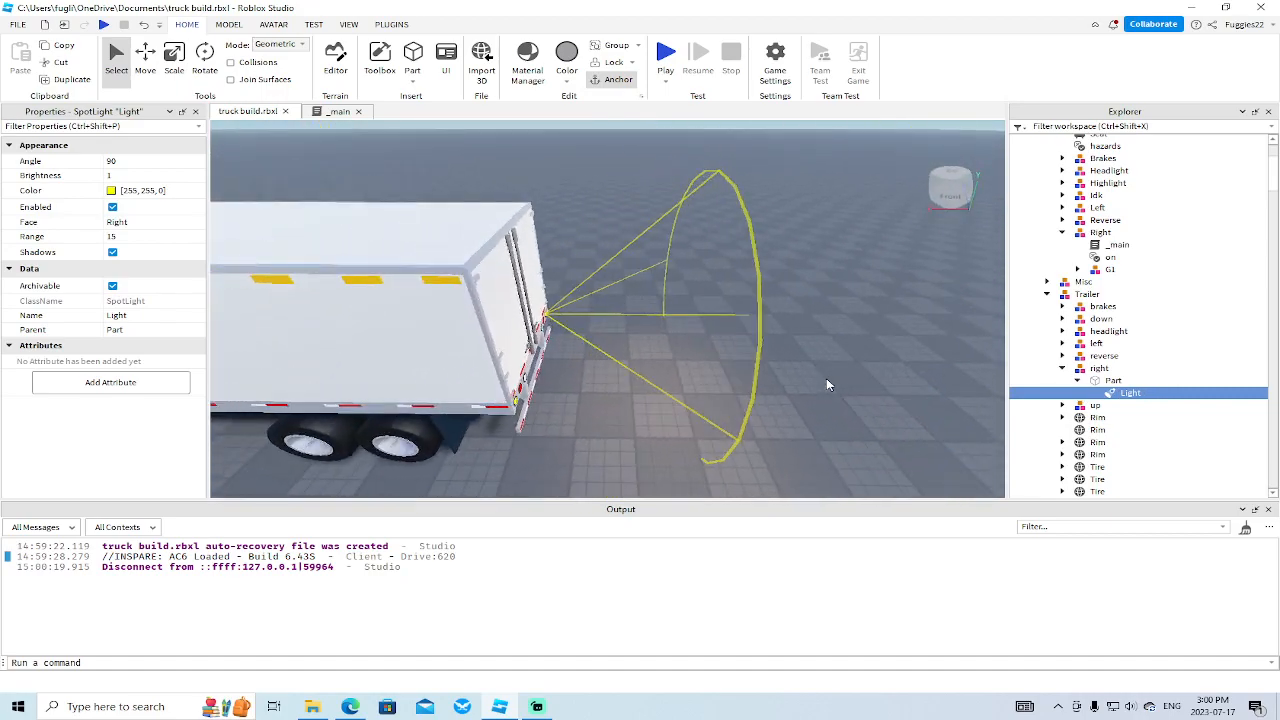
Select an orange marker light at the rear of the trailer's side and inspect the properties of its SurfaceLight.
click(605, 281)
right_drag(606, 281, 784, 308)
click(1077, 441)
click(1130, 454)
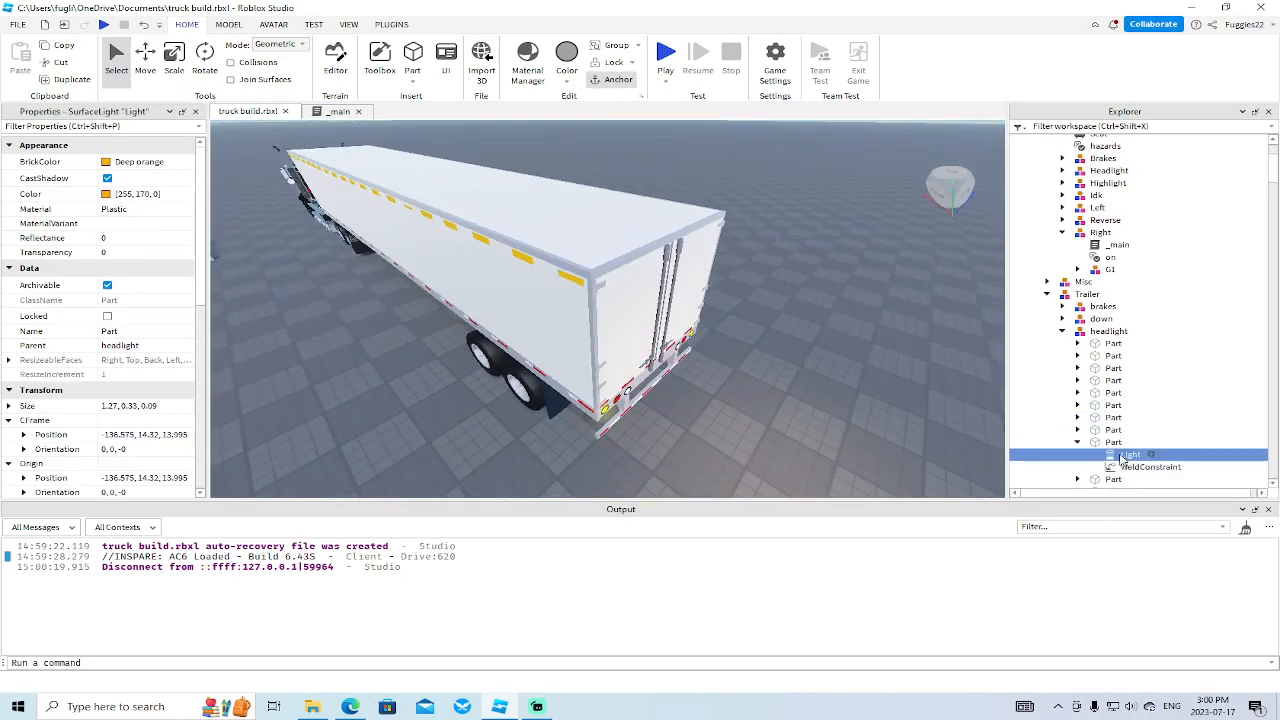
key(f)
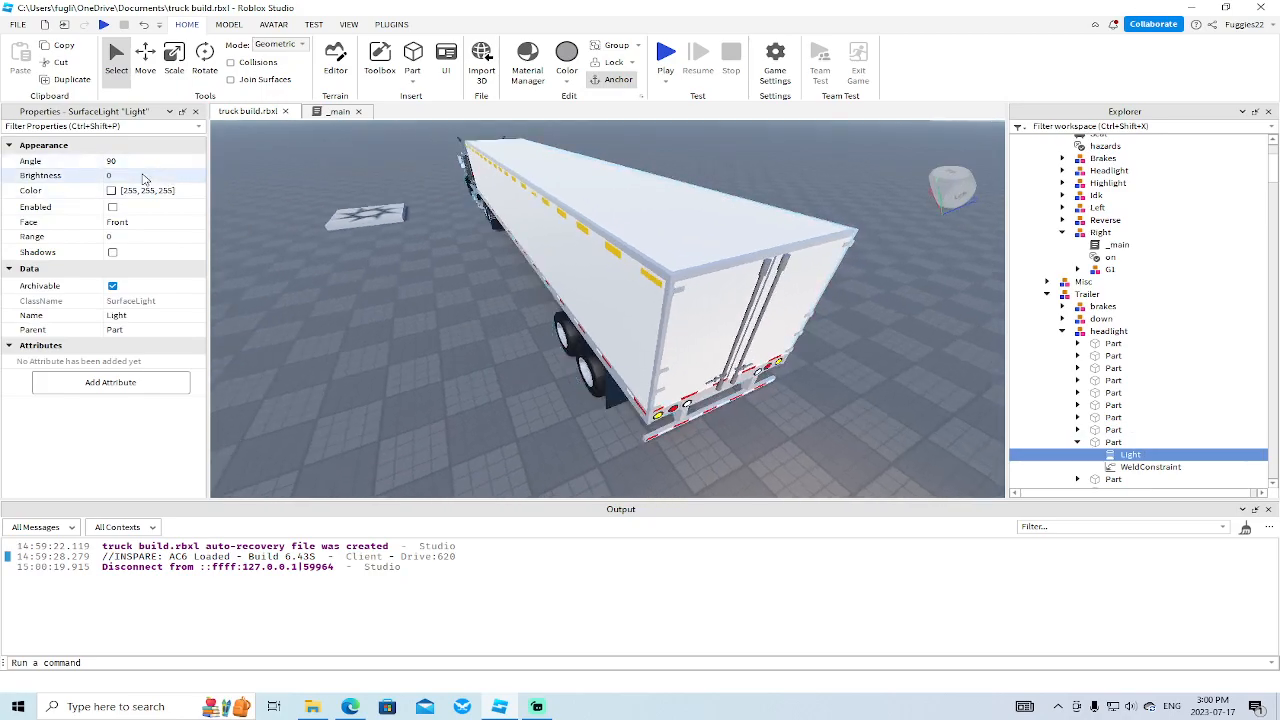
right_drag(406, 318, 406, 320)
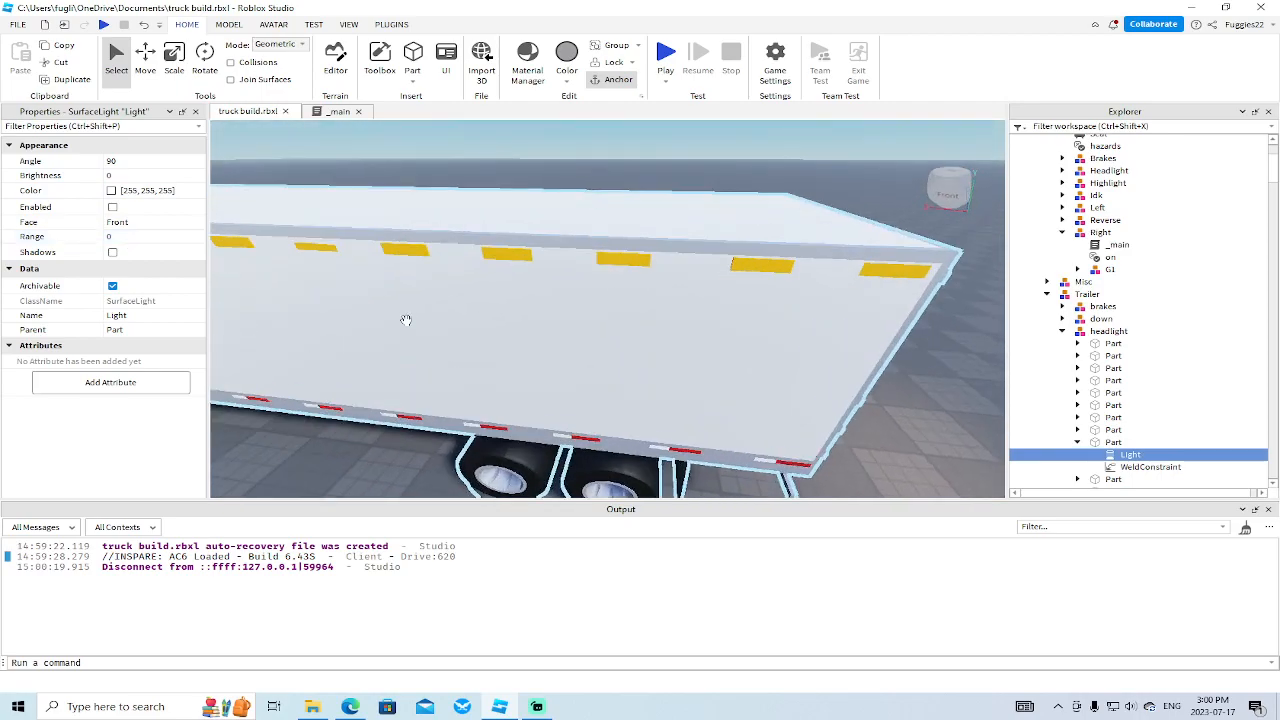
click(713, 260)
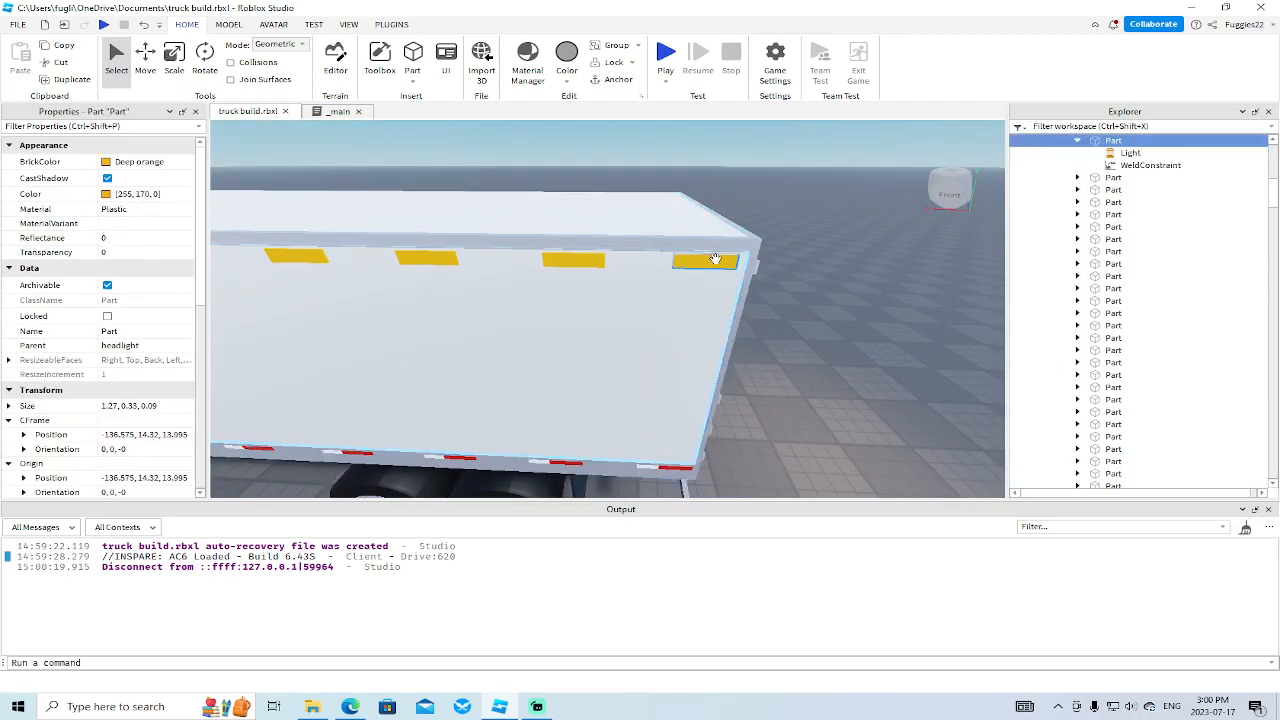
scroll(812, 264, down, 5)
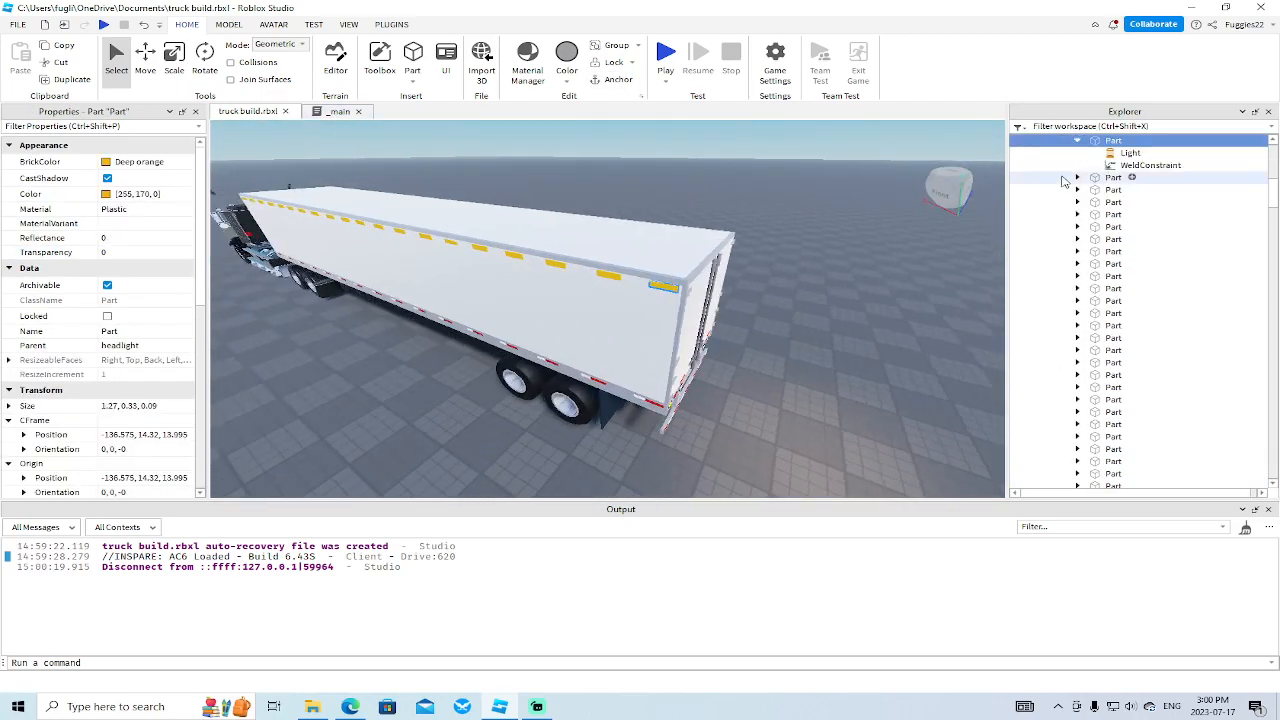
Collapse the trailer's headlight group and the truck's Right group, and open the _main script of the truck's Headlight group.
click(1077, 141)
scroll(1180, 194, up, 8)
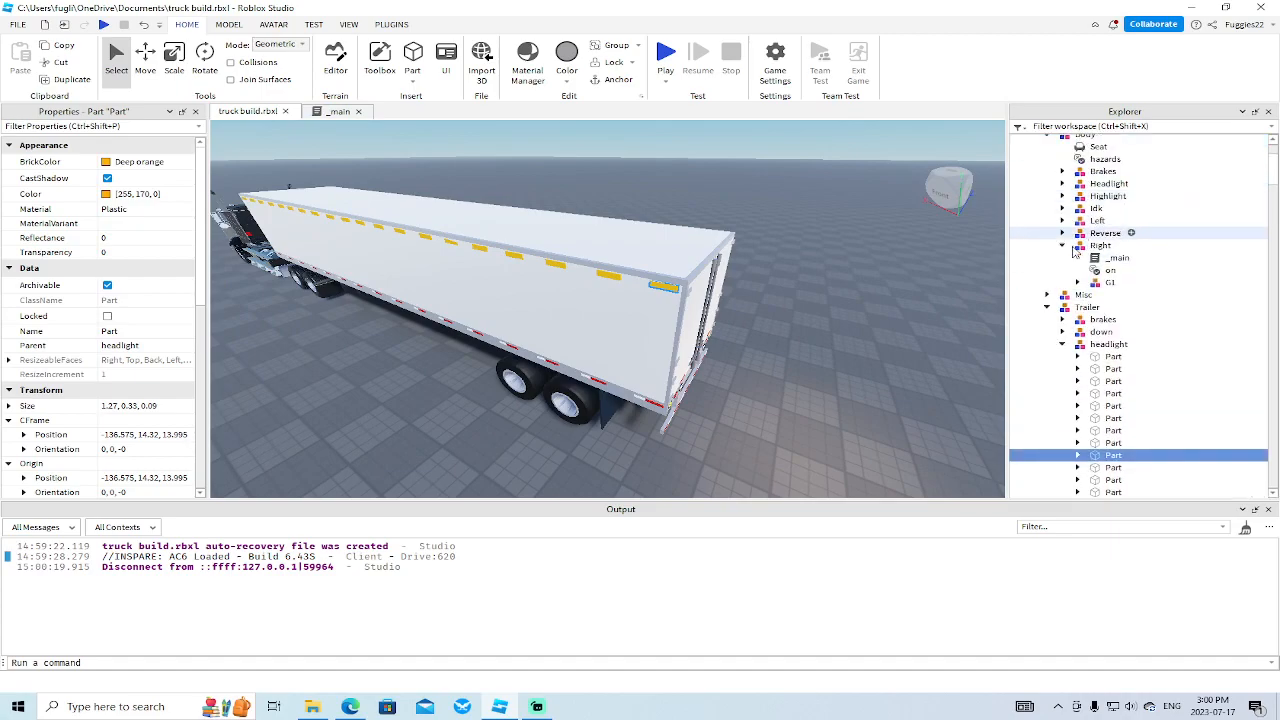
click(1062, 344)
scroll(1092, 258, up, 3)
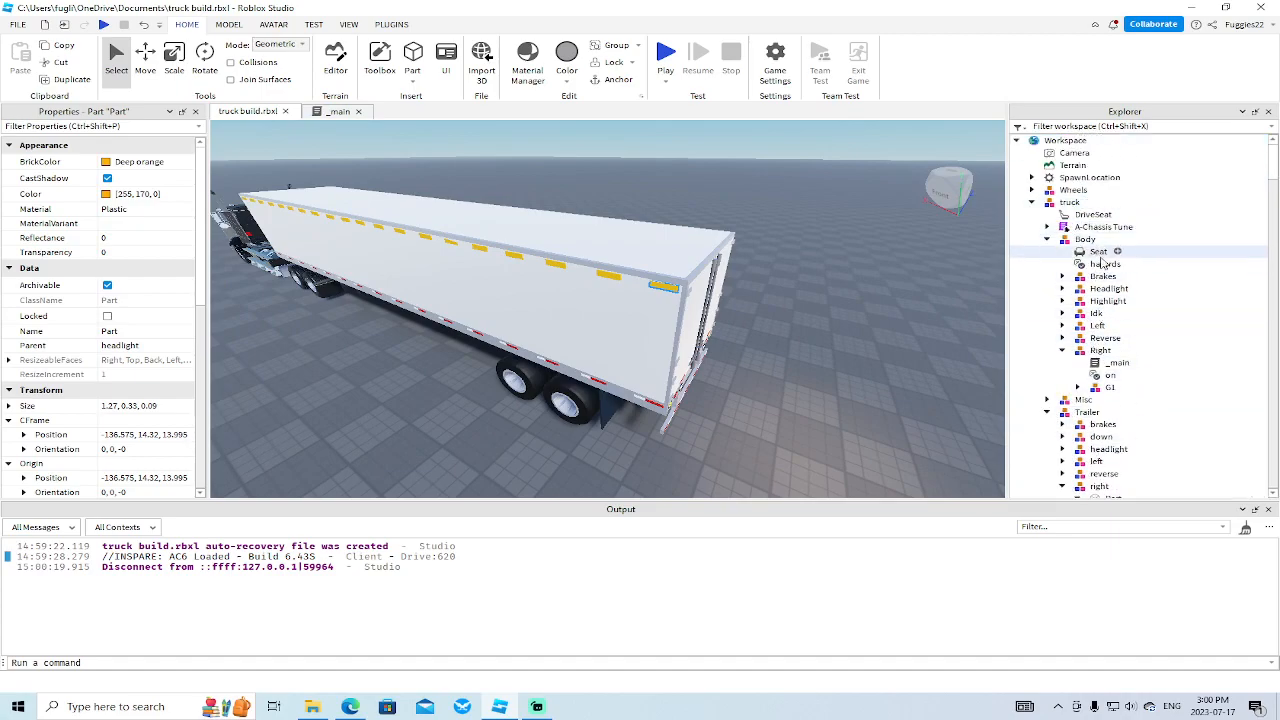
click(1063, 350)
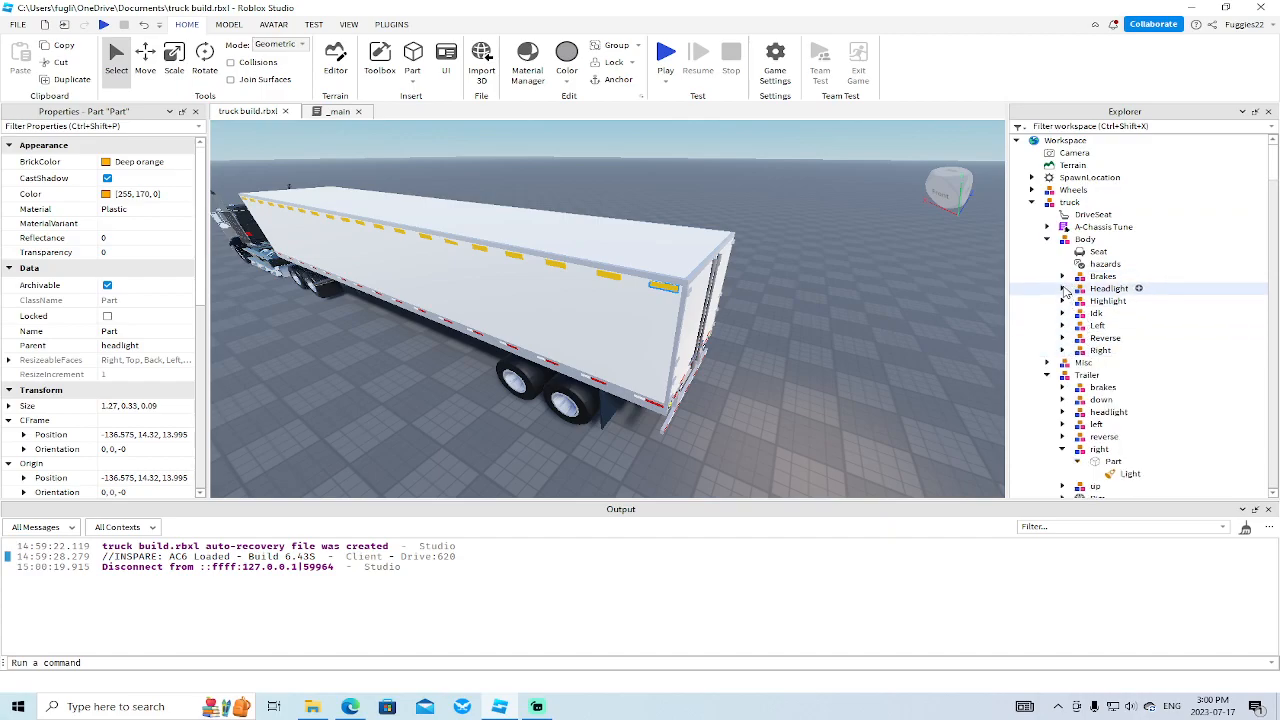
click(1062, 288)
double_click(1116, 301)
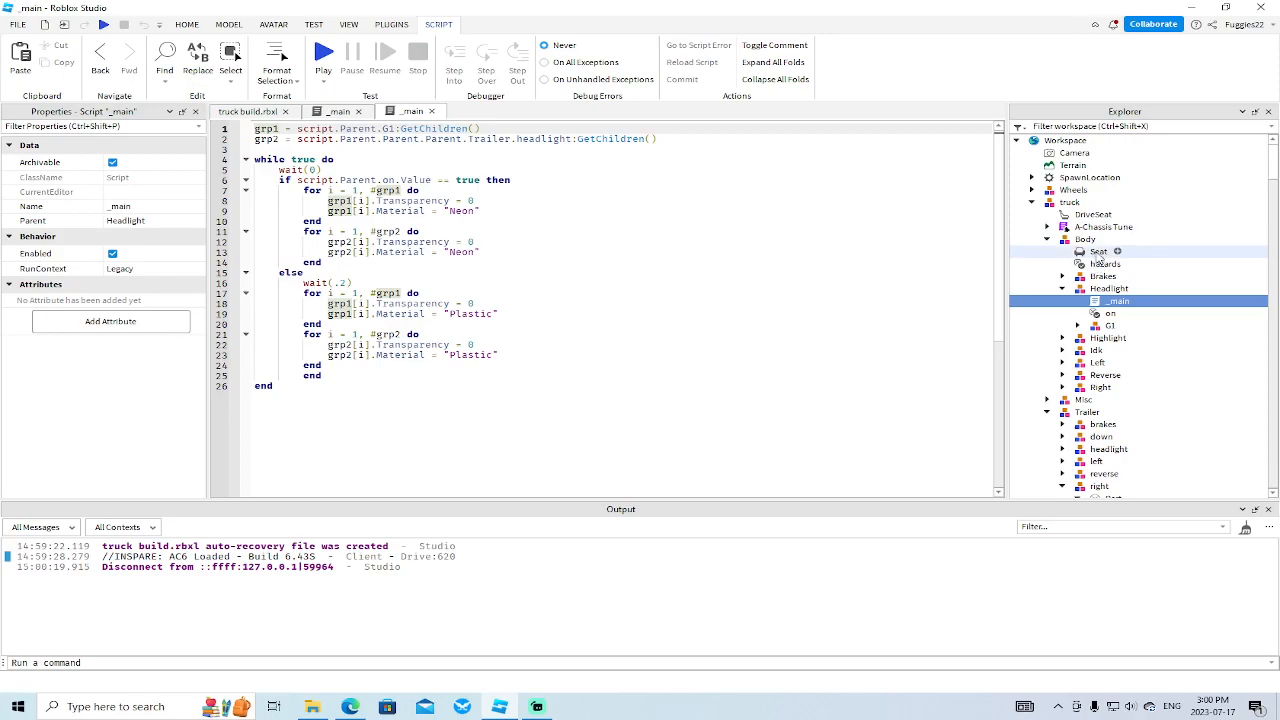
Open the LightAddon script from A-Chassis Tune's Plugins folder, review its light toggle key bindings, and close it.
click(1047, 239)
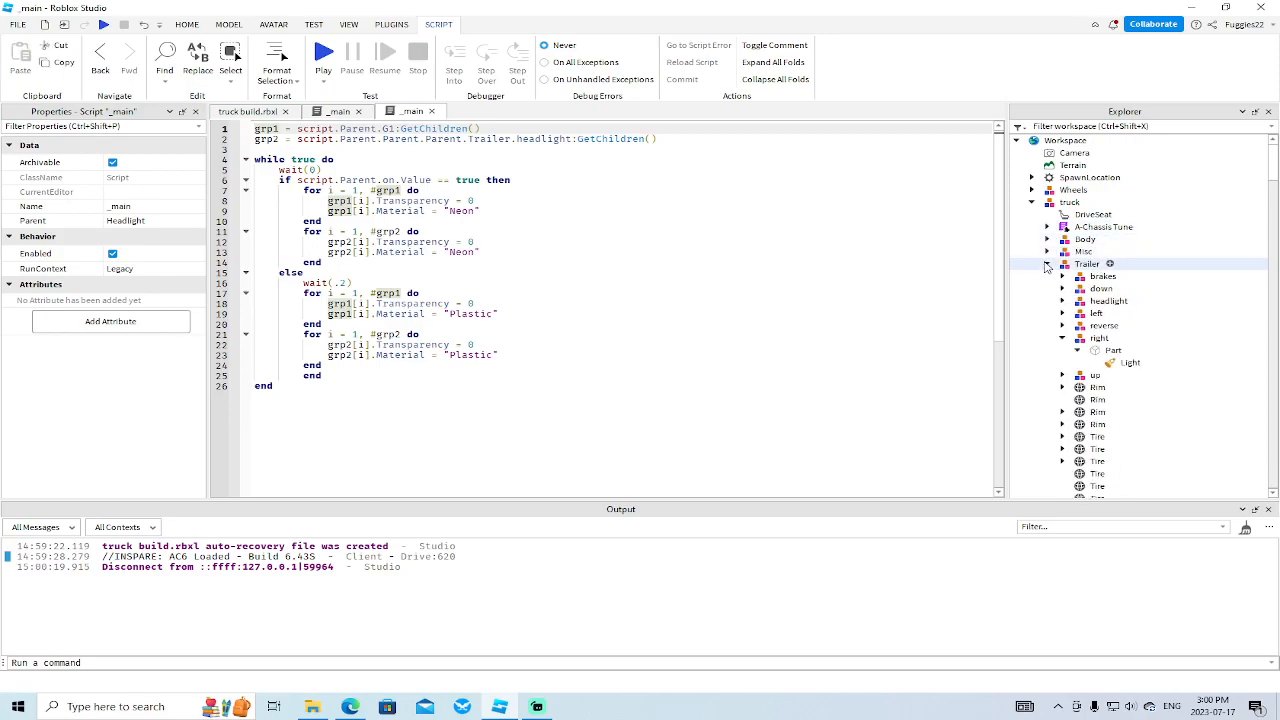
click(1047, 264)
click(1047, 227)
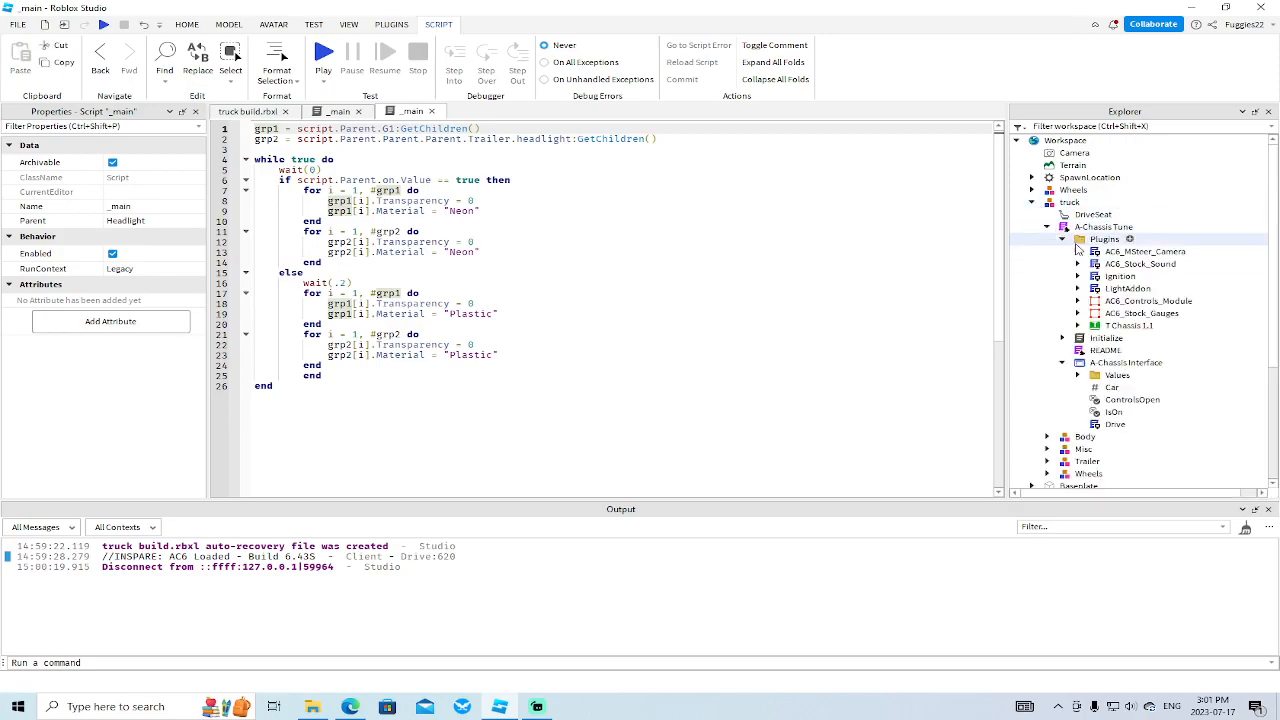
click(1078, 288)
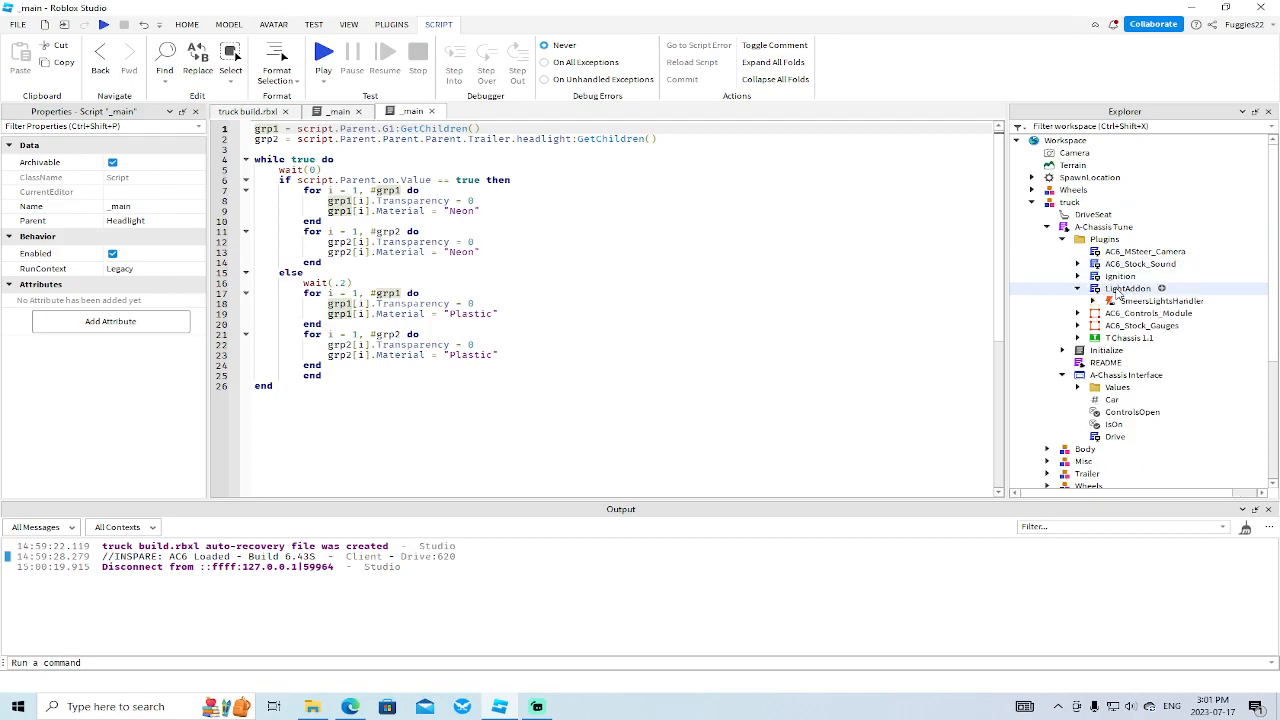
double_click(1117, 289)
scroll(783, 338, down, 3)
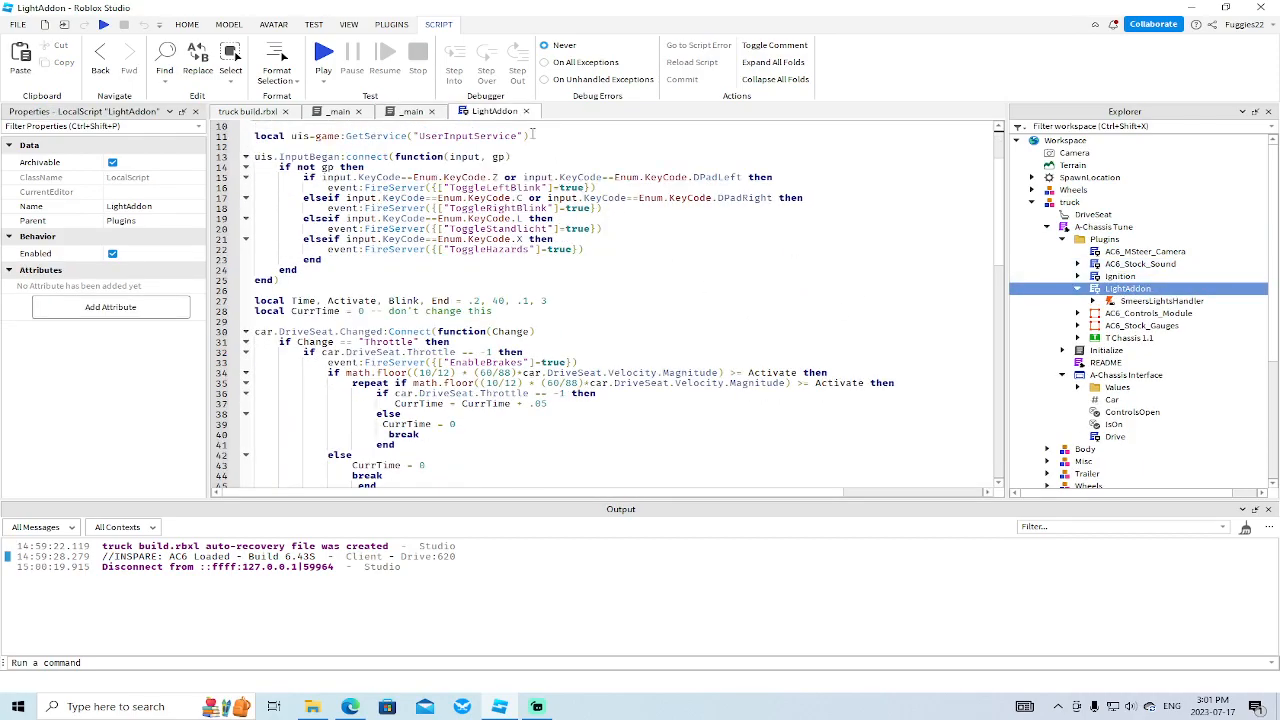
click(525, 111)
Review the light toggle code in the Handler script under LightAddon's SmeersLightsHandler, and close all the open script files.
click(1093, 301)
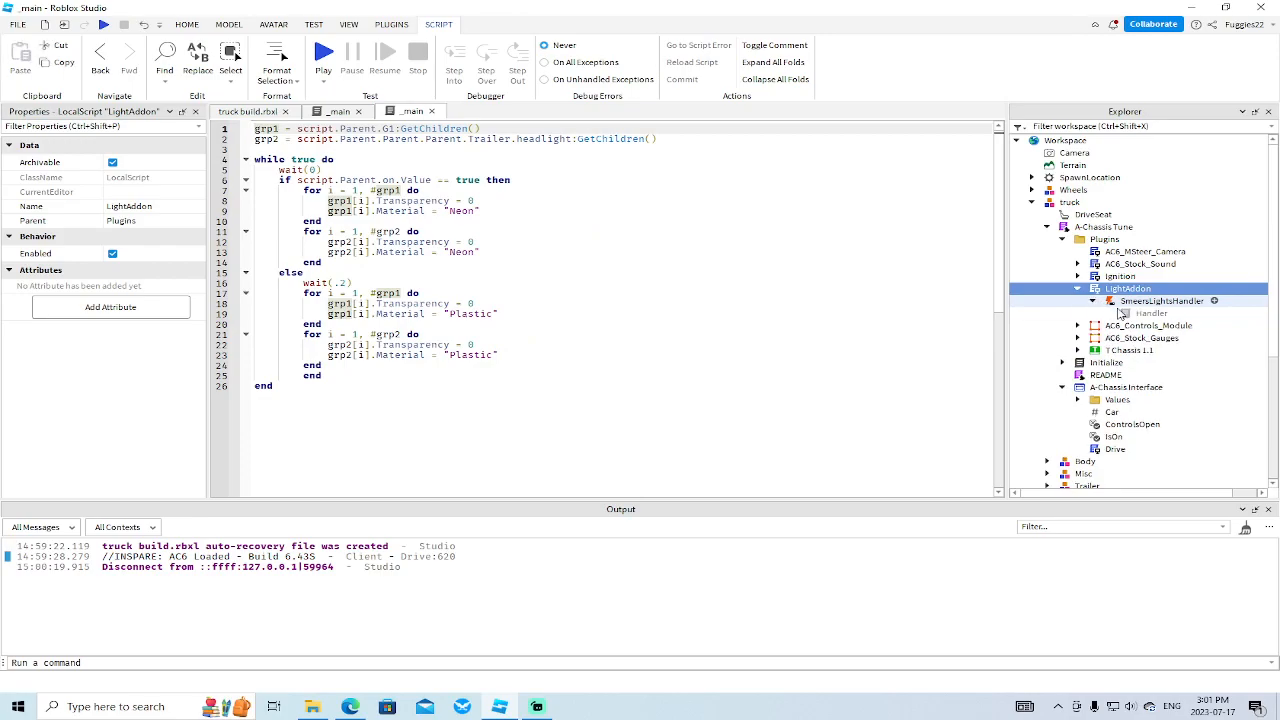
double_click(1117, 313)
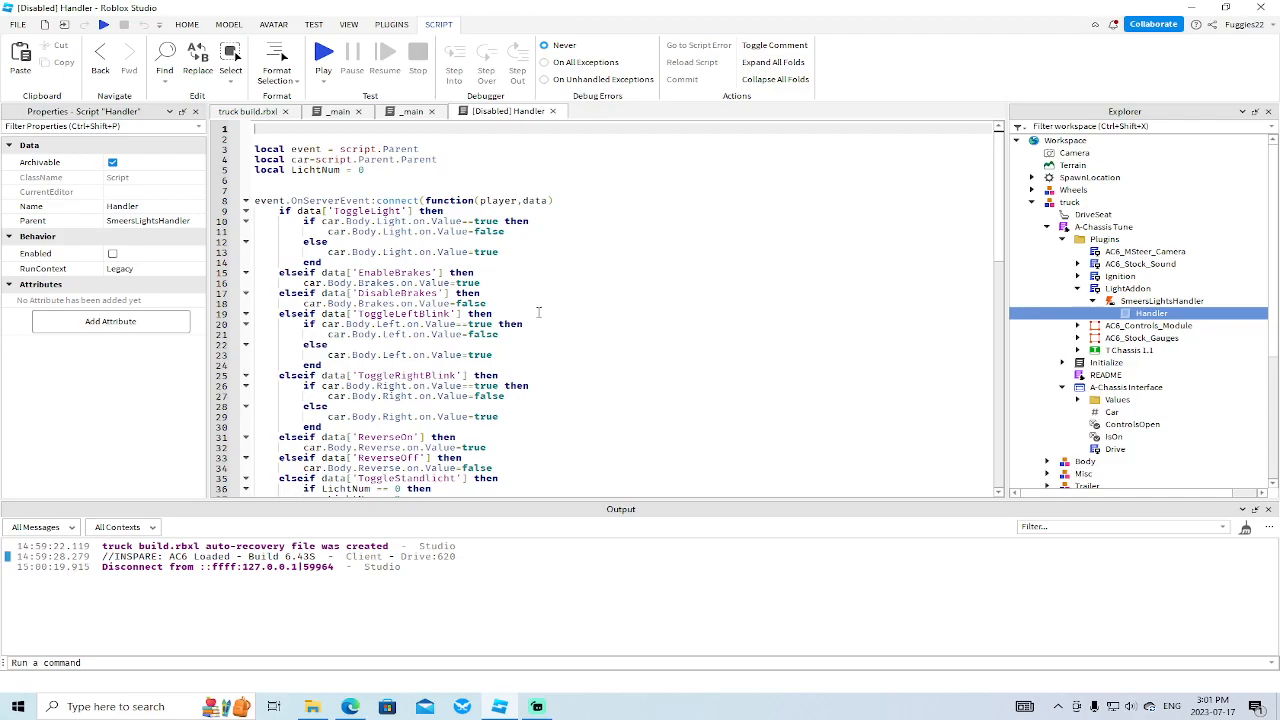
scroll(538, 313, down, 7)
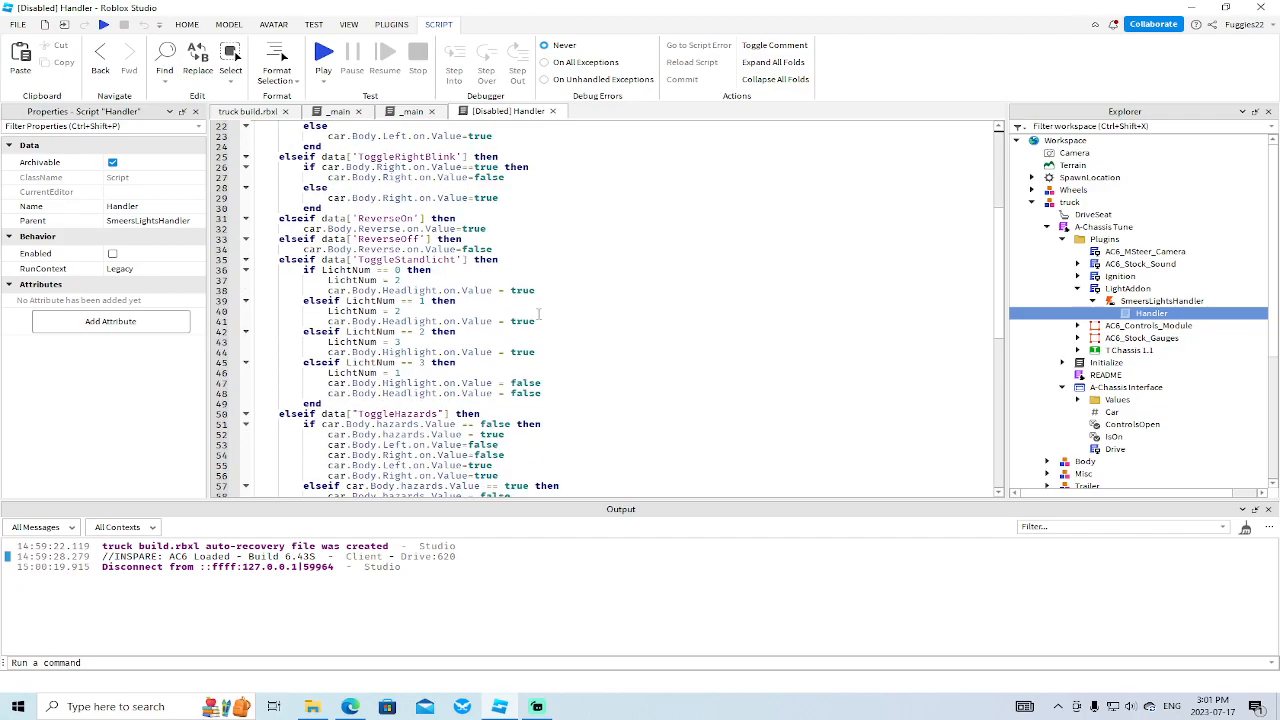
scroll(538, 314, down, 1)
scroll(538, 314, down, 3)
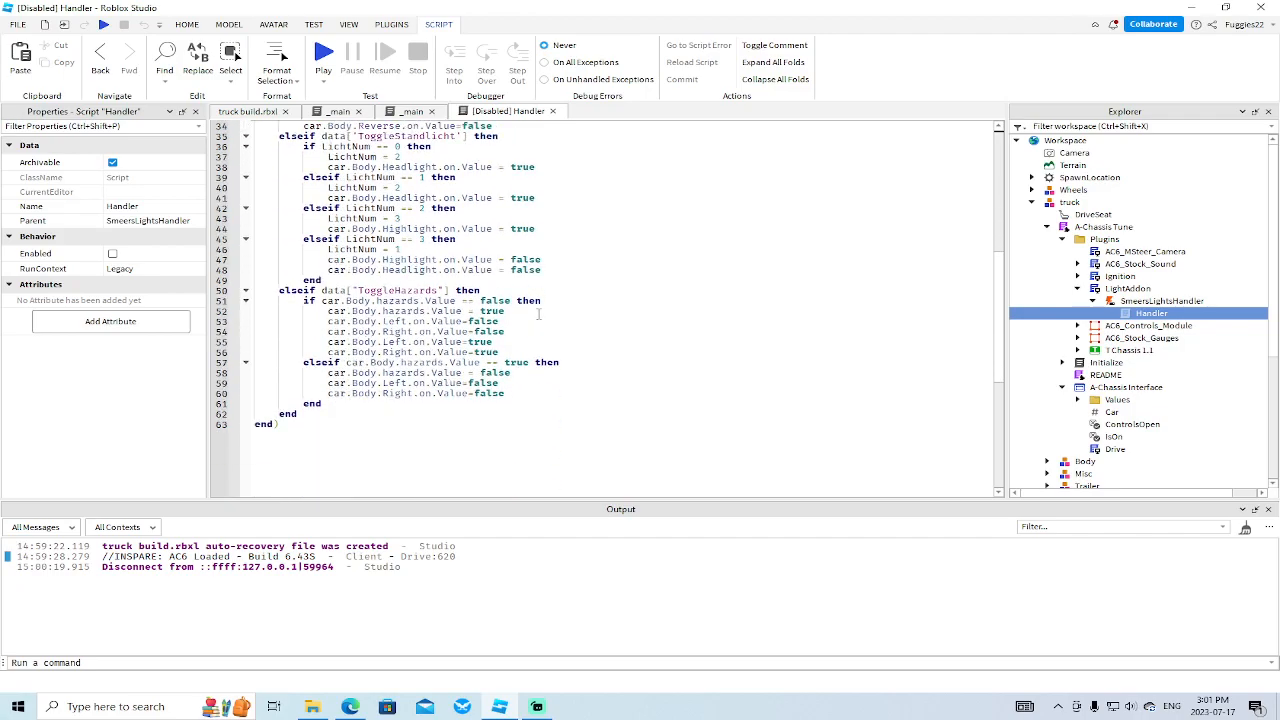
scroll(538, 314, up, 11)
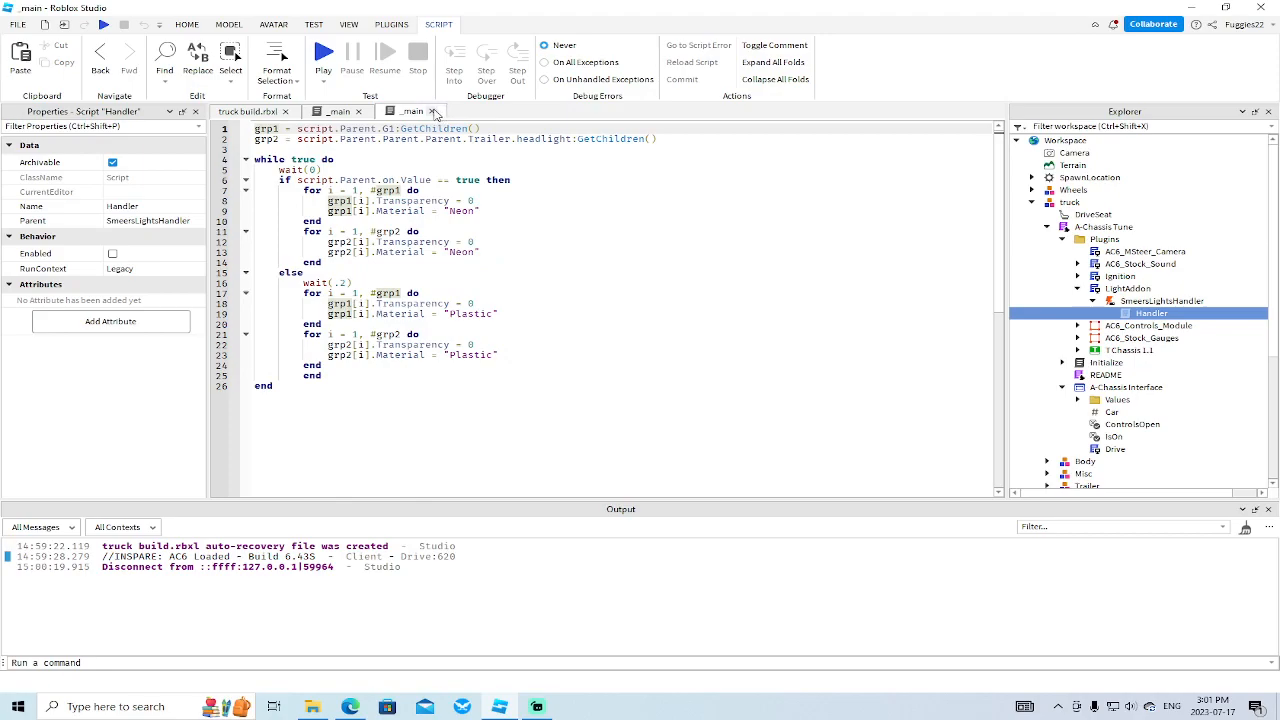
click(433, 111)
click(360, 112)
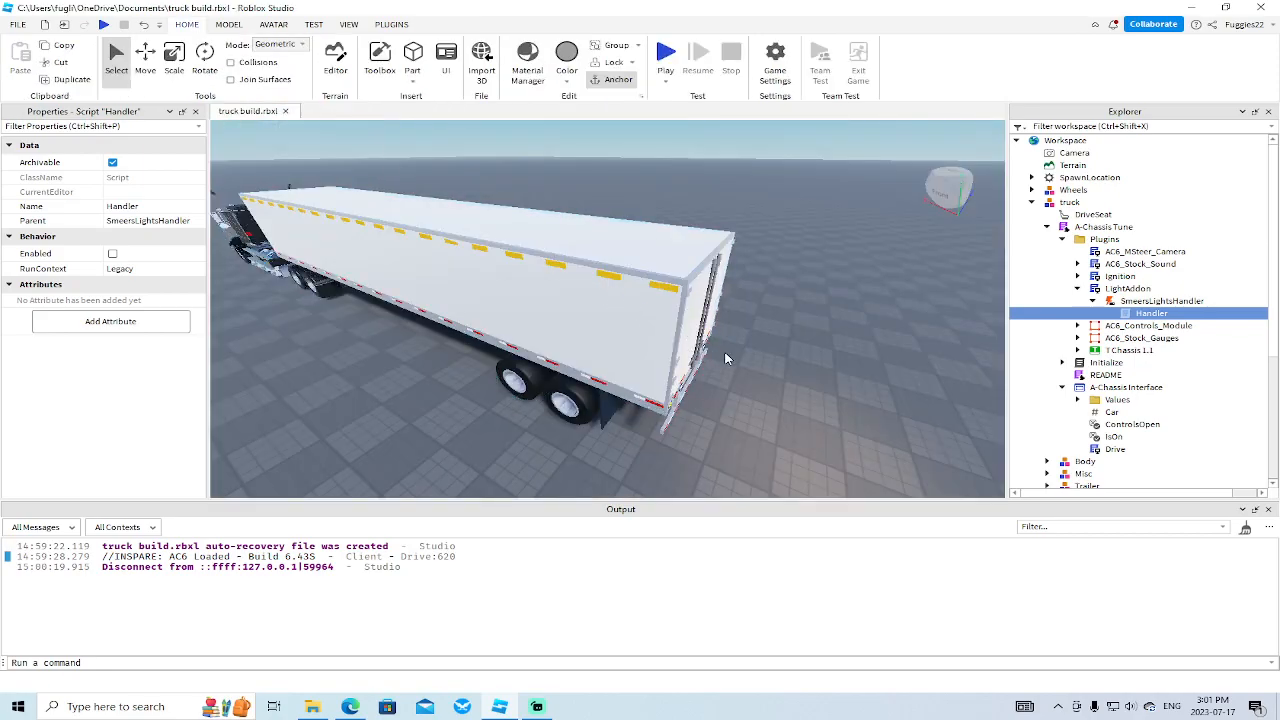
Examine the yellow, red and white lights on the rear of the trailer.
key(d)
right_drag(732, 348, 734, 354)
key(d)
key(w)
key(q)
key(w)
key(w)
key(s)
Collapse SmeersLightsHandler, LightAddon, the Plugins folder, A-Chassis Interface and A-Chassis Tune in the truck's hierarchy.
click(1095, 301)
click(1078, 288)
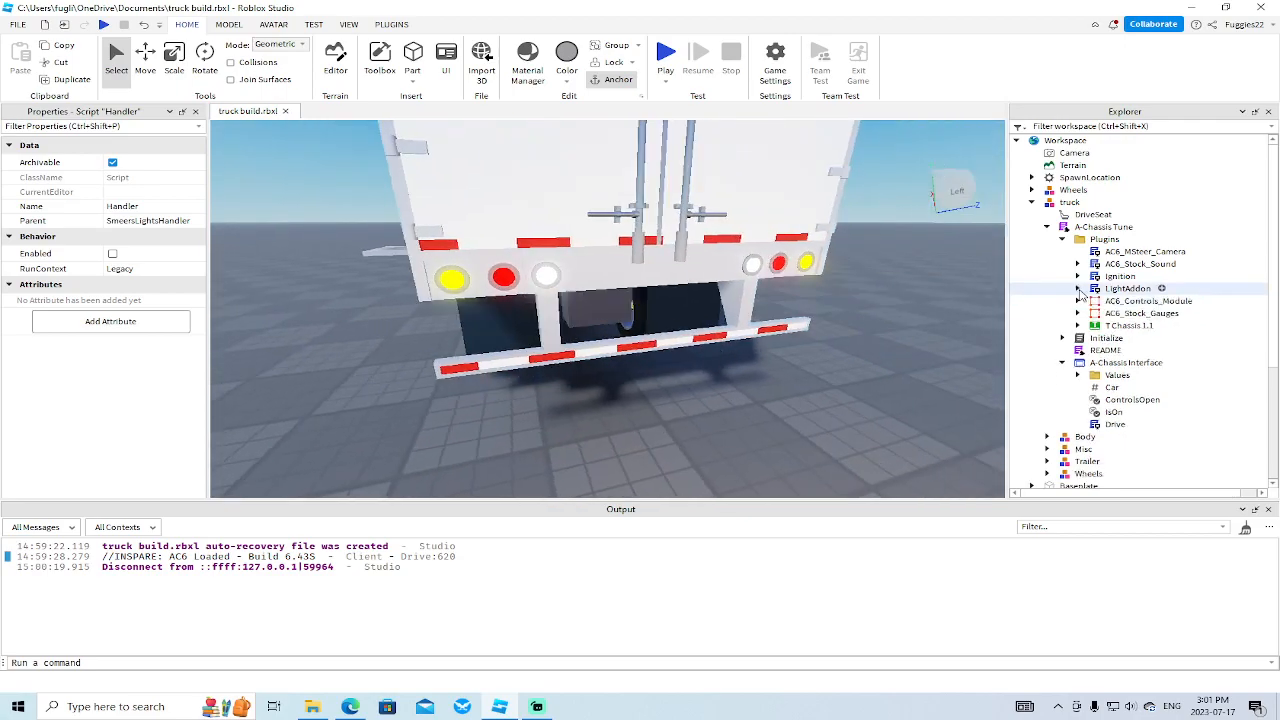
click(1063, 240)
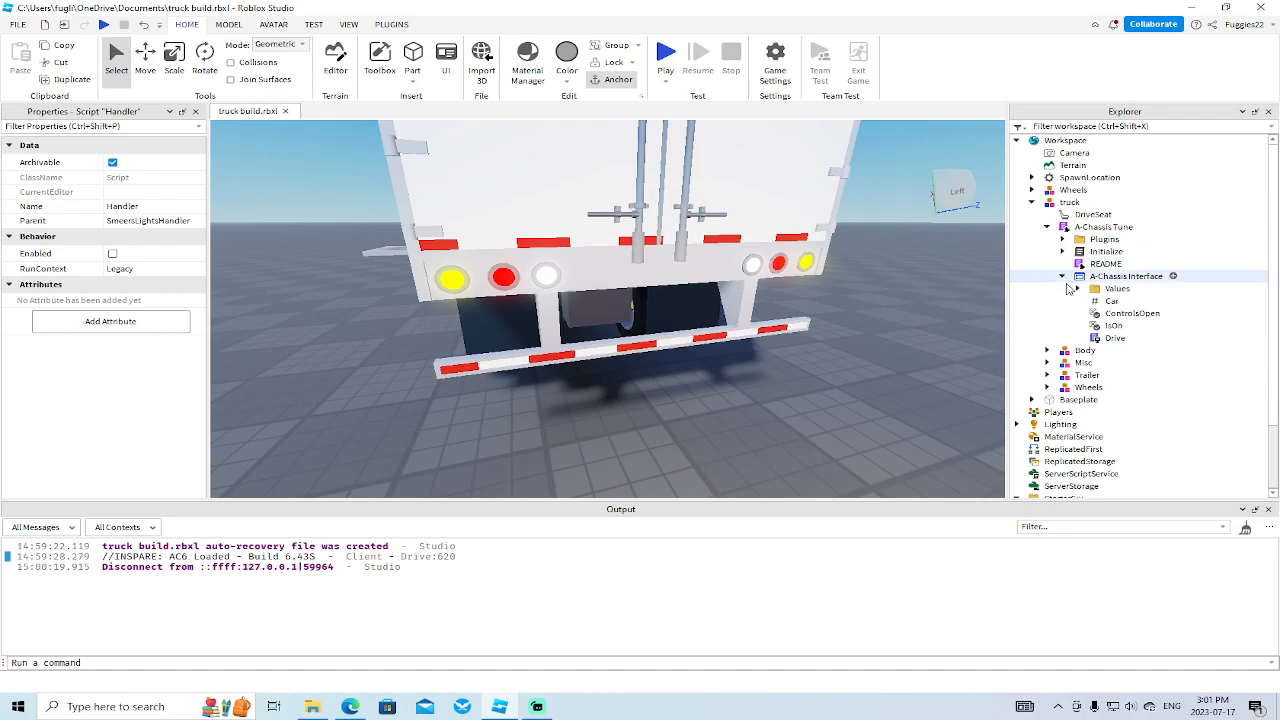
click(1062, 276)
click(1047, 227)
Delete the yellow markers along the upper edge of the trailer's side.
right_drag(857, 354, 864, 328)
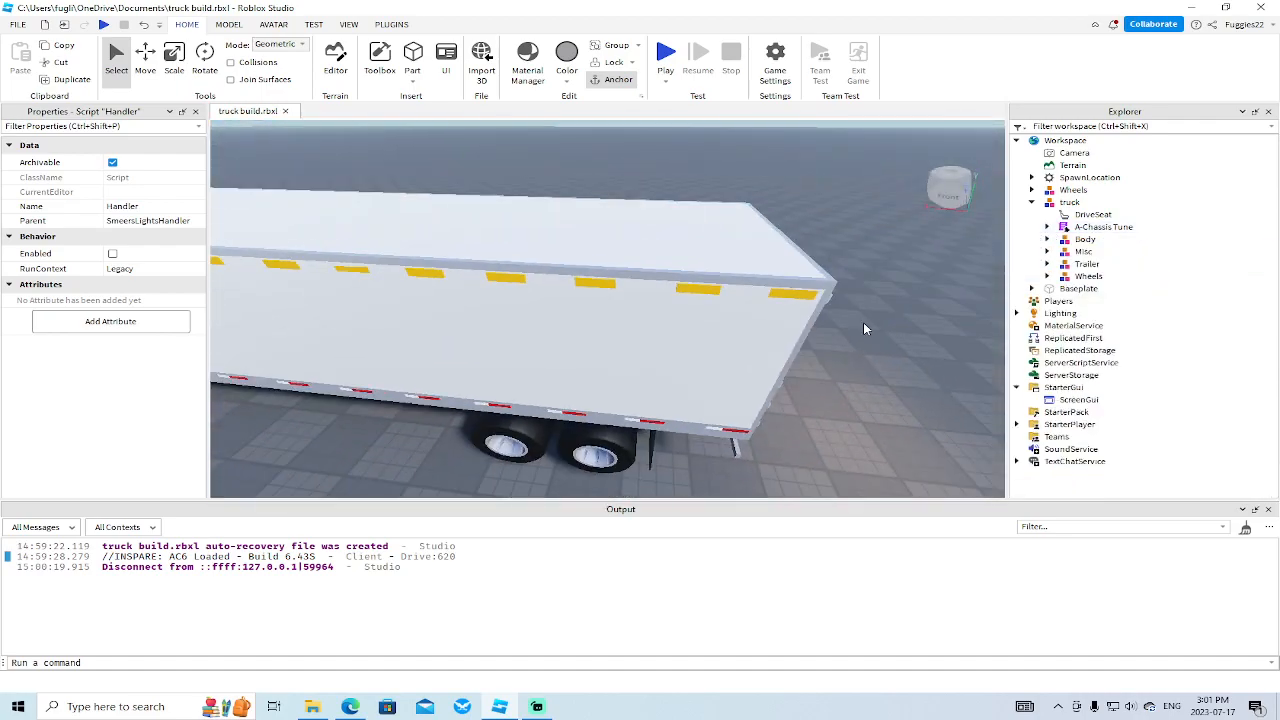
click(802, 292)
click(1063, 301)
click(1035, 301)
key(Delete)
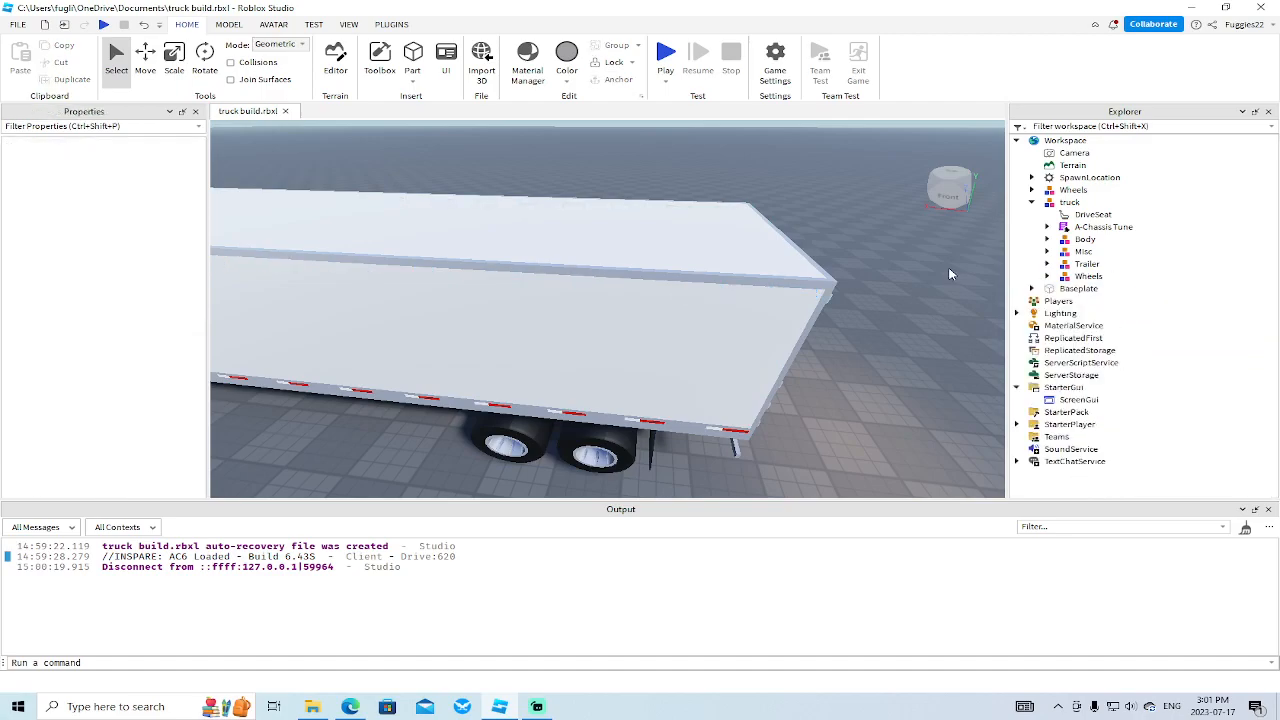
Open the _main script of the truck body's Headlight group and remove the grp2 loop that sets the Neon material.
click(1047, 240)
click(1062, 288)
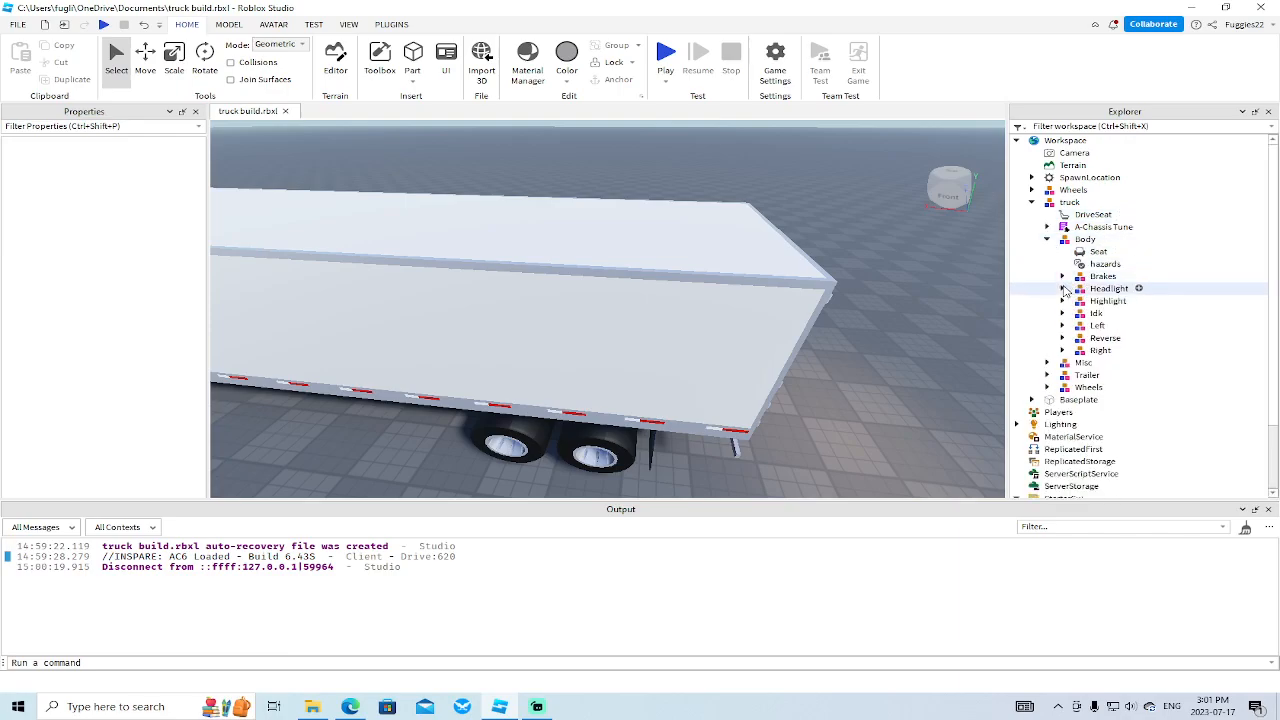
click(1062, 288)
double_click(1117, 301)
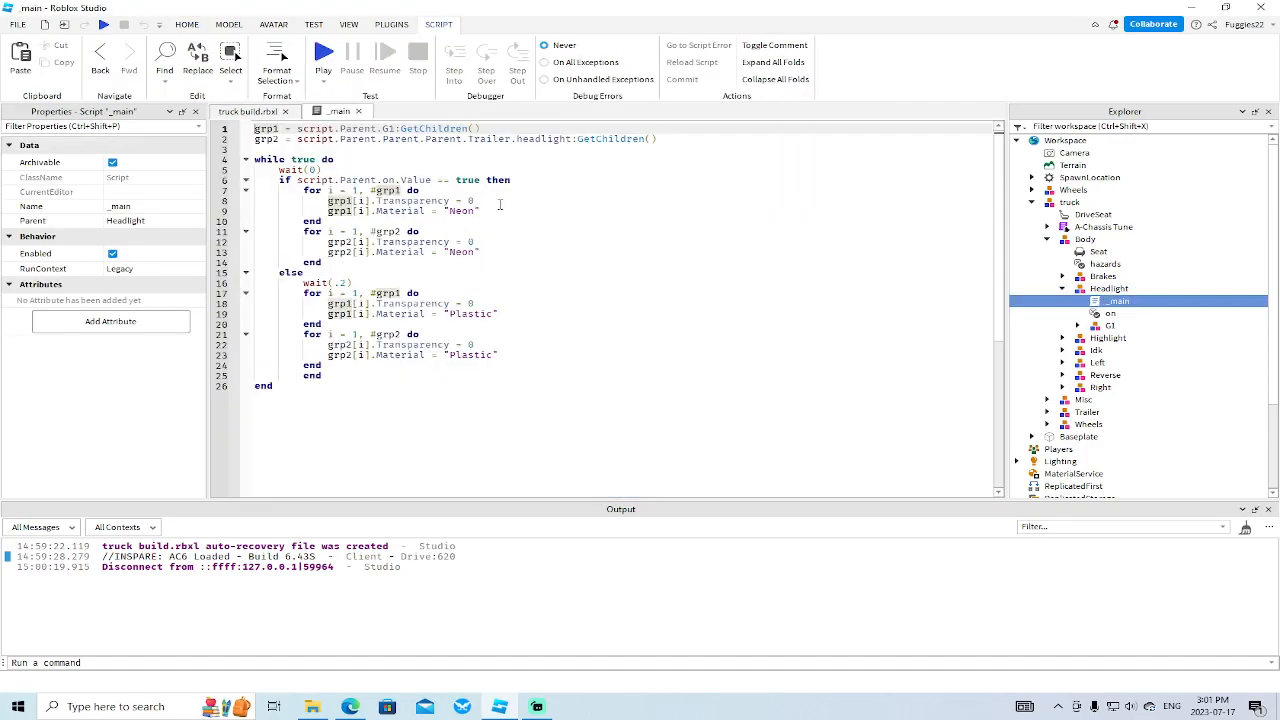
drag(323, 263, 262, 234)
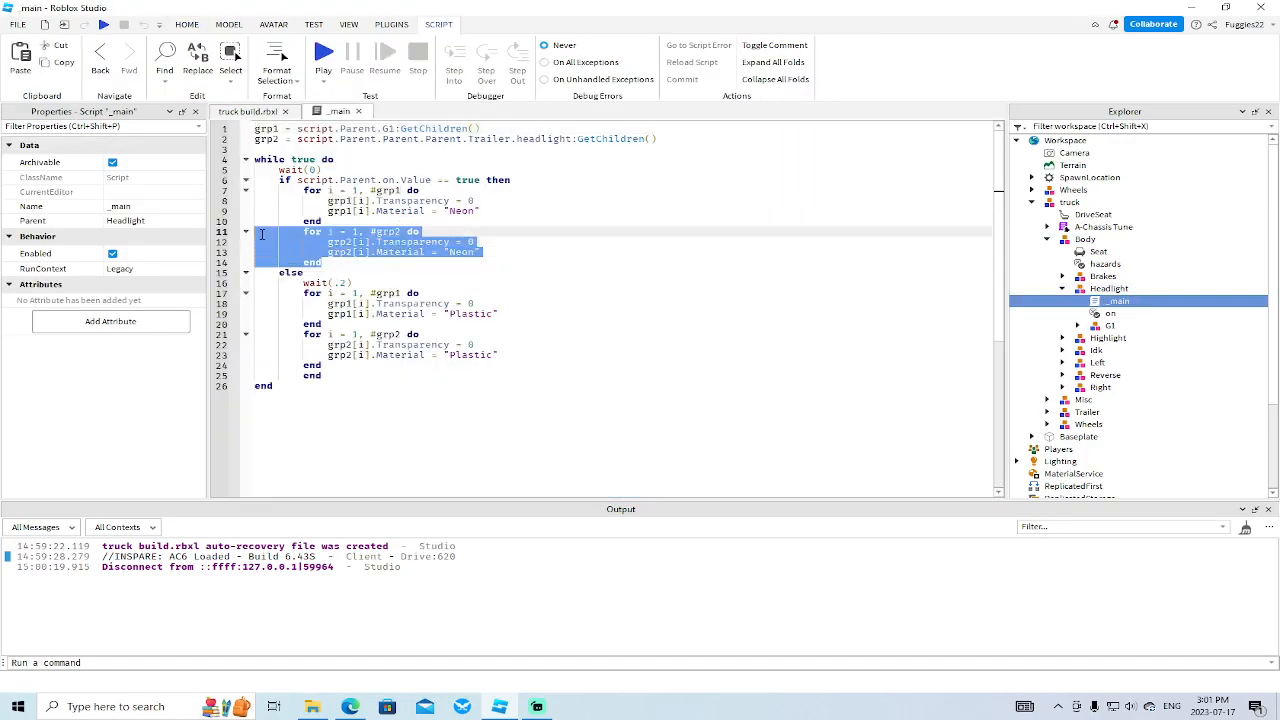
key(BackSpace)
Remove the grp2 Plastic loop from the else branch and the grp2 trailer headlight declaration from the Headlight script.
drag(321, 293, 297, 280)
drag(340, 336, 255, 303)
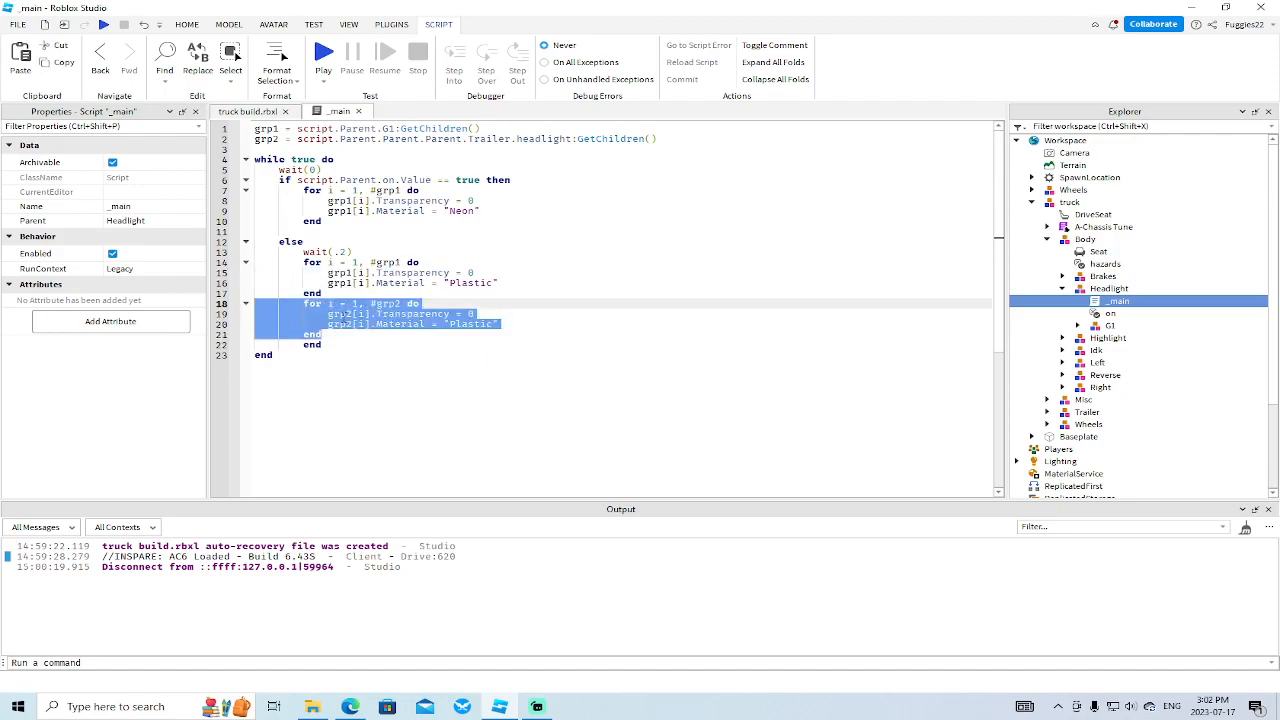
key(BackSpace)
key(BackSpace)
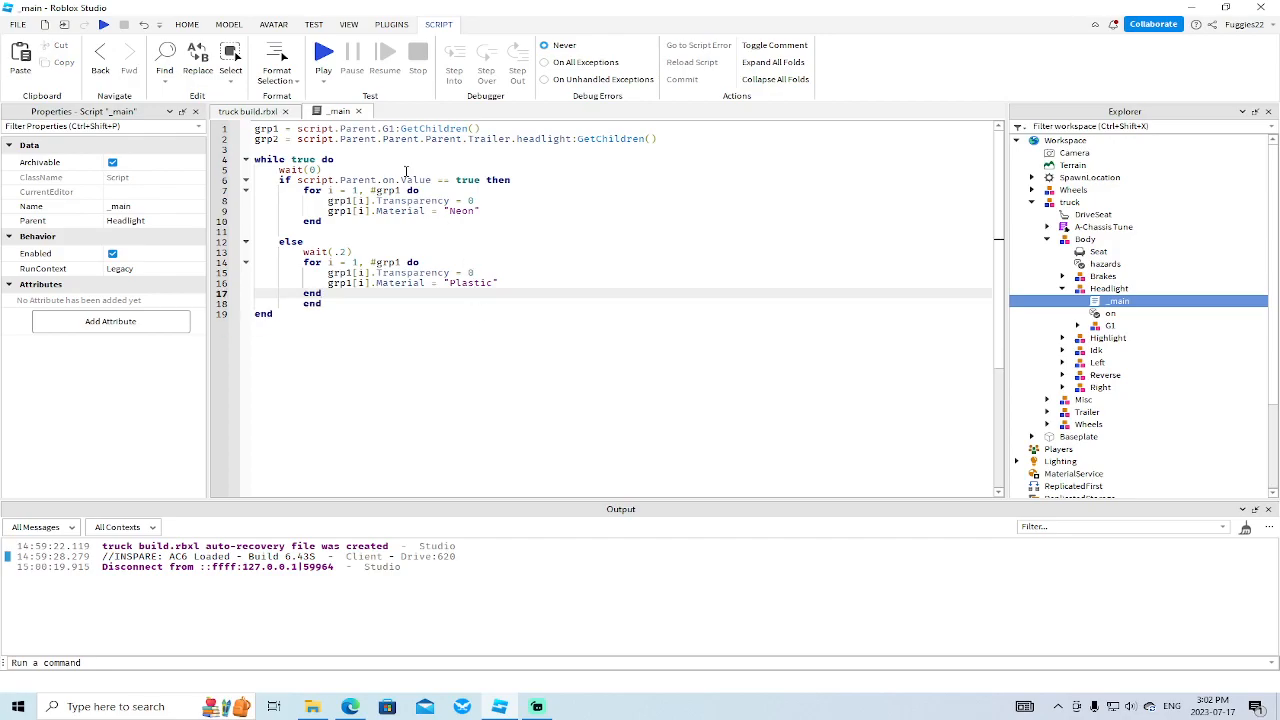
drag(660, 136, 254, 138)
key(BackSpace)
key(BackSpace)
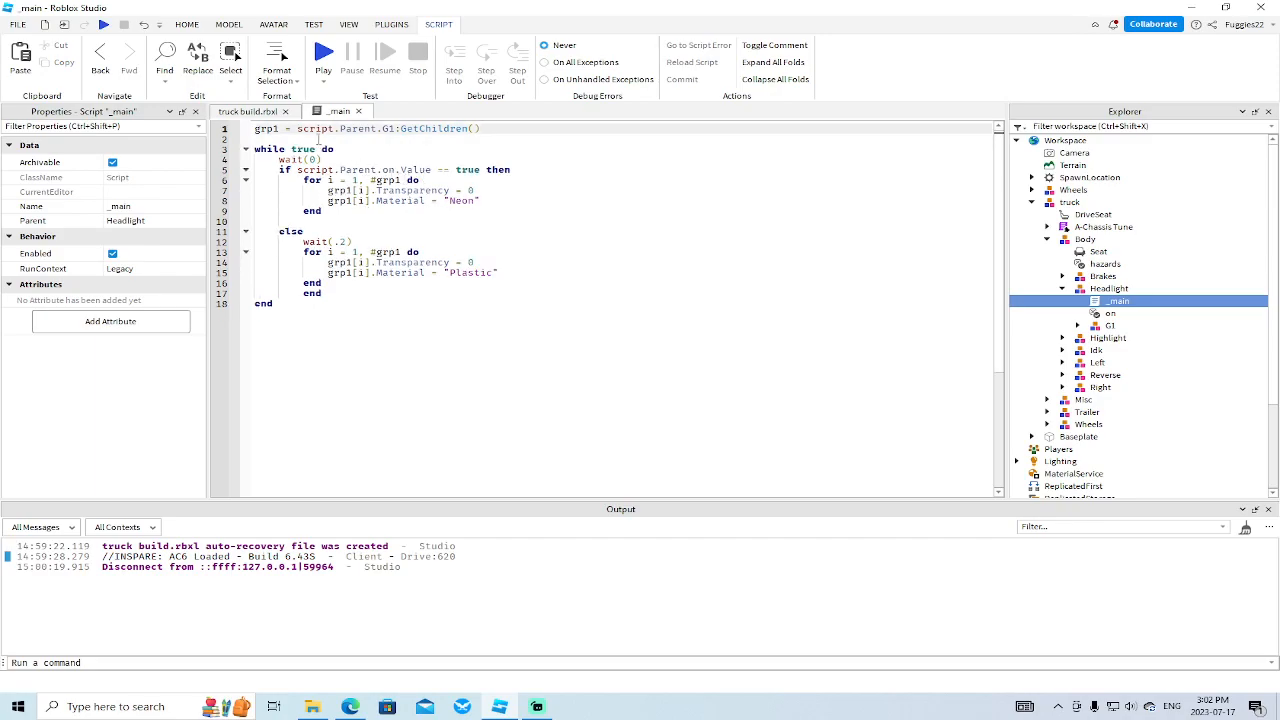
Playtest the place, get the character into the truck's driver seat, view the truck and trailer, and stop the test.
click(104, 24)
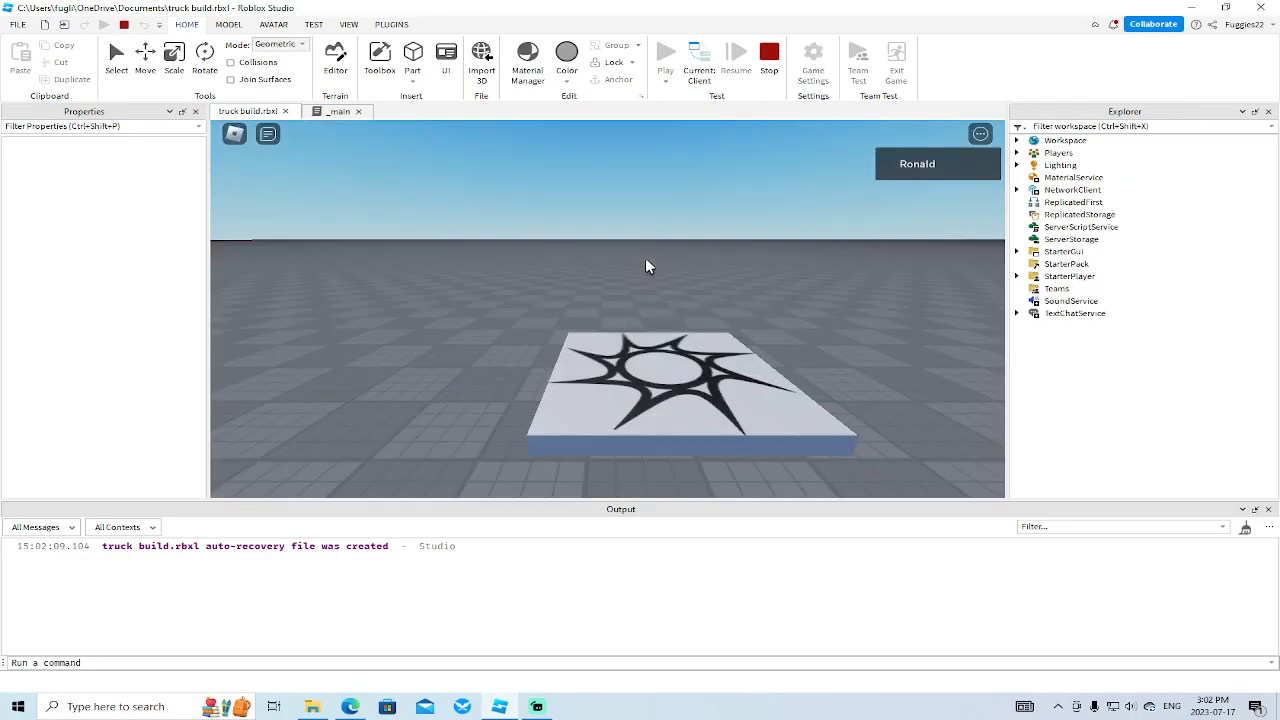
key(w)
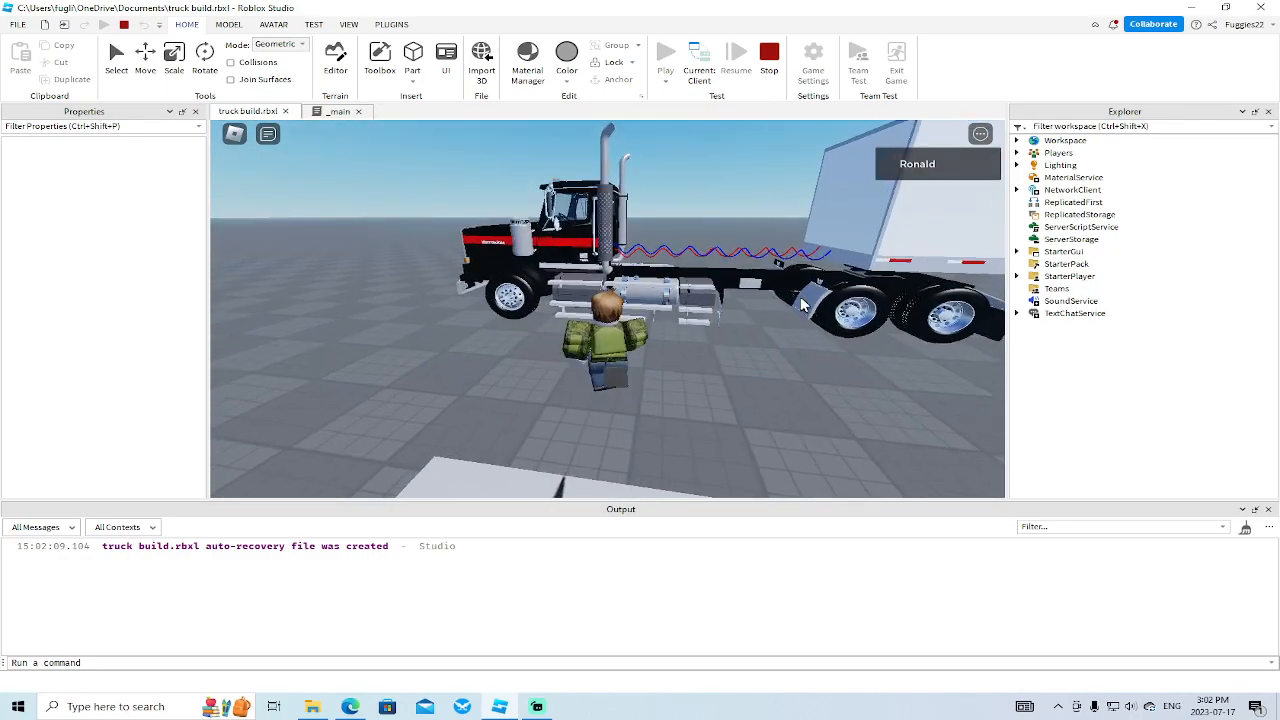
key(space)
right_drag(800, 298, 798, 316)
scroll(803, 312, down, 3)
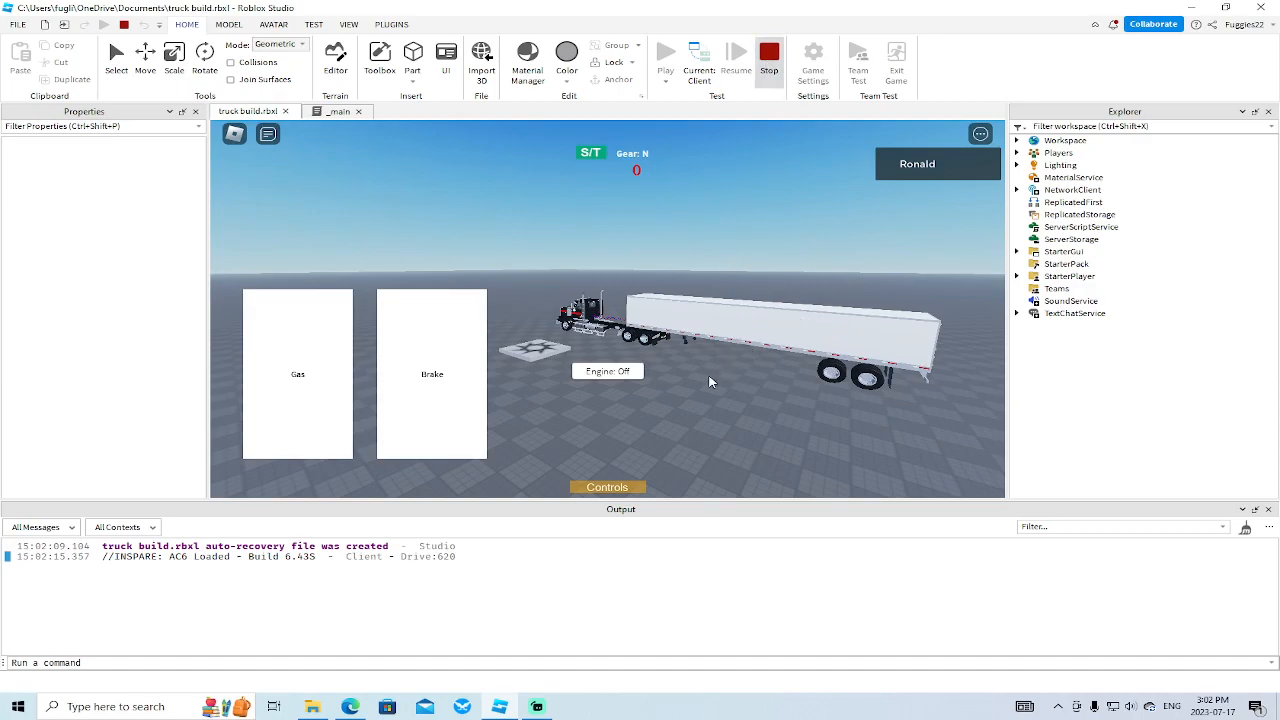
key(shift+F5)
Delete the go and brake text buttons from AC6_Stock_Gauges in A-Chassis Tune's Plugins folder, and collapse the gauges group.
right_drag(857, 336, 859, 330)
key(s)
key(w)
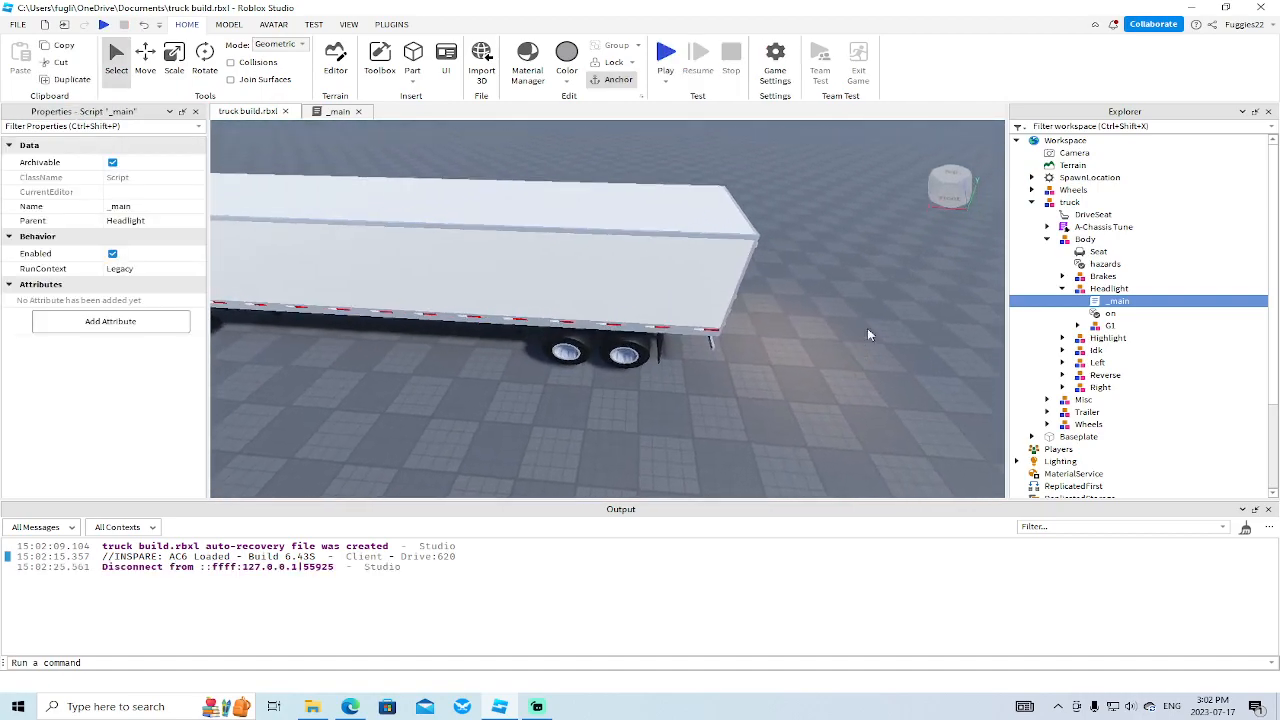
click(1047, 227)
click(1063, 276)
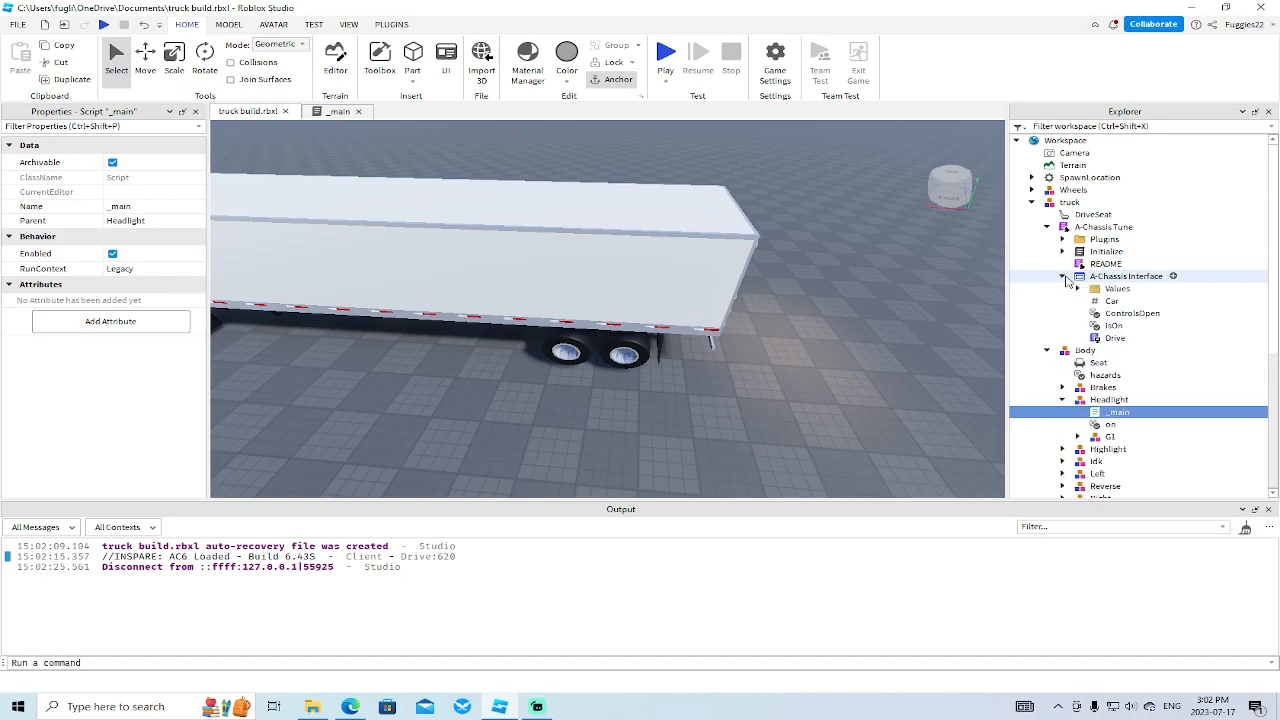
click(1063, 276)
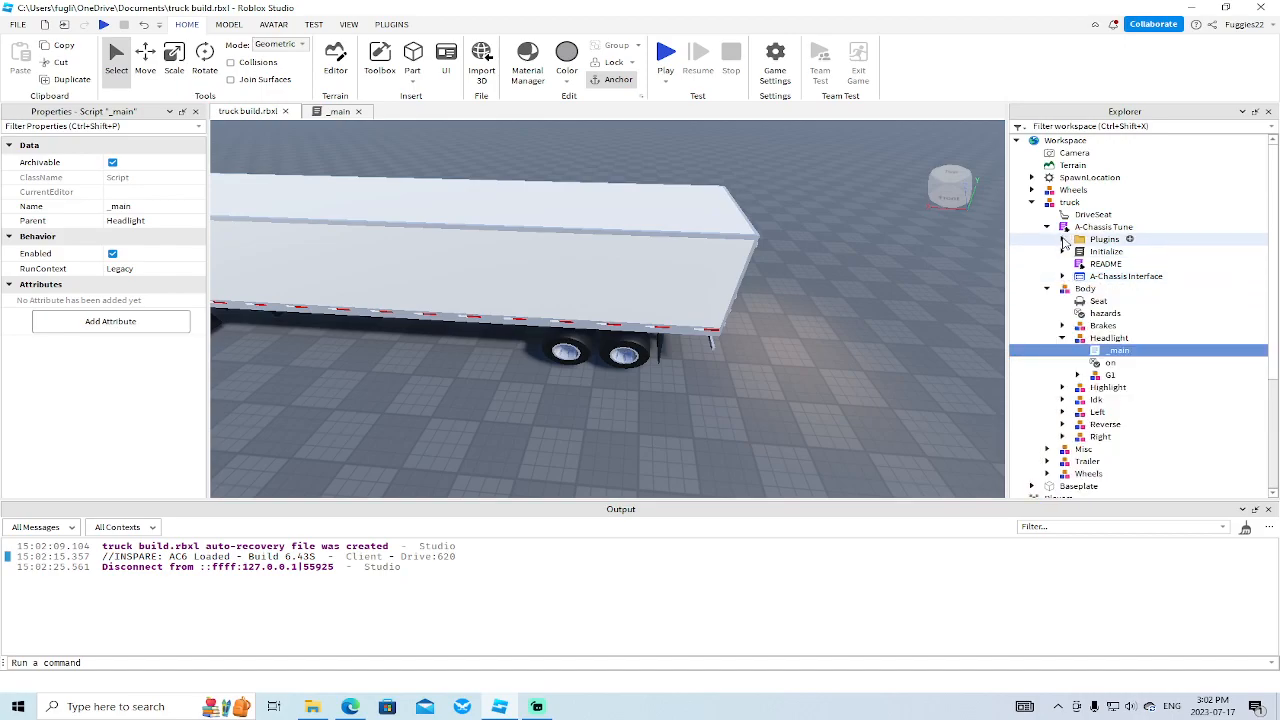
click(1063, 240)
click(1079, 314)
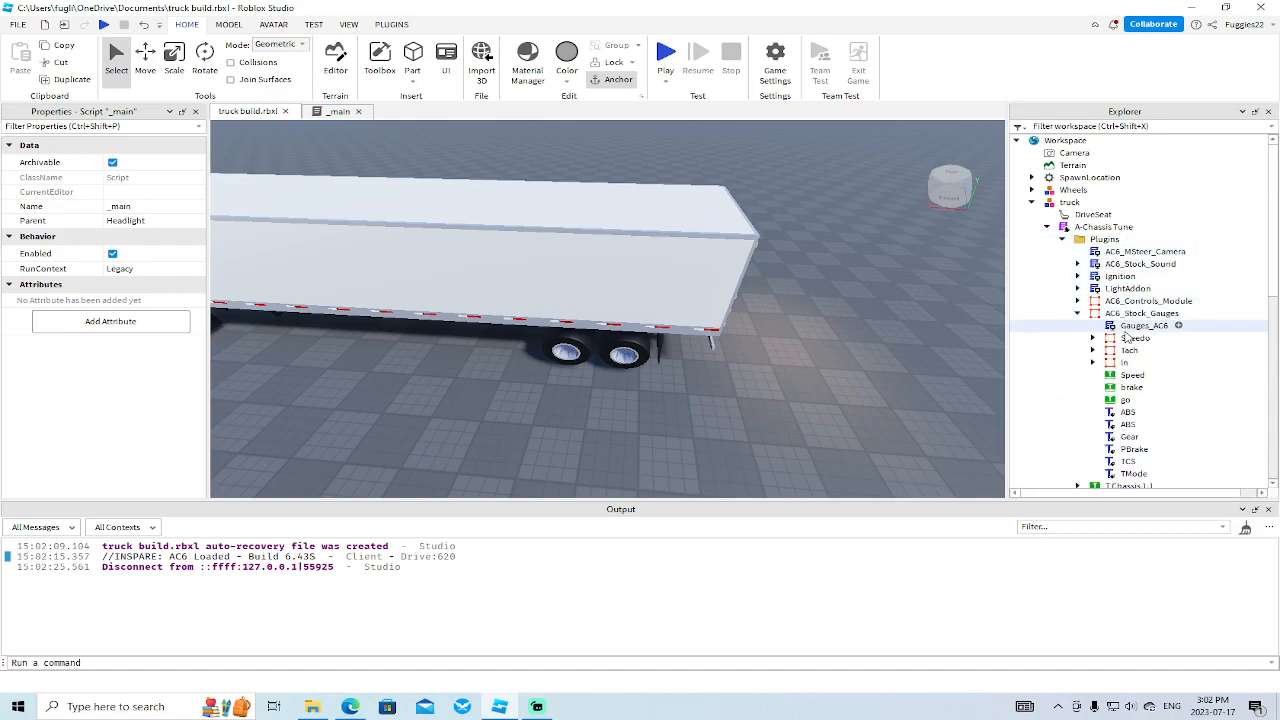
scroll(1125, 330, down, 3)
click(1125, 296)
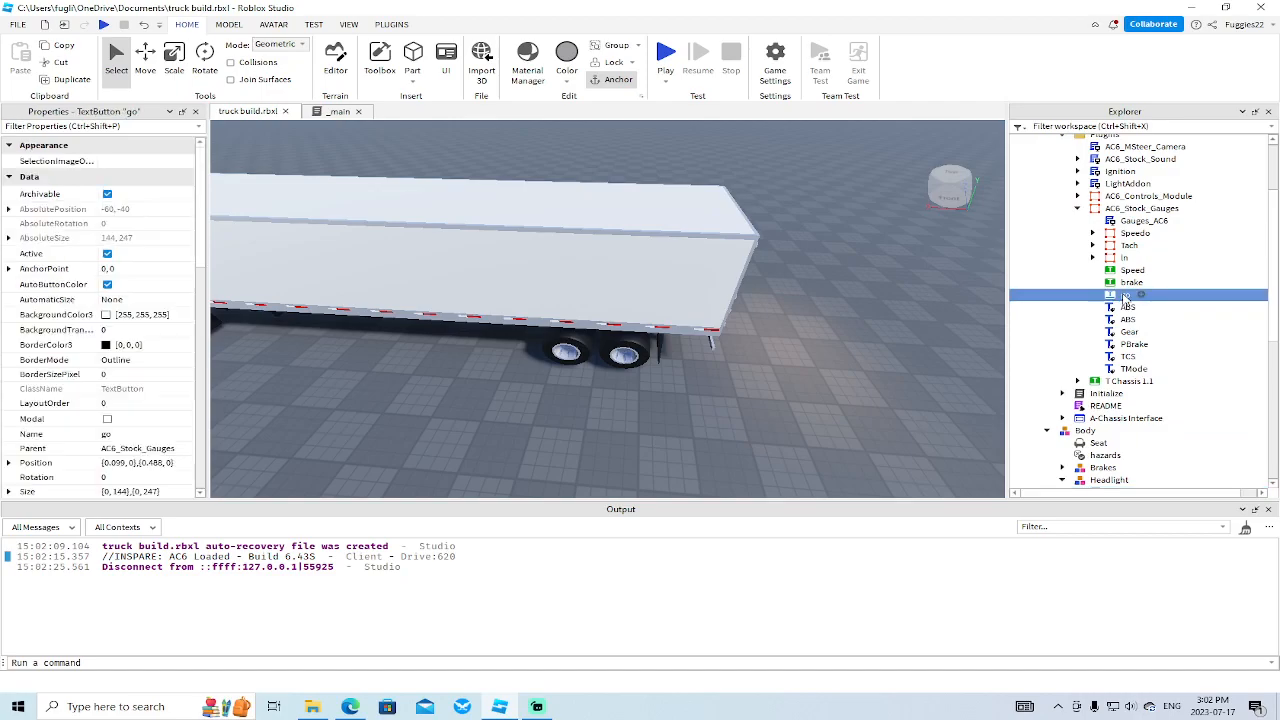
key(Delete)
click(1124, 283)
key(Delete)
scroll(1140, 285, up, 2)
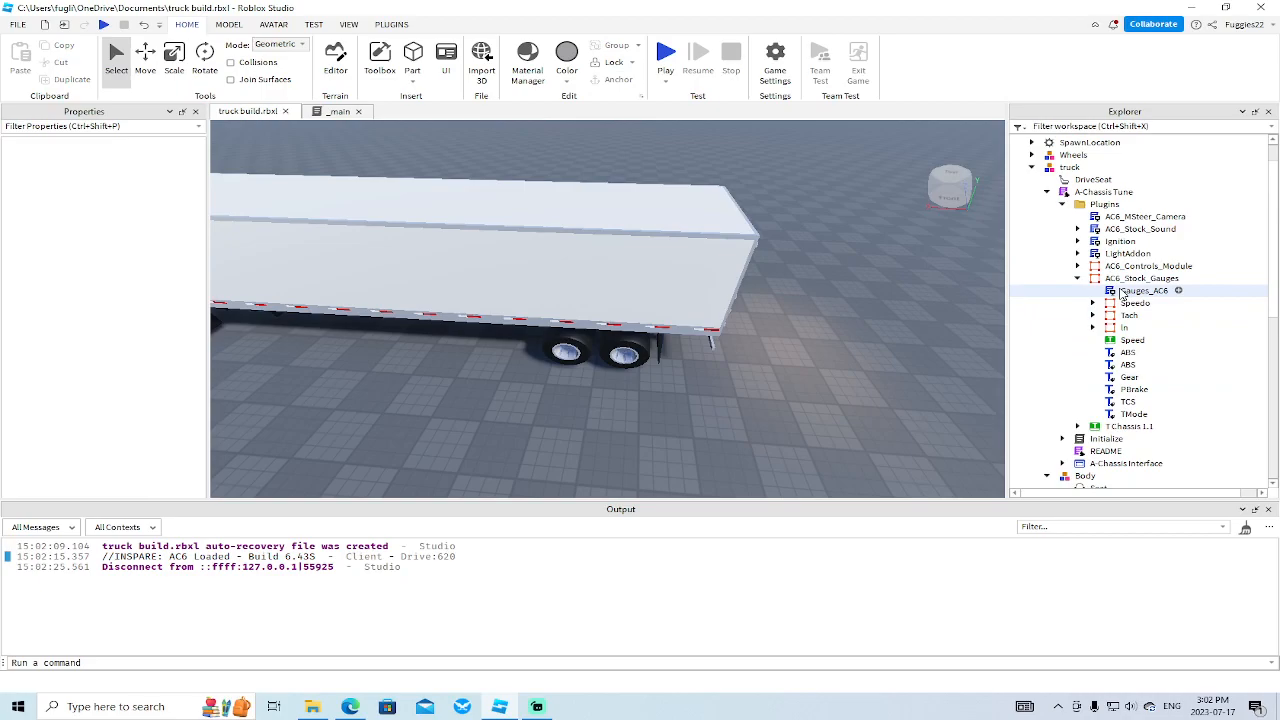
click(1078, 278)
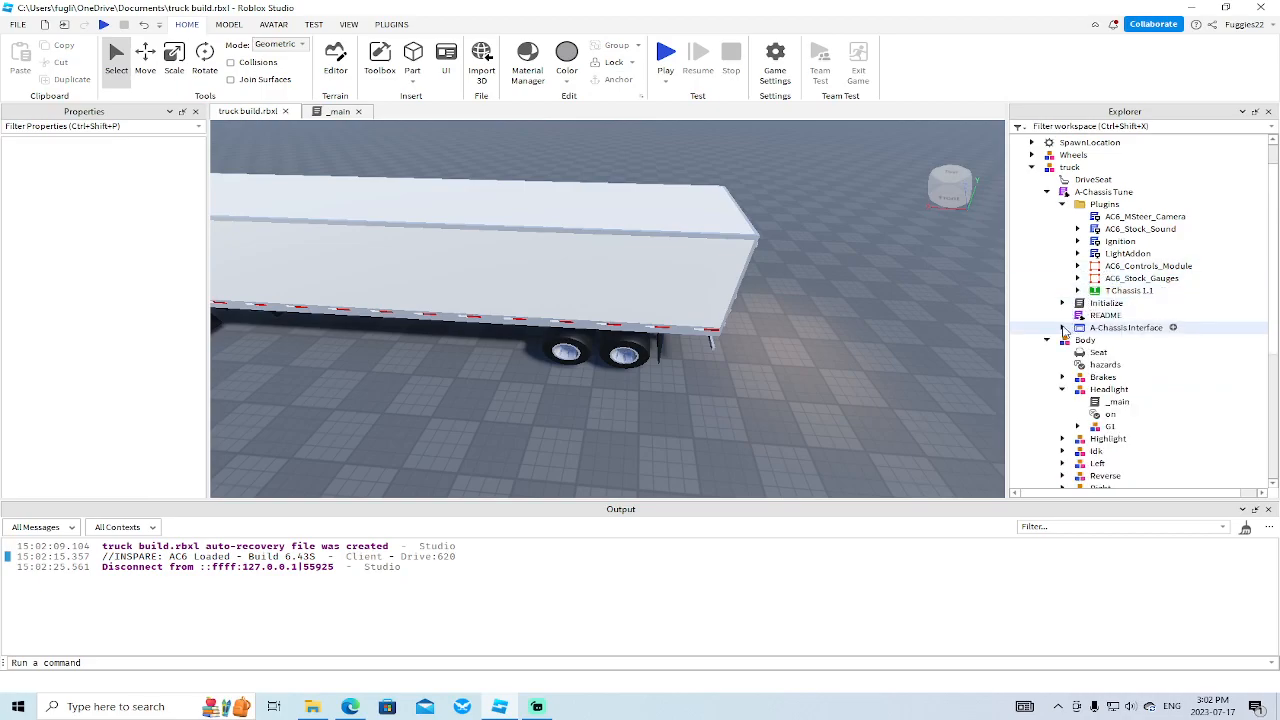
Remove the go and brake button code below the Input Handler comment in A-Chassis Interface's Drive script, and close both open scripts.
click(1063, 328)
double_click(1114, 389)
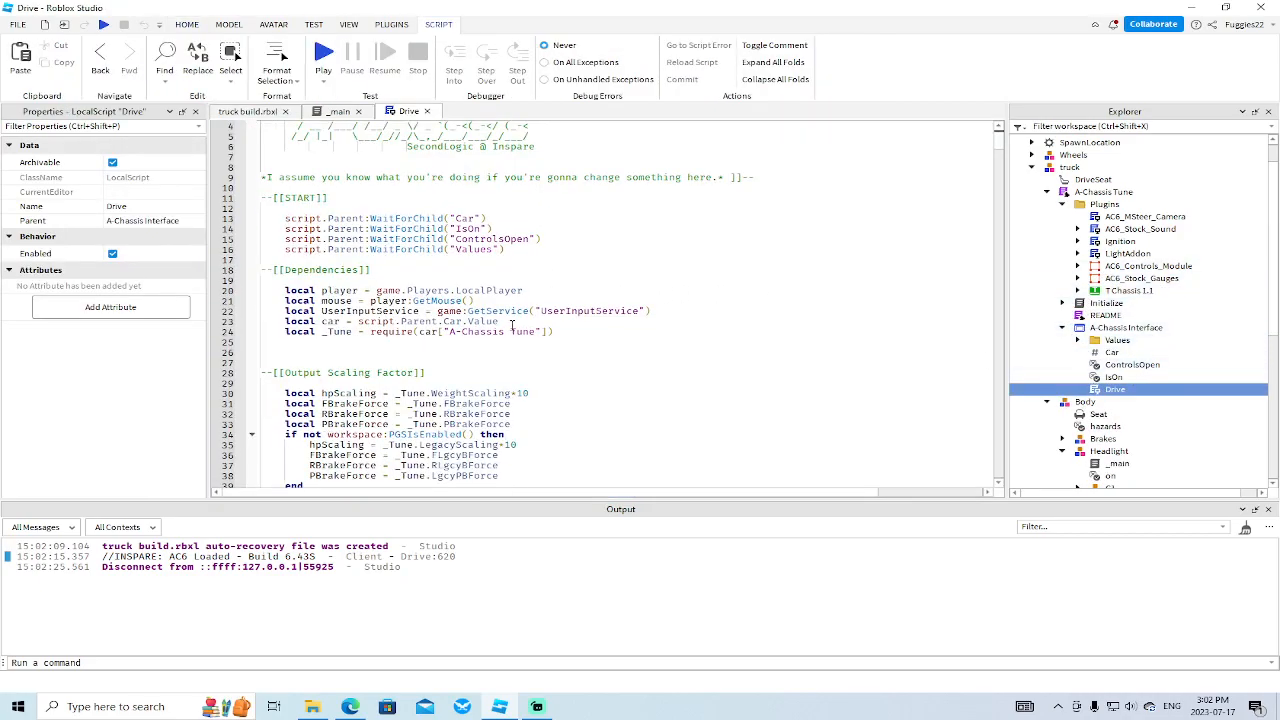
scroll(510, 324, down, 4)
drag(994, 155, 990, 203)
drag(307, 376, 262, 198)
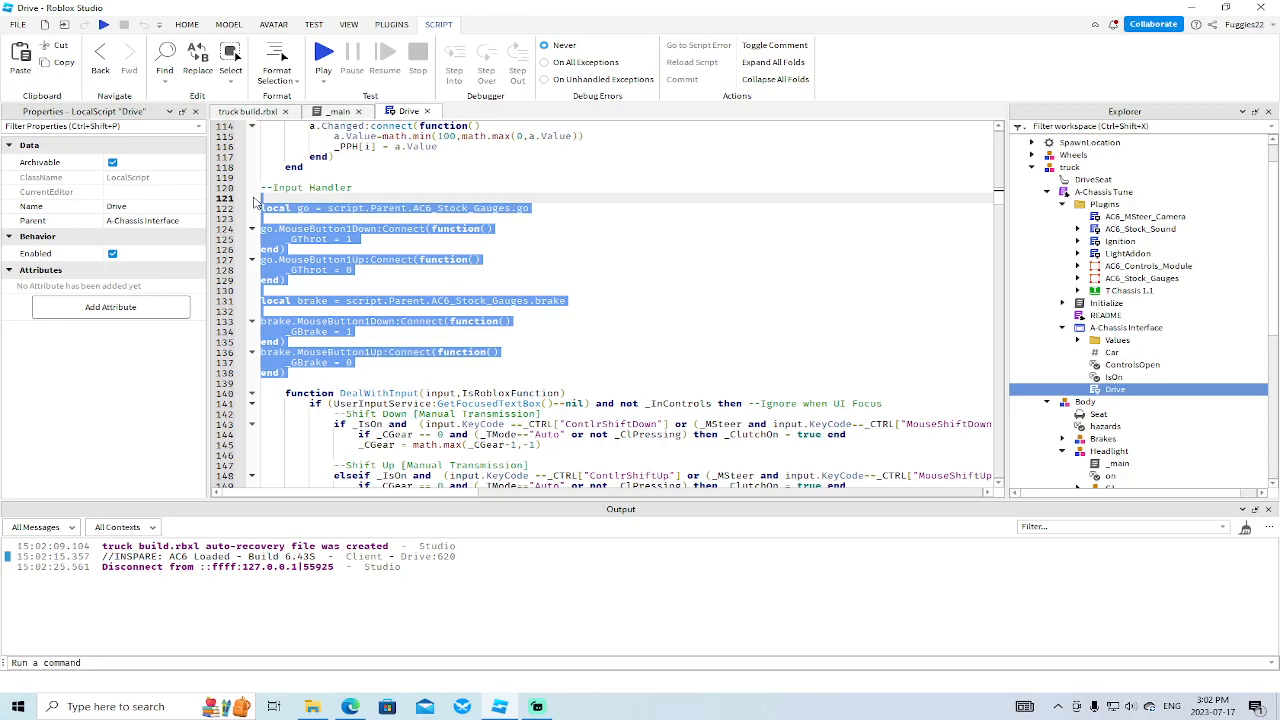
key(BackSpace)
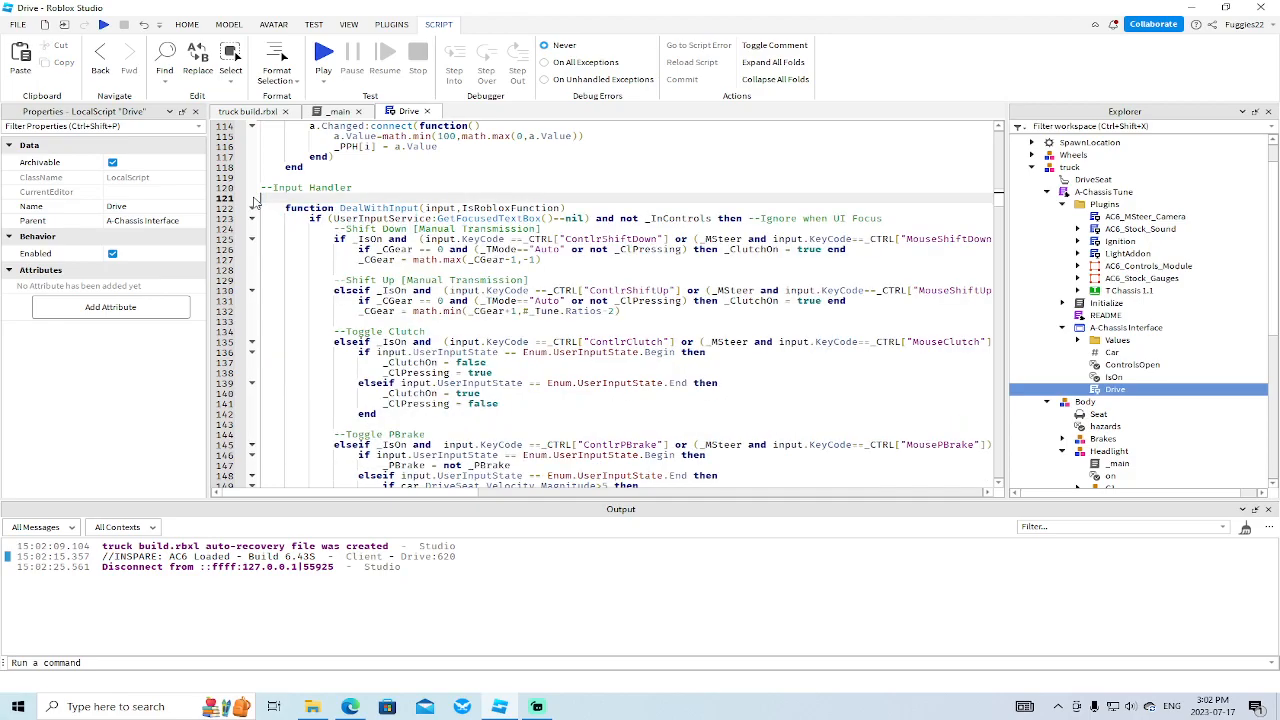
key(BackSpace)
click(428, 111)
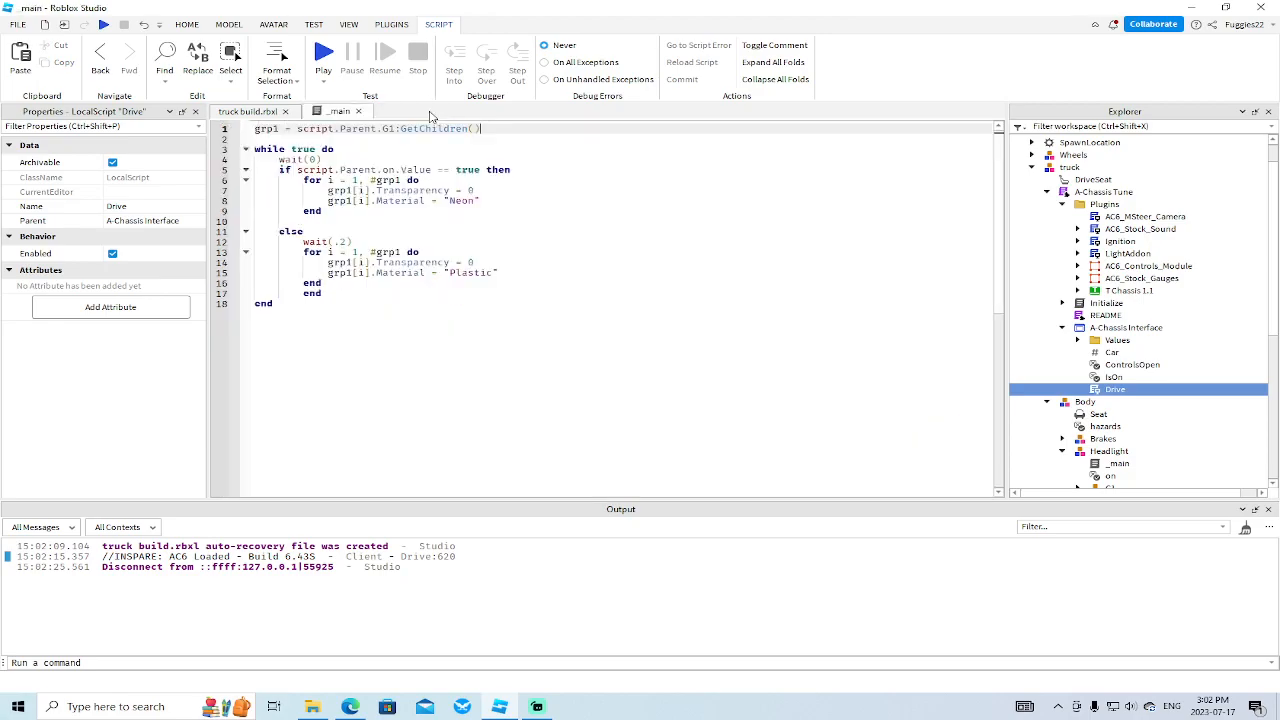
click(361, 111)
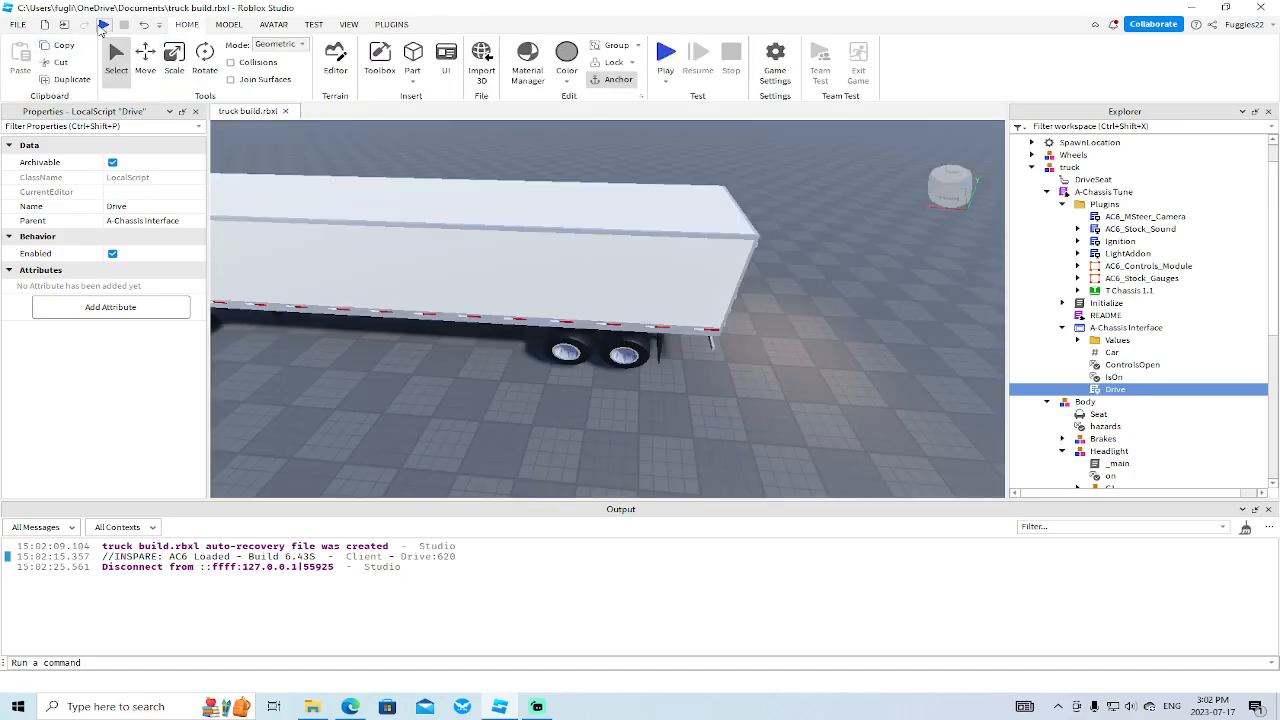
Run another playtest in the truck to check the driving interface without the gas and brake buttons, and end it.
click(100, 24)
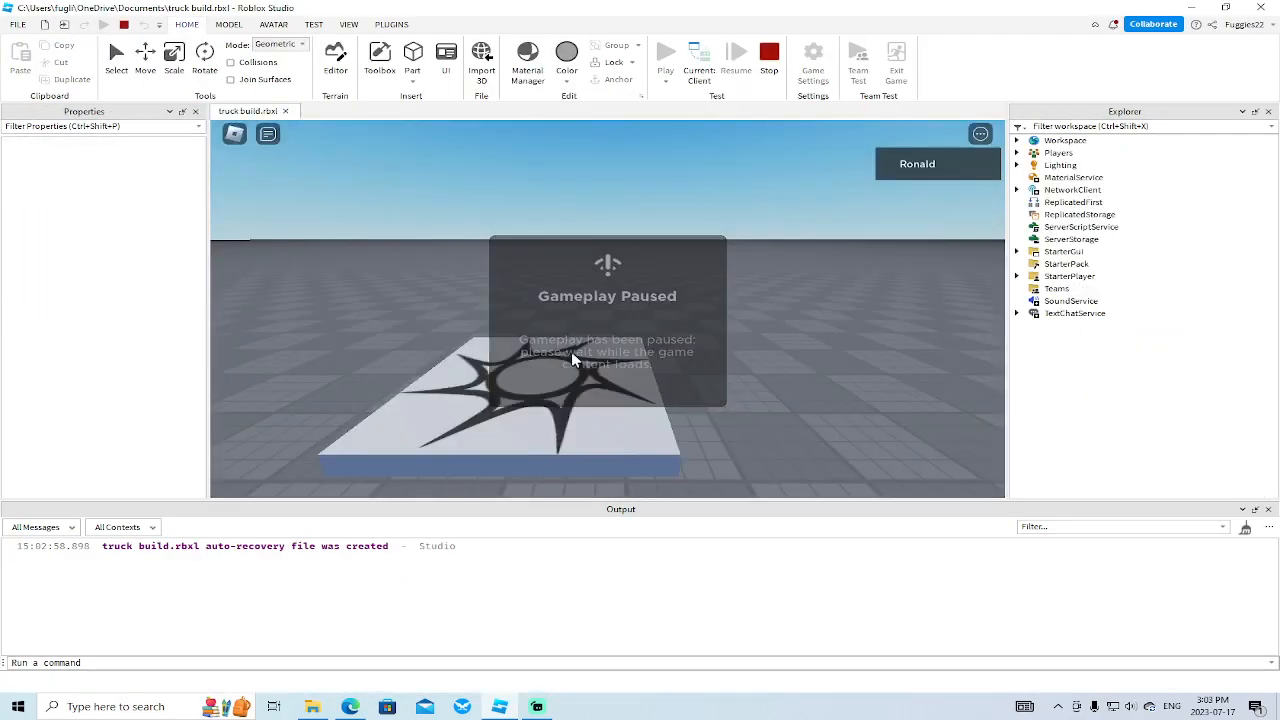
key(w)
right_drag(654, 352, 730, 373)
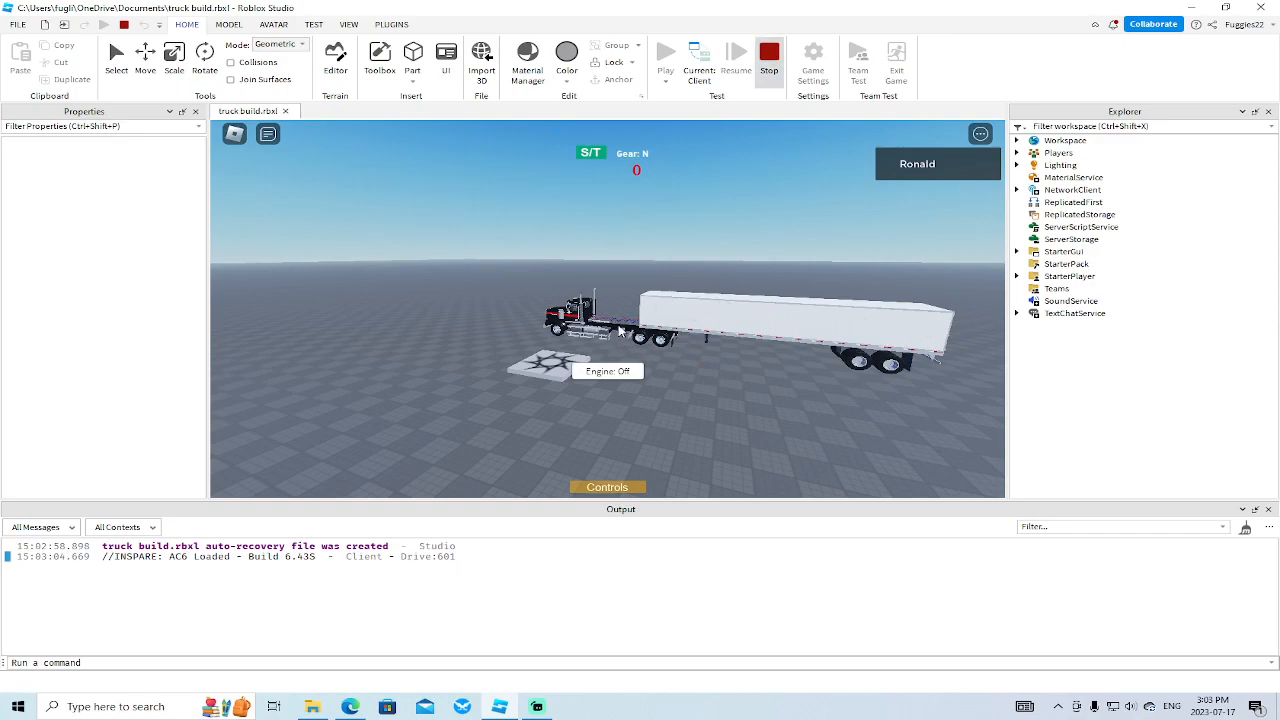
scroll(643, 398, down, 3)
right_drag(643, 398, 644, 394)
scroll(644, 394, up, 3)
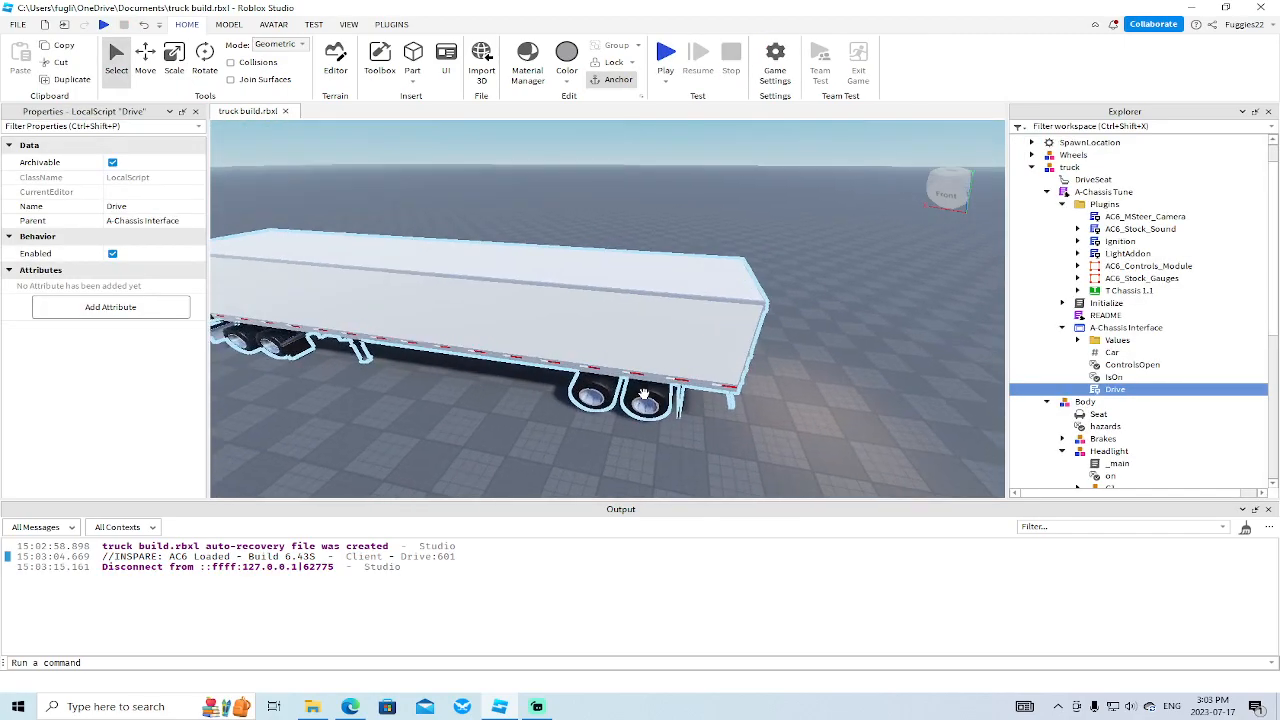
scroll(485, 197, up, 1)
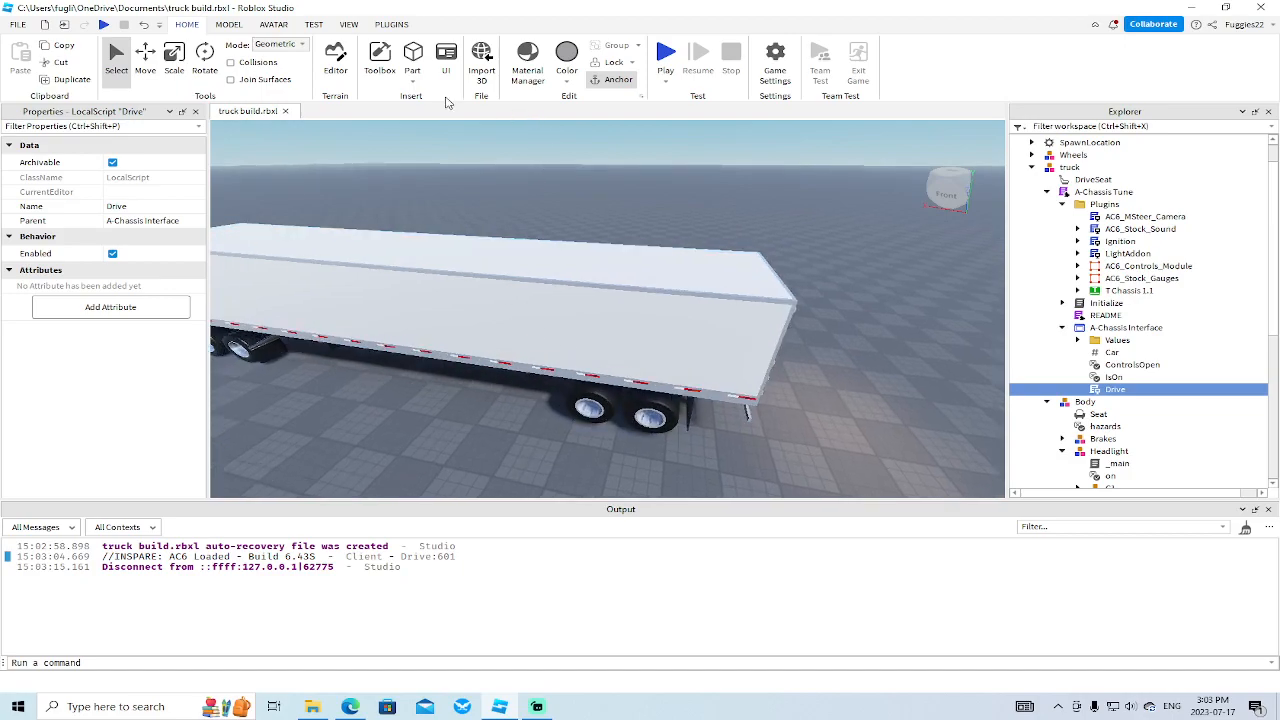
Insert a new block part at the trailer's upper side edge and resize it to about 4 × 2.2 × 3 studs.
click(413, 58)
right_drag(637, 303, 637, 303)
scroll(637, 303, up, 3)
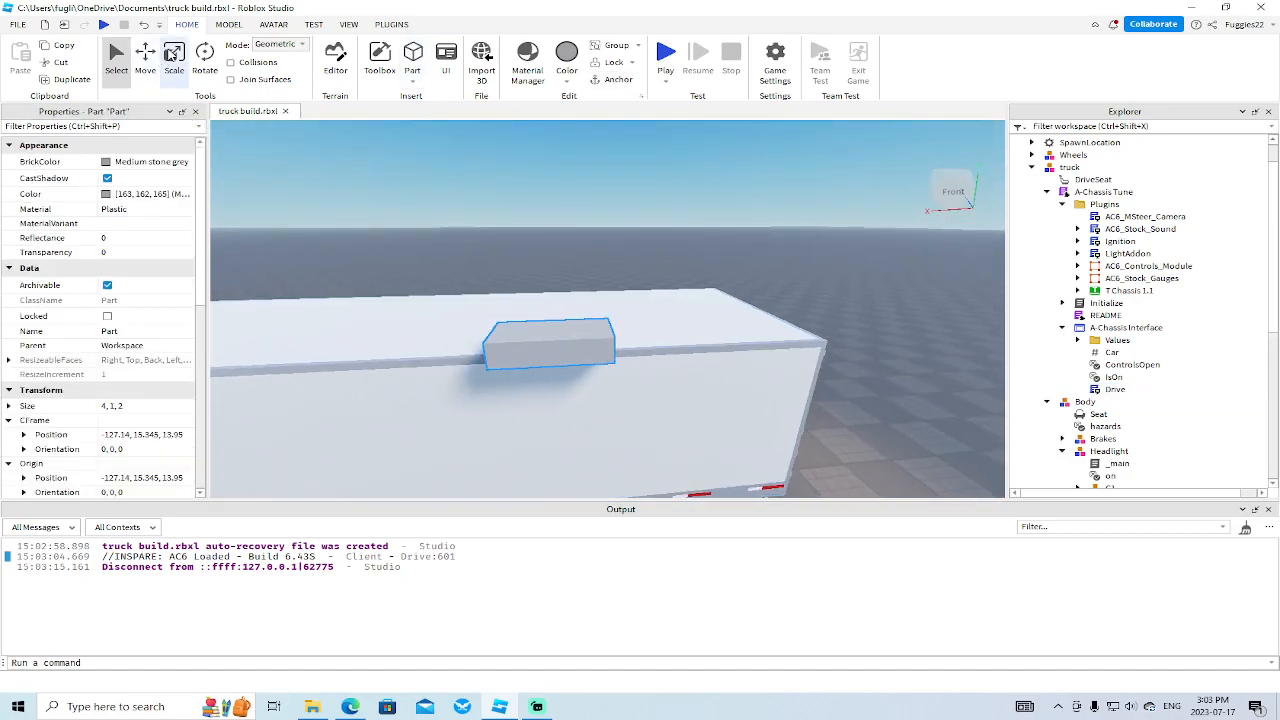
click(174, 58)
drag(550, 364, 545, 367)
right_drag(545, 367, 545, 367)
drag(488, 376, 489, 378)
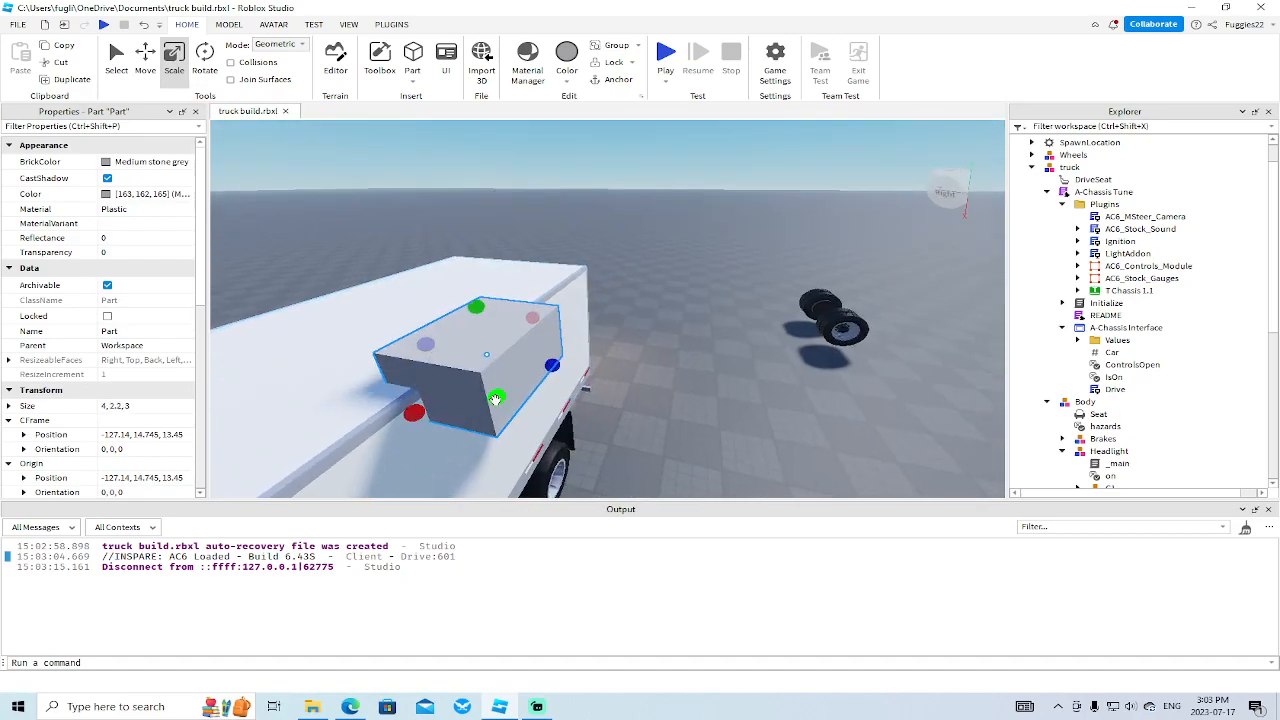
Resize the block down to about 1.52 × 2.2 × 1.11 studs at the trailer's rear upper corner.
right_drag(489, 378, 489, 375)
drag(499, 326, 524, 326)
right_drag(524, 326, 528, 328)
drag(616, 308, 669, 329)
key(d)
right_drag(668, 328, 674, 337)
drag(288, 306, 617, 276)
key(a)
right_drag(617, 276, 617, 275)
drag(665, 281, 563, 271)
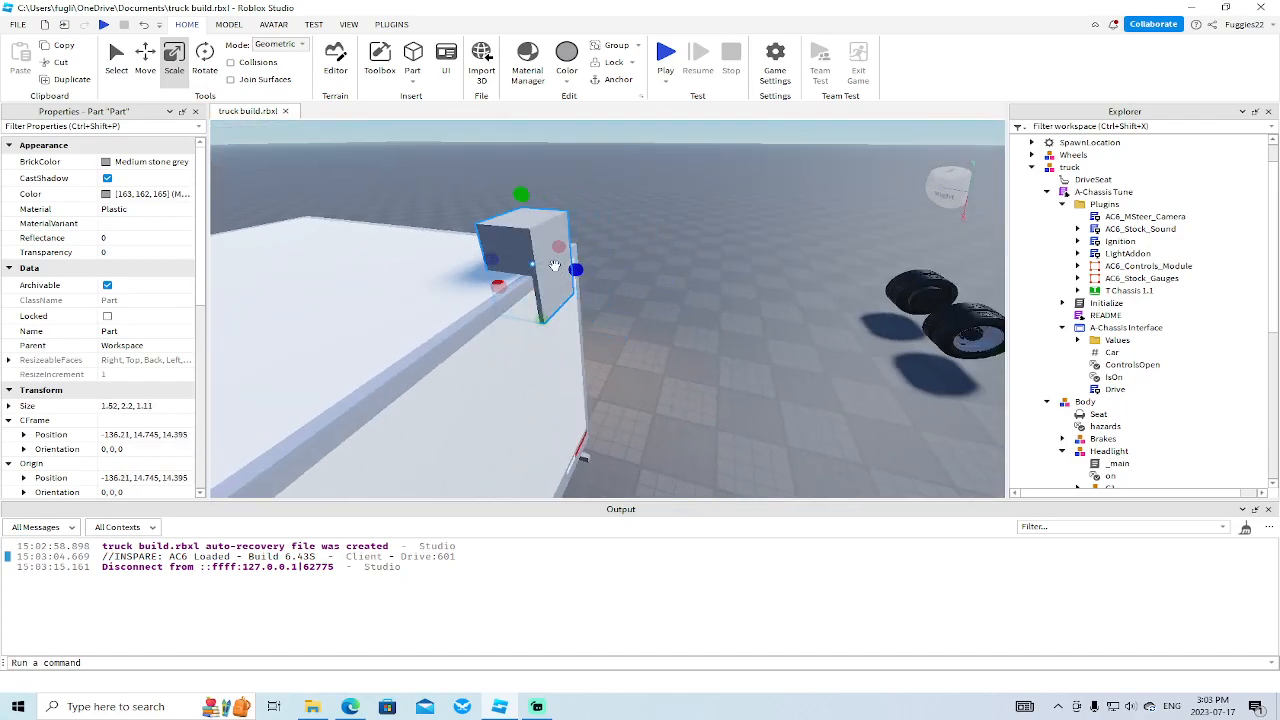
Reduce the block's height to 0.76 studs and its depth to 0.15 studs against the trailer's side.
drag(521, 195, 529, 247)
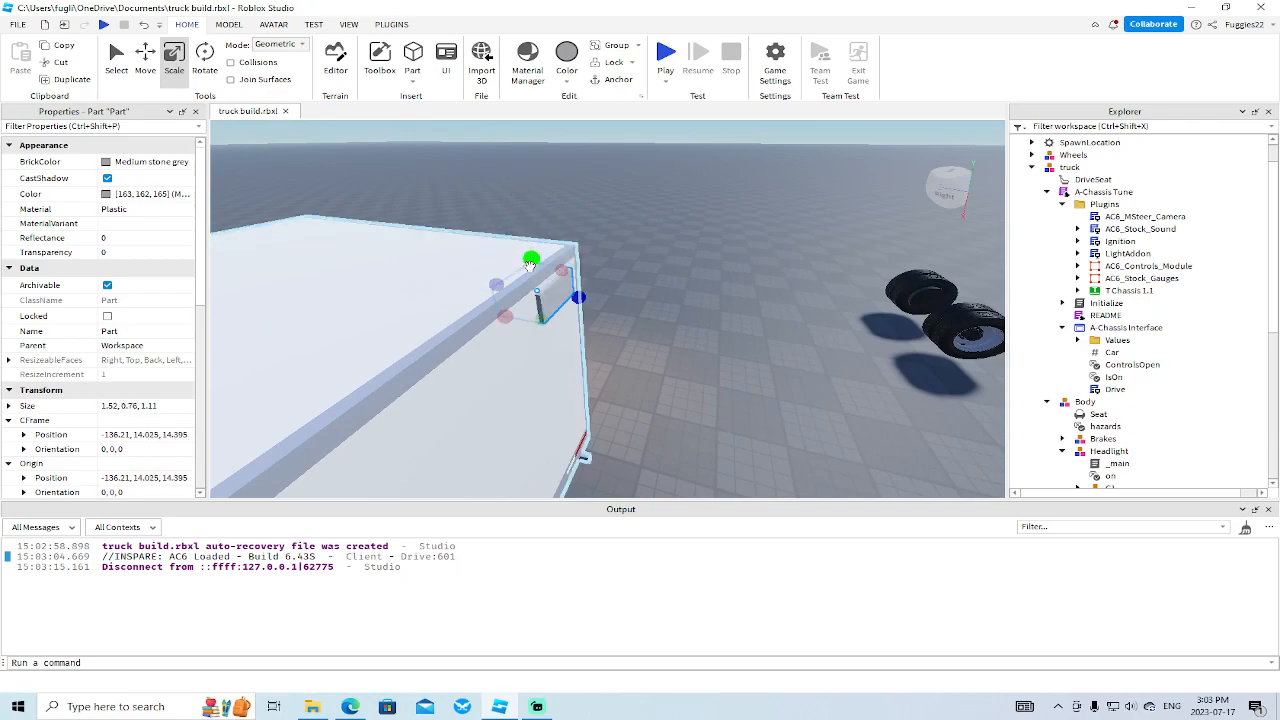
drag(536, 293, 531, 290)
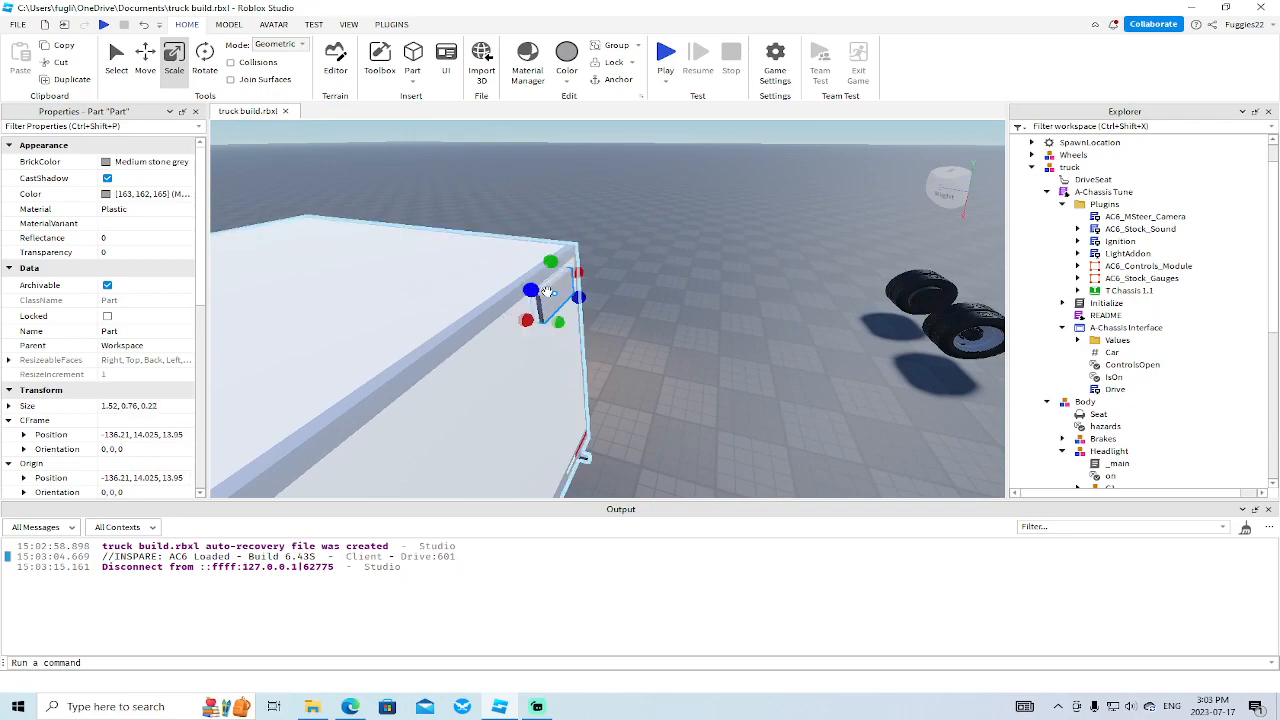
scroll(576, 297, up, 5)
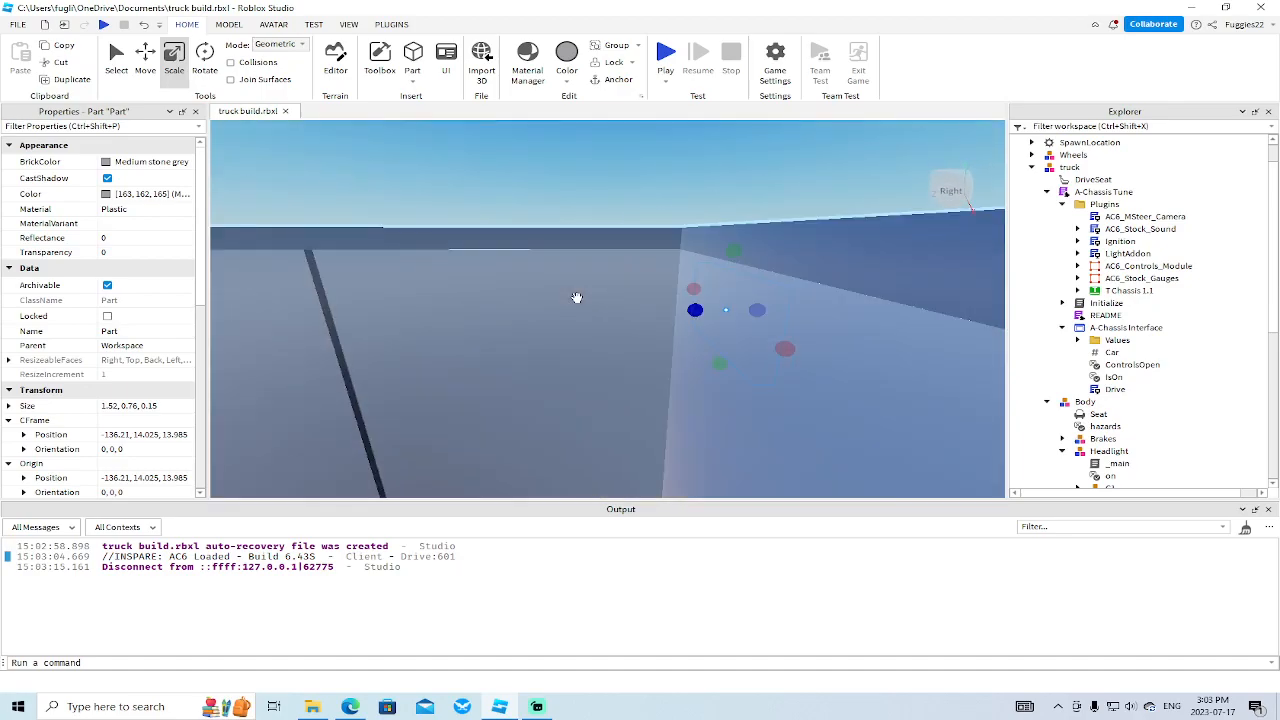
right_drag(583, 298, 576, 298)
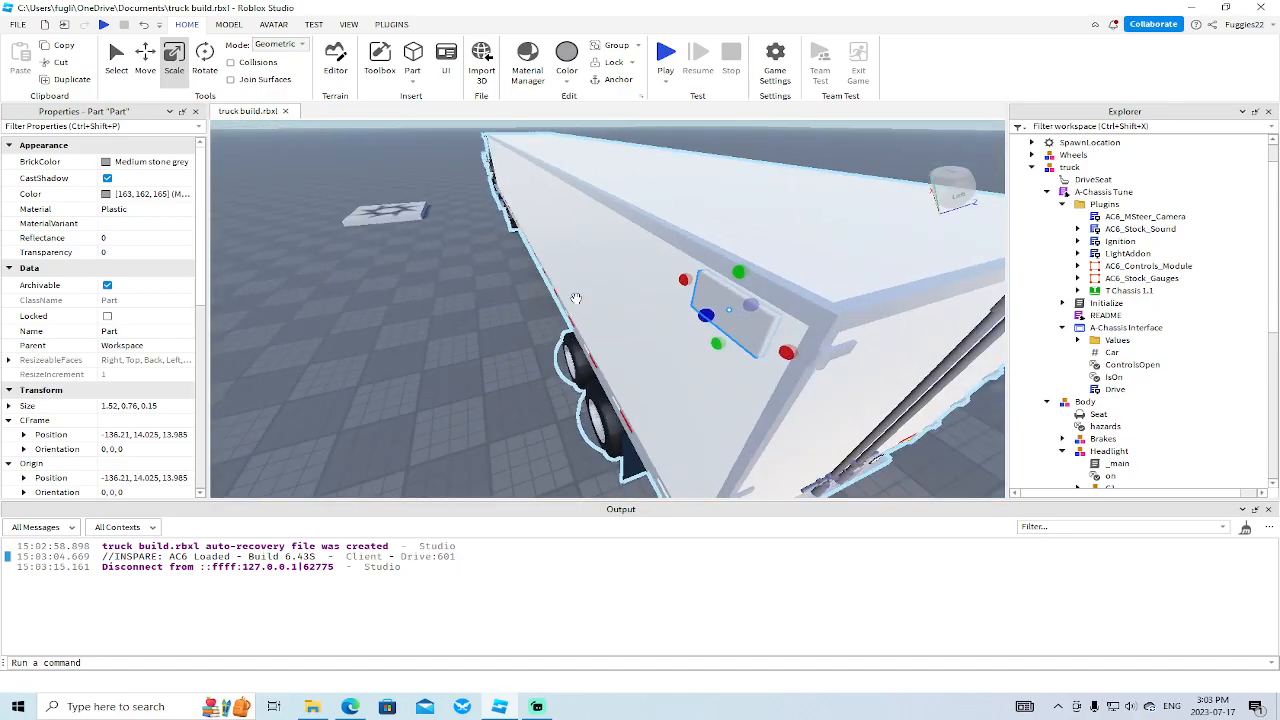
Scale the block into a small marker light bar of 0.64 × 0.15 × 0.2 studs below the trailer's top edge.
drag(718, 343, 722, 308)
right_drag(540, 272, 540, 272)
drag(470, 276, 470, 276)
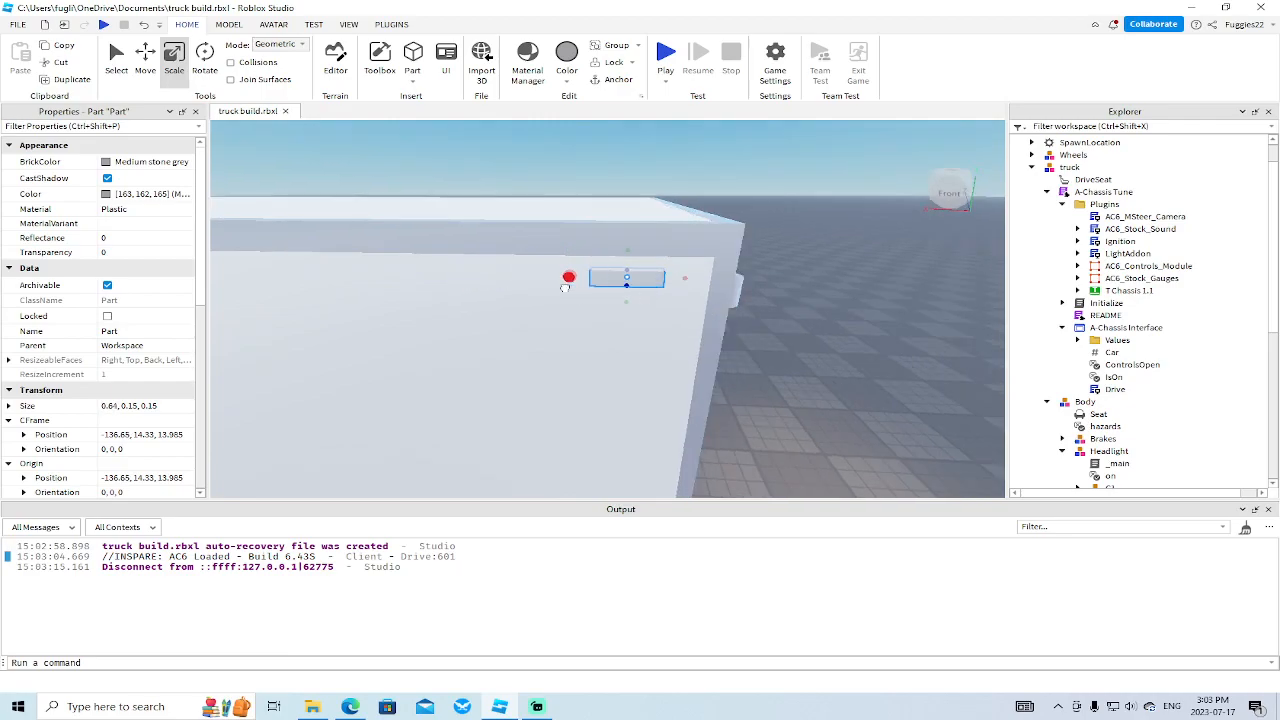
drag(565, 287, 576, 287)
right_drag(576, 287, 572, 287)
drag(598, 284, 603, 287)
right_drag(602, 287, 606, 286)
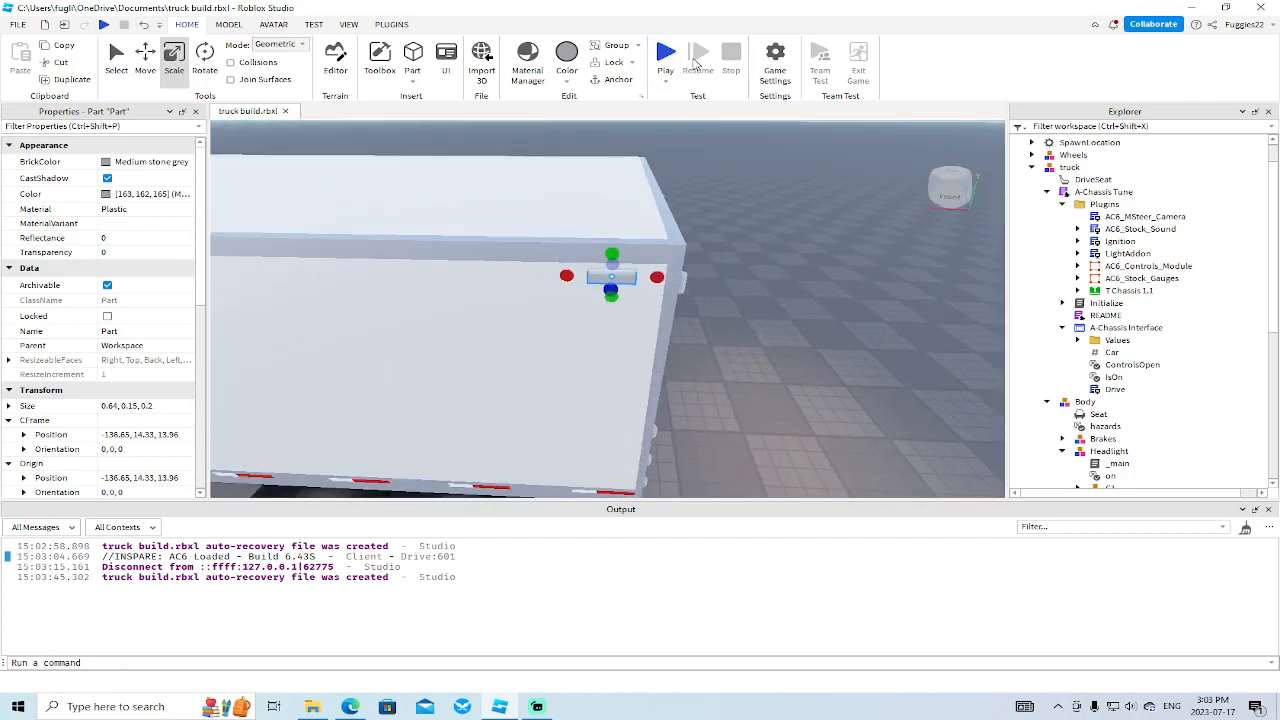
Create a weld constraint between the small light part and the trailer's side panel.
click(229, 25)
click(882, 76)
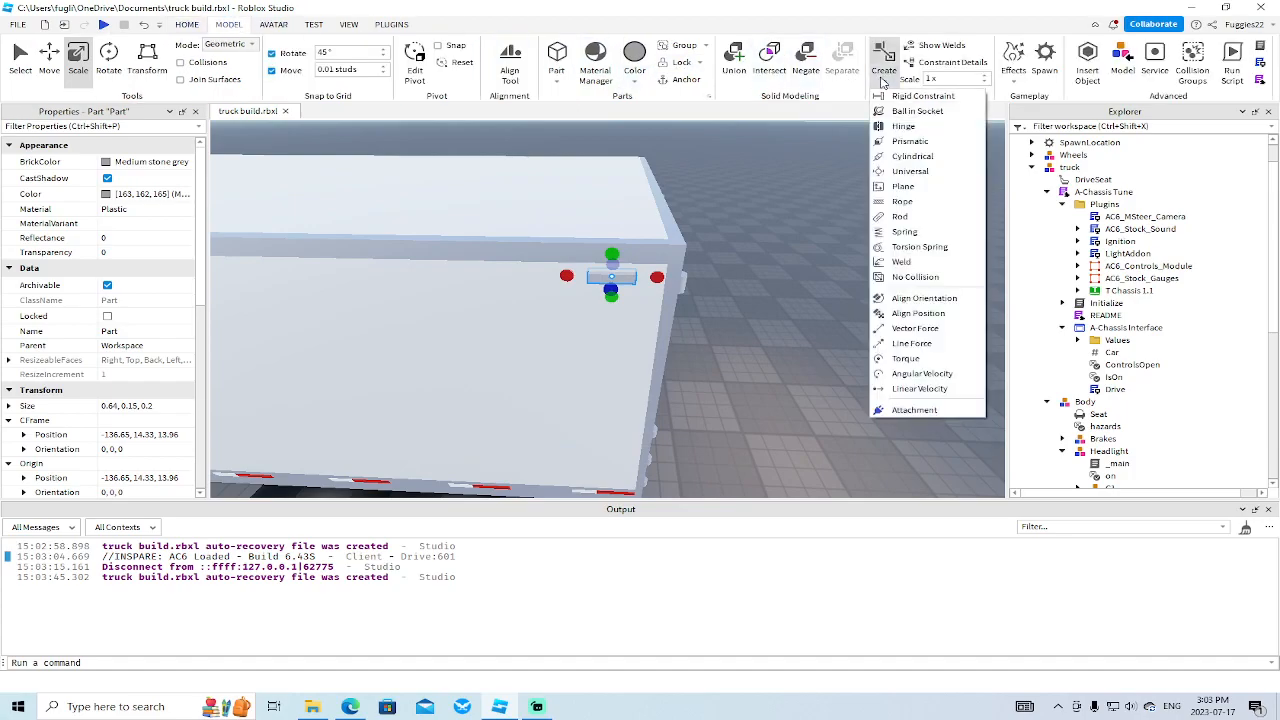
click(900, 263)
click(603, 276)
click(530, 289)
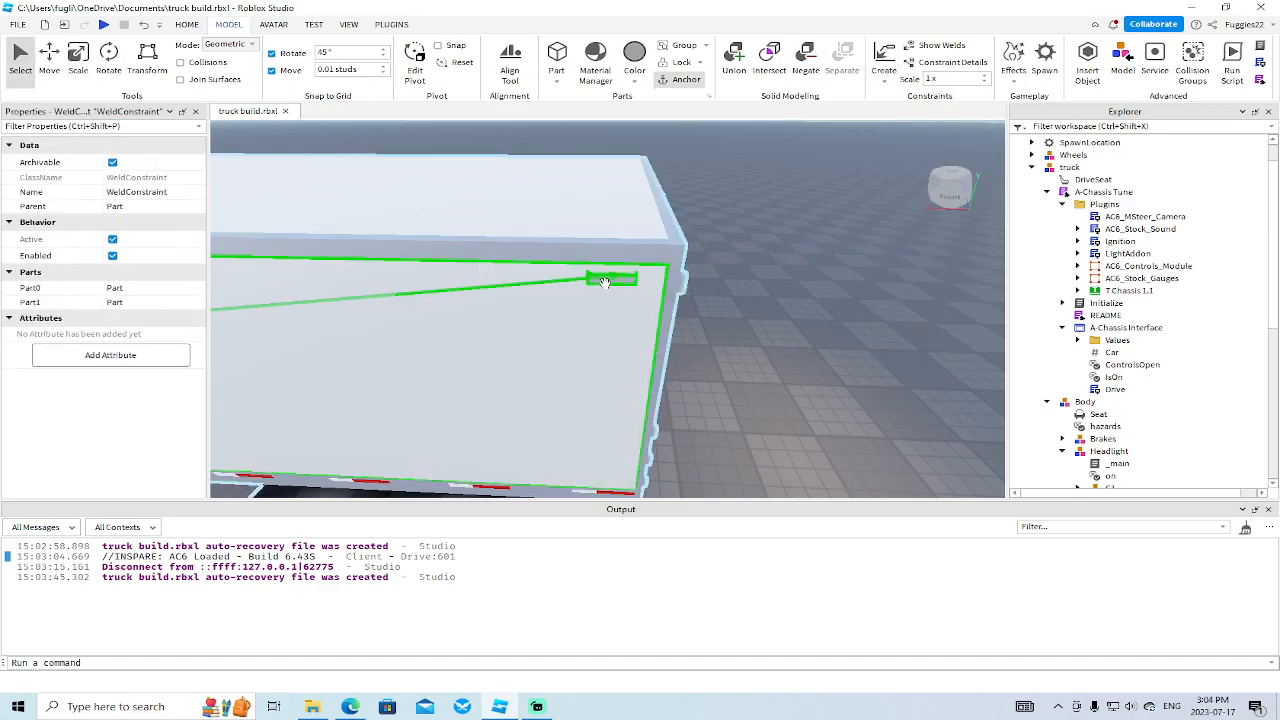
Group the welded light part as a model and collapse the truck in the object tree.
click(604, 280)
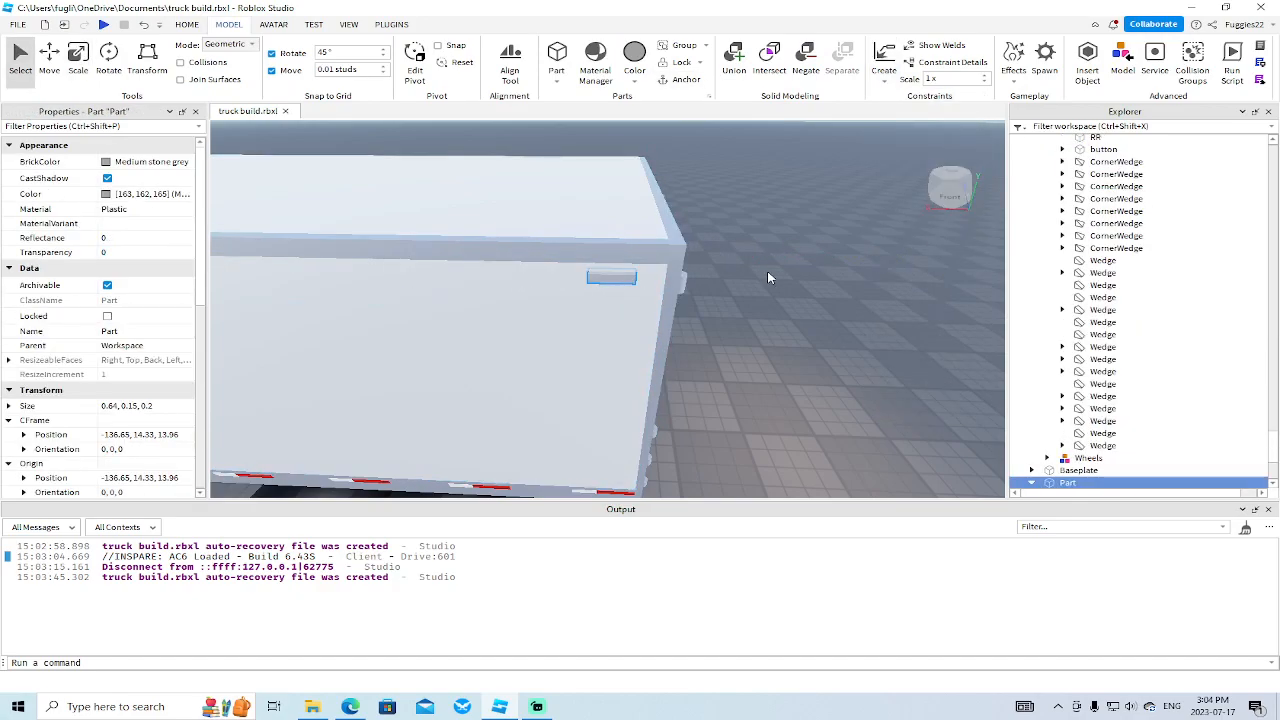
key(ctrl+g)
scroll(1107, 395, down, 3)
scroll(1105, 393, up, 15)
scroll(1105, 394, up, 15)
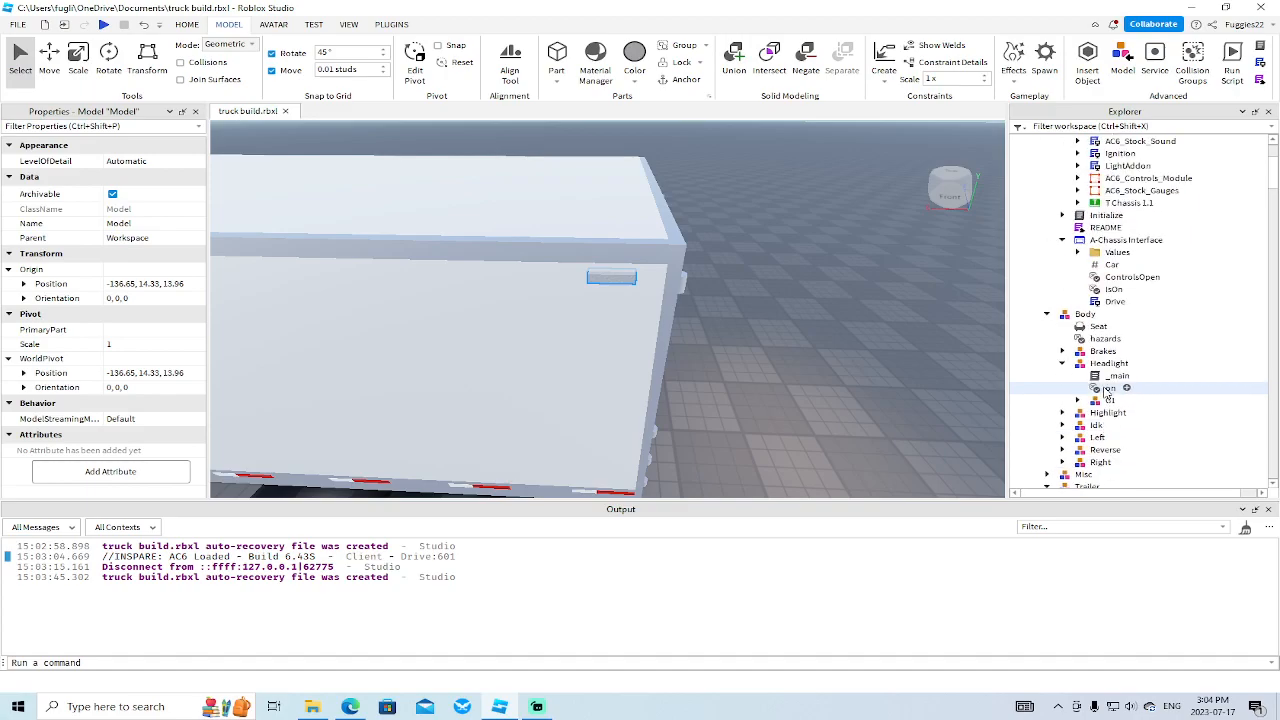
scroll(1105, 394, up, 10)
click(1033, 215)
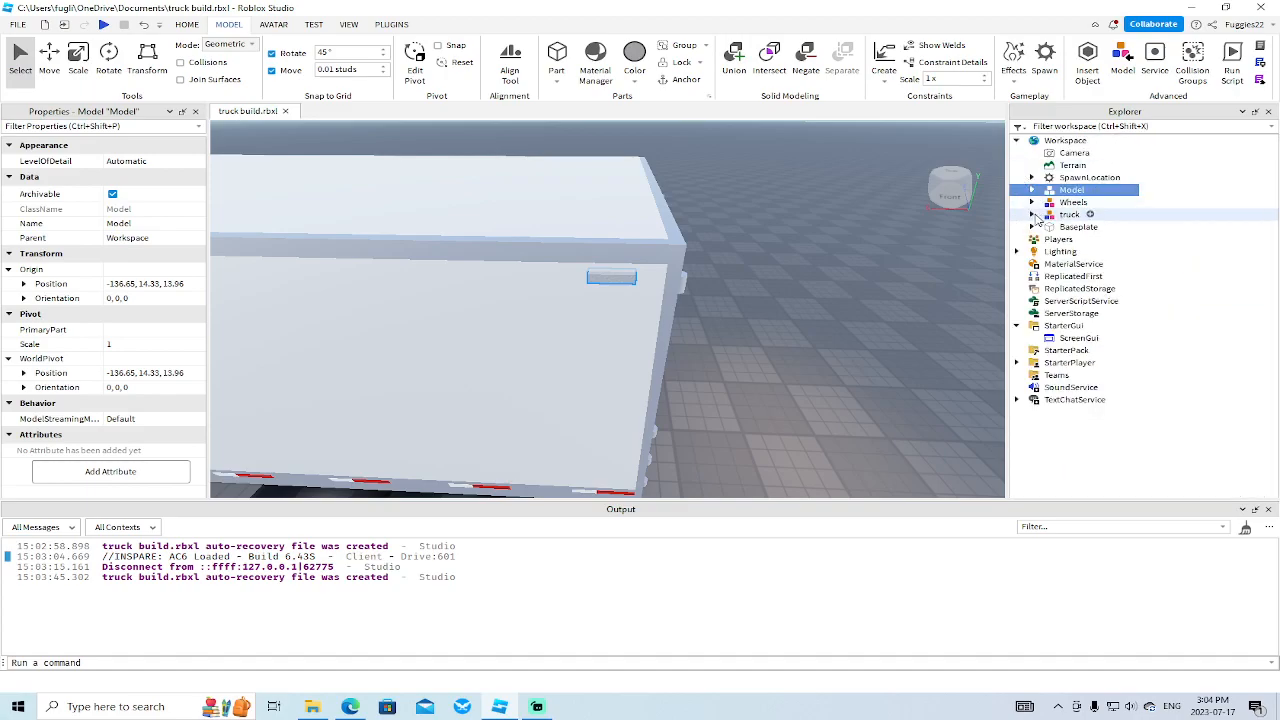
Rename the light part's new model as headlight.
alt+click(611, 279)
click(775, 309)
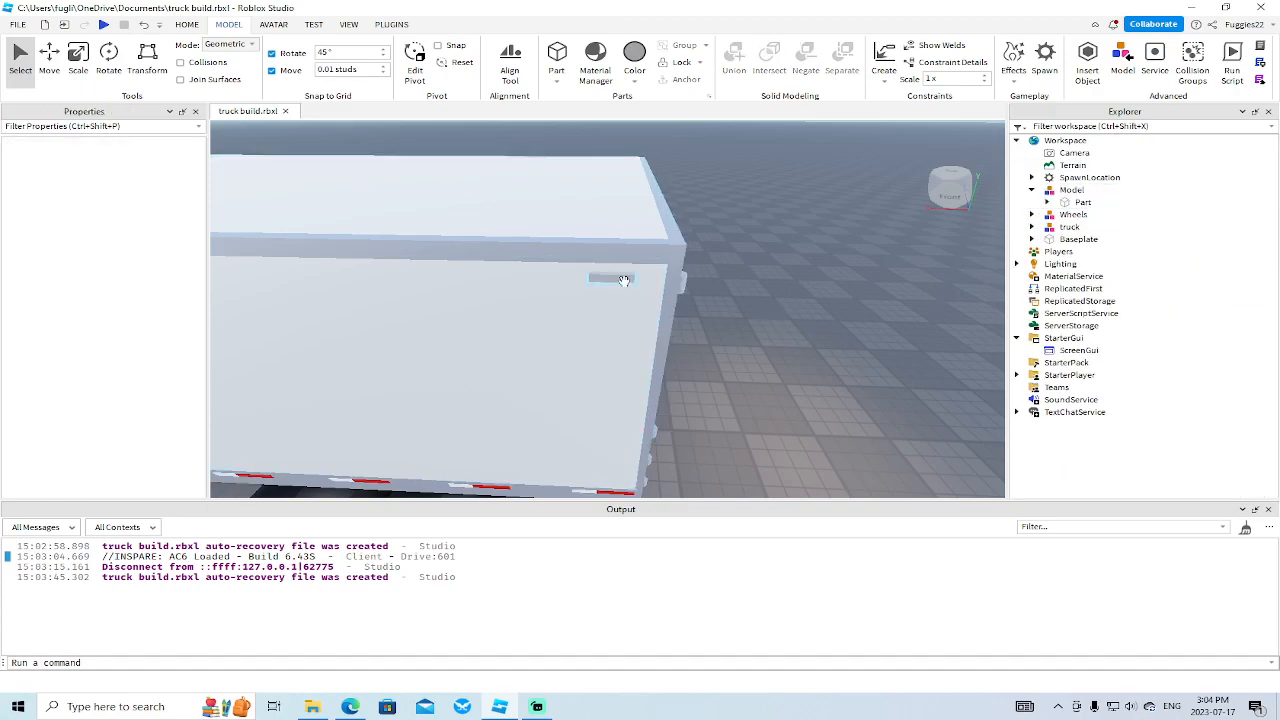
alt+click(623, 280)
right_click(1066, 190)
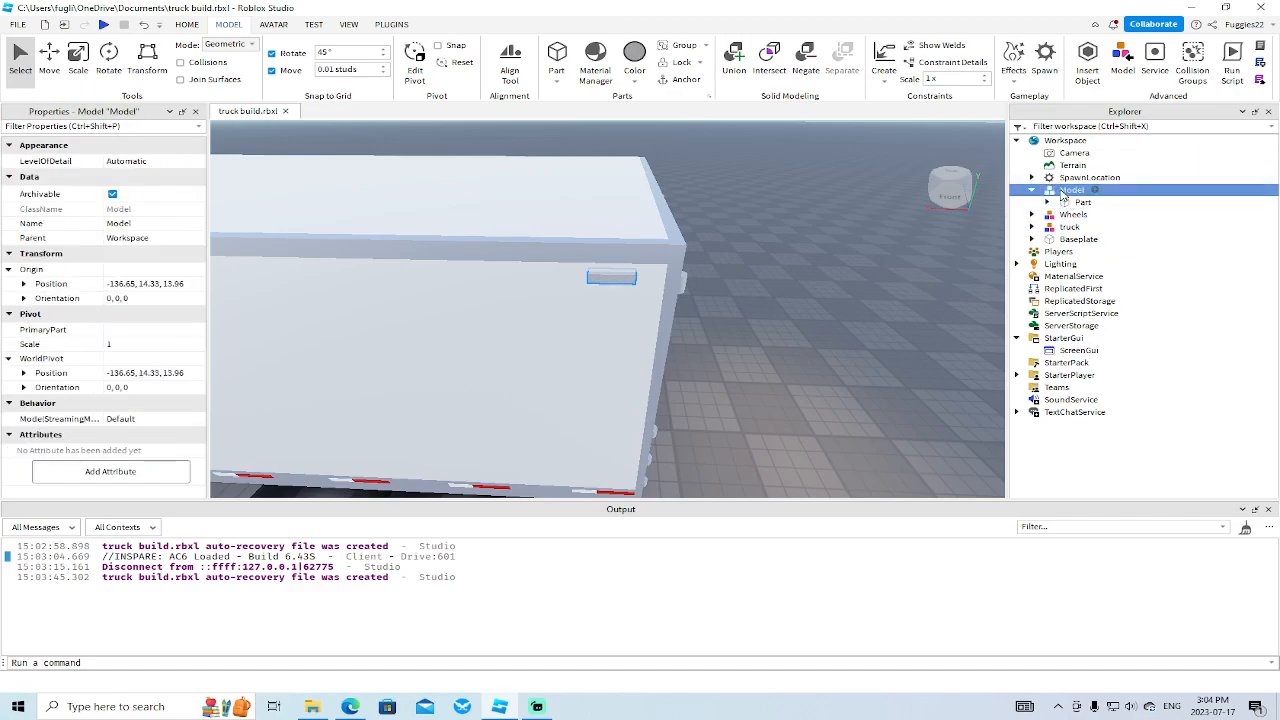
click(1099, 287)
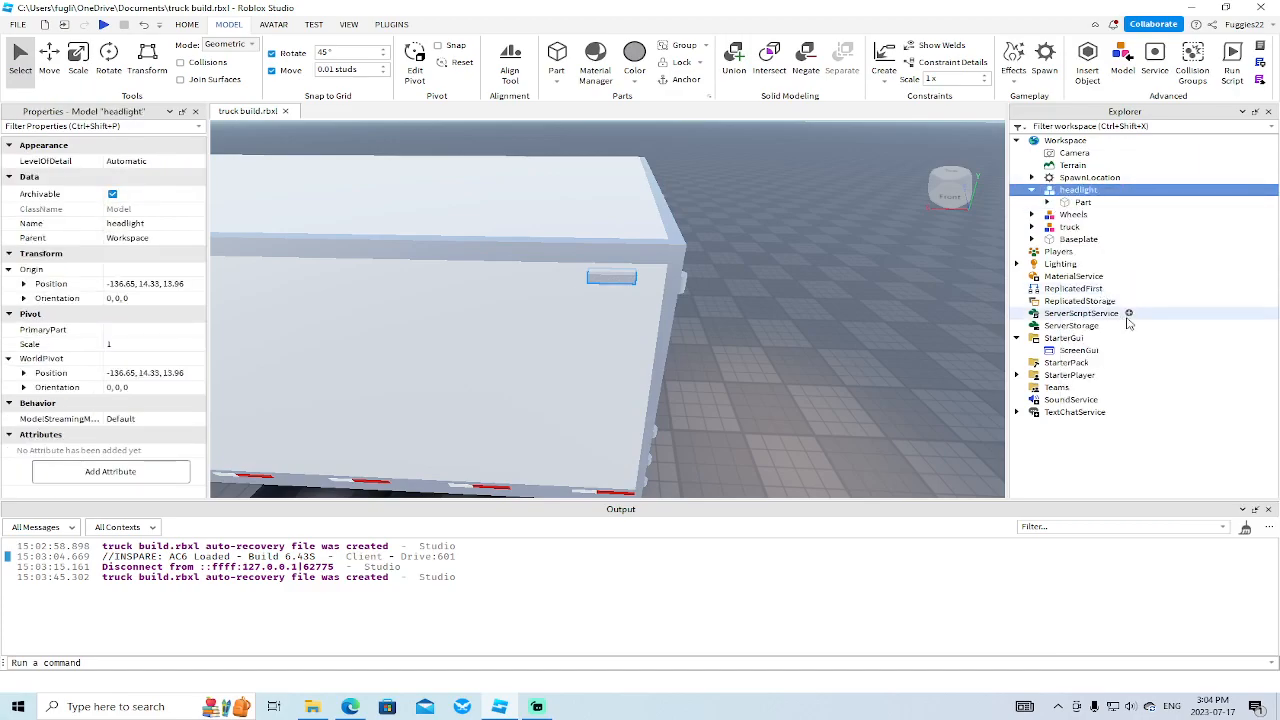
Move the headlight model into the truck's Trailer model, collapsing the A-Chassis Tune, Body and right groups.
click(1032, 227)
click(1047, 251)
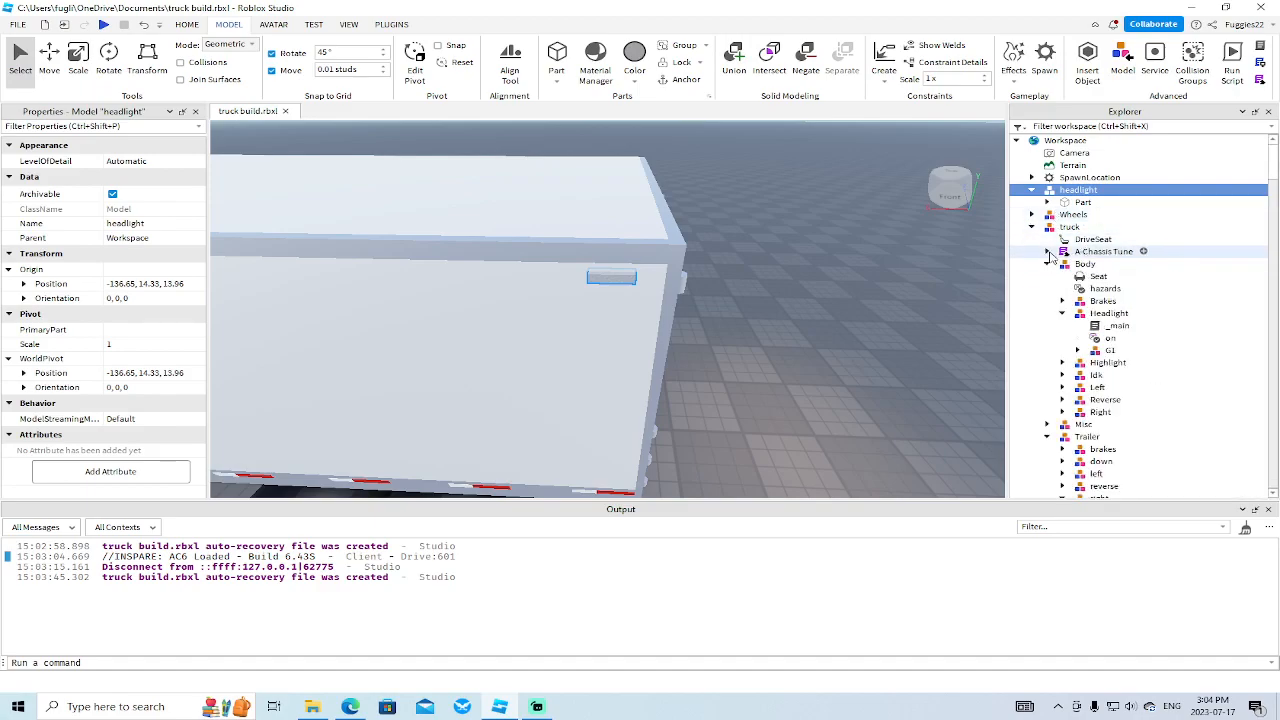
click(1047, 263)
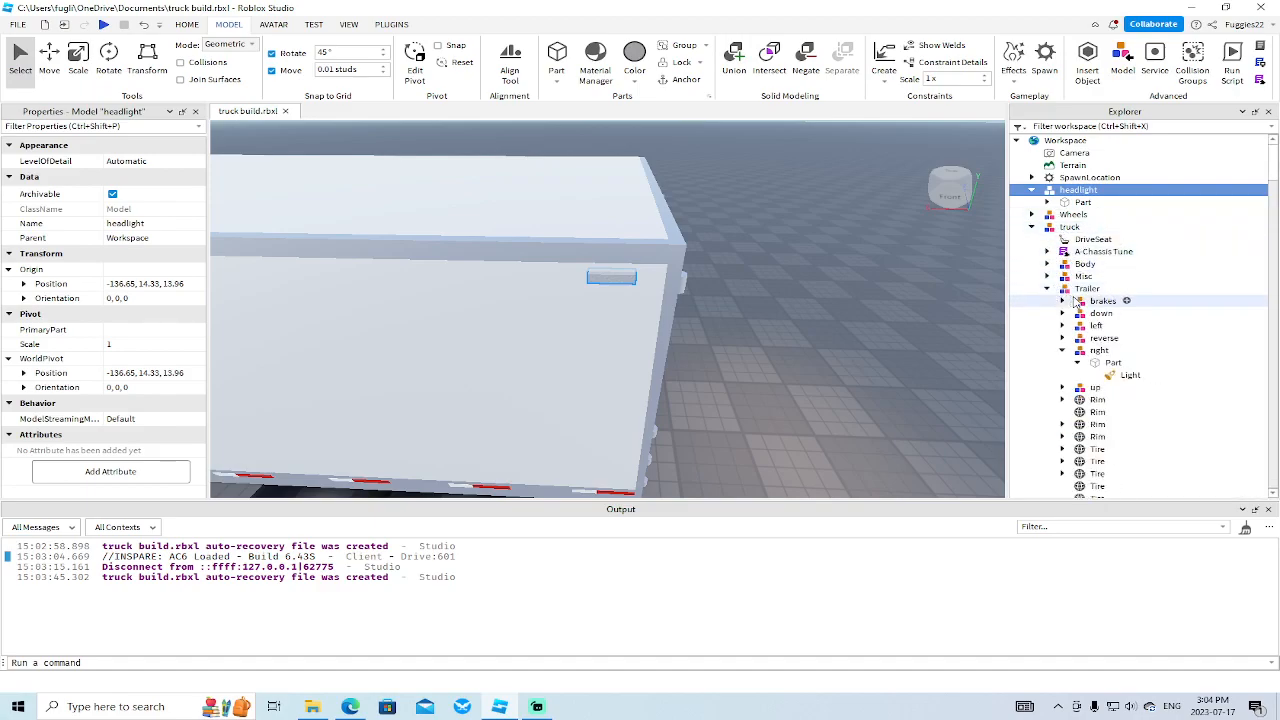
click(1062, 350)
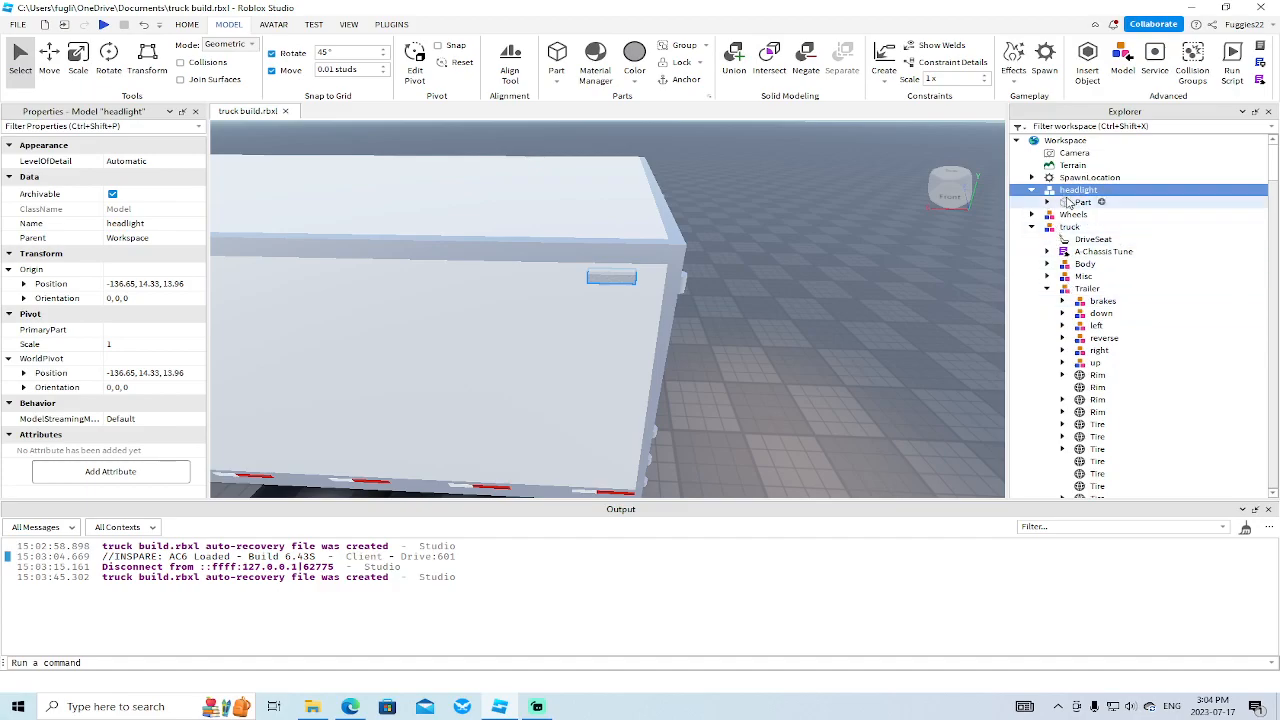
drag(1066, 190, 1082, 290)
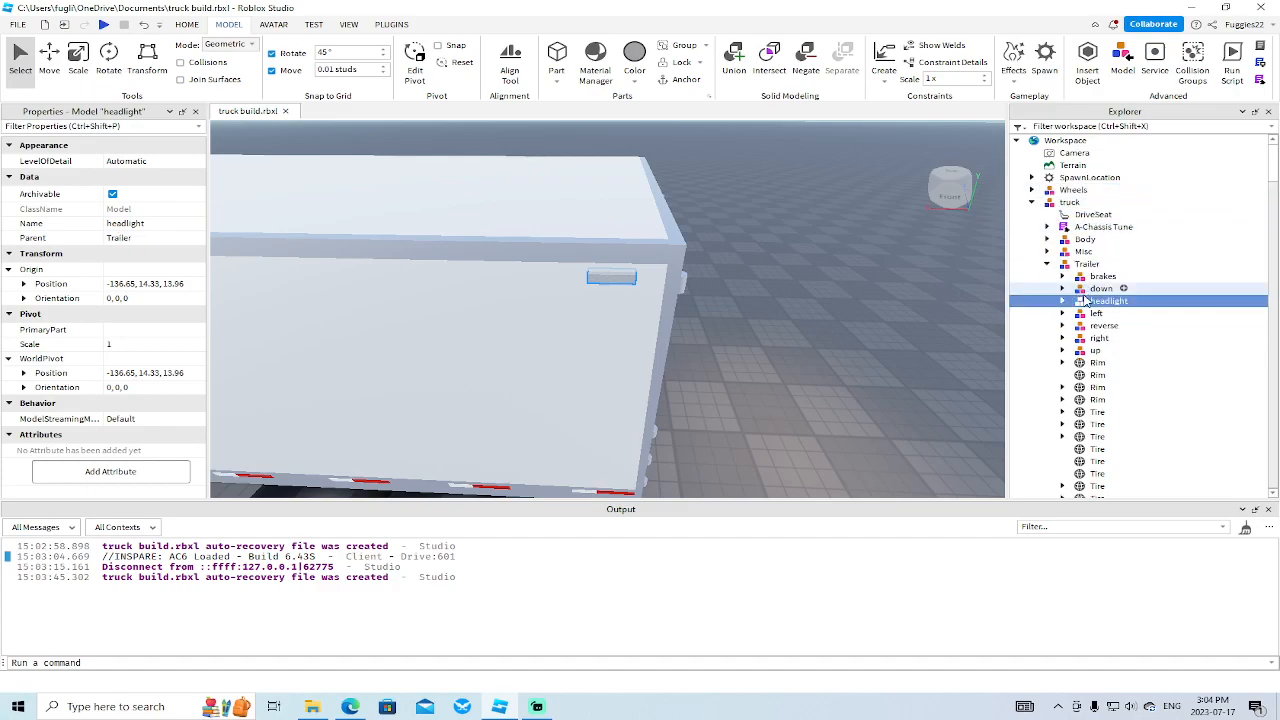
Insert a SurfaceLight object into the part of the Trailer's headlight model.
click(1110, 313)
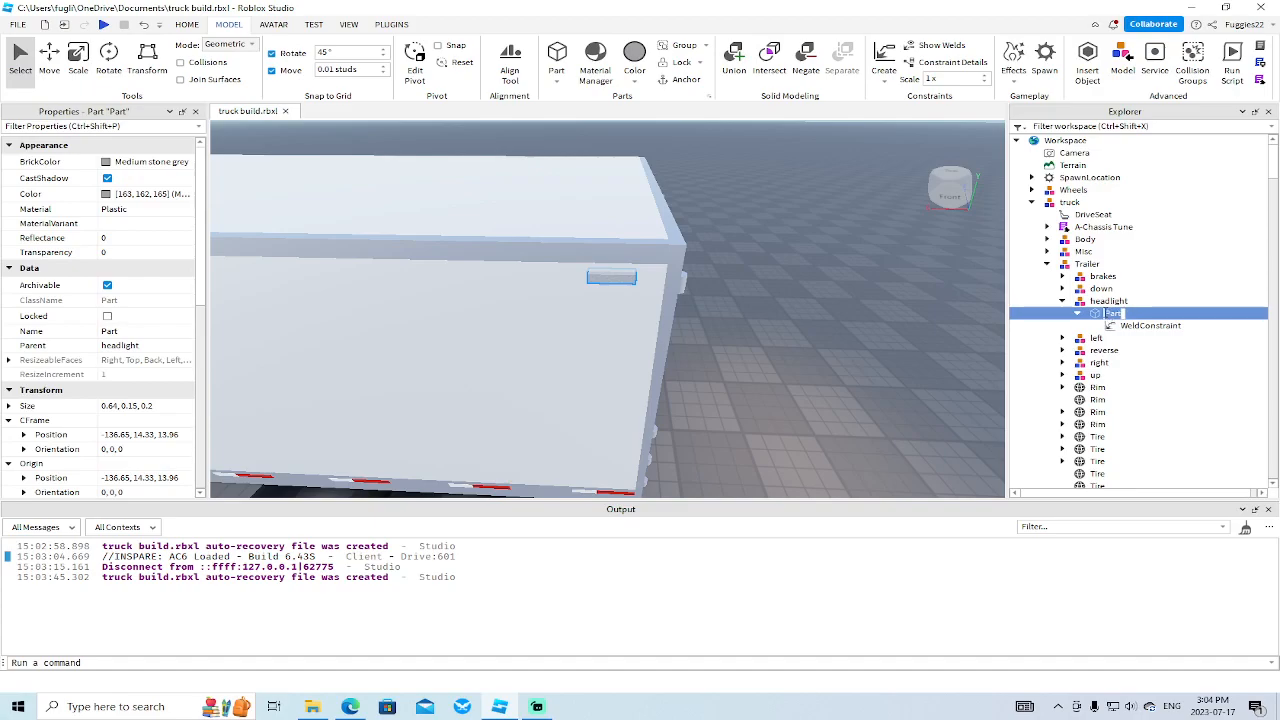
right_click(1098, 318)
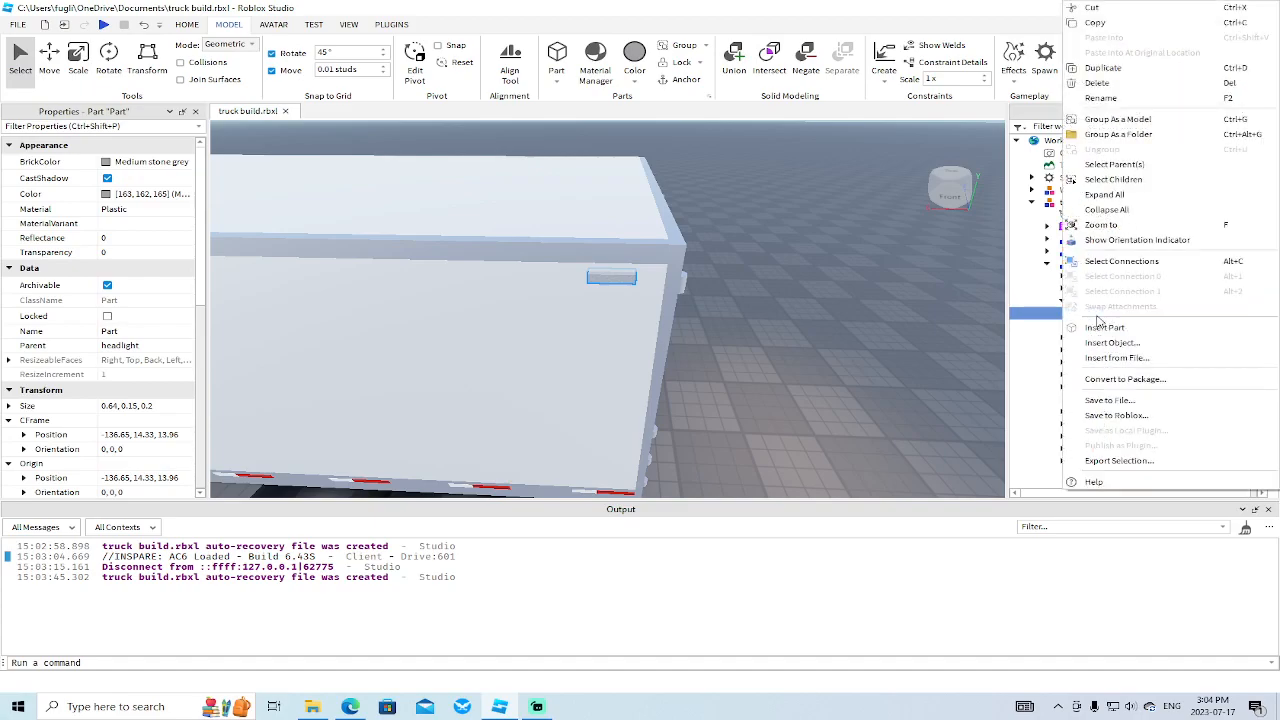
click(1110, 343)
text(light)
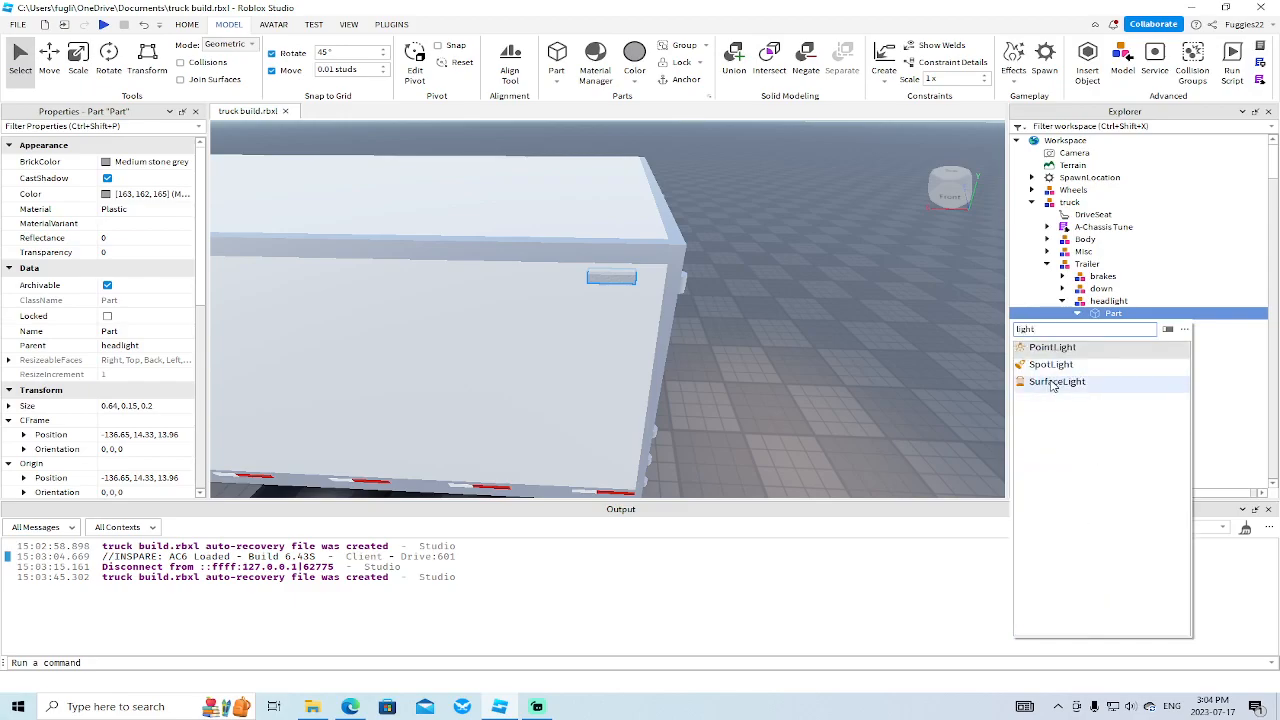
click(1068, 381)
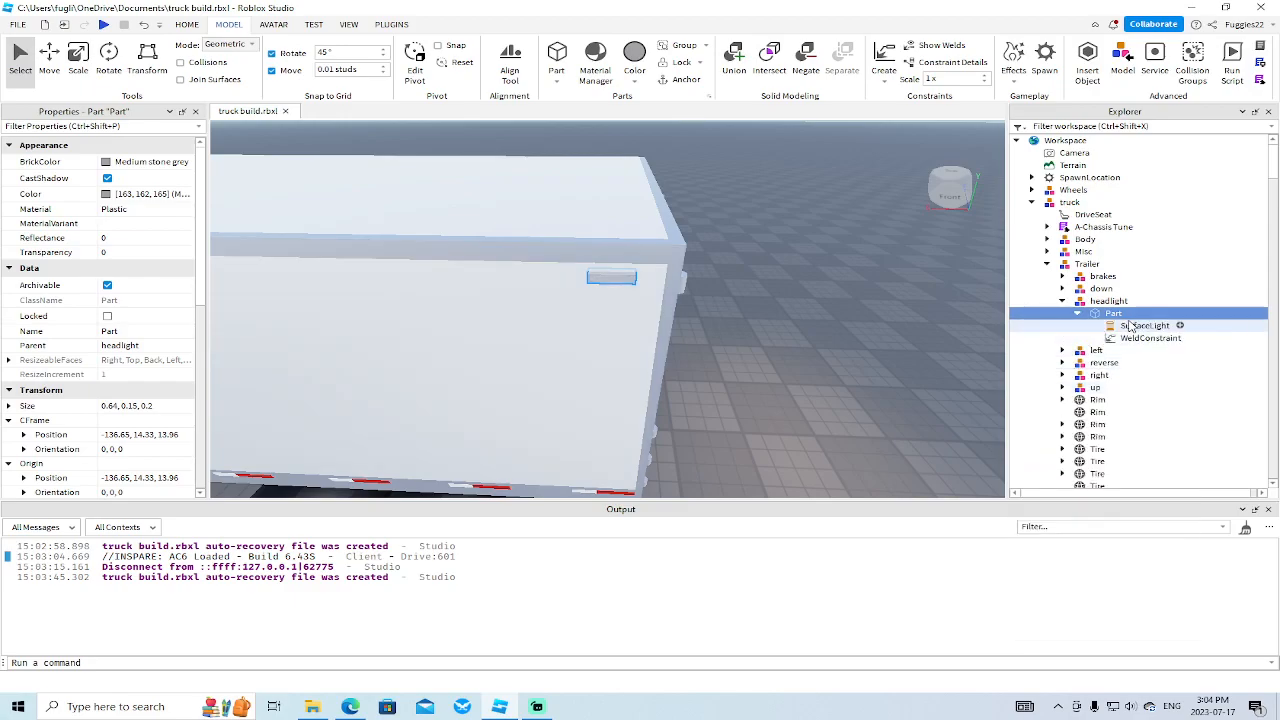
Set the SurfaceLight's brightness to 0 and its range to 0.
click(1140, 326)
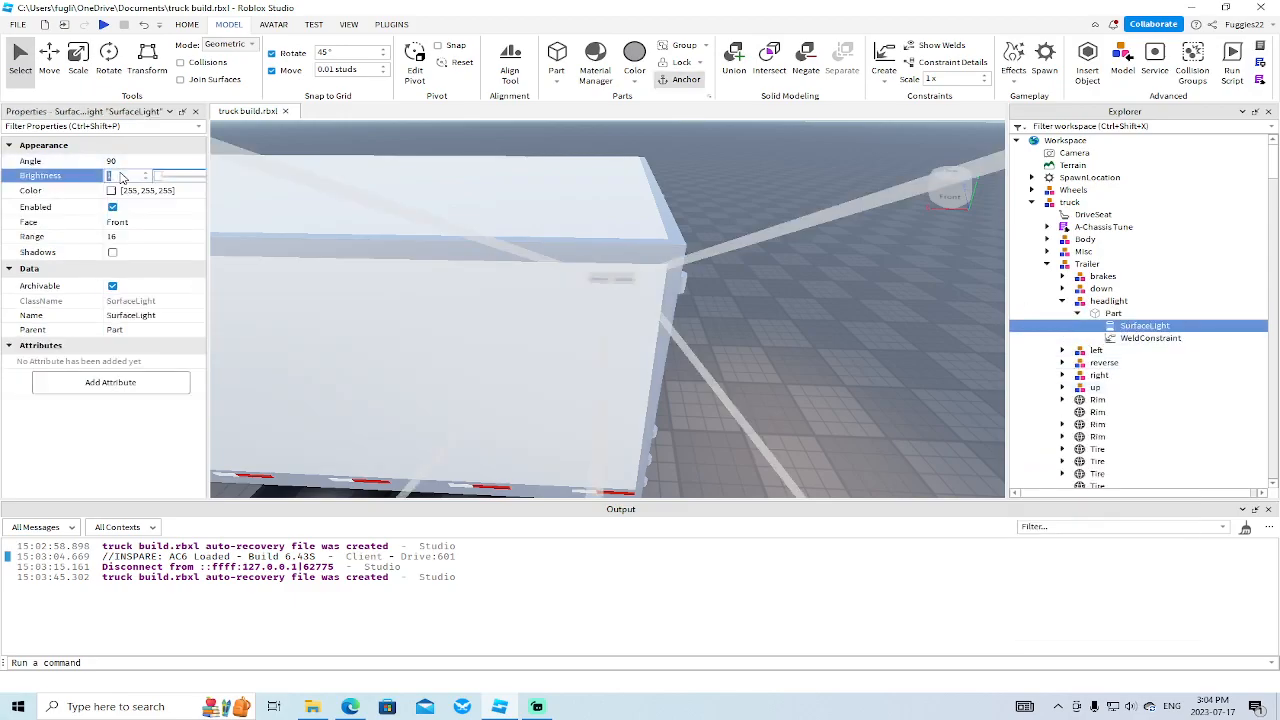
text(0)
click(141, 237)
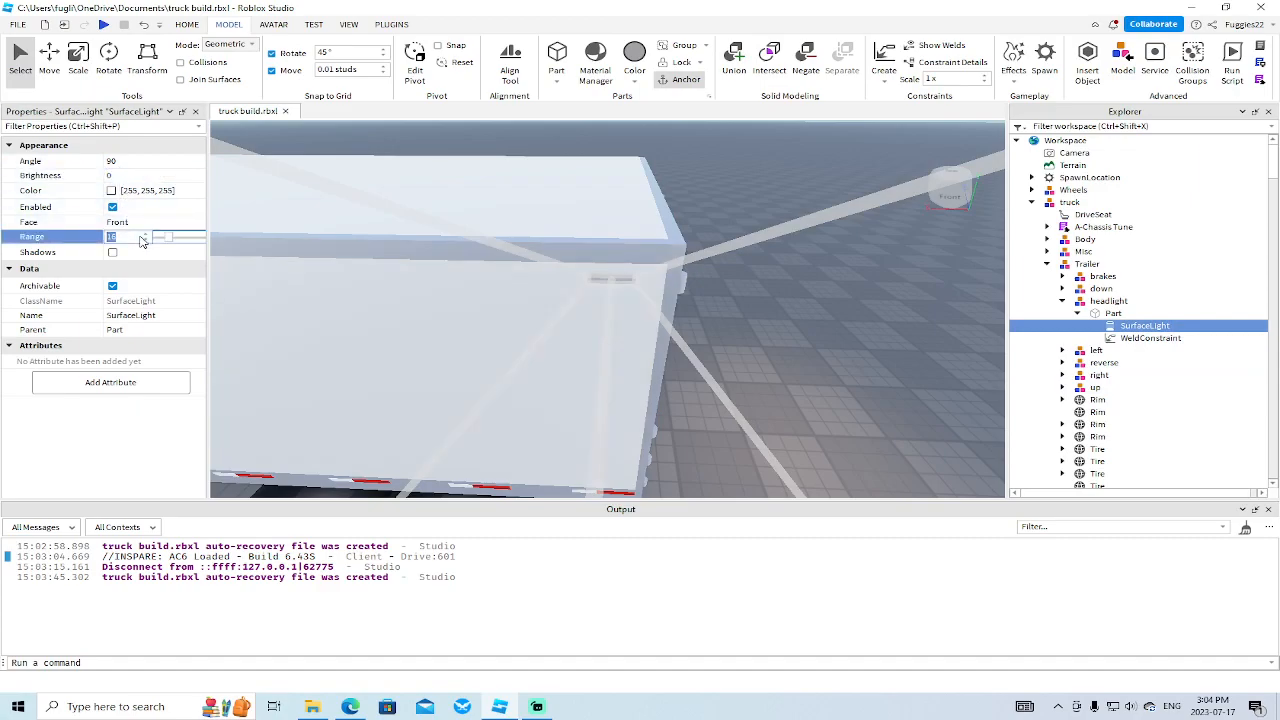
text(0)
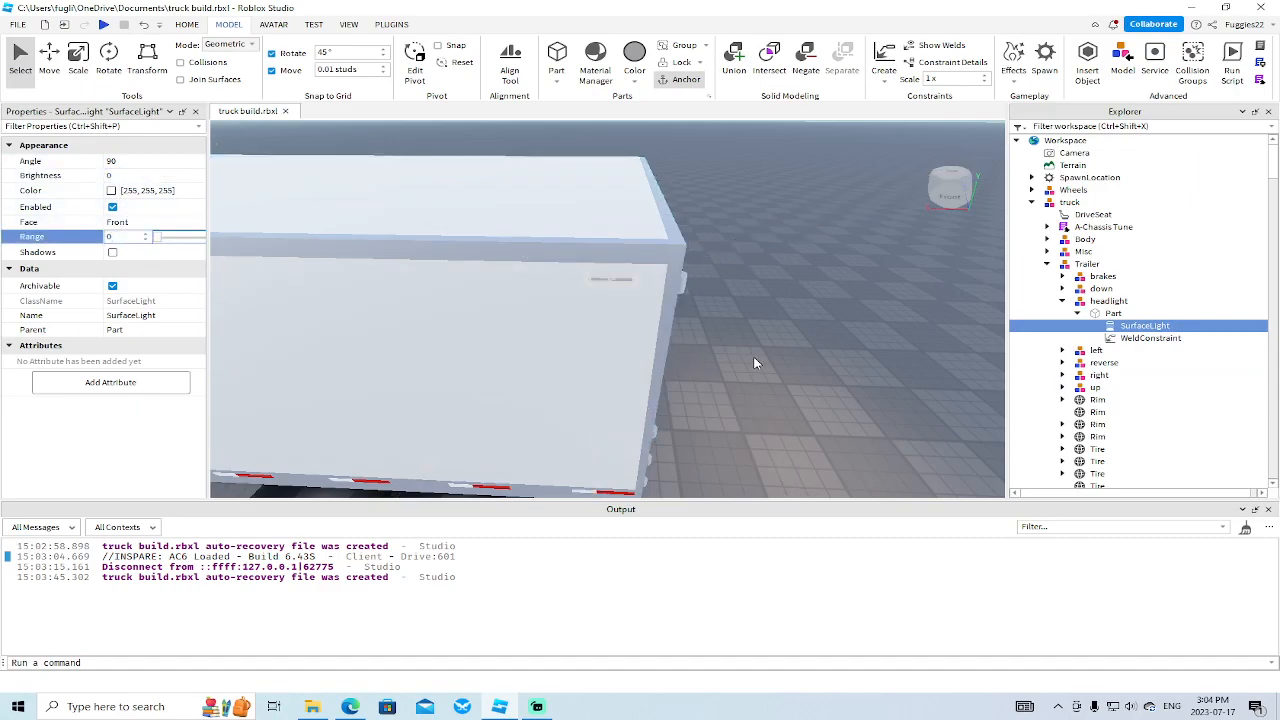
Change the headlight part's BrickColor to New Yeller.
click(1113, 313)
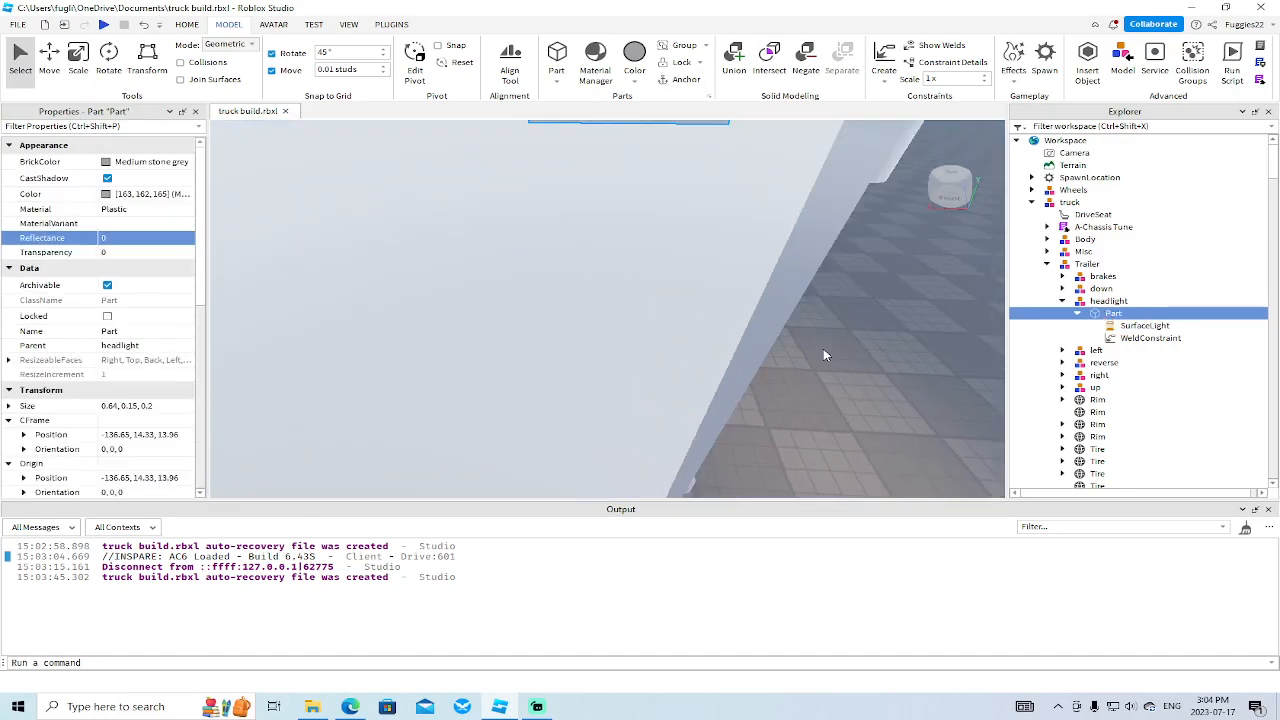
right_drag(822, 352, 812, 354)
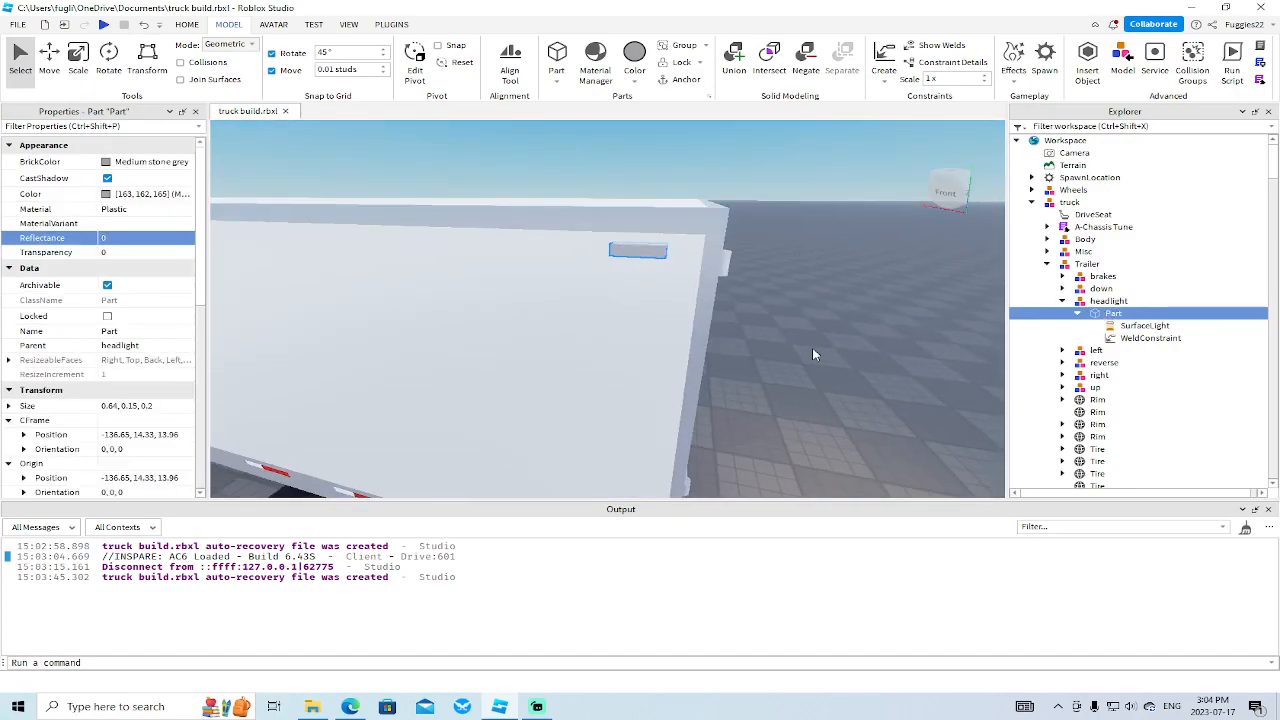
click(108, 164)
click(64, 246)
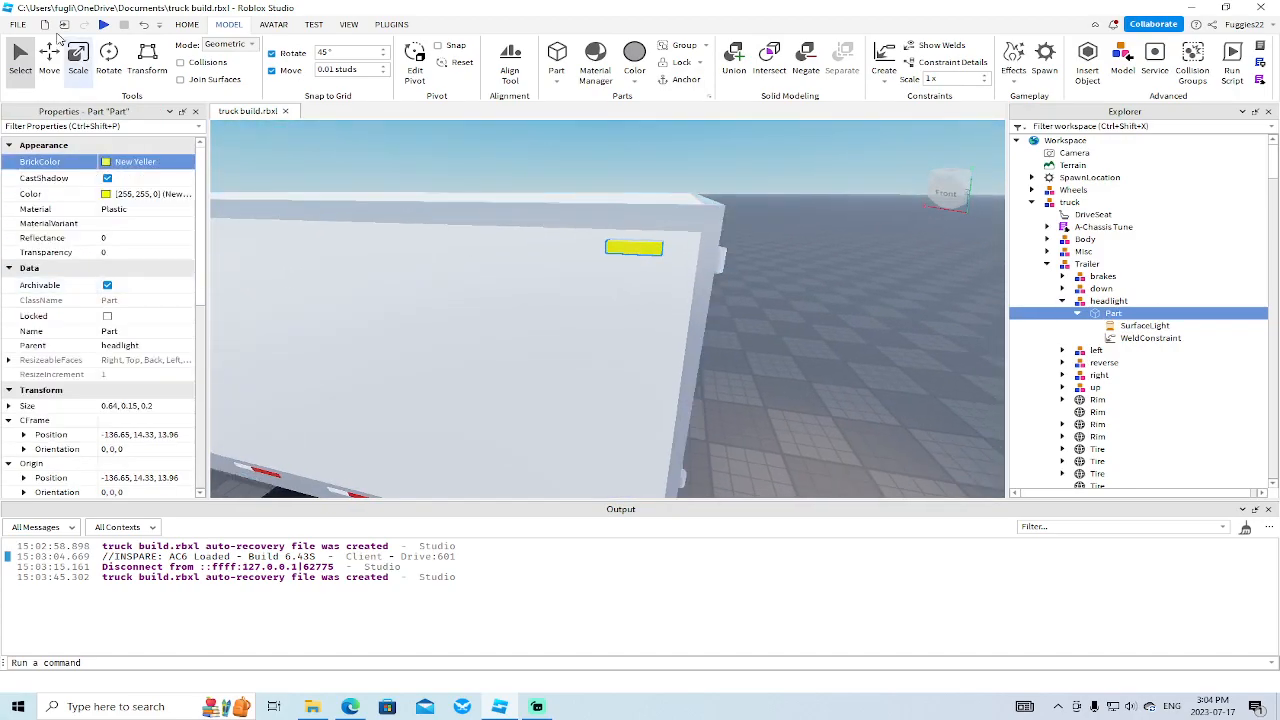
Duplicate the yellow light part and move the copy about 1.14 studs along the trailer's side away from the rear corner.
click(49, 58)
scroll(343, 134, down, 4)
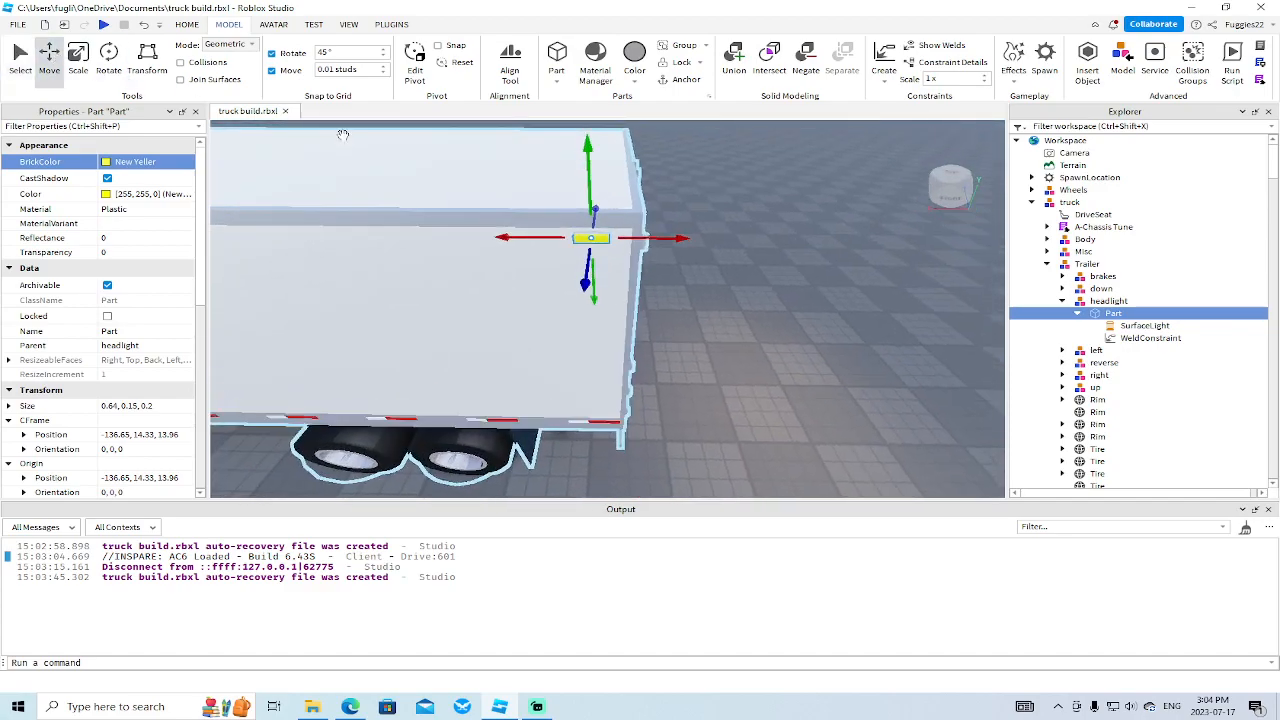
right_click(500, 238)
click(548, 337)
drag(492, 238, 430, 238)
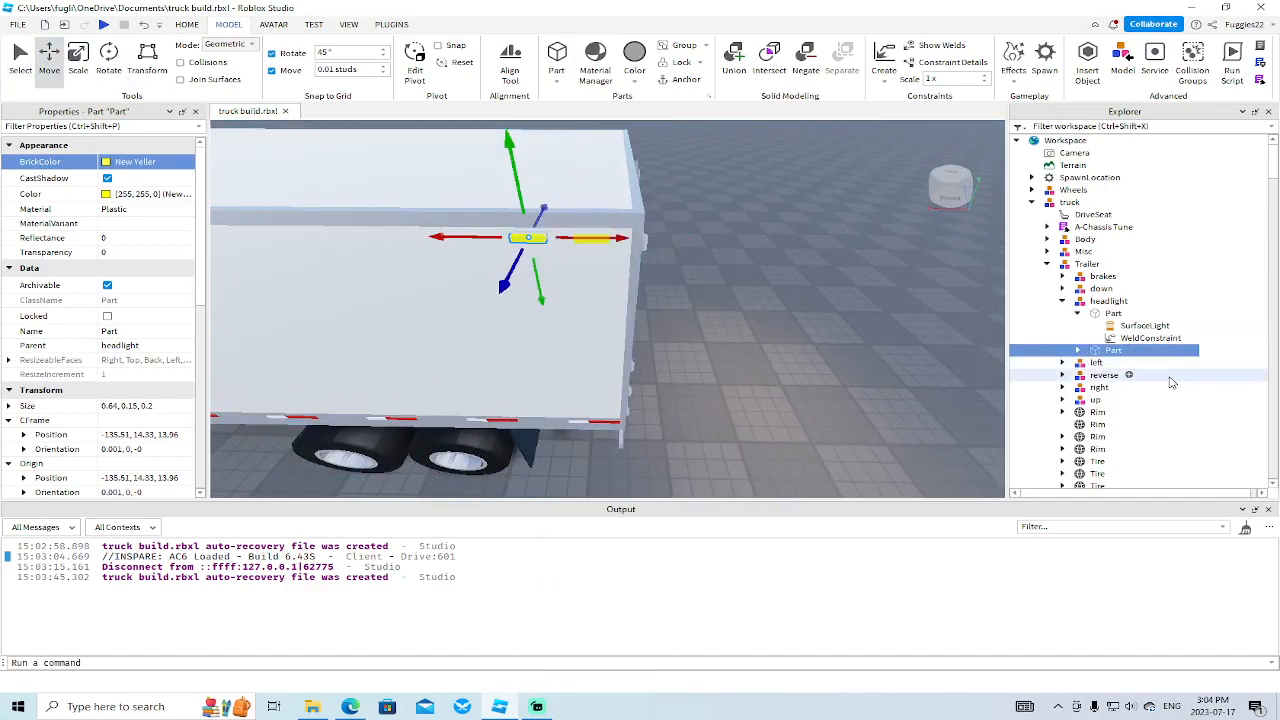
click(1078, 313)
Duplicate the yellow light part three times, spacing the copies evenly along the trailer's side toward the front to form a row of five.
right_drag(677, 280, 654, 274)
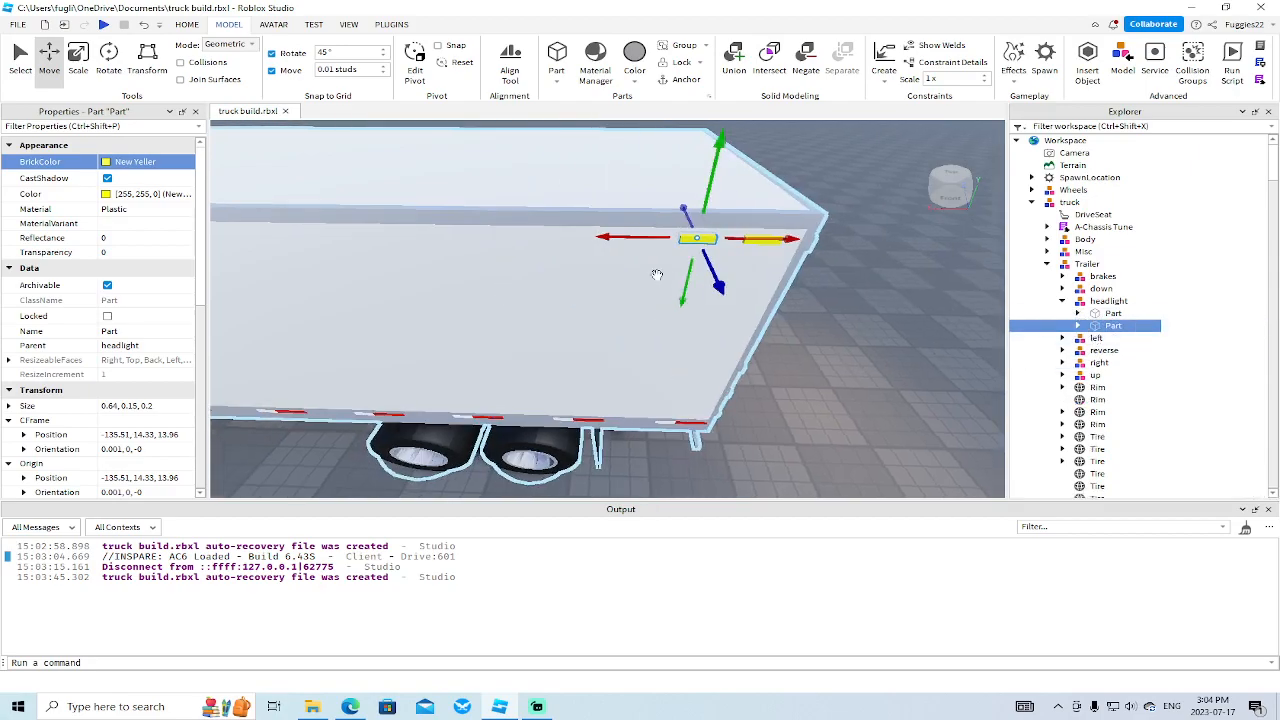
right_click(606, 239)
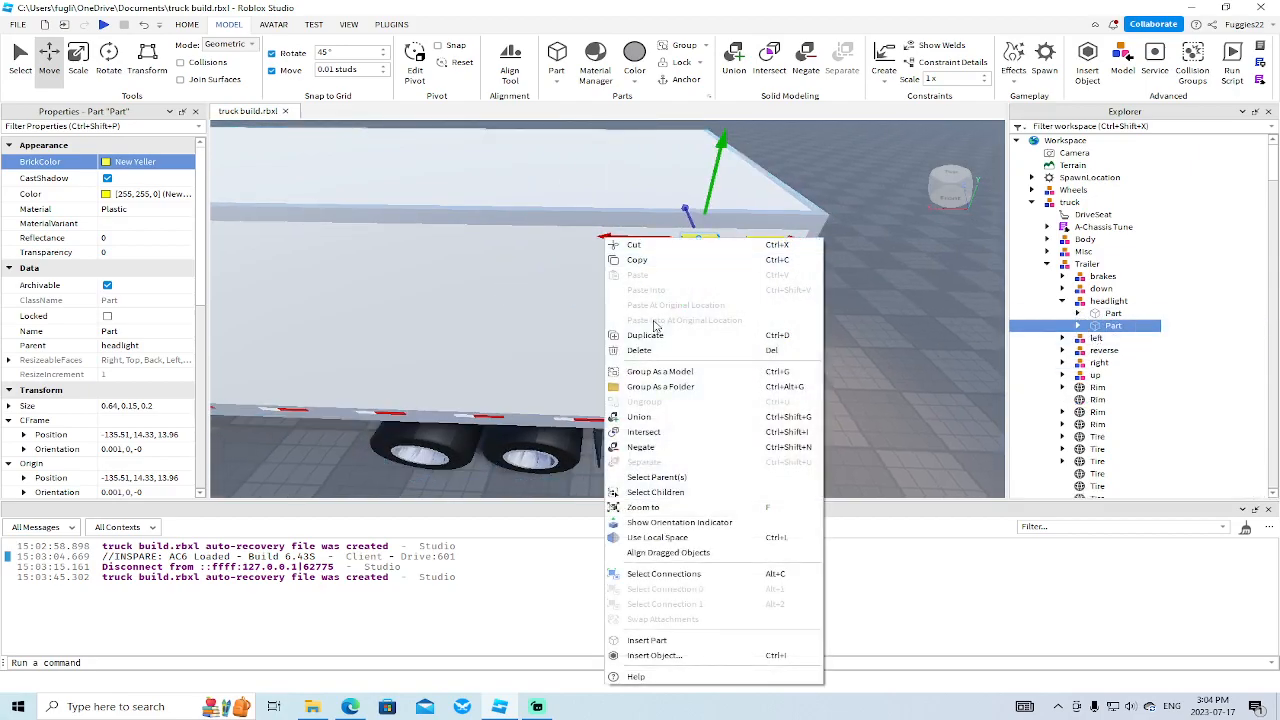
click(645, 335)
drag(597, 238, 436, 236)
right_click(530, 240)
click(570, 337)
right_click(494, 236)
click(533, 331)
Select all five yellow headlight parts, duplicate them, and move the copies forward to extend the row to ten evenly spaced lights.
shift+click(1110, 326)
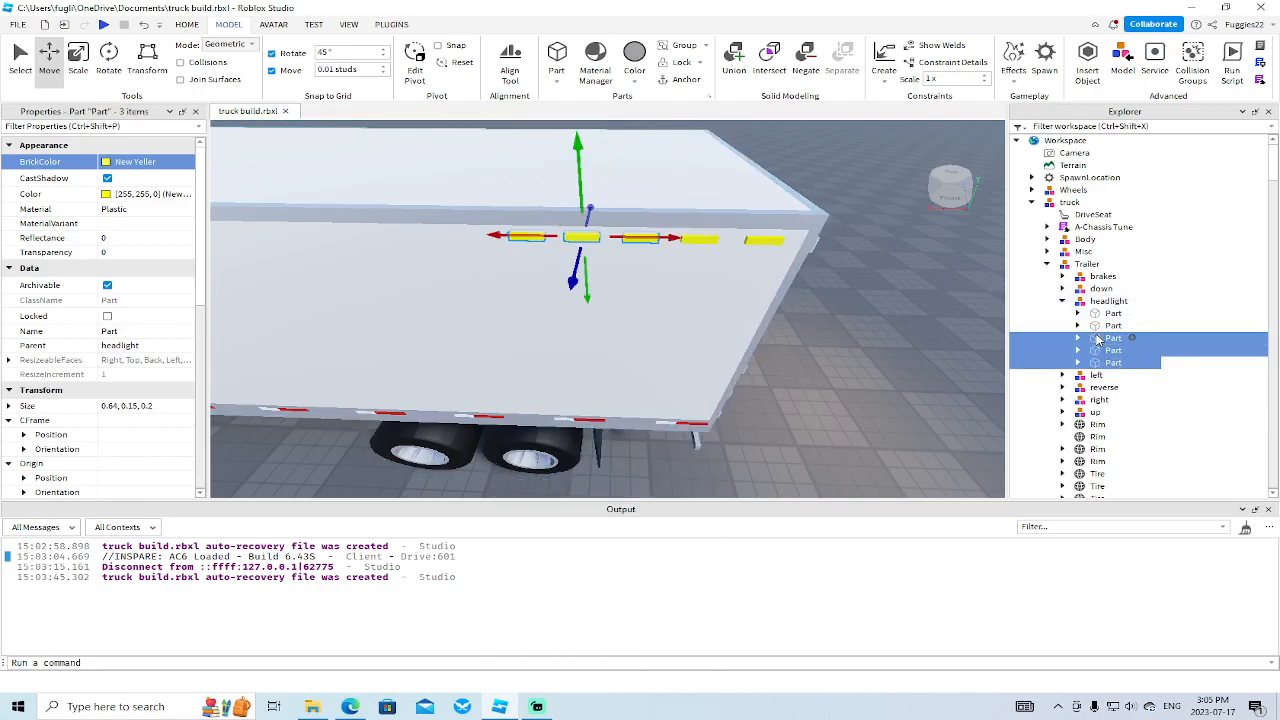
right_click(545, 240)
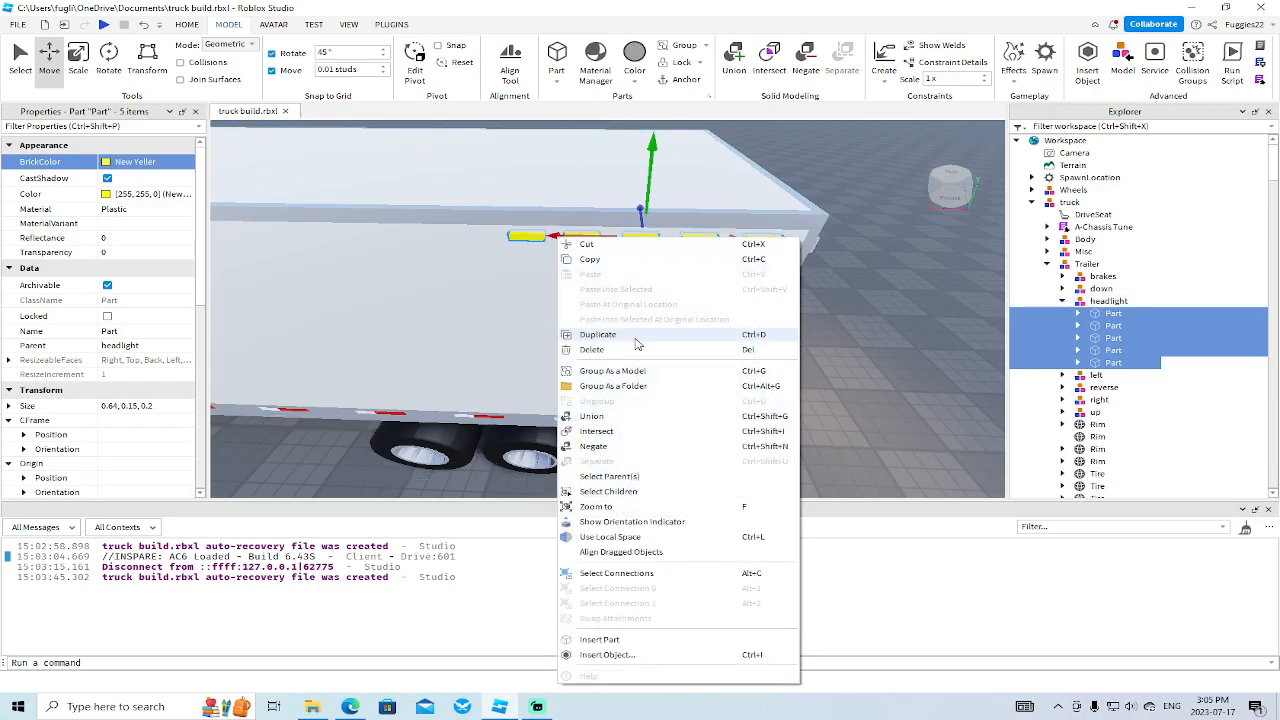
click(580, 334)
key(a)
drag(547, 238, 420, 236)
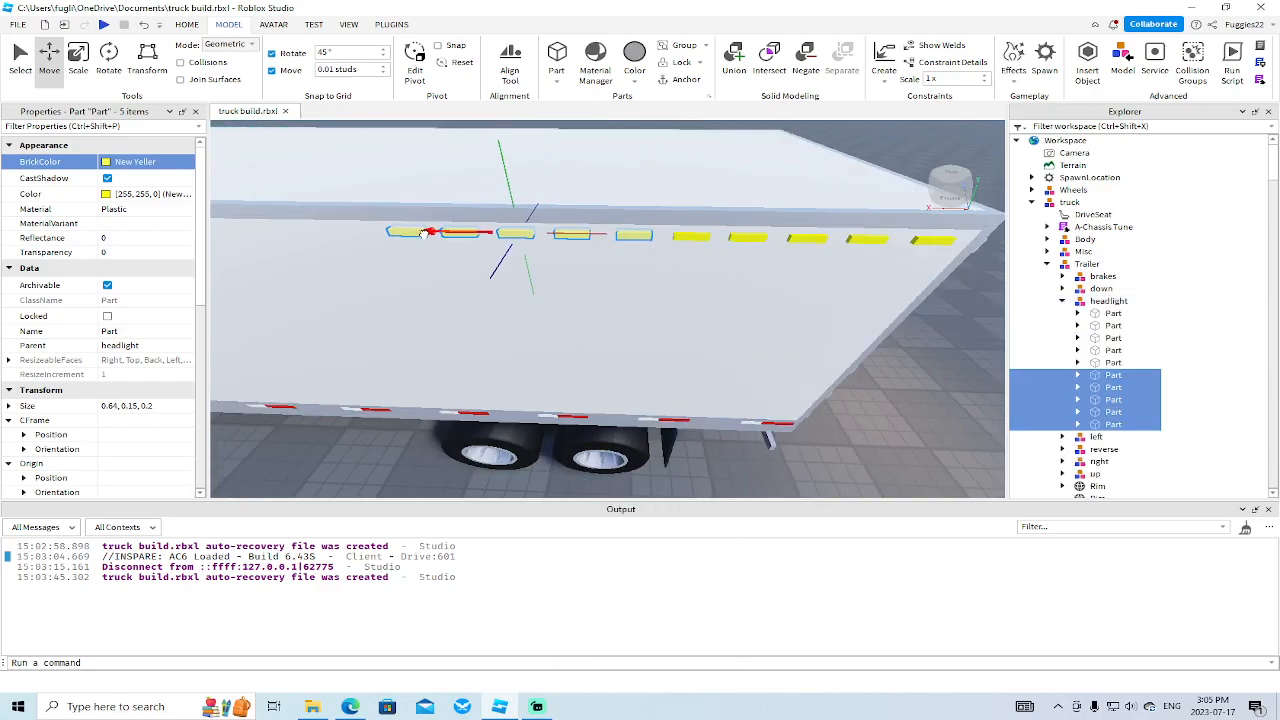
Duplicate the five newest light parts and move the copies forward to extend the row to fifteen lights.
key(a)
right_click(865, 234)
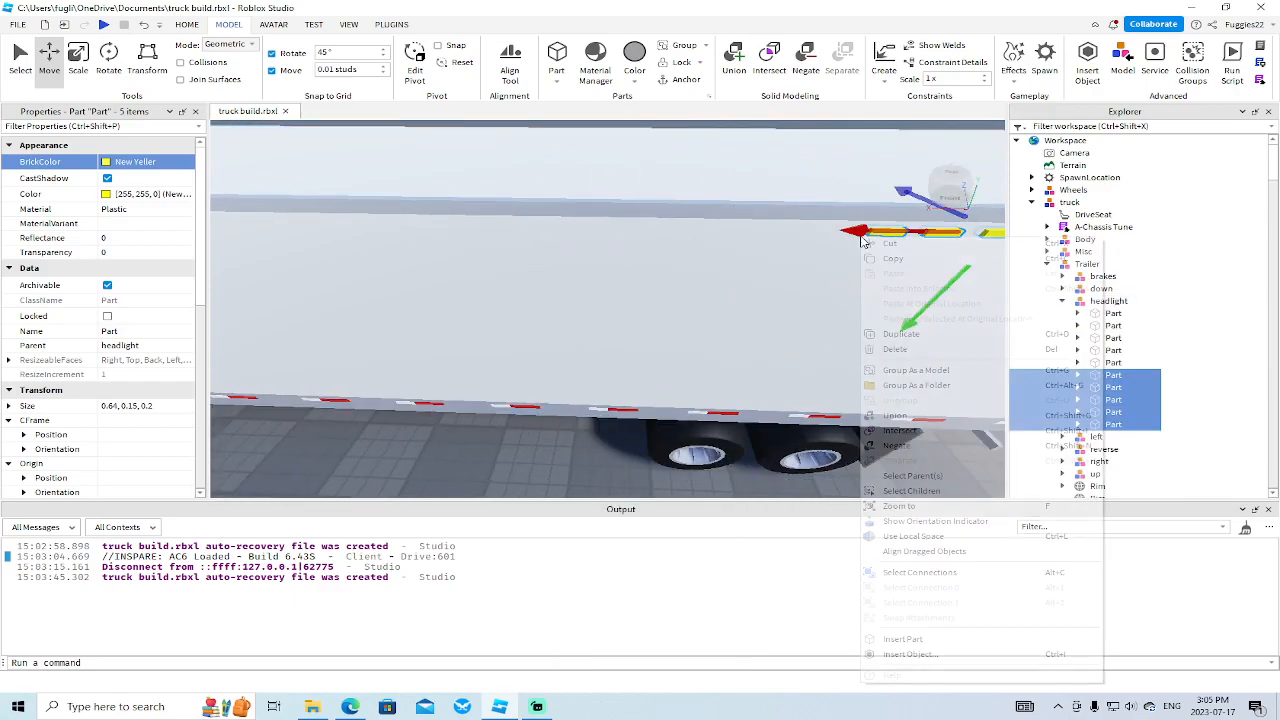
click(895, 335)
drag(862, 231, 622, 226)
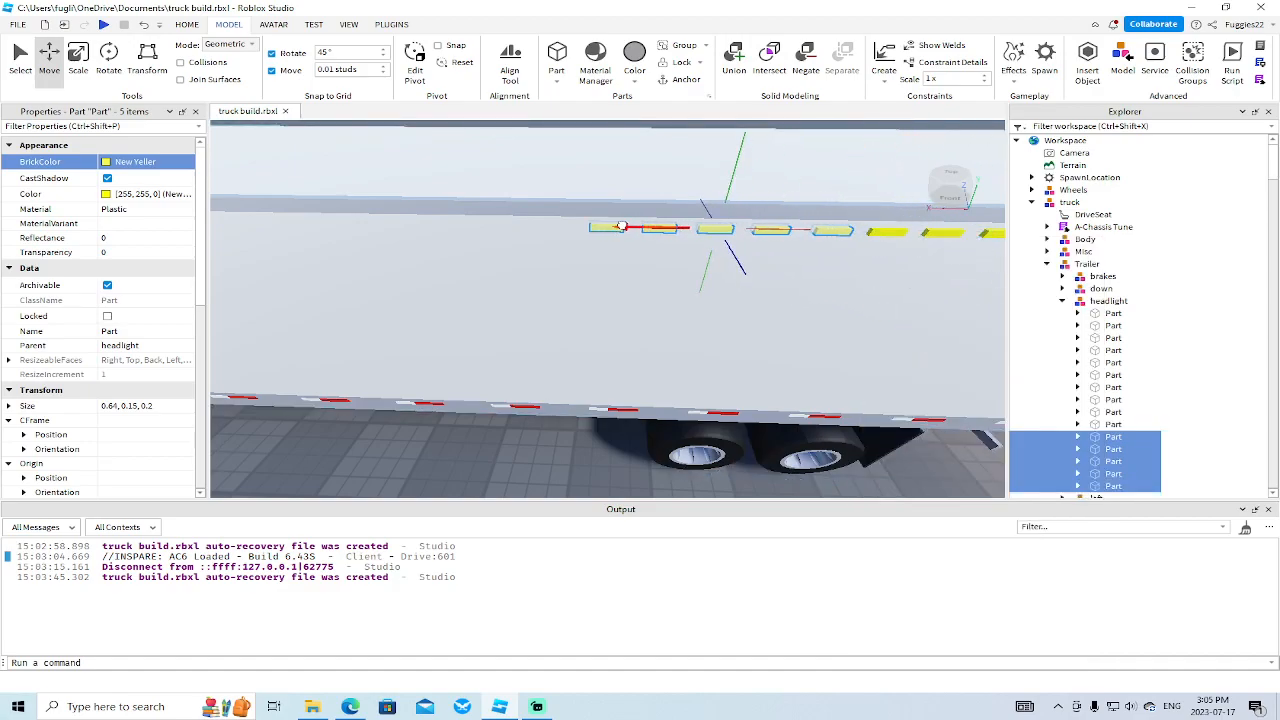
Select all 15 headlight parts, duplicate them, and move the copies along the trailer's side in front of the existing row.
scroll(621, 230, down, 3)
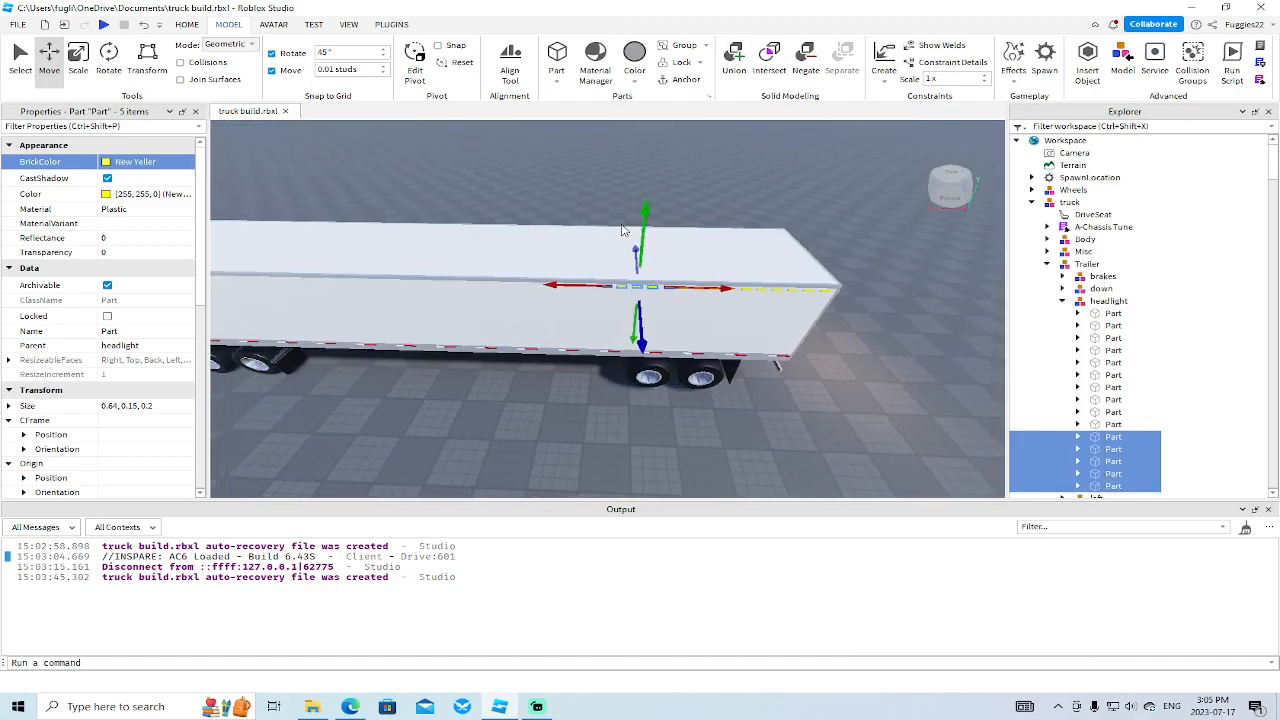
key(d)
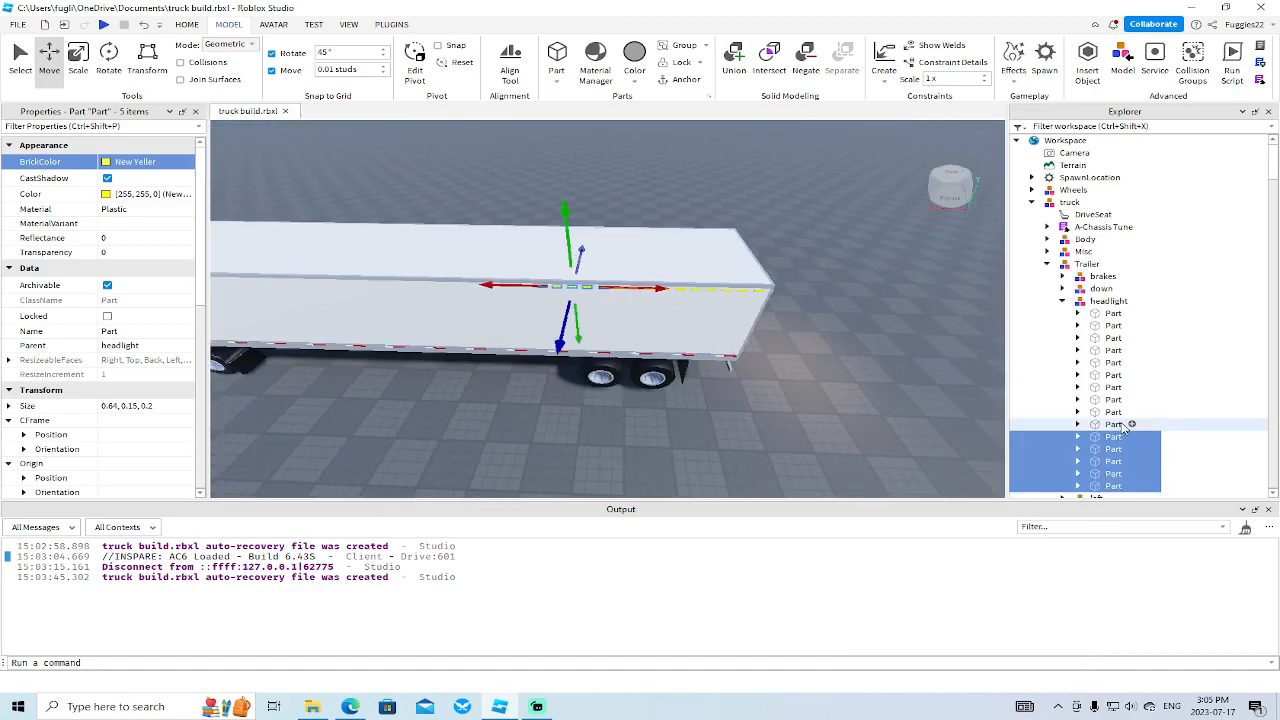
click(1100, 485)
shift+click(1100, 313)
scroll(692, 284, up, 5)
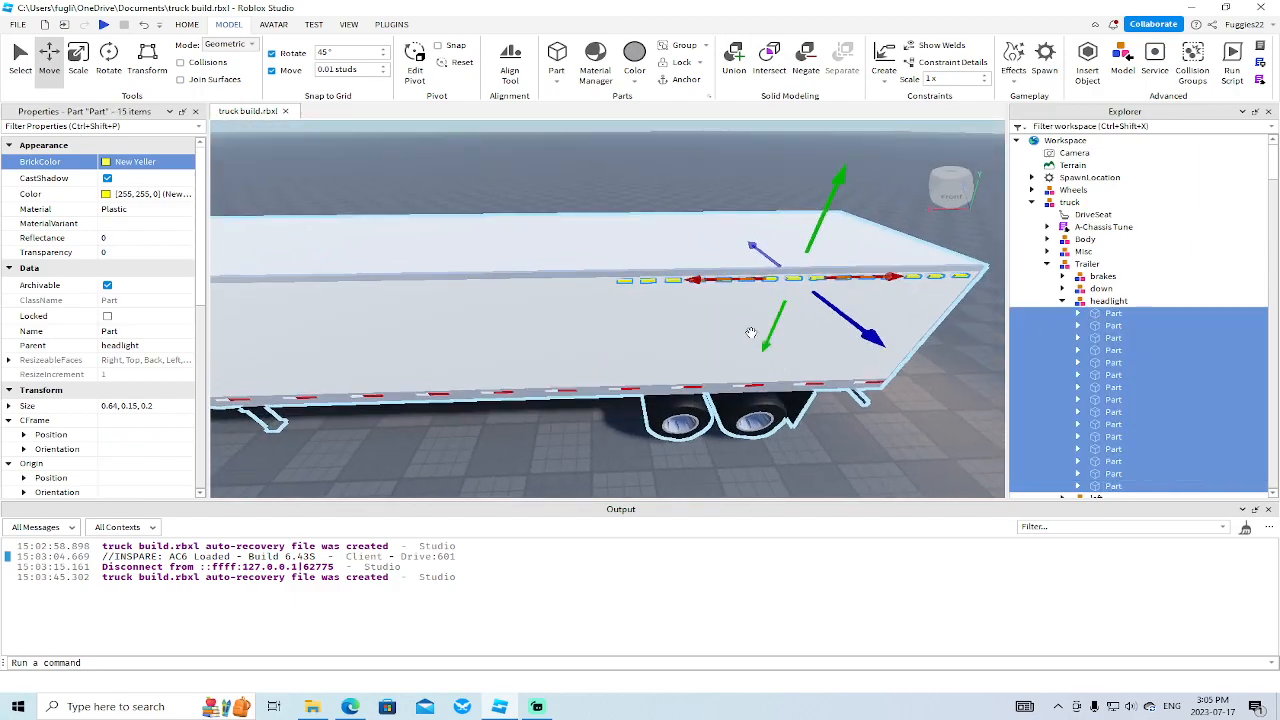
right_click(692, 284)
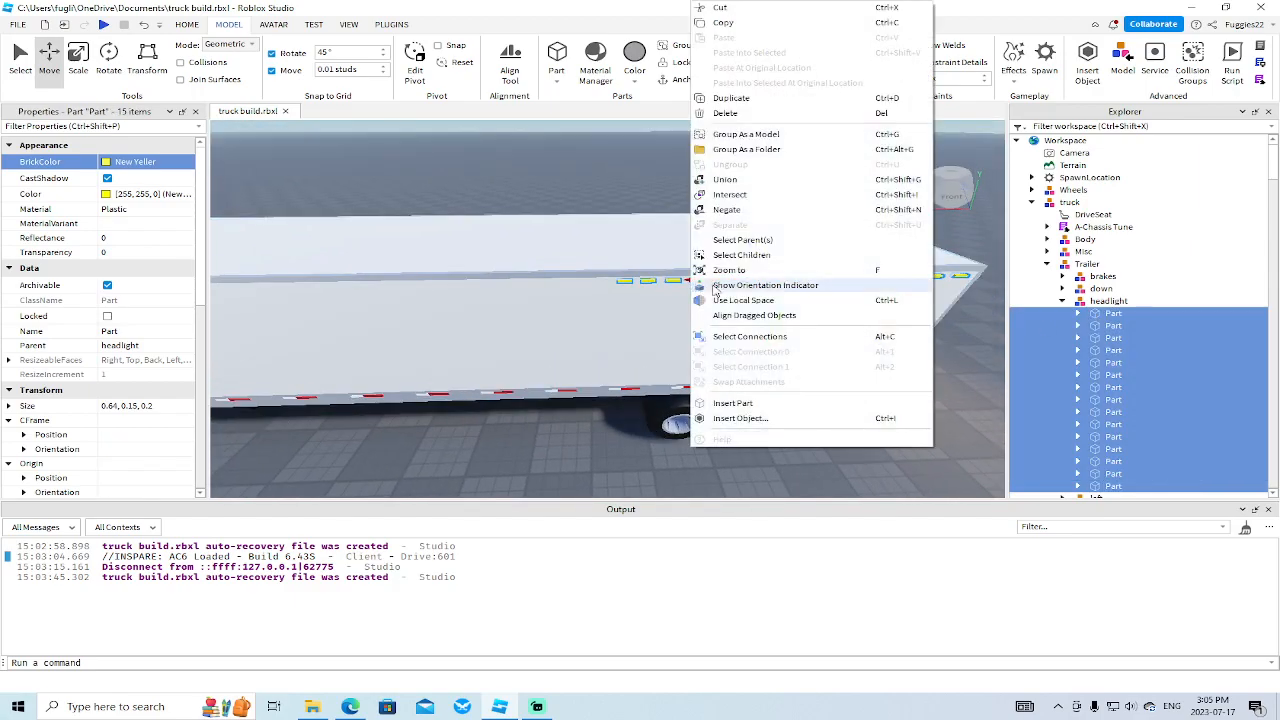
click(720, 100)
drag(692, 280, 315, 290)
Duplicate the newest 15 lights again and move the copies forward so the row continues toward the trailer's front.
key(a)
right_drag(321, 296, 325, 299)
right_click(712, 280)
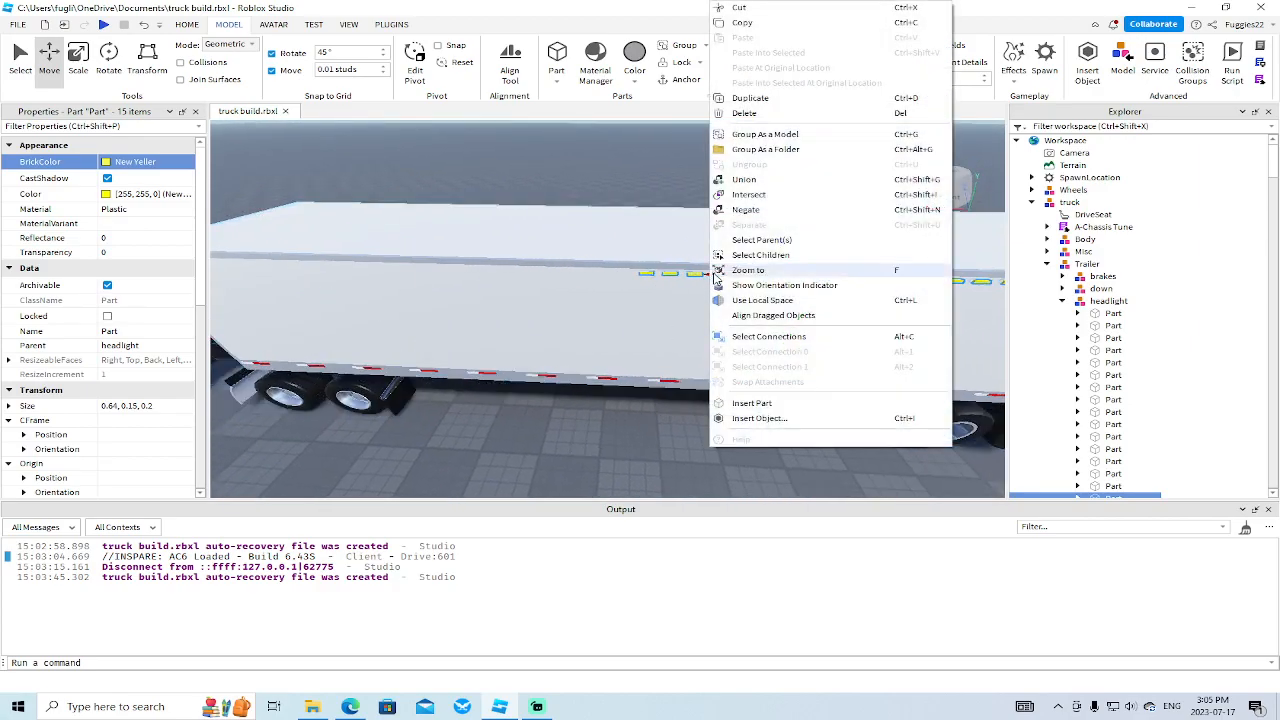
click(751, 97)
key(a)
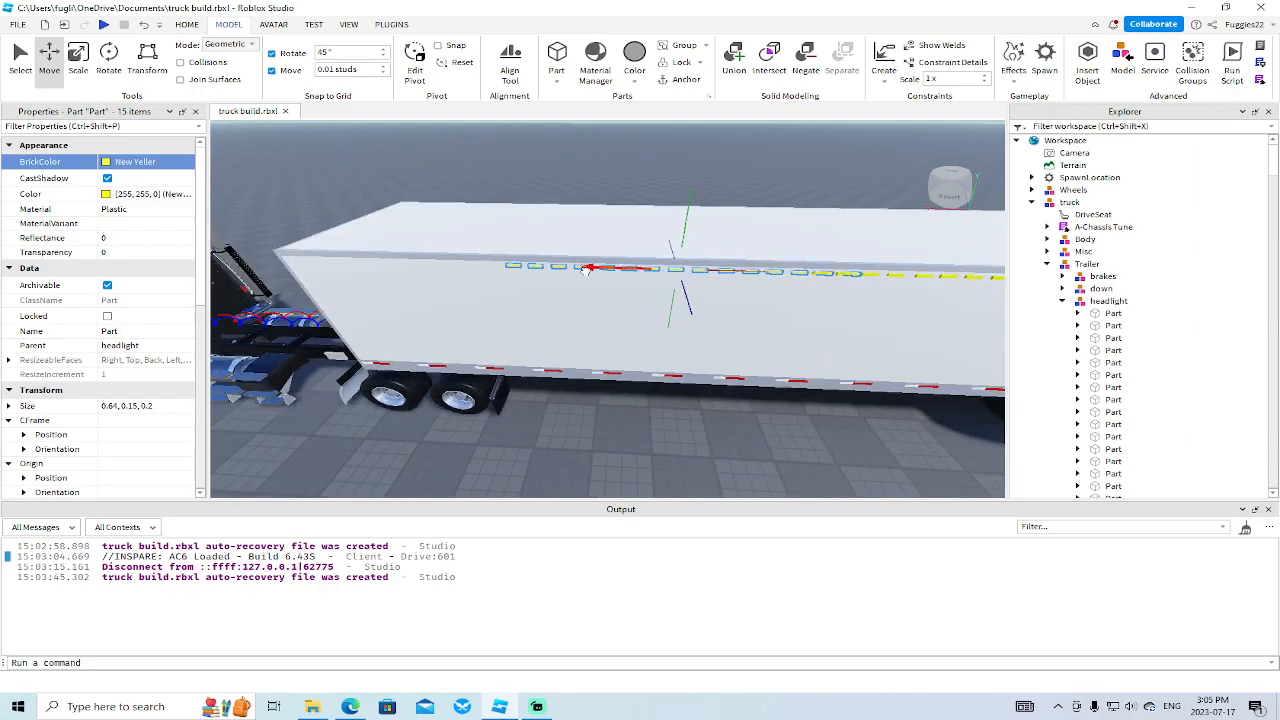
drag(559, 280, 588, 268)
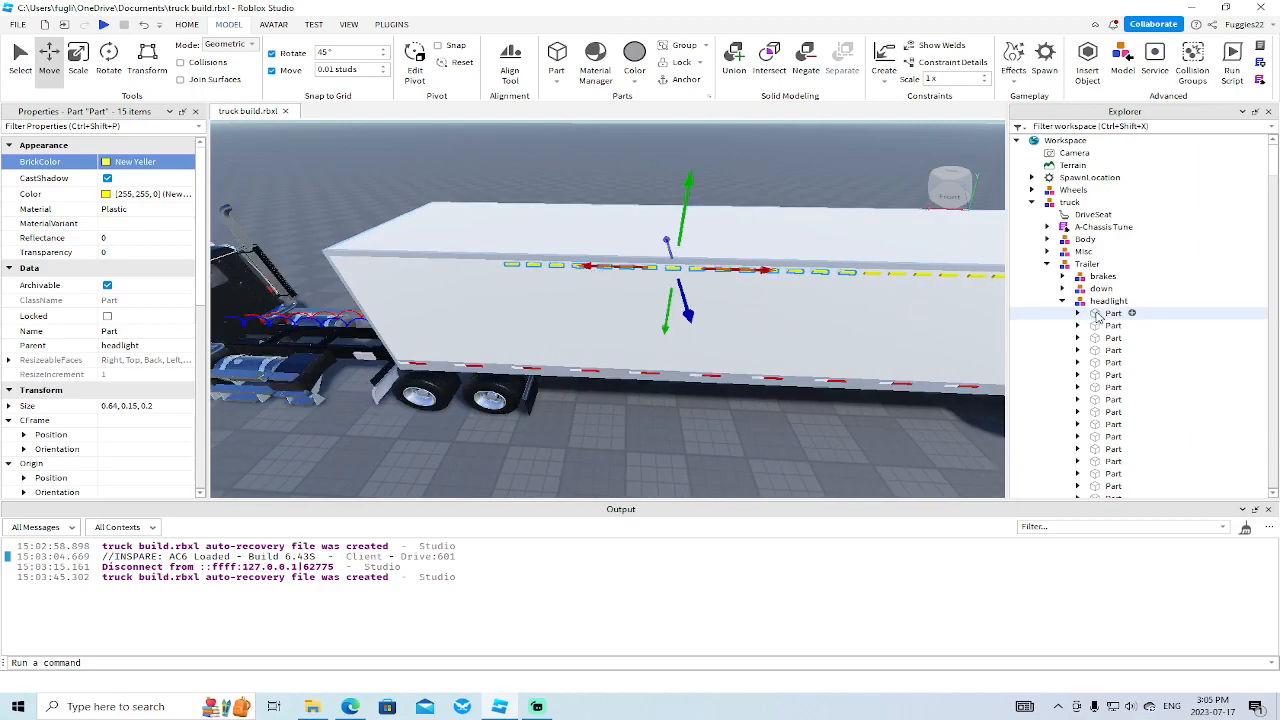
Select all 45 headlight parts, duplicate them, and move the copies across to the trailer's opposite side.
click(1097, 316)
scroll(1100, 318, down, 10)
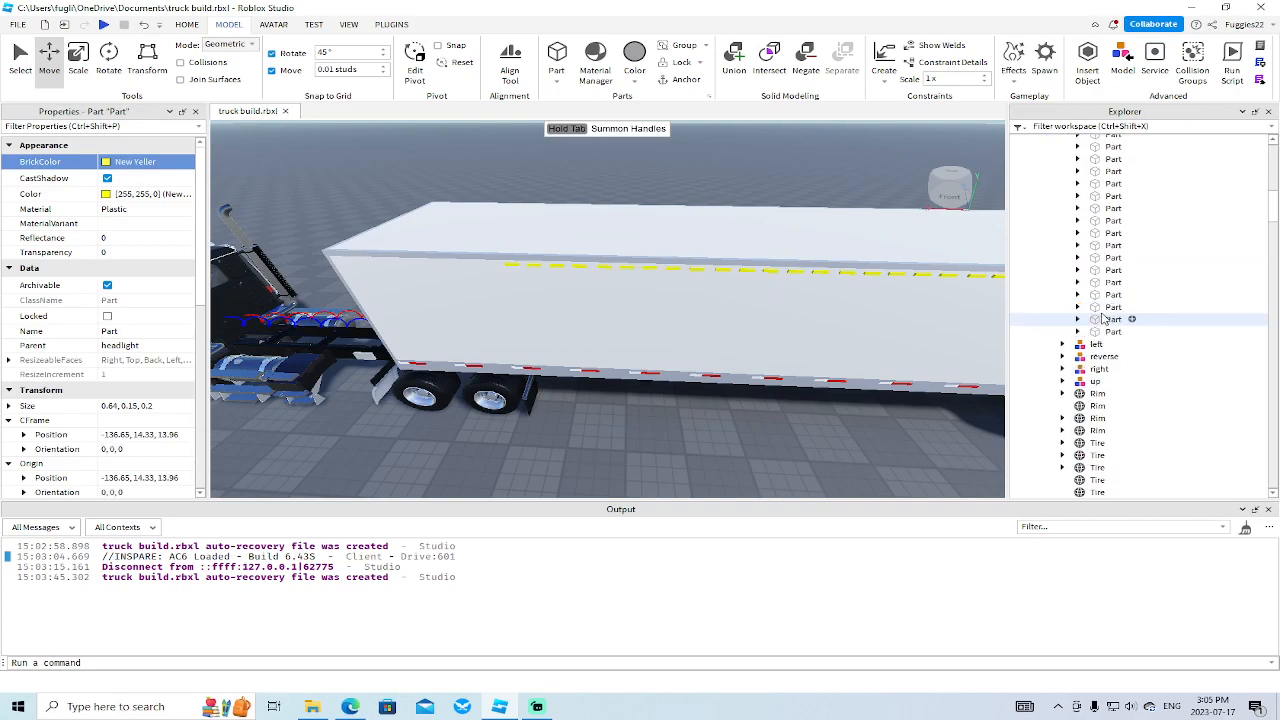
shift+click(1098, 331)
right_drag(876, 357, 876, 357)
right_click(678, 227)
click(731, 328)
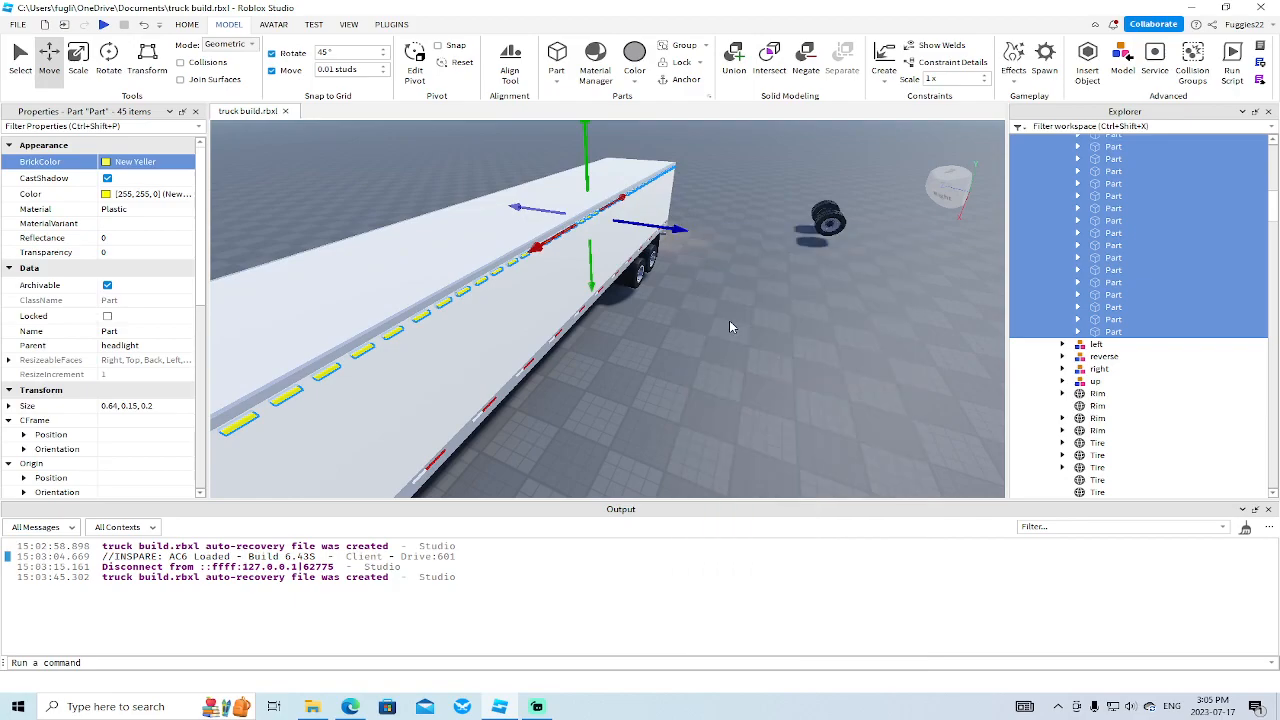
drag(686, 230, 616, 220)
right_drag(616, 220, 606, 246)
drag(661, 271, 662, 271)
right_drag(662, 271, 660, 271)
Select the five frontmost lights on the trailer's opposite side, duplicate them twice, and extend the row past the front corner with the copies.
click(656, 281)
key(s)
key(a)
alt+click(627, 323)
alt+shift+click(585, 321)
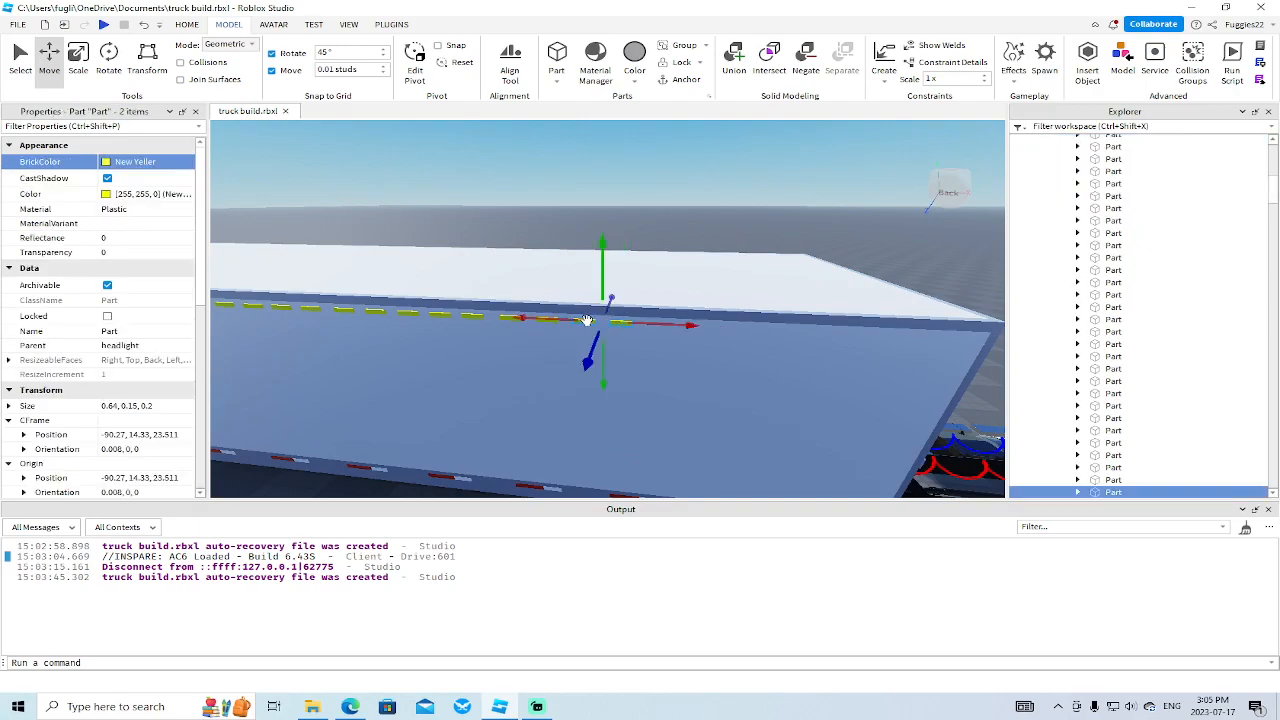
alt+shift+click(550, 319)
alt+shift+click(512, 317)
alt+shift+click(472, 315)
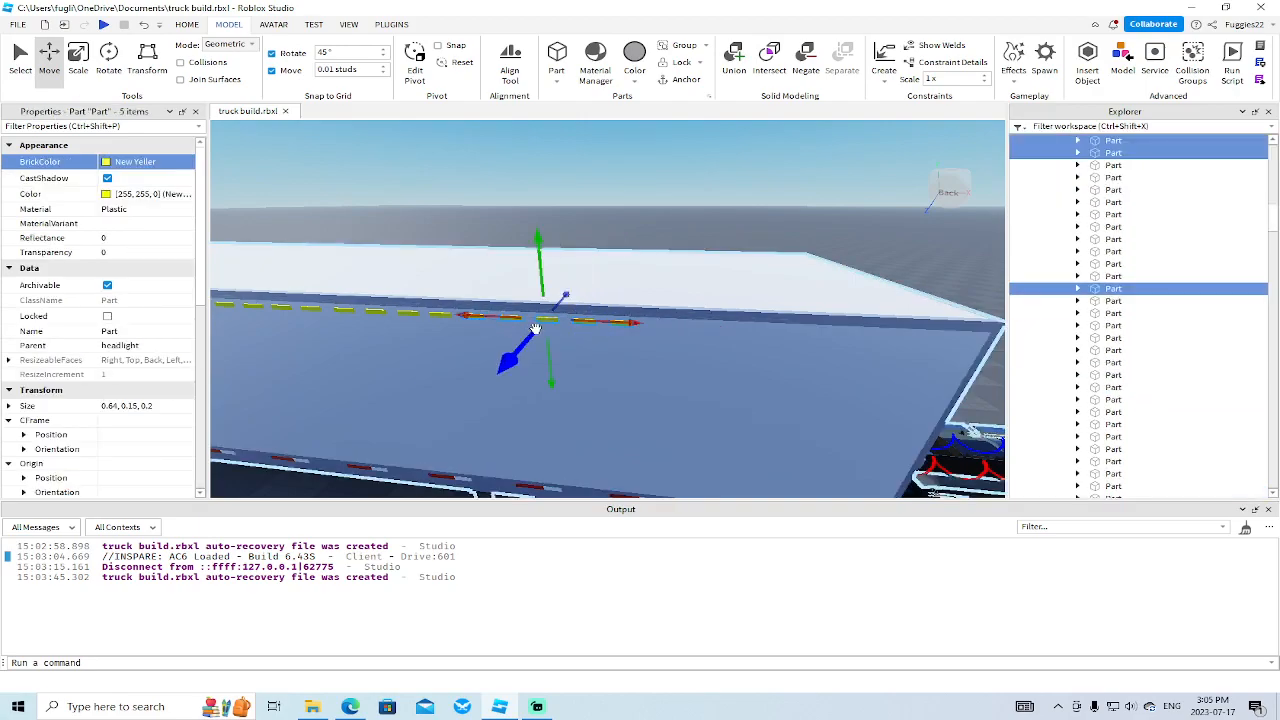
right_drag(537, 332, 536, 329)
key(d)
right_click(447, 300)
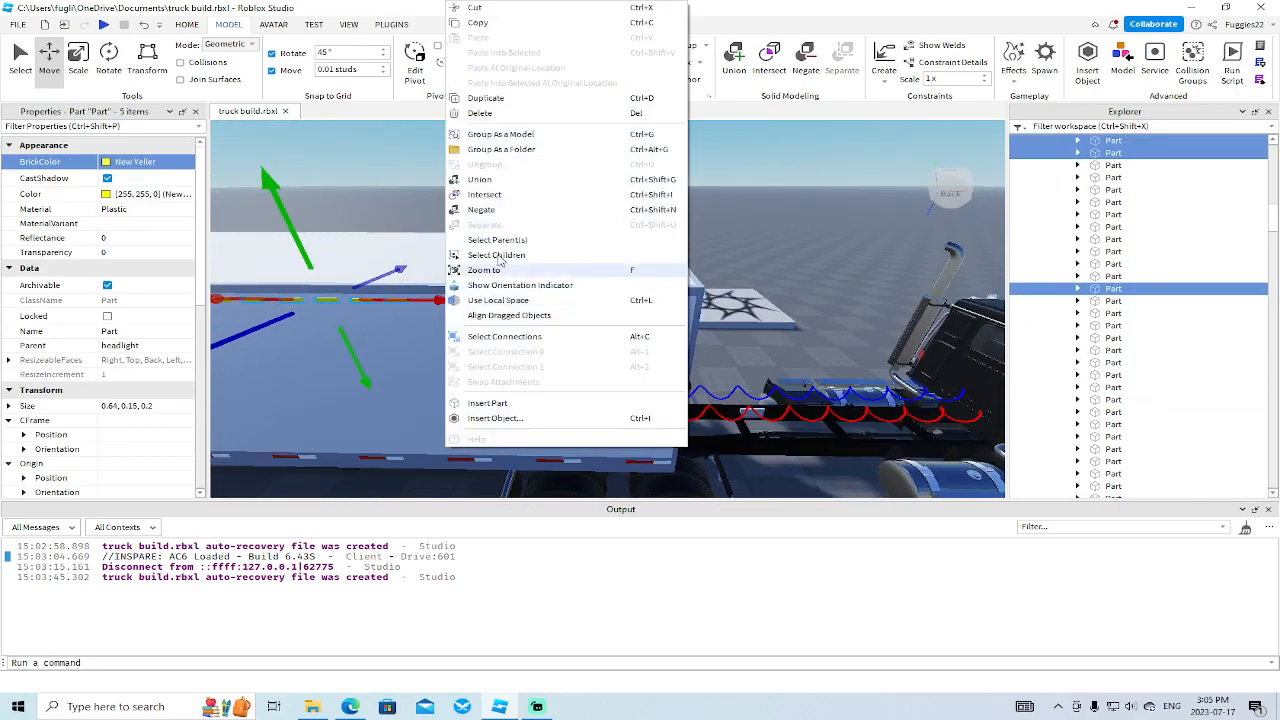
click(490, 99)
drag(445, 301, 772, 306)
right_click(597, 302)
click(651, 96)
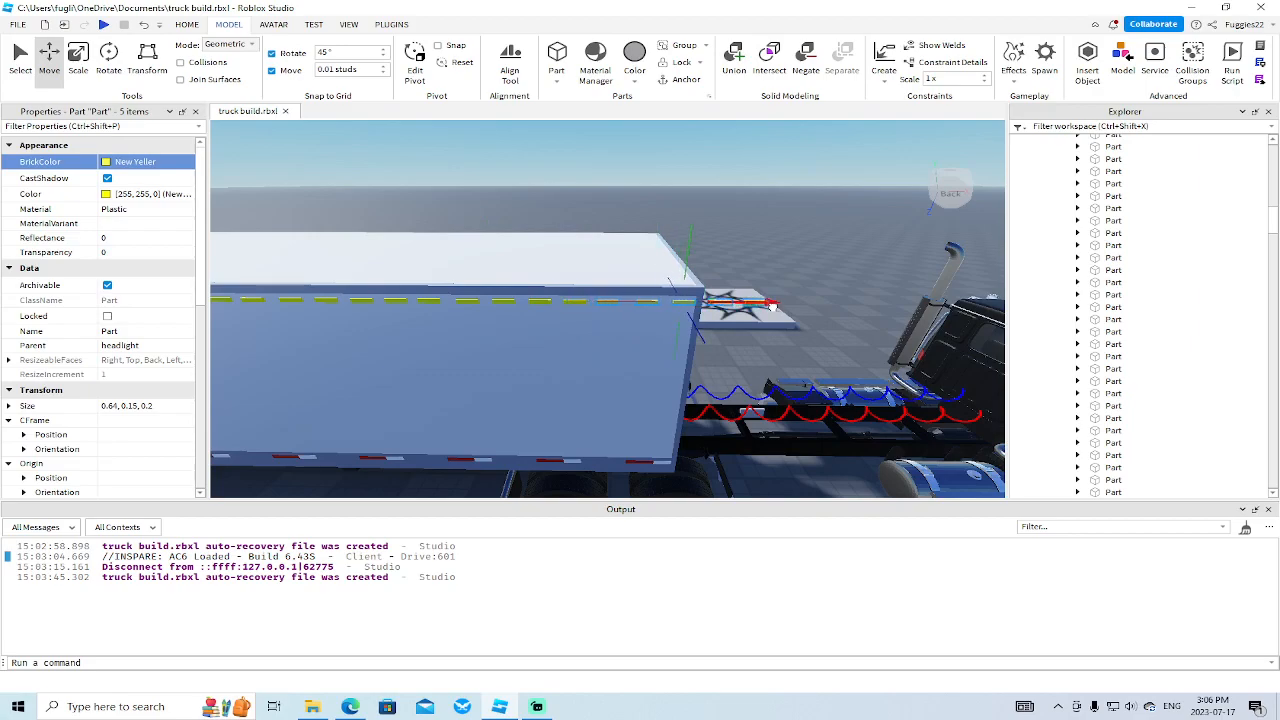
Delete the two light parts that overhang the trailer's front corner on the opposite side.
scroll(772, 306, up, 3)
click(570, 298)
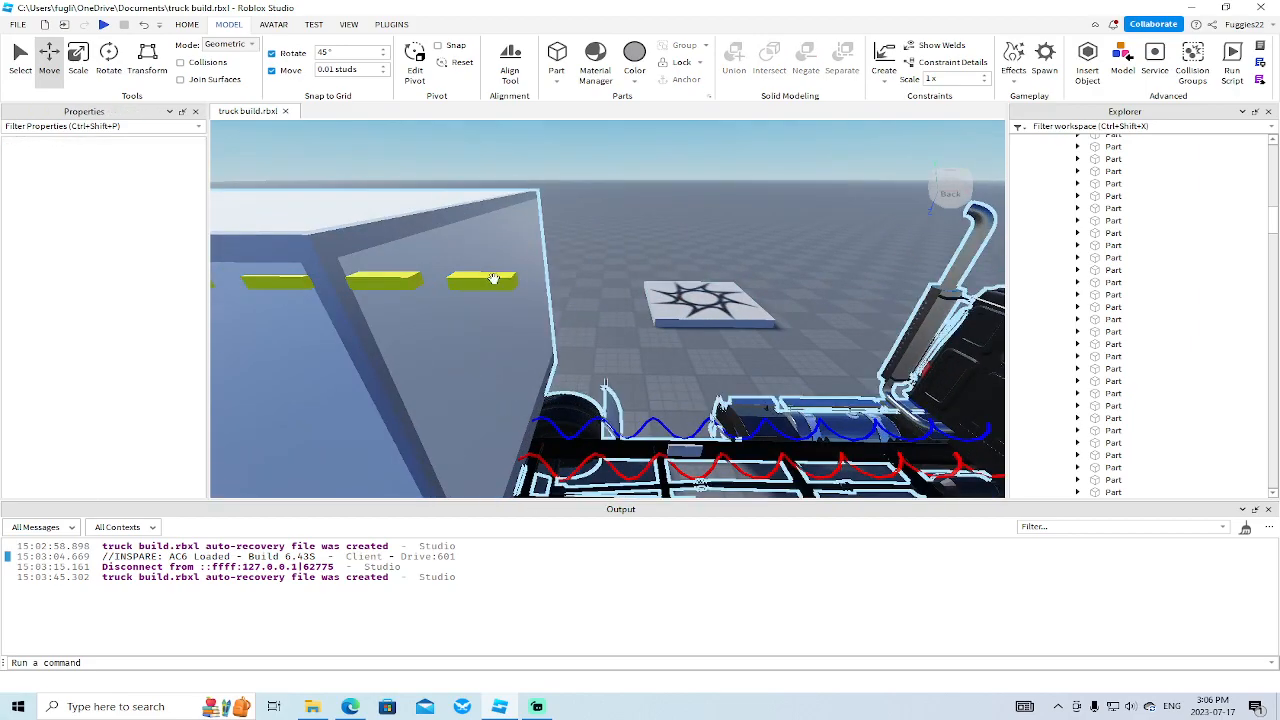
alt+click(497, 280)
ctrl+alt+click(401, 280)
key(Delete)
Select the five frontmost lights on the trailer's first side, duplicate them, and move the copies forward to continue the row.
right_drag(401, 280, 398, 279)
click(443, 268)
ctrl+click(485, 266)
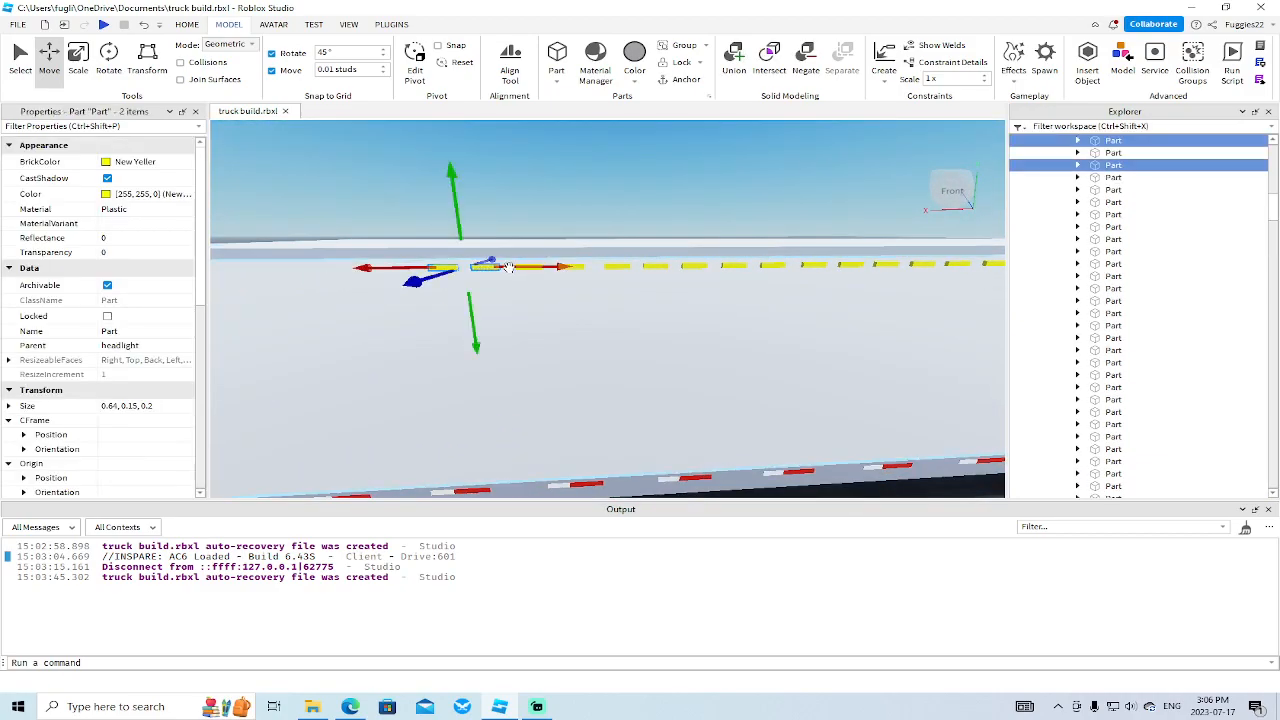
ctrl+click(530, 266)
ctrl+click(572, 267)
ctrl+click(617, 267)
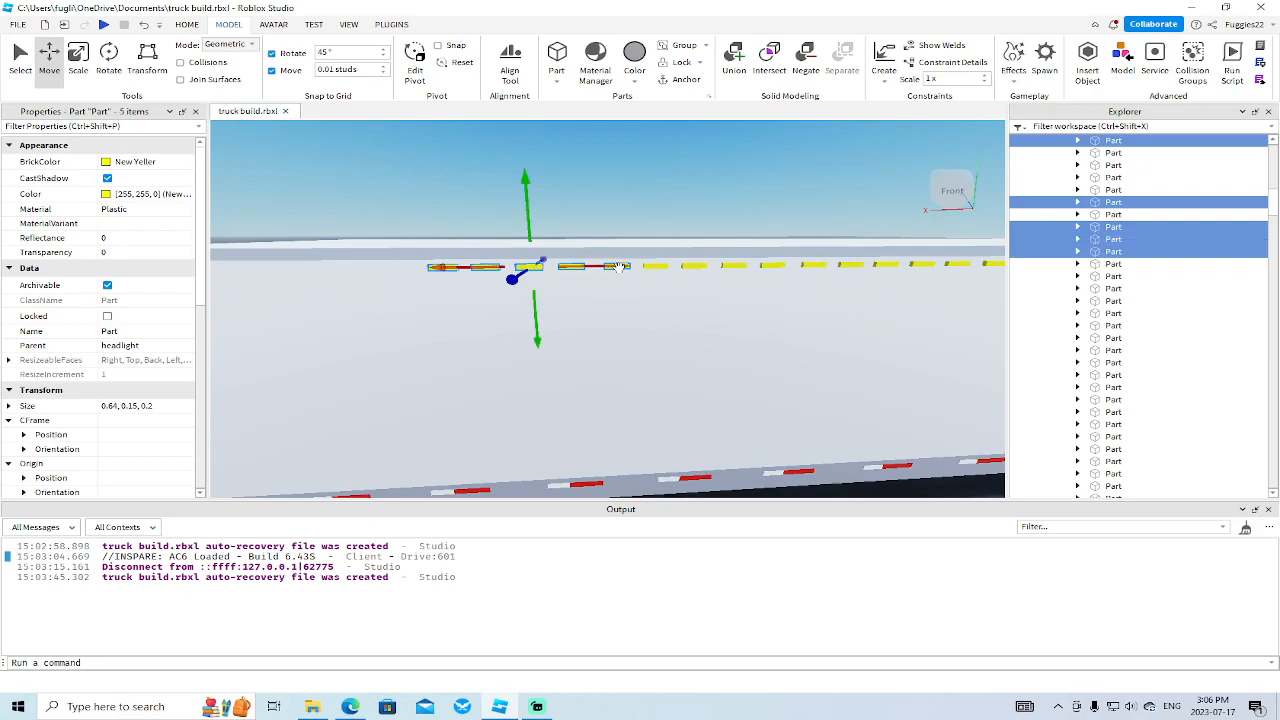
right_click(618, 268)
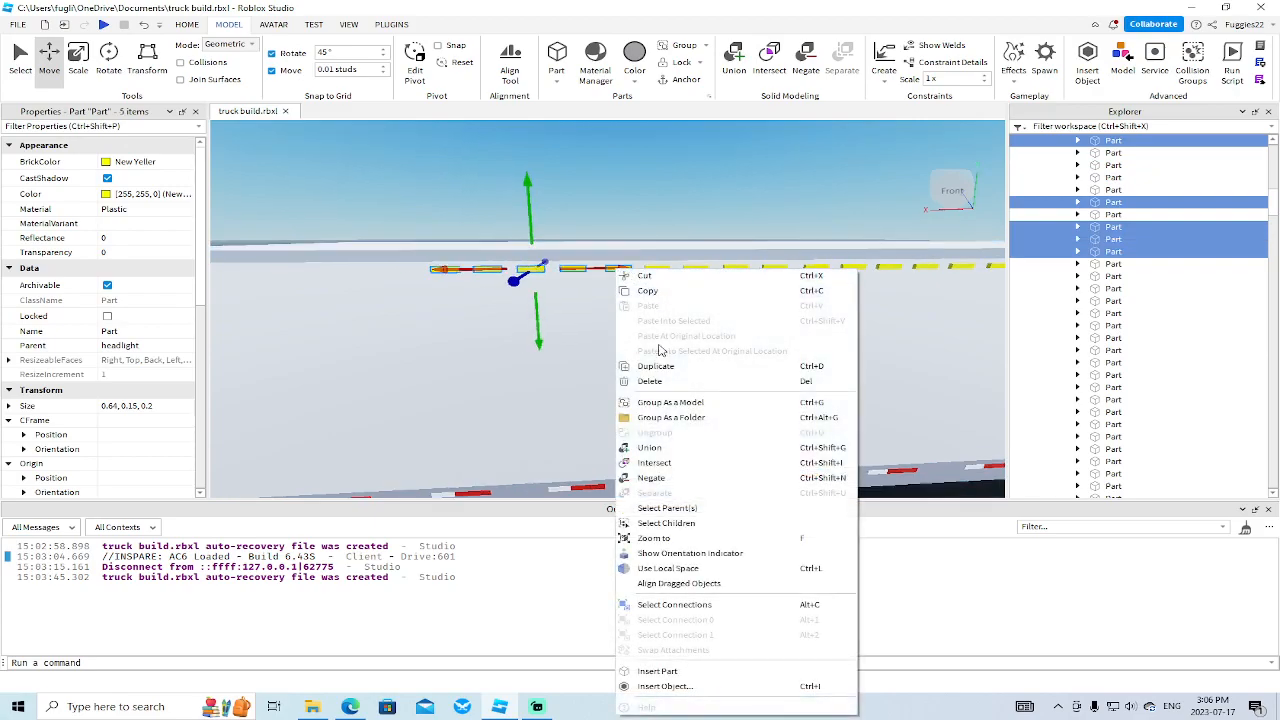
click(662, 380)
key(ctrl+z)
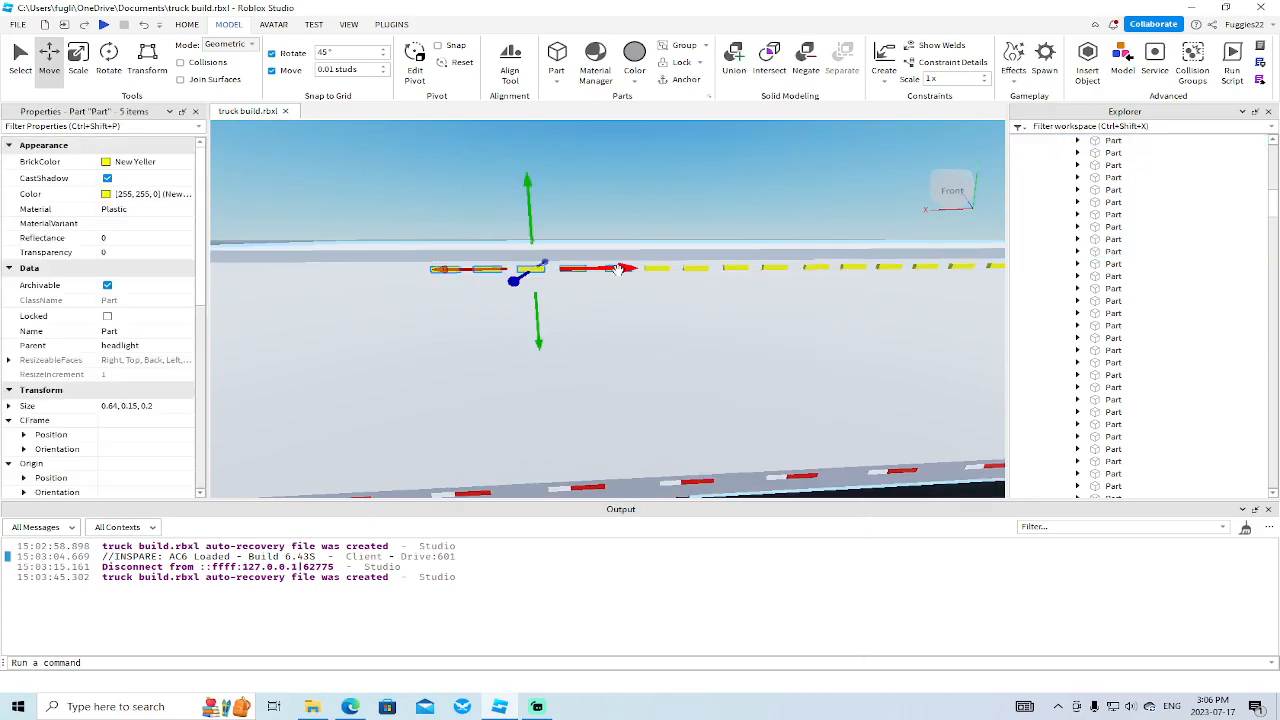
right_click(619, 270)
click(657, 372)
scroll(608, 269, down, 3)
drag(621, 268, 543, 283)
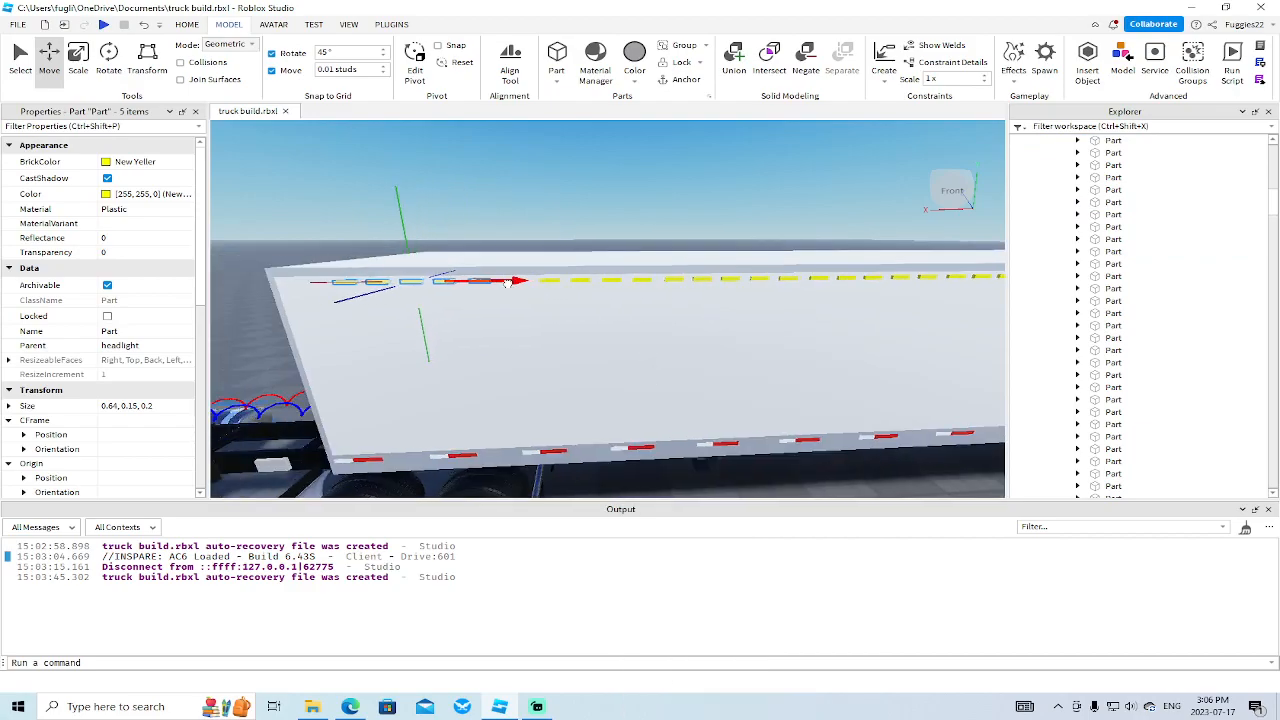
Duplicate the five newest lights on the first side again and move the copies past the trailer's front corner.
key(a)
right_click(541, 285)
click(585, 99)
drag(541, 285, 366, 298)
Delete the two light parts that stick out beyond the trailer's front edge on the first side.
key(w)
key(a)
key(d)
click(466, 276)
alt+click(468, 275)
ctrl+alt+click(426, 273)
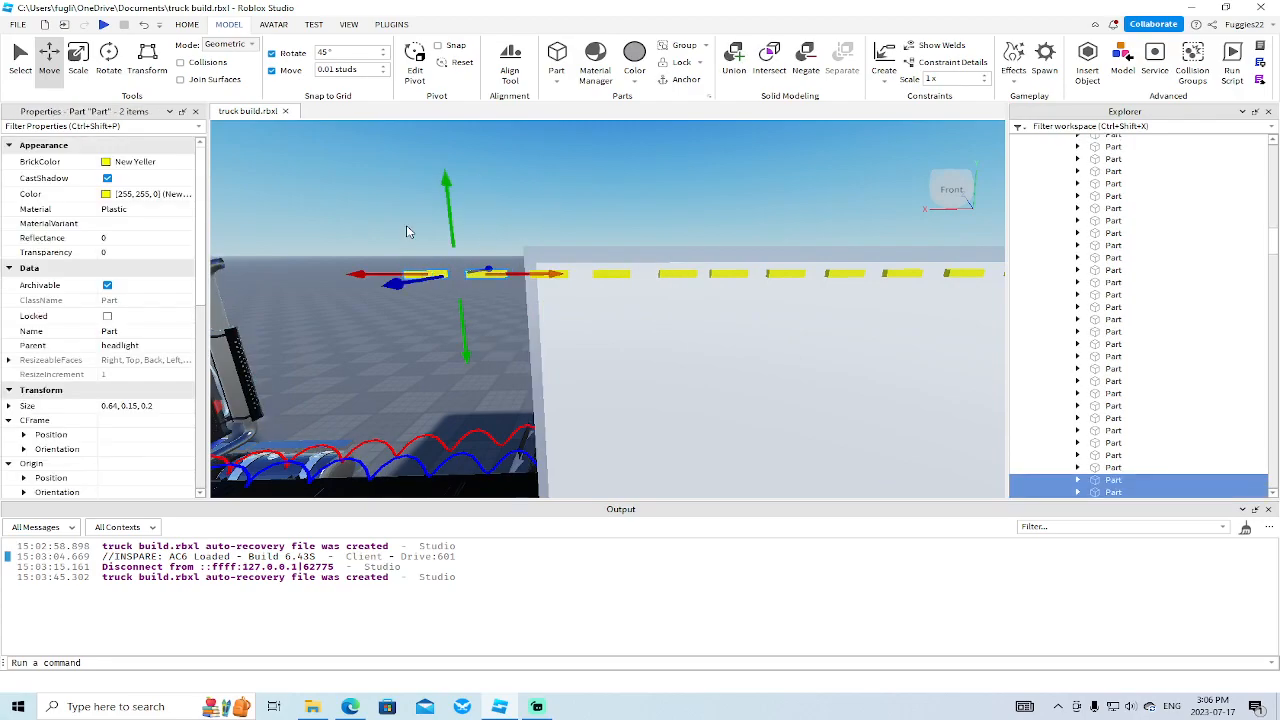
key(Delete)
Inspect the rows of yellow lights along the trailer from several angles.
key(s)
key(d)
key(w)
key(a)
right_drag(406, 226, 405, 226)
key(a)
key(w)
key(s)
key(d)
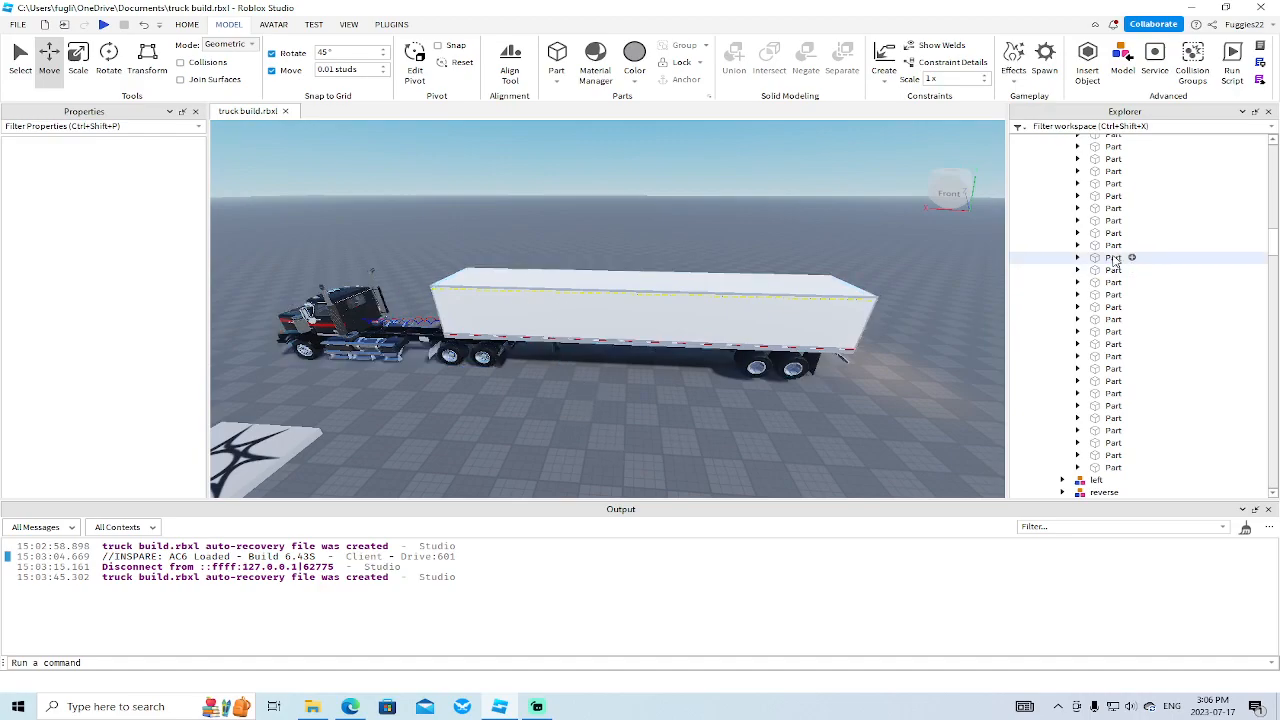
Collapse the Trailer model and open the _main script in the Headlight model of the truck's Body.
scroll(1100, 275, up, 15)
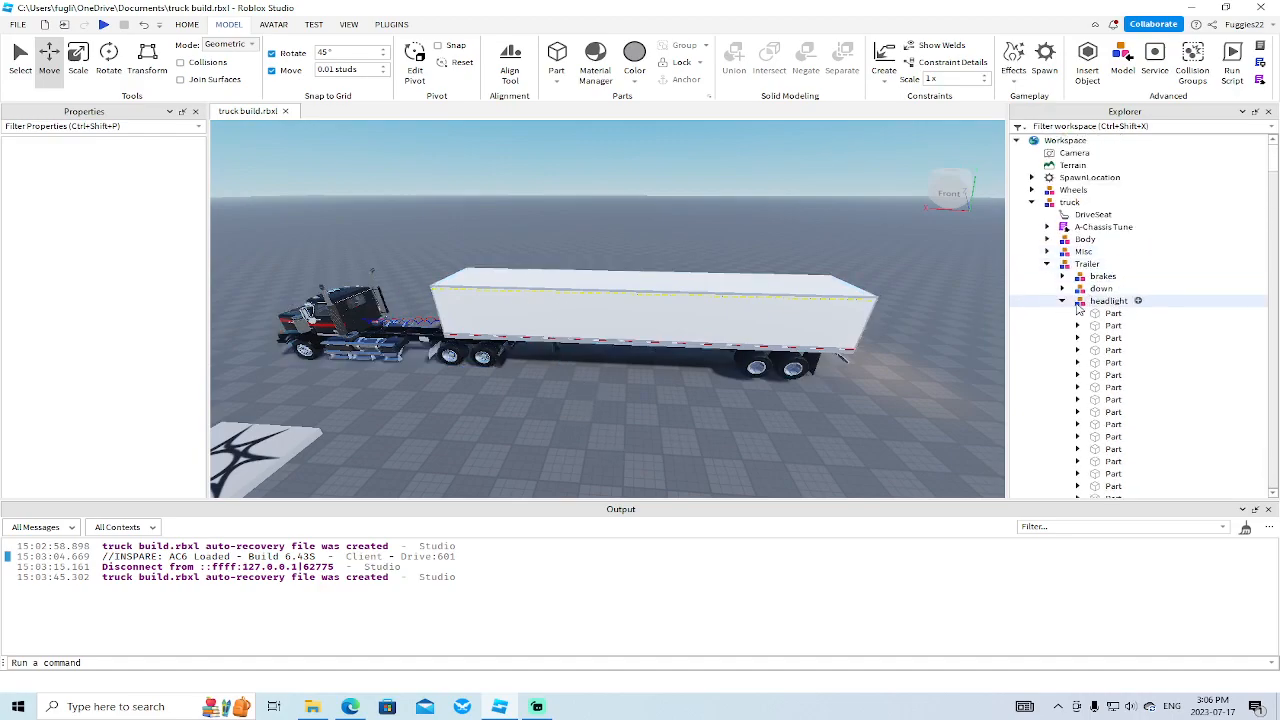
click(1062, 301)
click(1047, 264)
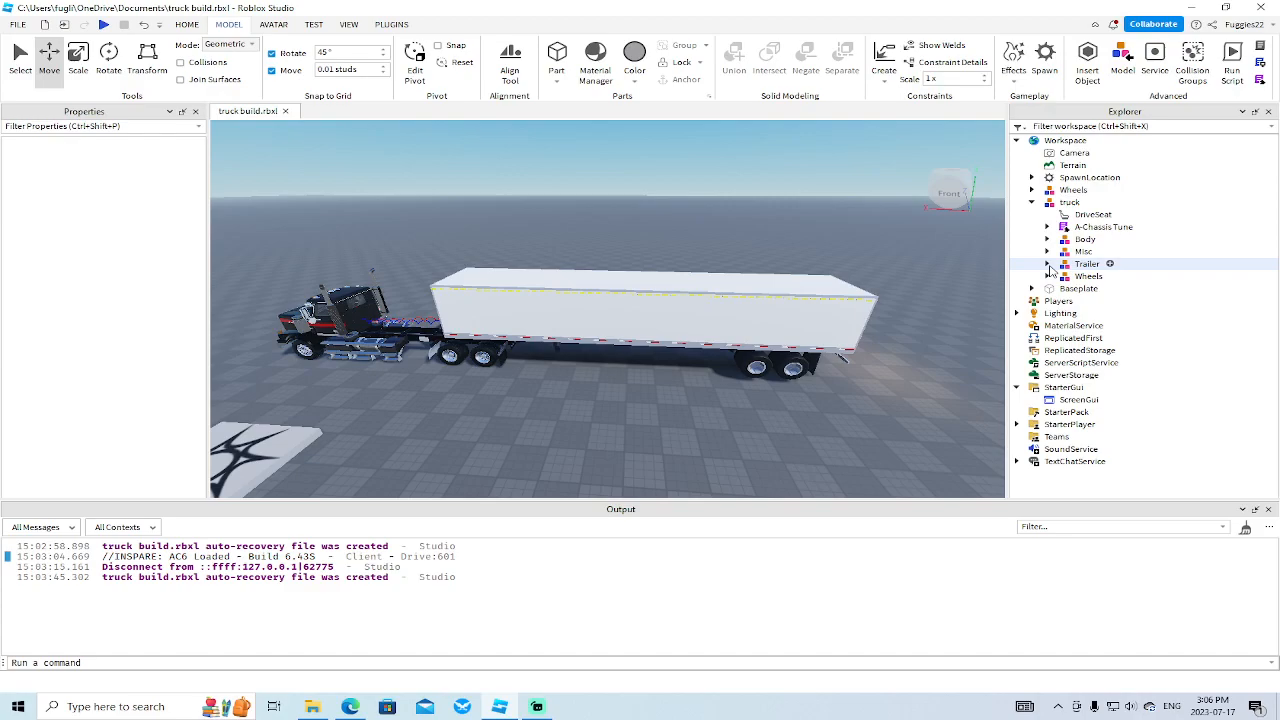
click(1047, 239)
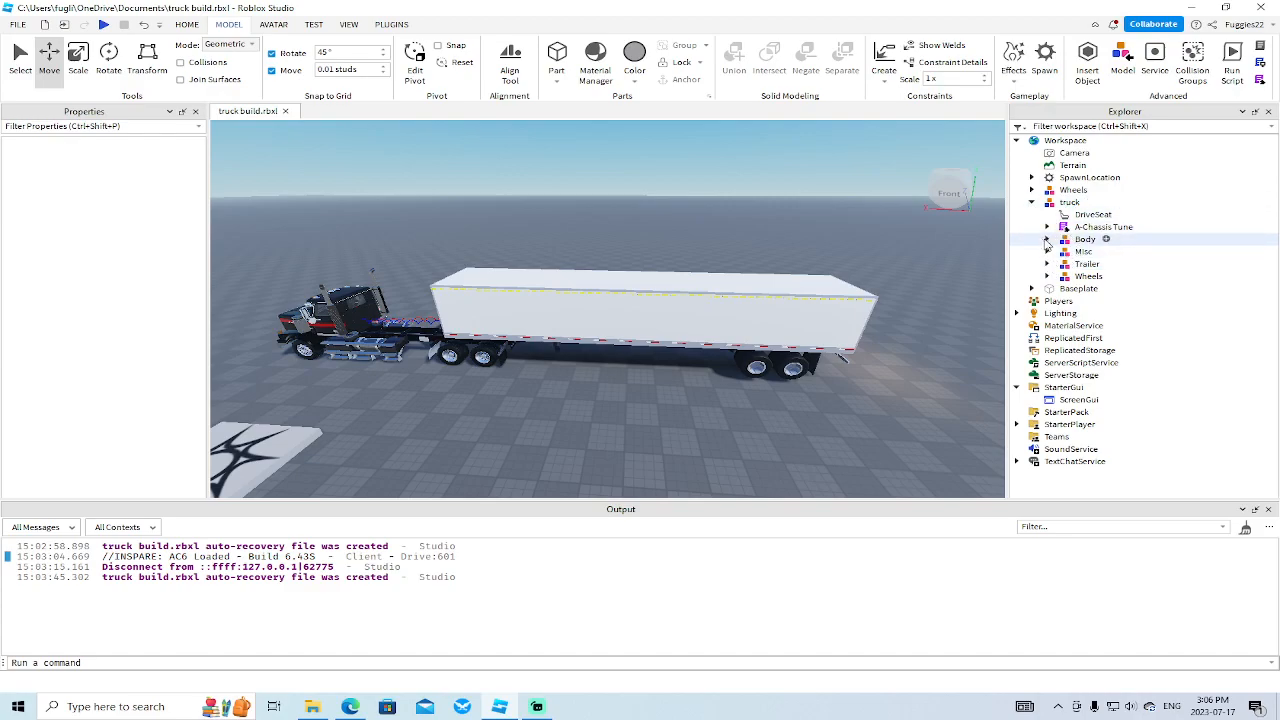
click(1062, 288)
double_click(1115, 301)
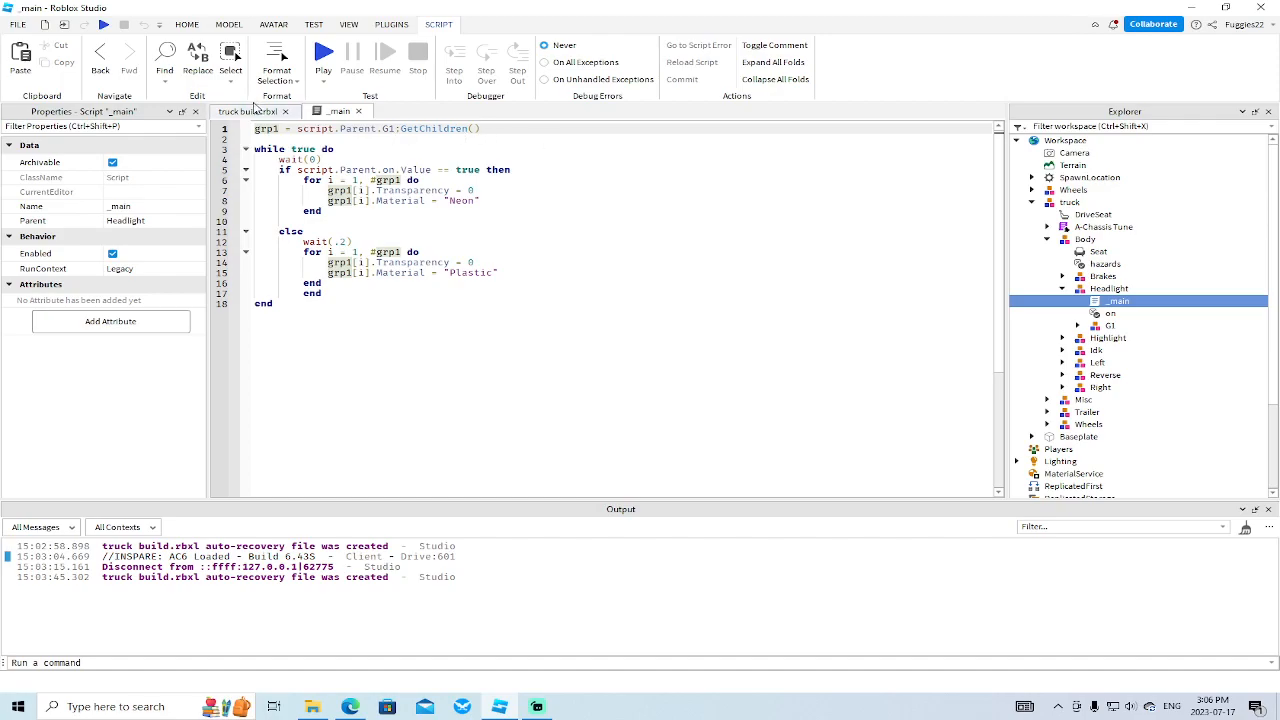
Add a line below the grp1 definition in _main: grp2 = script.Parent.Parent.Parent.Trailer.headlight:GetChildren().
click(252, 111)
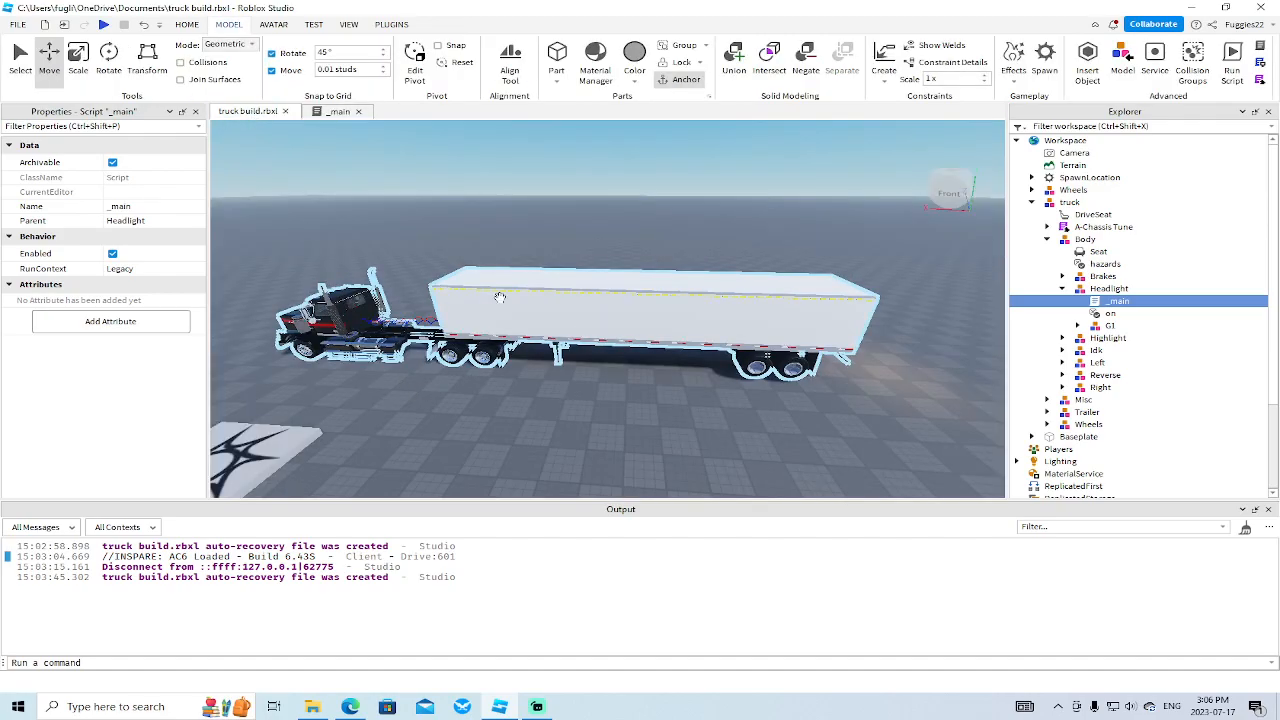
click(333, 111)
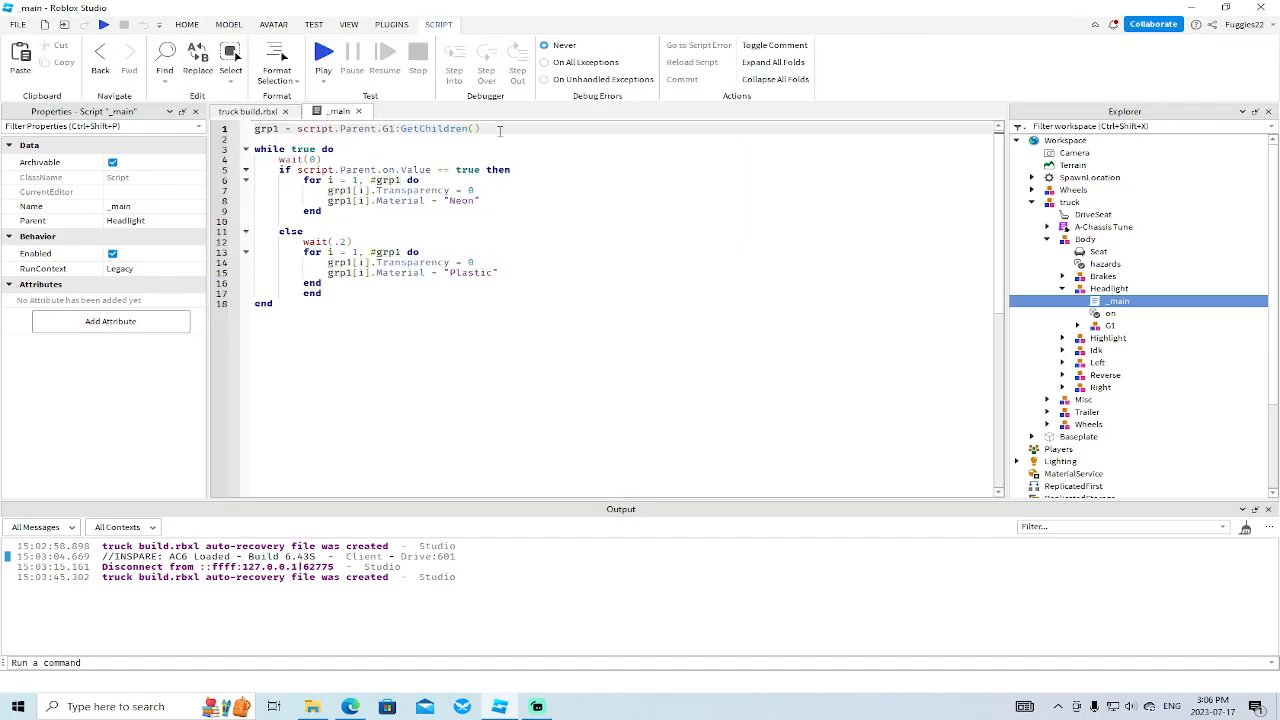
key(Return)
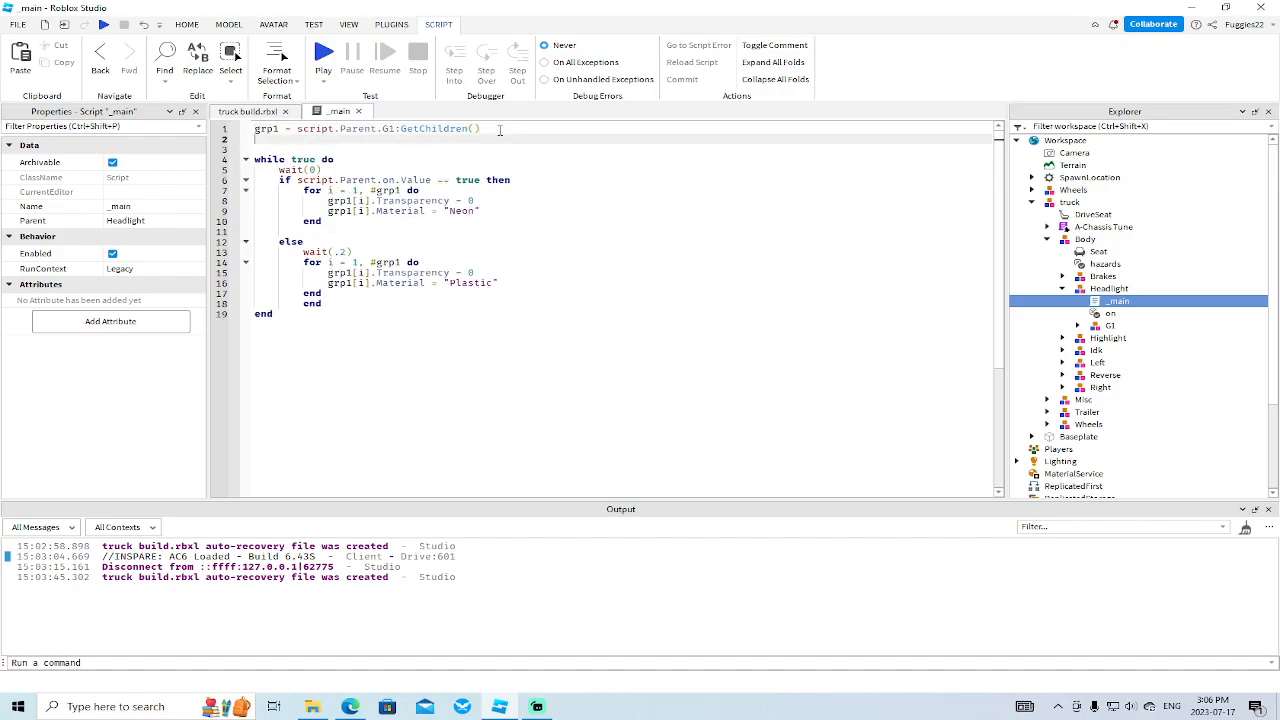
text(grp2)
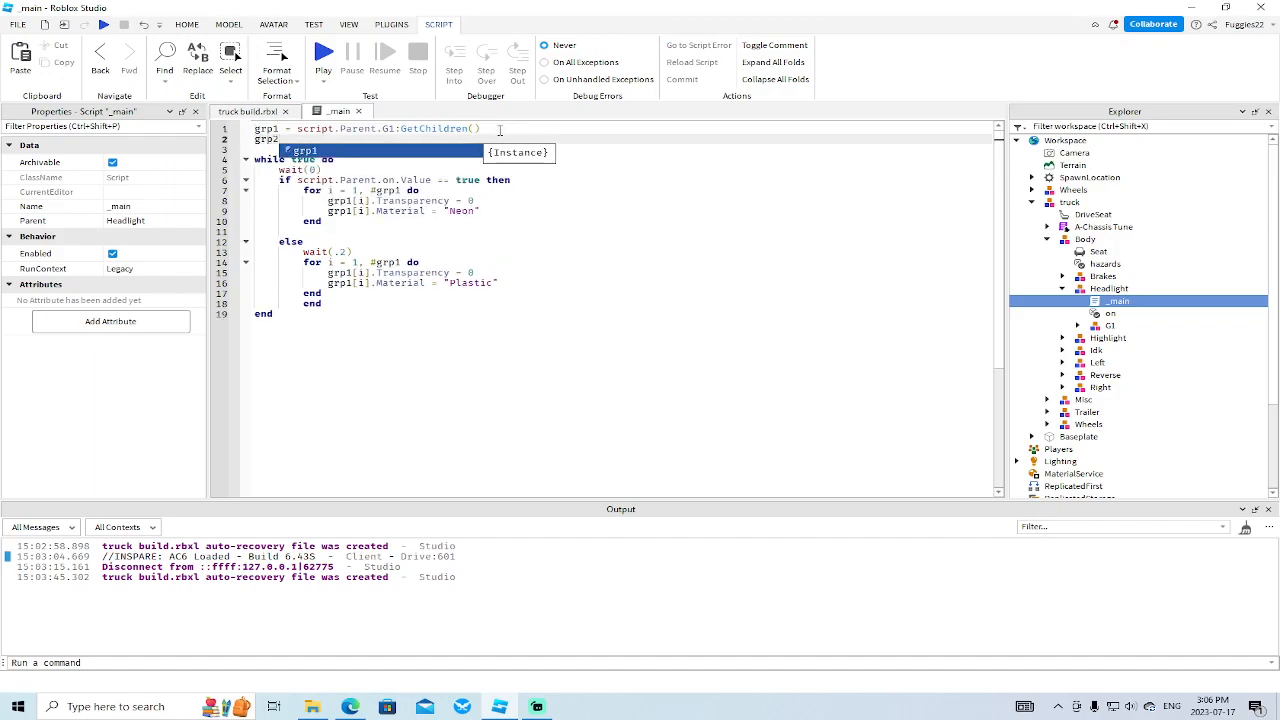
text( = script.P)
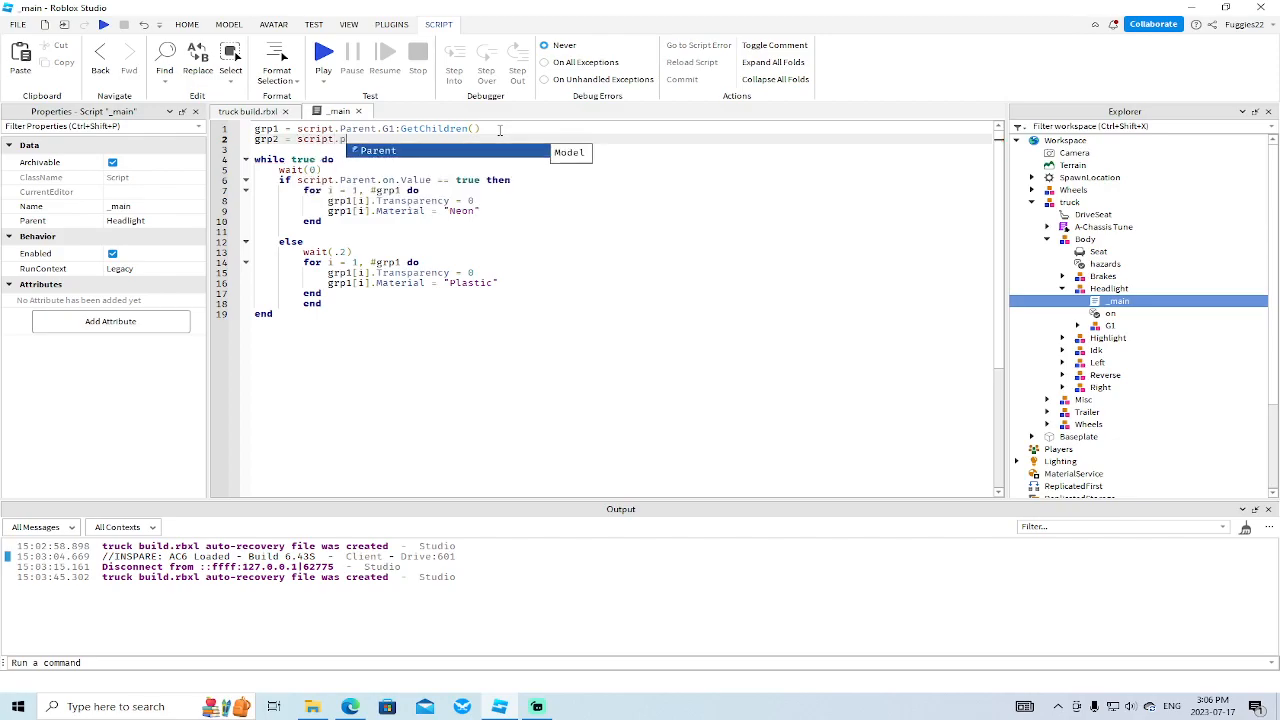
text(arent.Parent.Parent.Trailer)
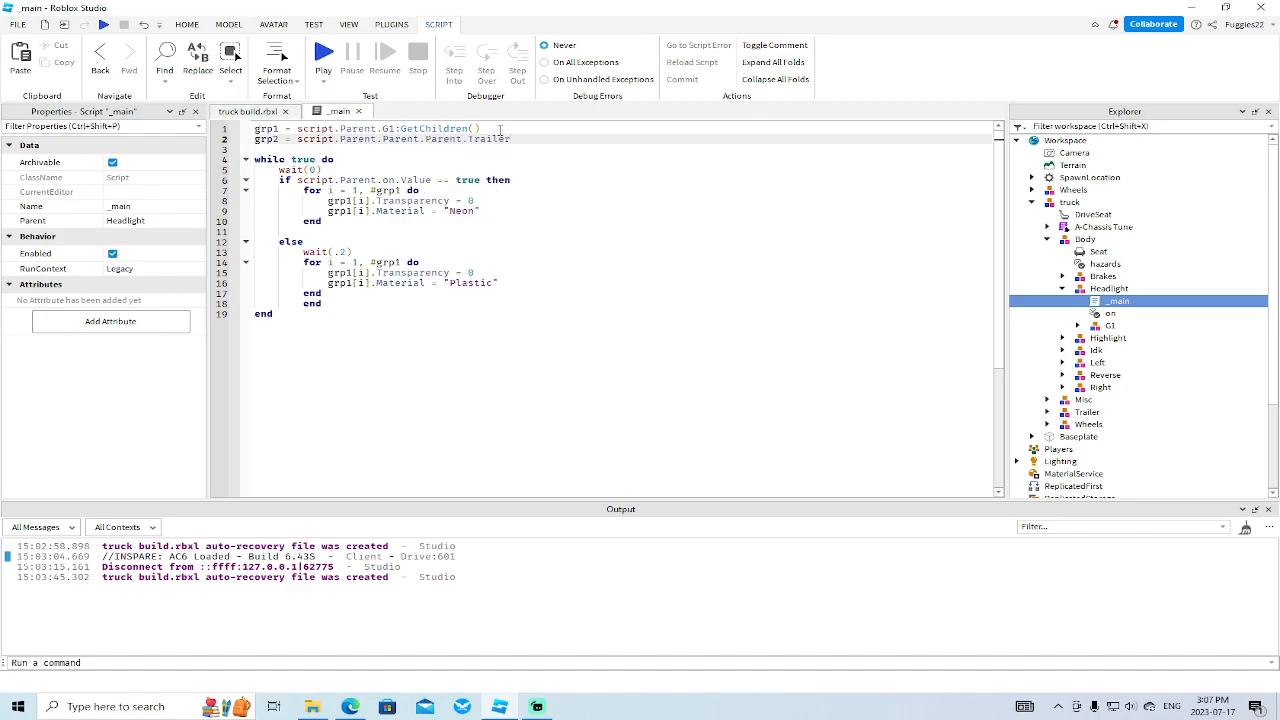
text(.)
text(h)
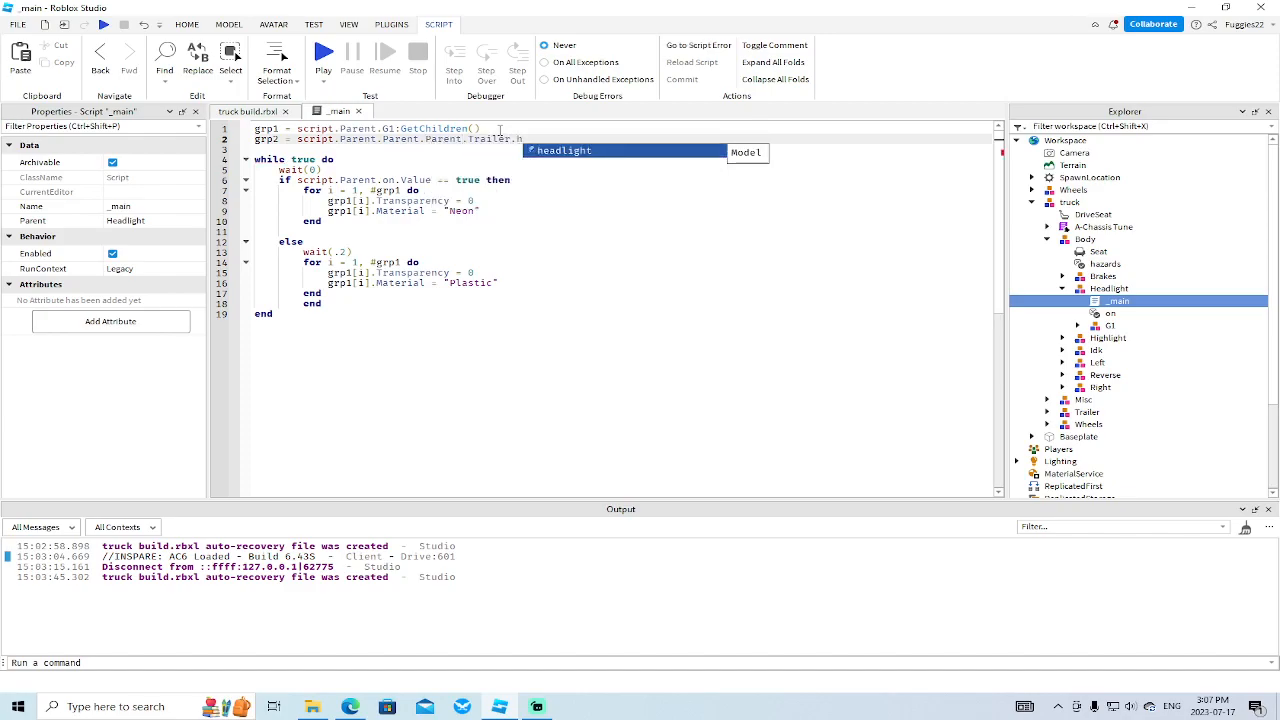
text(eadlight:GetChildren())
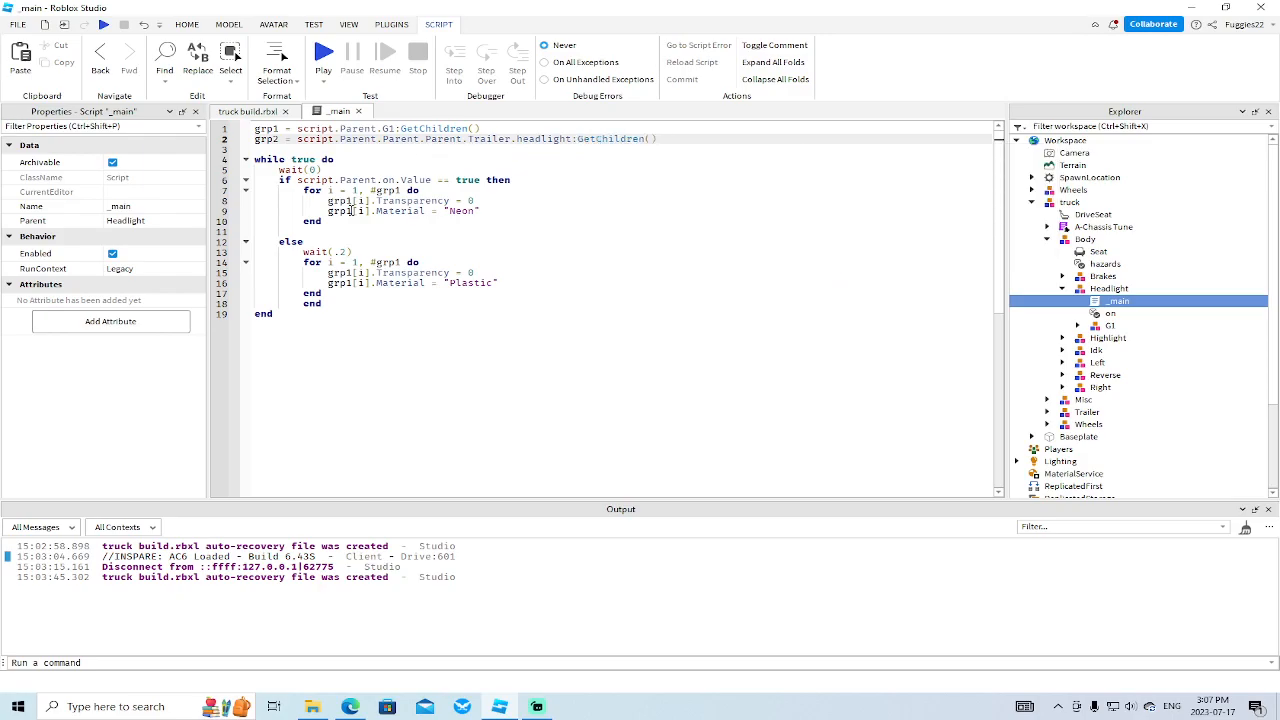
Add a "for i = 1, # grp2 do" loop after the grp1 Neon loop in the script's on branch.
click(336, 231)
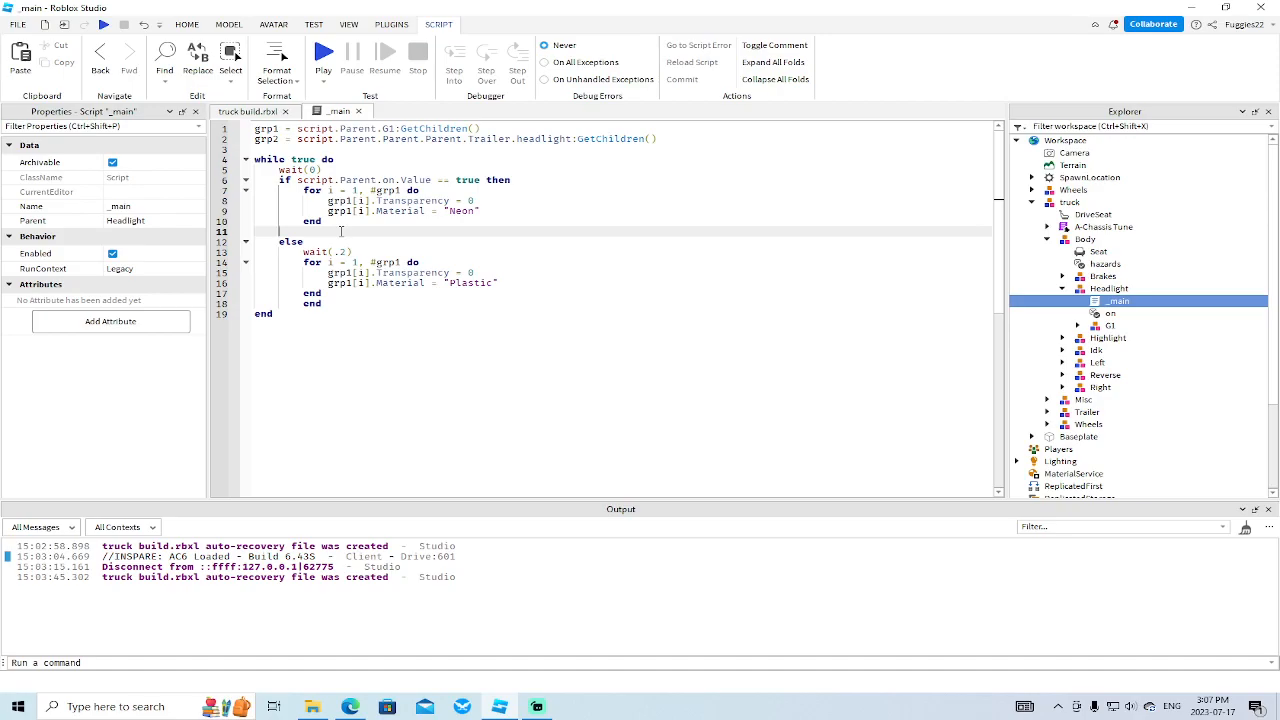
text(for)
text(i = 1, # grp2)
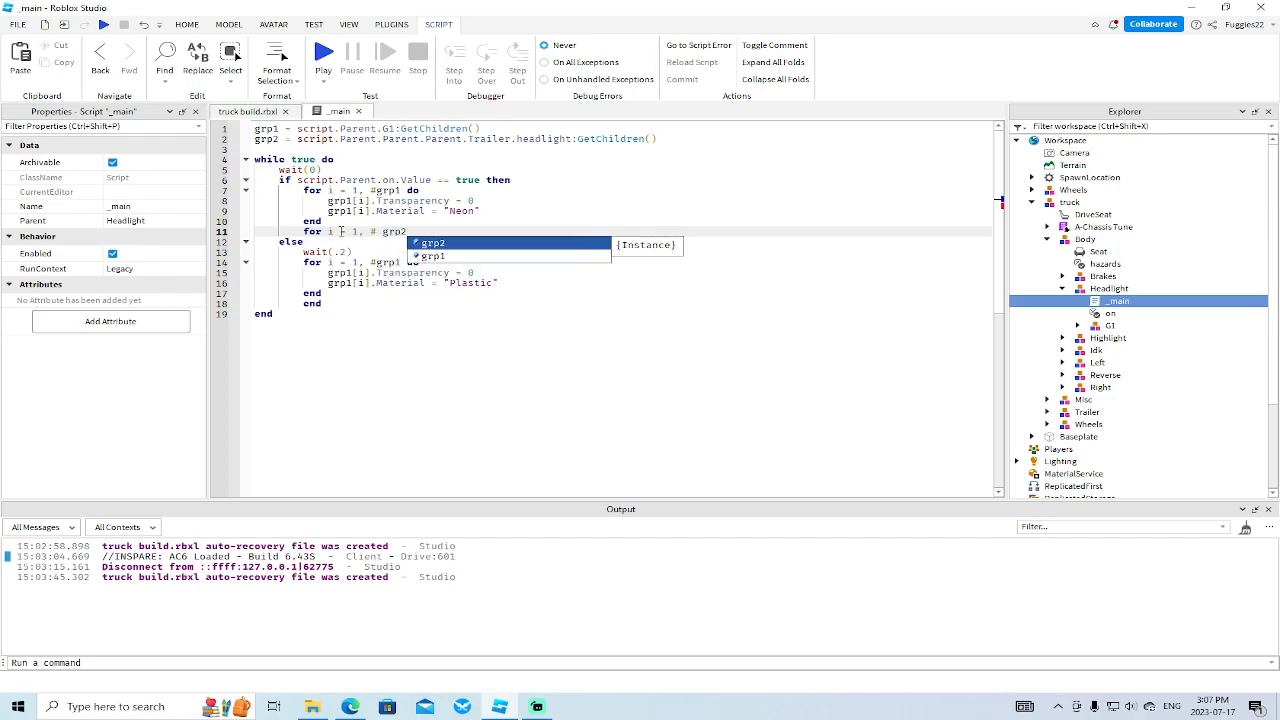
key(Escape)
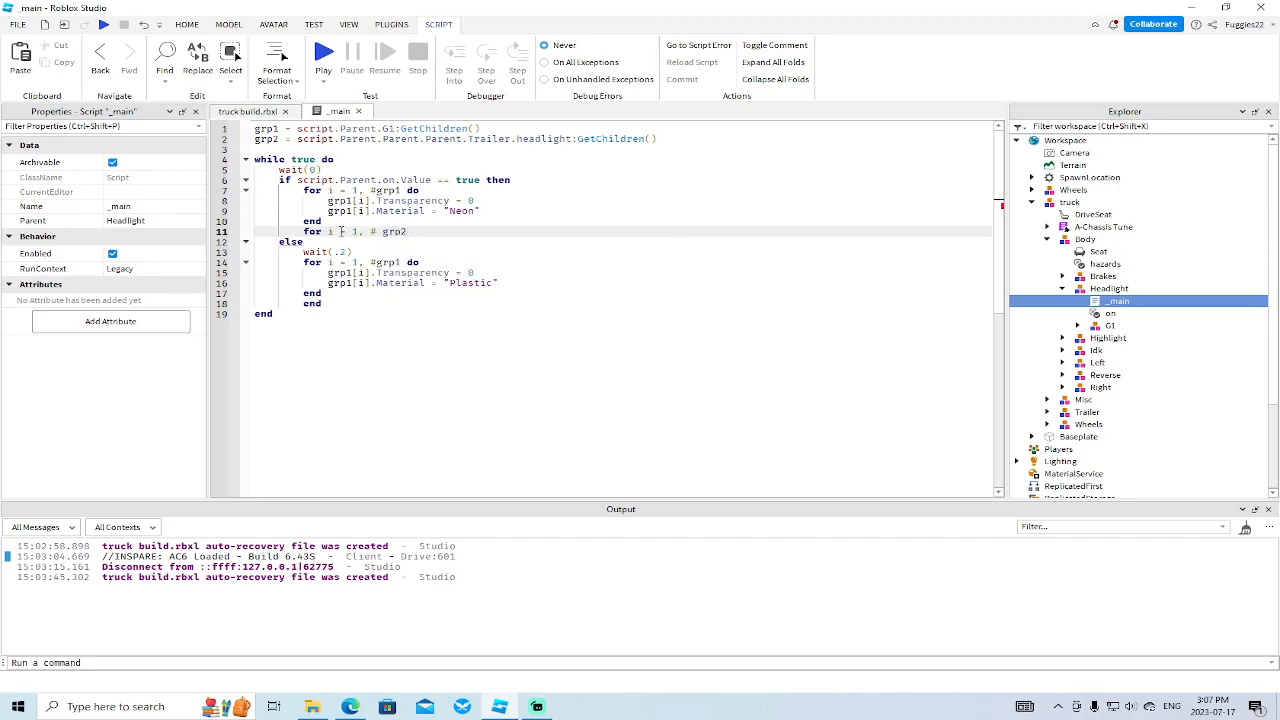
text(do)
key(Return)
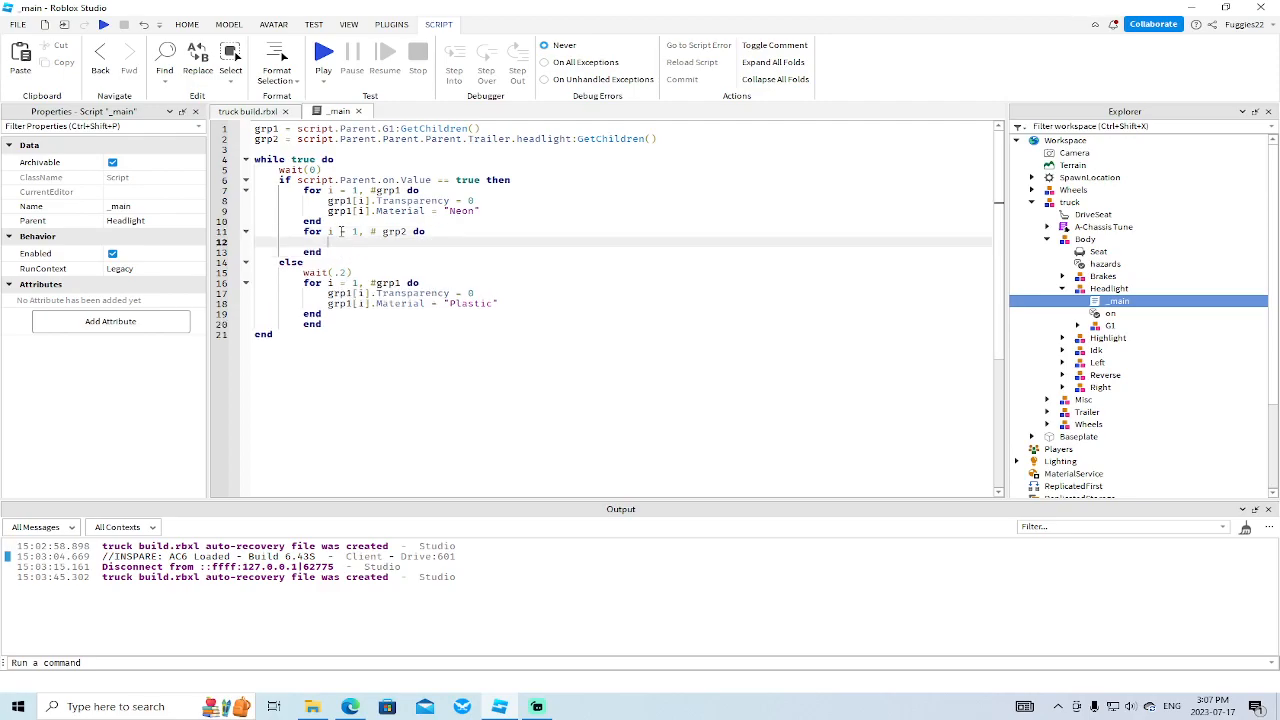
Fill the new grp2 loop with grp2[i].Transparency = 0 and grp2[i].Material = "Neon".
text(grp2)
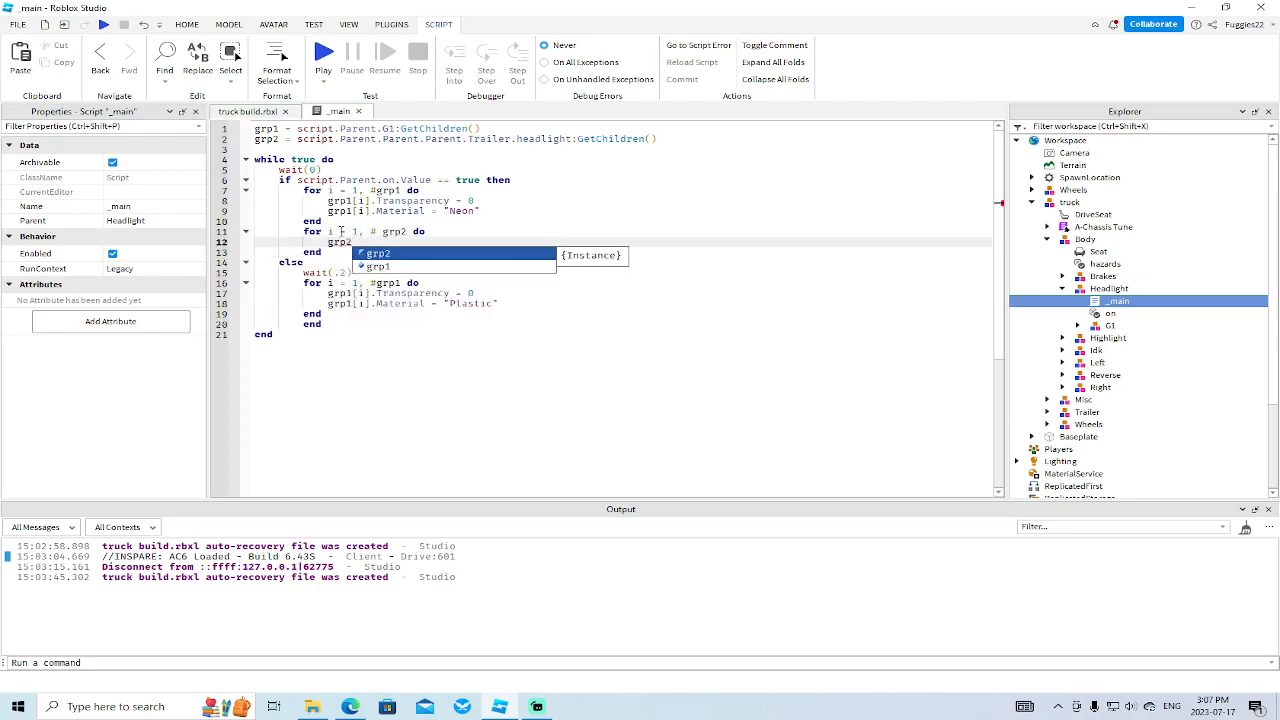
text([)
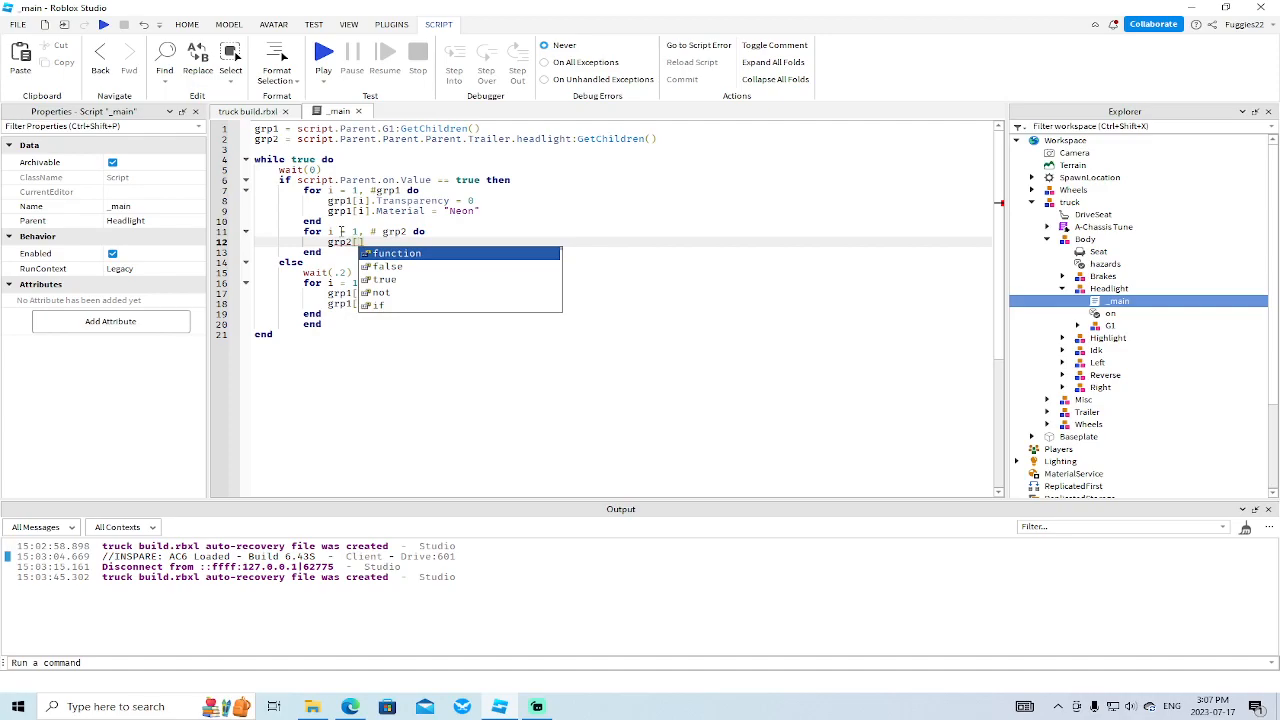
text(i)
key(Right)
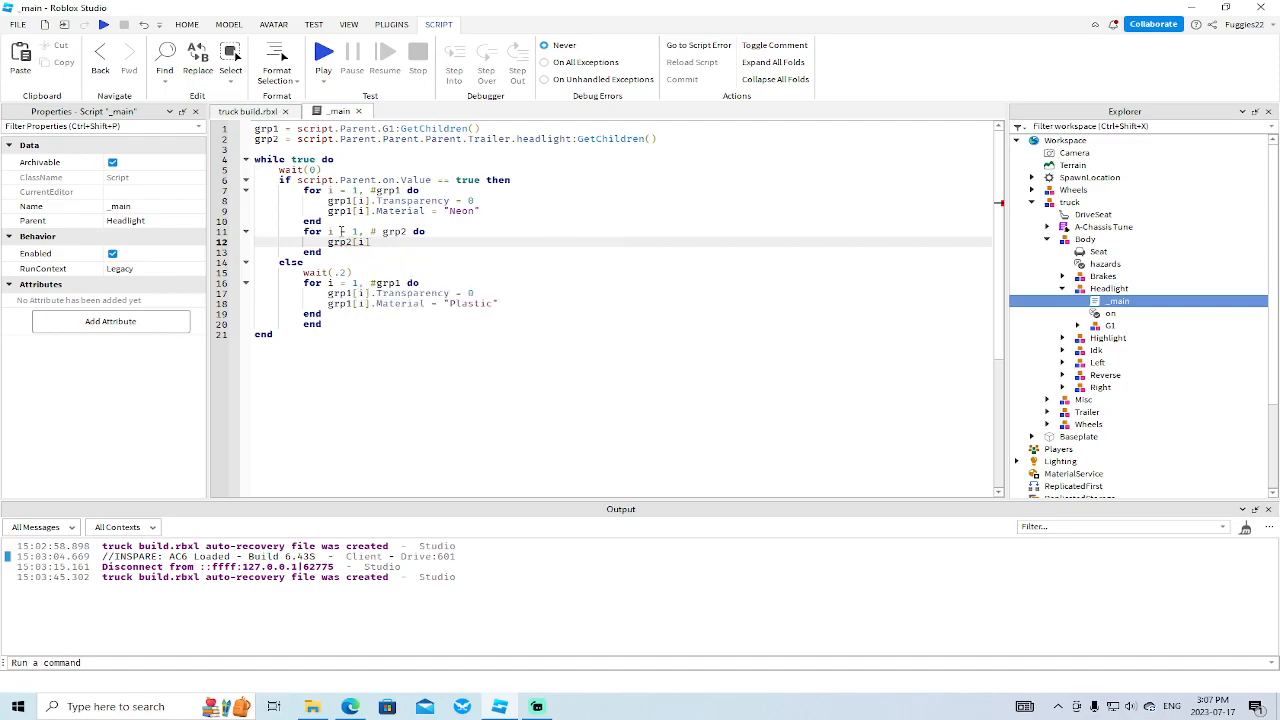
text(.)
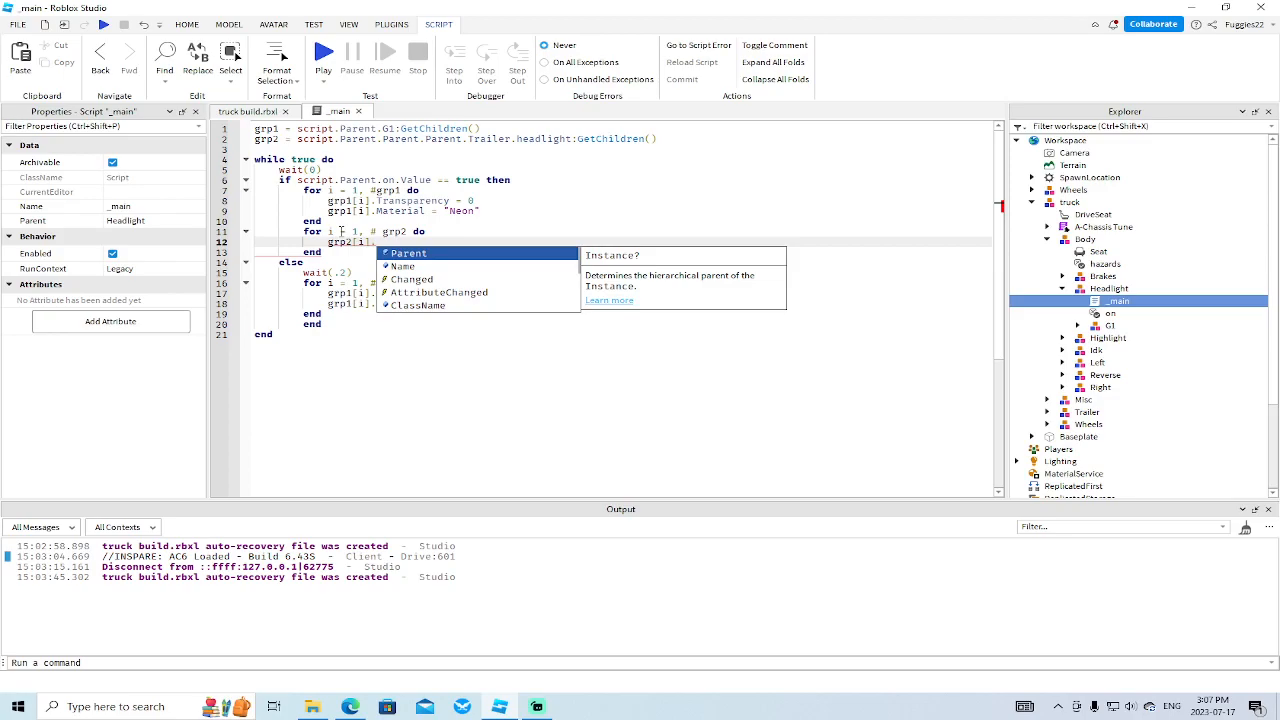
text(t)
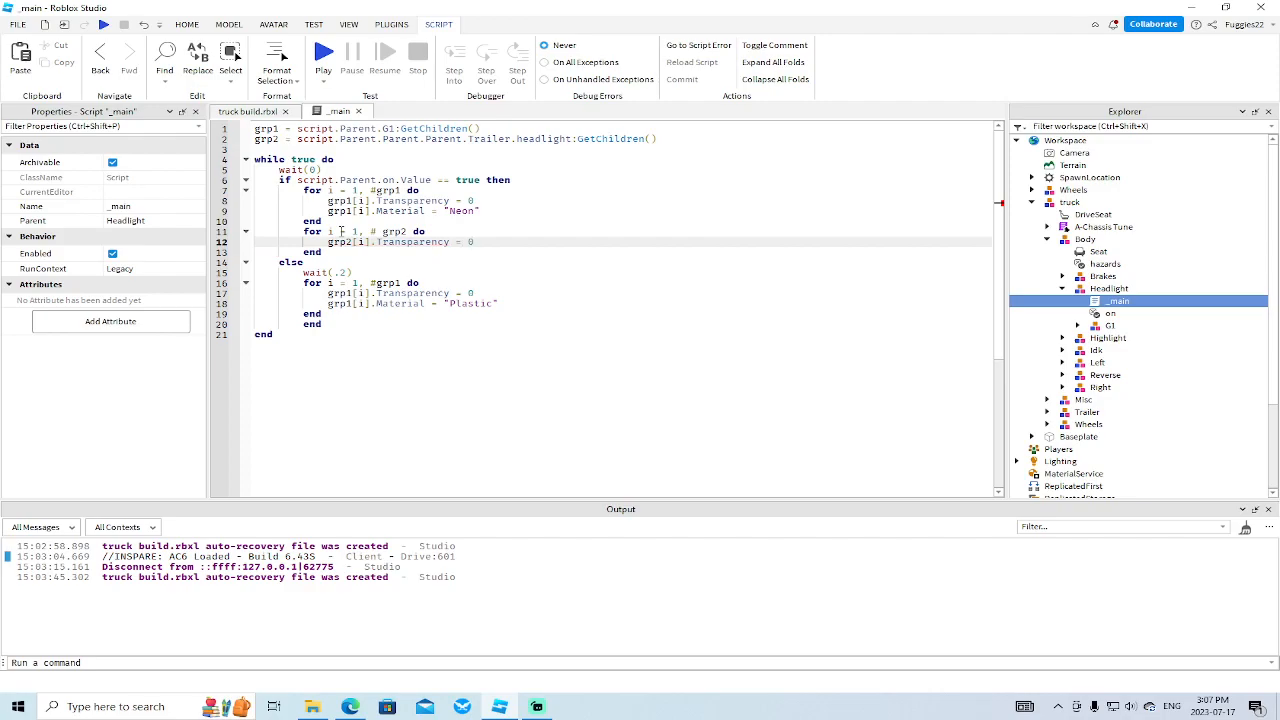
key(Return)
text(grp2)
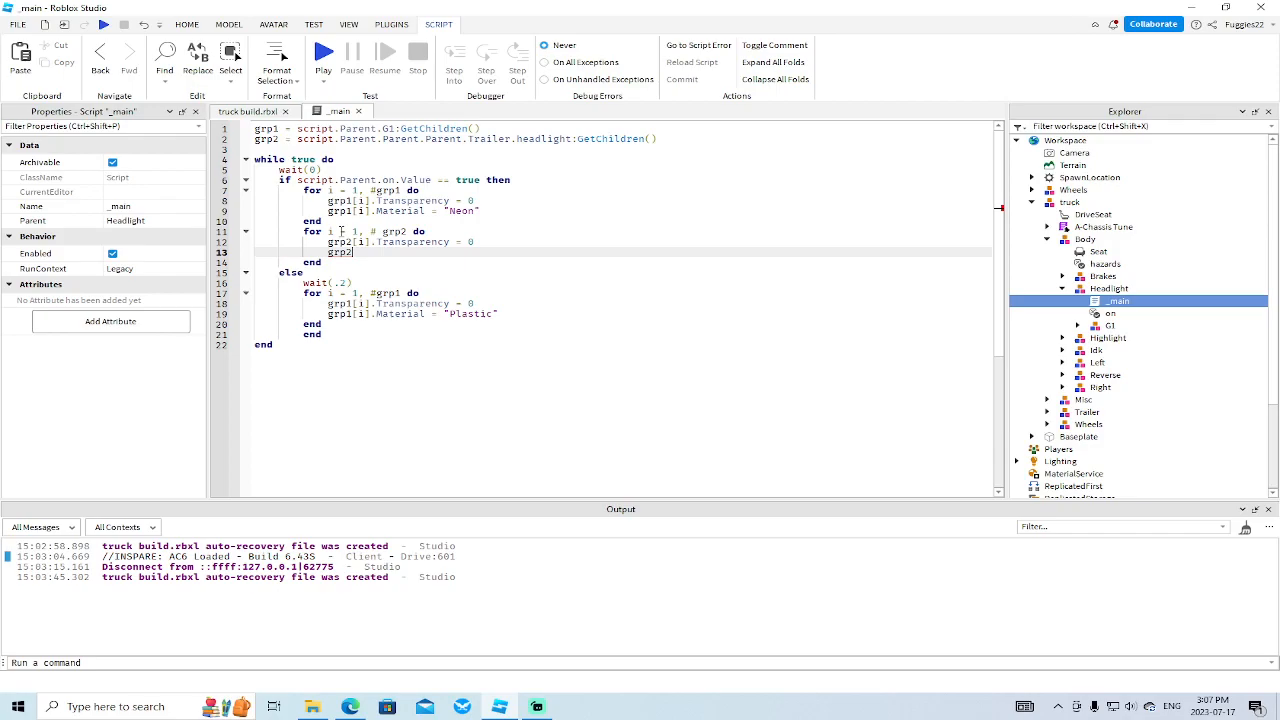
text([i].Material = "Neon)
Duplicate the grp1 Plastic loop directly below itself in the else branch.
click(497, 314)
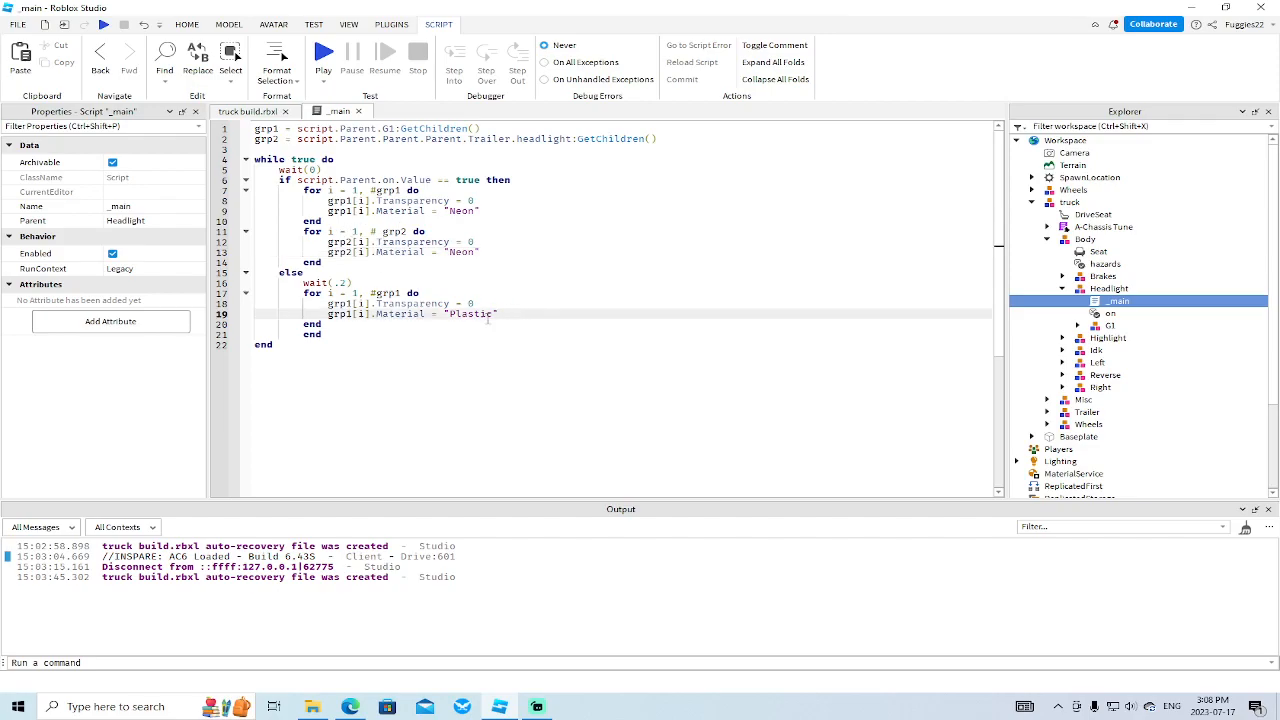
drag(325, 323, 270, 295)
key(ctrl+c)
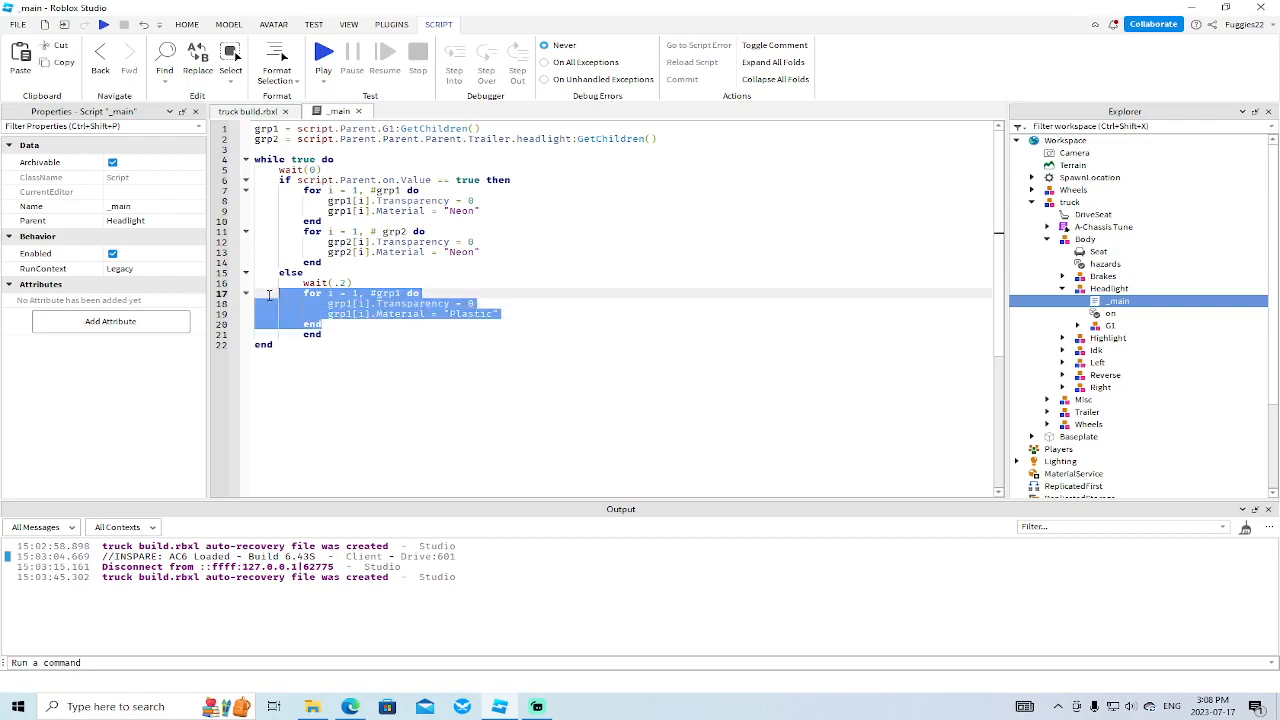
click(327, 325)
key(Return)
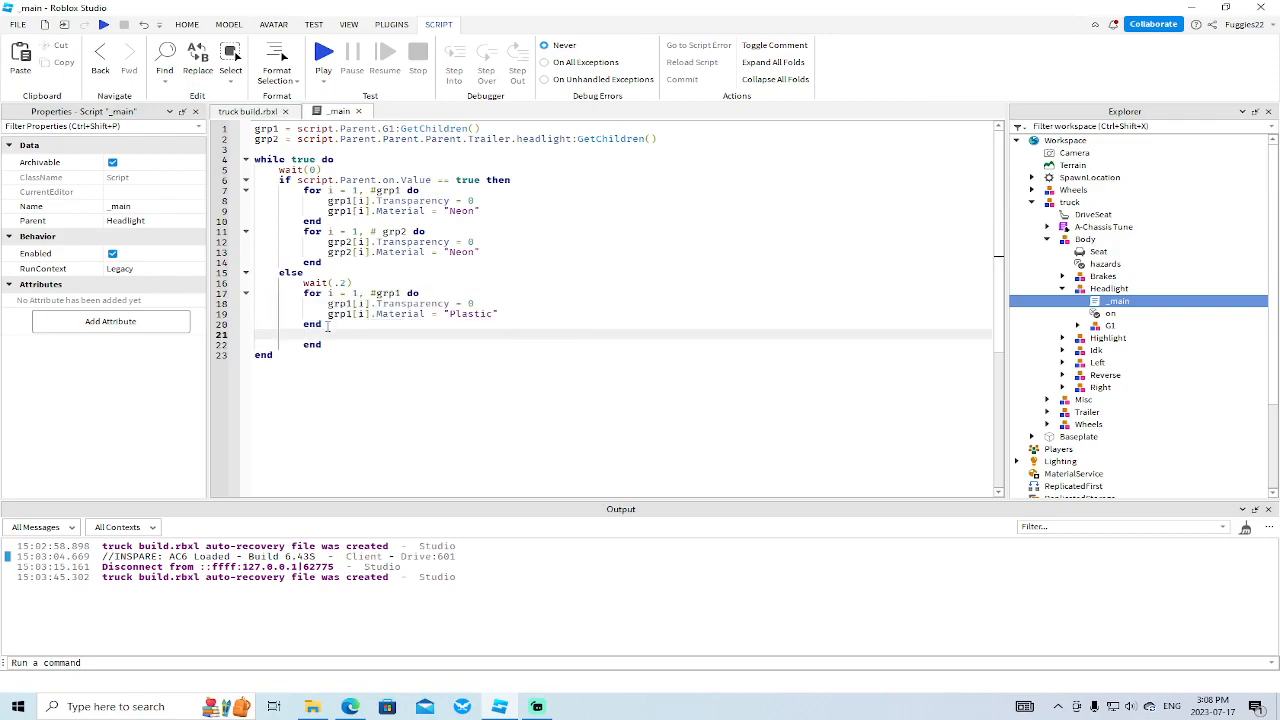
key(ctrl+v)
Change all three grp1 references in the duplicated Plastic loop to grp2.
click(352, 344)
key(BackSpace)
text(2)
key(Down)
key(BackSpace)
text(2)
click(401, 334)
key(BackSpace)
text(2)
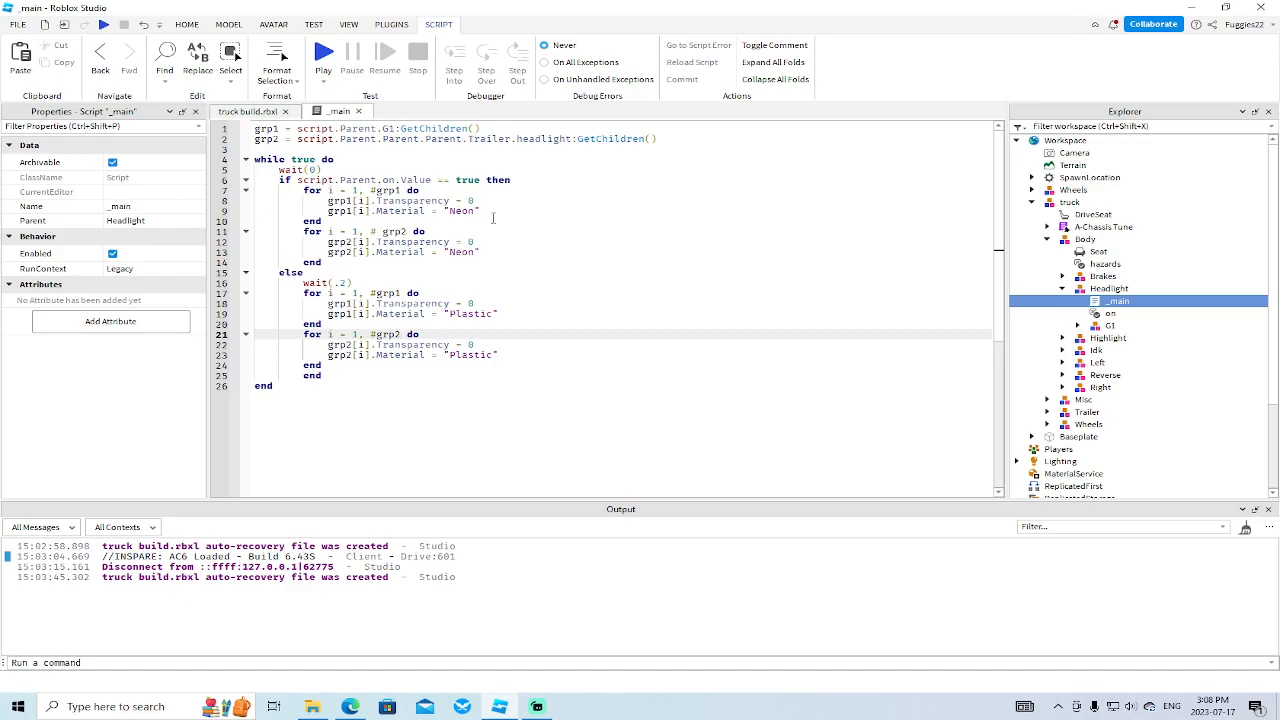
Delete the grp2[i].Transparency lines from both grp2 loops, along with the empty lines left behind.
drag(490, 202, 285, 203)
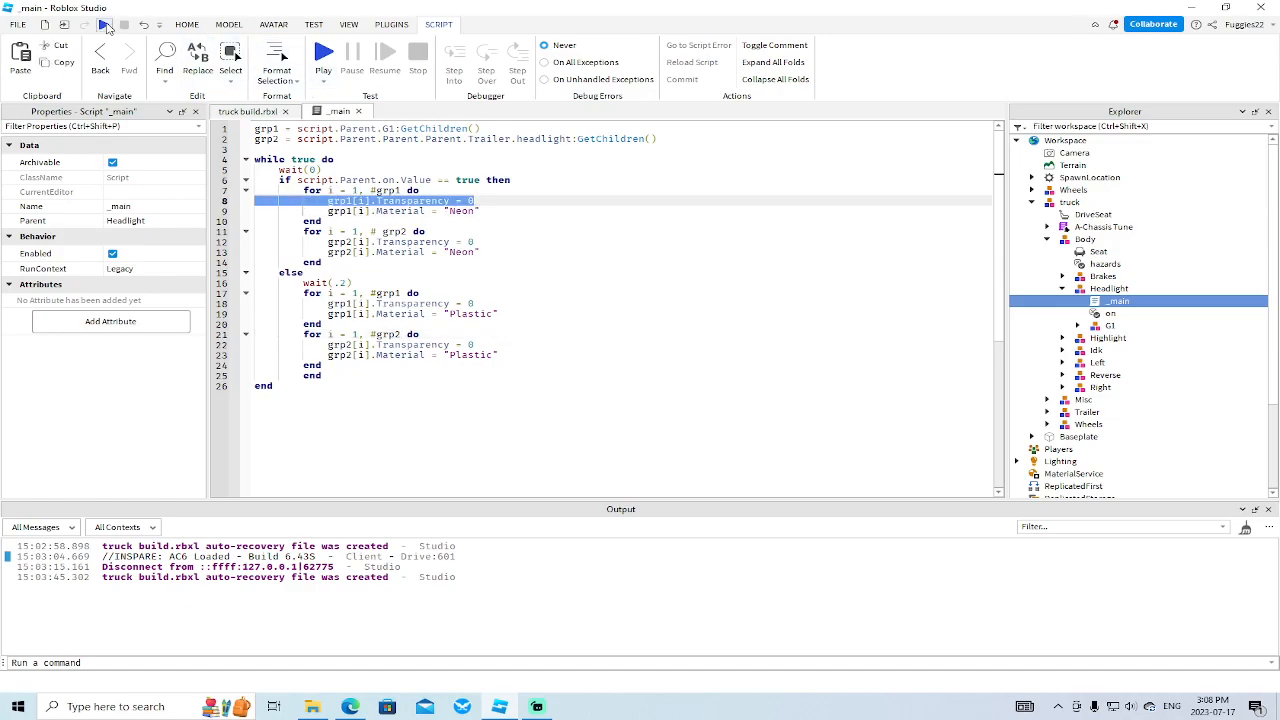
drag(475, 242, 268, 240)
key(BackSpace)
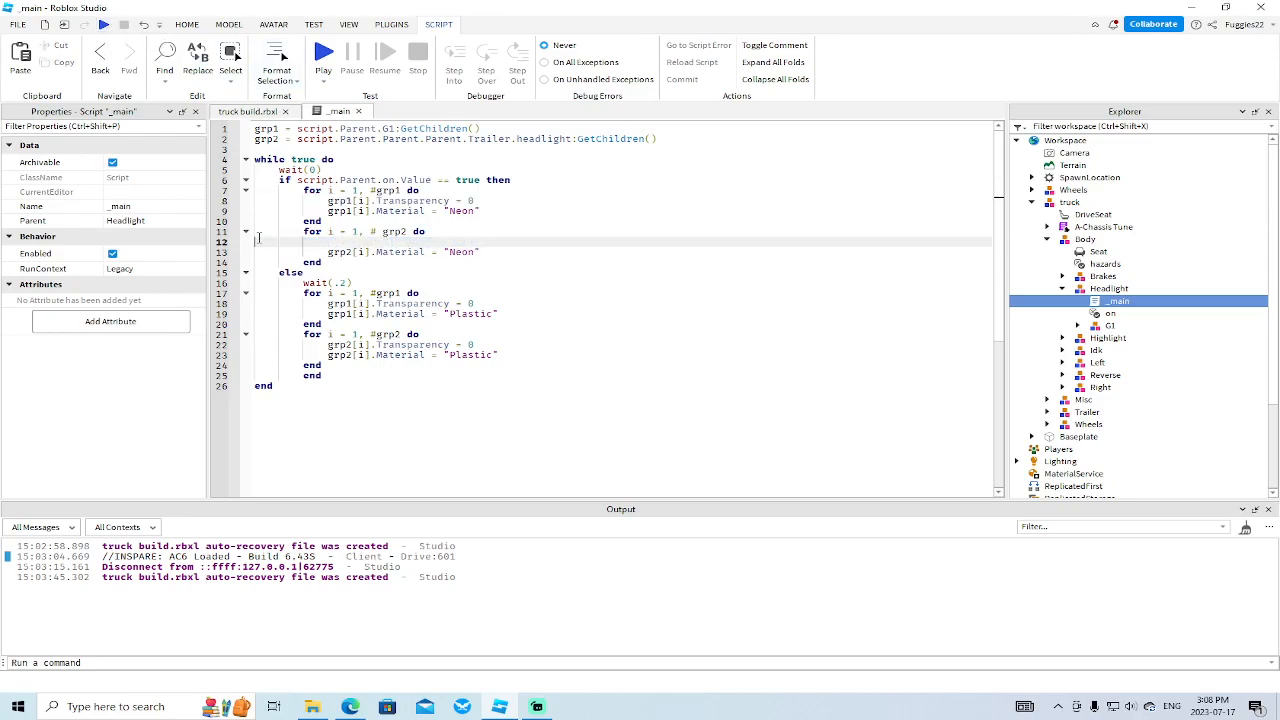
key(BackSpace)
drag(476, 334, 257, 334)
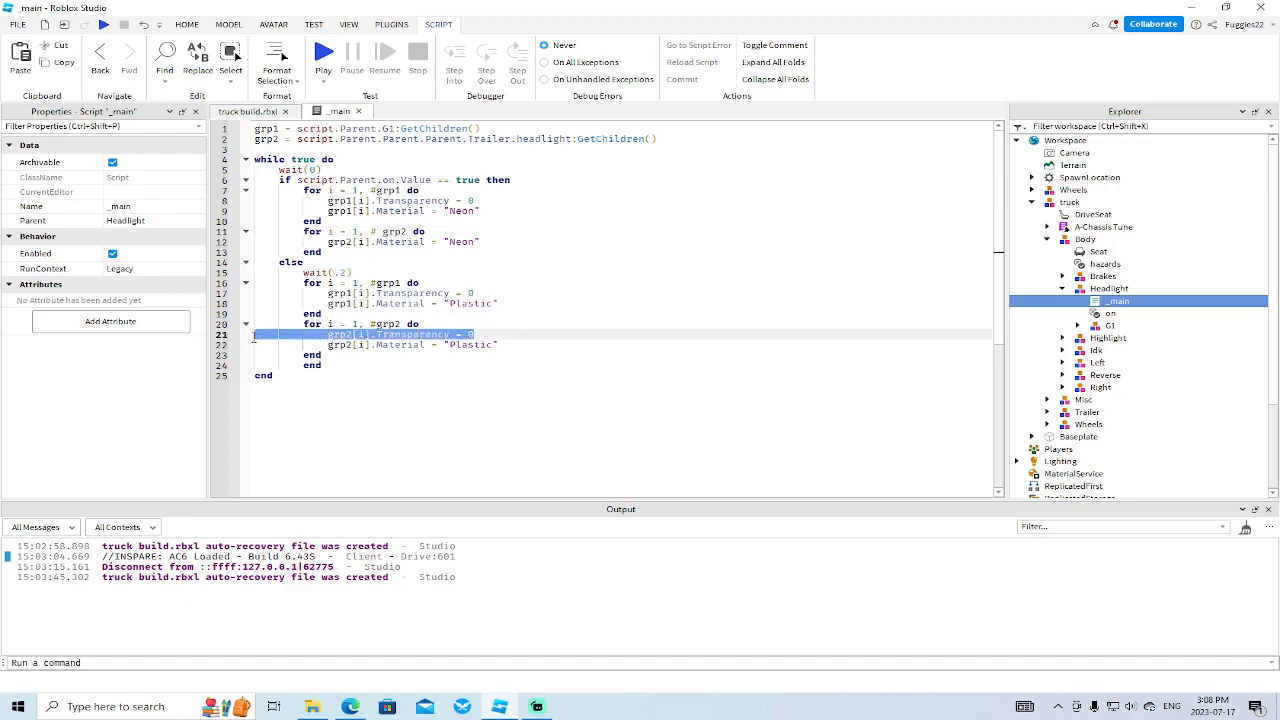
key(BackSpace)
key(BackSpace)
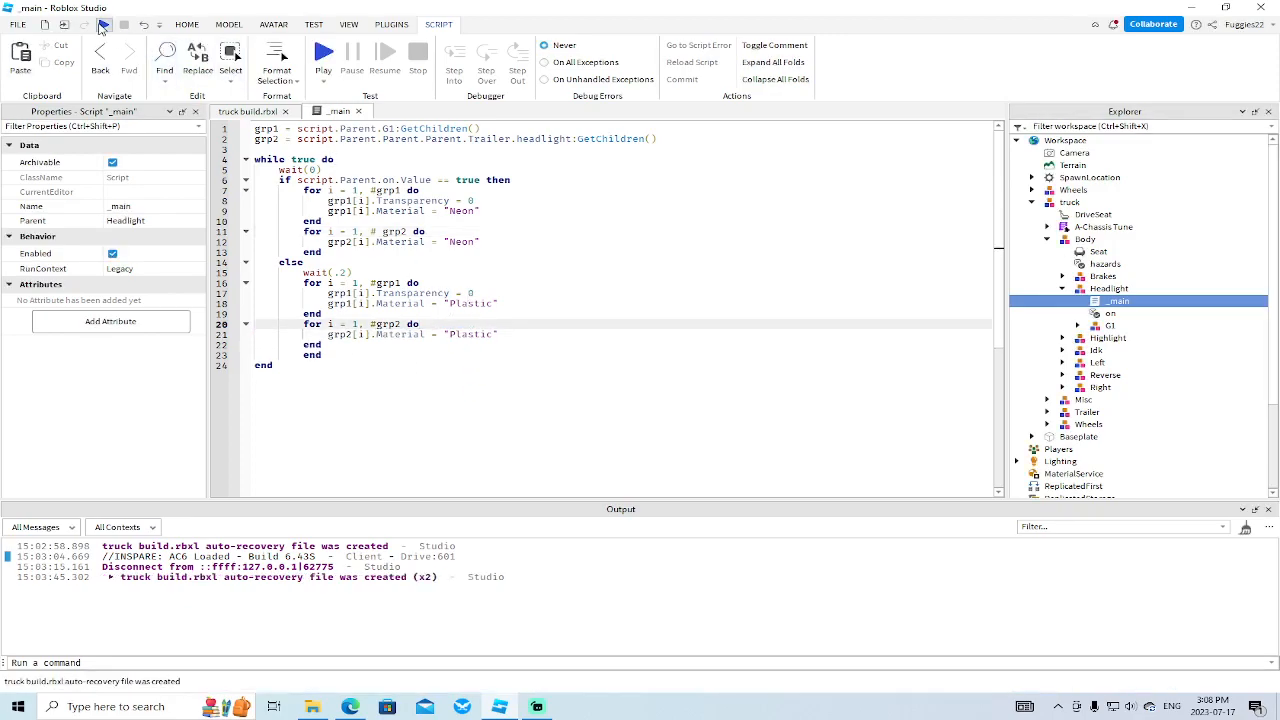
Start a play test and set the Lighting ClockTime to 5.
click(102, 25)
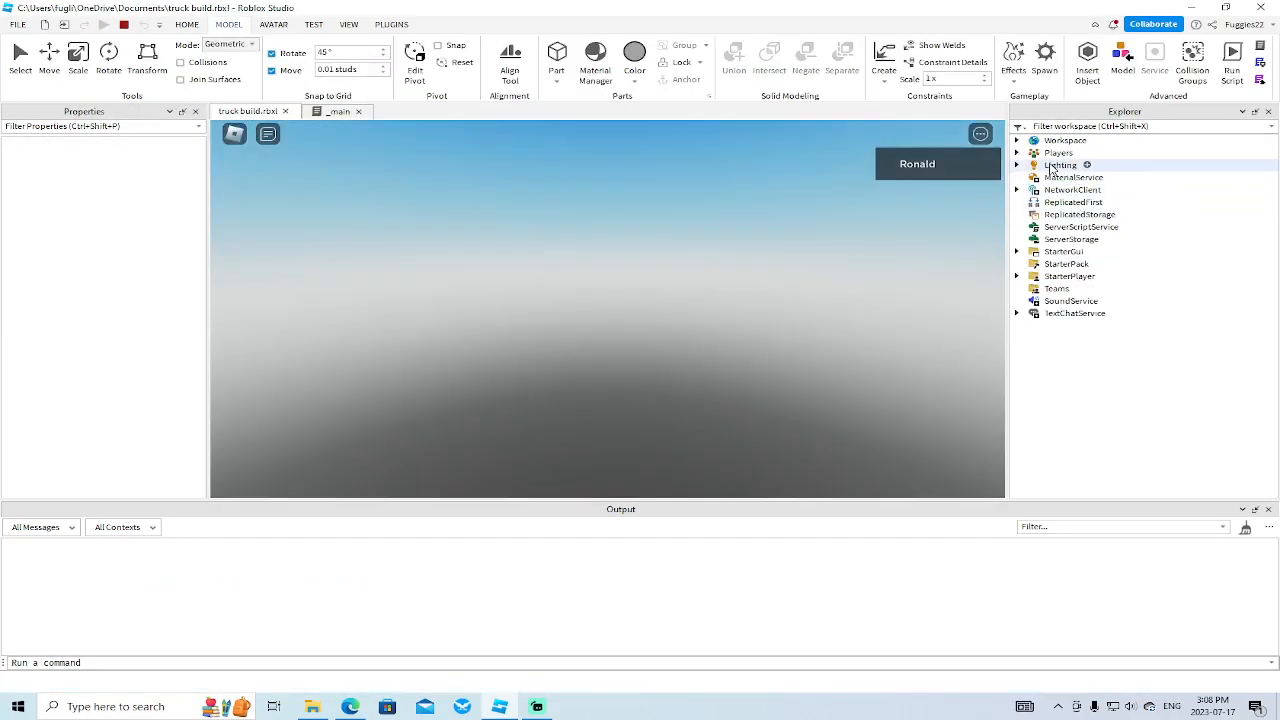
click(1052, 167)
click(138, 363)
text(5)
Take the truck's driver seat, switch the headlights on and off, and inspect the trailer's yellow marker lights from several angles.
right_drag(496, 268, 496, 268)
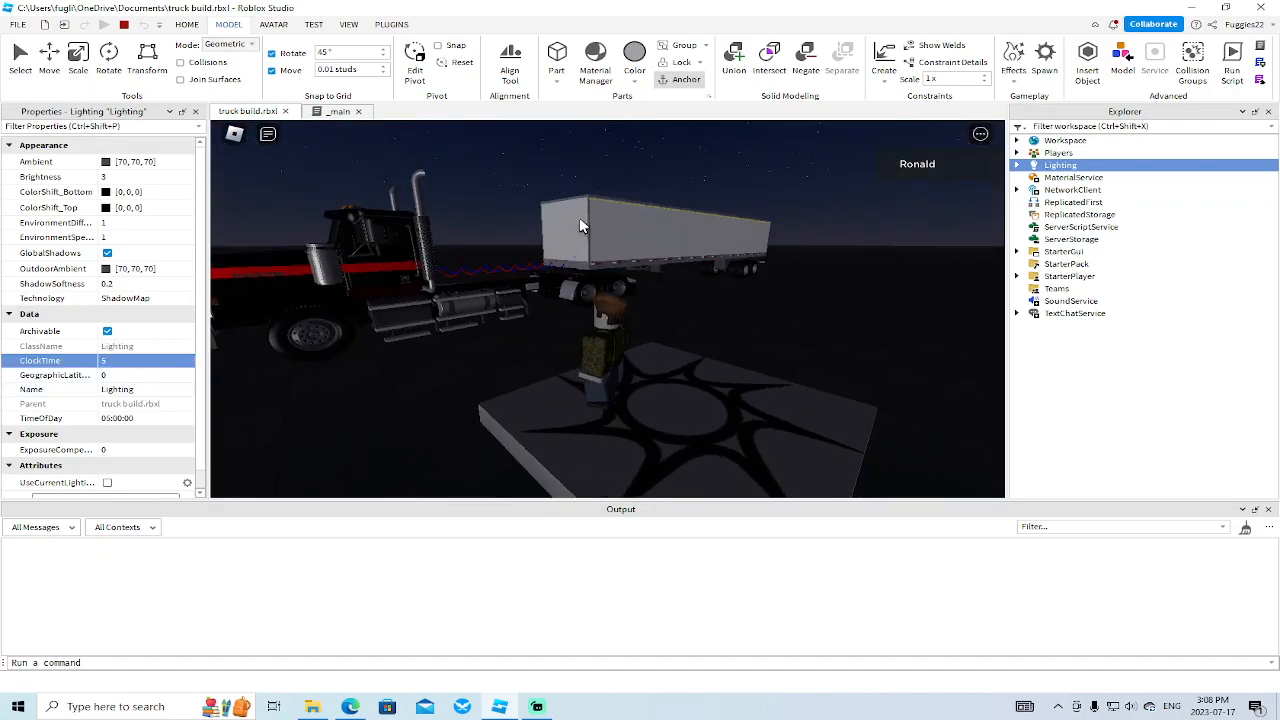
right_drag(721, 243, 721, 243)
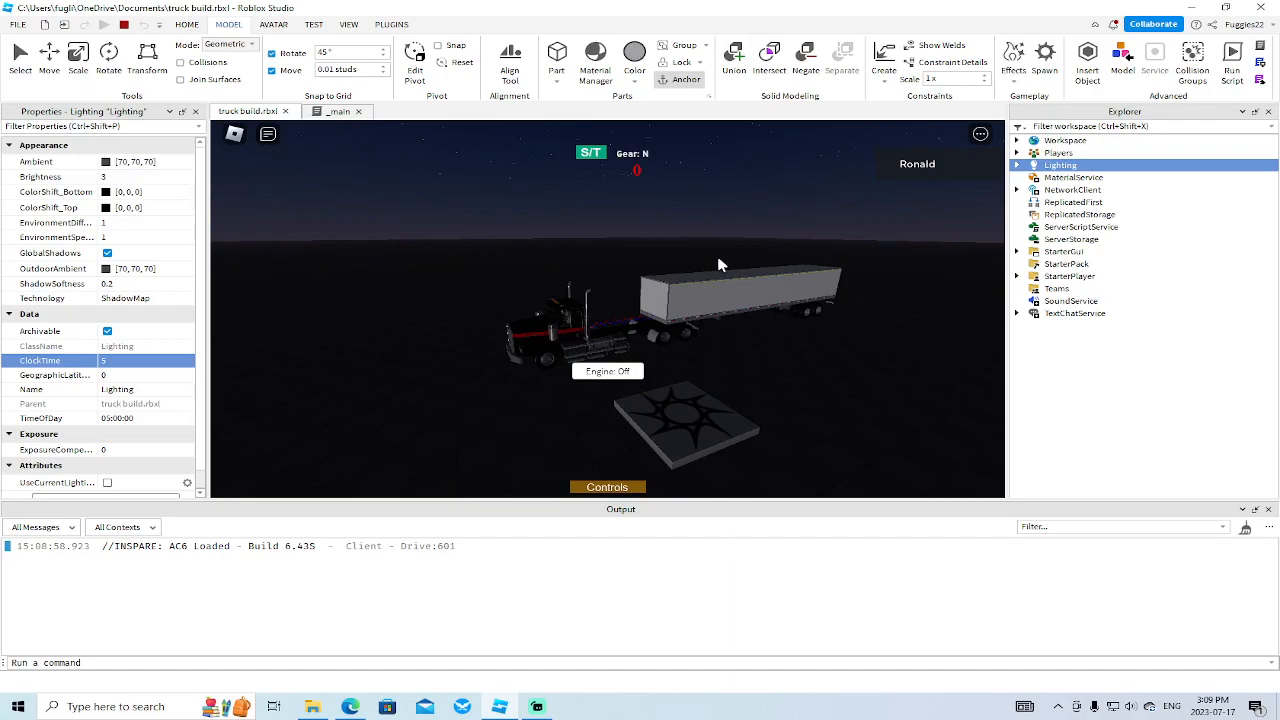
right_drag(908, 370, 909, 371)
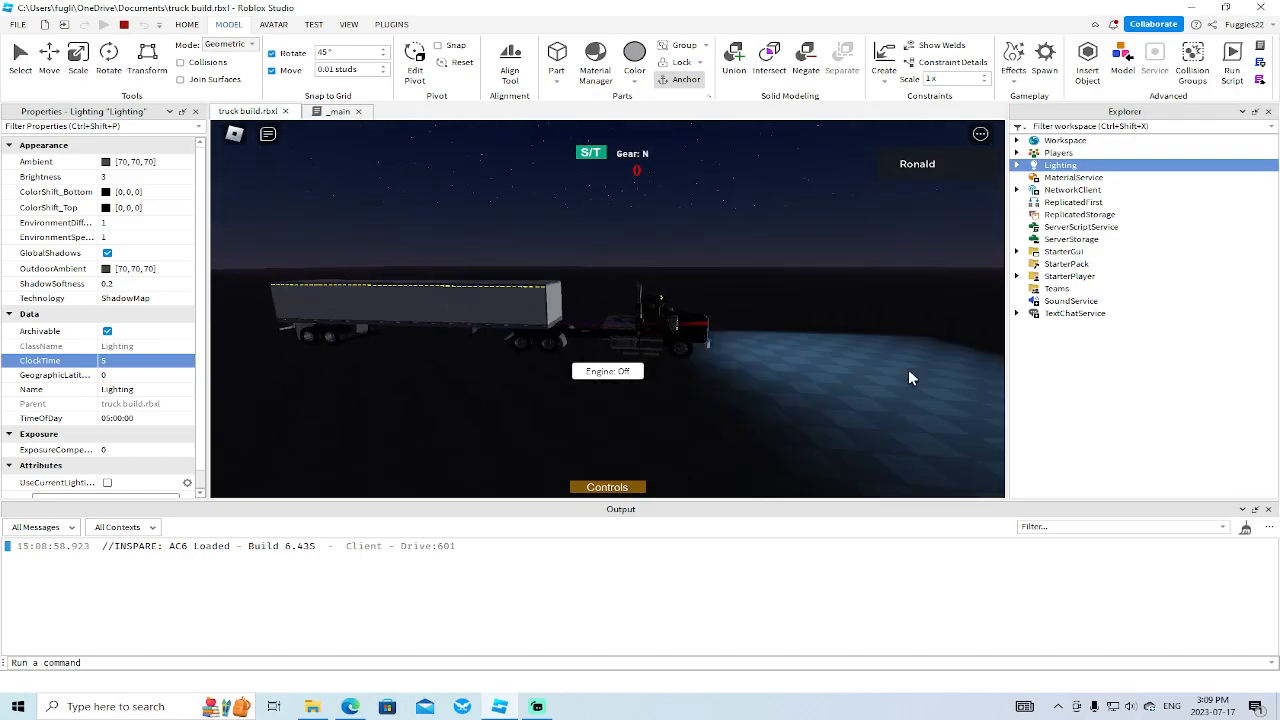
right_drag(830, 399, 830, 399)
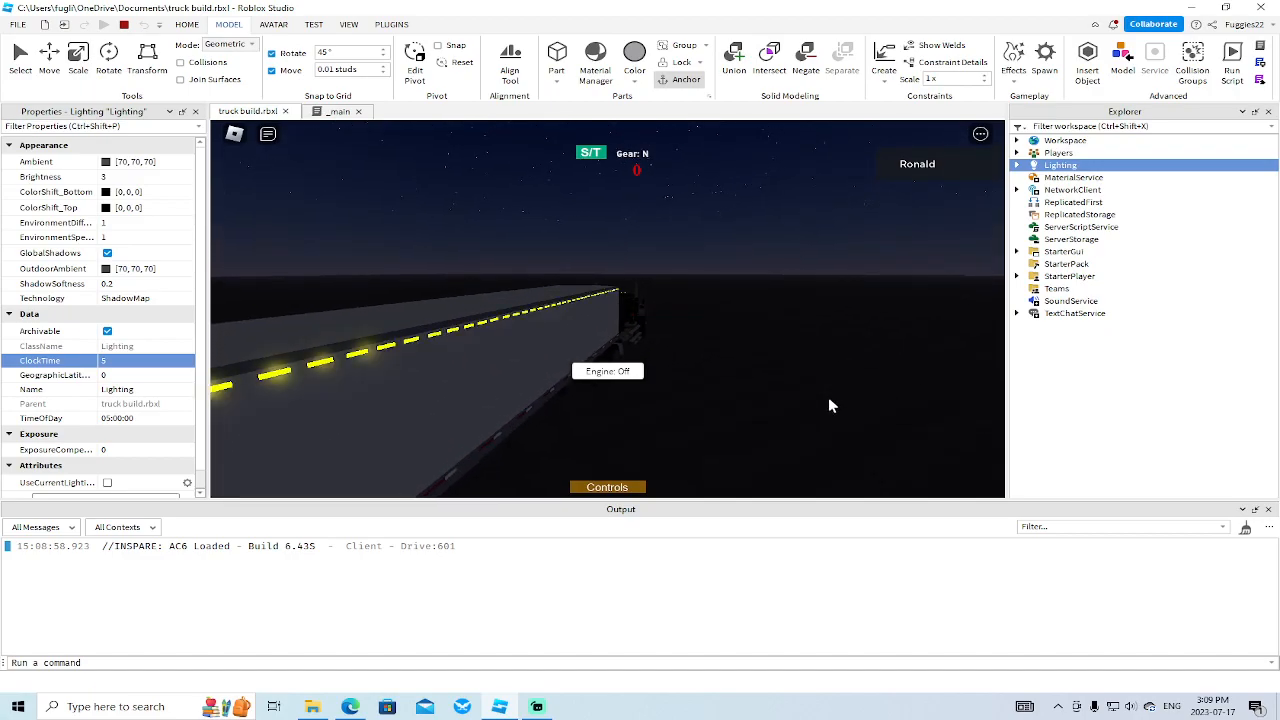
right_drag(828, 397, 825, 397)
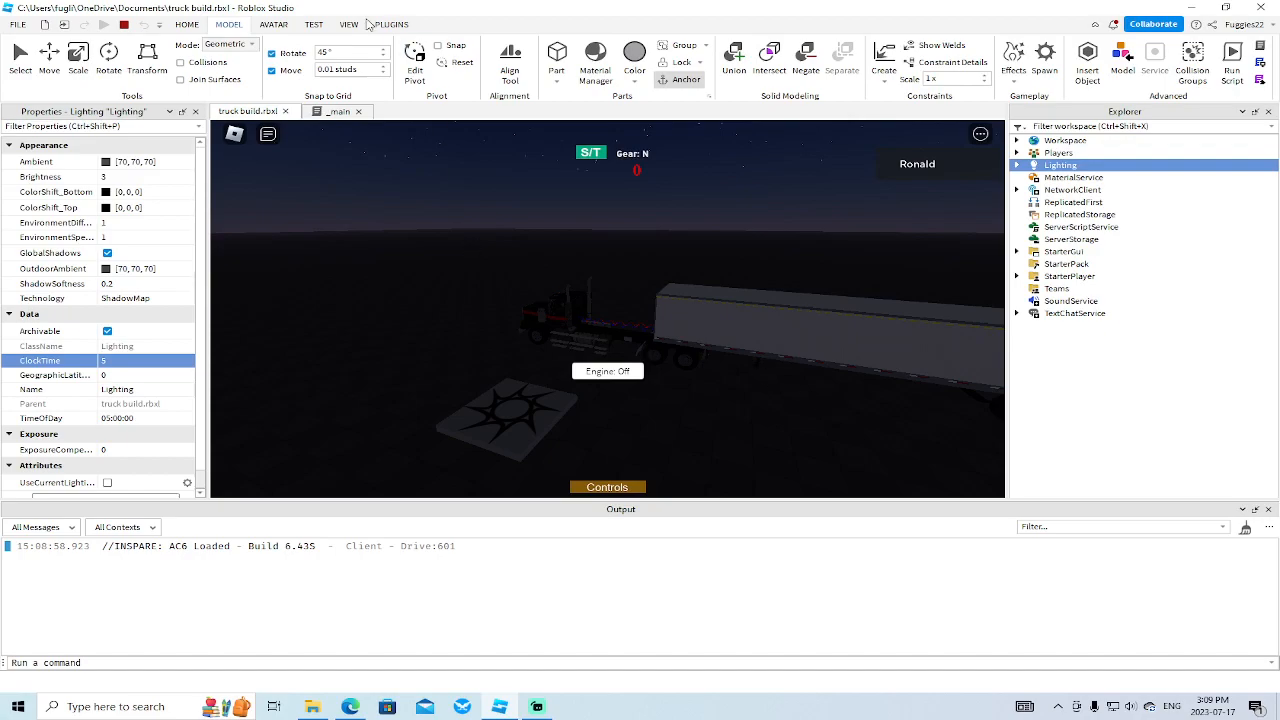
Stop the playtest and review the grp2 trailer headlight declaration and its Neon and Plastic loops in the Headlight _main script.
click(124, 24)
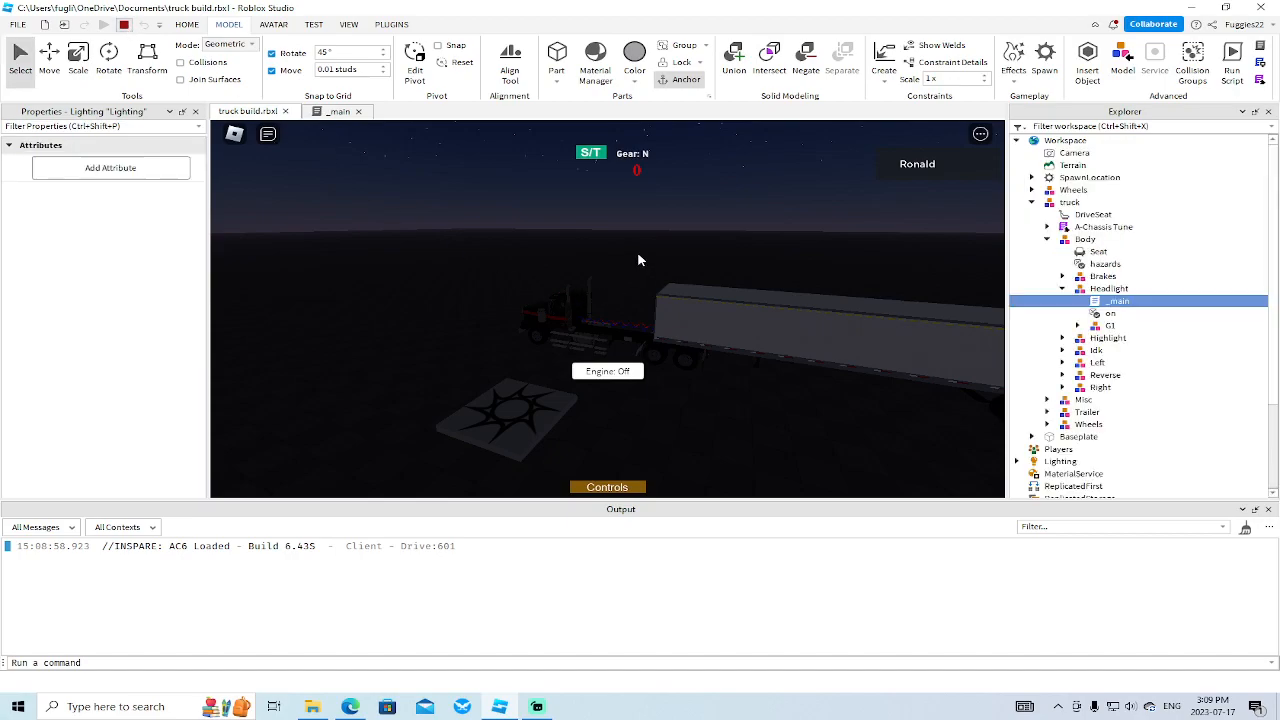
click(334, 111)
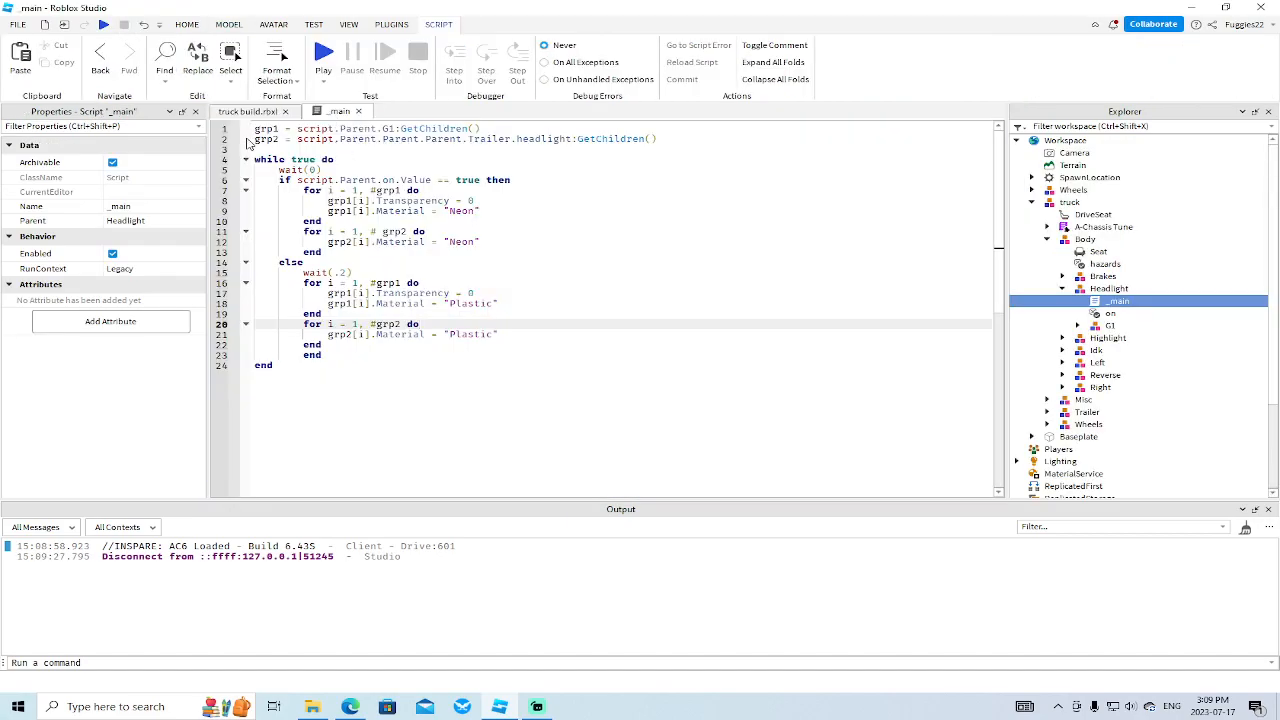
drag(650, 140, 245, 138)
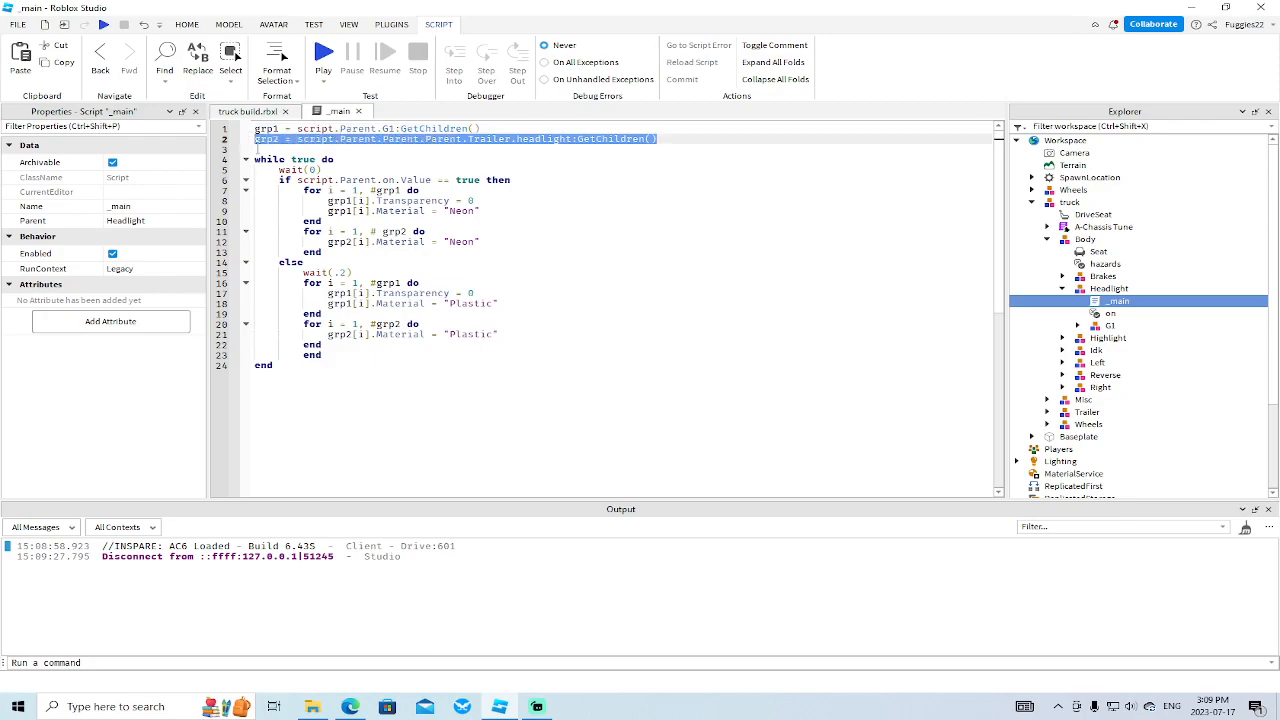
click(352, 258)
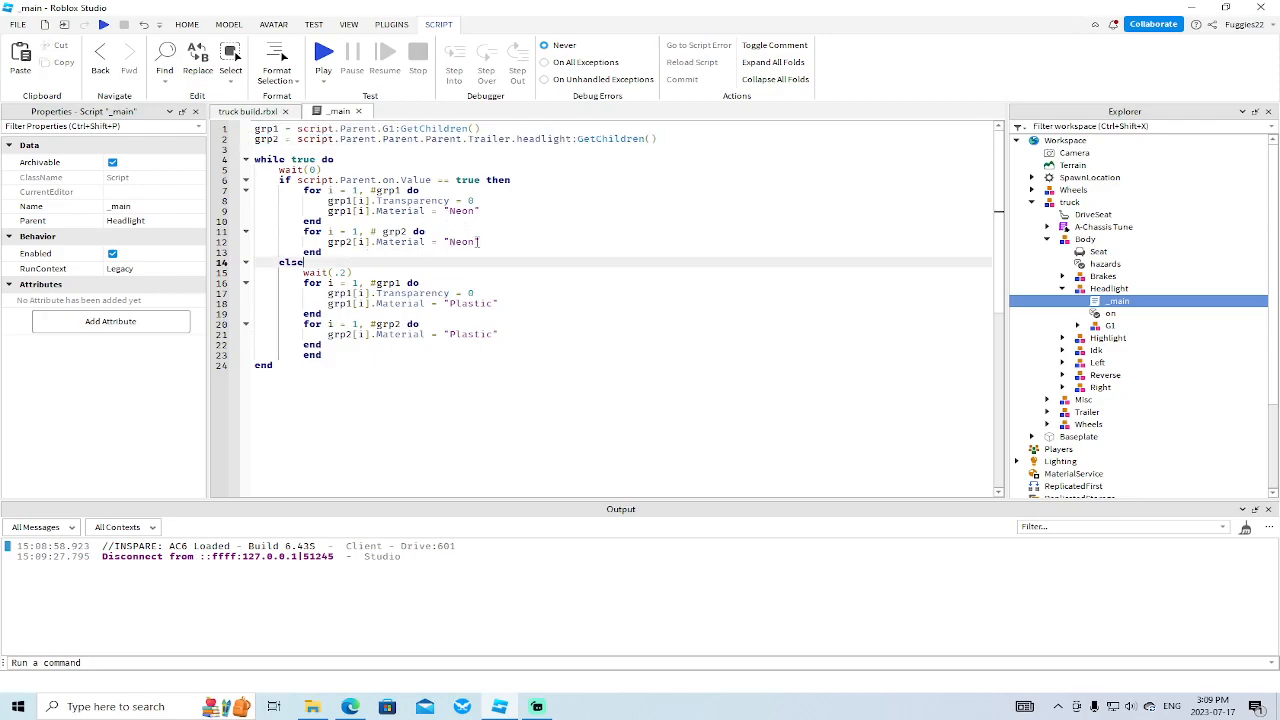
drag(322, 252, 280, 230)
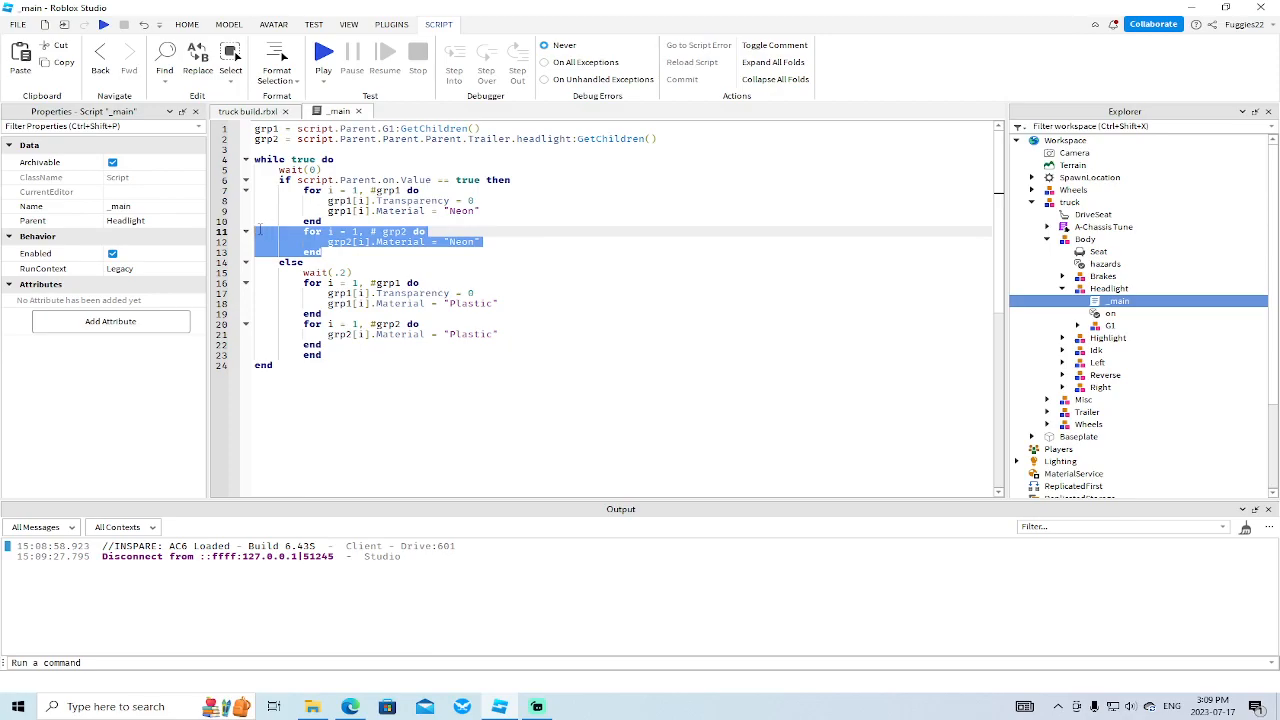
drag(322, 347, 280, 326)
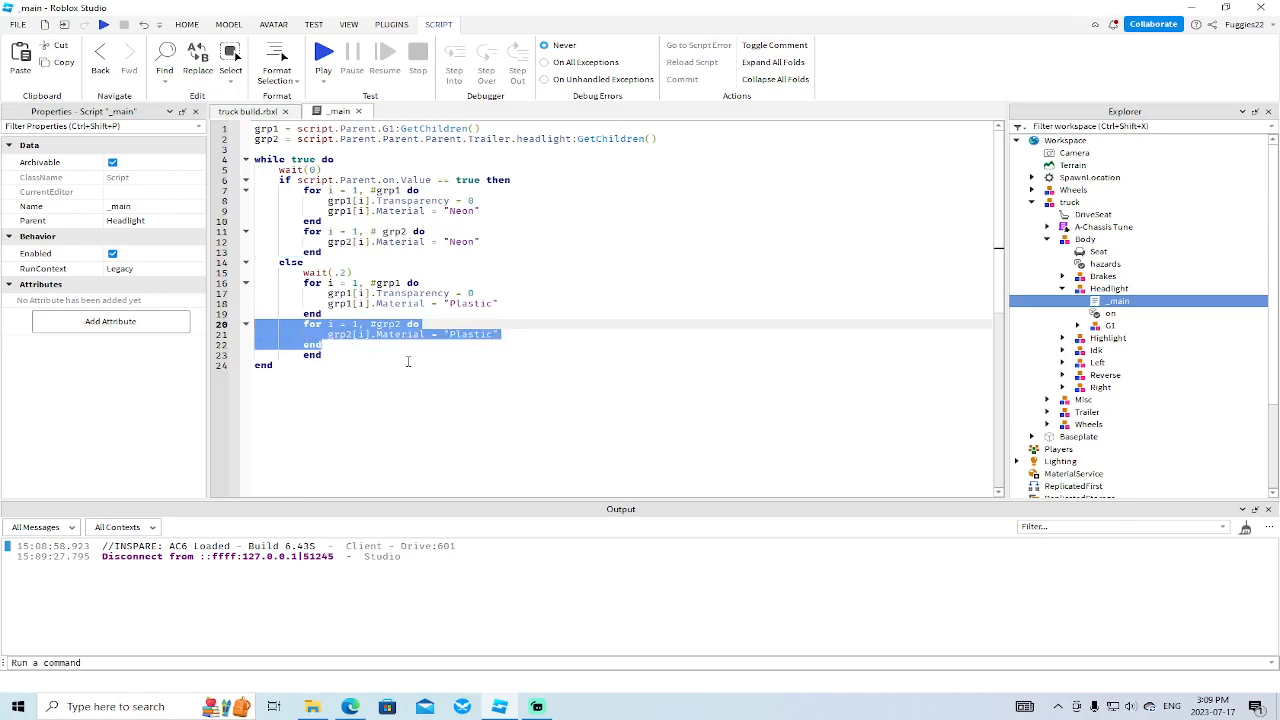
Collapse the truck's Headlight and Body groups and close the _main script.
click(1062, 288)
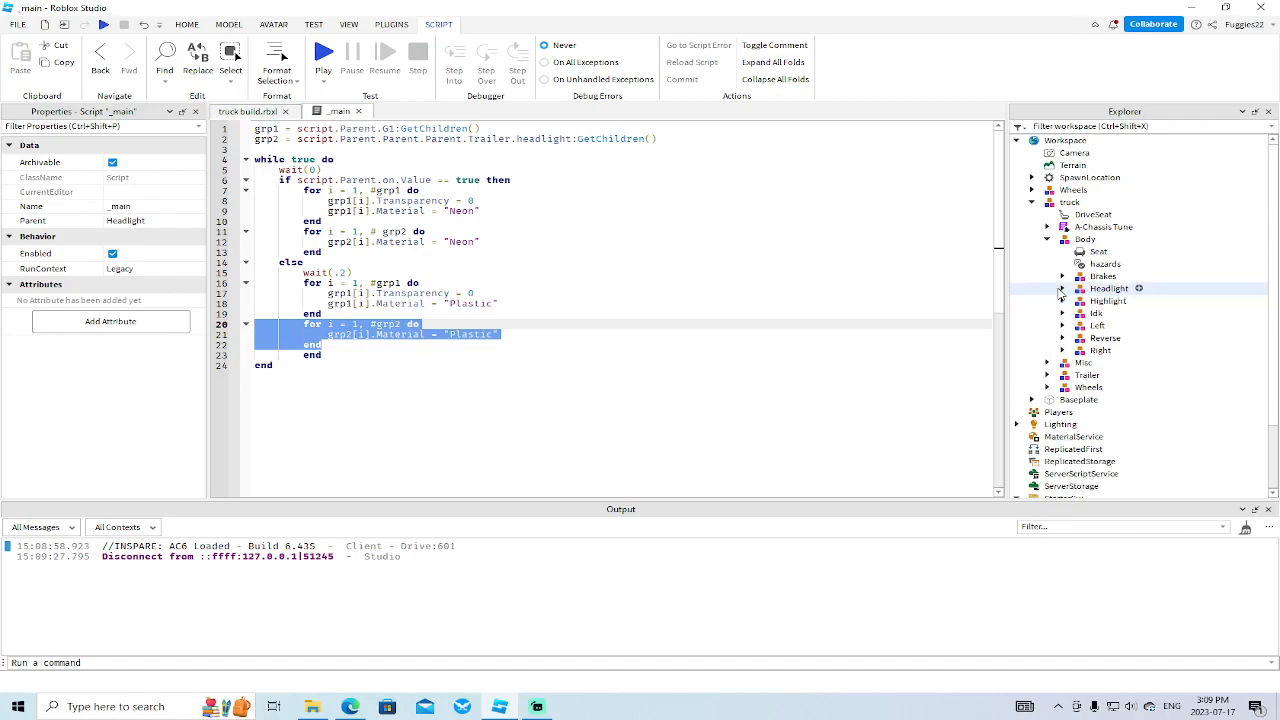
click(1047, 239)
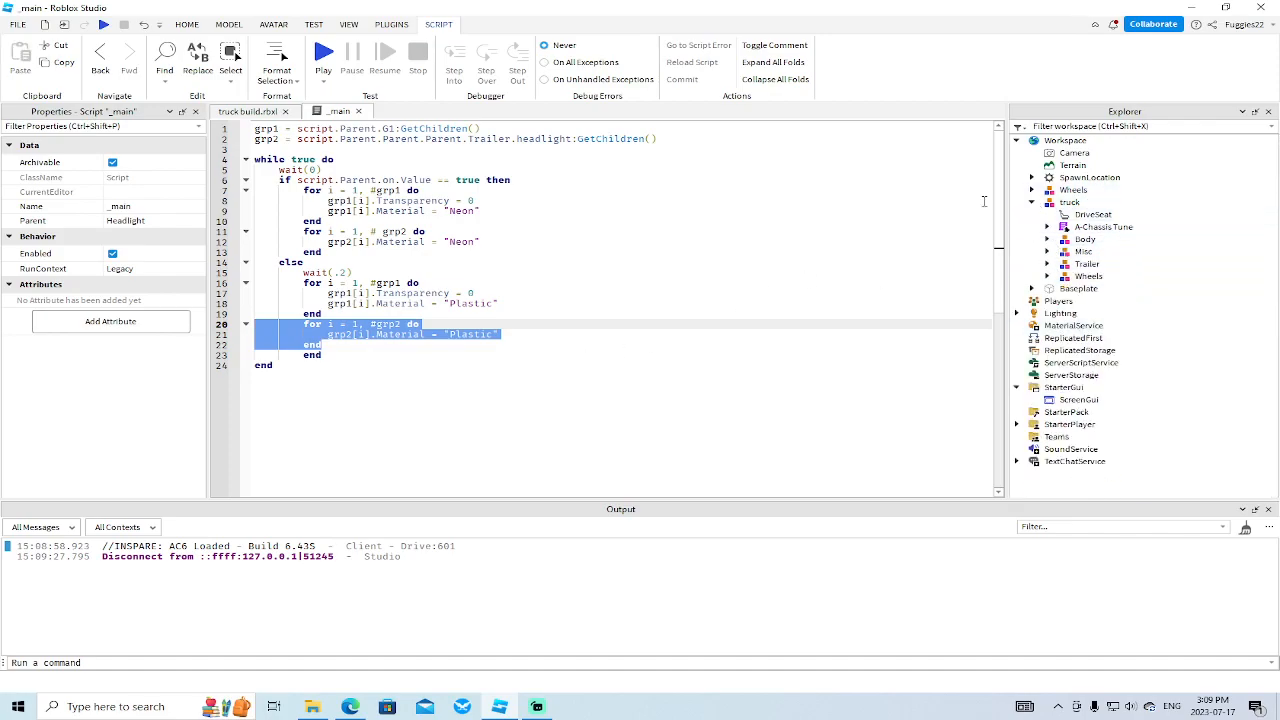
click(357, 112)
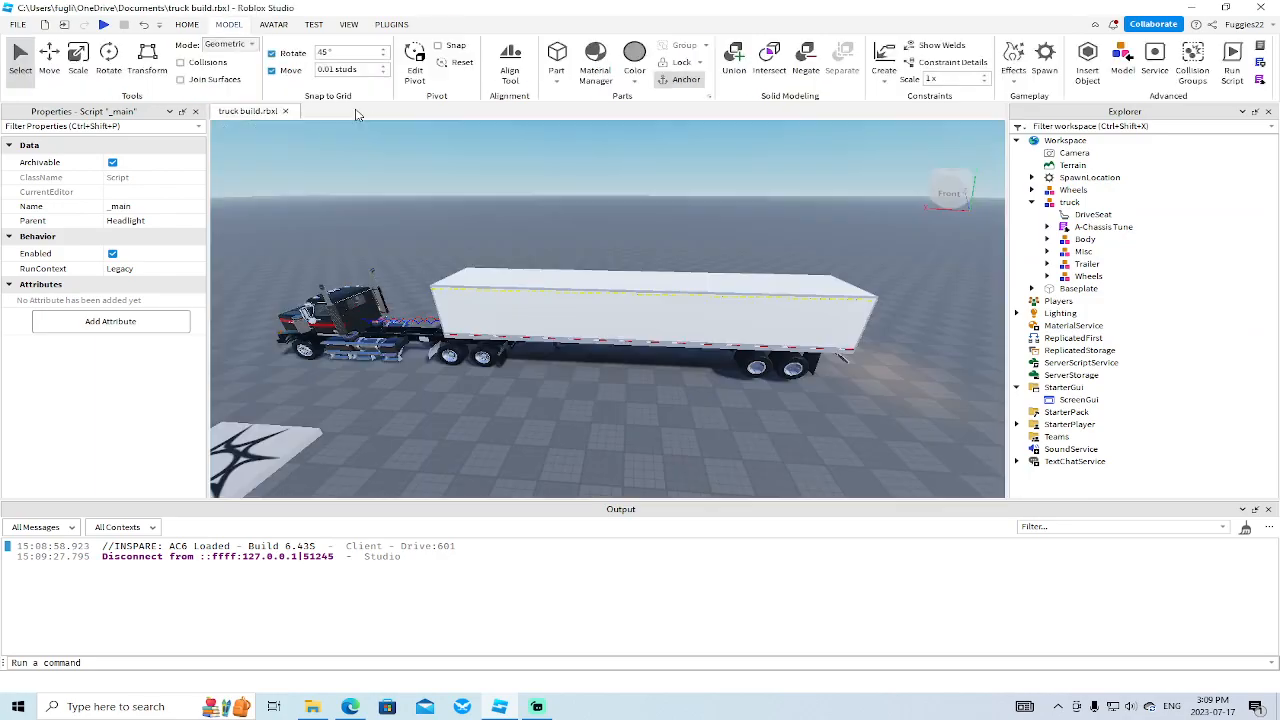
Expand the truck's A-Chassis Tune and select the AC6_Stock_Gauges frame in its Plugins folder.
click(590, 335)
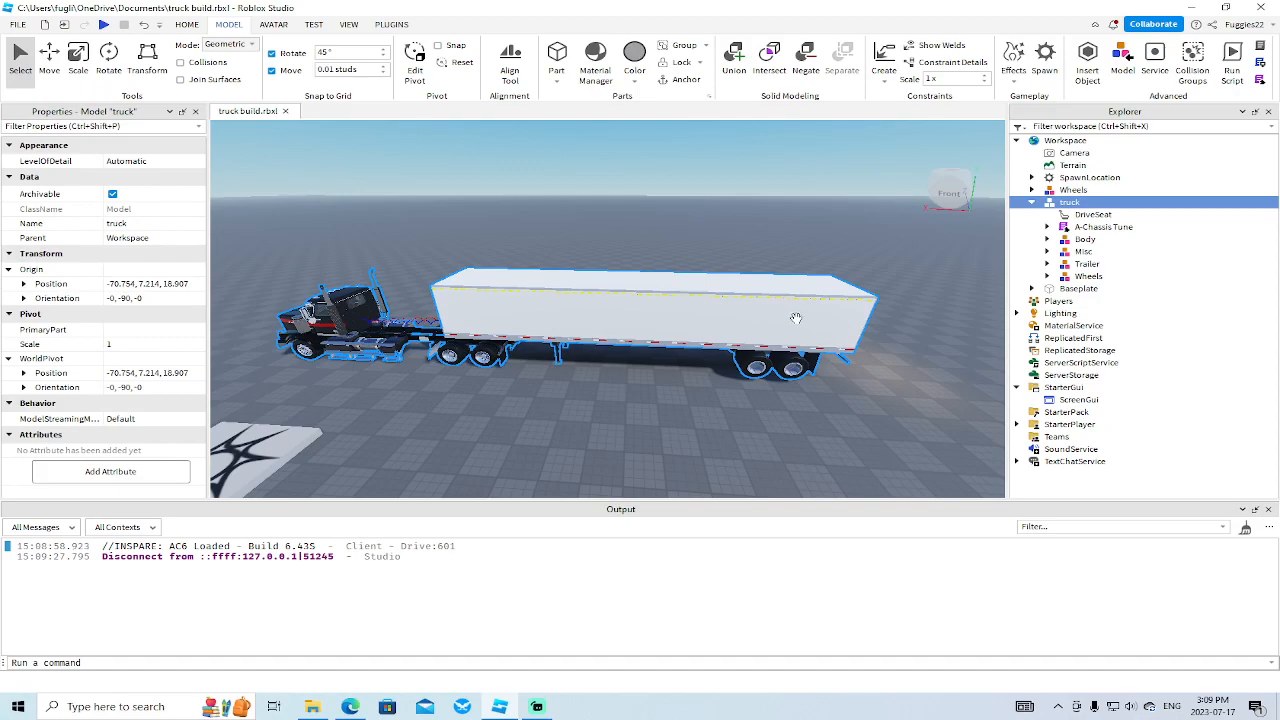
click(1047, 227)
right_drag(866, 402, 780, 430)
scroll(866, 402, down, 2)
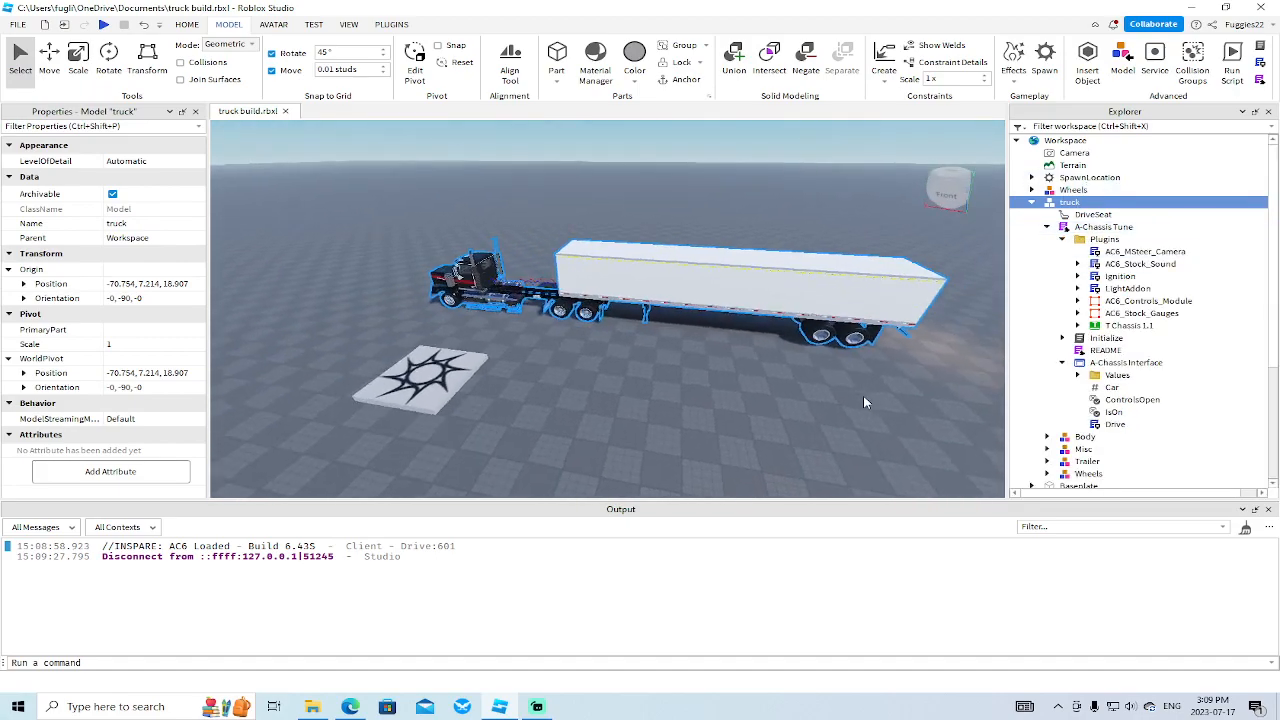
scroll(866, 402, up, 2)
click(1141, 313)
scroll(780, 369, up, 3)
scroll(770, 373, down, 6)
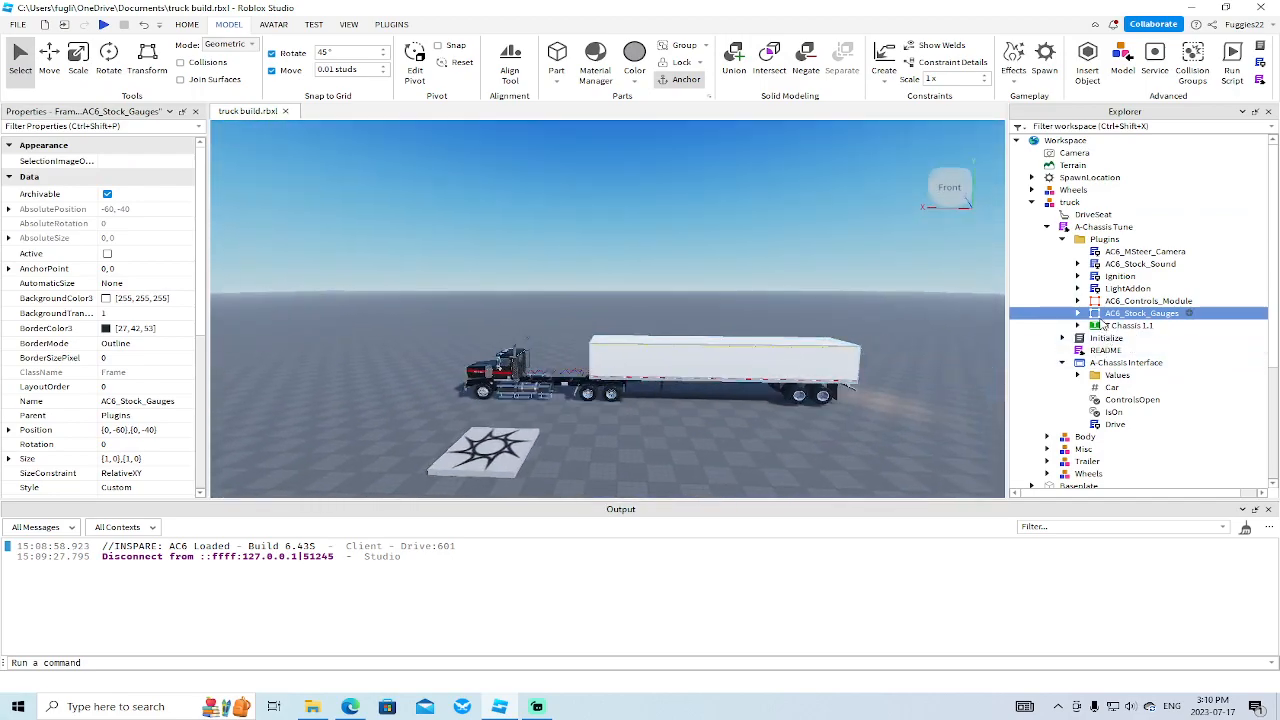
Preview AC6_Stock_Gauges by placing it in StarterGui's ScreenGui, and return it to the A-Chassis Tune Plugins folder.
drag(1105, 325, 1070, 422)
right_drag(960, 398, 982, 407)
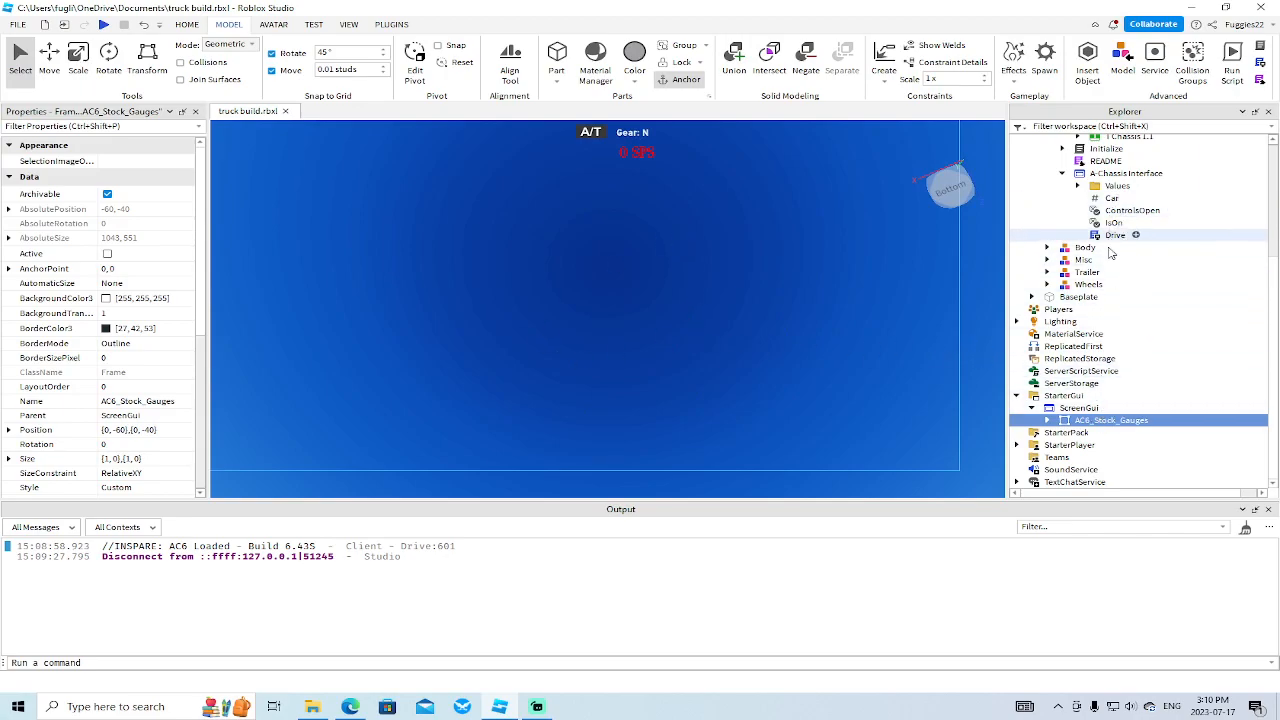
drag(1075, 421, 1104, 168)
scroll(1105, 242, up, 3)
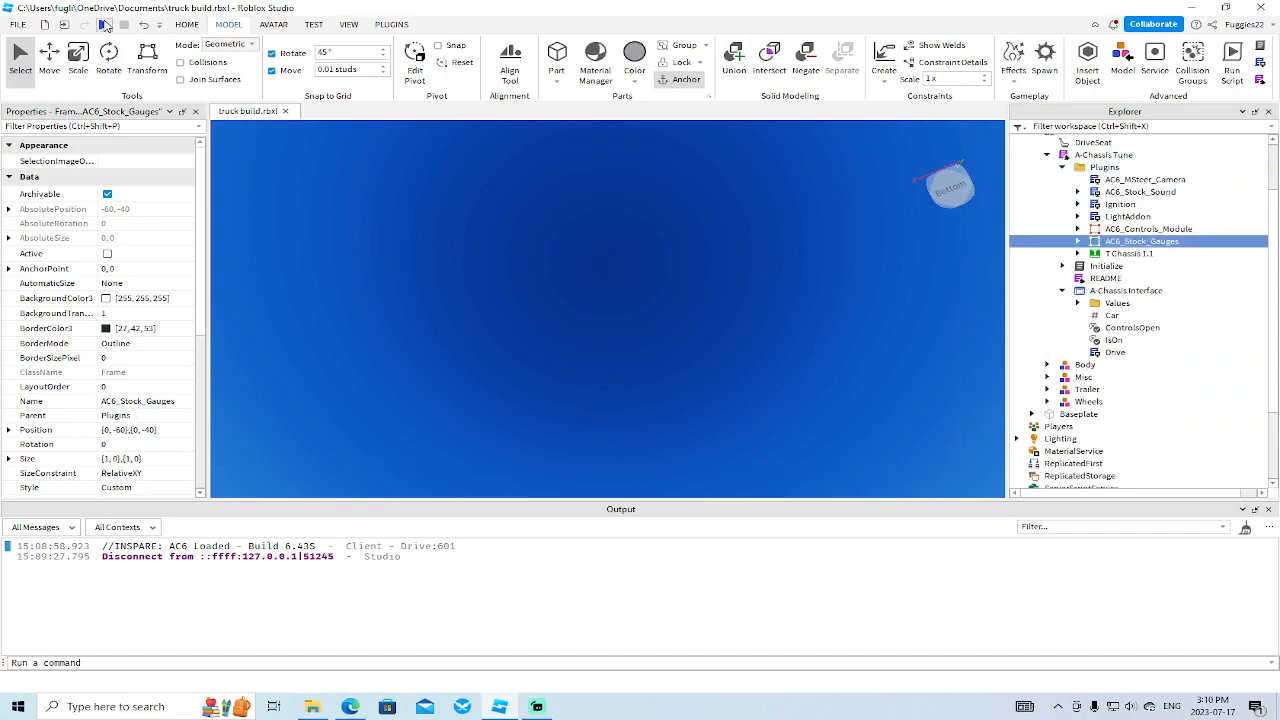
Playtest the place, board the truck, and expand A-Chassis Interface in the player's PlayerGui to examine its contents.
click(104, 24)
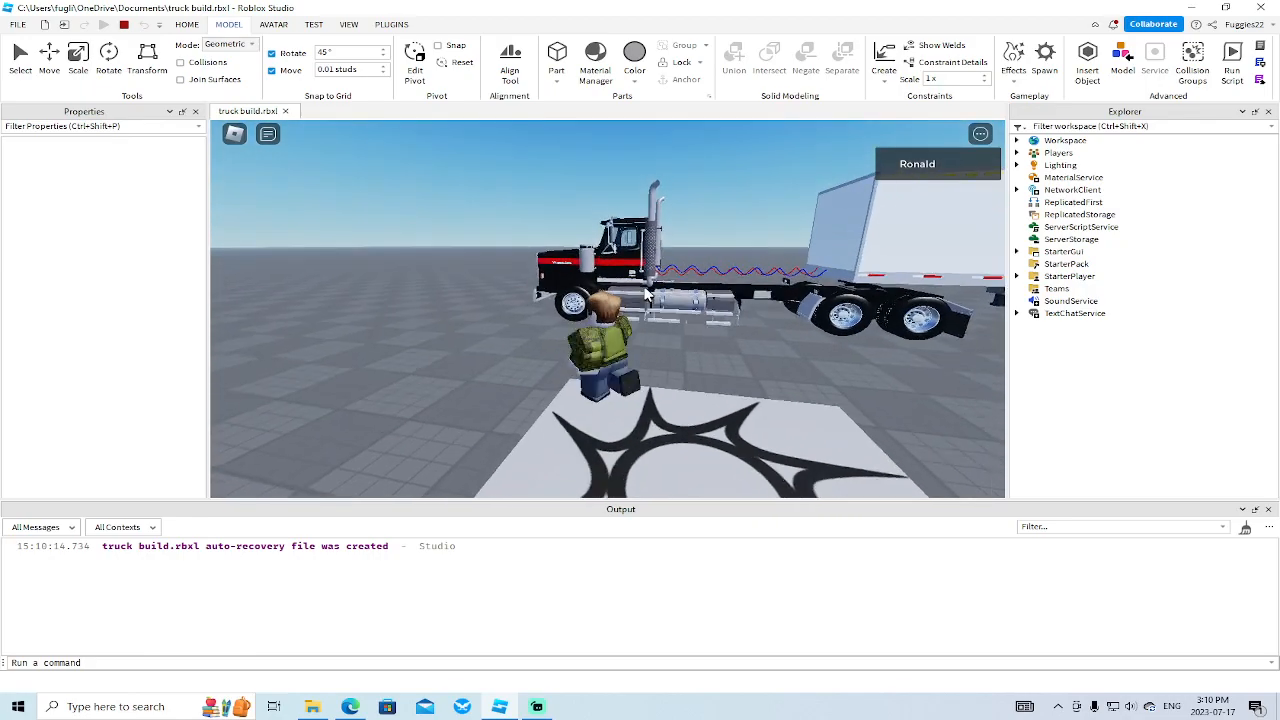
key(w)
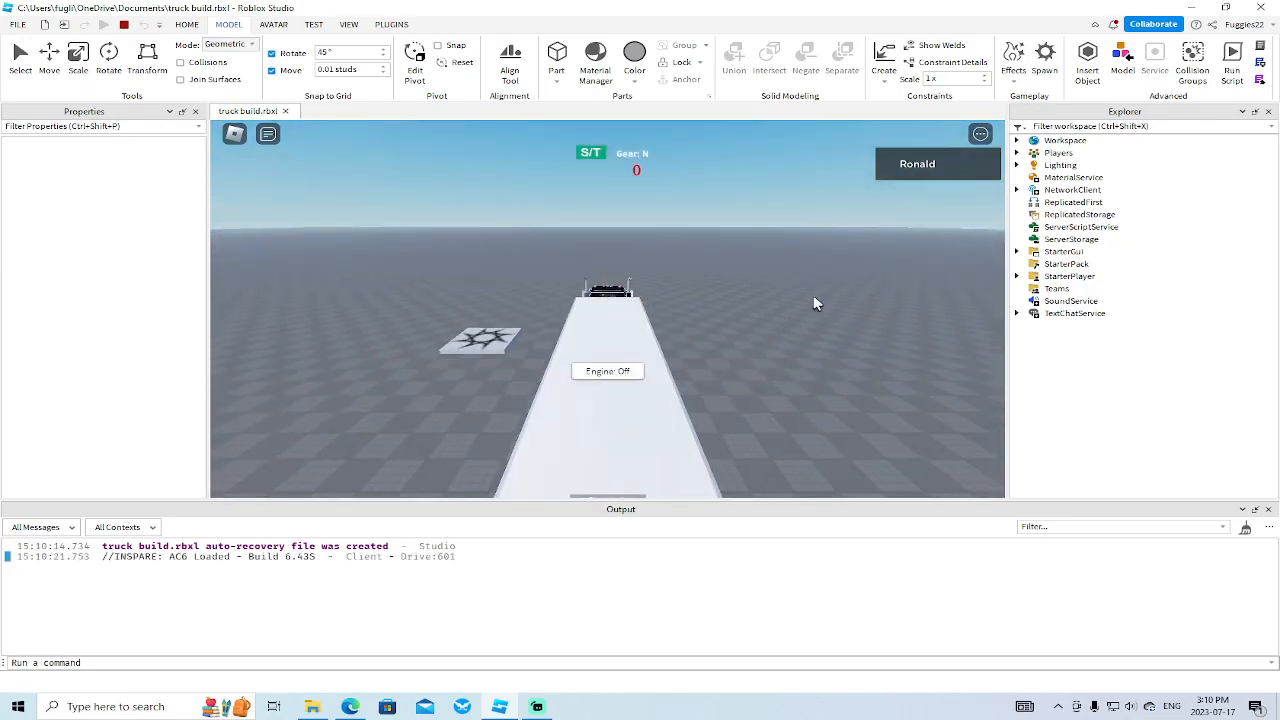
click(1031, 165)
click(1047, 202)
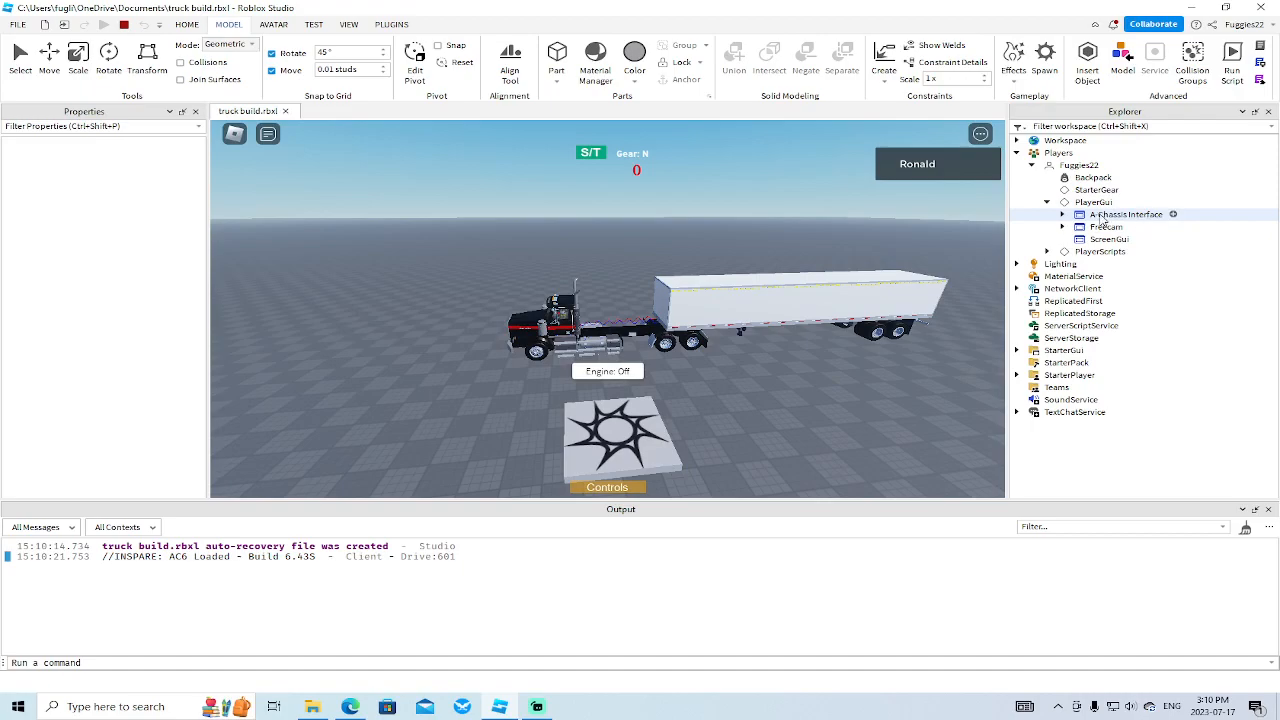
click(1063, 215)
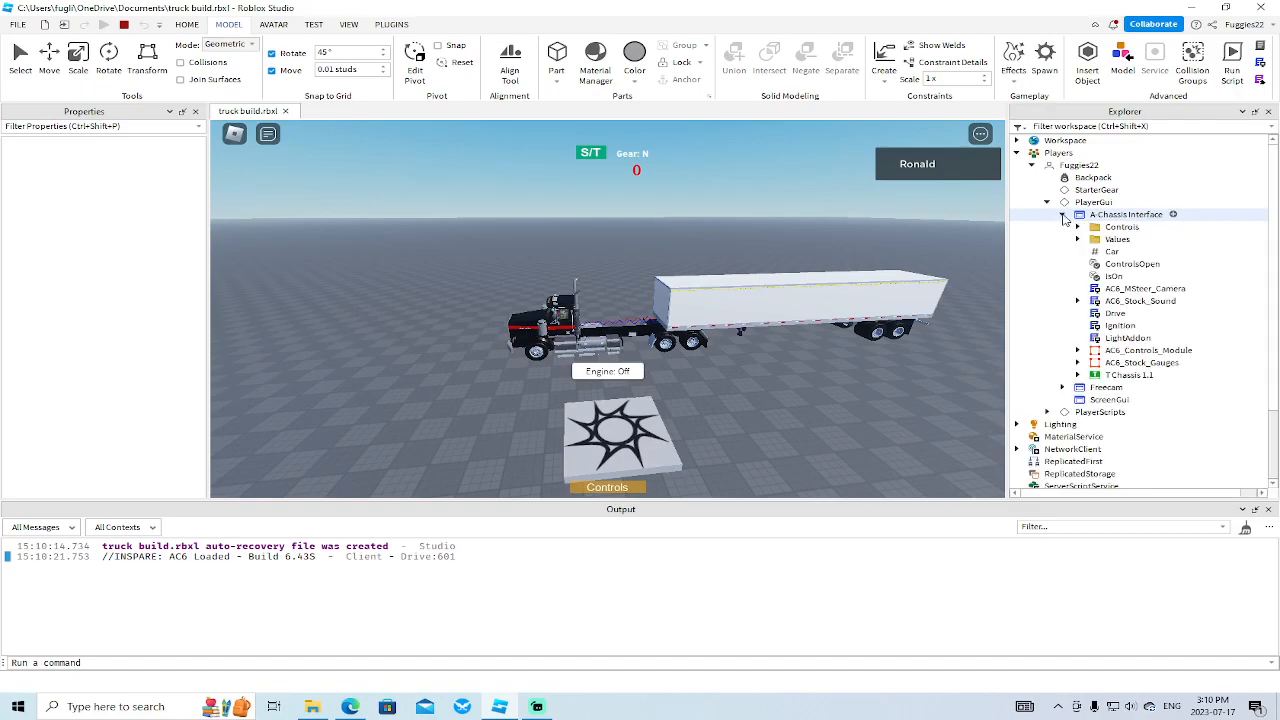
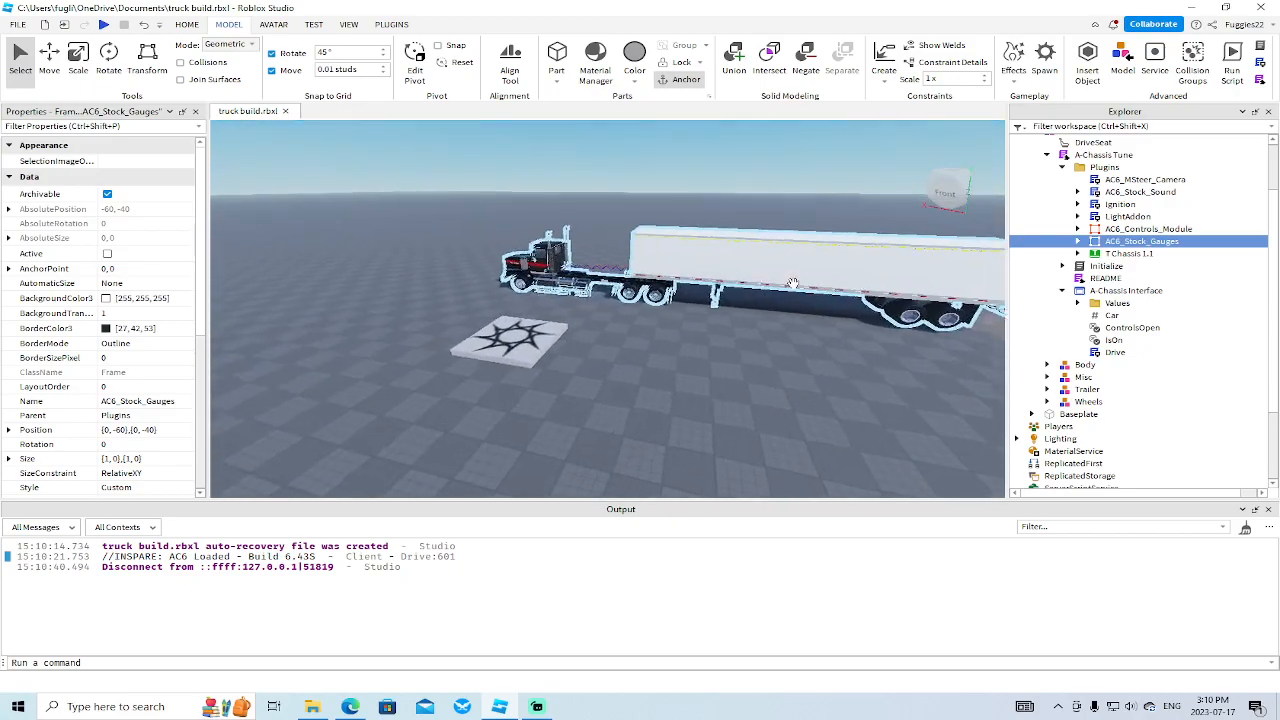
Start a new playtest, board the truck, and drive it with the trailer to check the speed and gear display.
mouse_move(1118, 247)
mouse_down()
mouse_move(1073, 425)
mouse_move(1113, 244)
mouse_up()
scroll(1097, 306, up, 3)
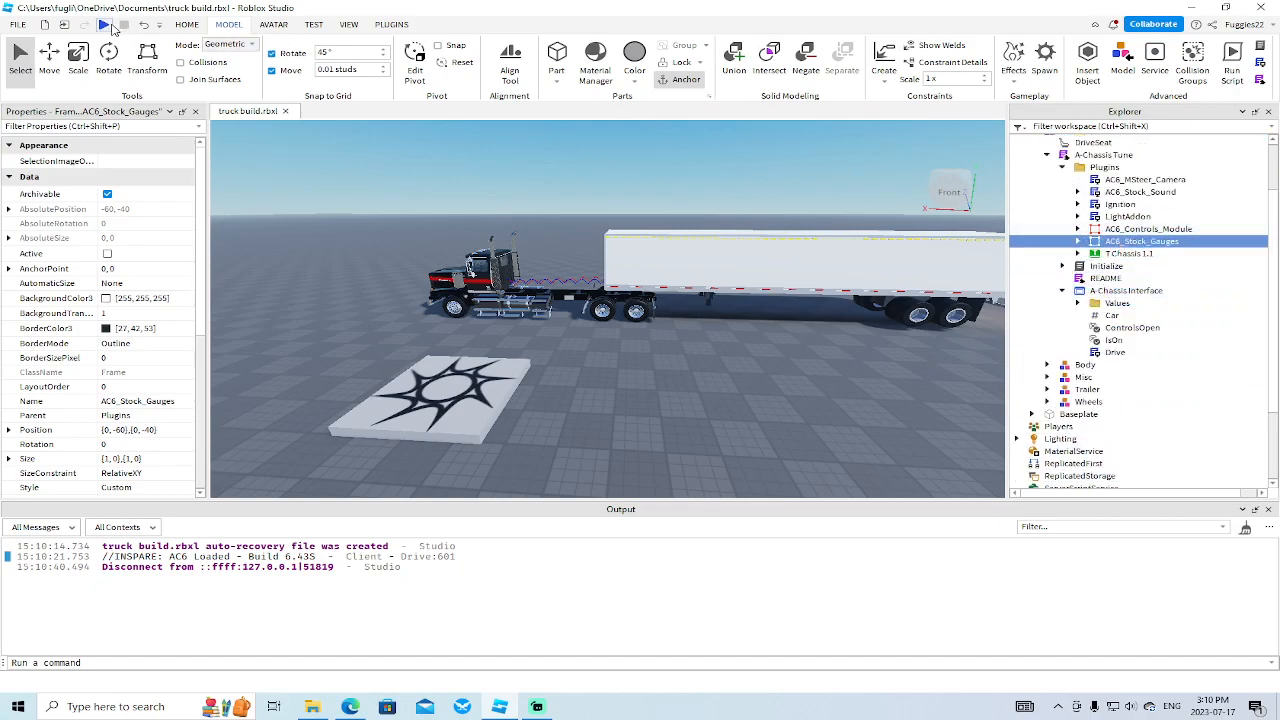
click(106, 24)
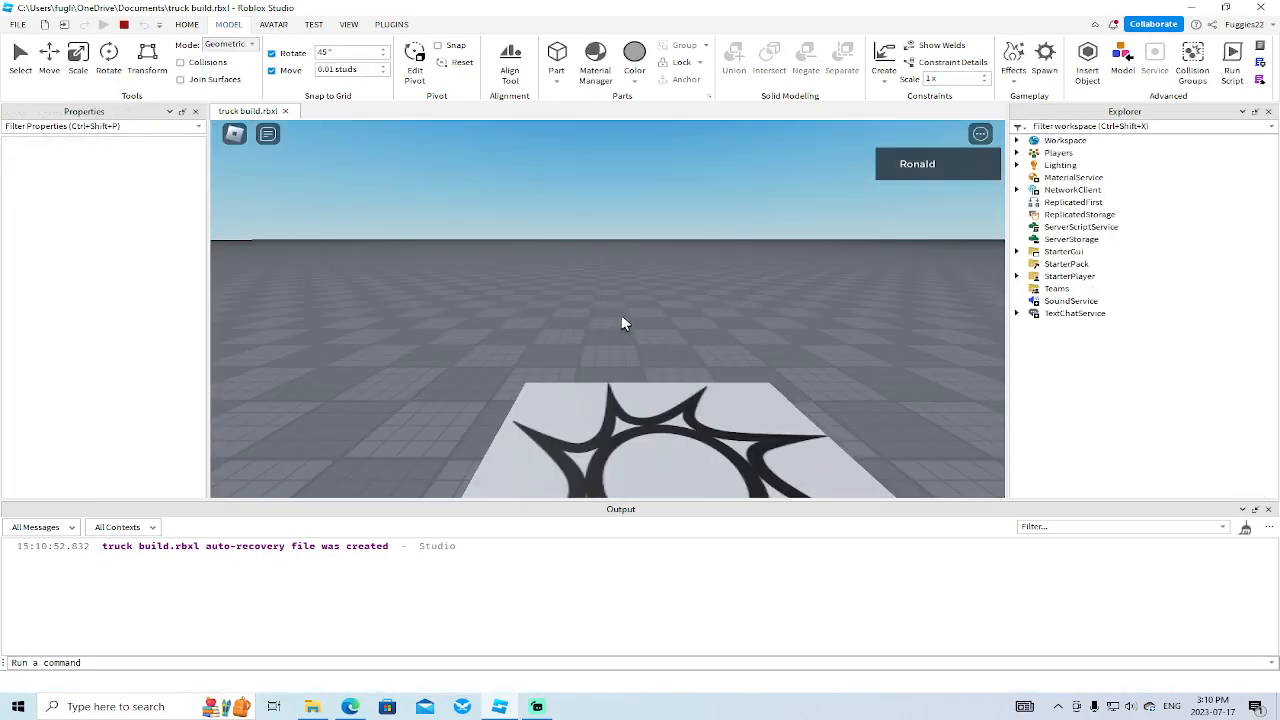
key(w)
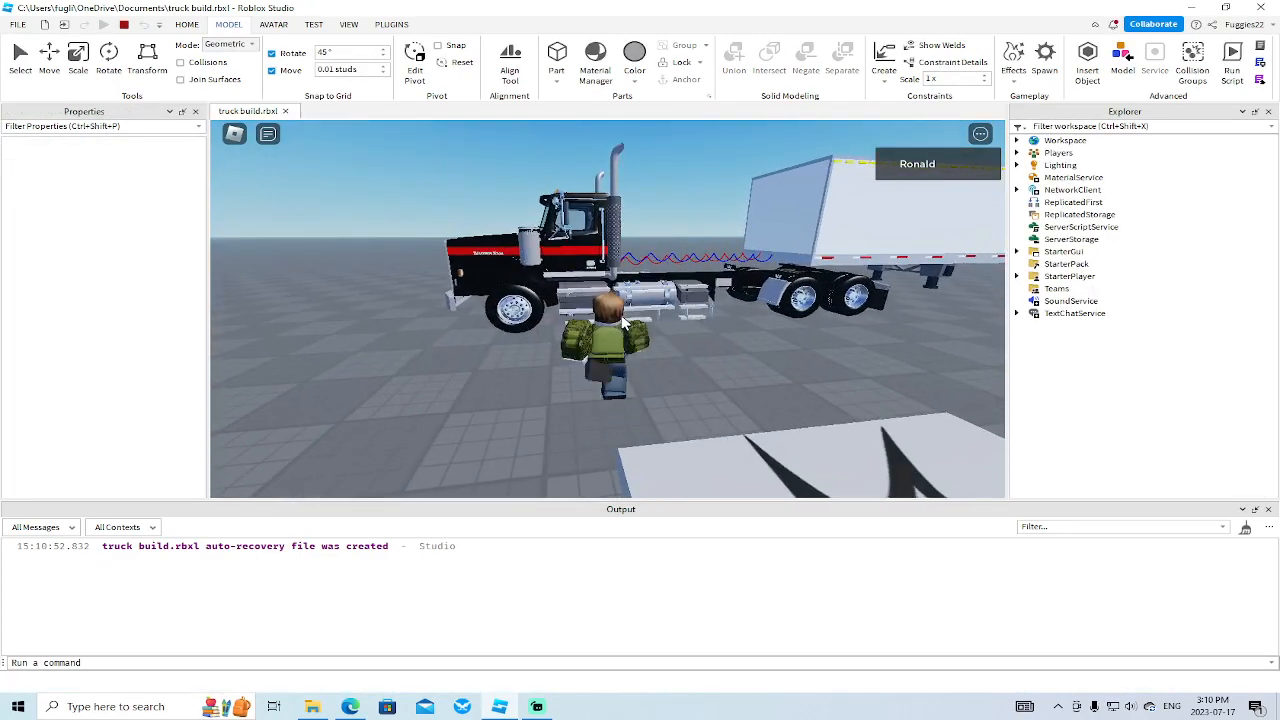
key(w)
key(space)
right_drag(668, 338, 728, 352)
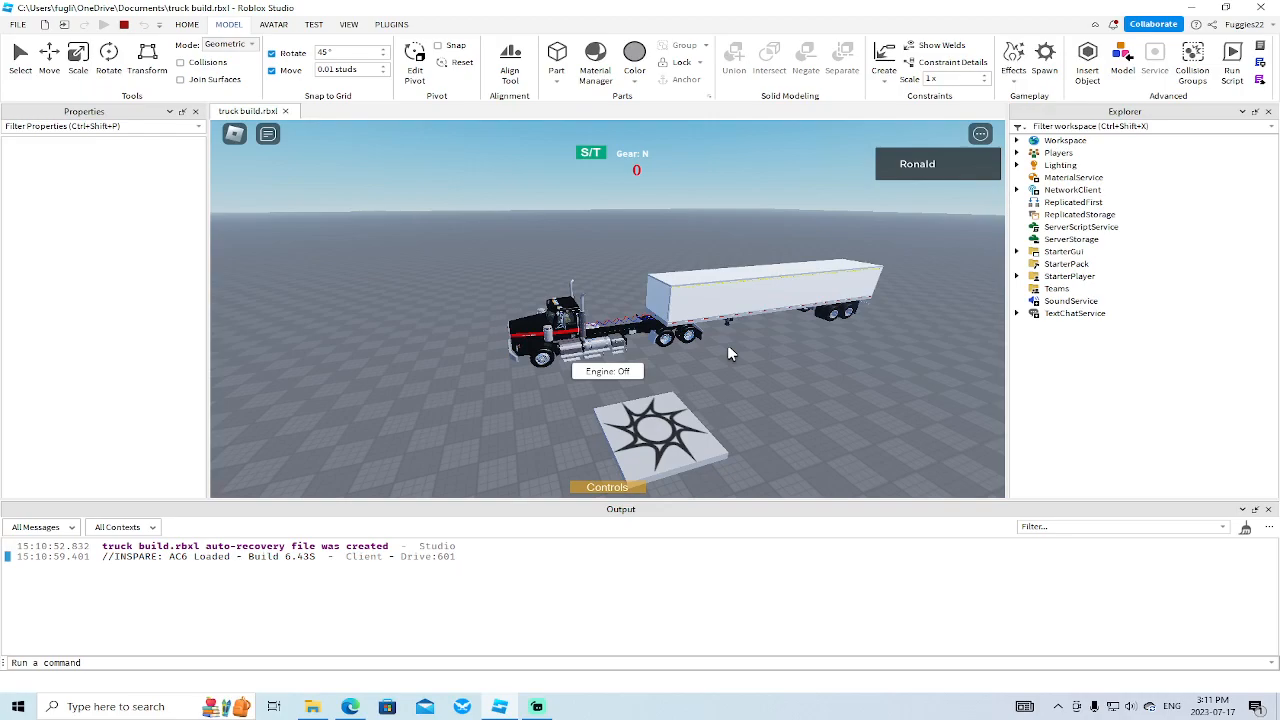
key(w)
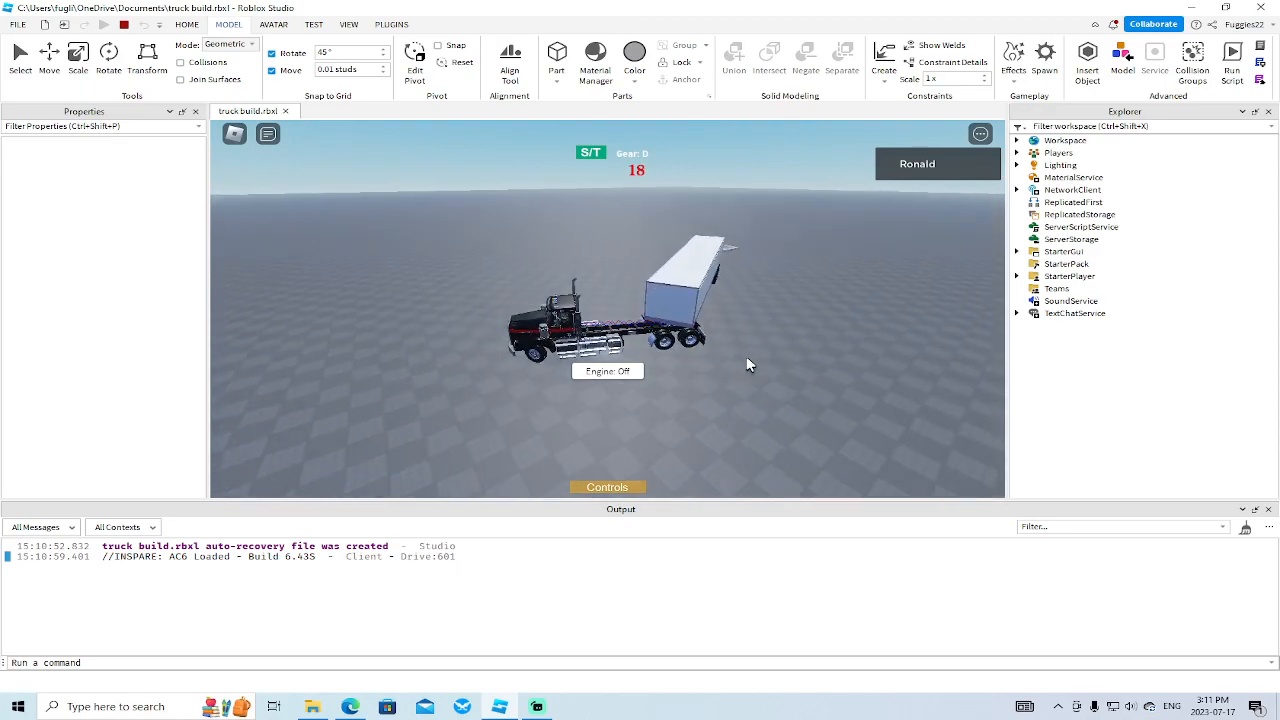
right_drag(803, 380, 721, 417)
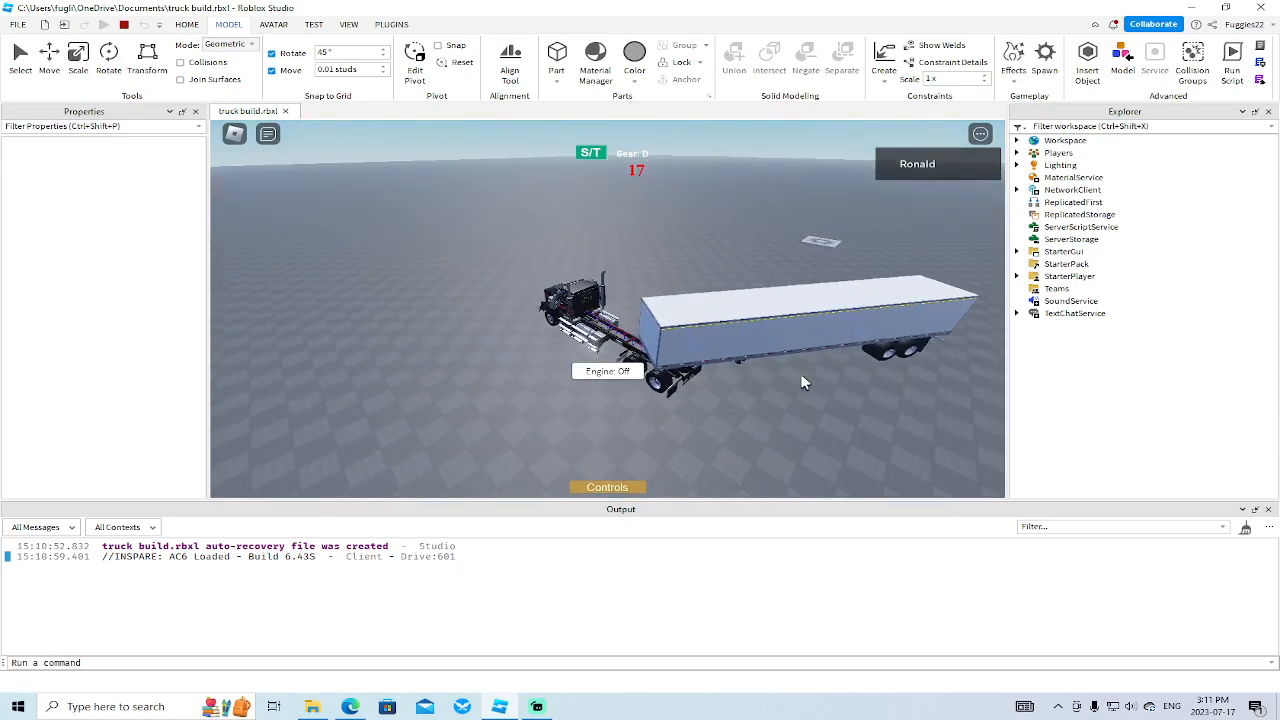
Check the in-game list of vehicle controls, close it, and stop the playtest.
click(607, 487)
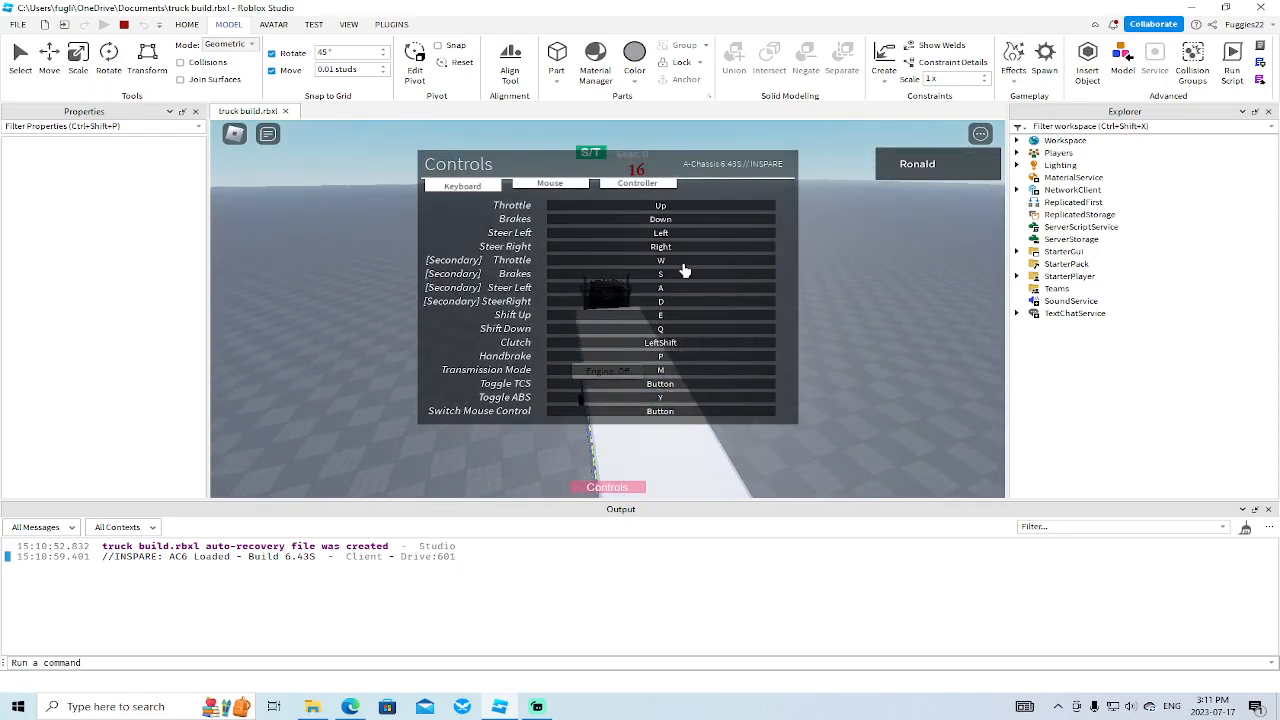
click(605, 489)
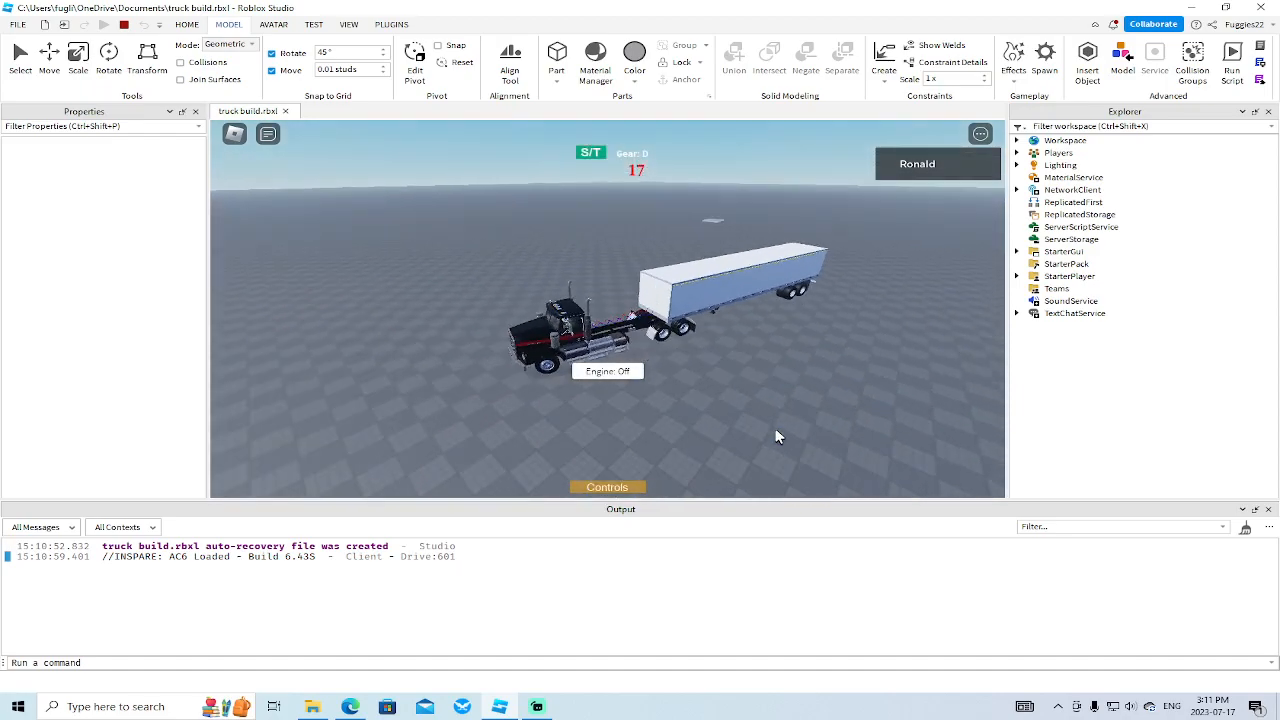
click(124, 25)
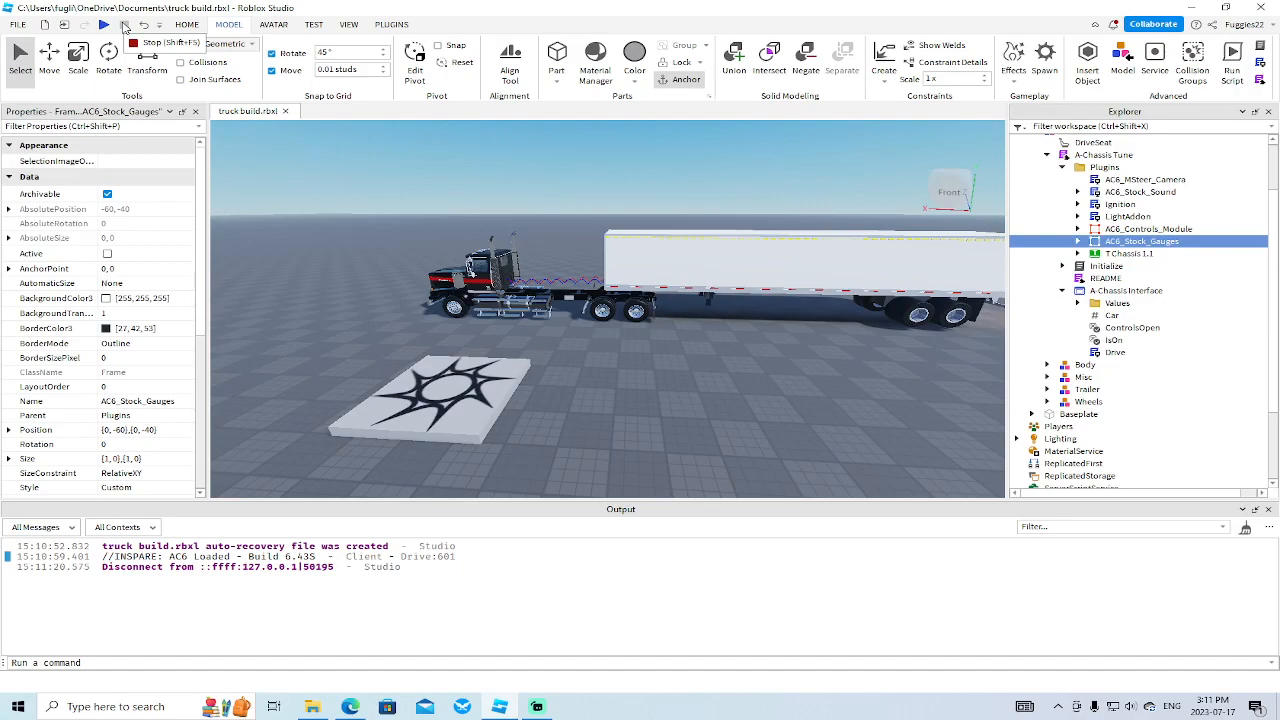
Move AC6_Stock_Gauges from the Plugins folder into StarterGui's ScreenGui and face the camera toward plain sky.
right_drag(604, 356, 600, 322)
scroll(602, 322, up, 4)
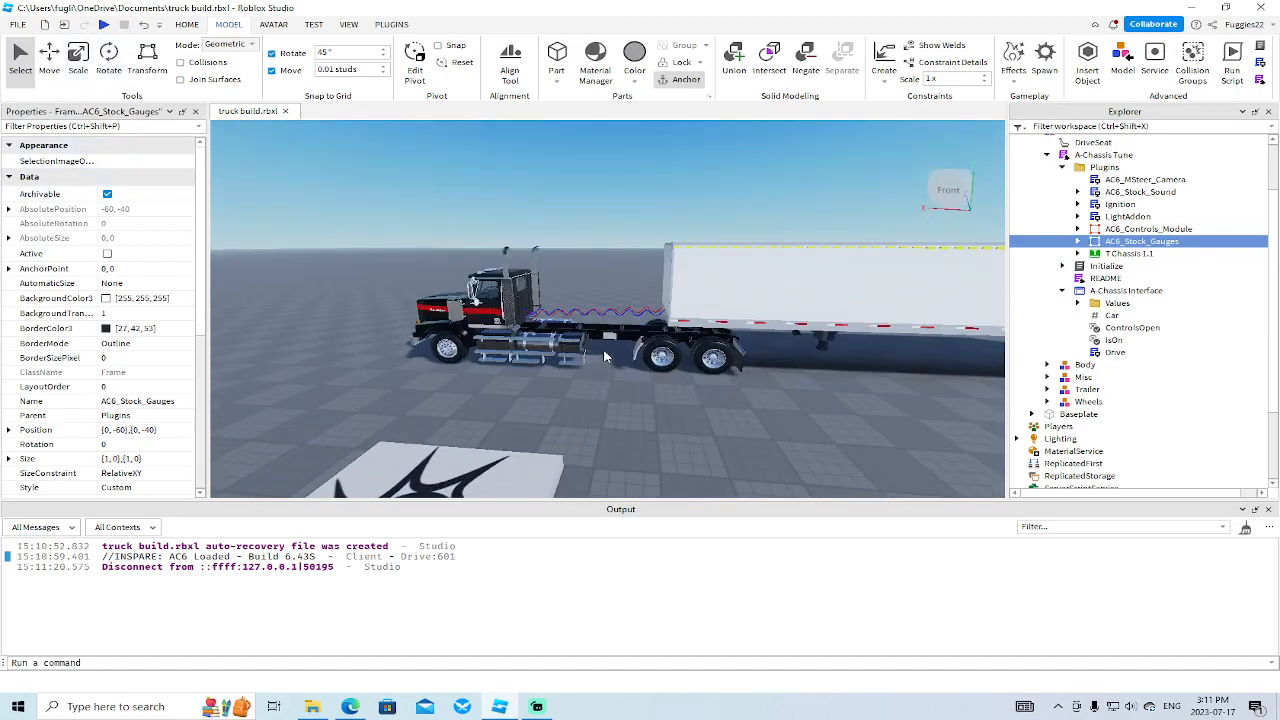
scroll(602, 322, down, 3)
drag(1098, 241, 1080, 421)
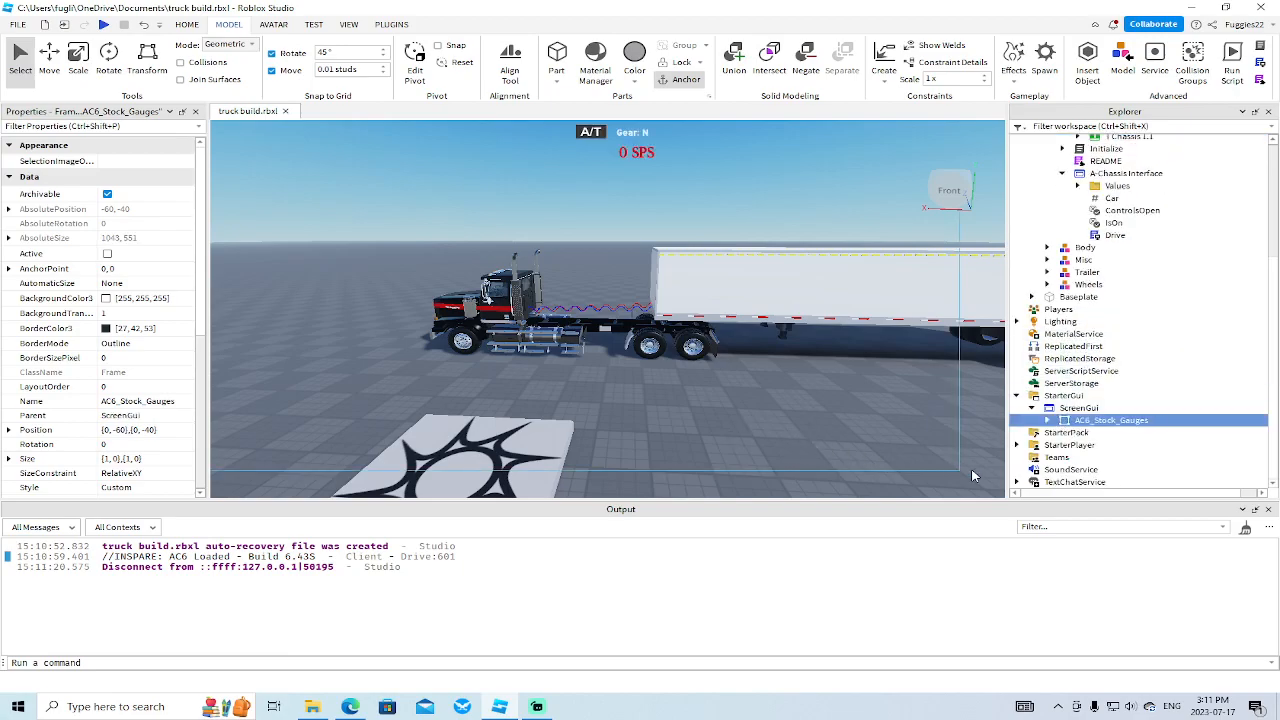
right_drag(976, 474, 978, 477)
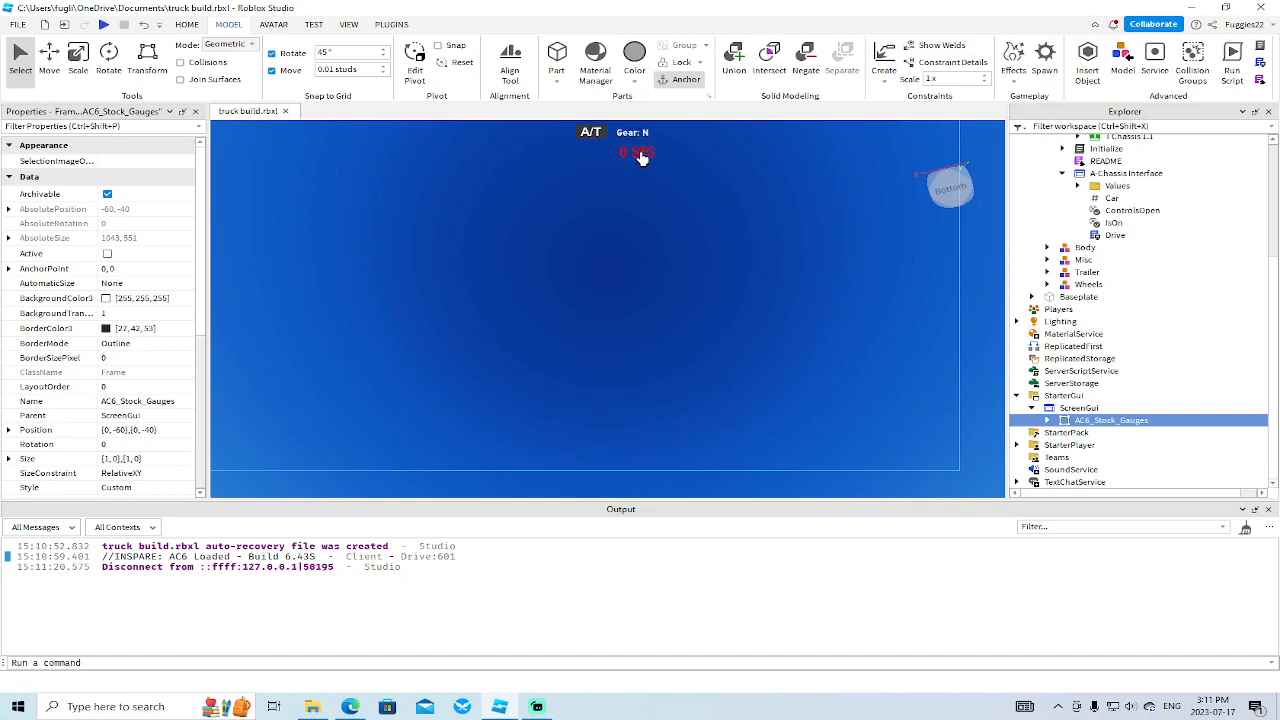
Expand AC6_Stock_Gauges and inspect its Speedo, Tach and In frames, including the contents of In.
click(1048, 420)
scroll(1075, 390, down, 3)
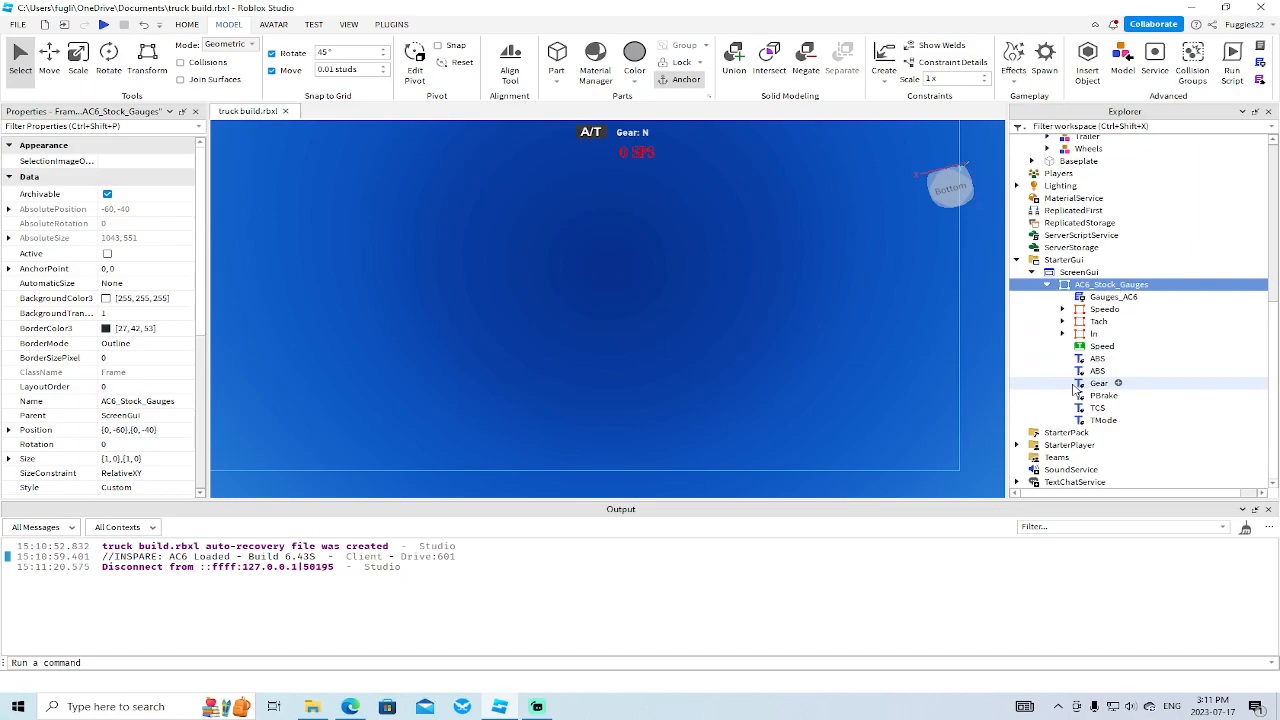
click(1080, 310)
click(1086, 322)
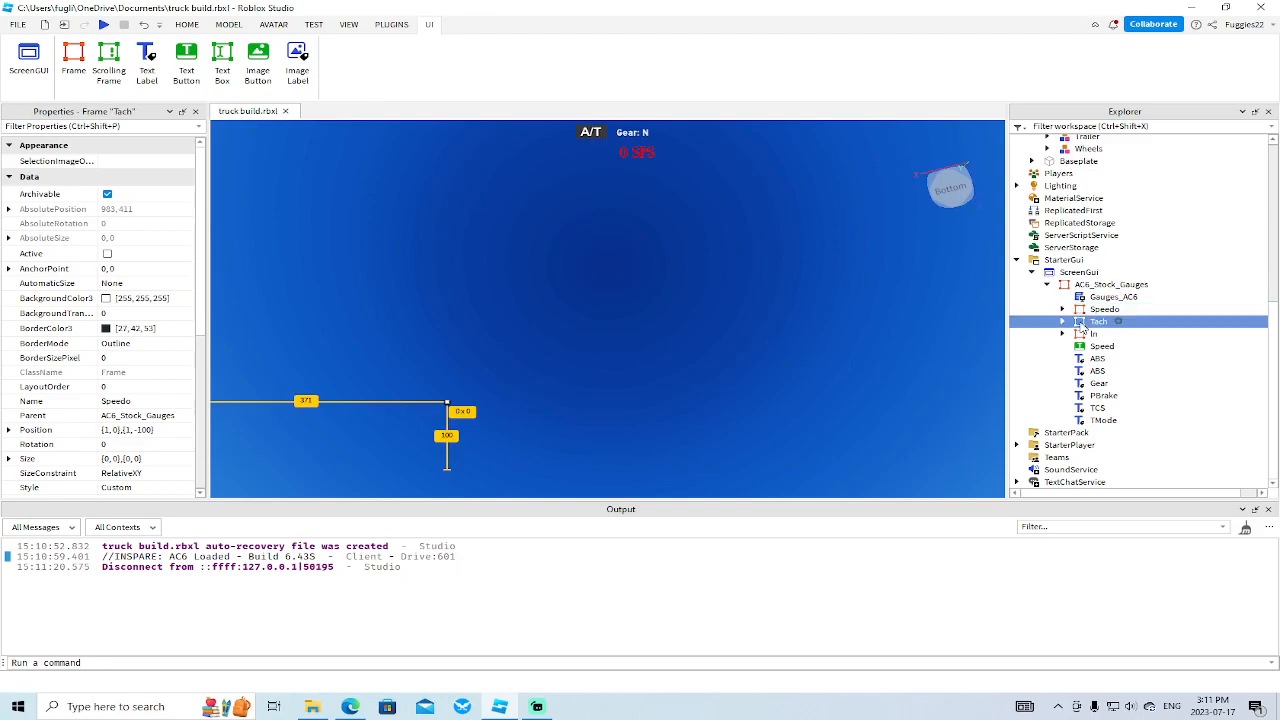
click(1090, 334)
click(1062, 334)
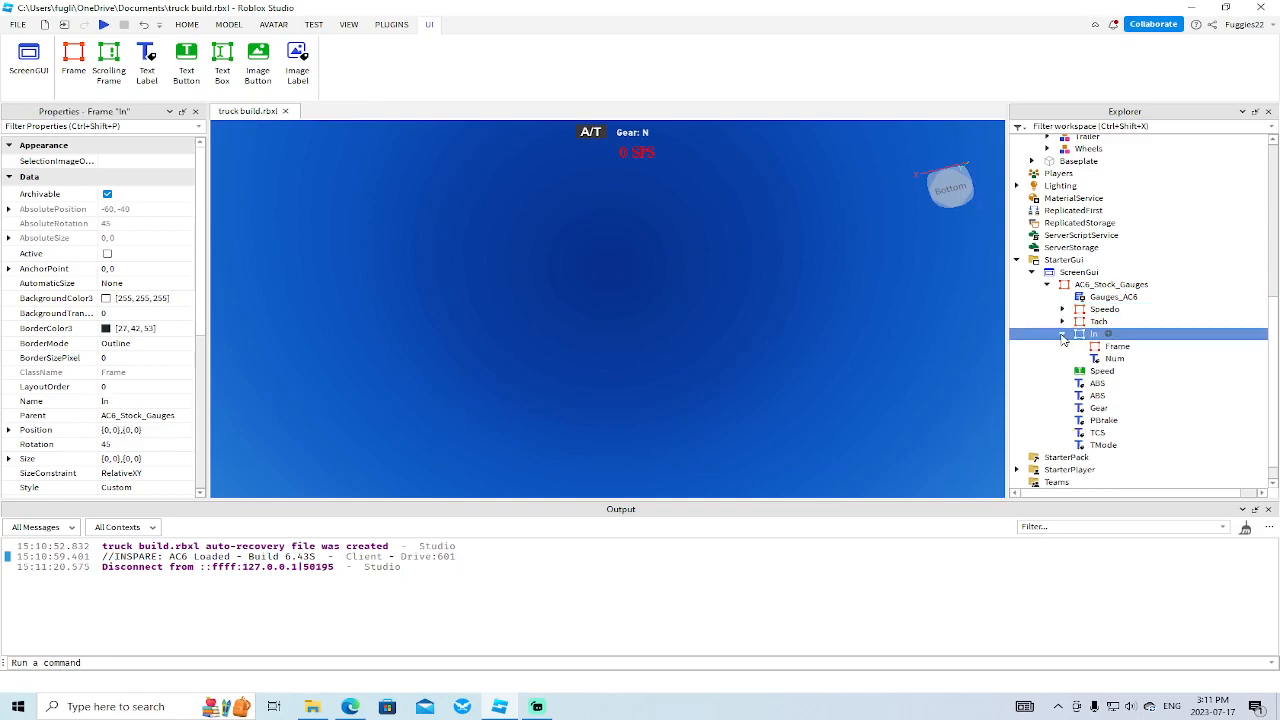
click(1062, 335)
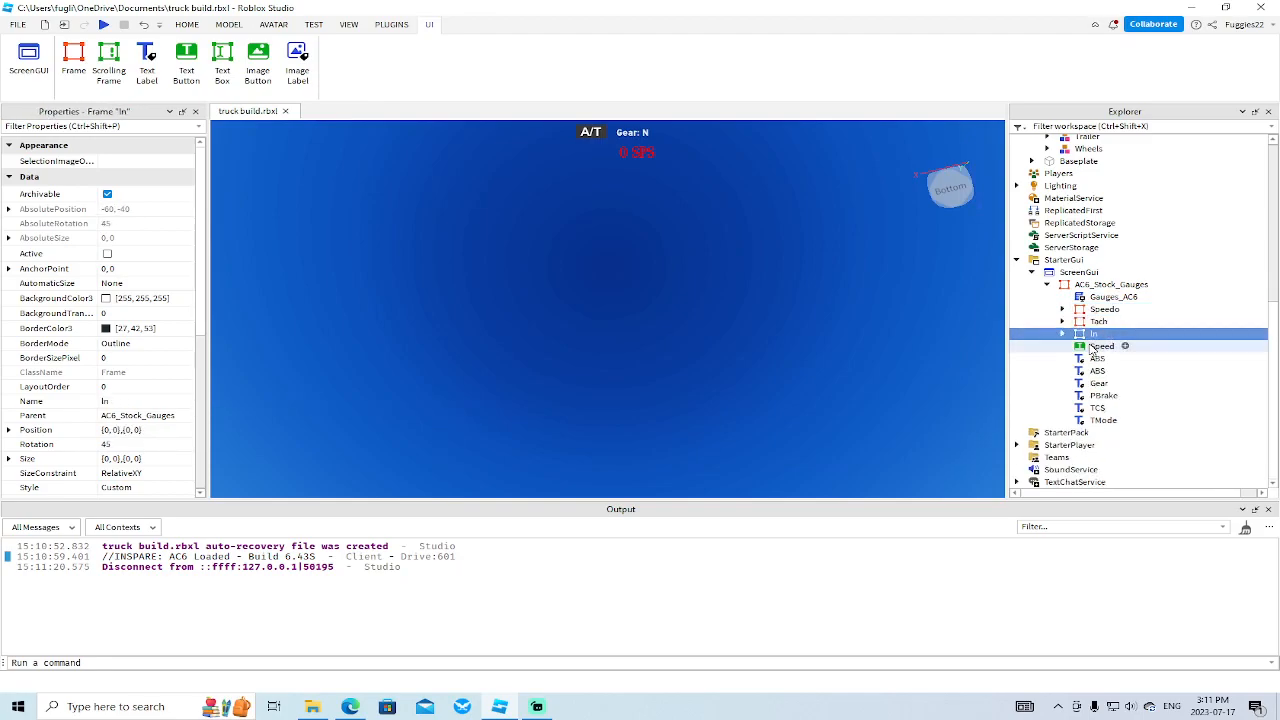
Inspect the Speed button and the ABS, Gear, PBrake, TCS and TMode labels, then nudge the TMode label slightly right and down.
click(1100, 347)
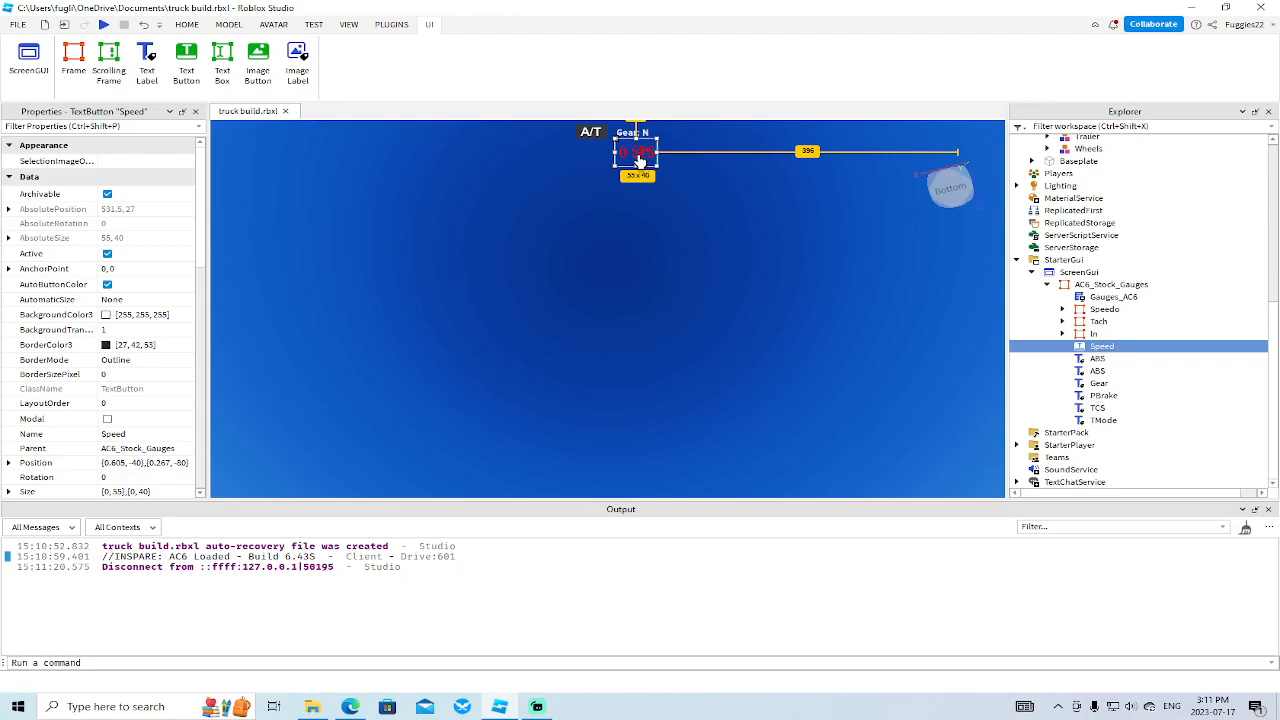
click(1099, 359)
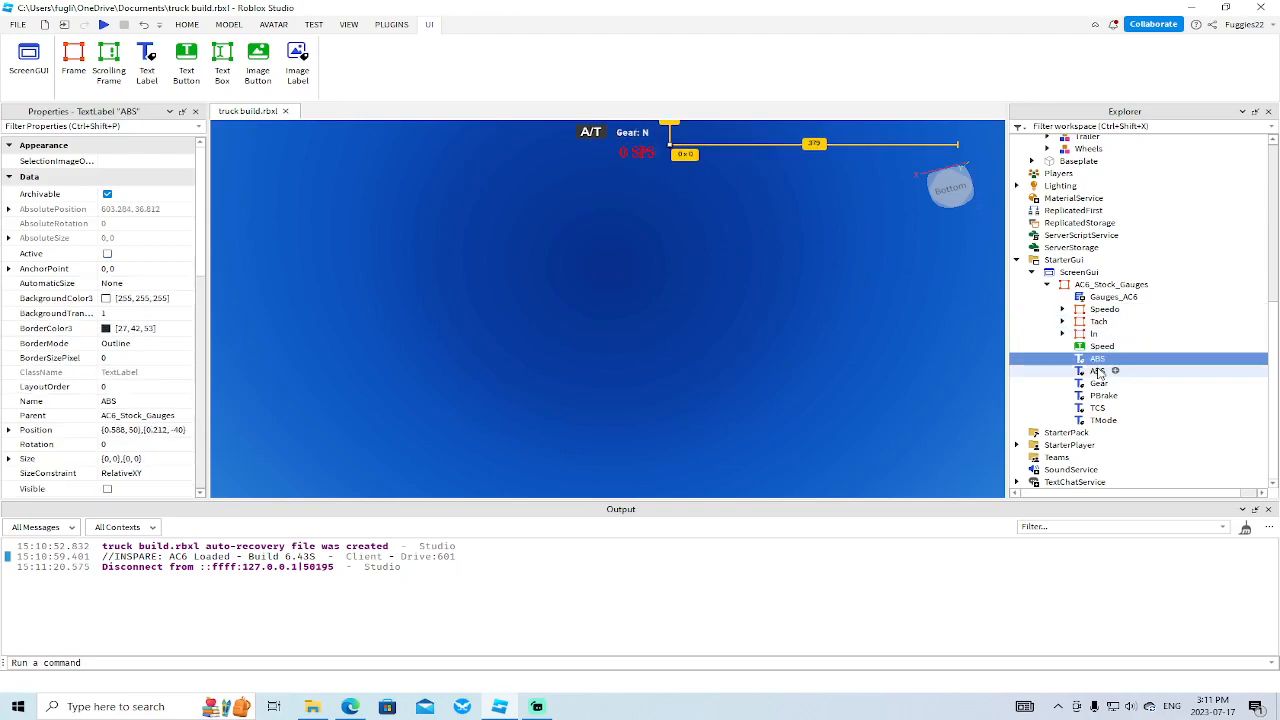
click(1097, 371)
click(1097, 384)
click(1103, 396)
click(1097, 408)
click(1103, 420)
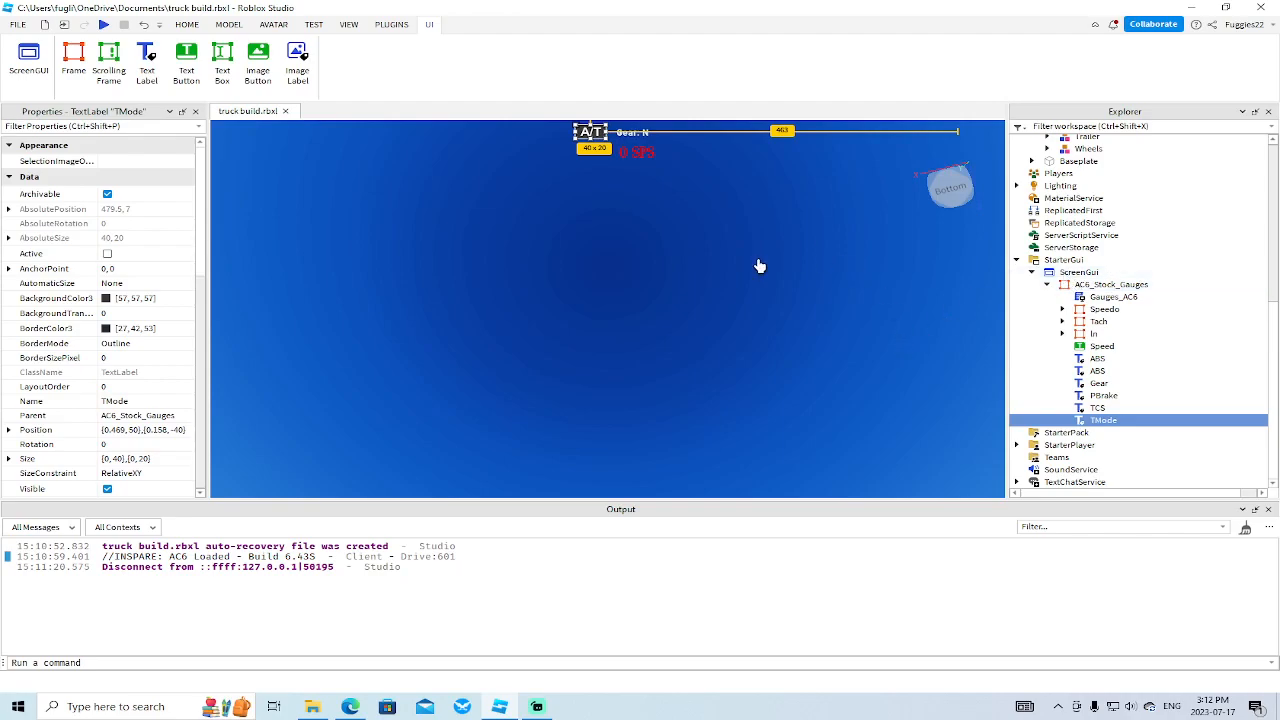
mouse_move(590, 132)
mouse_down()
mouse_move(320, 240)
mouse_move(420, 447)
mouse_move(583, 251)
mouse_move(349, 366)
mouse_move(666, 451)
mouse_move(940, 455)
mouse_move(826, 289)
mouse_move(426, 217)
mouse_move(561, 160)
mouse_move(591, 127)
mouse_up()
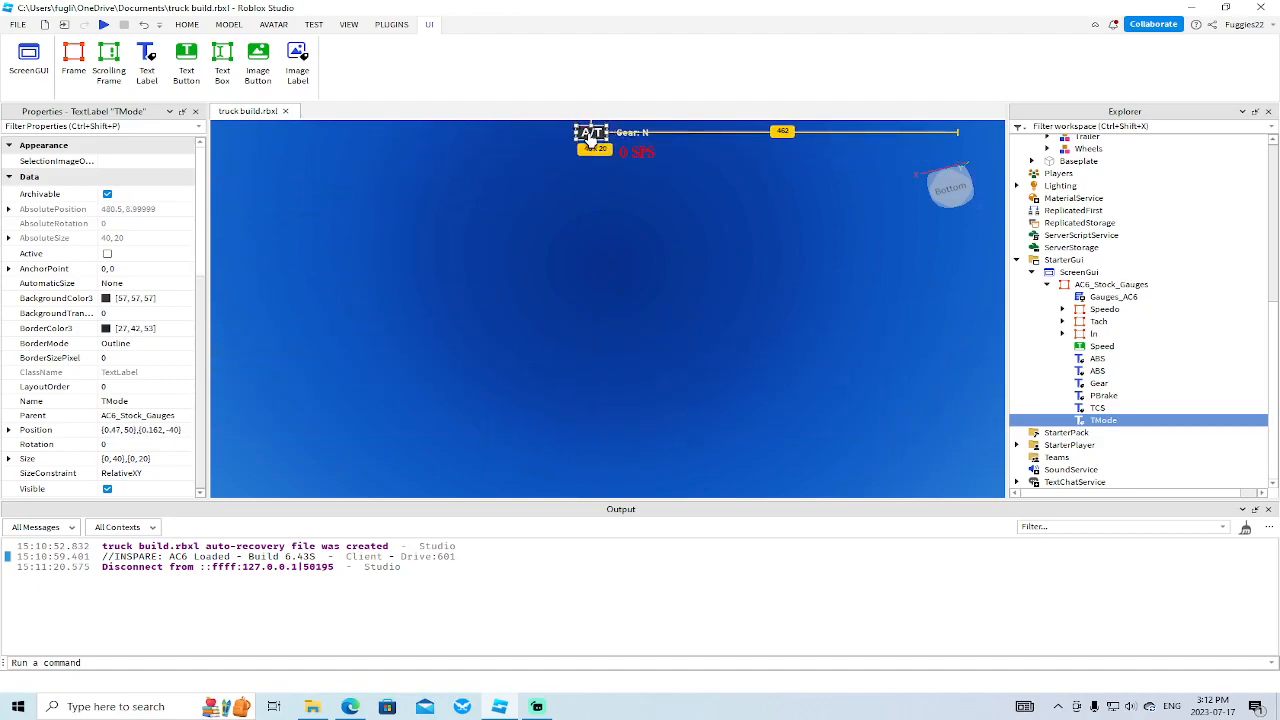
Open the Gauges_AC6 script and read through its speed units, automatic gauge scaling and tachometer line code.
double_click(1105, 297)
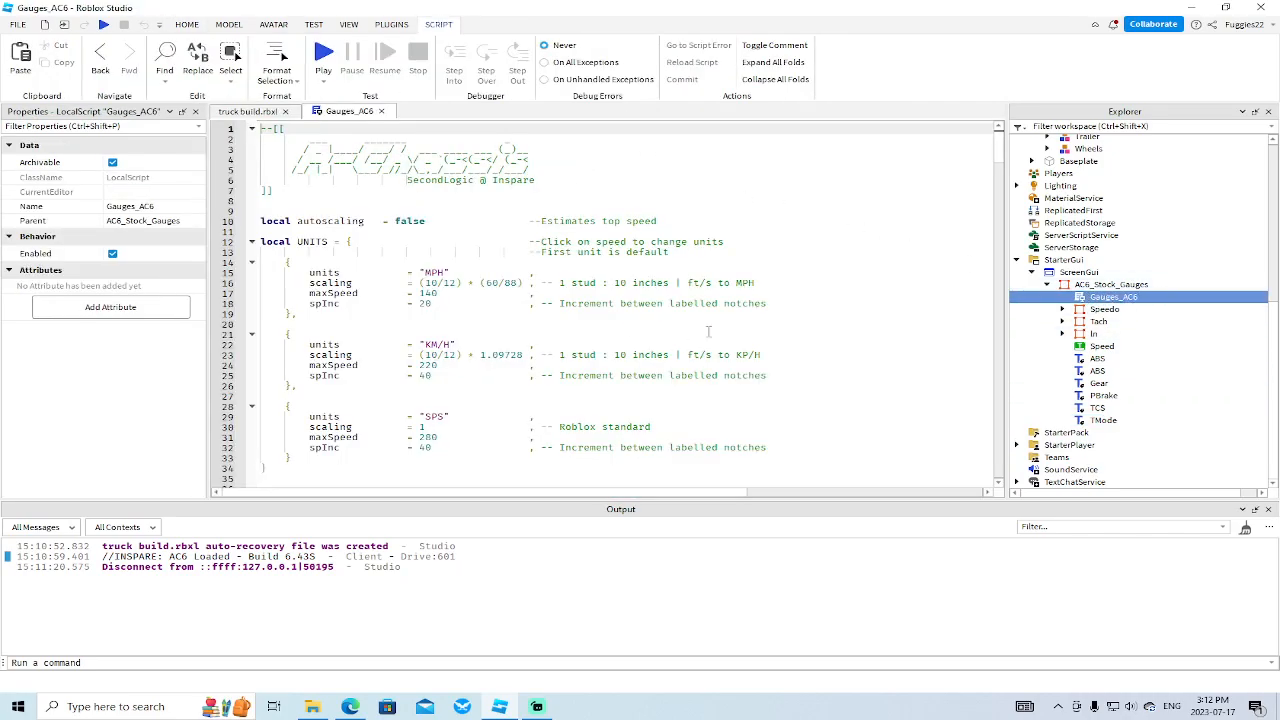
scroll(685, 333, down, 8)
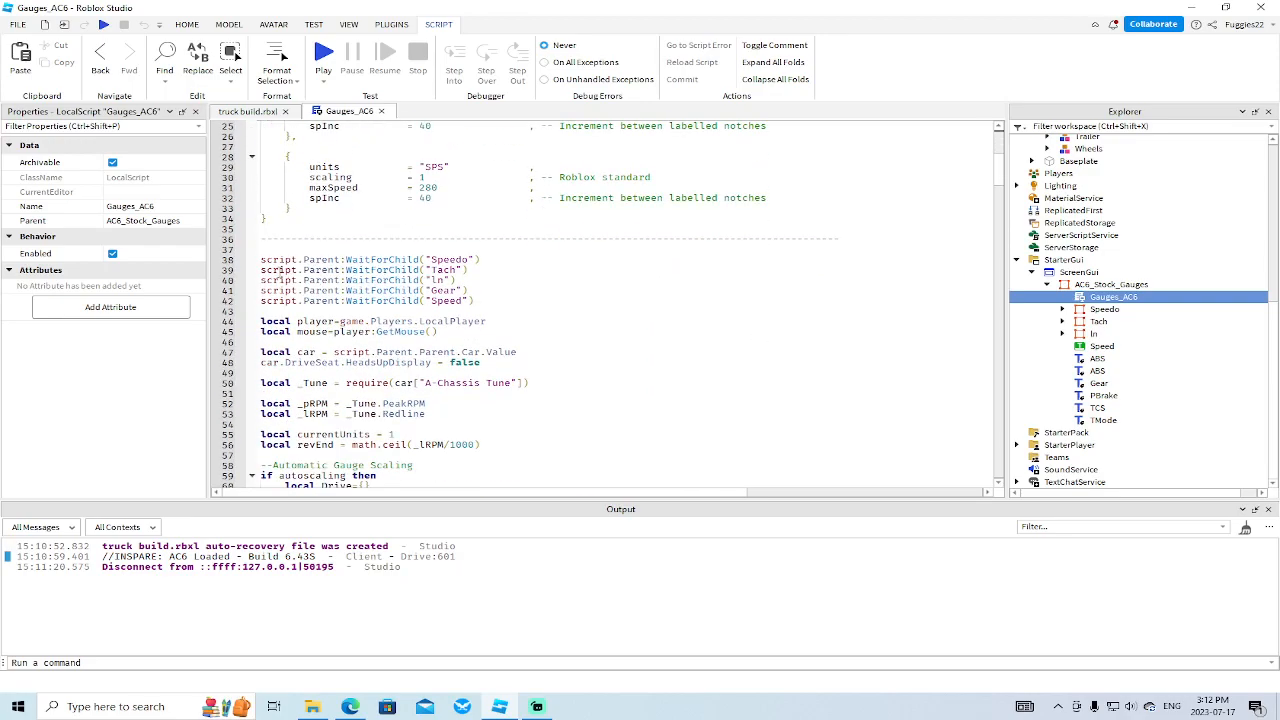
scroll(432, 320, down, 10)
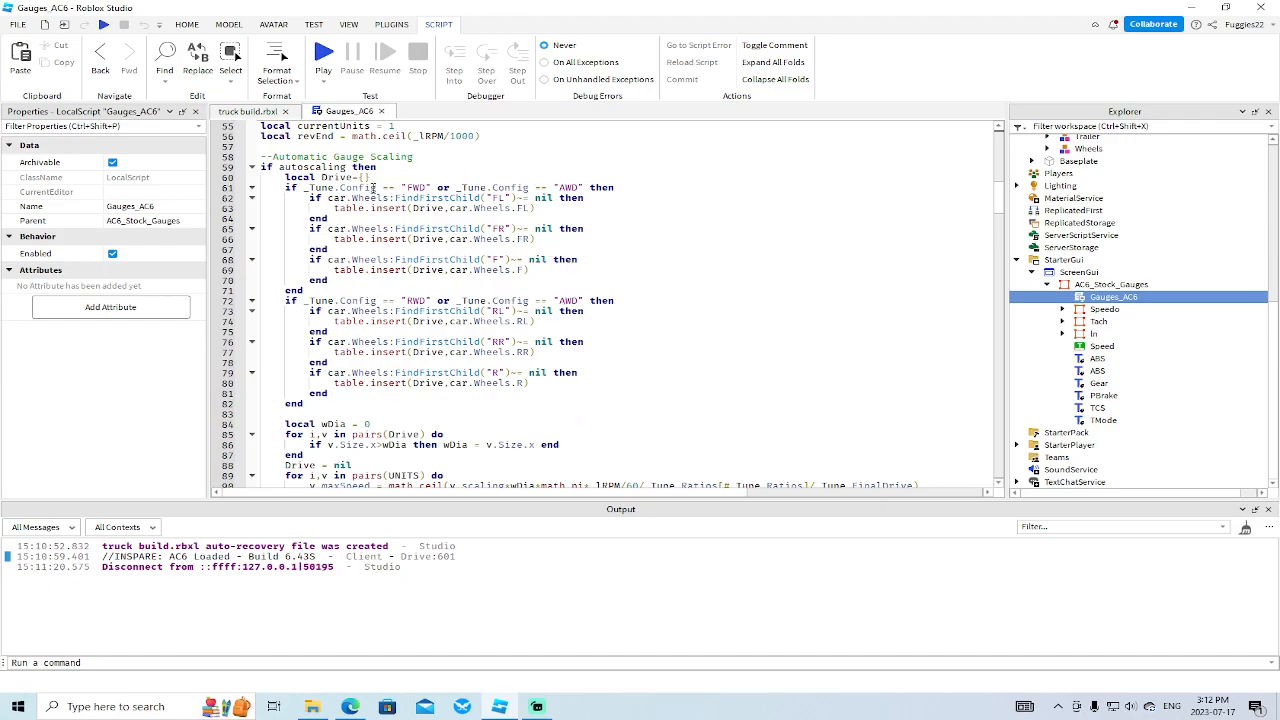
scroll(377, 188, down, 7)
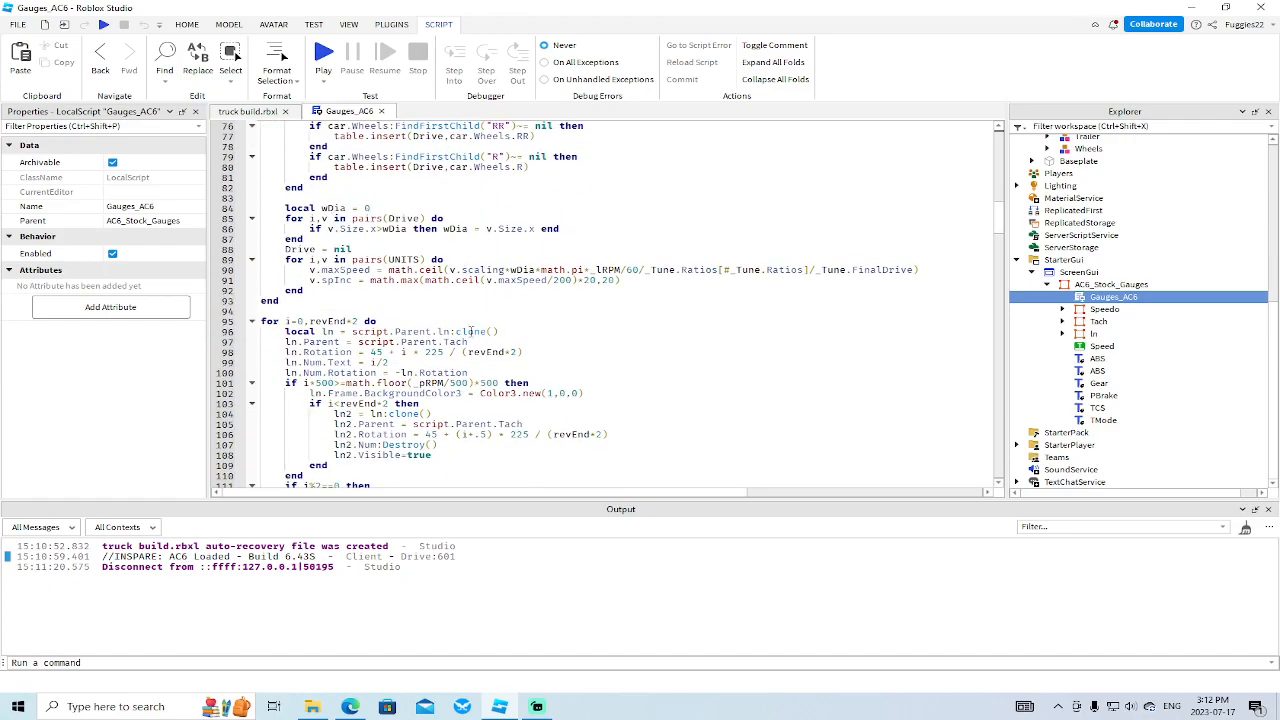
scroll(468, 334, down, 3)
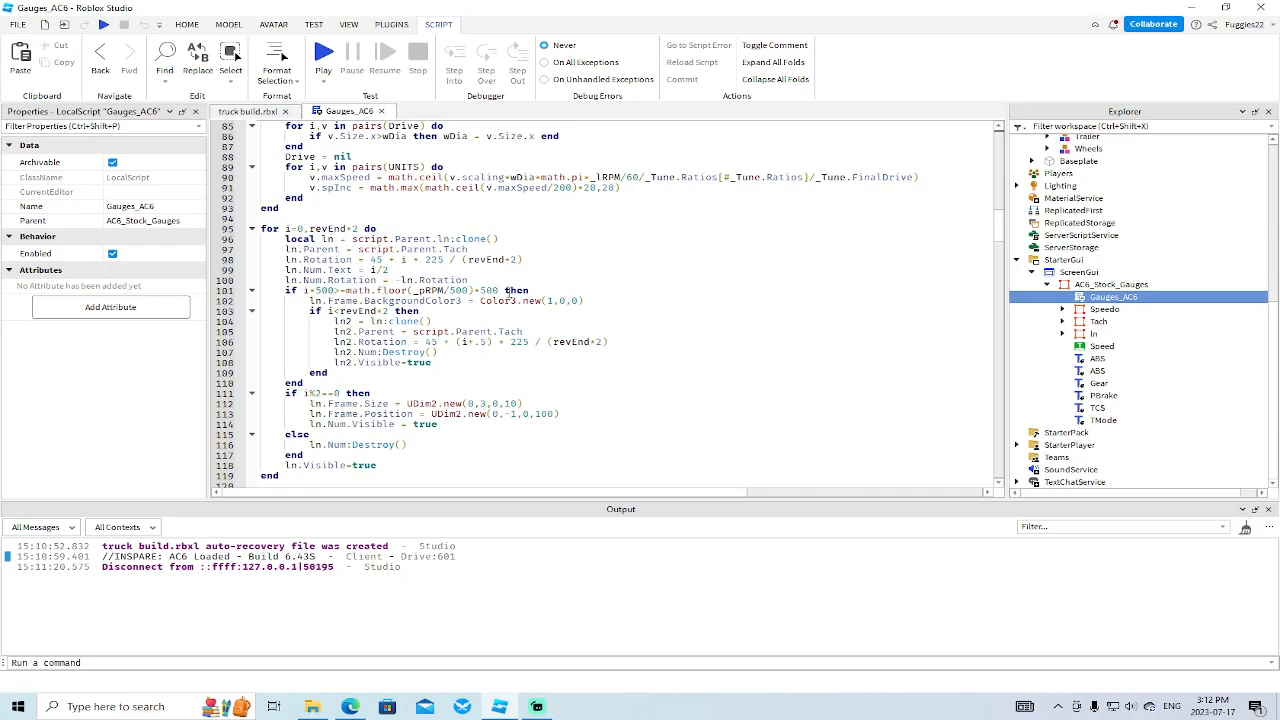
Examine the tachometer loop's BackgroundColor3, Frame.Size and Frame.Position values in the Gauges_AC6 script.
click(560, 300)
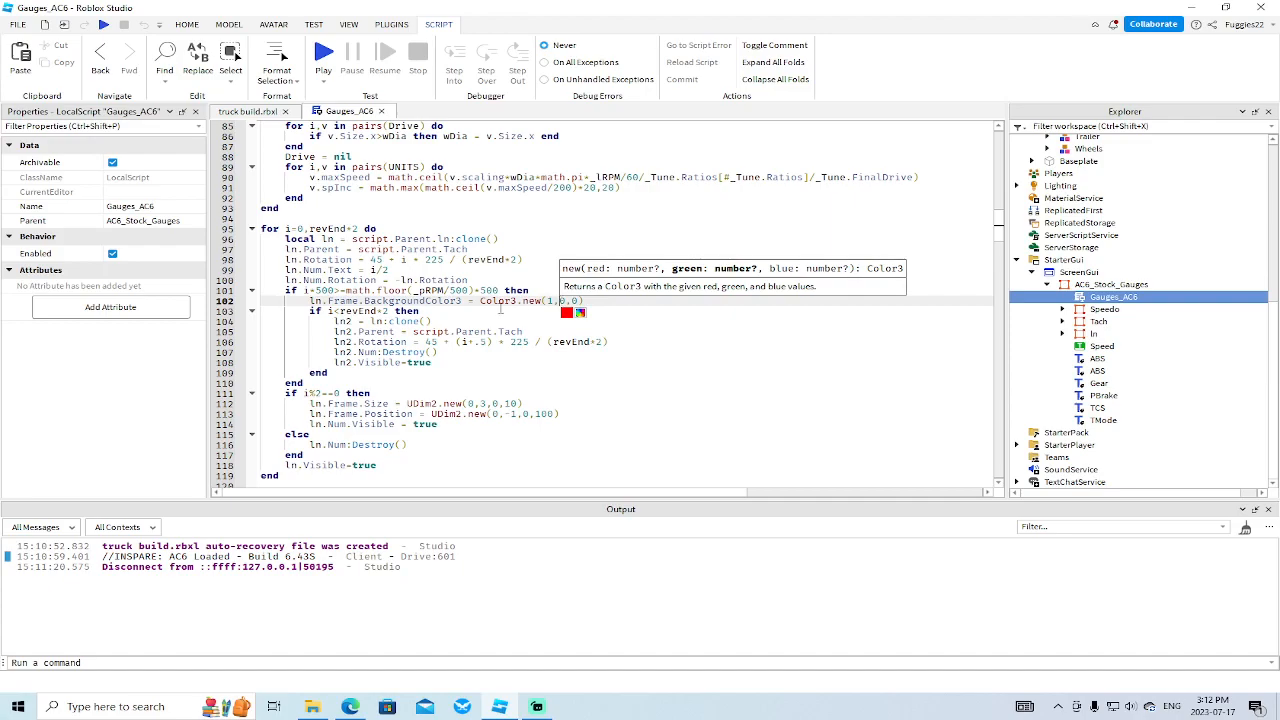
click(706, 371)
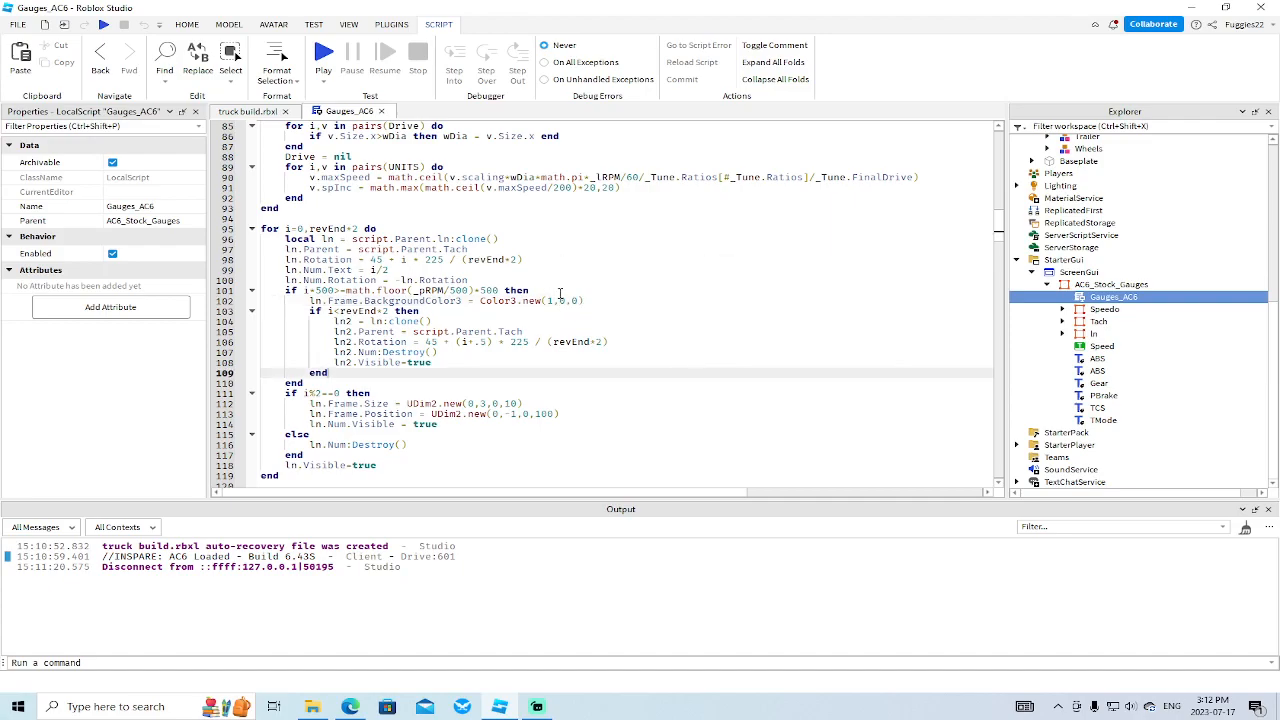
click(550, 300)
click(557, 413)
scroll(447, 311, down, 3)
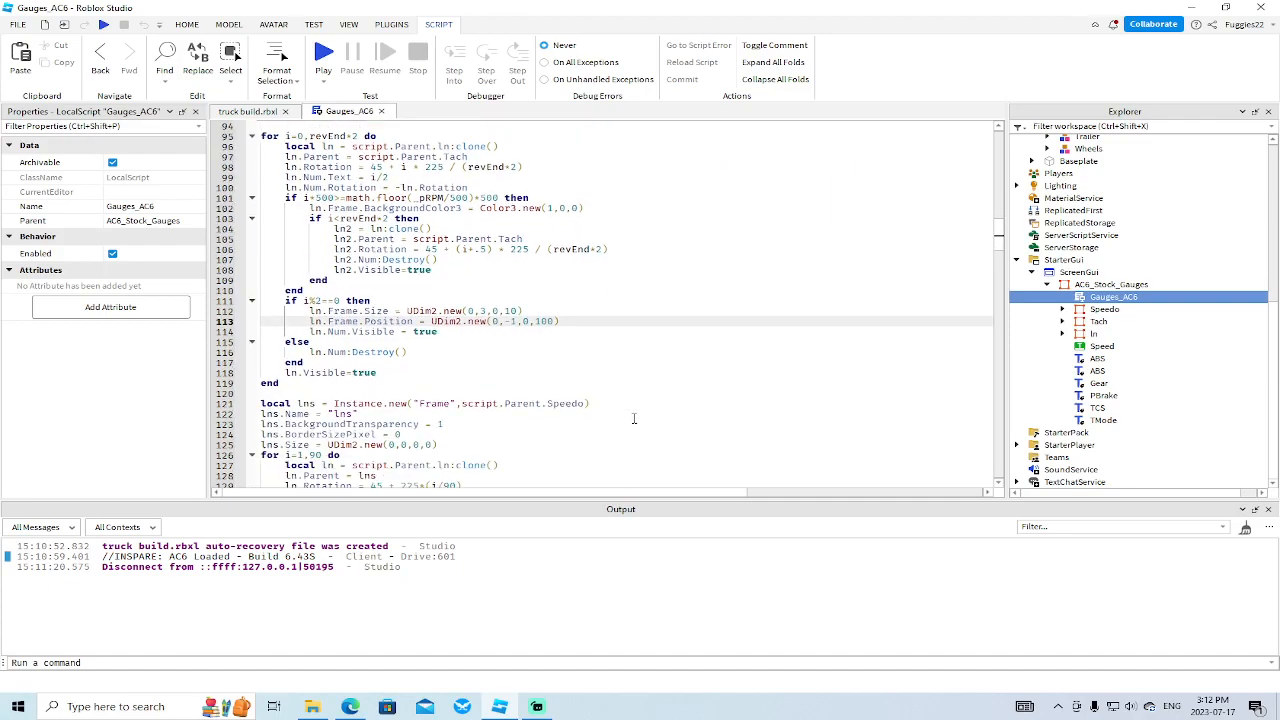
click(497, 311)
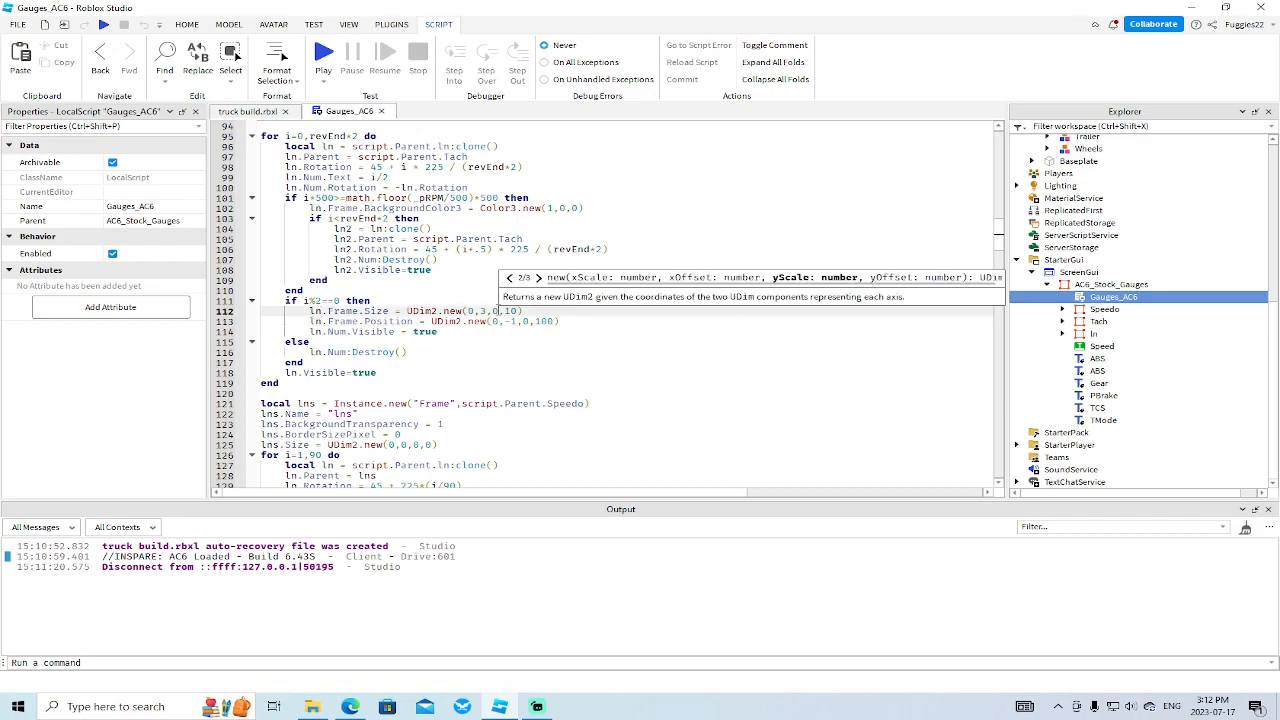
click(639, 381)
scroll(645, 383, down, 8)
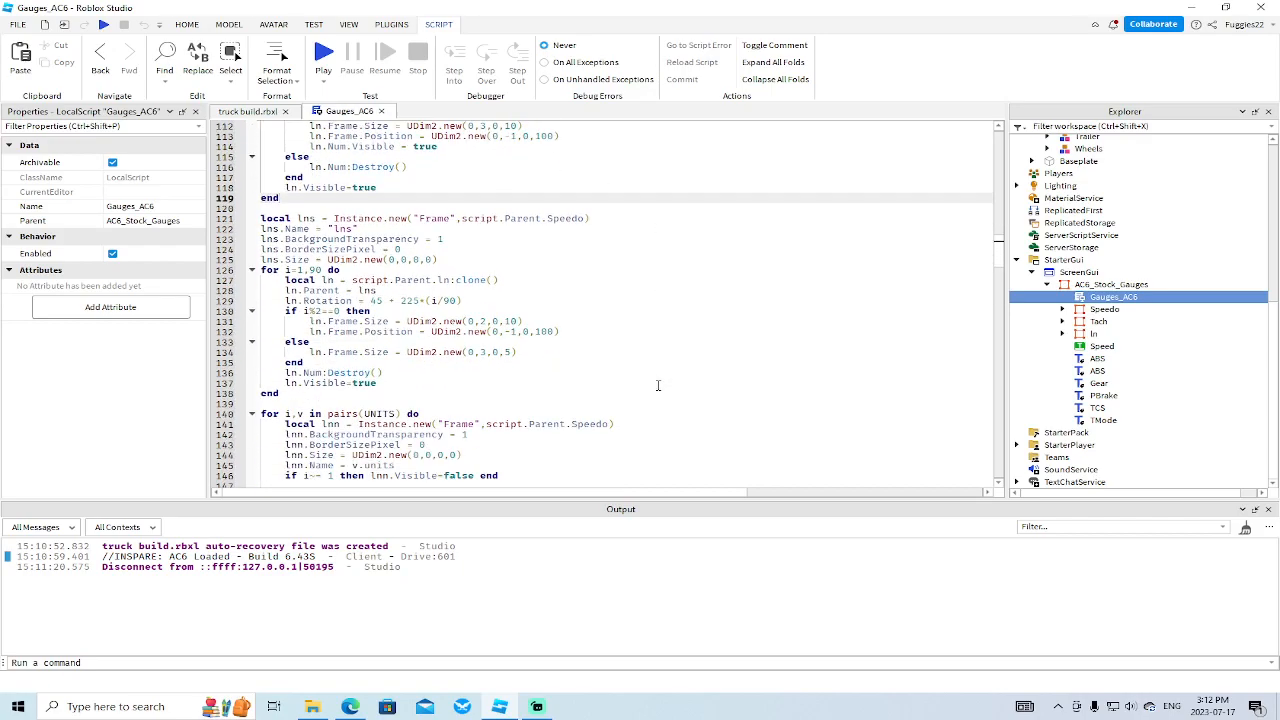
Examine the TextColor3 and TextStrokeColor3 values in the TCS change function, then continue to the ABS change function.
scroll(658, 385, down, 16)
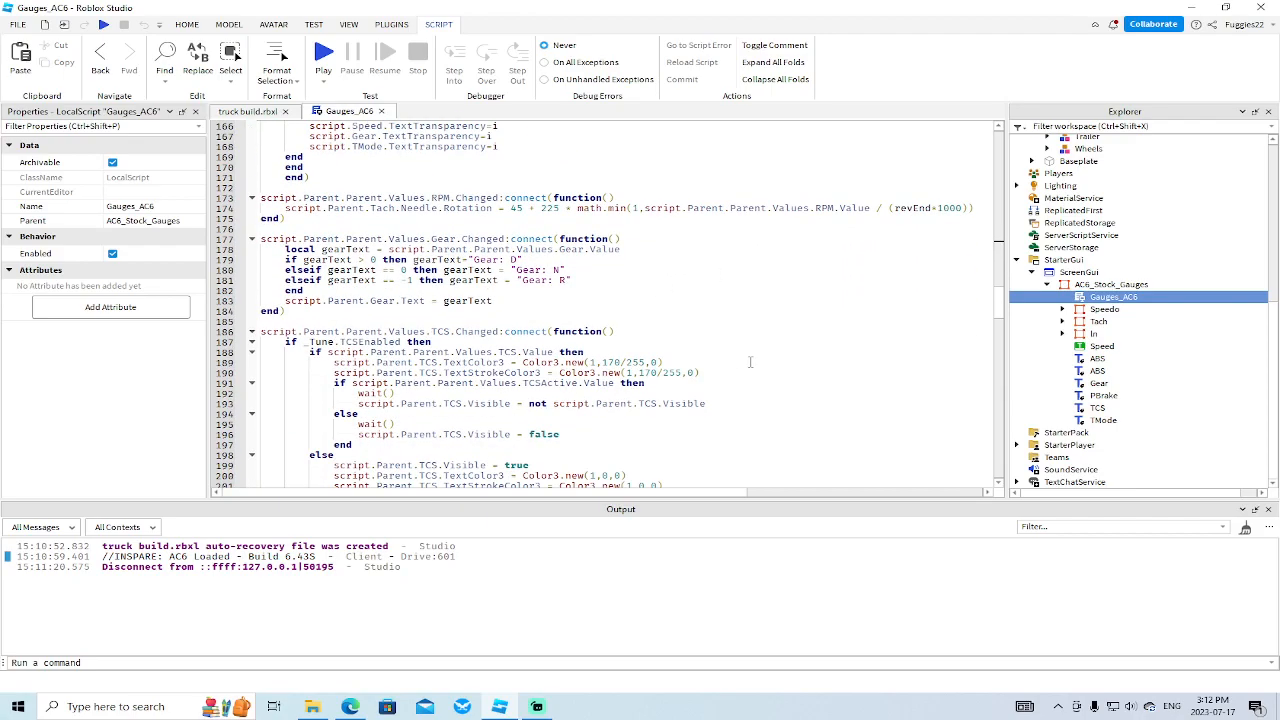
click(610, 362)
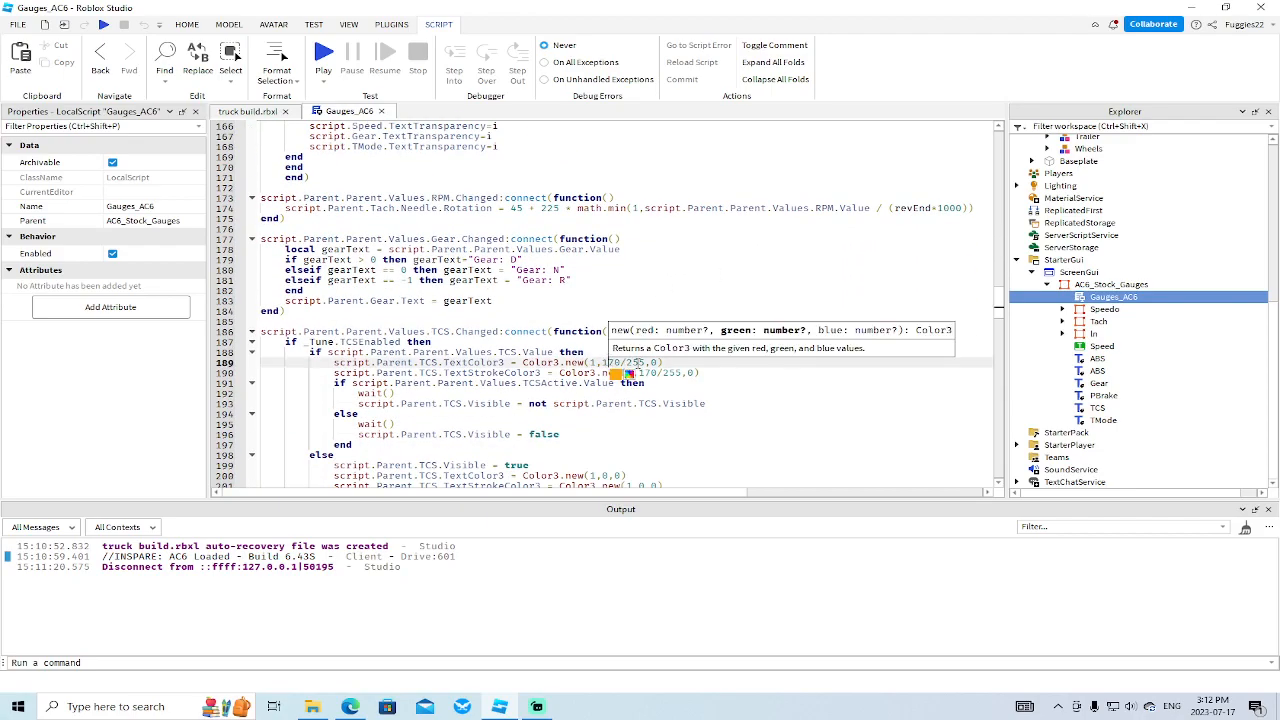
click(679, 372)
scroll(680, 370, down, 2)
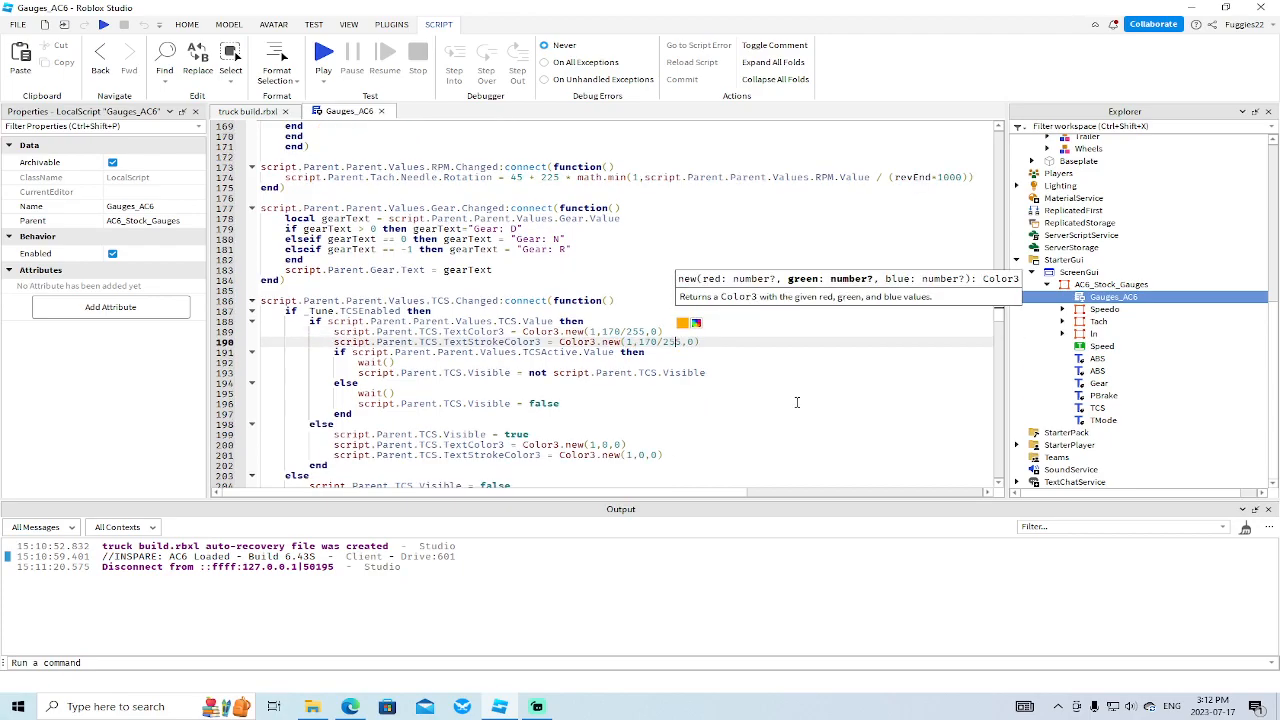
scroll(695, 338, down, 2)
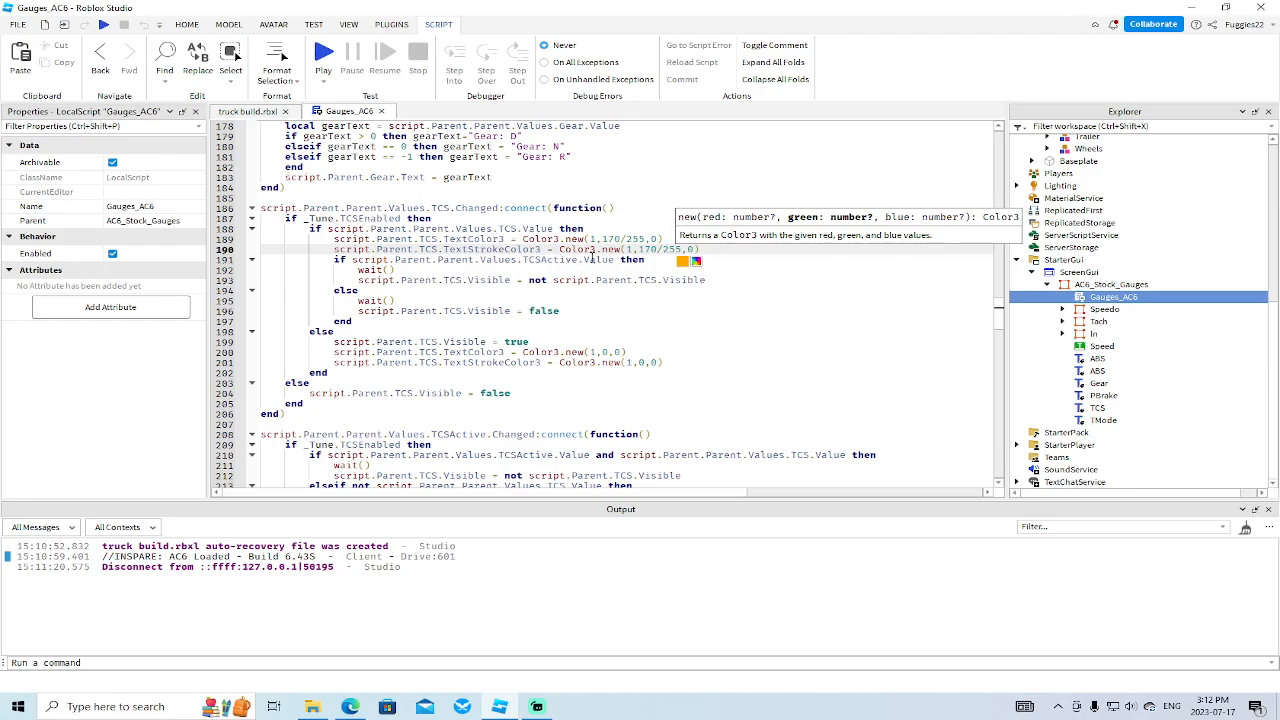
text(,)
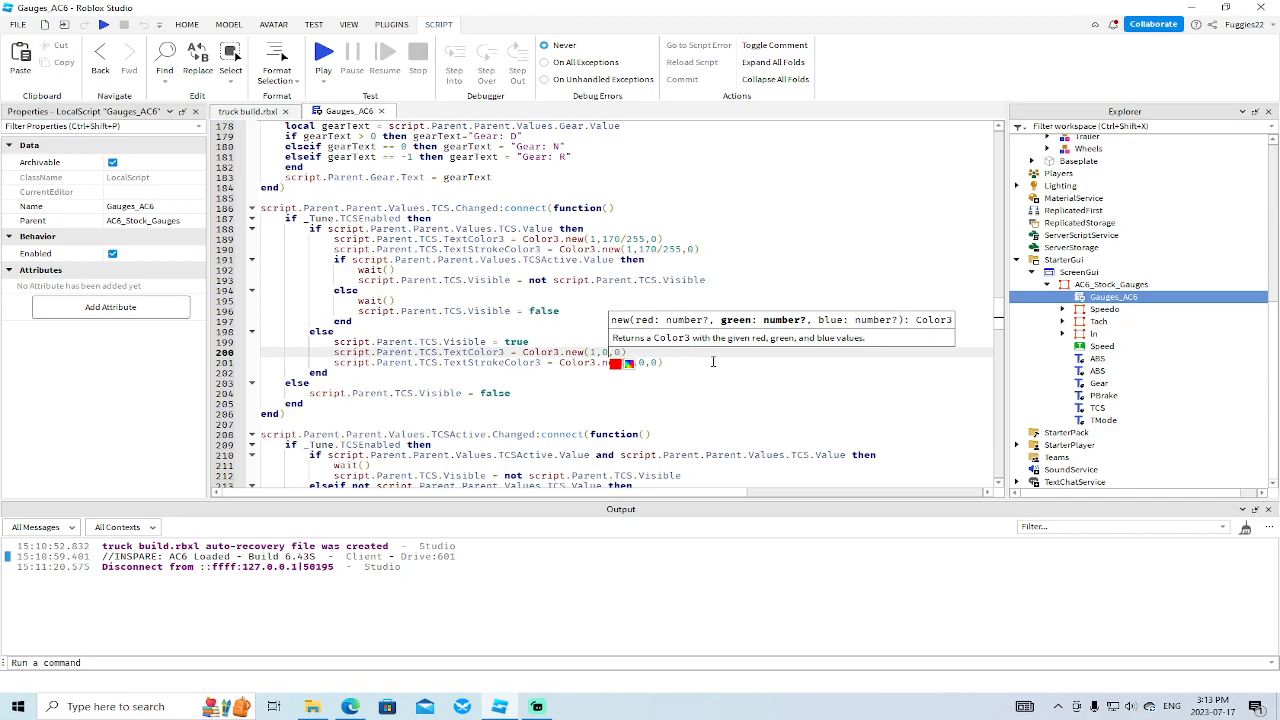
scroll(705, 369, down, 2)
click(641, 300)
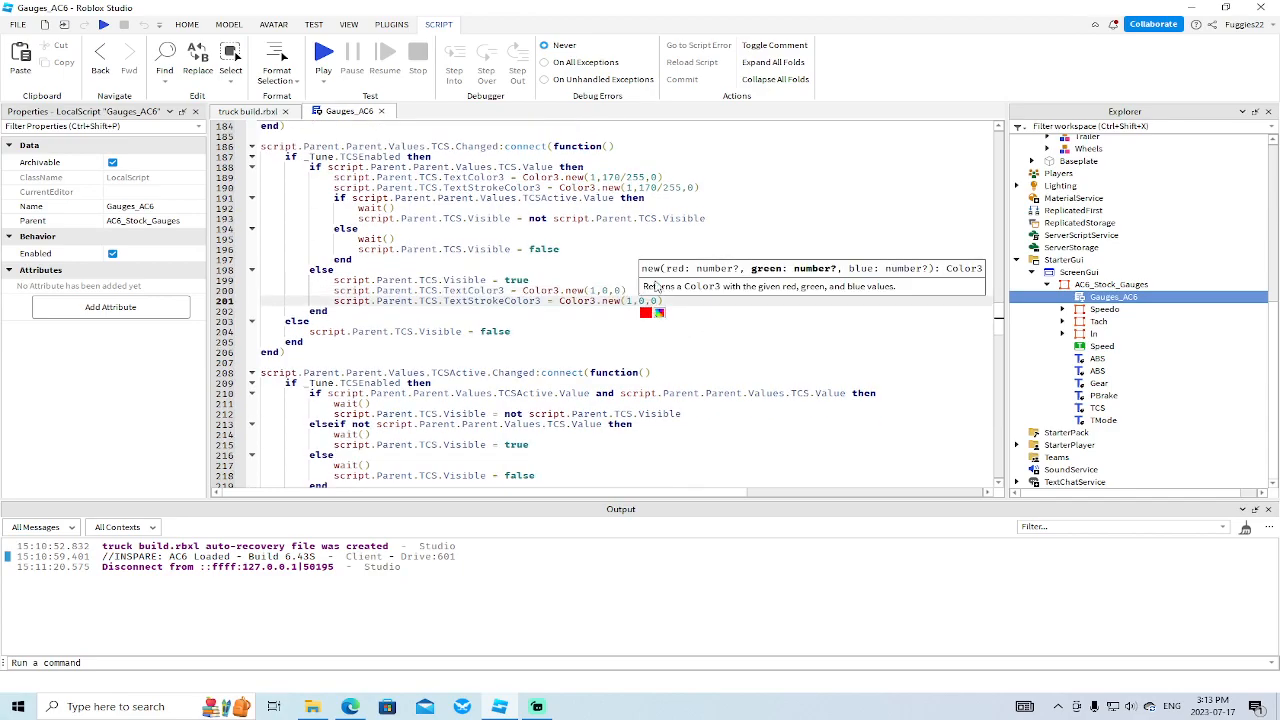
click(678, 190)
scroll(735, 297, down, 3)
scroll(620, 318, down, 13)
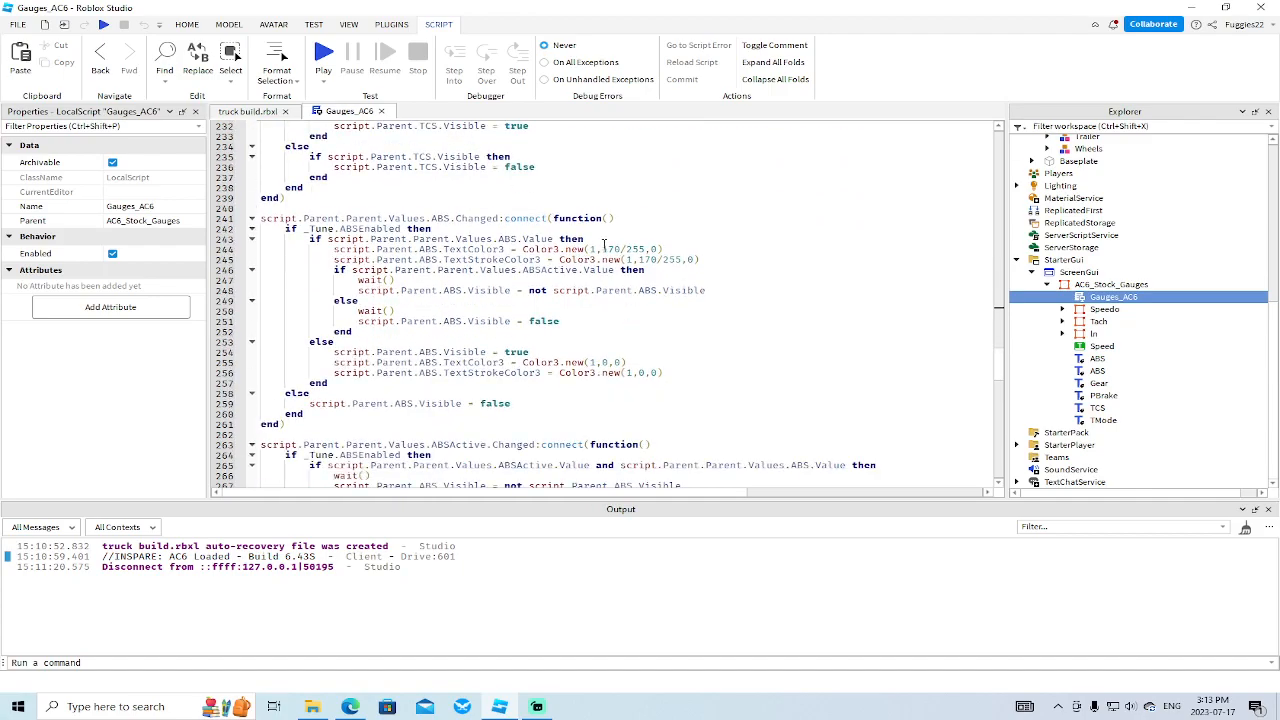
Change the TextColor3 in the outer else branch of the ABS change function to blue, #0000ff.
click(603, 248)
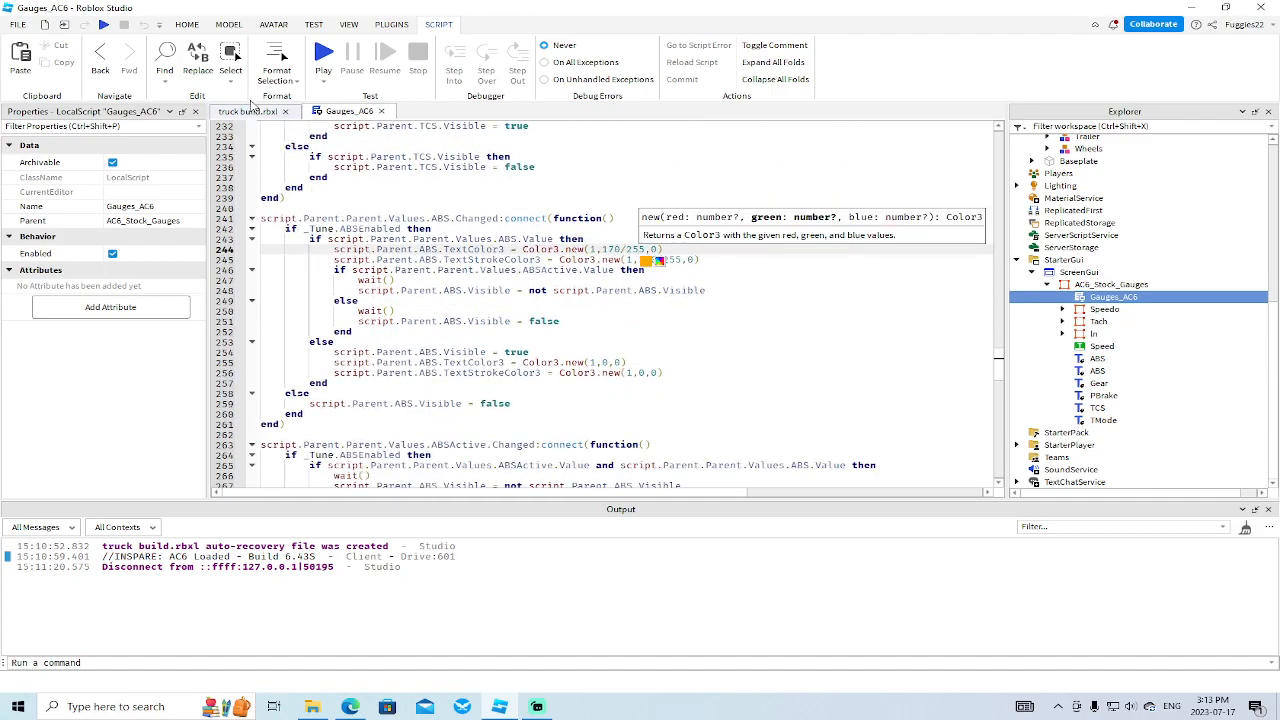
click(603, 363)
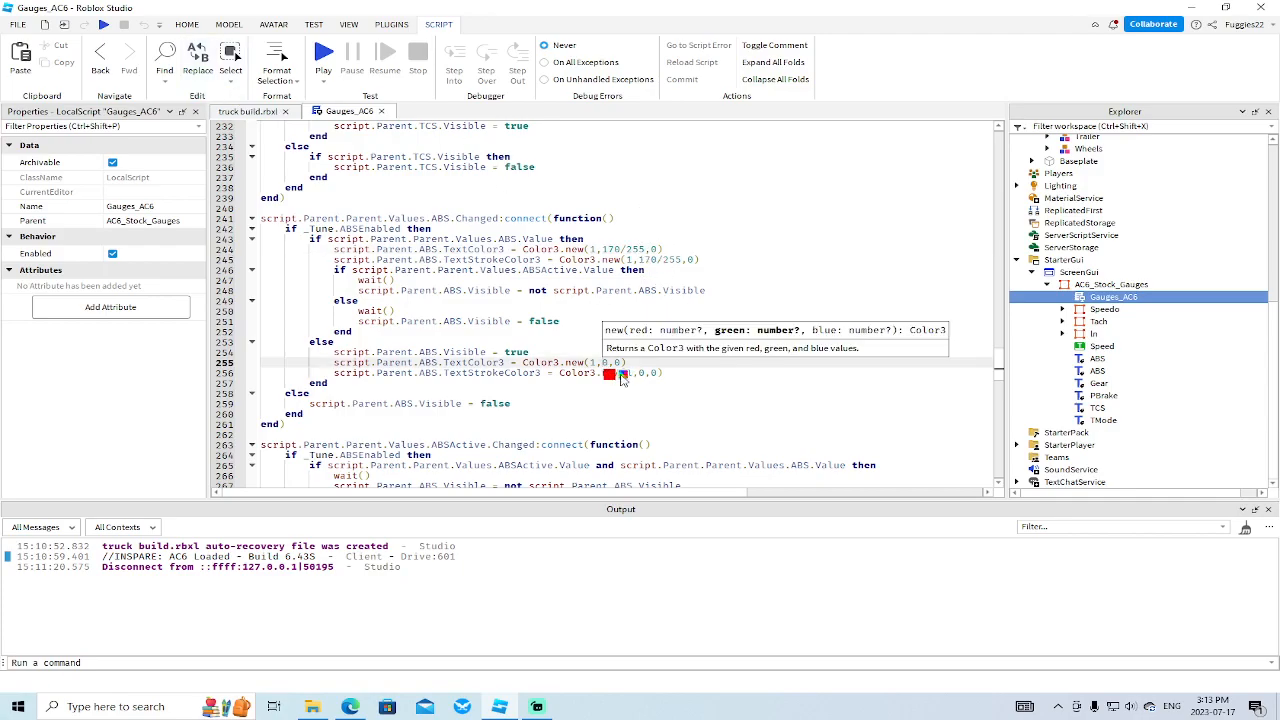
click(617, 374)
click(436, 302)
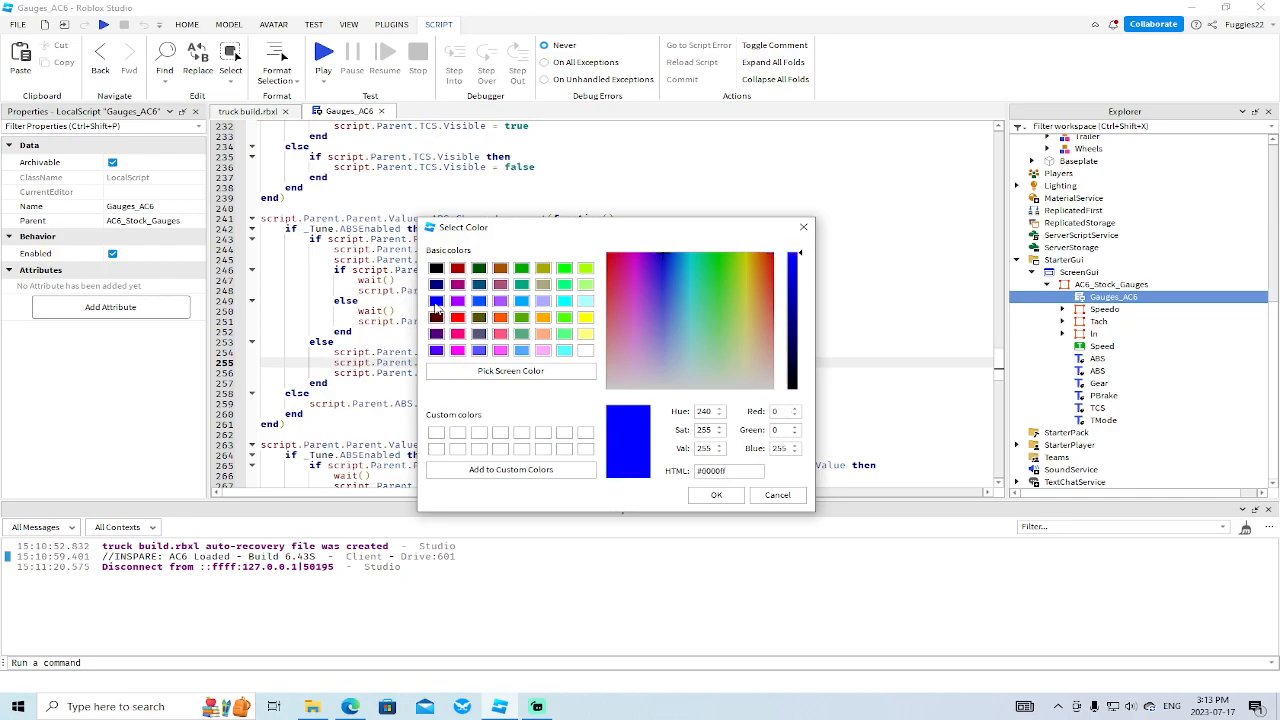
click(716, 495)
click(637, 403)
Set the ABS label's TextStrokeColor3 on line 256 to the same blue, #0000ff.
click(633, 374)
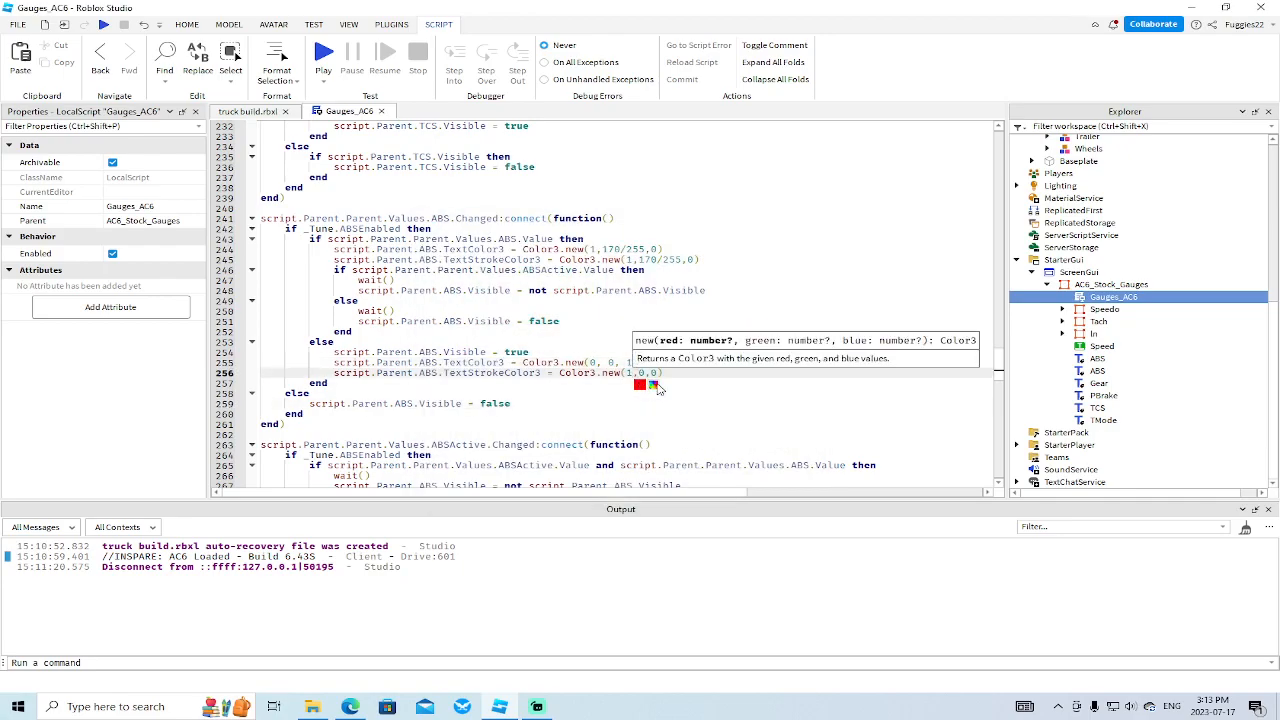
click(655, 386)
click(466, 311)
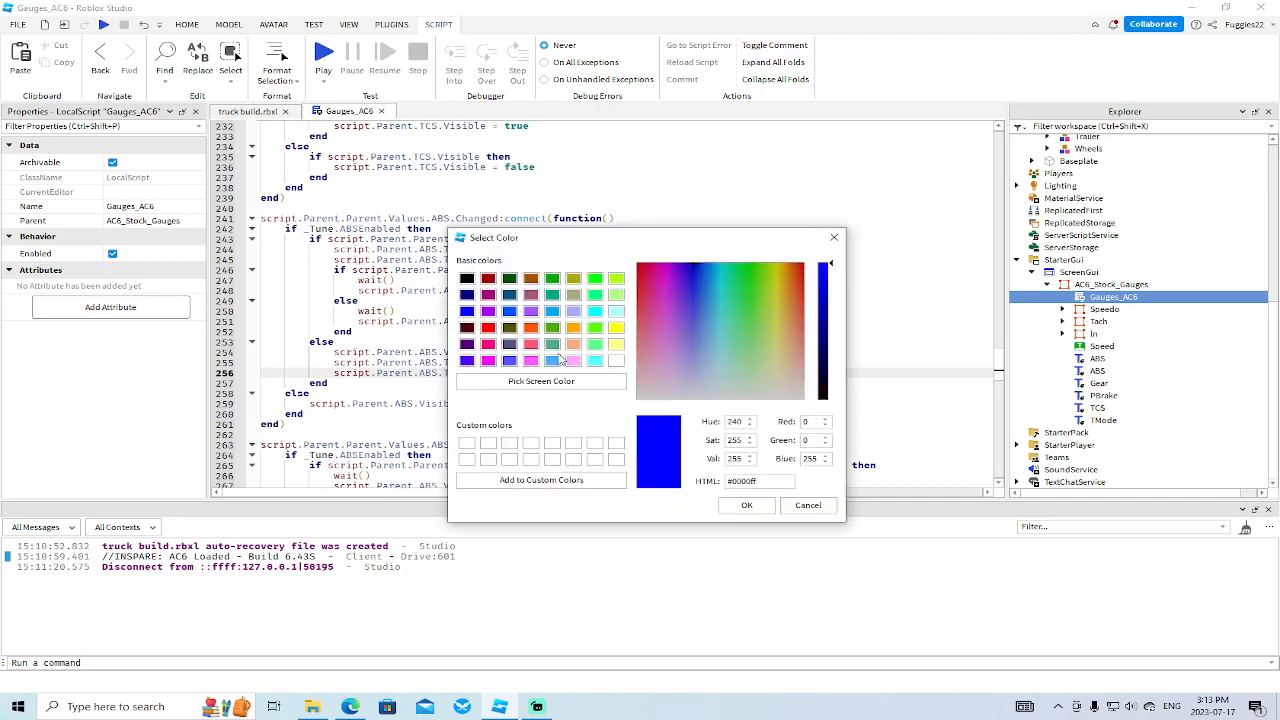
click(742, 505)
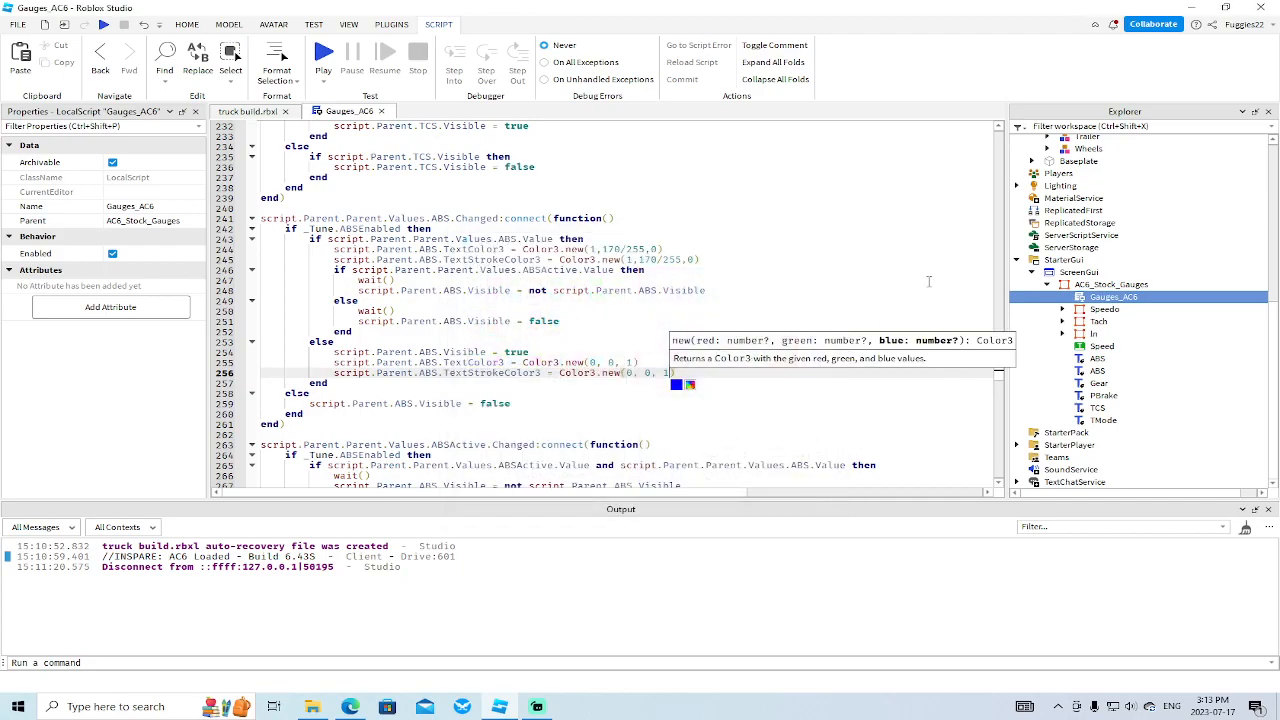
Skim the PBrake, Gear and velocity functions, return to the start of the Gauges_AC6 script and close it.
scroll(985, 340, up, 20)
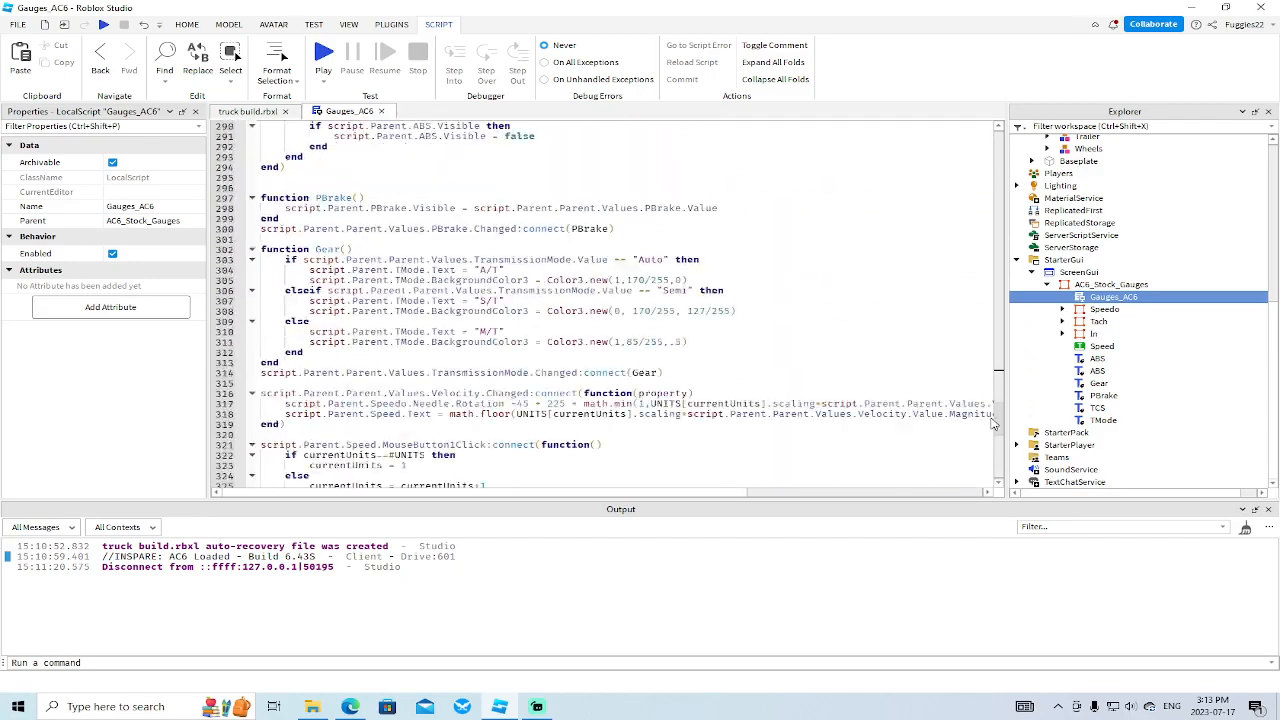
scroll(968, 217, up, 20)
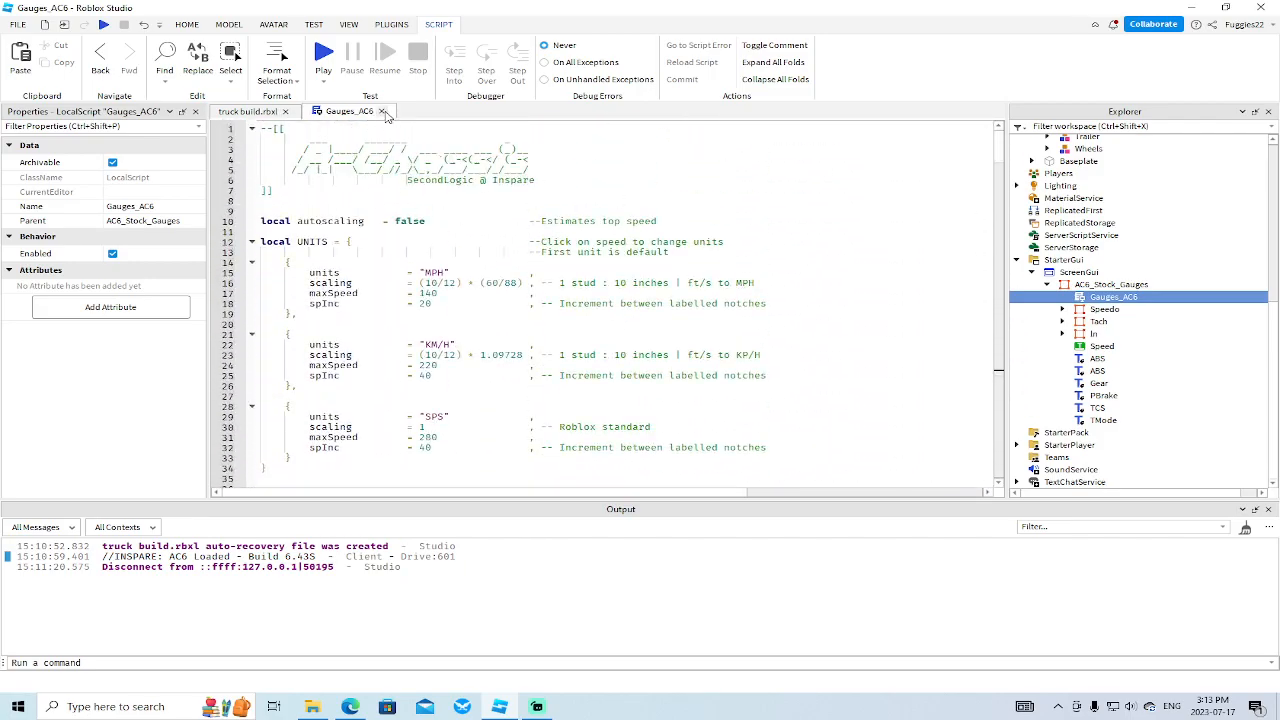
click(383, 112)
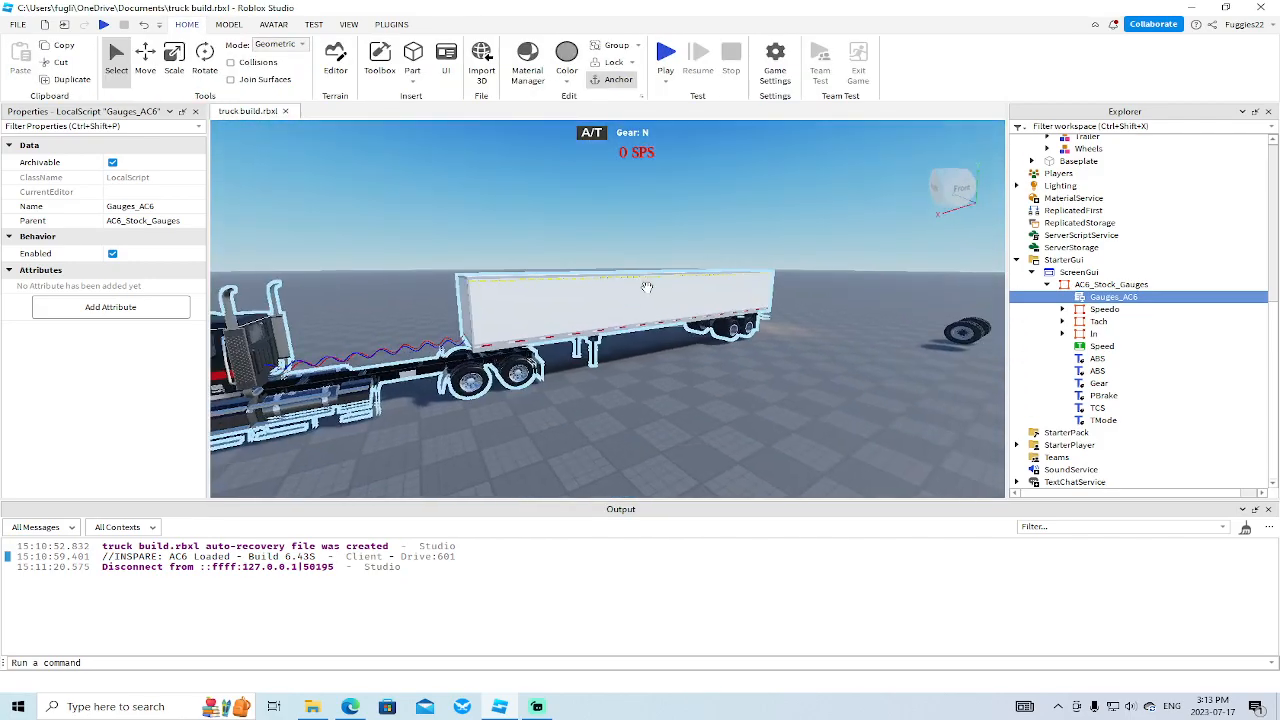
Bring the truck into view and move AC6_Stock_Gauges from StarterGui's ScreenGui back into the A-Chassis Tune Plugins folder.
right_drag(647, 287, 609, 272)
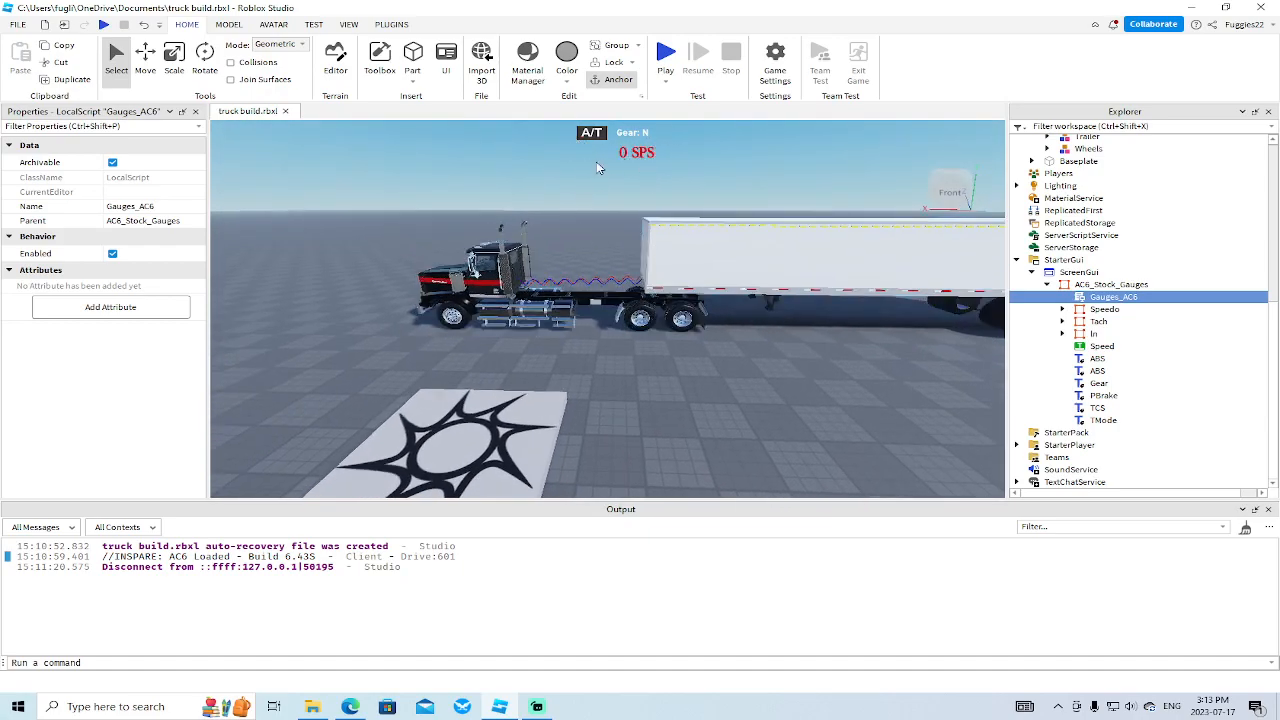
drag(1062, 285, 1093, 243)
scroll(1069, 202, up, 6)
scroll(1090, 260, up, 3)
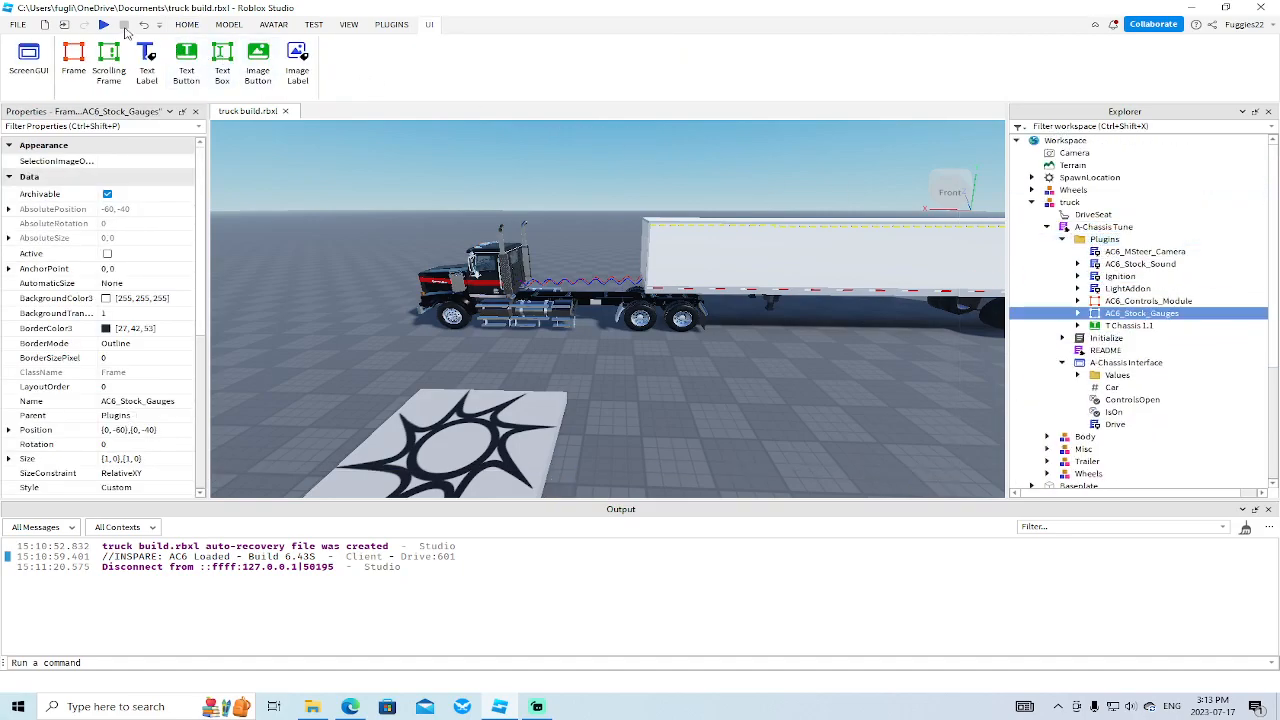
Start a new playtest, walk the avatar into the truck's driver seat, and view the truck from the side.
click(103, 24)
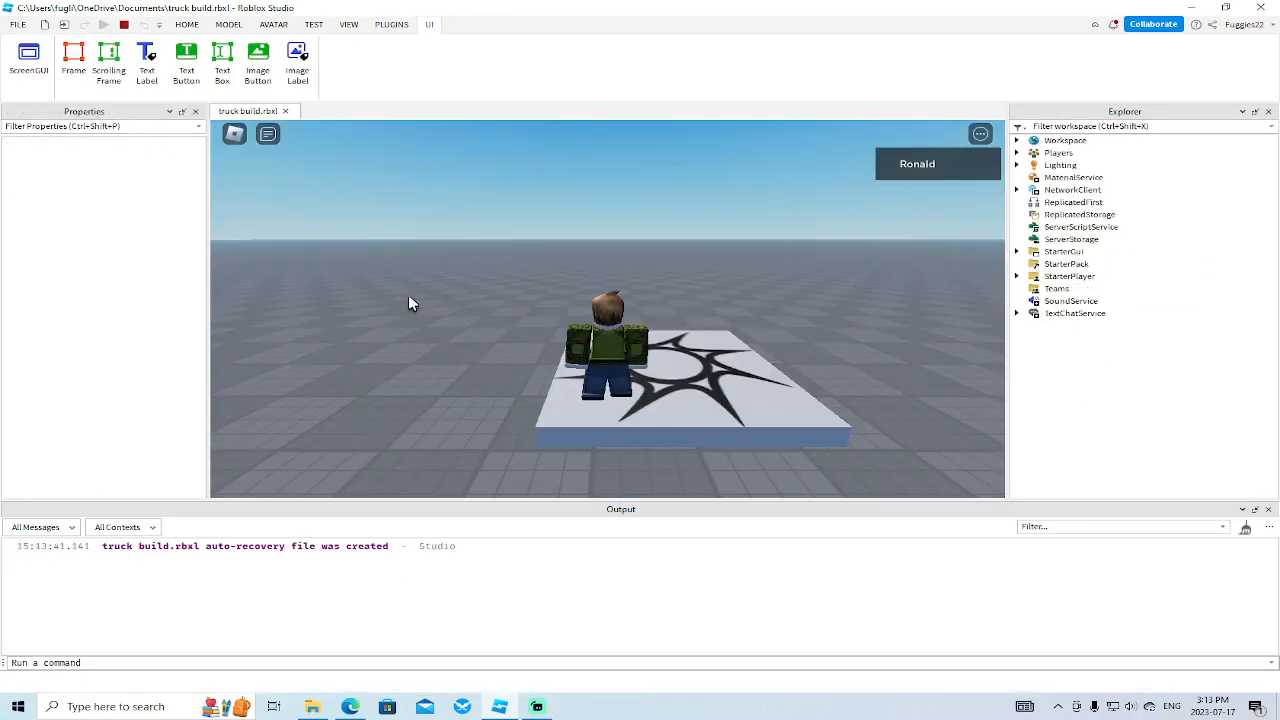
right_drag(409, 297, 420, 295)
key(w)
key(w)
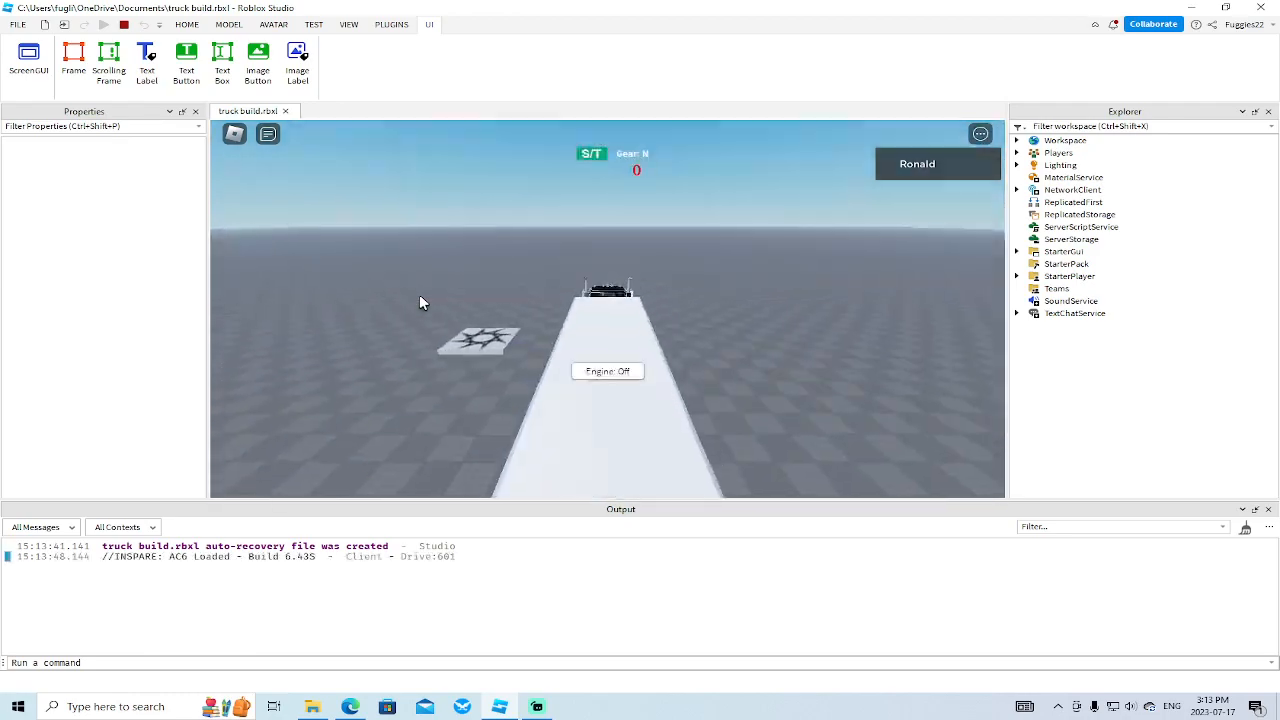
right_drag(544, 289, 532, 281)
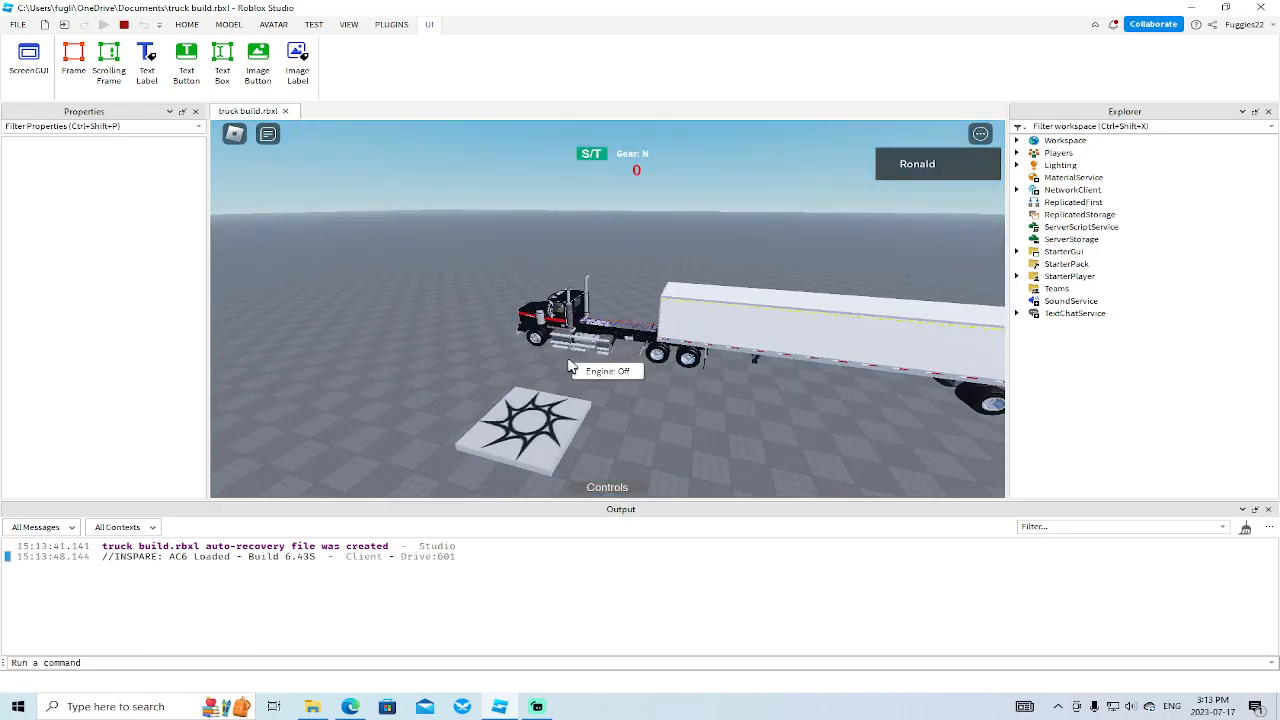
Open and close the vehicle's Controls overlay to view its key bindings, and end the playtest.
click(608, 489)
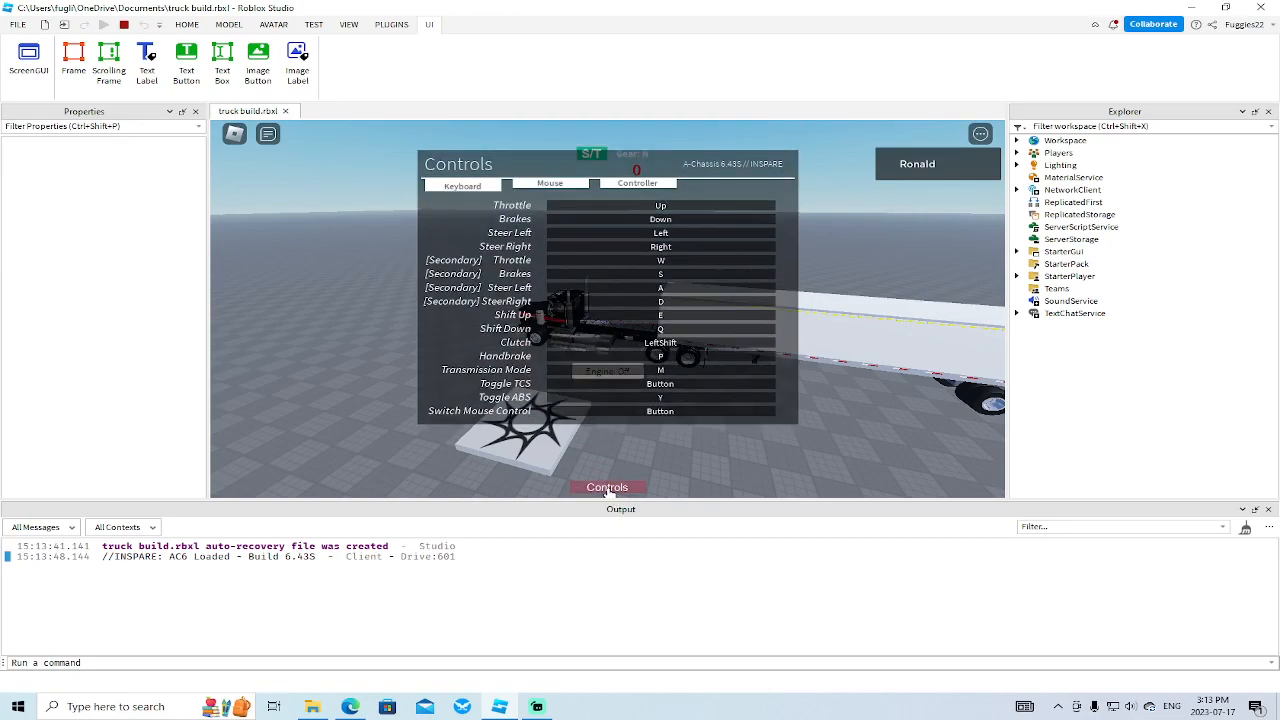
click(607, 489)
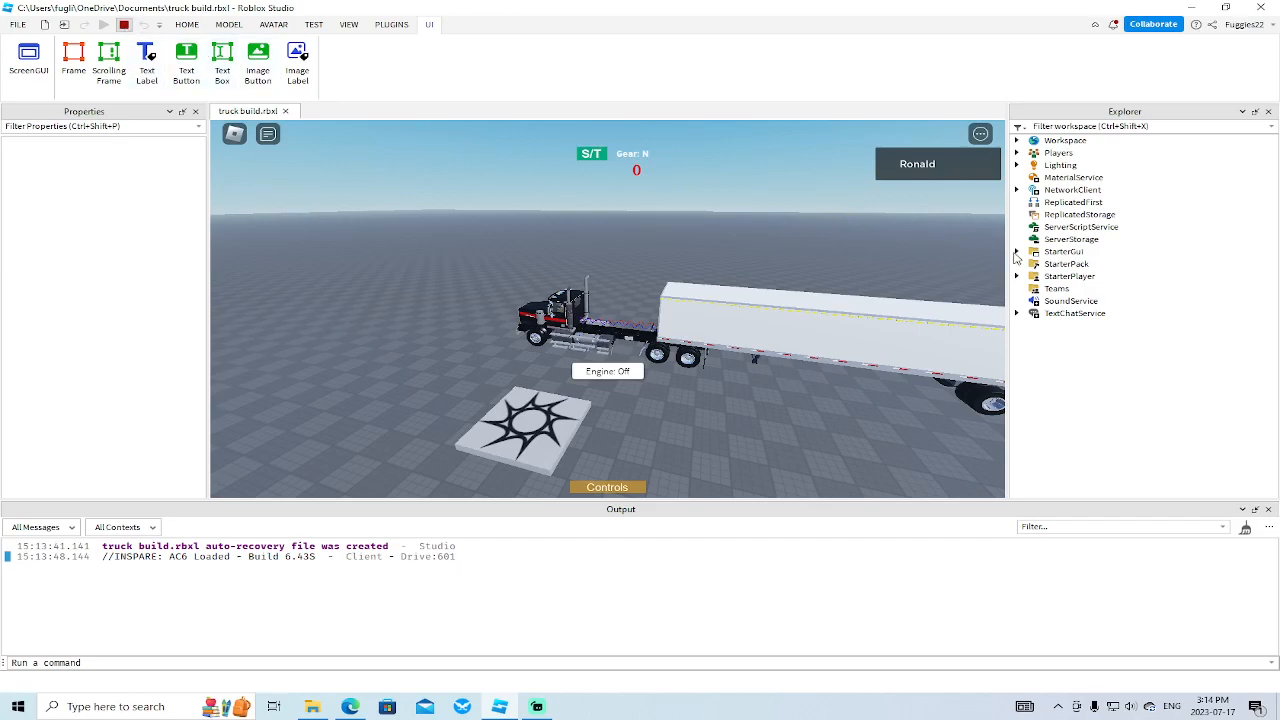
key(shift+F5)
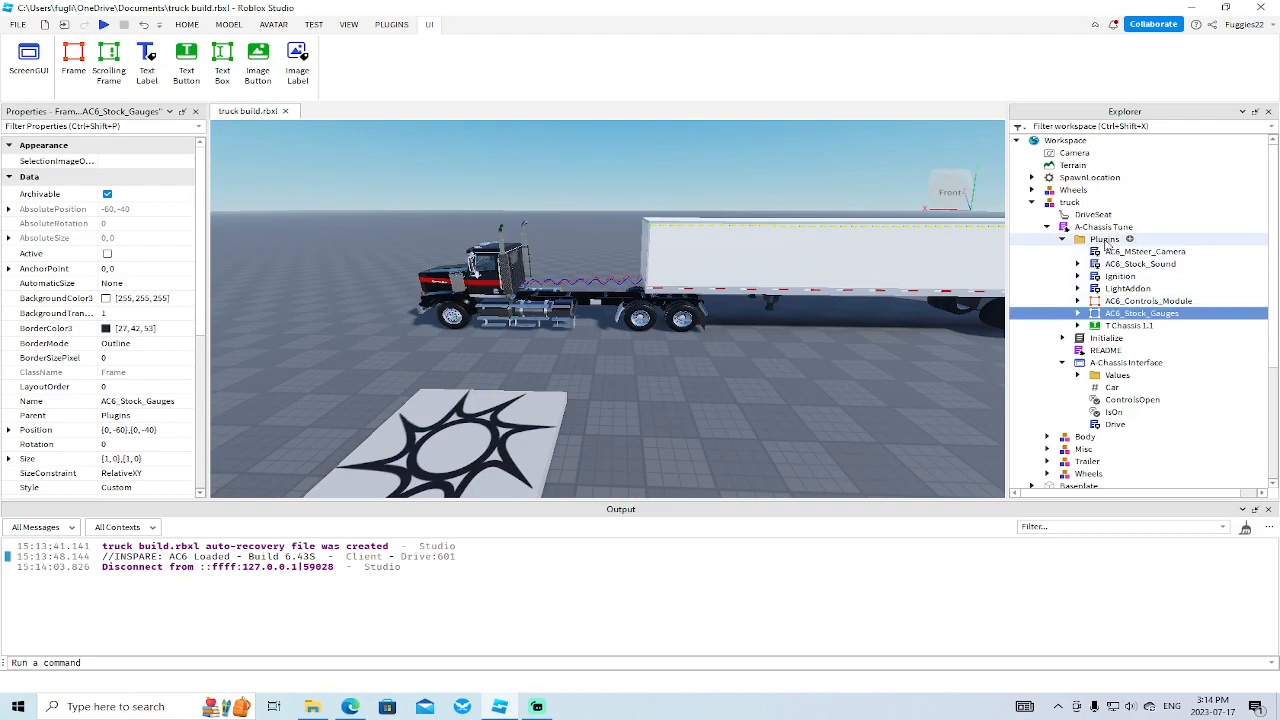
Place AC6_Stock_Gauges in StarterGui's ScreenGui, expand it to view its elements, and return it to the Plugins folder.
scroll(1120, 325, down, 5)
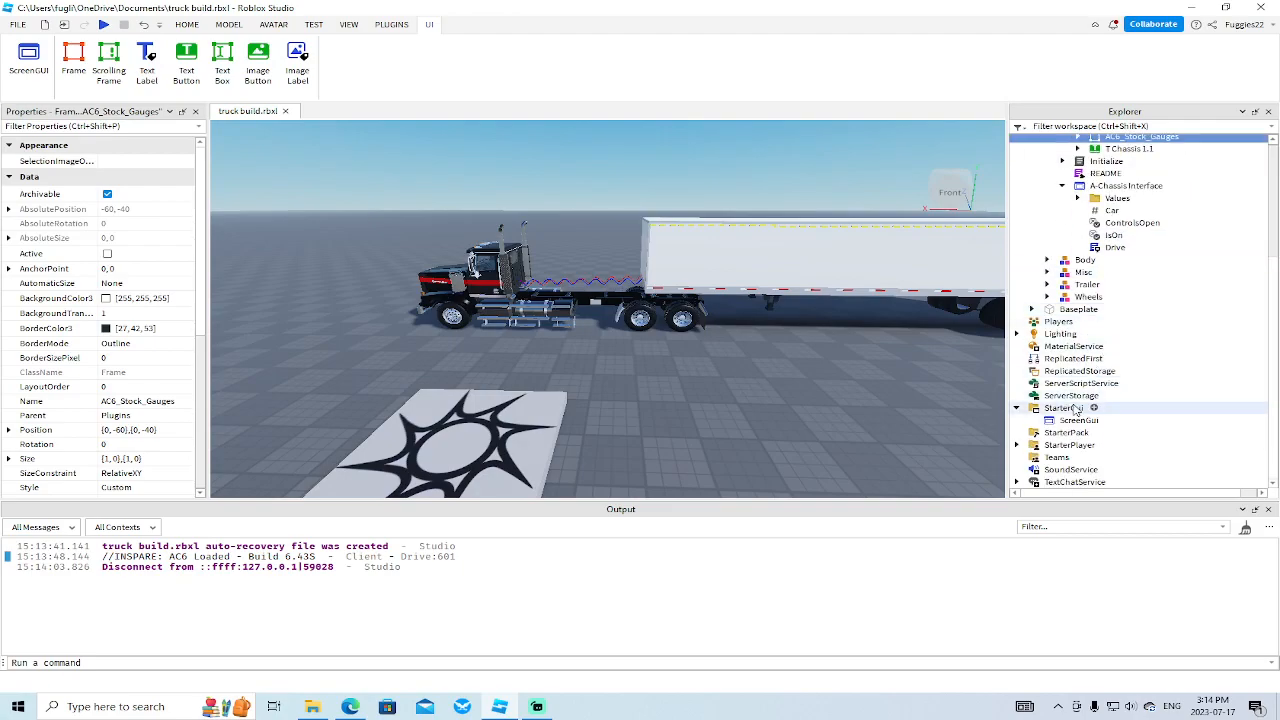
right_drag(891, 440, 928, 433)
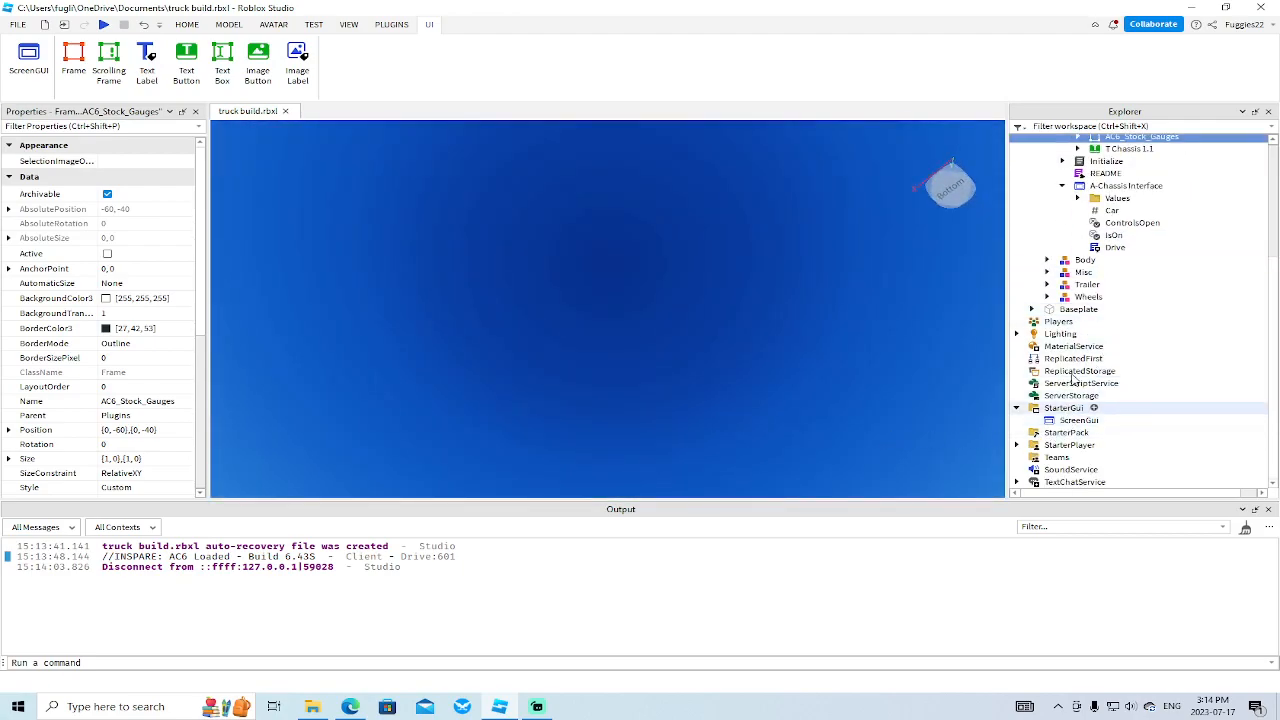
drag(1112, 163, 1080, 420)
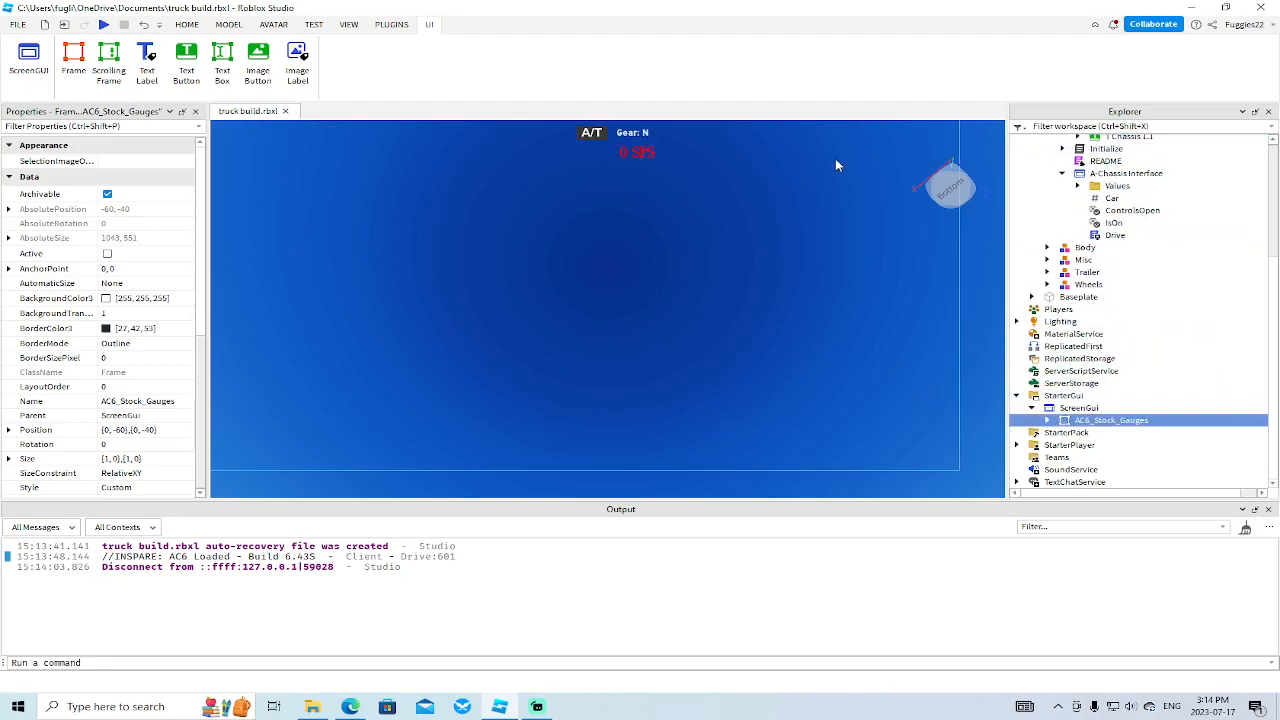
click(1047, 420)
scroll(1040, 400, down, 3)
right_drag(980, 296, 982, 301)
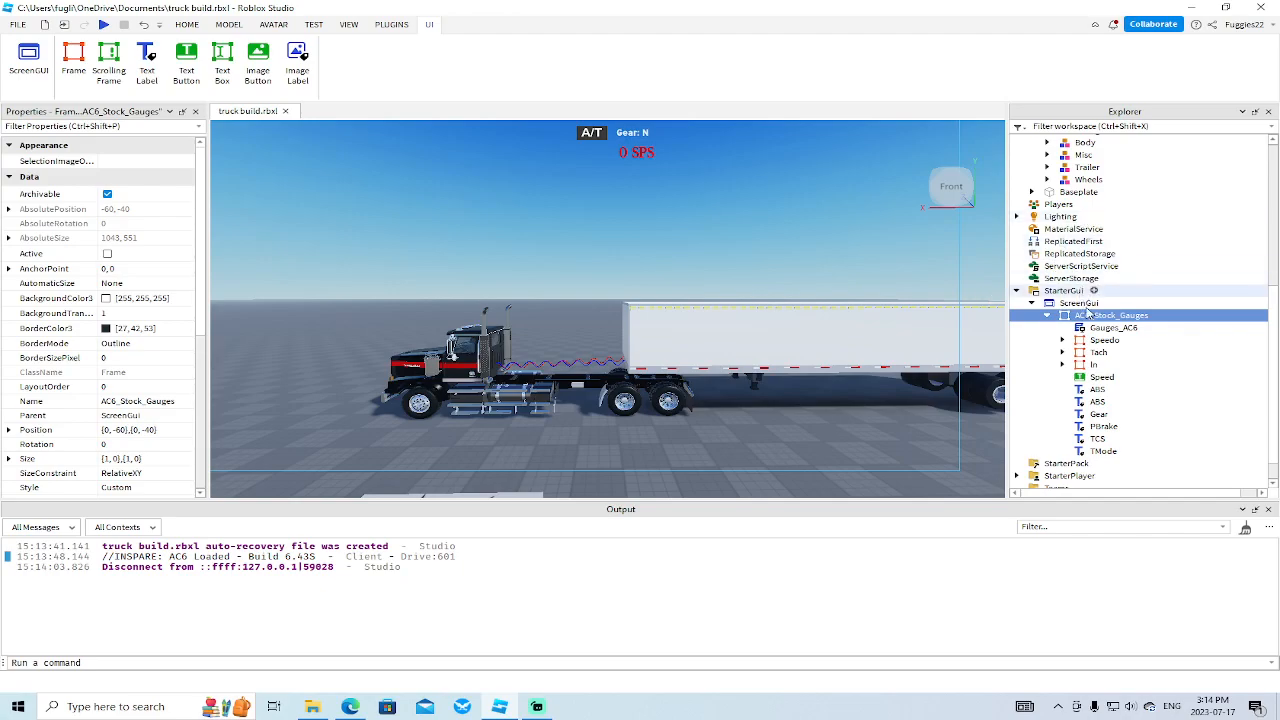
right_drag(979, 433, 979, 434)
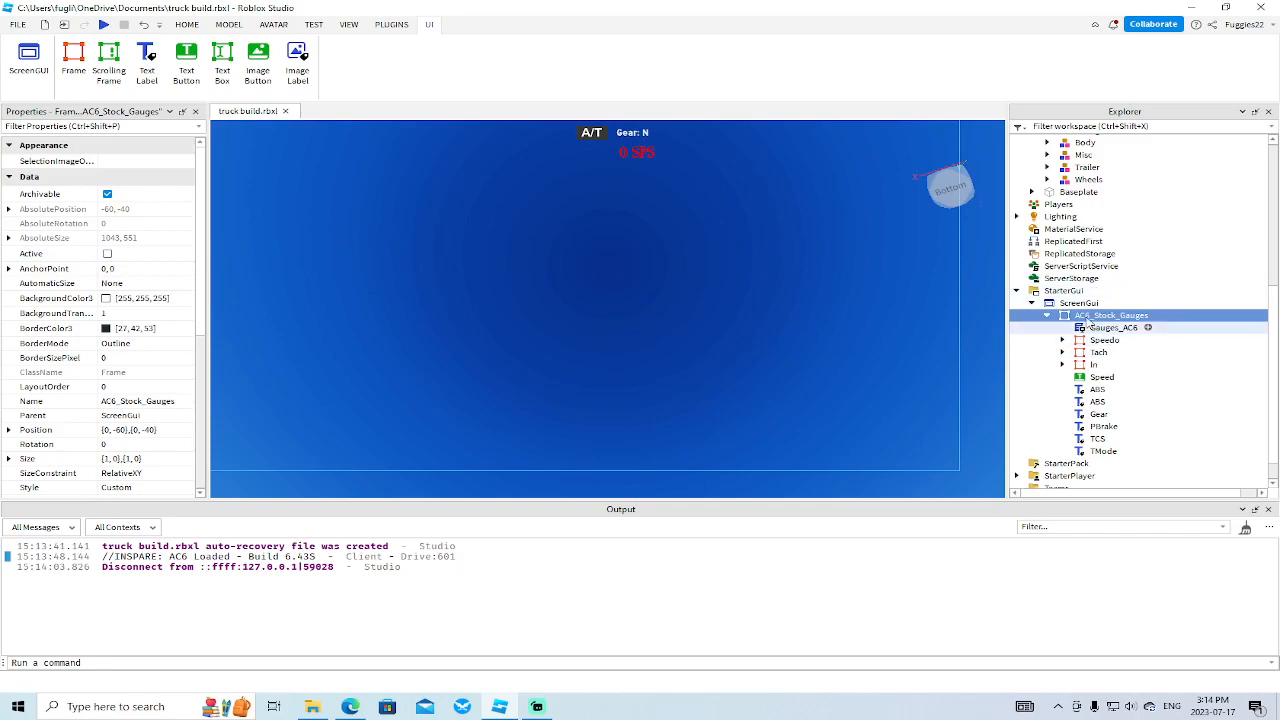
drag(1110, 315, 1106, 240)
Insert a Frame object into the Plugins folder of the truck's A-Chassis Tune.
click(1100, 239)
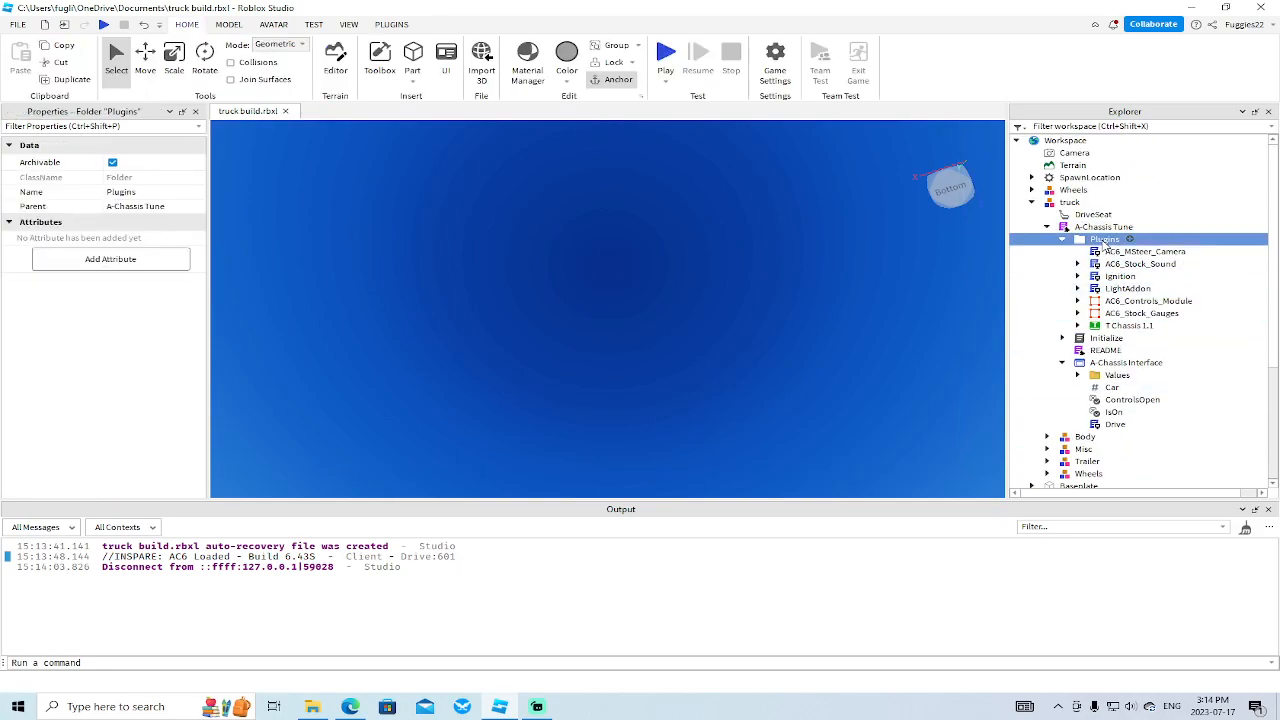
right_click(1100, 239)
click(1121, 345)
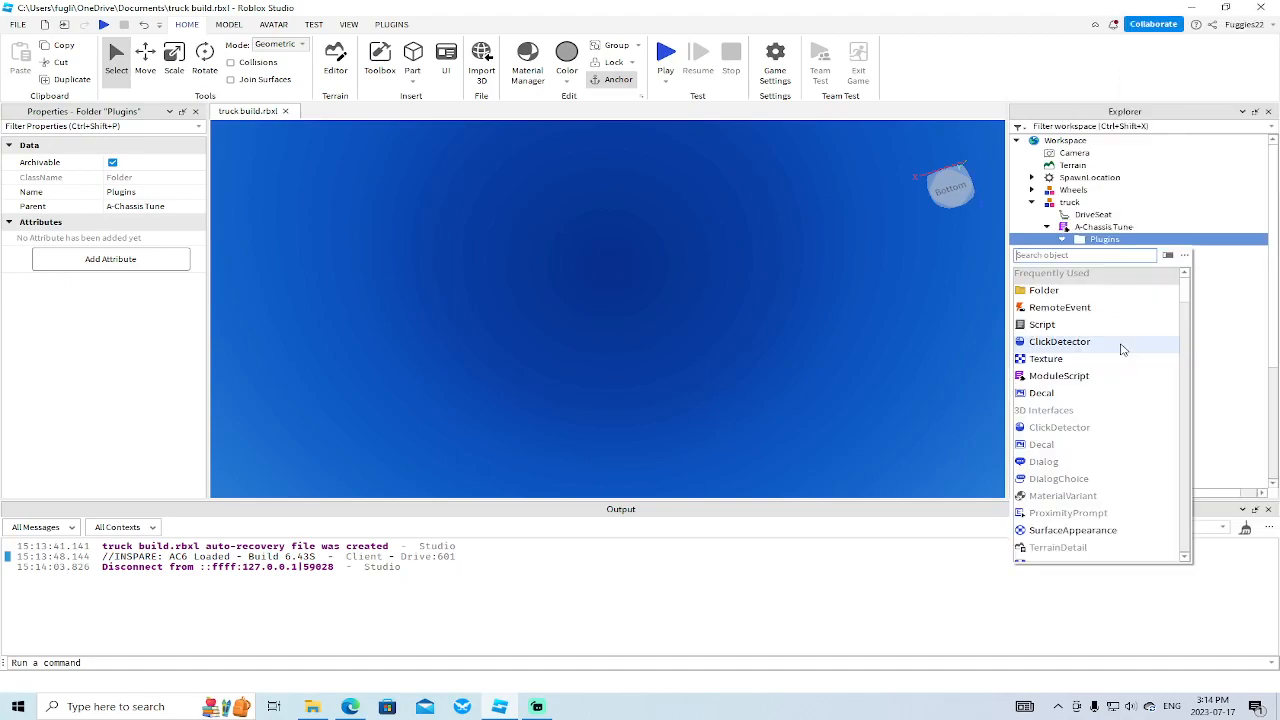
scroll(1060, 430, down, 5)
scroll(1060, 432, up, 5)
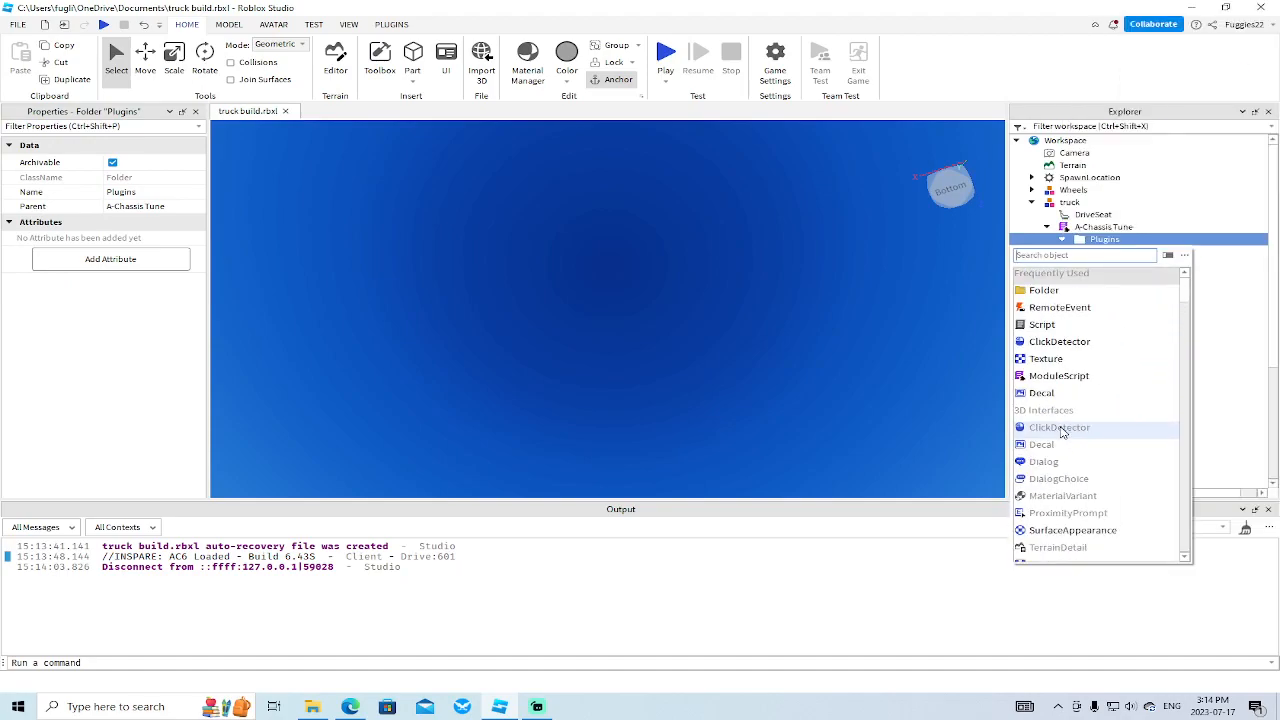
text(fr)
click(1045, 274)
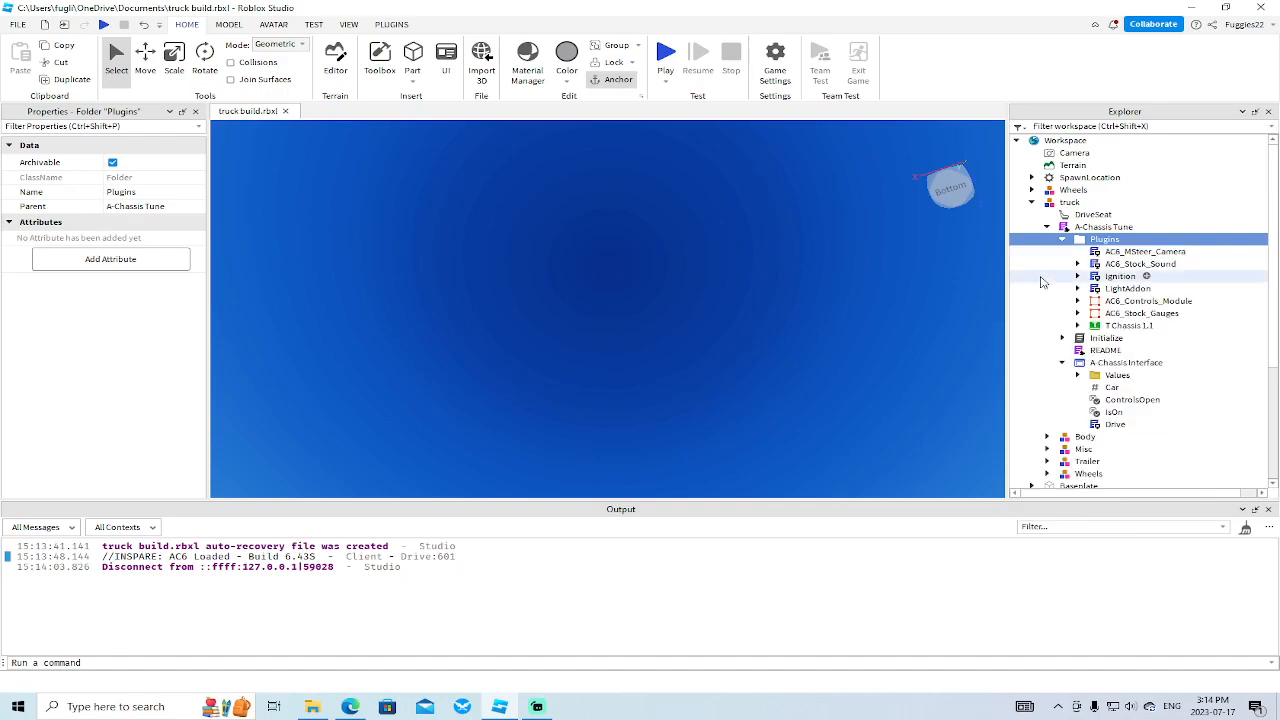
Rename the new frame in the Plugins folder mycontrols.
right_click(1117, 327)
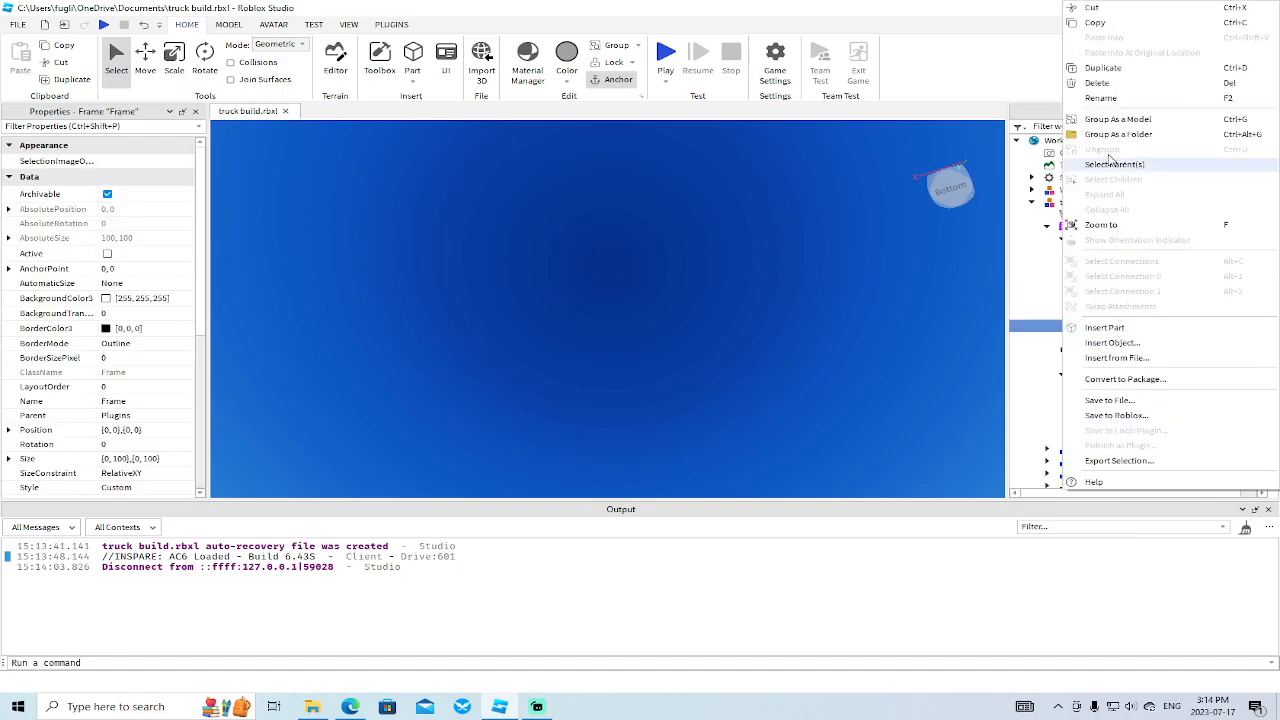
click(1097, 100)
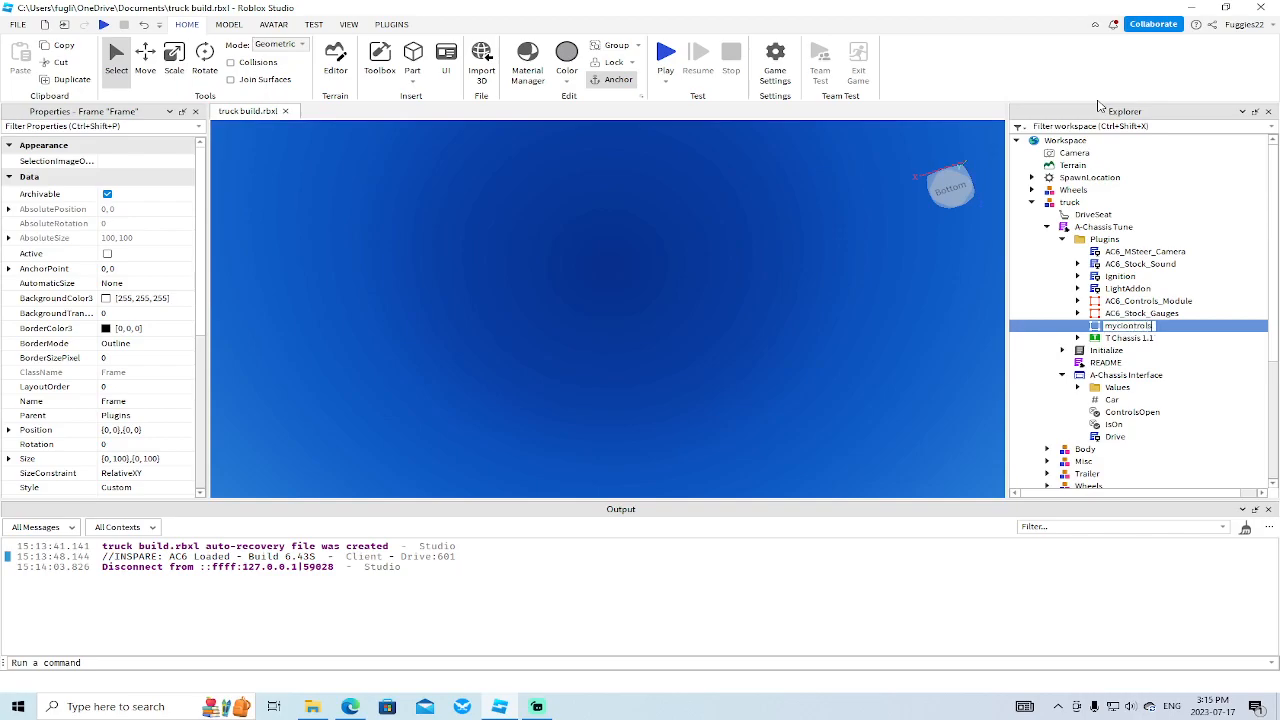
right_click(1125, 328)
click(1102, 98)
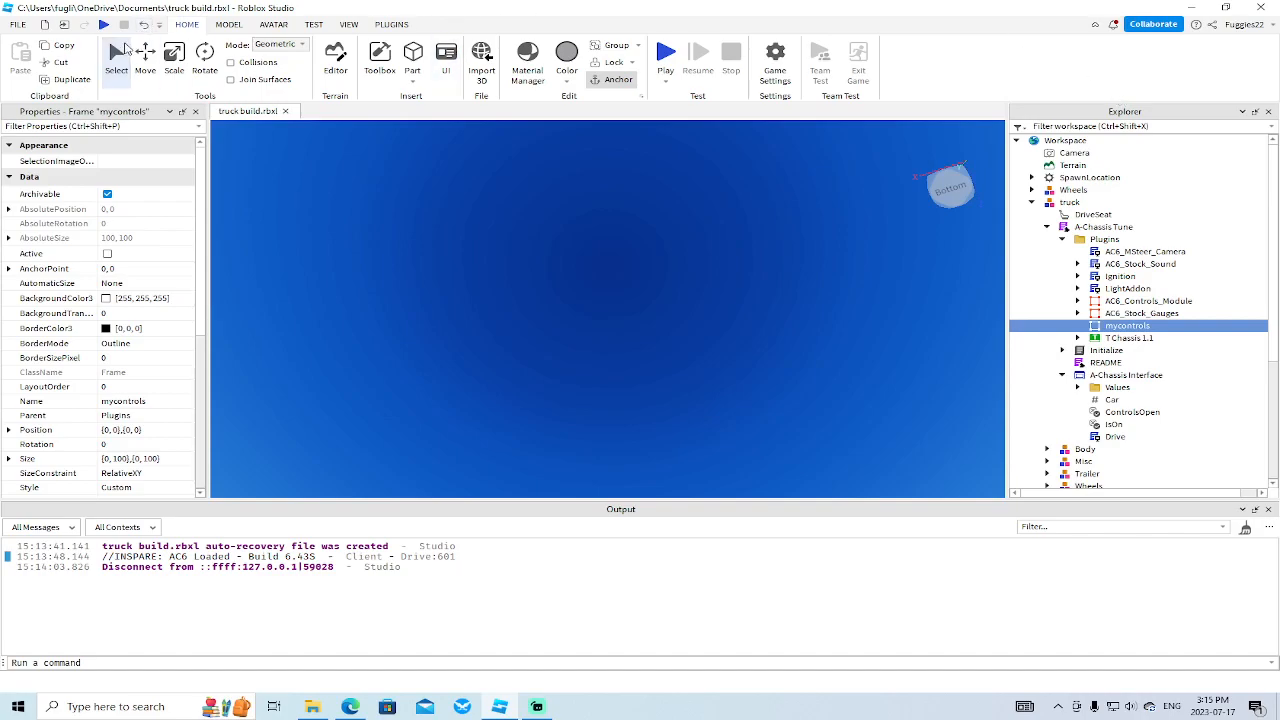
Playtest with the avatar in the truck's driver seat and locate the mycontrols frame in PlayerGui's A-Chassis Interface.
click(104, 24)
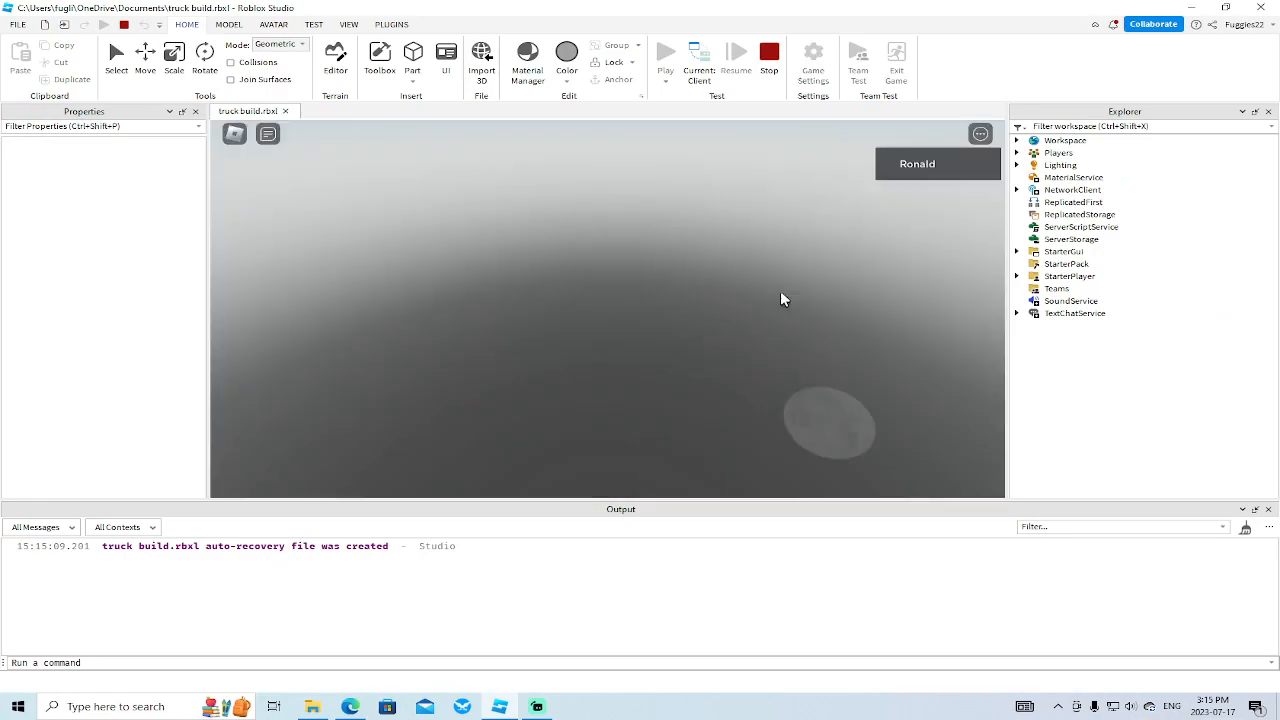
key(w)
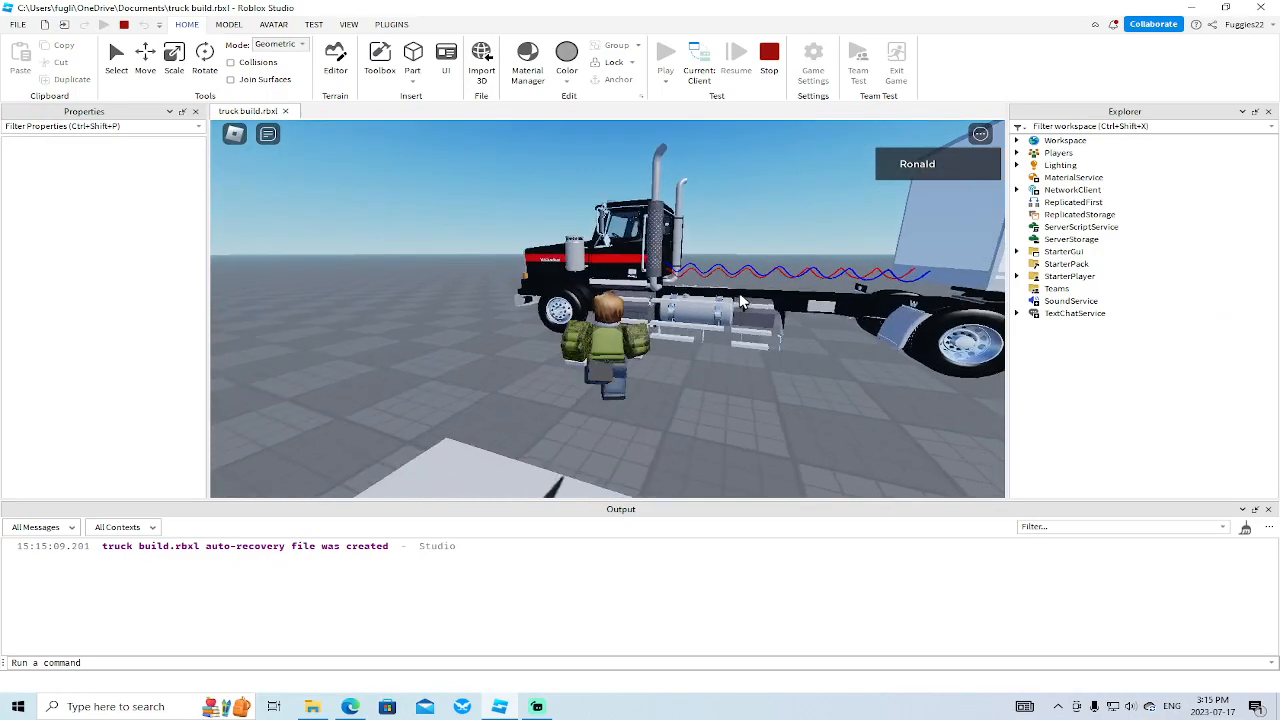
click(1017, 152)
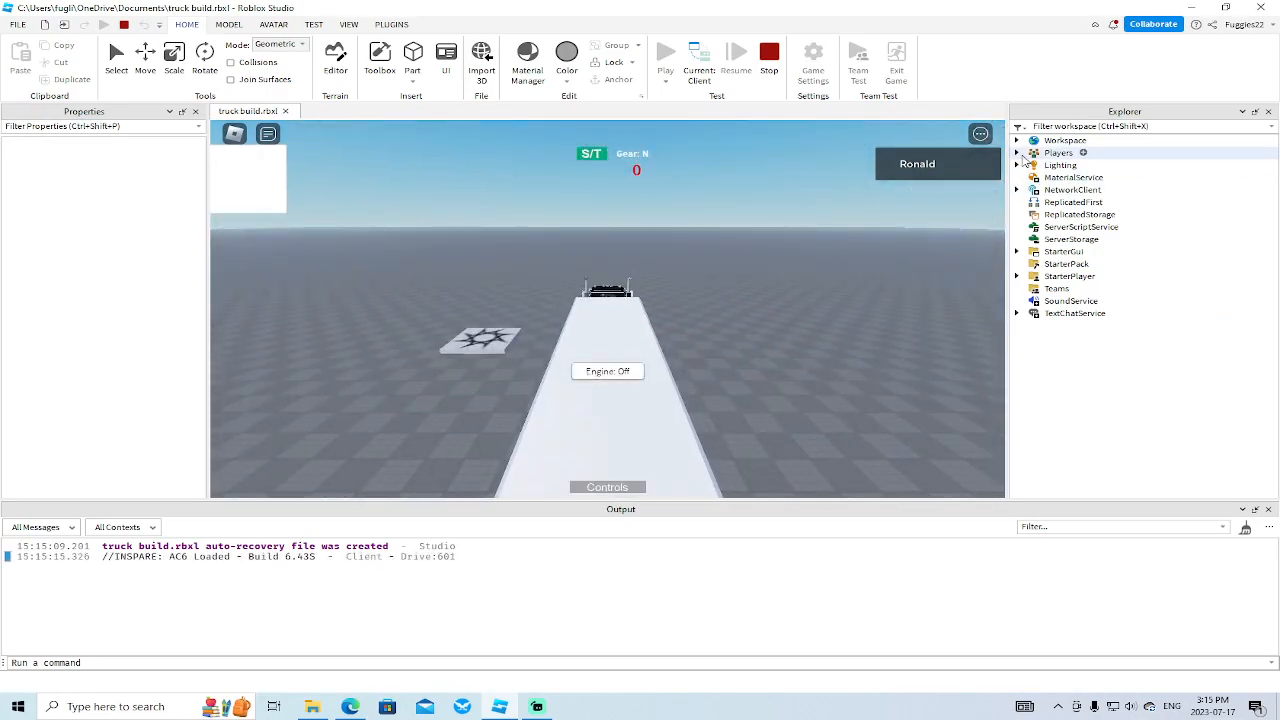
click(1031, 165)
click(1047, 202)
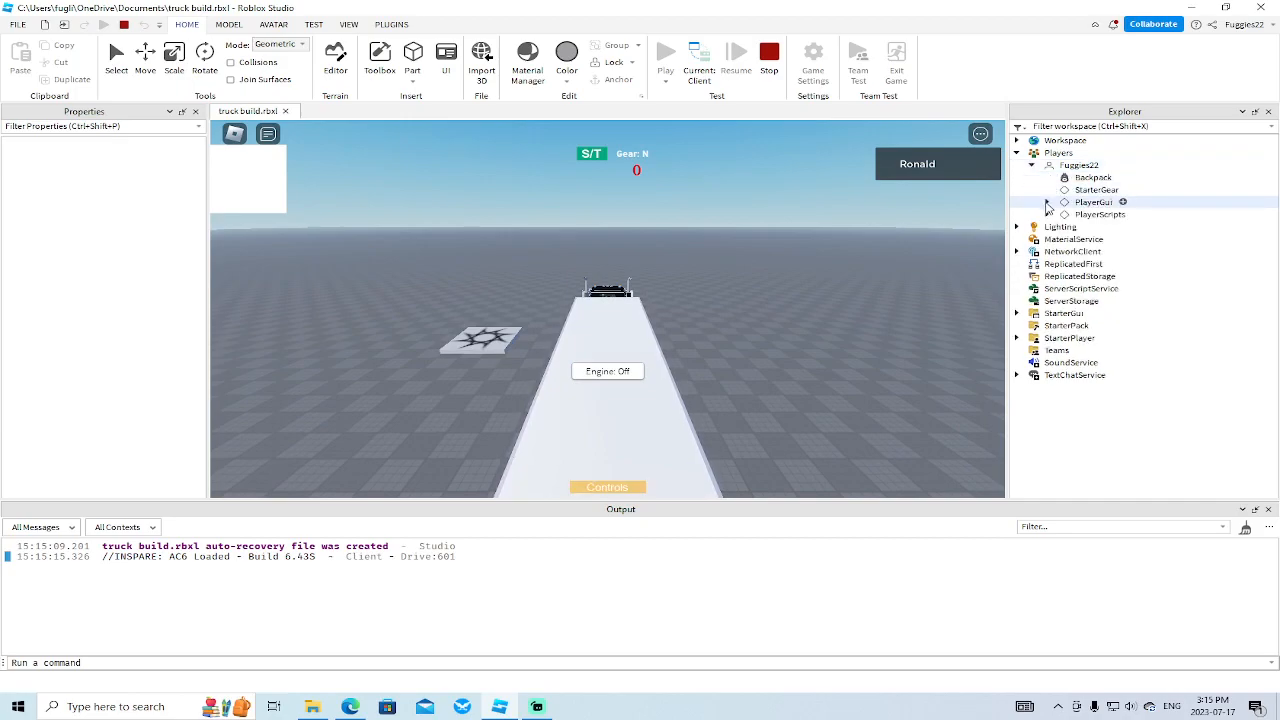
click(1063, 214)
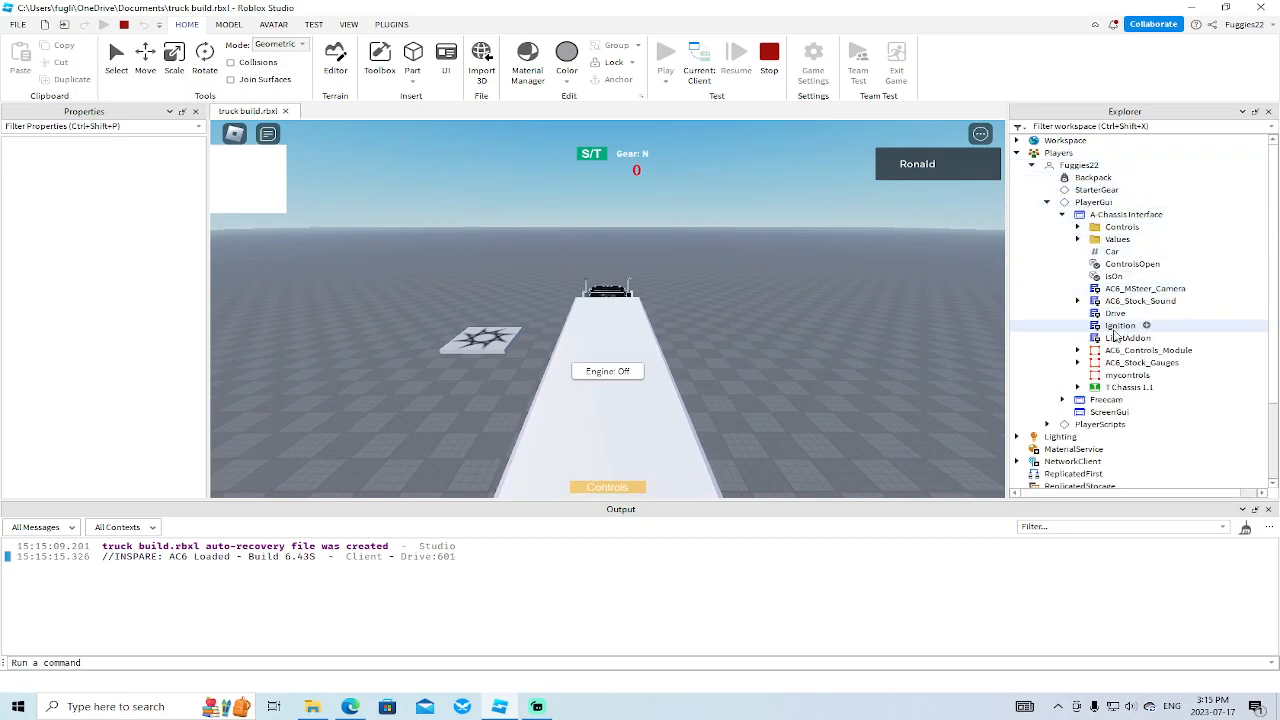
click(1112, 376)
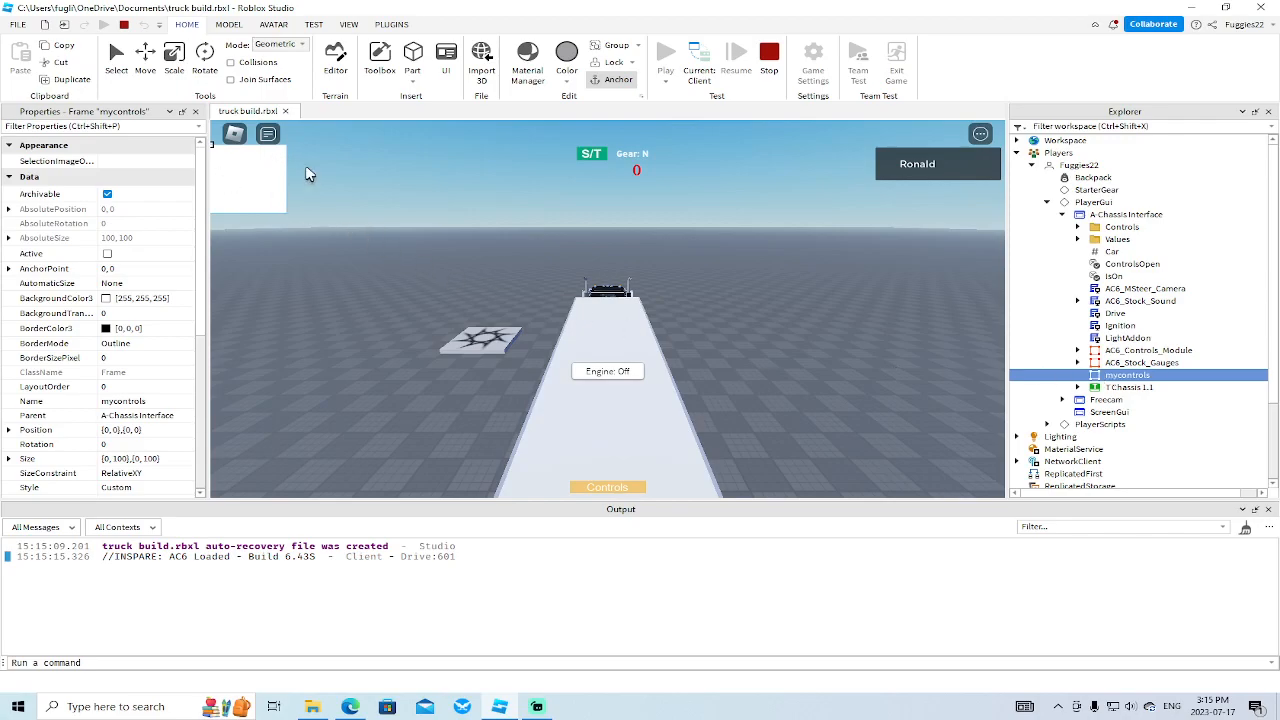
Stop the playtest and dismiss the Game Settings window.
click(768, 57)
click(768, 57)
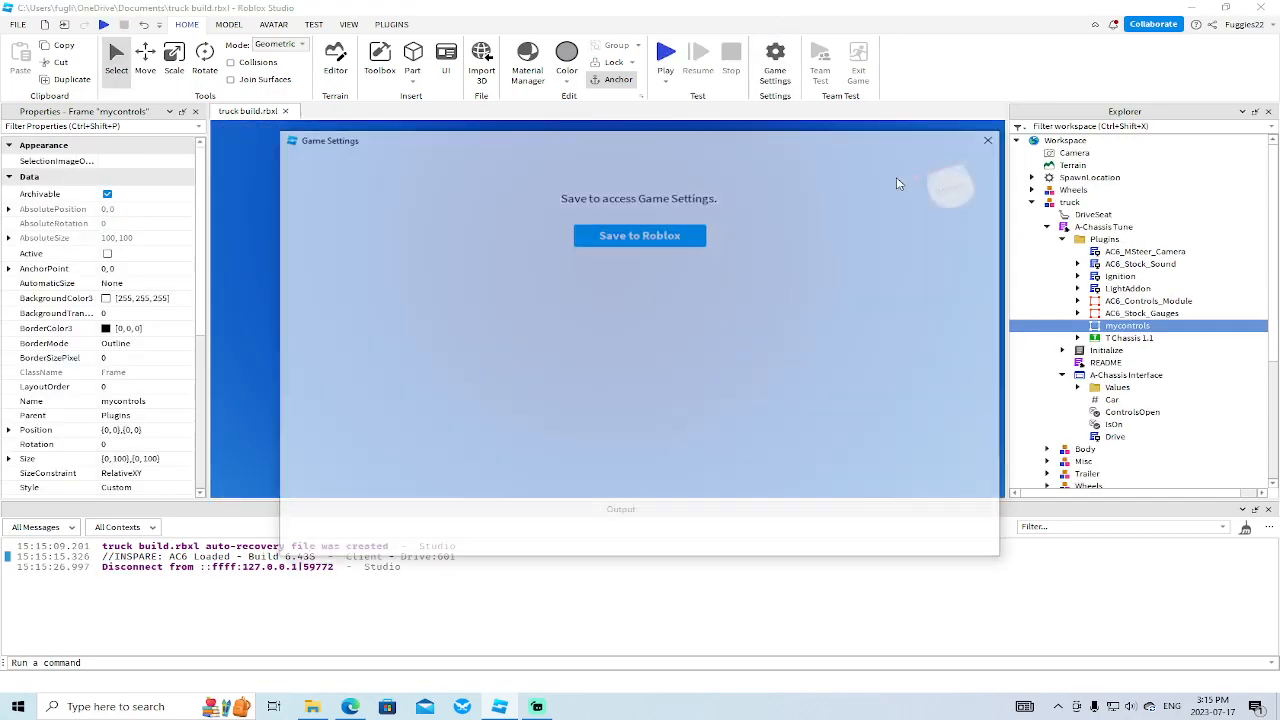
click(991, 139)
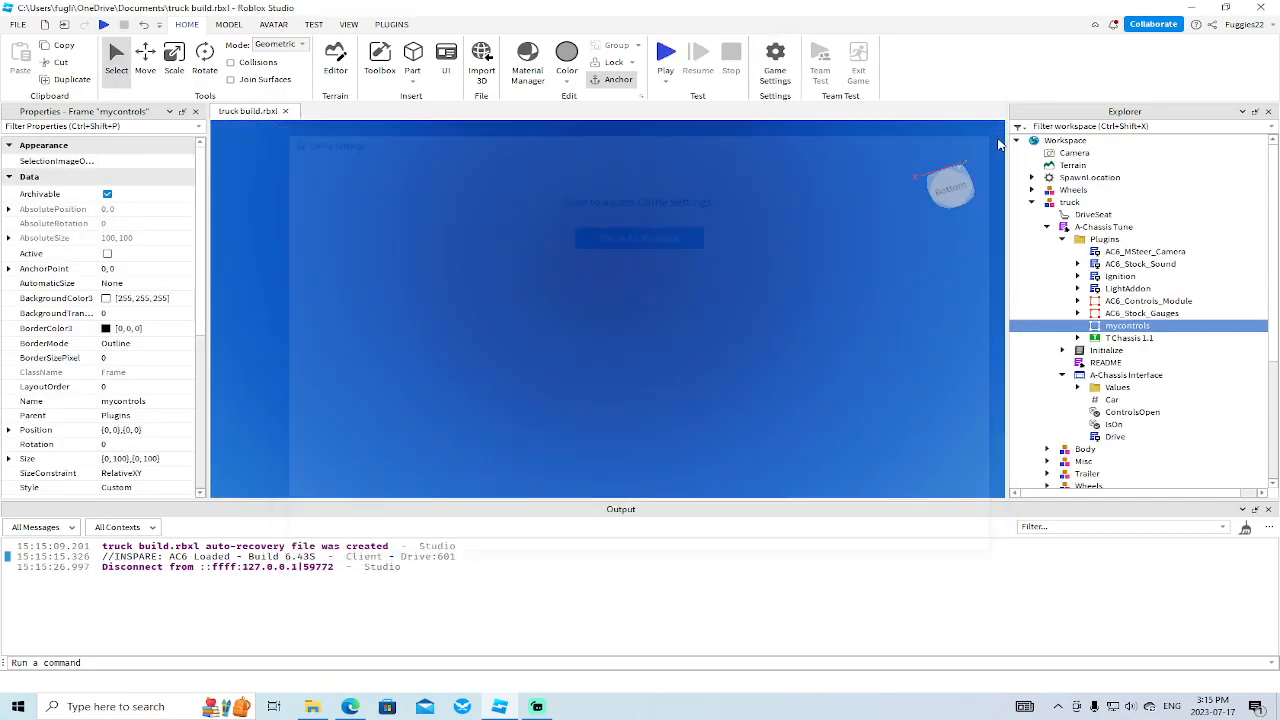
Move mycontrols from the Plugins folder into StarterGui's ScreenGui and enlarge the frame to about 363 x 156.
click(1117, 314)
click(1117, 326)
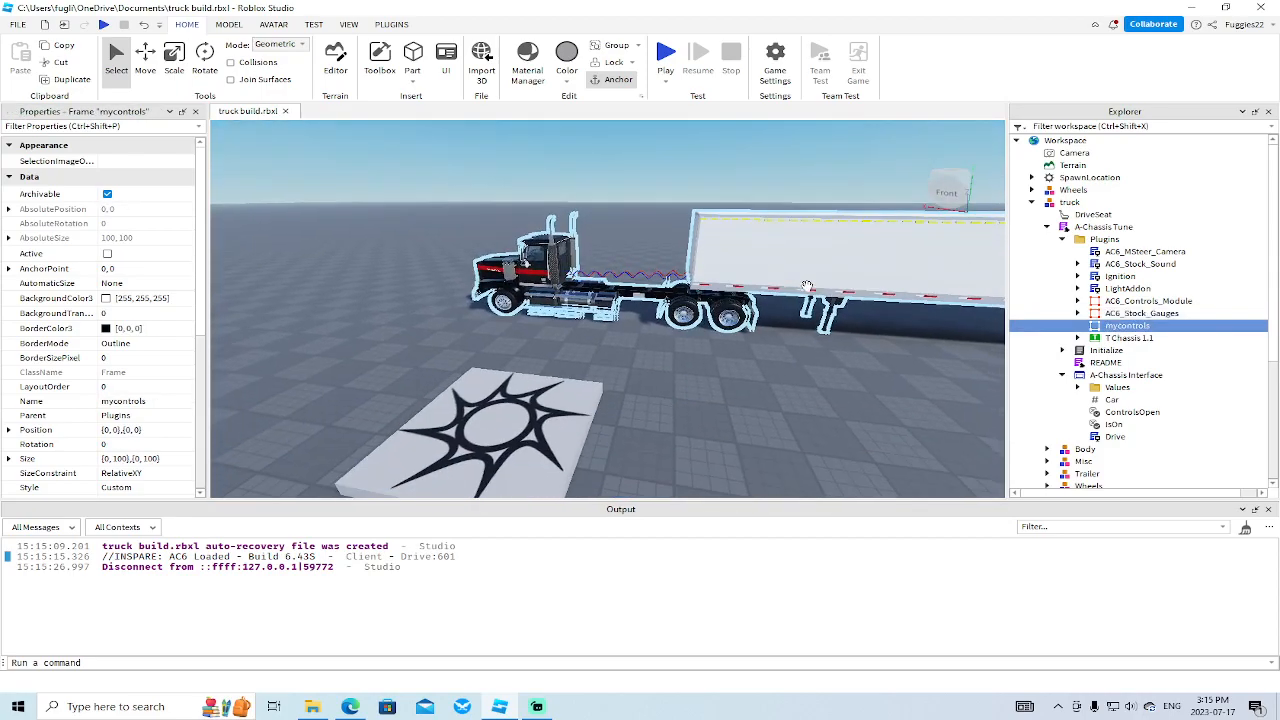
right_drag(807, 286, 811, 289)
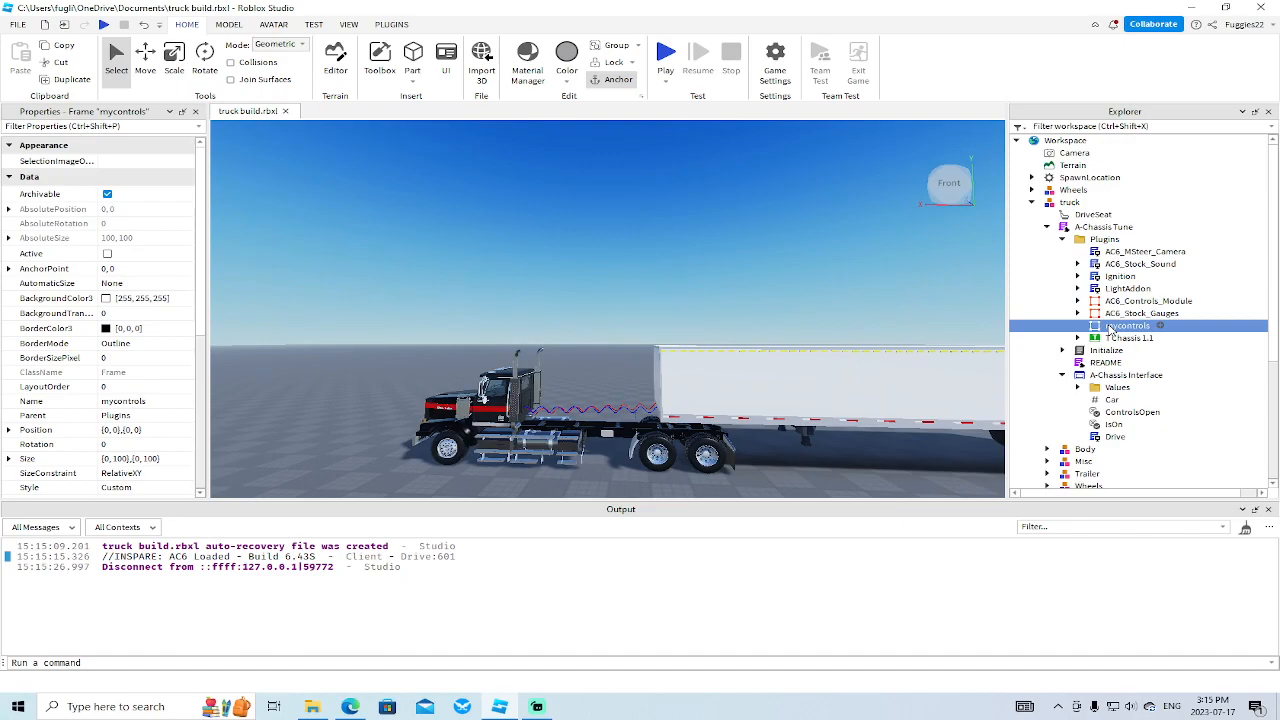
drag(1112, 342, 1080, 430)
right_drag(656, 285, 357, 197)
click(250, 175)
click(1097, 420)
drag(285, 190, 488, 228)
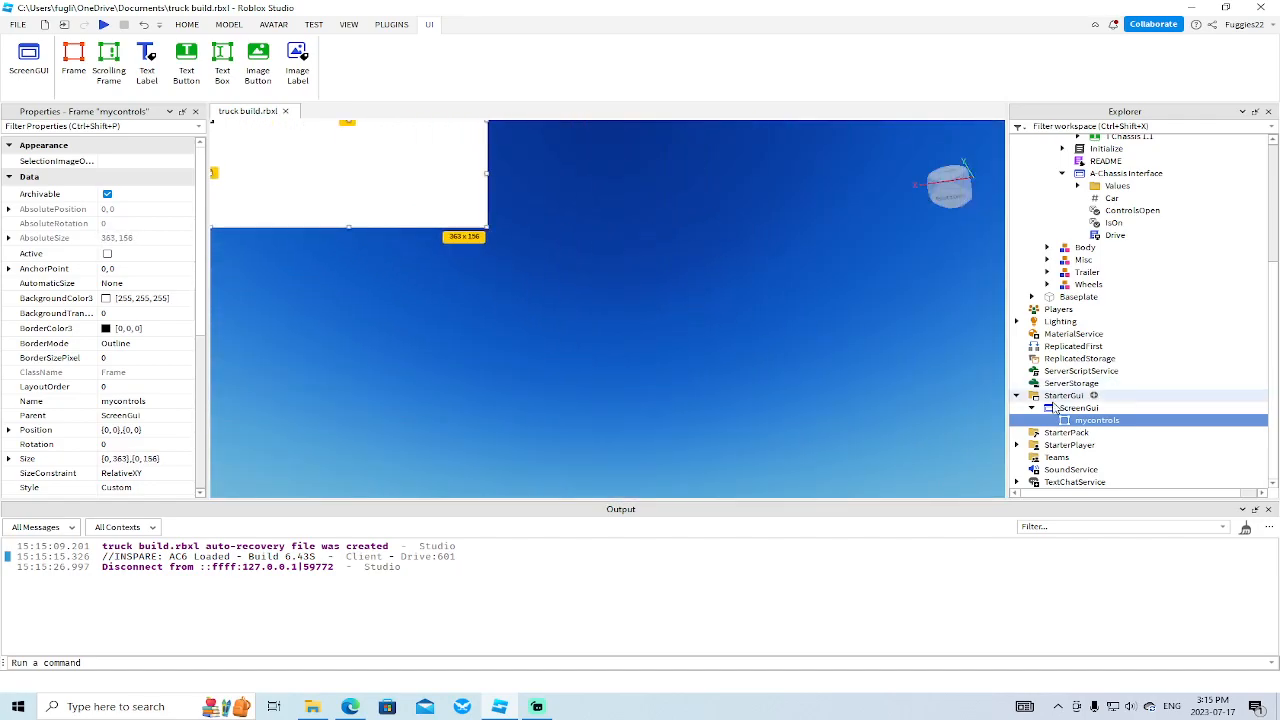
Insert a TextButton into the mycontrols frame.
right_click(1082, 421)
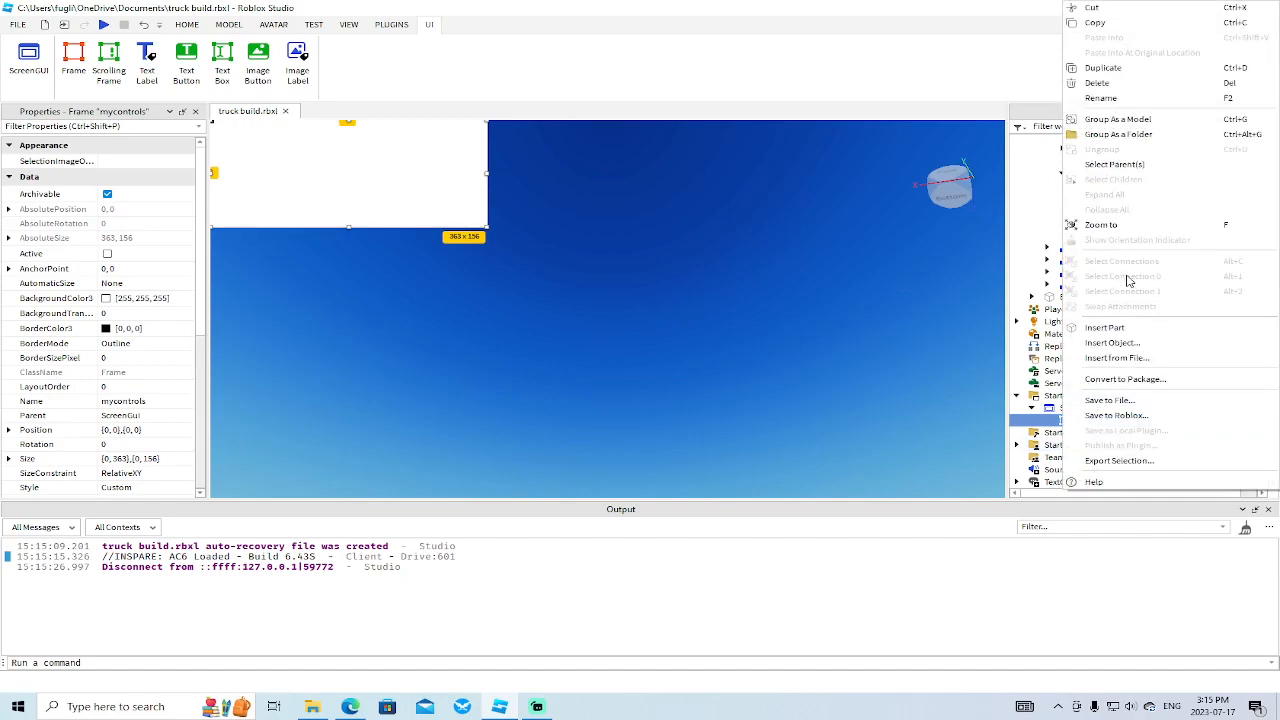
click(1112, 342)
click(1055, 157)
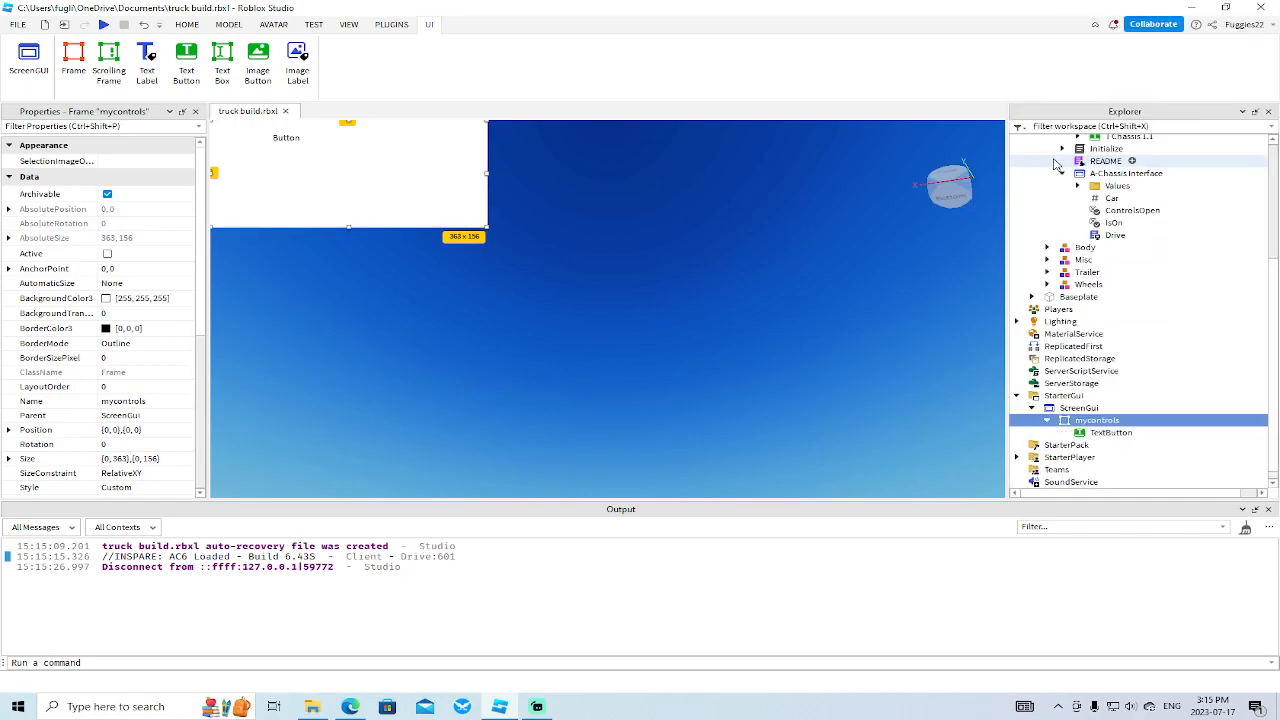
Shrink the mycontrols frame to a tiny block at its upper-left corner and place the TextButton near the middle of the interface.
drag(291, 134, 422, 382)
click(394, 183)
drag(487, 228, 220, 138)
drag(277, 177, 548, 310)
Duplicate the TextButton and place one copy to the left of the other.
right_click(1095, 434)
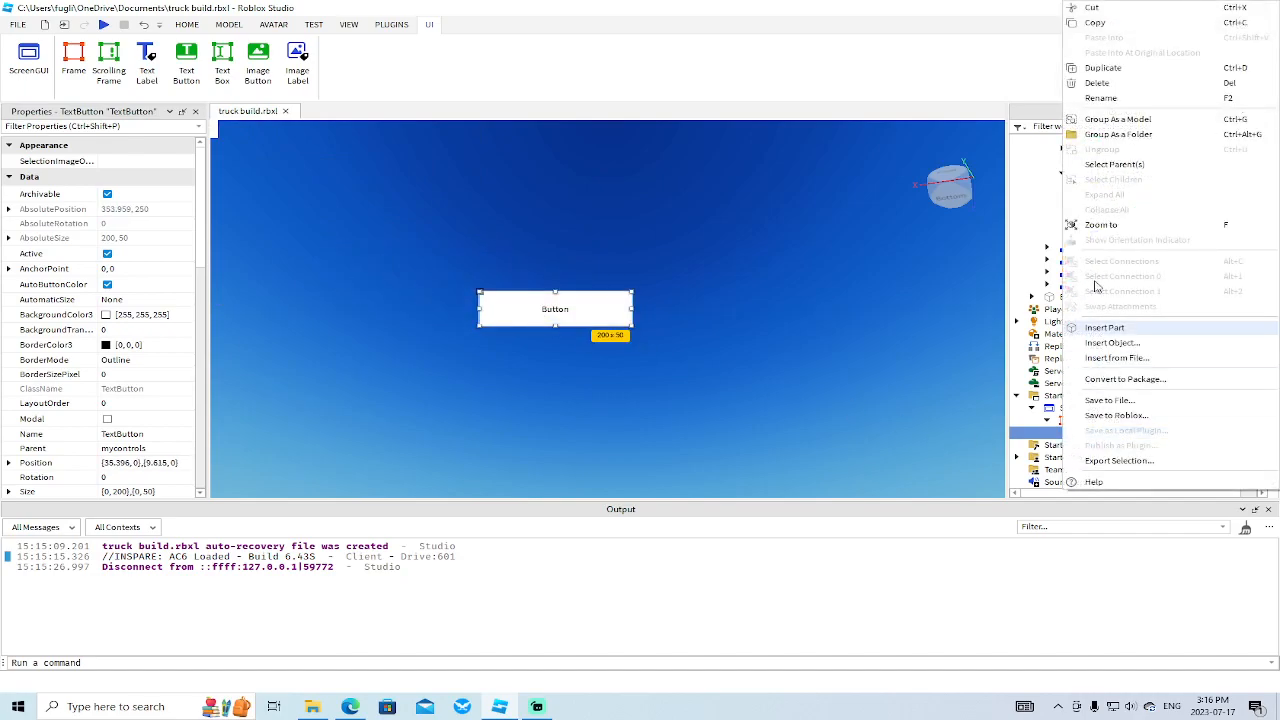
click(1103, 67)
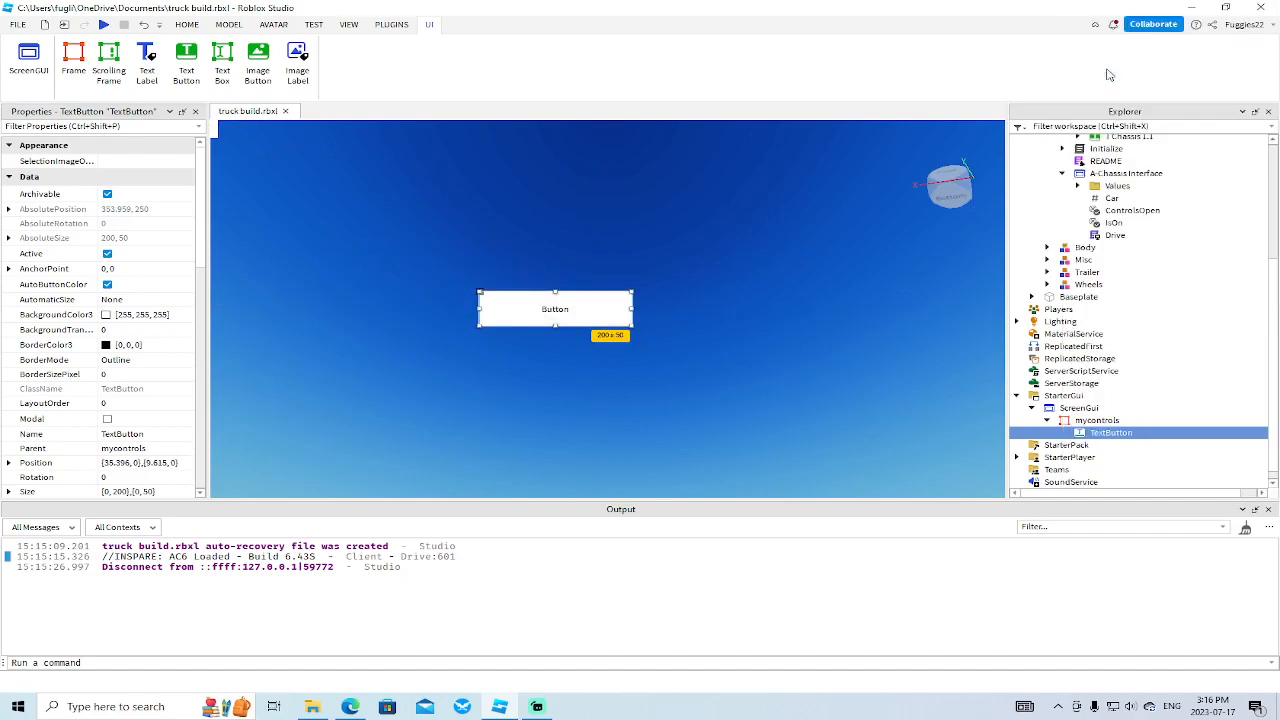
drag(560, 313, 340, 334)
click(338, 338)
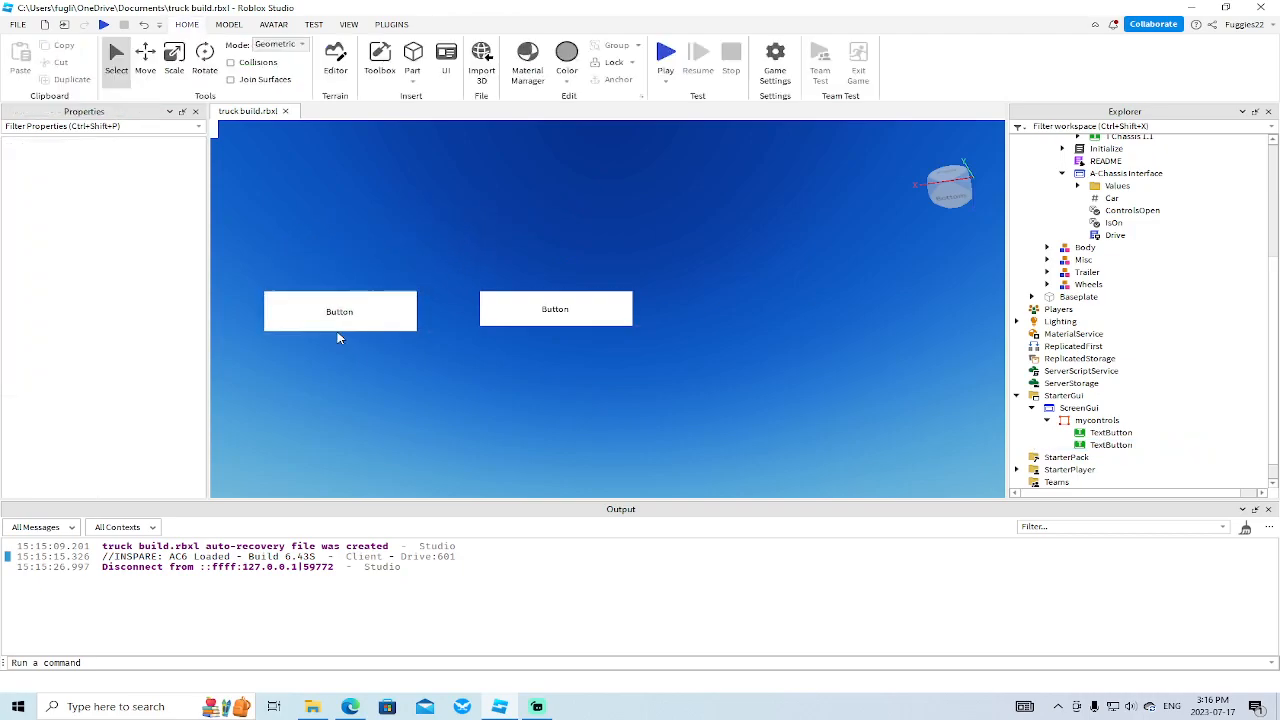
Resize the right-hand TextButton to about 73 x 241.
click(1108, 432)
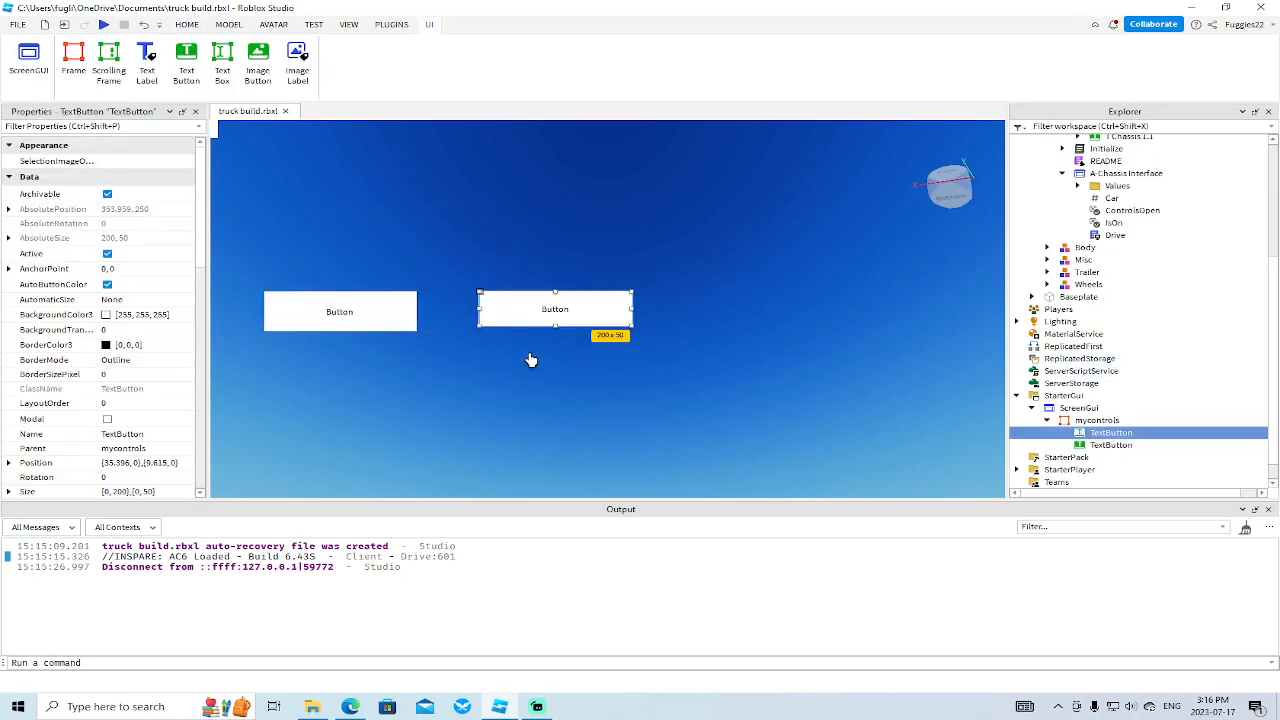
drag(560, 334, 551, 453)
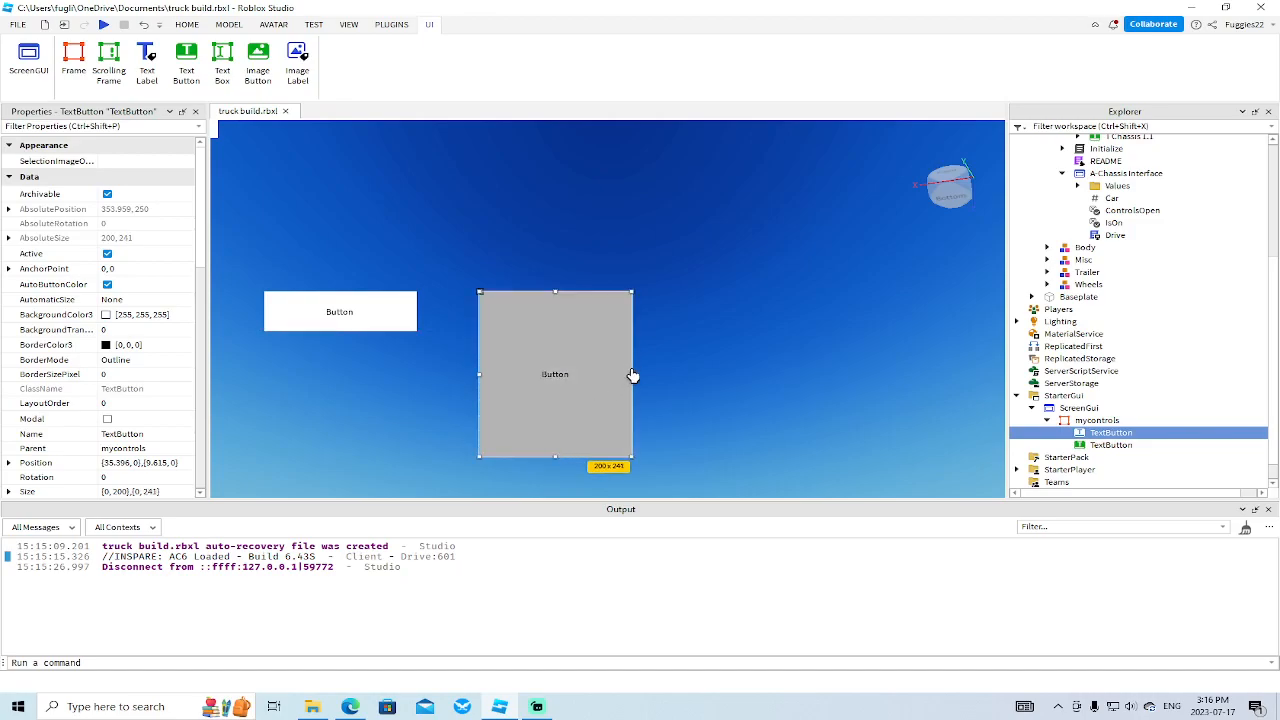
drag(631, 381, 537, 383)
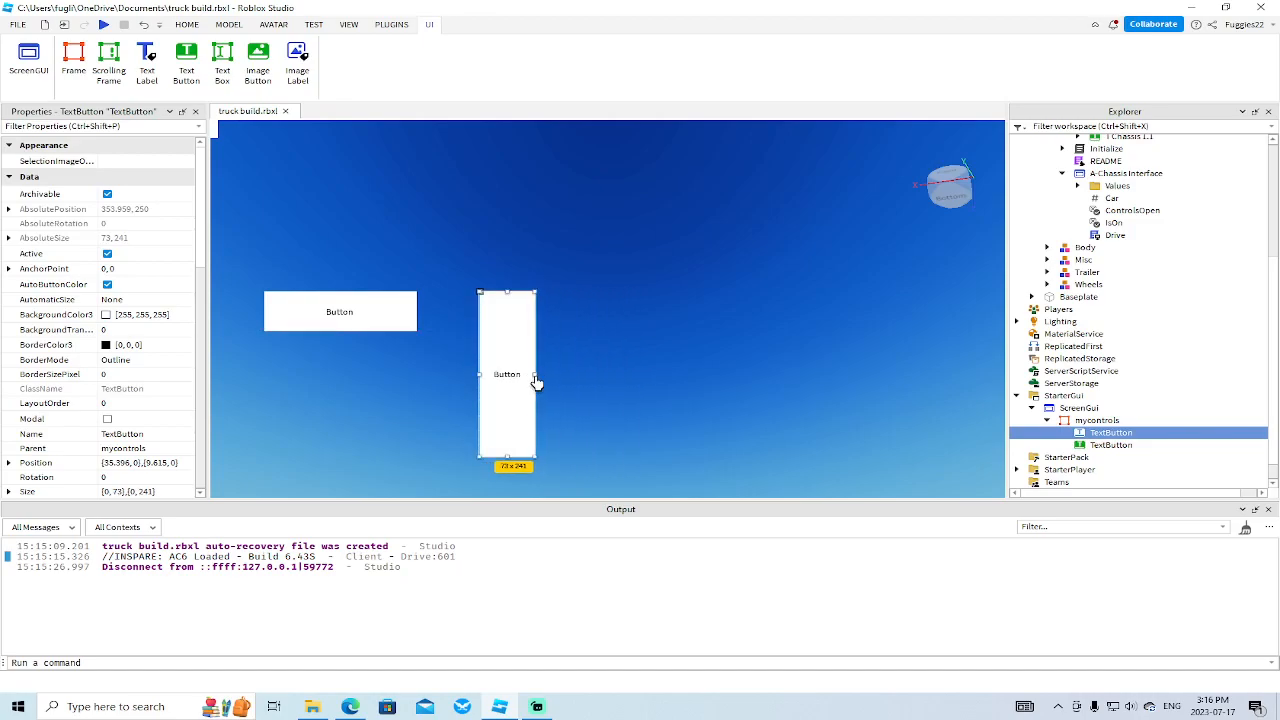
Reshape the other TextButton into a tall, narrow bar and arrange both buttons side by side near the interface's left edge.
click(1110, 444)
drag(339, 332, 346, 463)
drag(414, 377, 293, 315)
drag(481, 378, 333, 326)
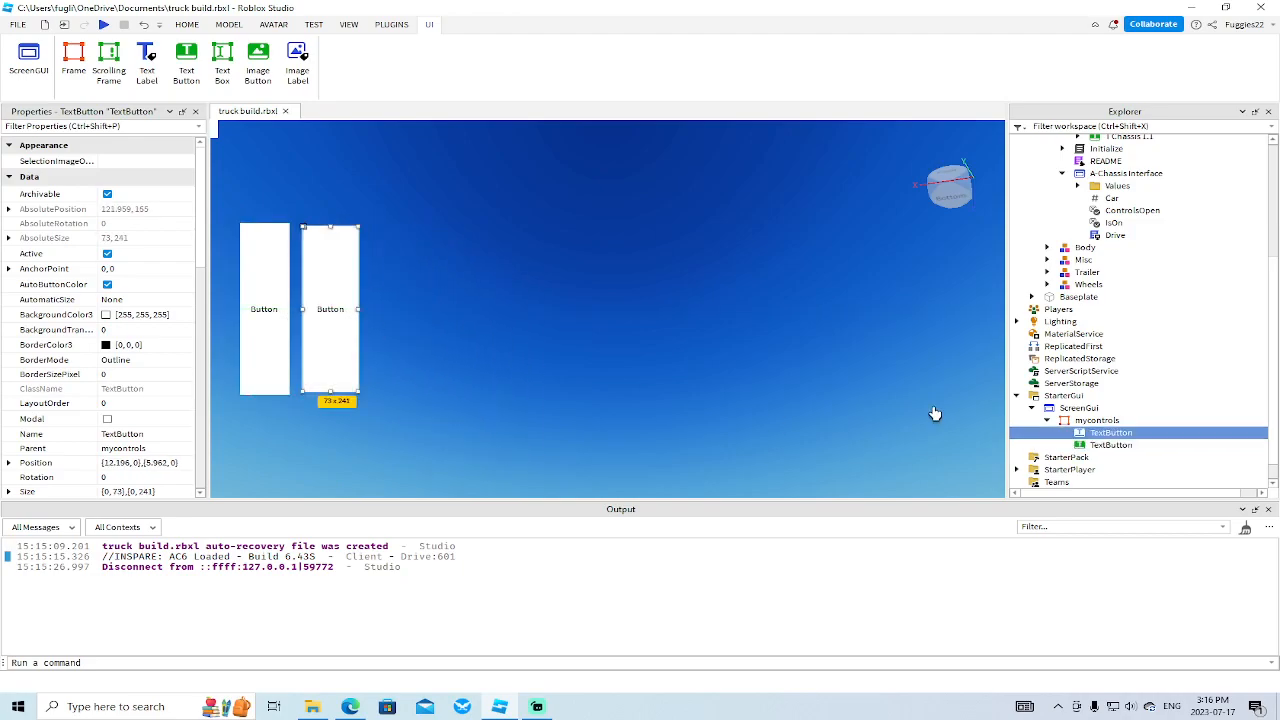
Add a UICorner to the right-hand TextButton and place a duplicate of it in the other TextButton.
right_click(1096, 437)
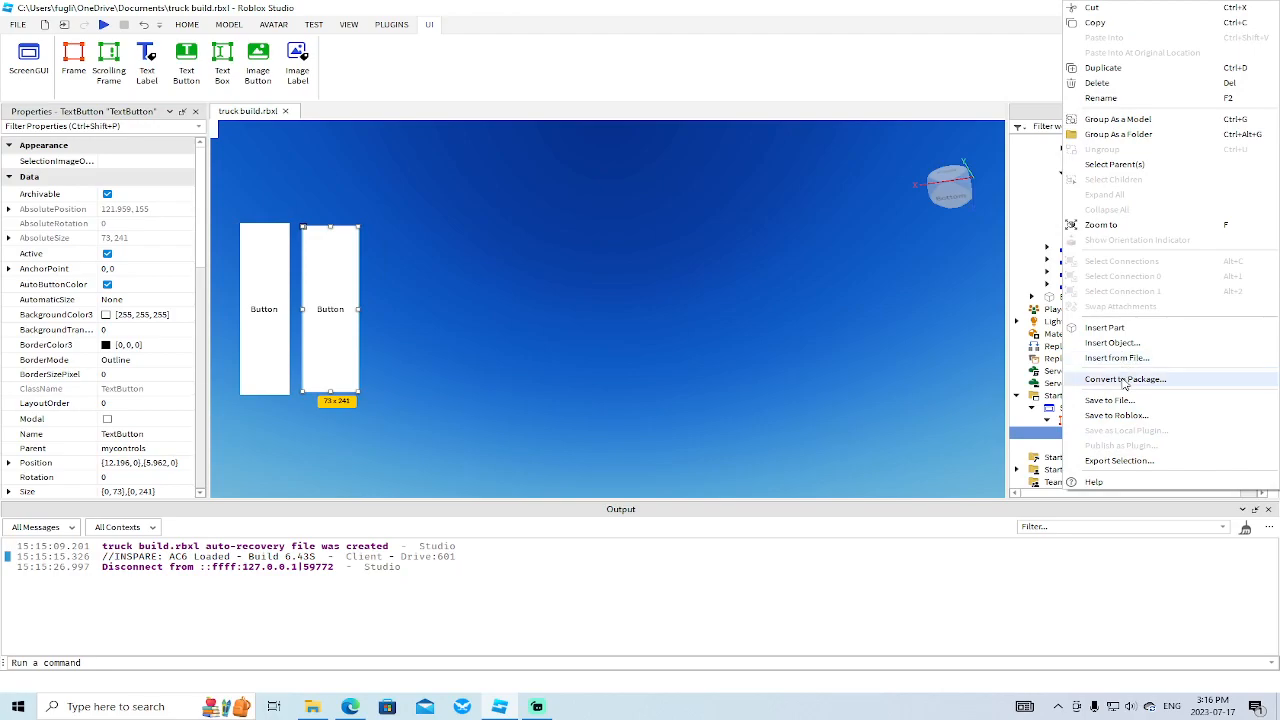
click(1110, 342)
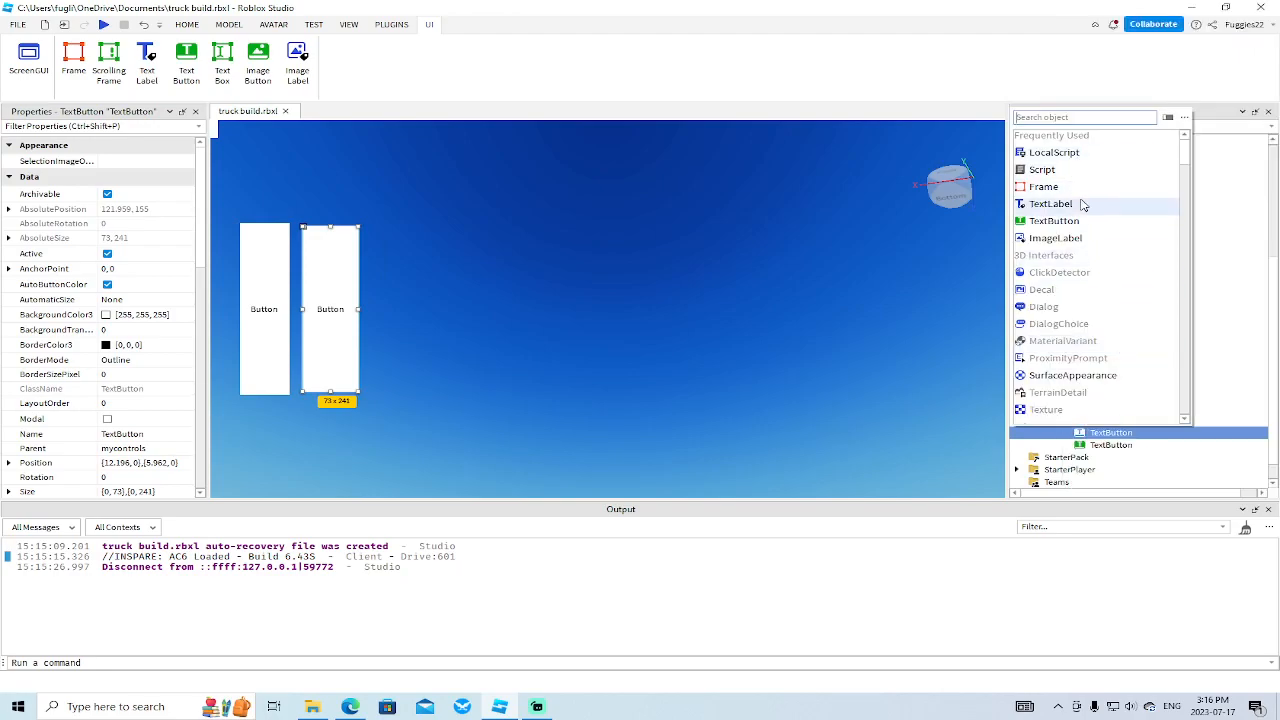
text(ui)
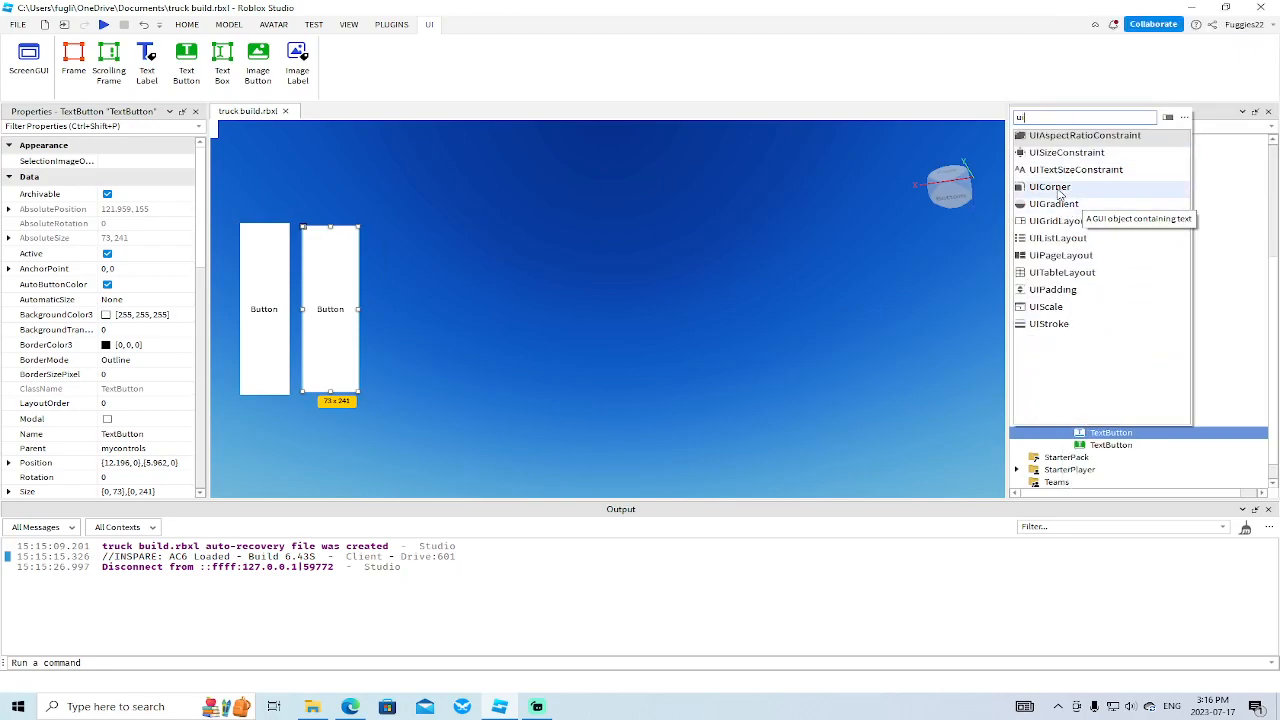
click(1075, 204)
right_click(1120, 444)
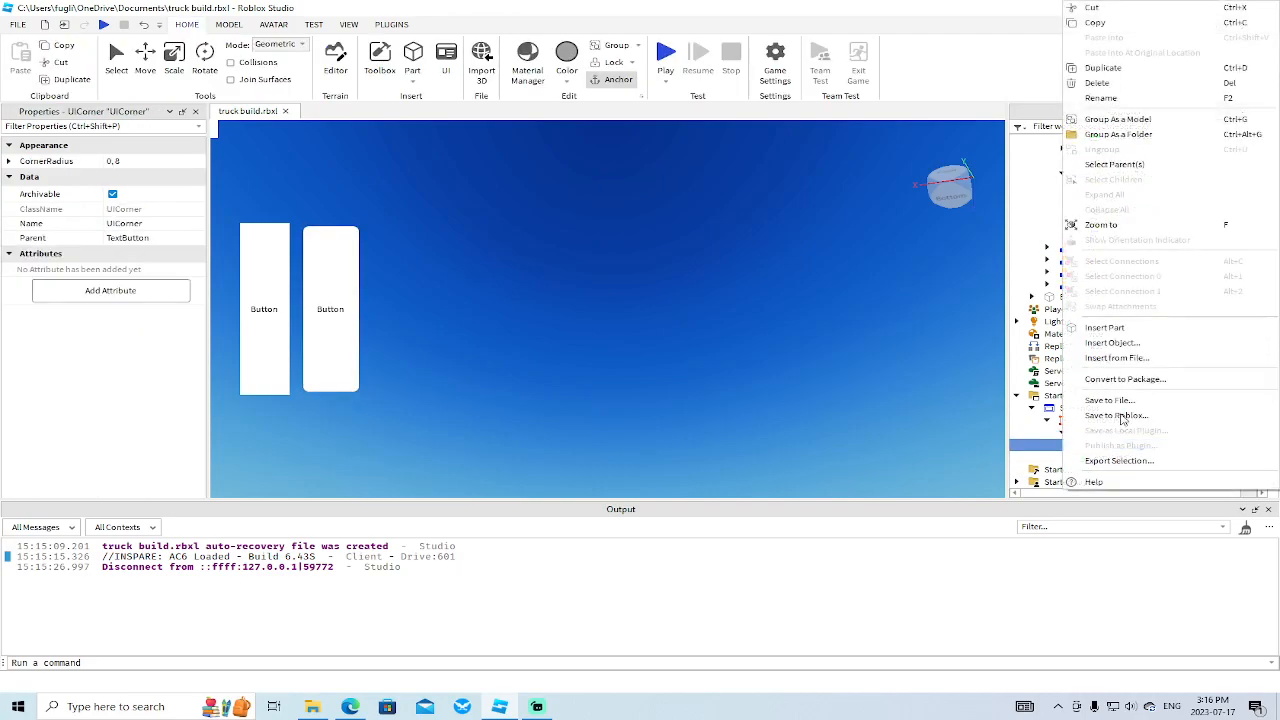
click(1103, 68)
mouse_move(1118, 450)
mouse_down()
mouse_move(1114, 472)
mouse_move(1108, 461)
mouse_up()
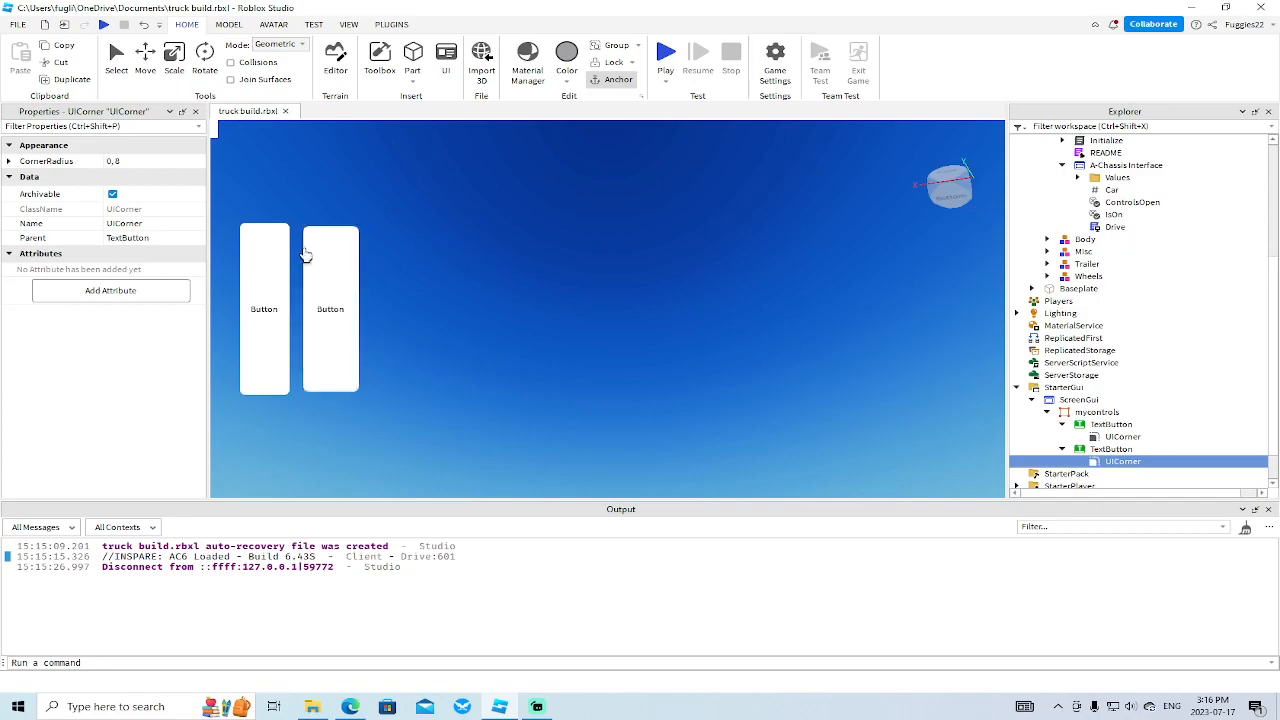
Stretch the right-hand button to 73 x 251, aligning its upper and lower edges with the neighbouring button.
click(331, 233)
drag(331, 233, 330, 226)
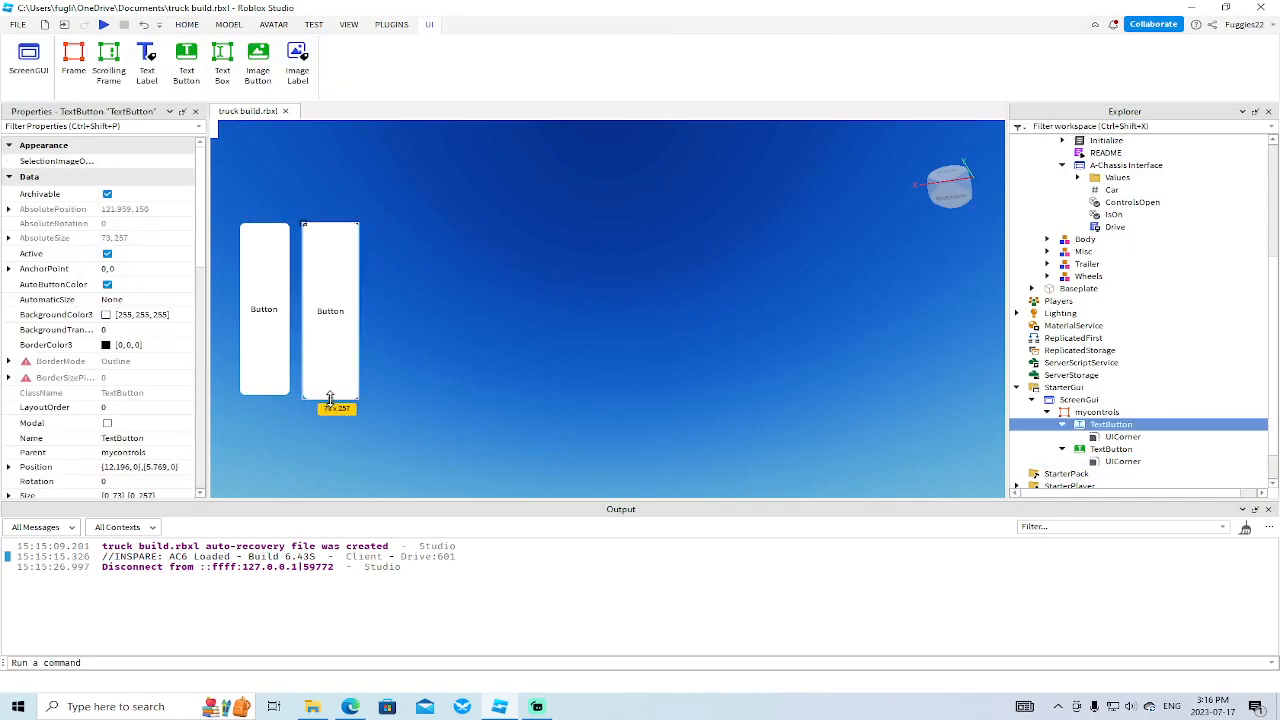
click(402, 352)
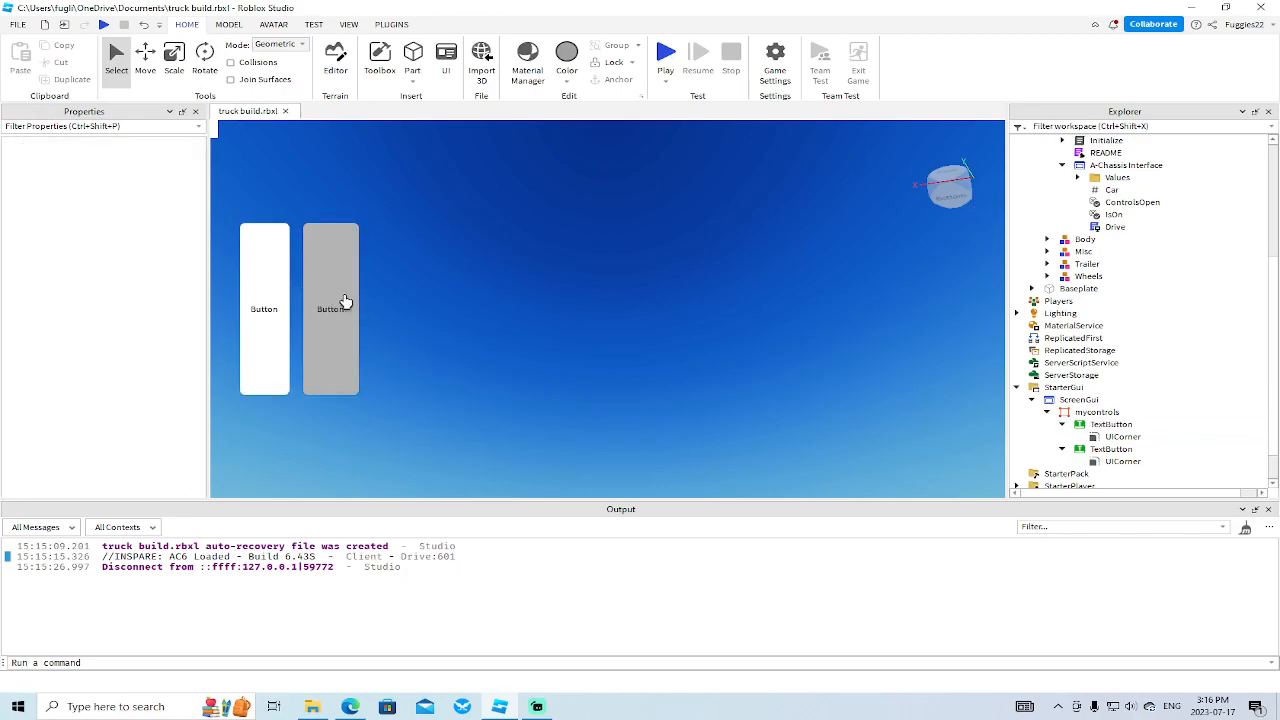
Set the left-hand button's text to "gas" and the right-hand button's text to "brake".
click(1111, 449)
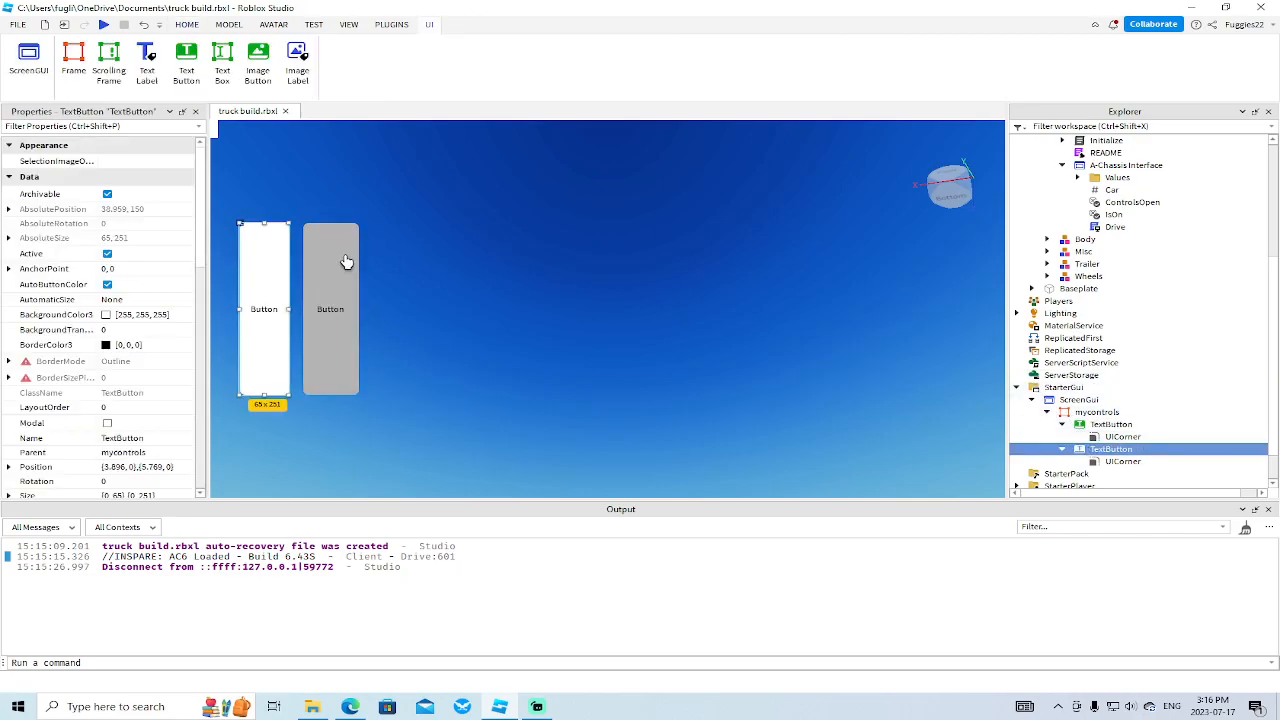
scroll(146, 352, down, 5)
scroll(146, 352, down, 8)
click(148, 348)
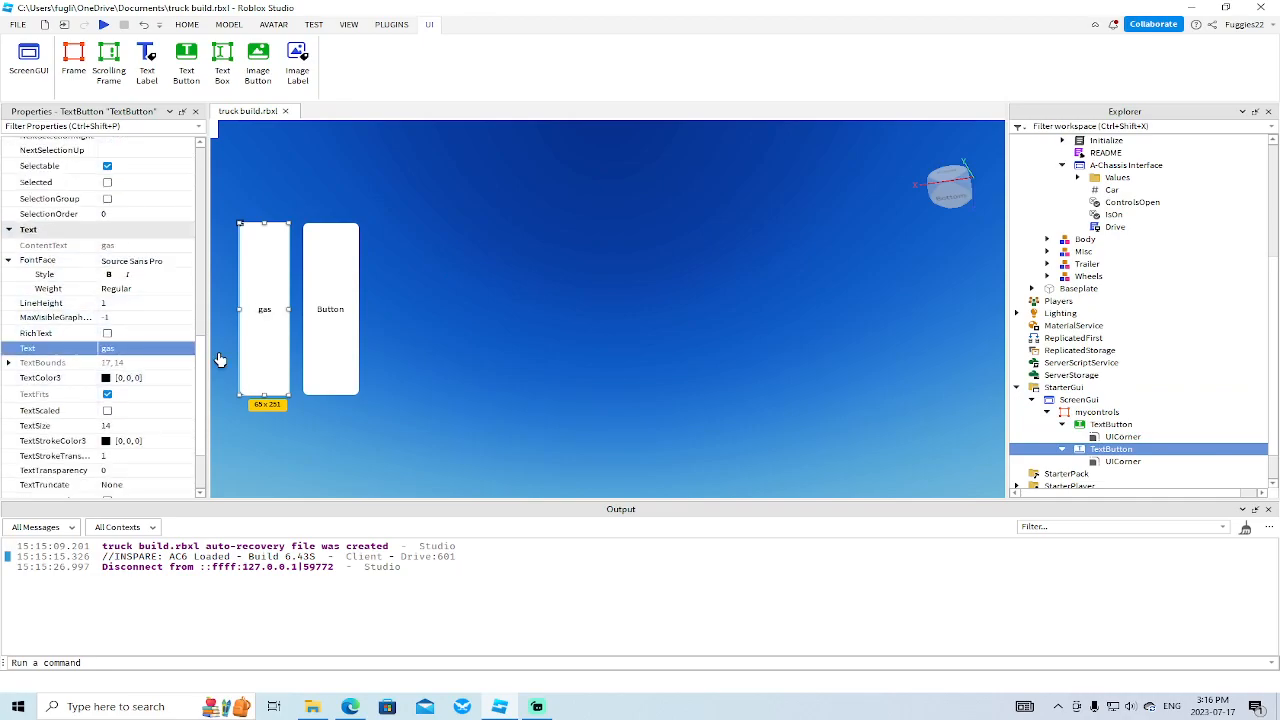
click(1111, 424)
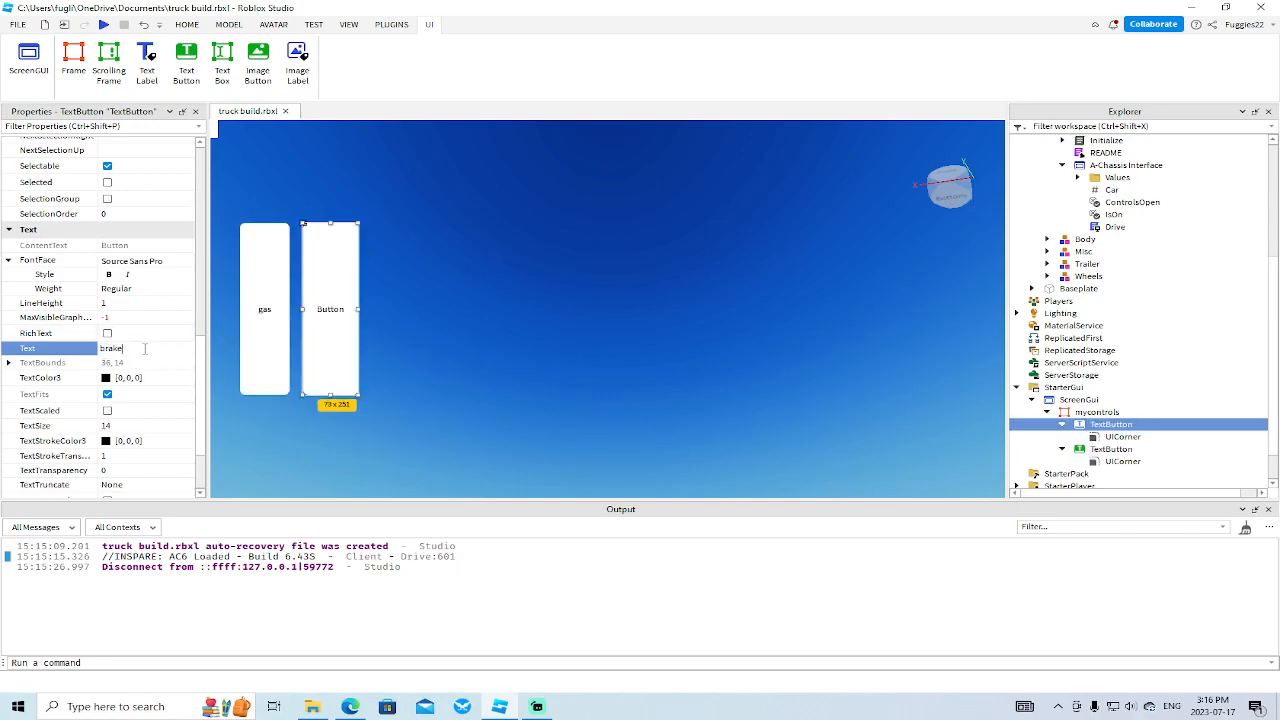
Rename the two TextButton objects brake and gas to match their labels.
right_click(1108, 425)
click(1112, 100)
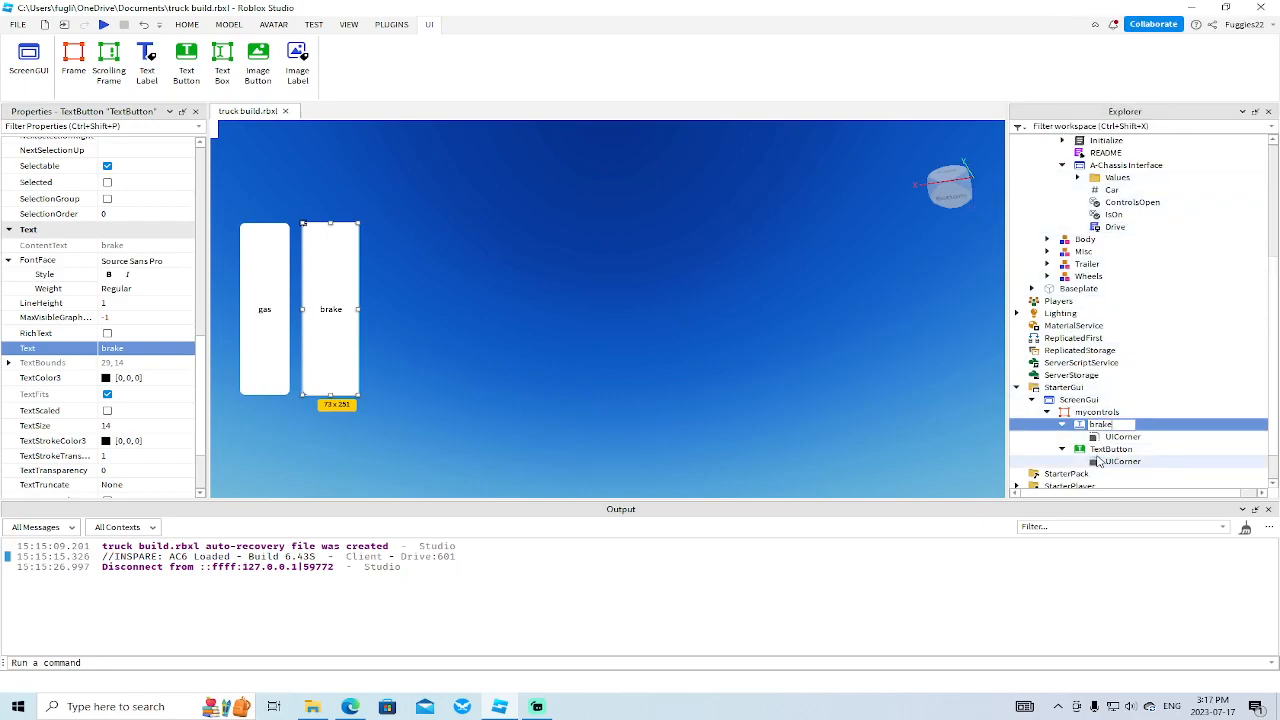
click(1111, 449)
right_click(1111, 449)
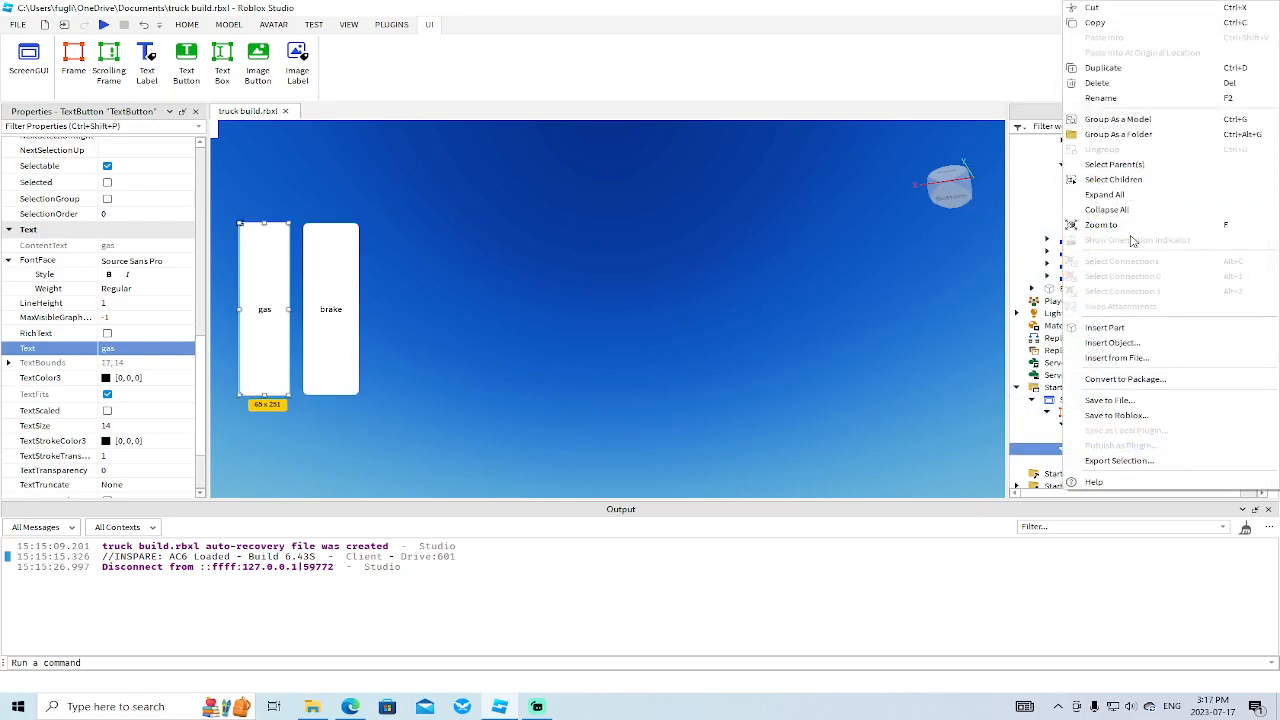
click(1095, 100)
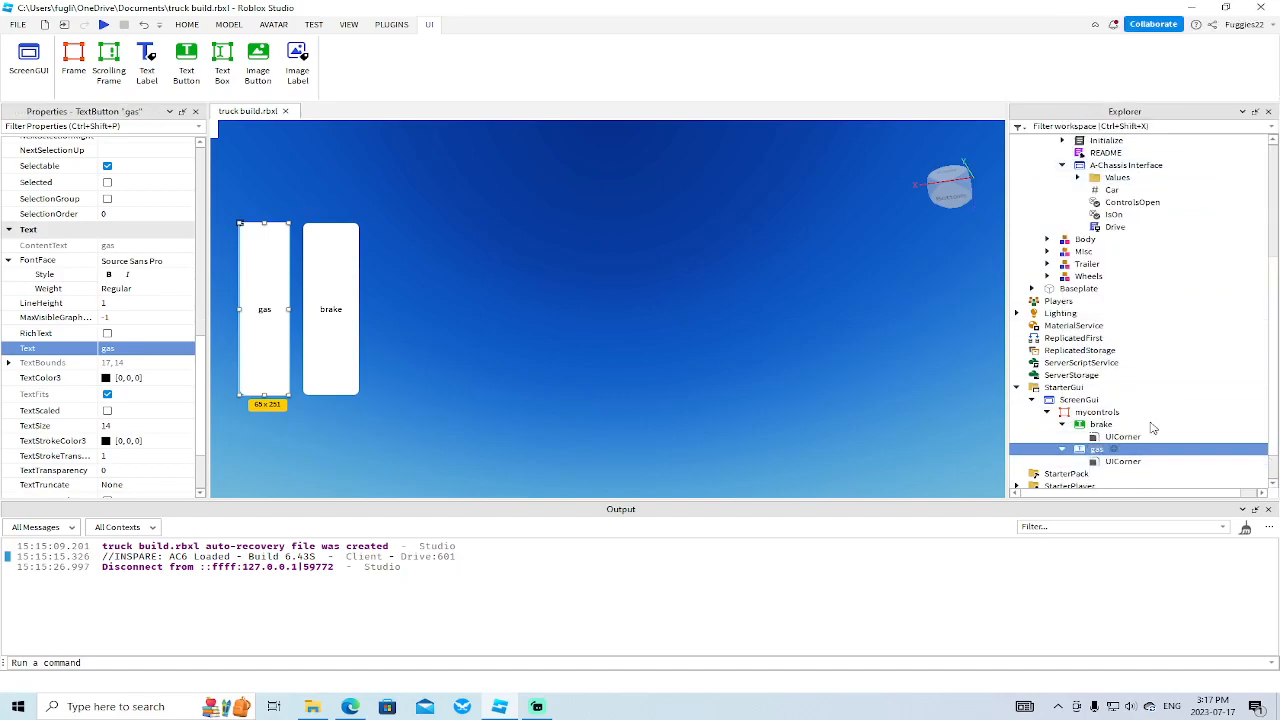
Move the mycontrols frame from StarterGui's ScreenGui into the Plugins folder of the A-Chassis Tune.
click(1063, 424)
click(1062, 437)
drag(1068, 414, 1104, 182)
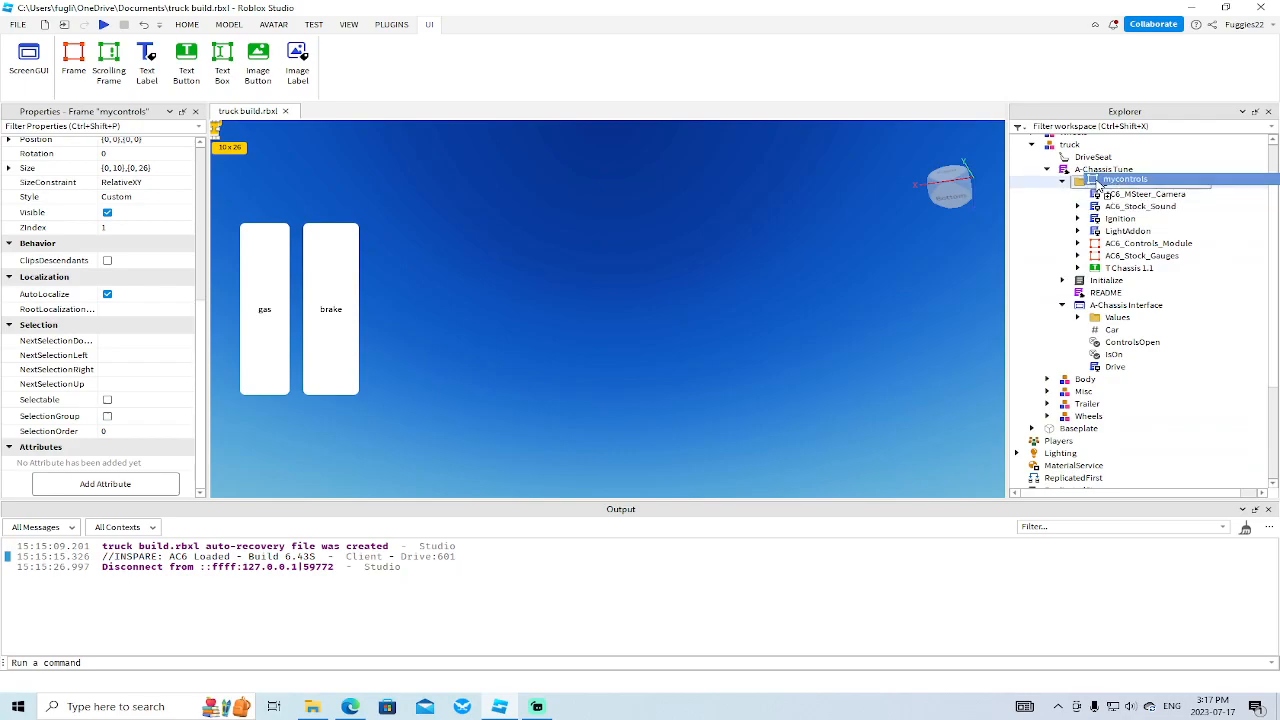
Playtest the game, walk the character into the truck's seat to check the gas and brake buttons, and stop the test.
click(103, 25)
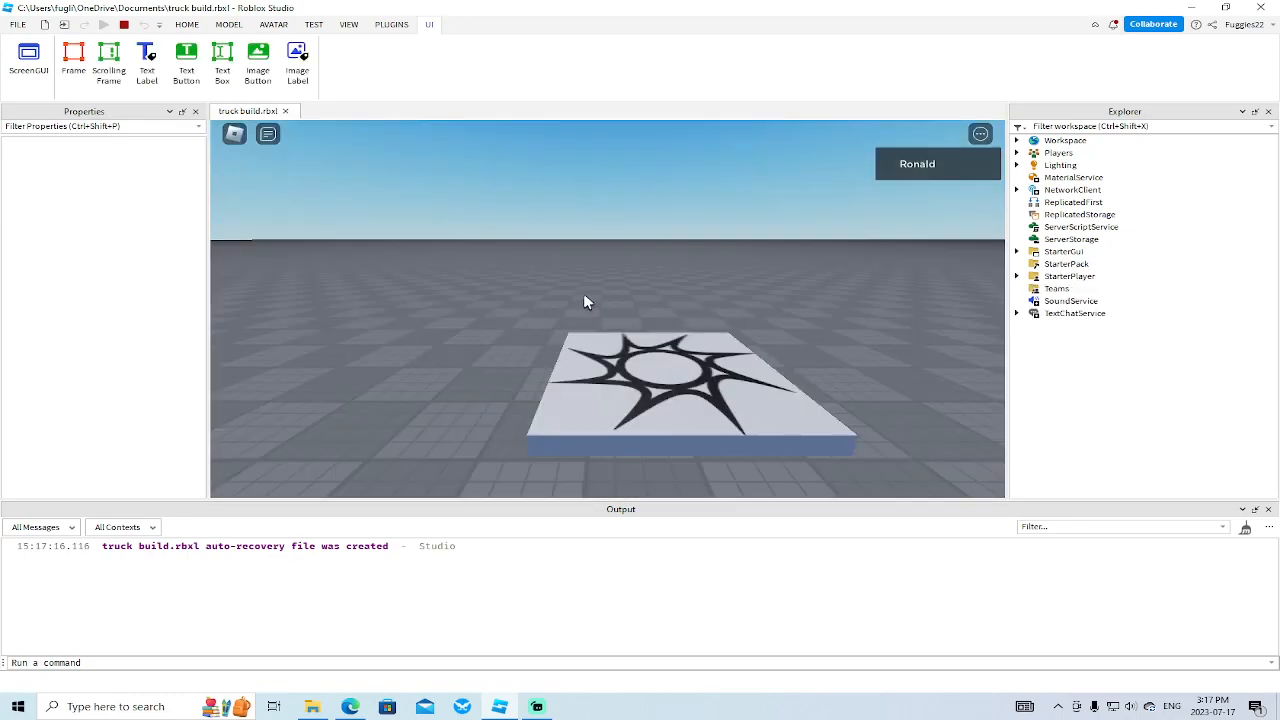
key(w)
right_drag(586, 293, 590, 293)
key(w)
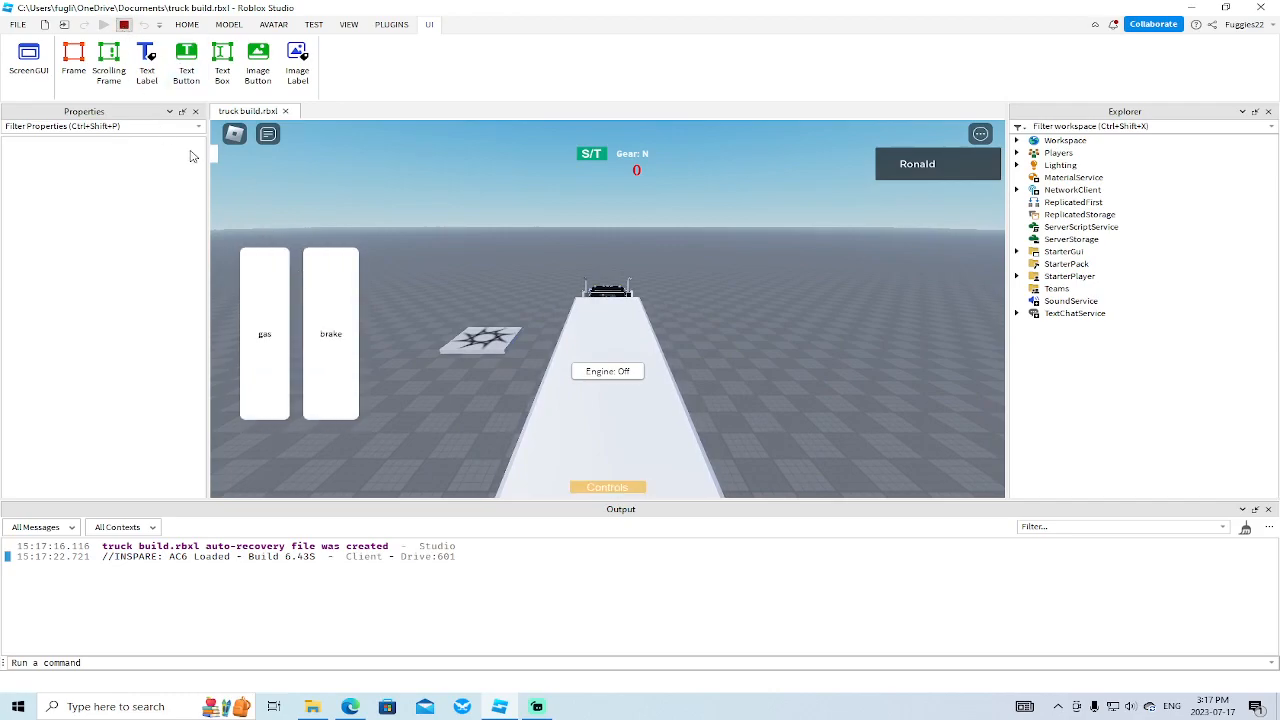
key(shift+F5)
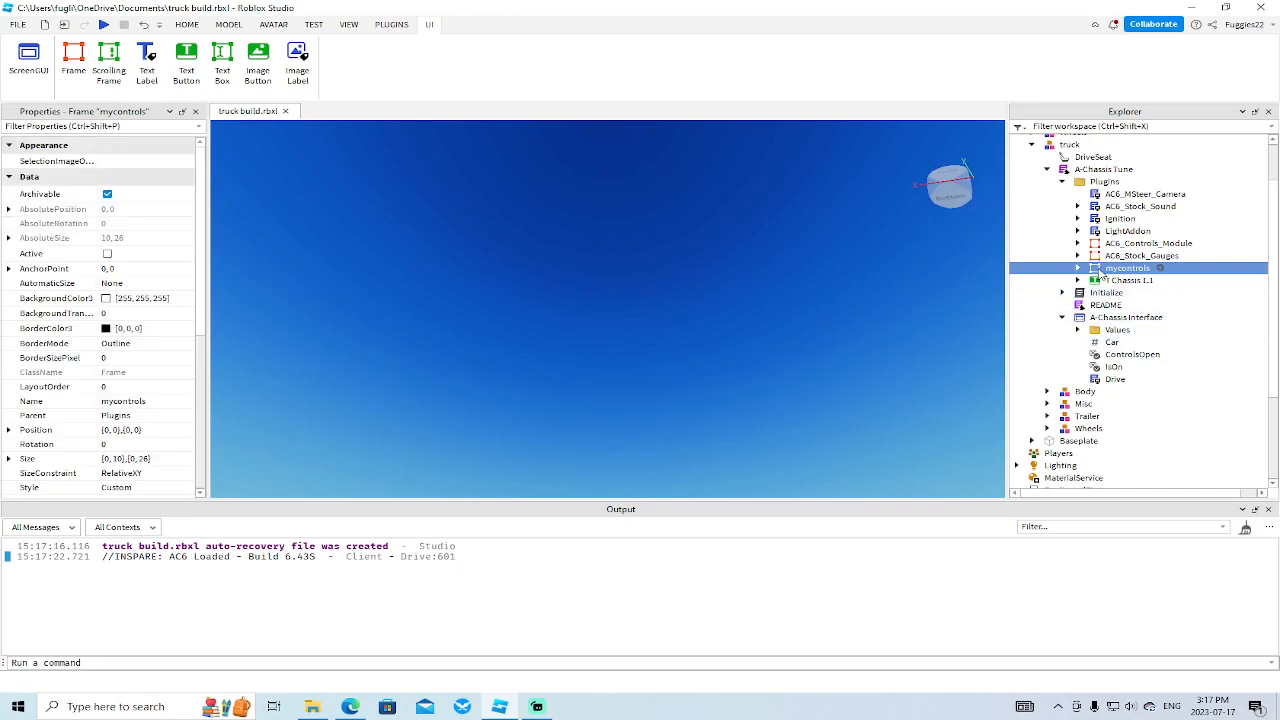
Set the mycontrols frame's background transparency to 1 and check the interface by boarding the truck in a playtest.
click(164, 315)
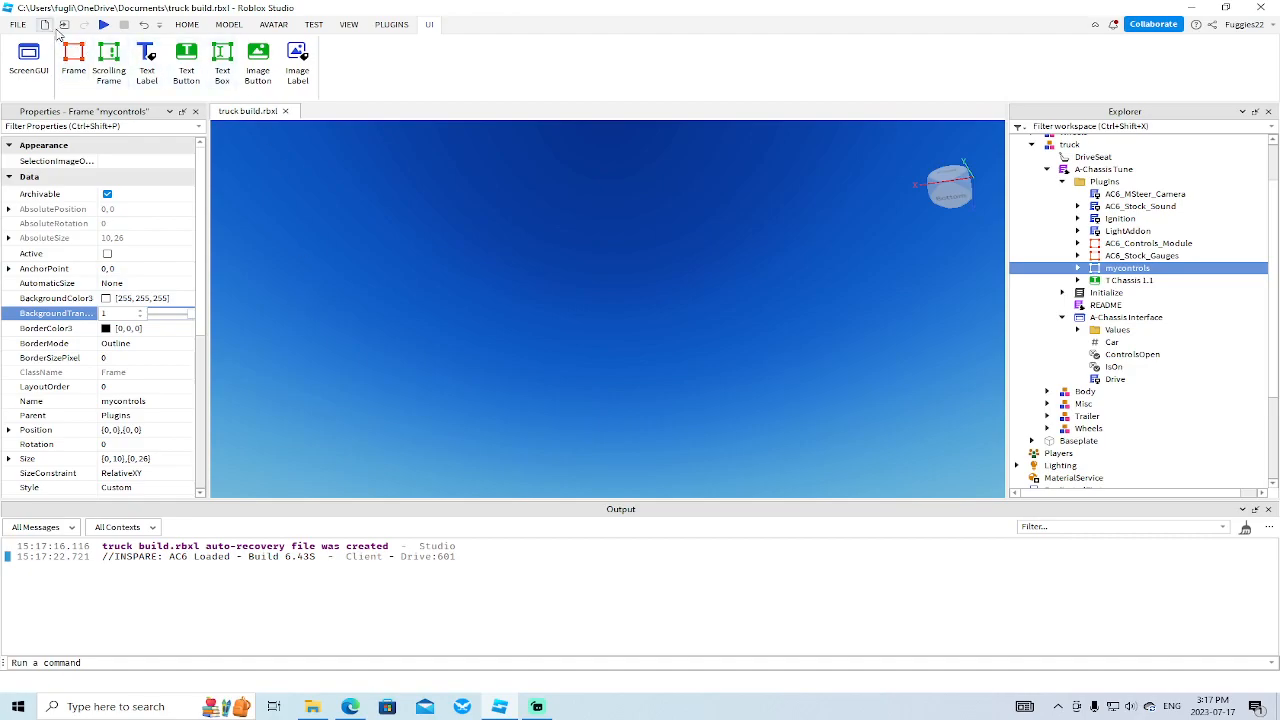
click(102, 25)
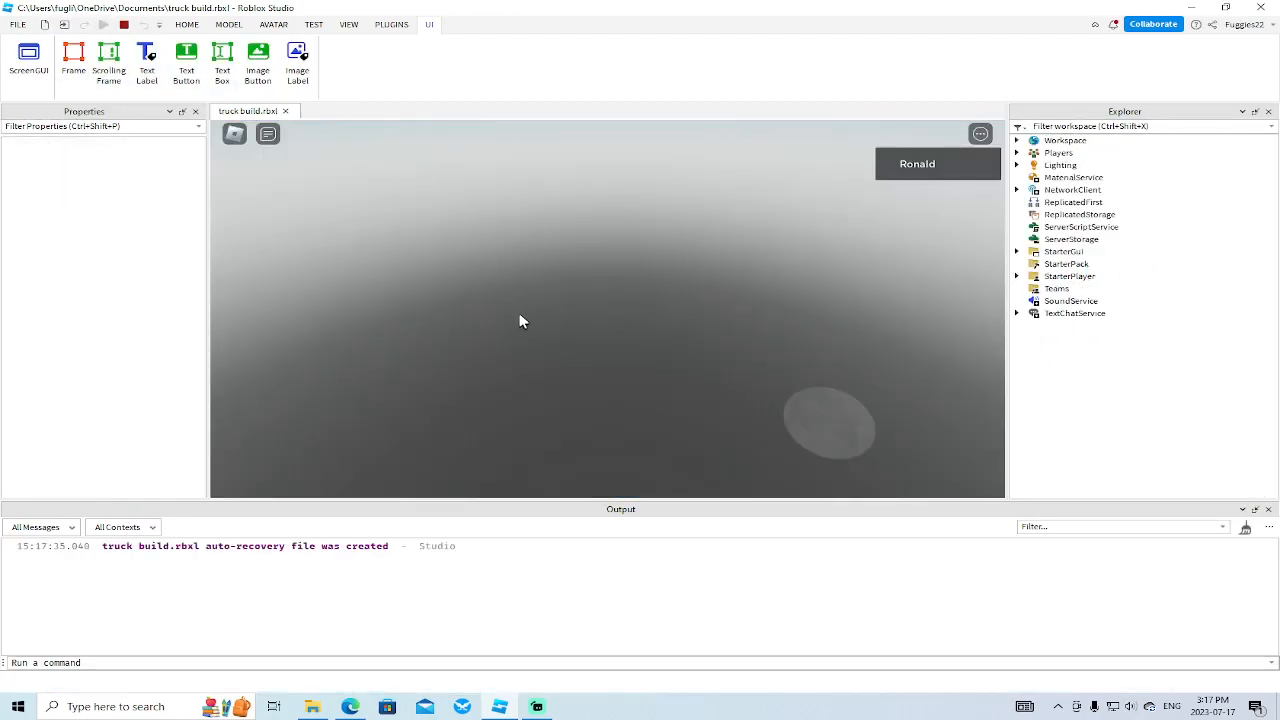
key(w)
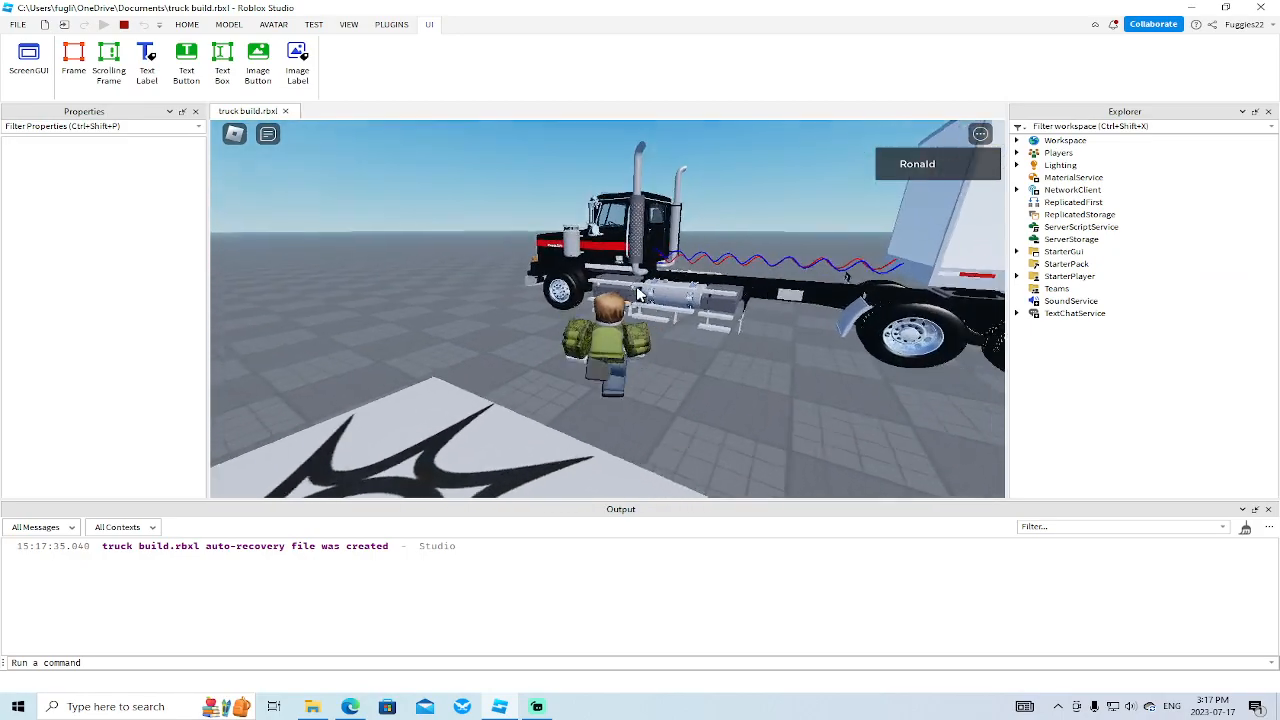
key(w)
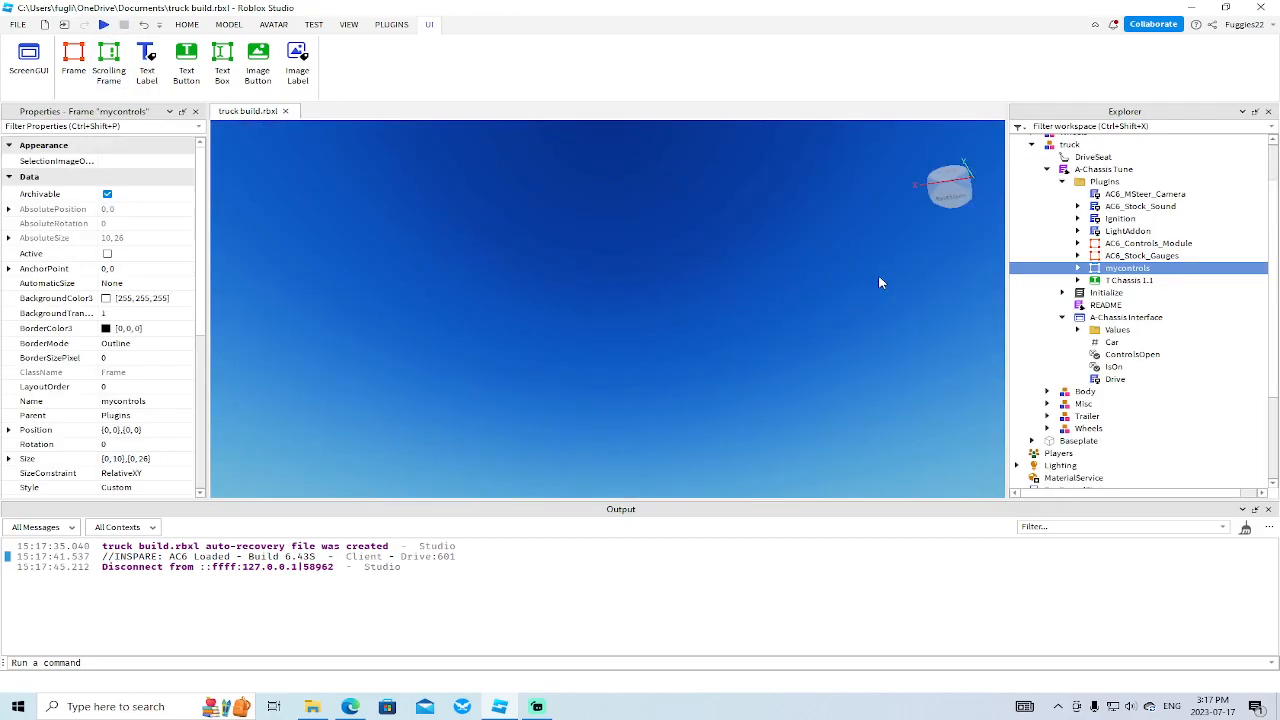
Open the A-Chassis Interface's Drive script and insert twelve blank lines below the "--Input Handler" comment.
double_click(1114, 379)
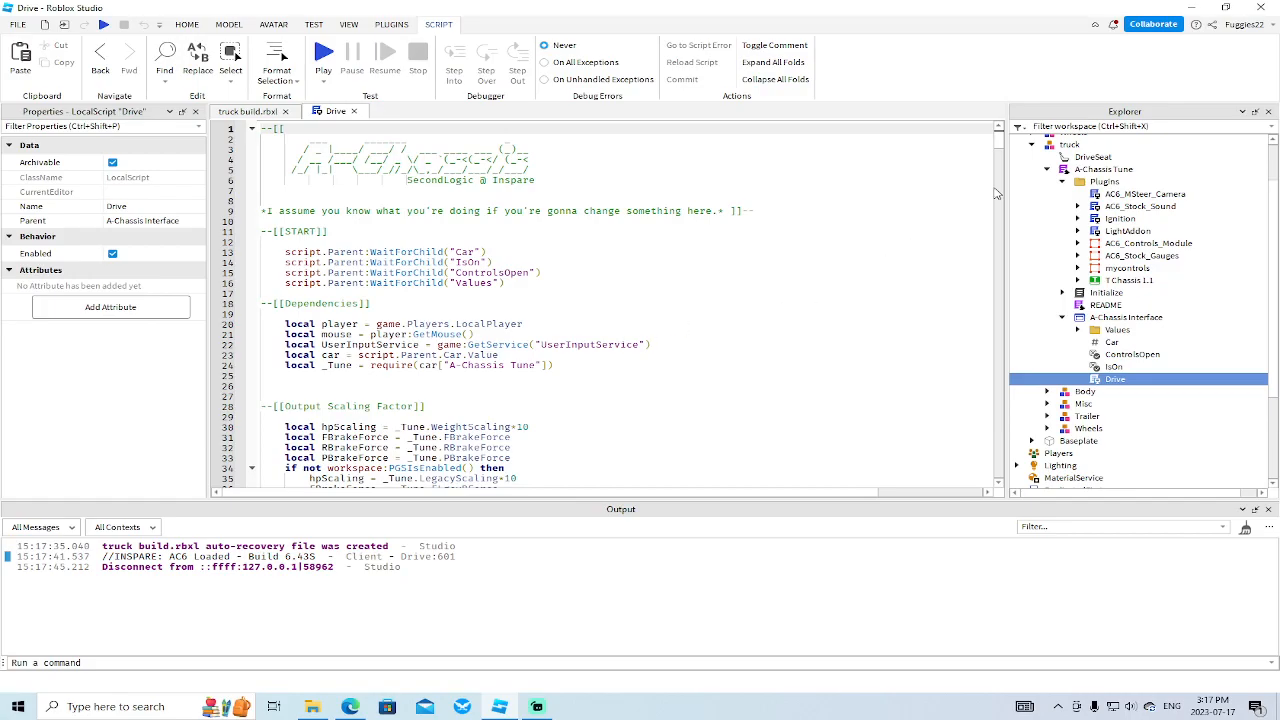
drag(1000, 147, 996, 200)
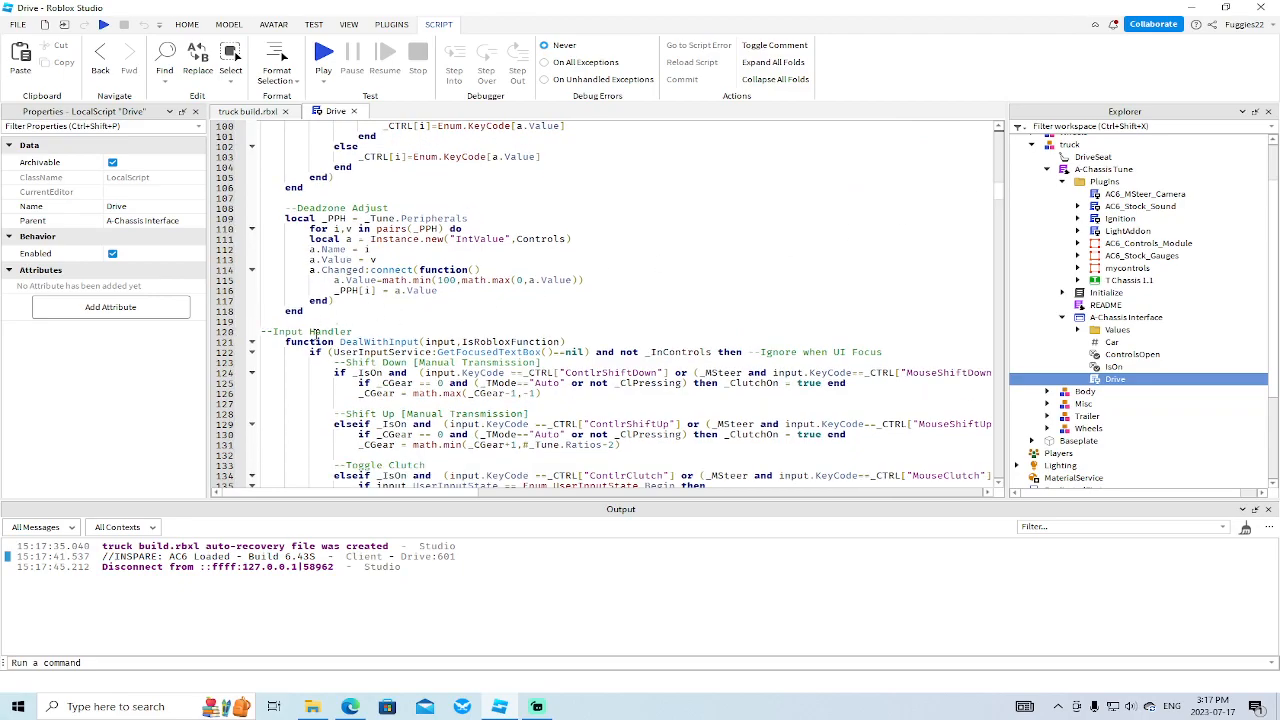
click(366, 331)
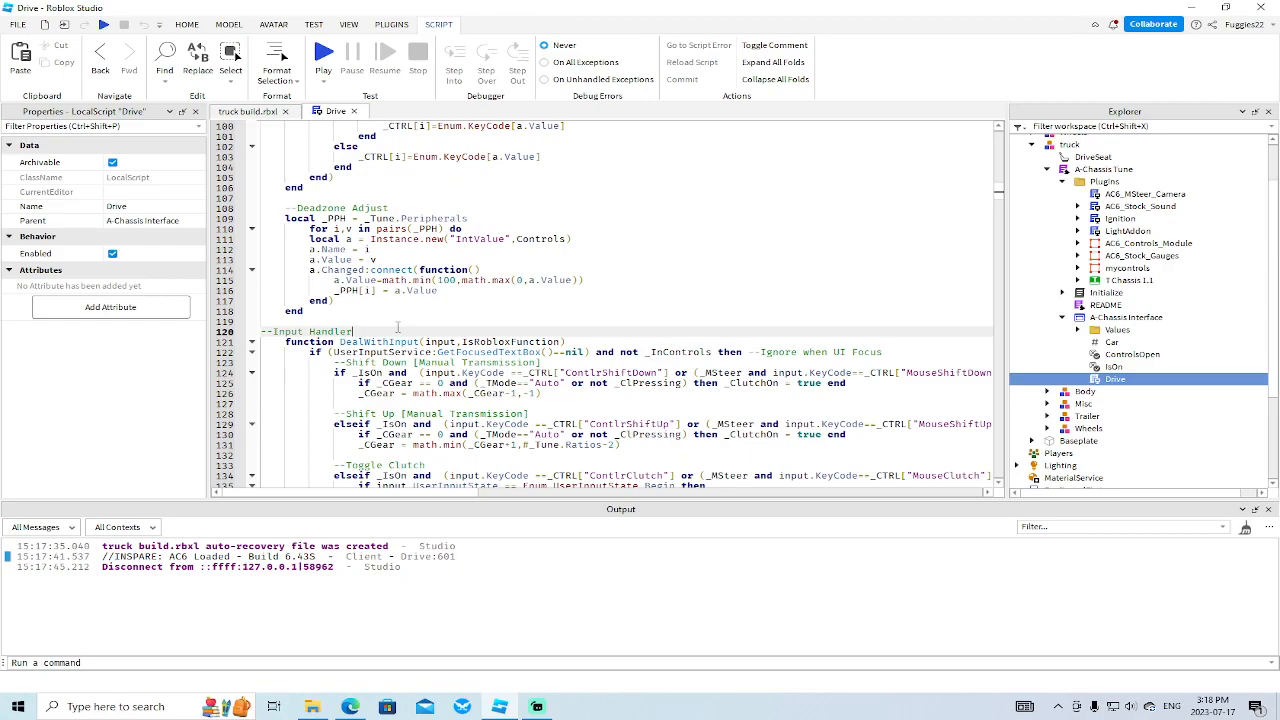
key(Return)
key(Return)
key(Return)
key(Return)
key(Return)
key(Return)
key(Return)
key(Return)
key(Return)
key(Return)
key(Return)
key(Return)
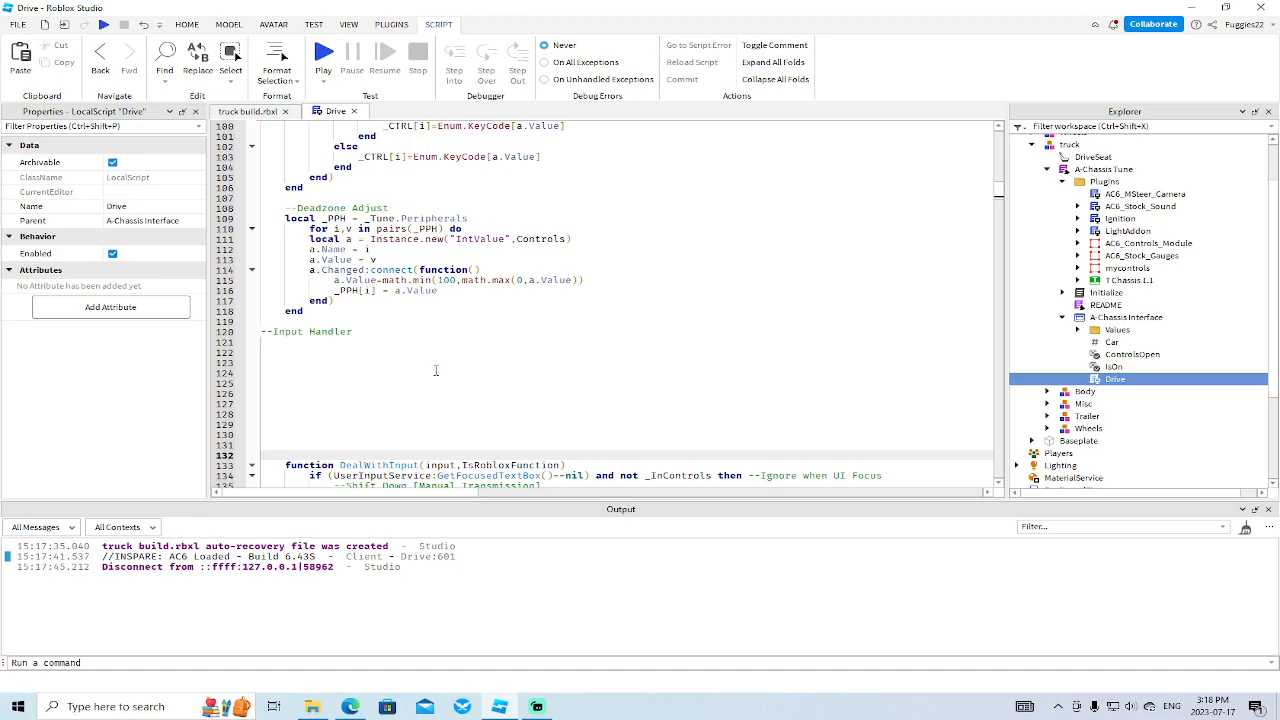
Review the script sections above the input handler, including Controls, and place the cursor on blank line 122.
scroll(444, 332, up, 6)
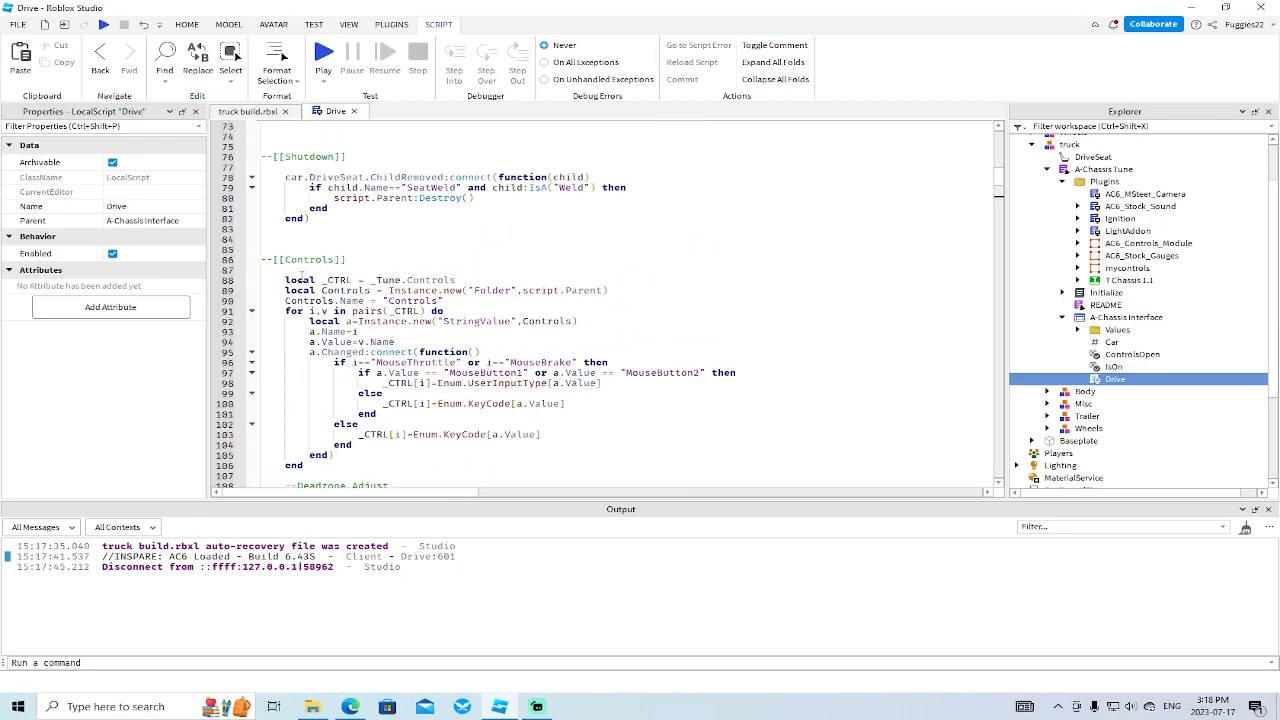
scroll(313, 282, up, 7)
scroll(371, 234, down, 11)
scroll(371, 234, down, 10)
click(295, 196)
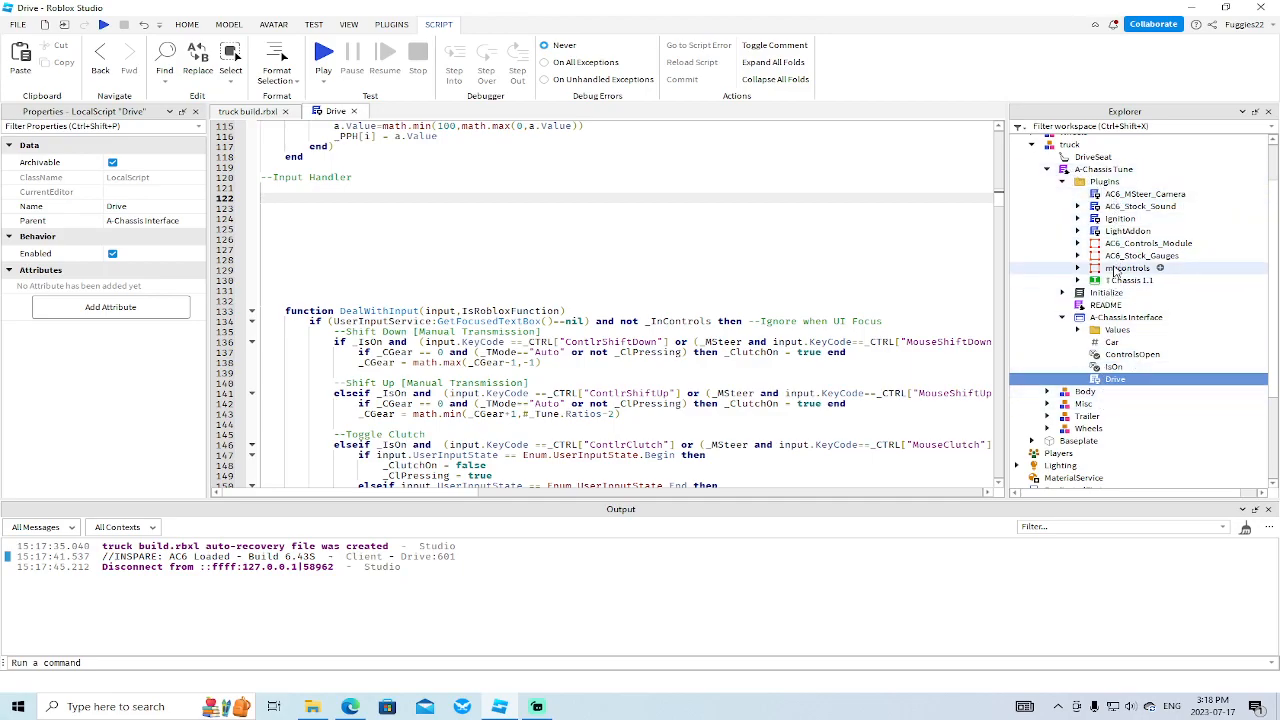
Start a playtest and walk the character into the truck's driver seat to load the interface.
click(103, 24)
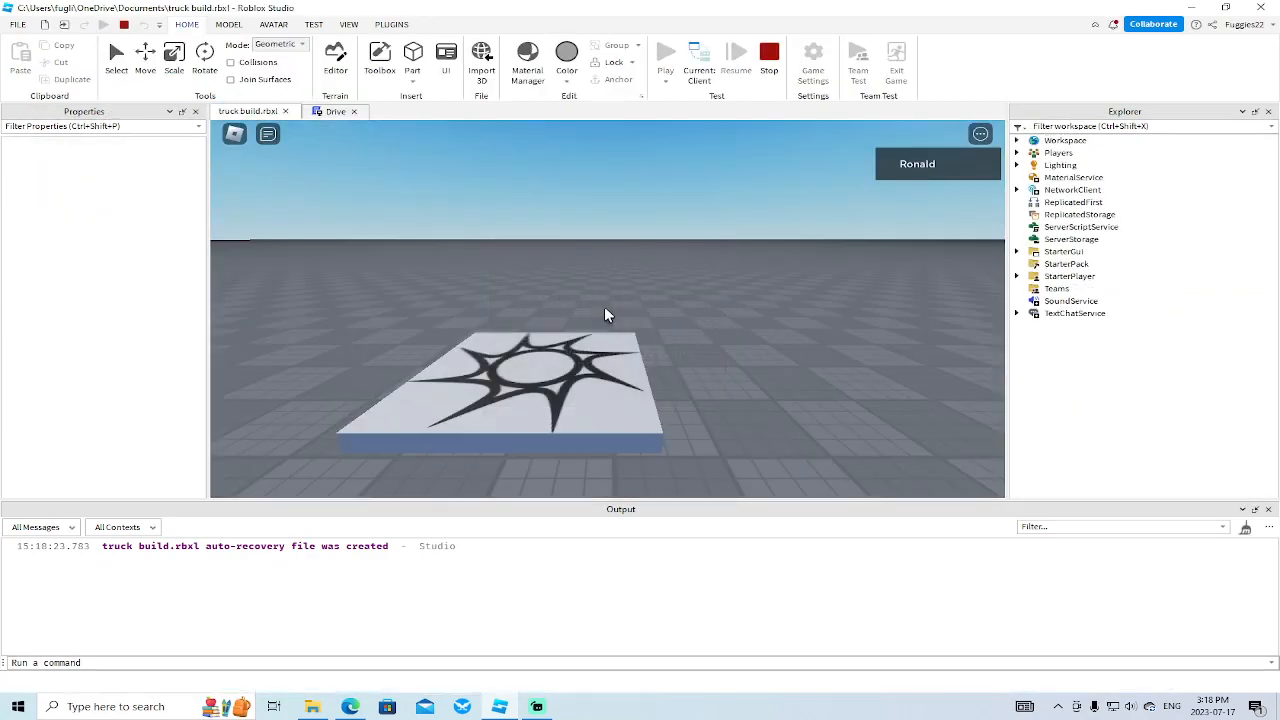
key(w)
right_drag(565, 307, 565, 307)
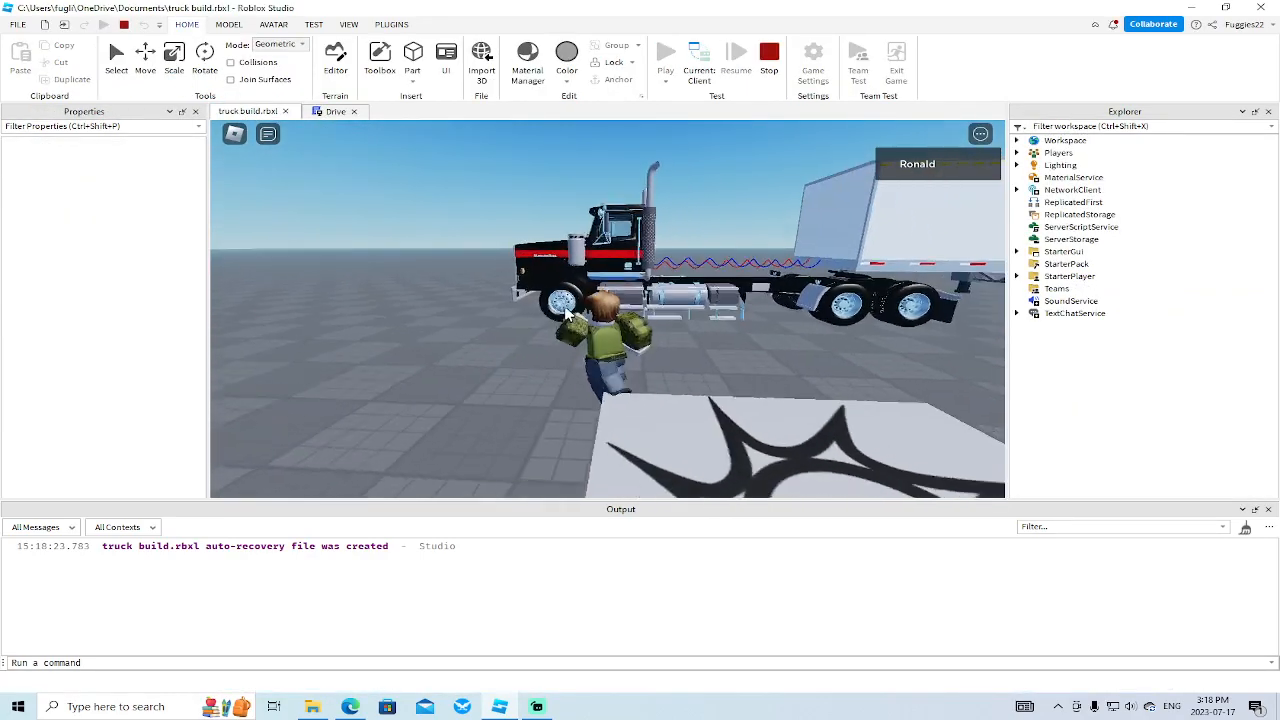
key(space)
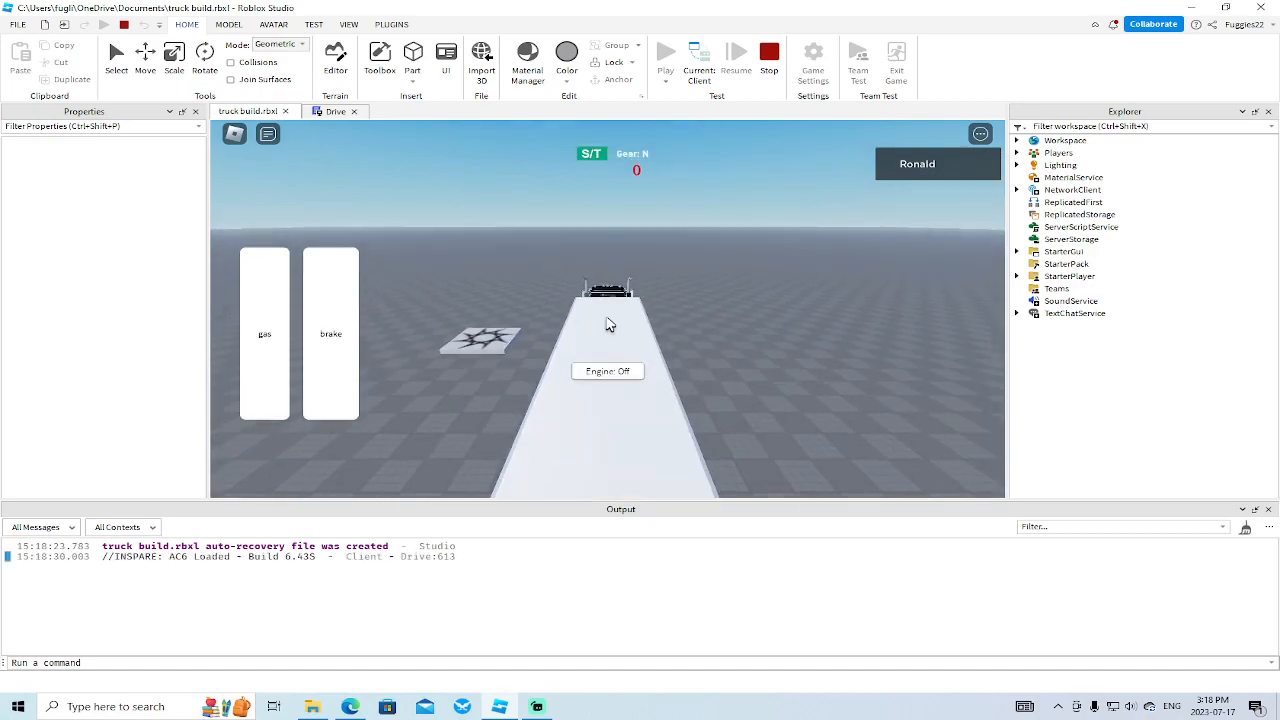
Examine the A-Chassis Interface's mycontrols contents under the player's PlayerGui and end the playtest.
click(1016, 152)
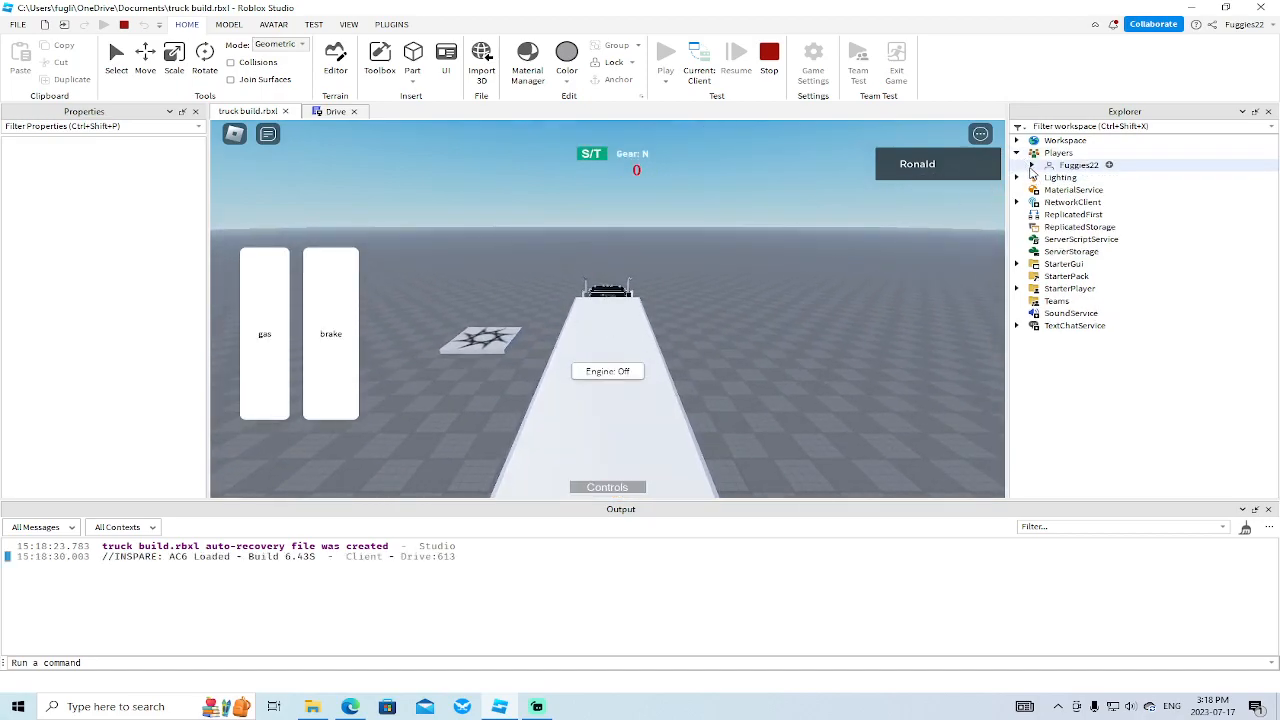
click(1031, 165)
click(1047, 202)
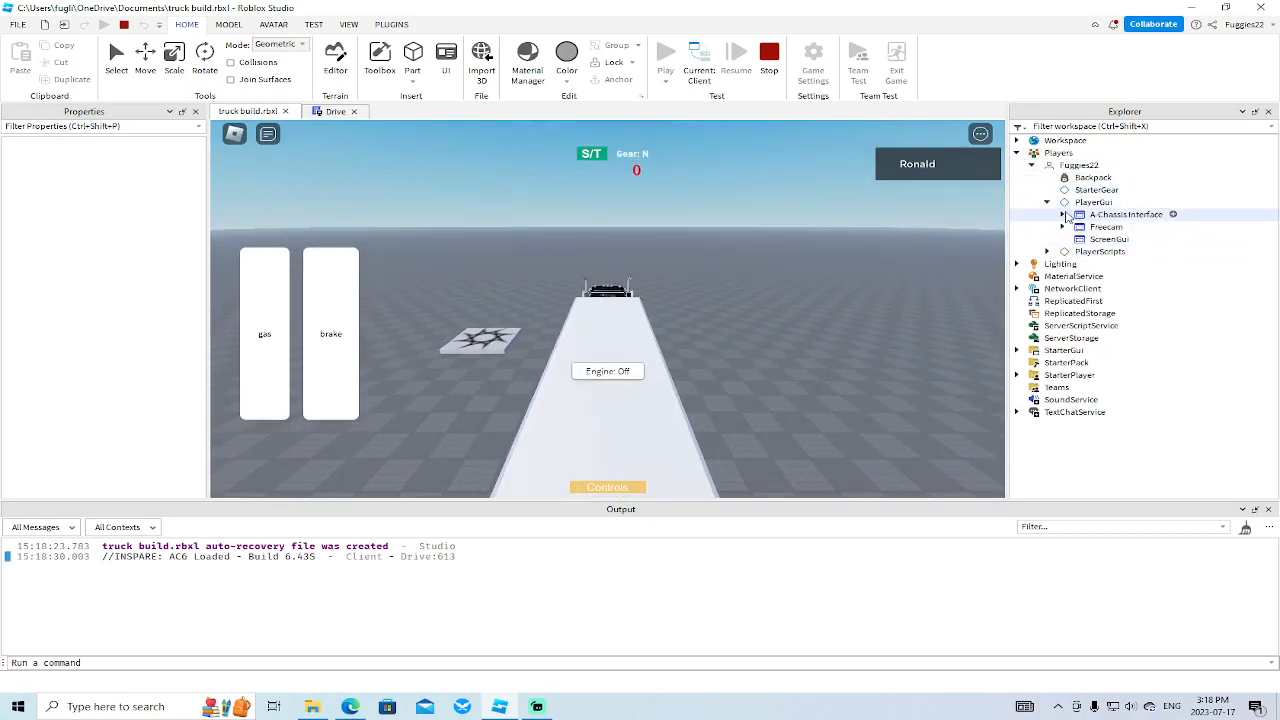
click(1062, 214)
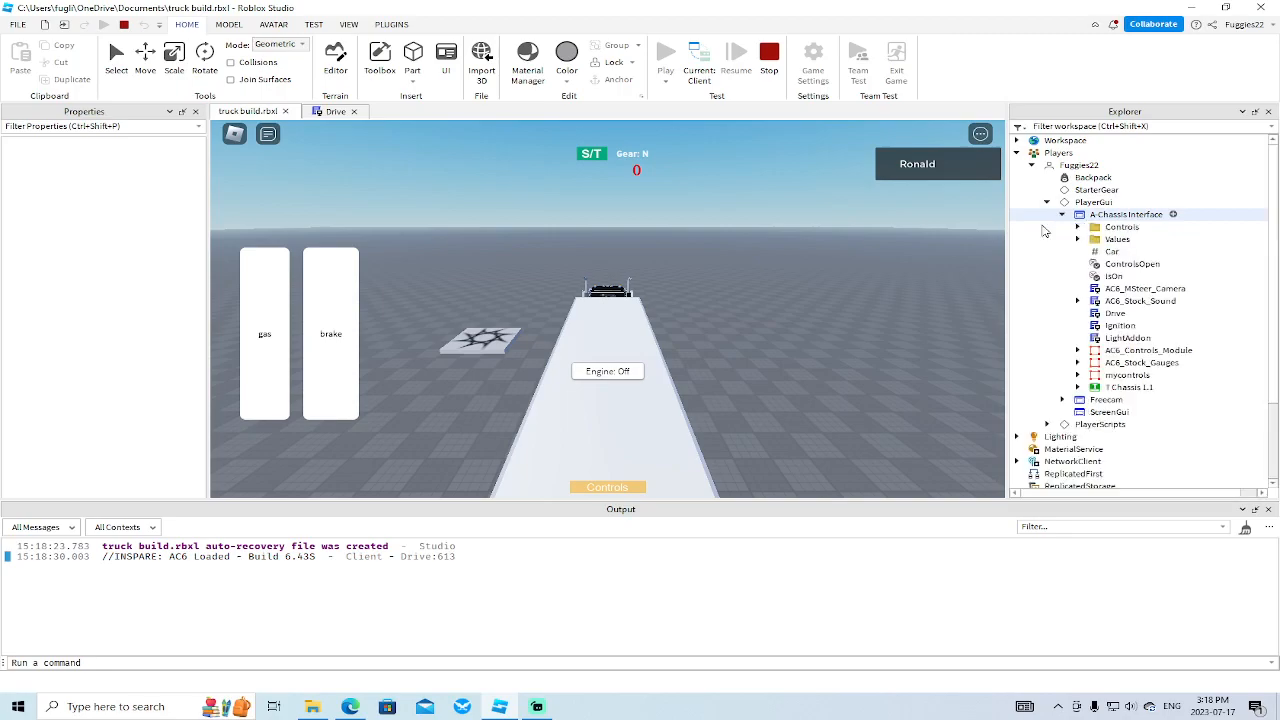
click(1077, 375)
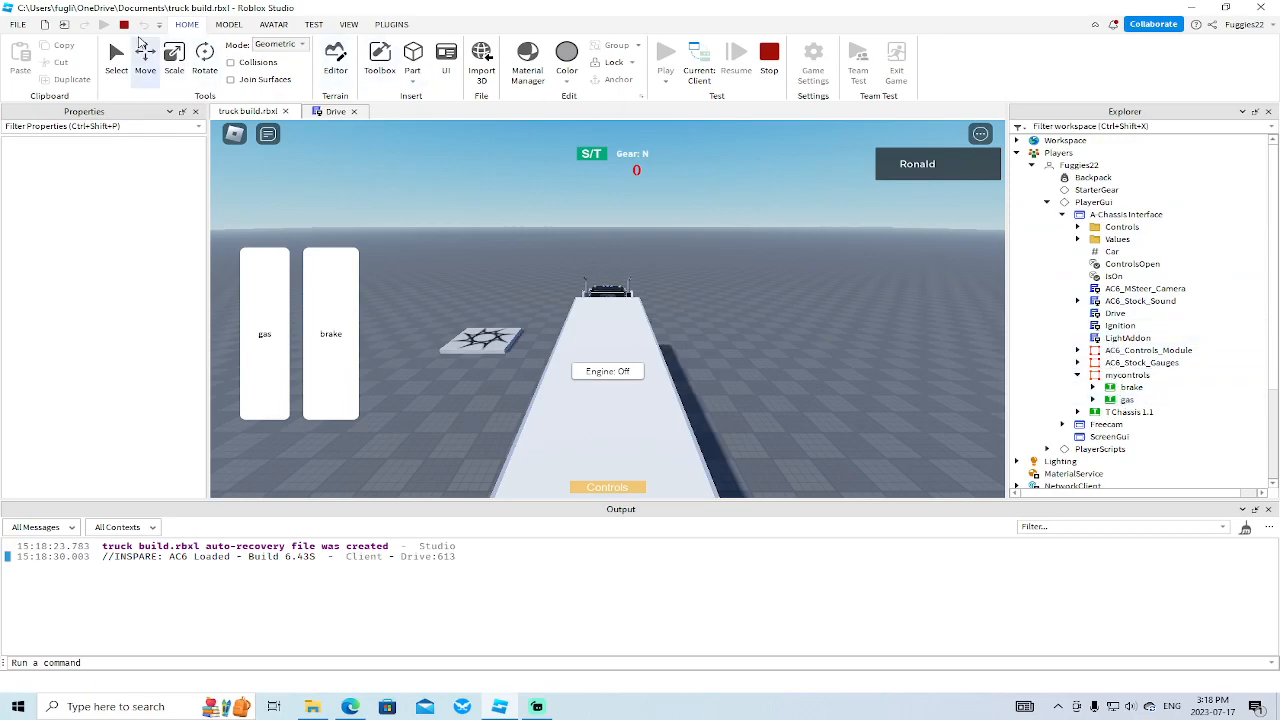
click(123, 24)
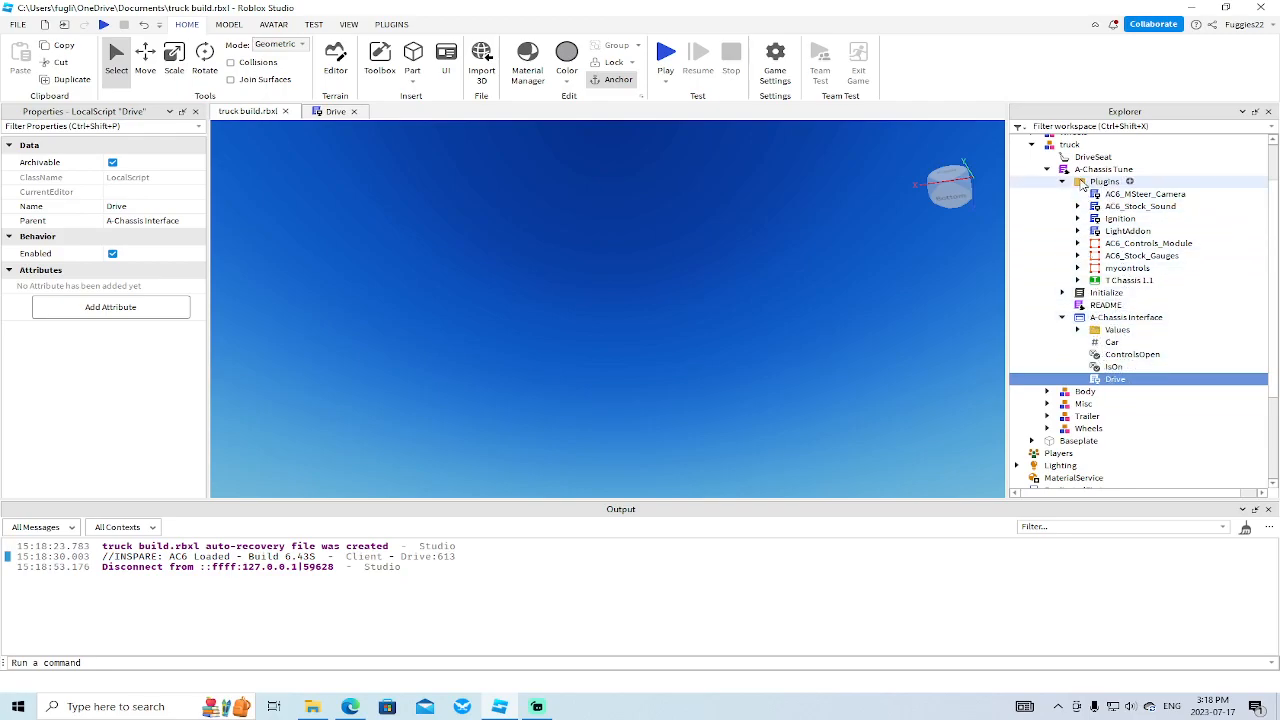
Expand mycontrols to check its buttons and declare local gas = script.Parent.mycontrols.gas on line 122 of the Drive script.
click(1078, 268)
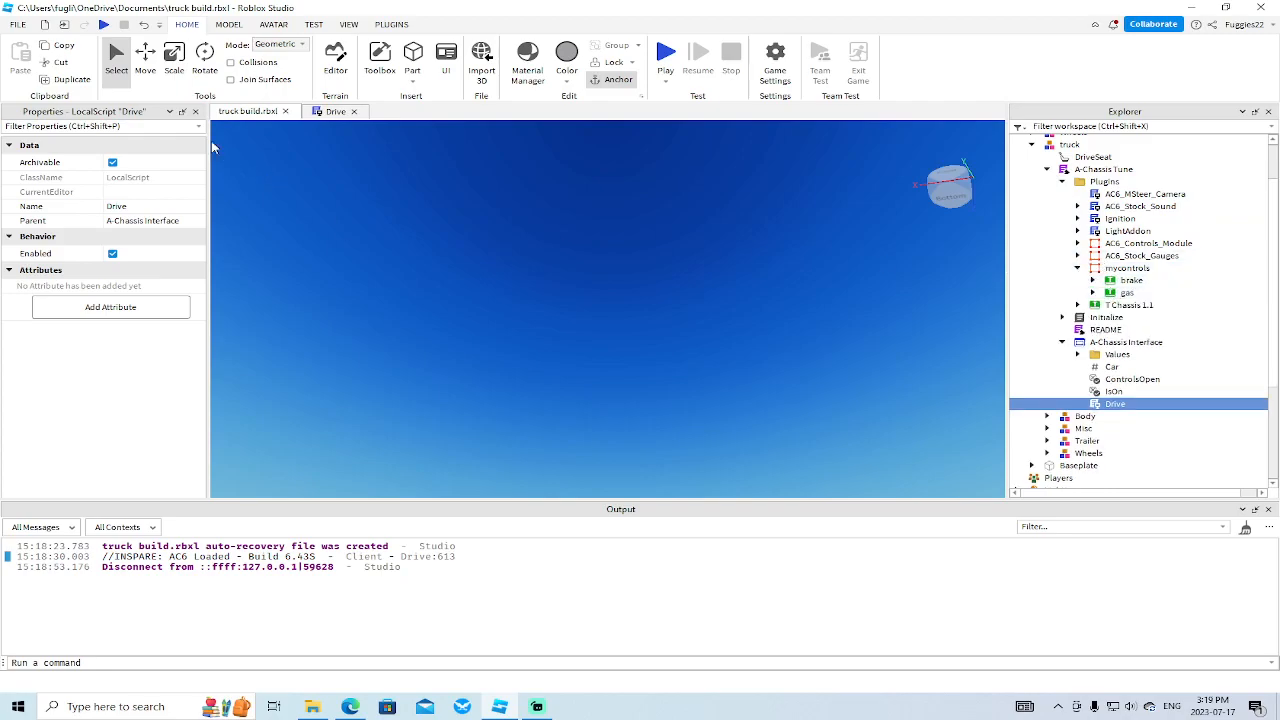
click(334, 112)
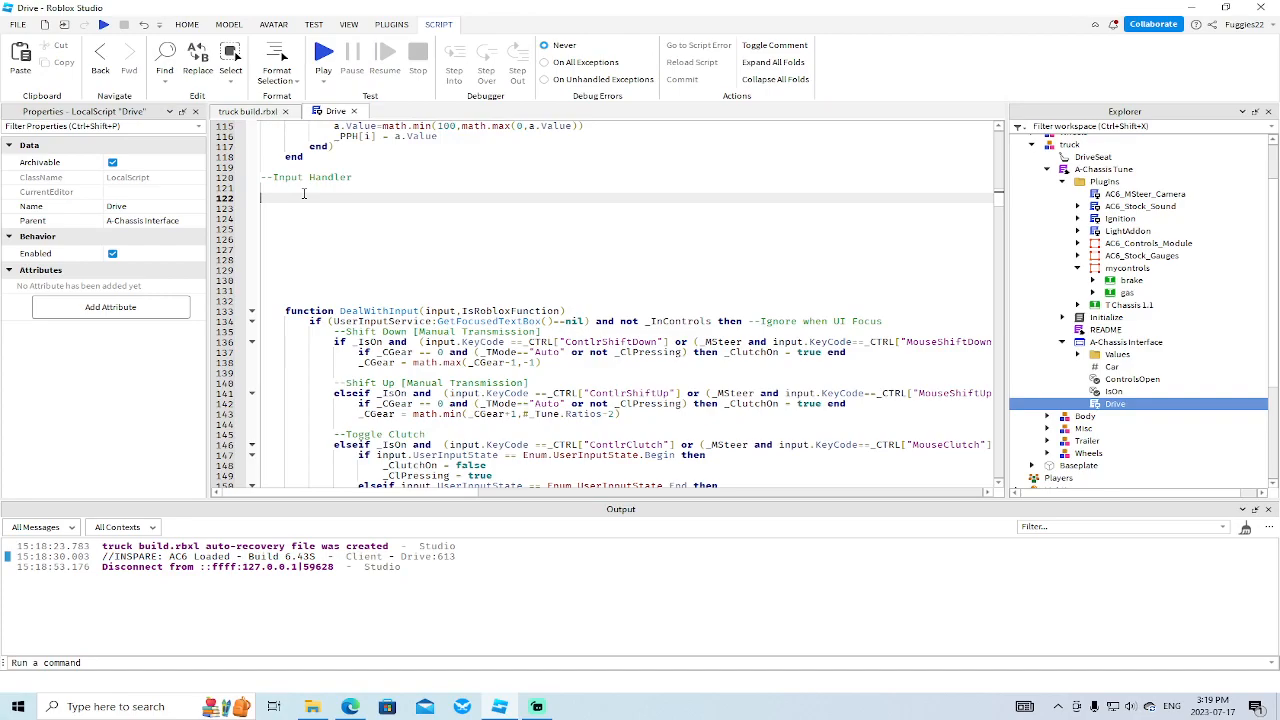
text(local gas = script.Parent.mycontrols.gas)
key(Return)
Declare local brake = script.Parent.mycontrols.brake below the gas variable, leaving a blank line after it.
text(local )
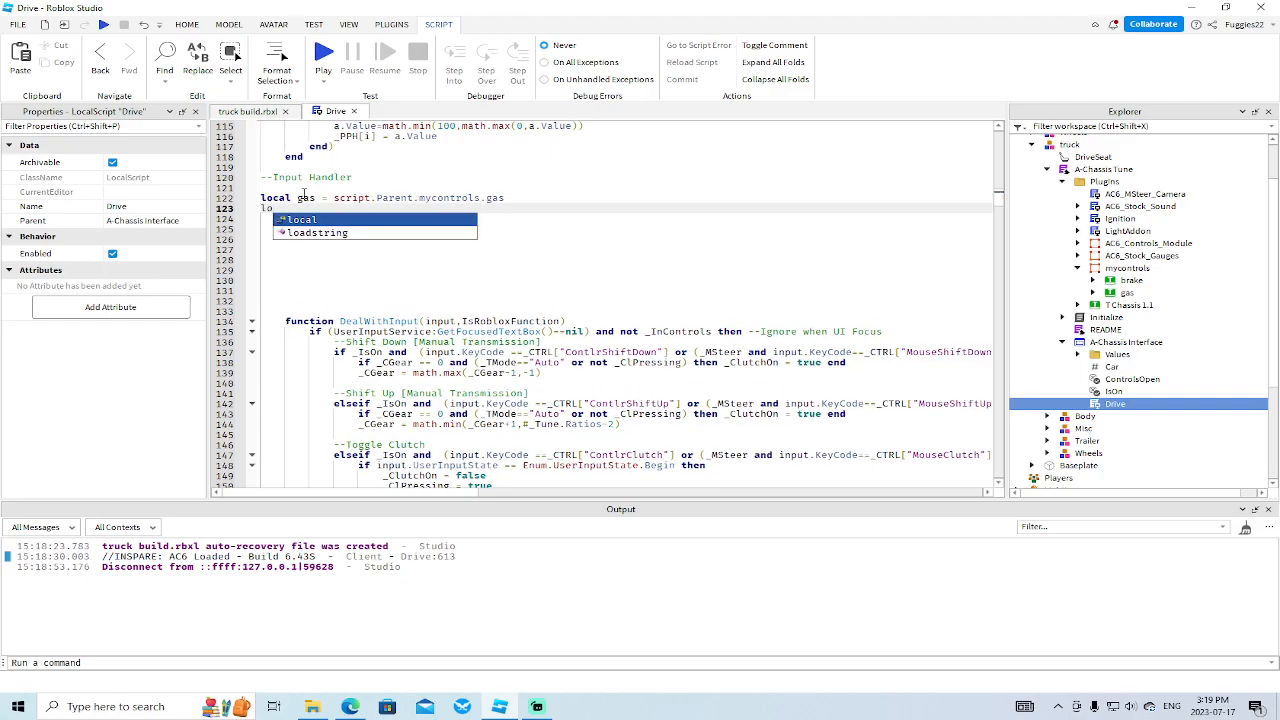
text(brake)
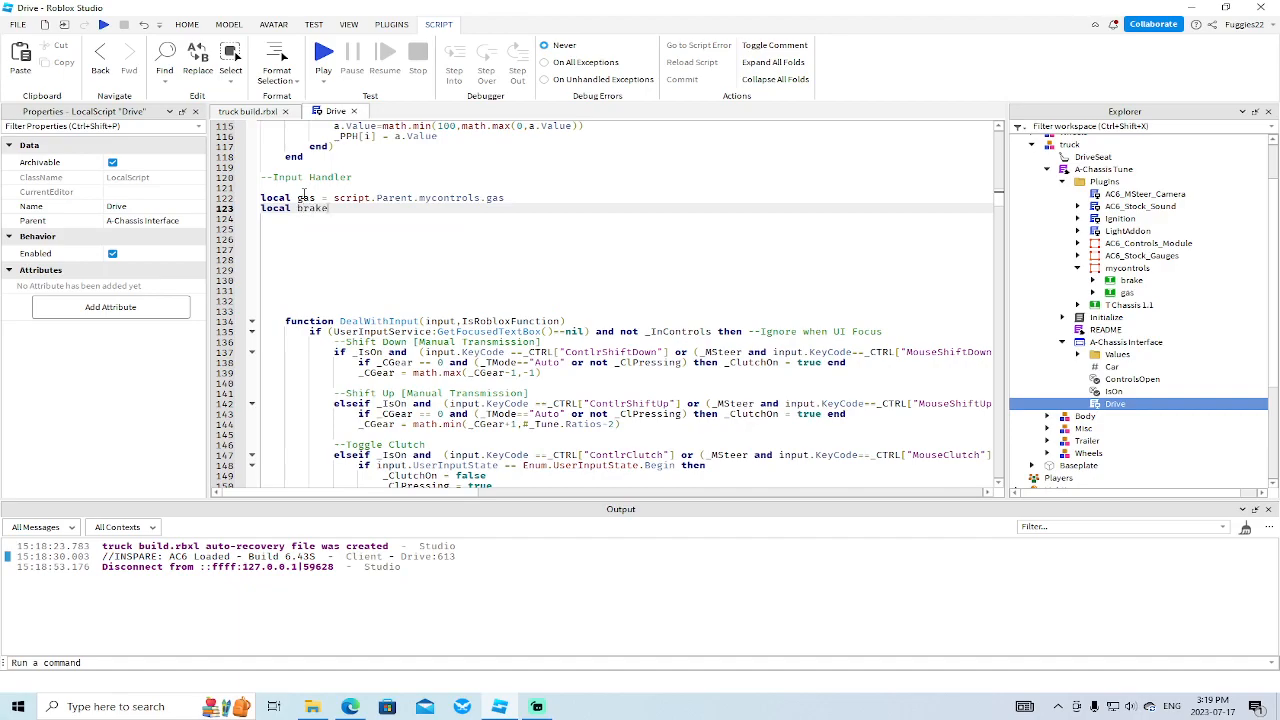
text( = script.p)
text(arent.)
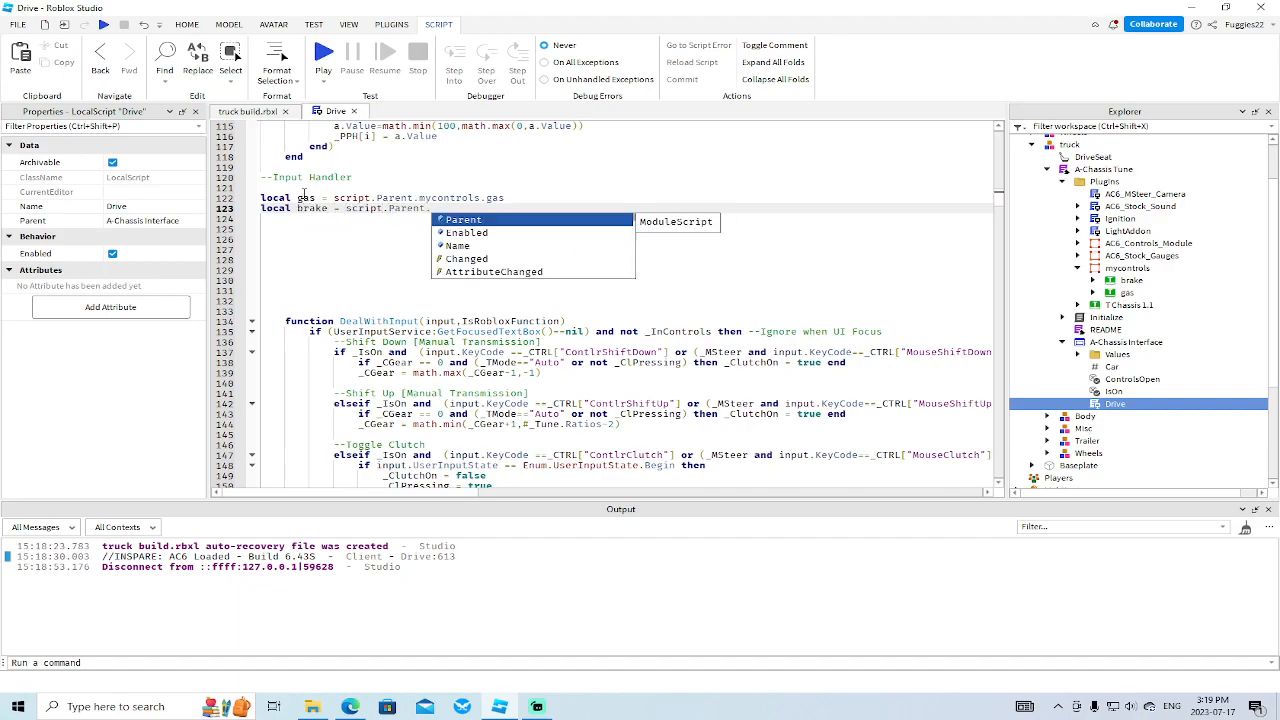
text(mycontrols)
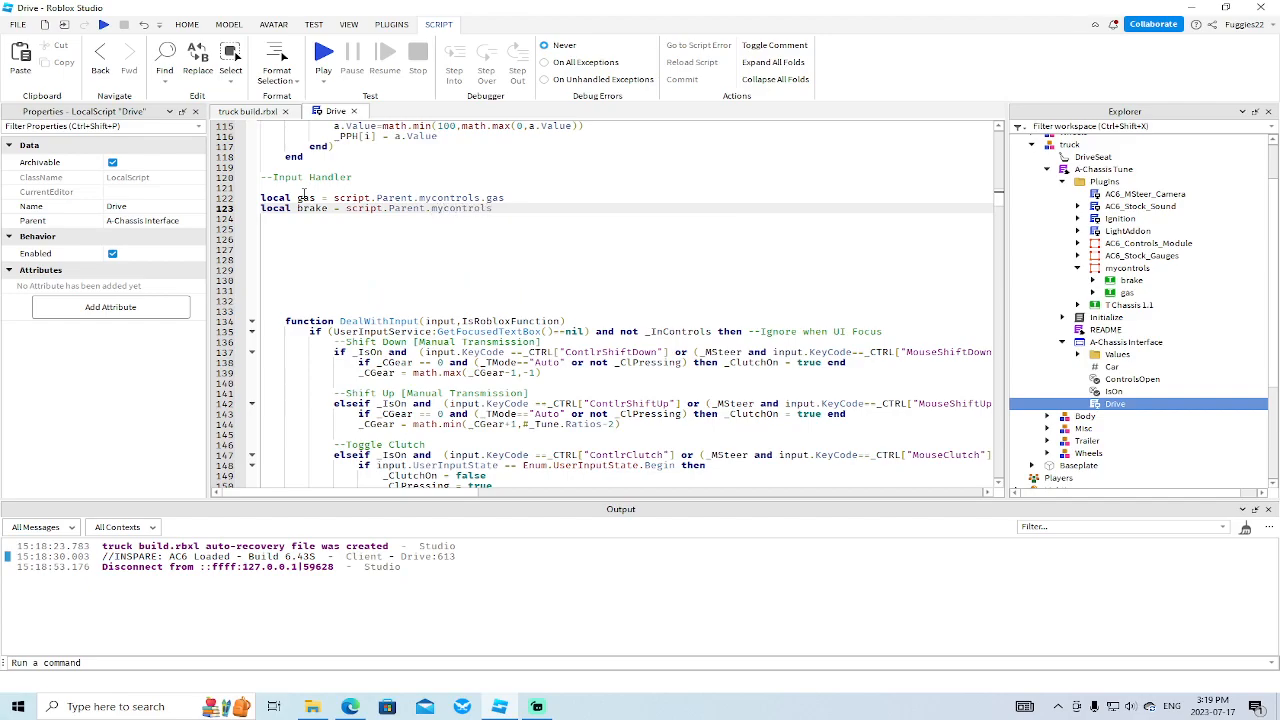
text(.brake)
key(Return)
key(Return)
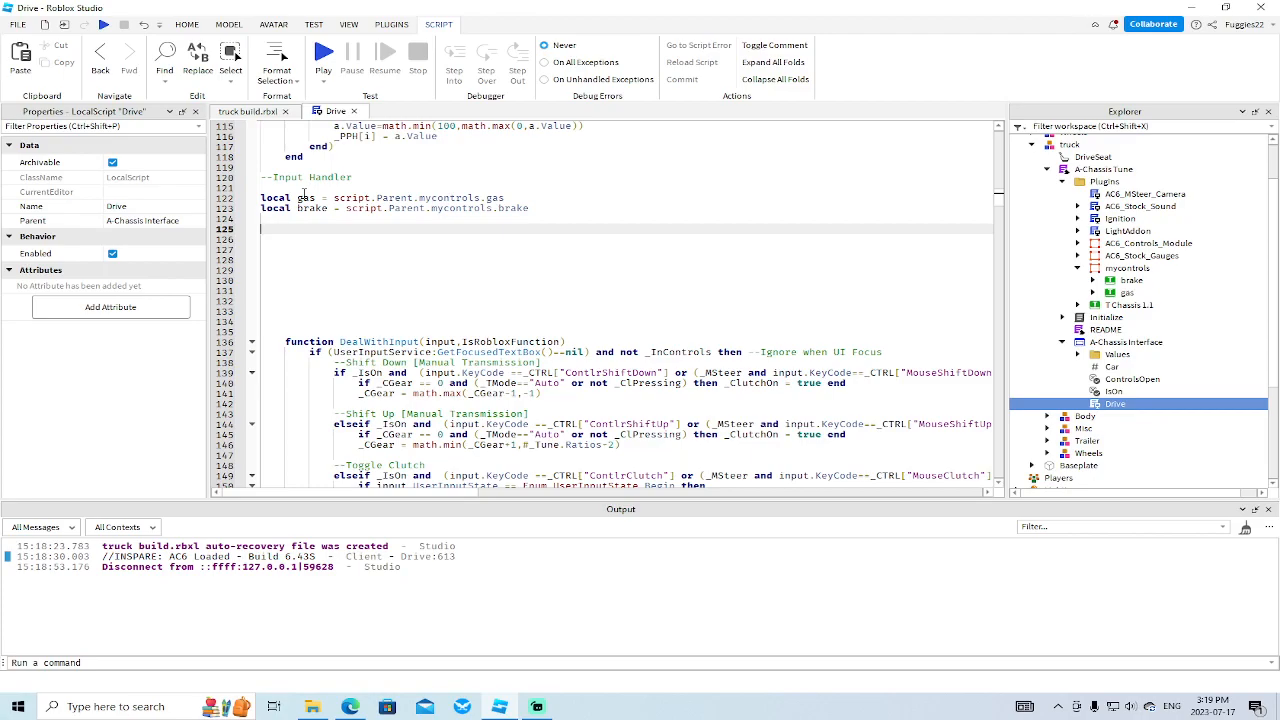
Connect an empty function to gas.MouseButton1Down on line 125 and place the cursor inside its body.
text(gas.MouseButton1Dow)
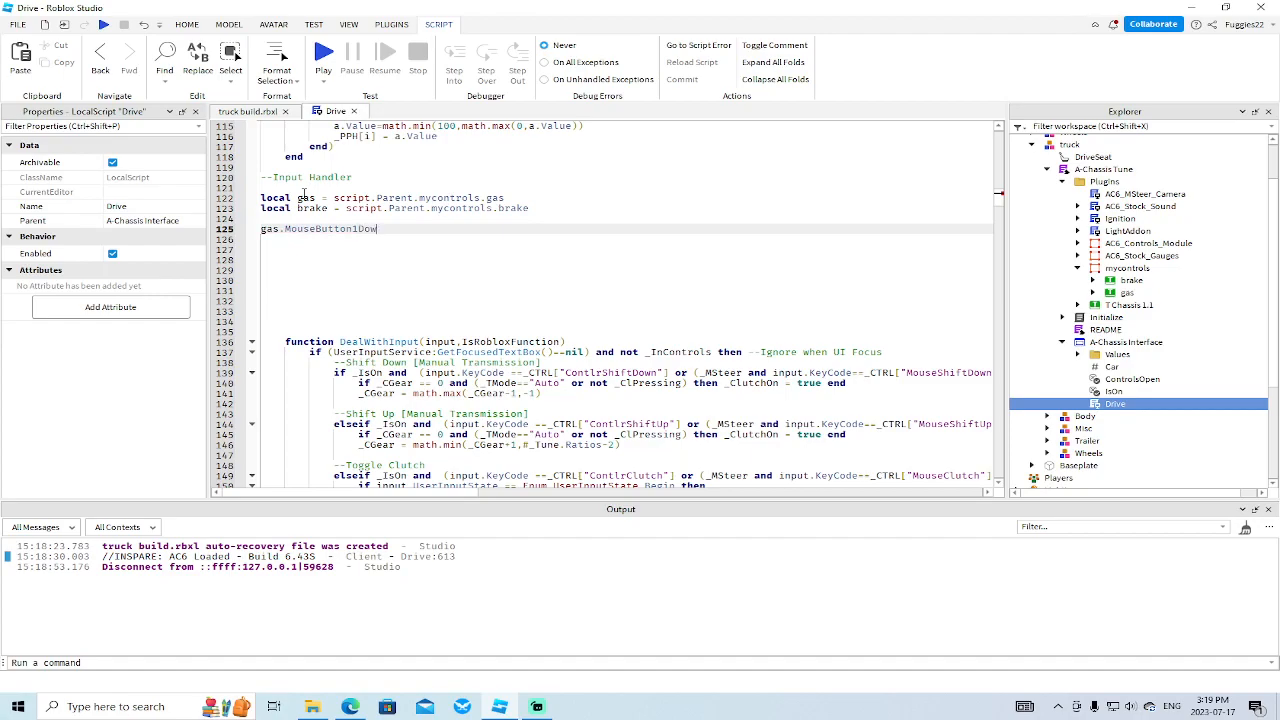
text(n:)
text(Connect)
text(f)
text(:f)
text(()
key(Tab)
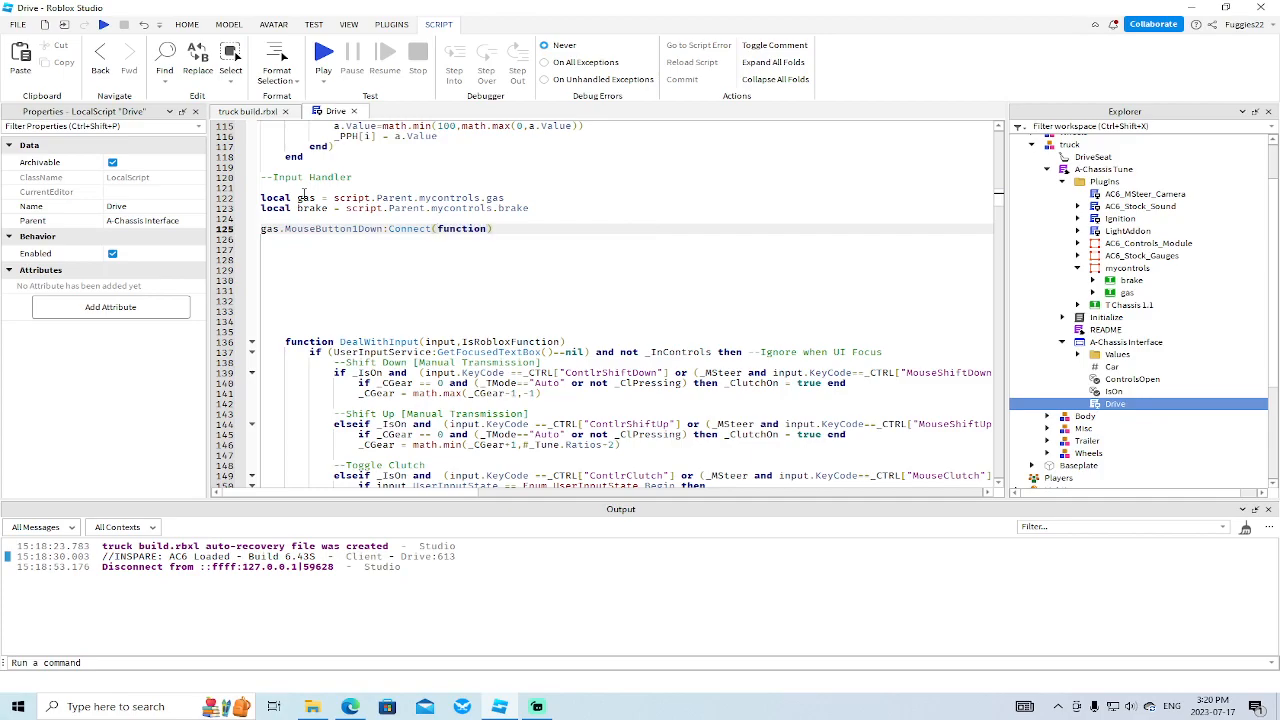
text(()
key(Return)
key(Return)
key(Up)
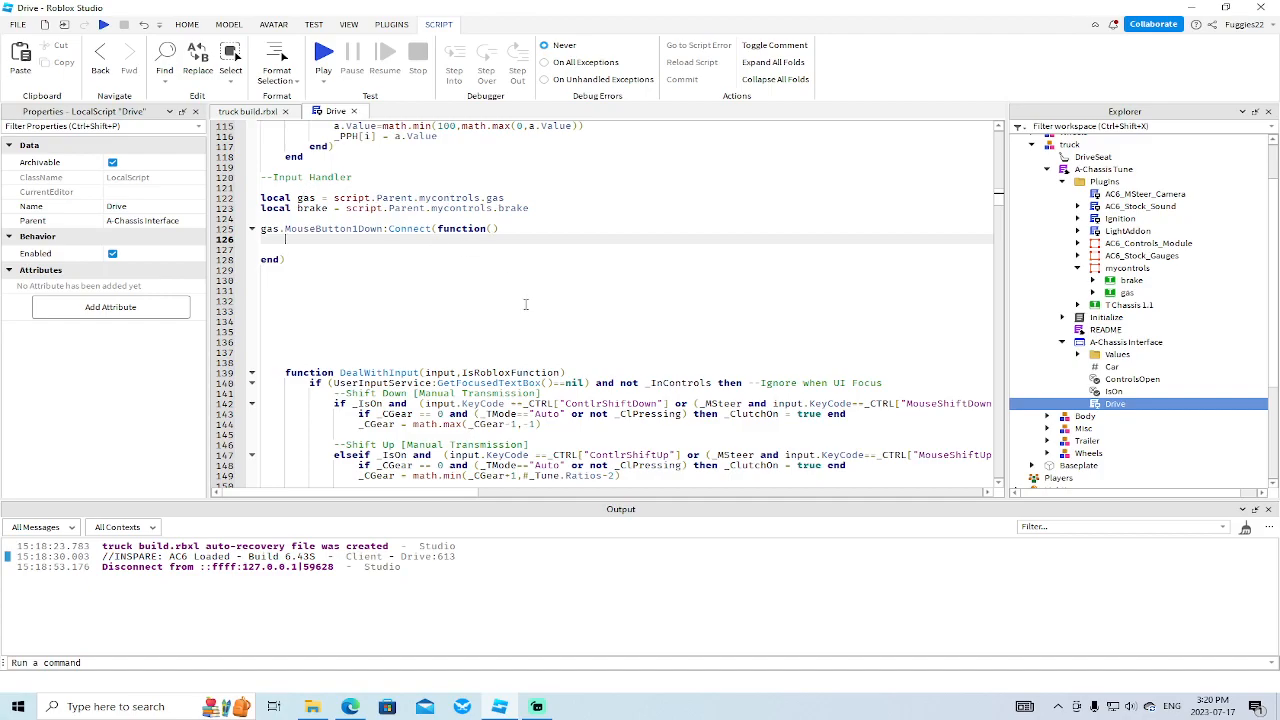
Look up the throttle variable in the Status Vars section and set _GThrot =1 inside the MouseButton1Down function, removing the spare blank line.
scroll(519, 299, up, 20)
scroll(530, 310, down, 8)
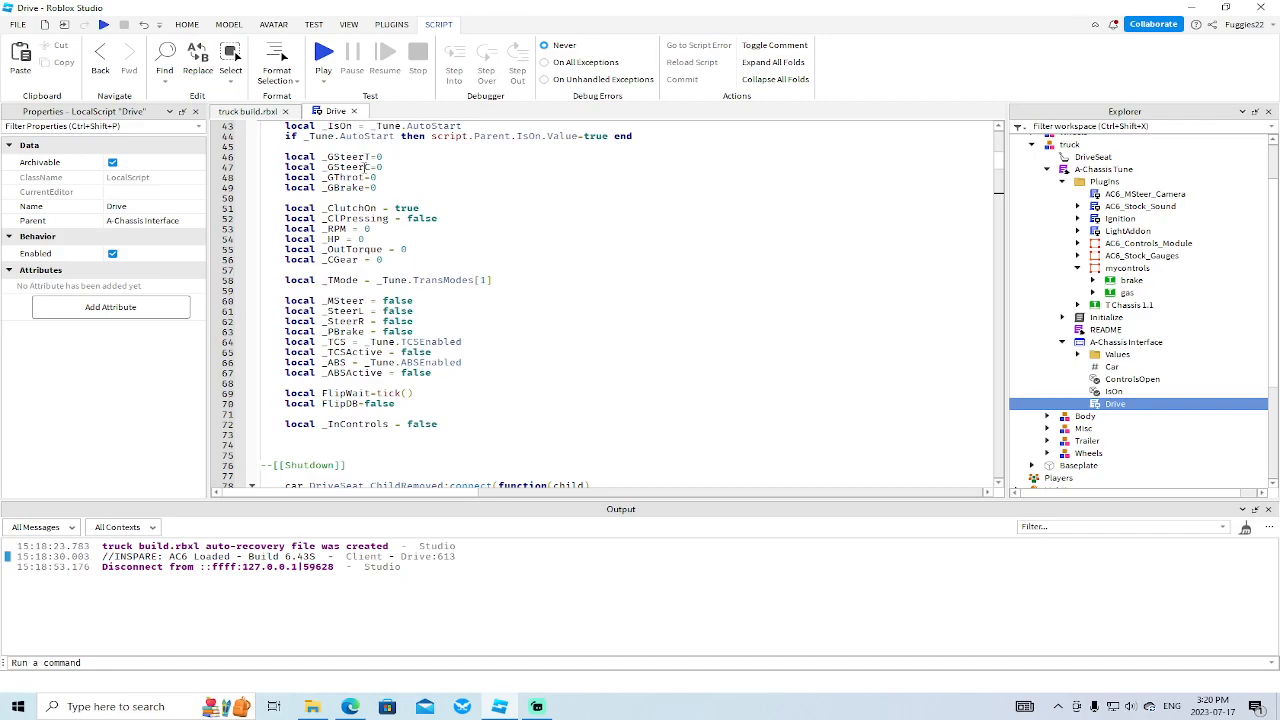
scroll(365, 167, up, 1)
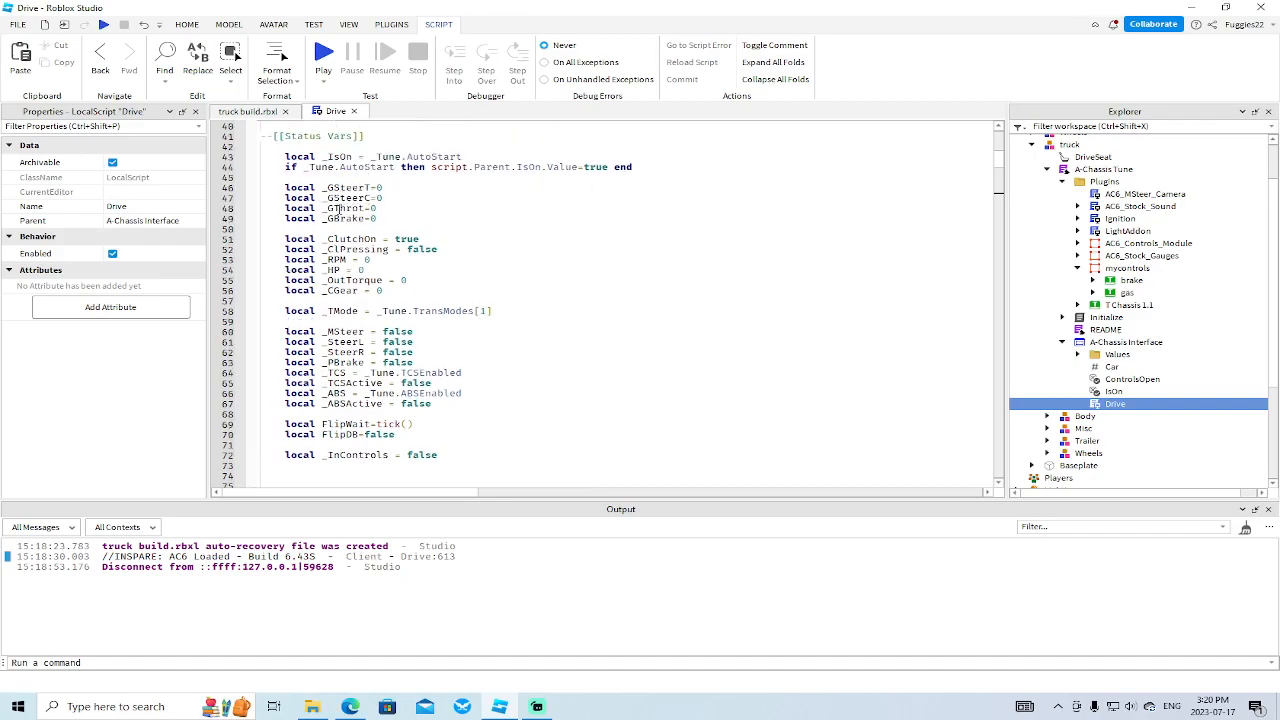
scroll(464, 252, down, 20)
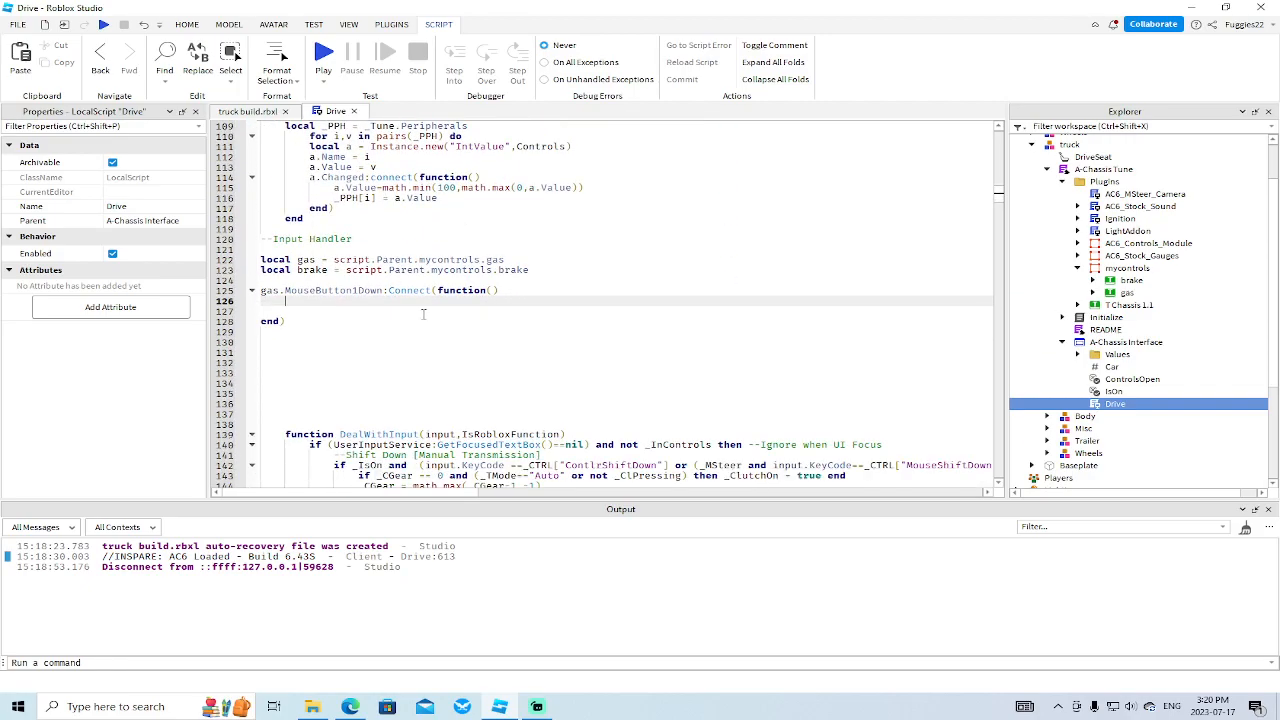
text(_GThrot)
click(423, 314)
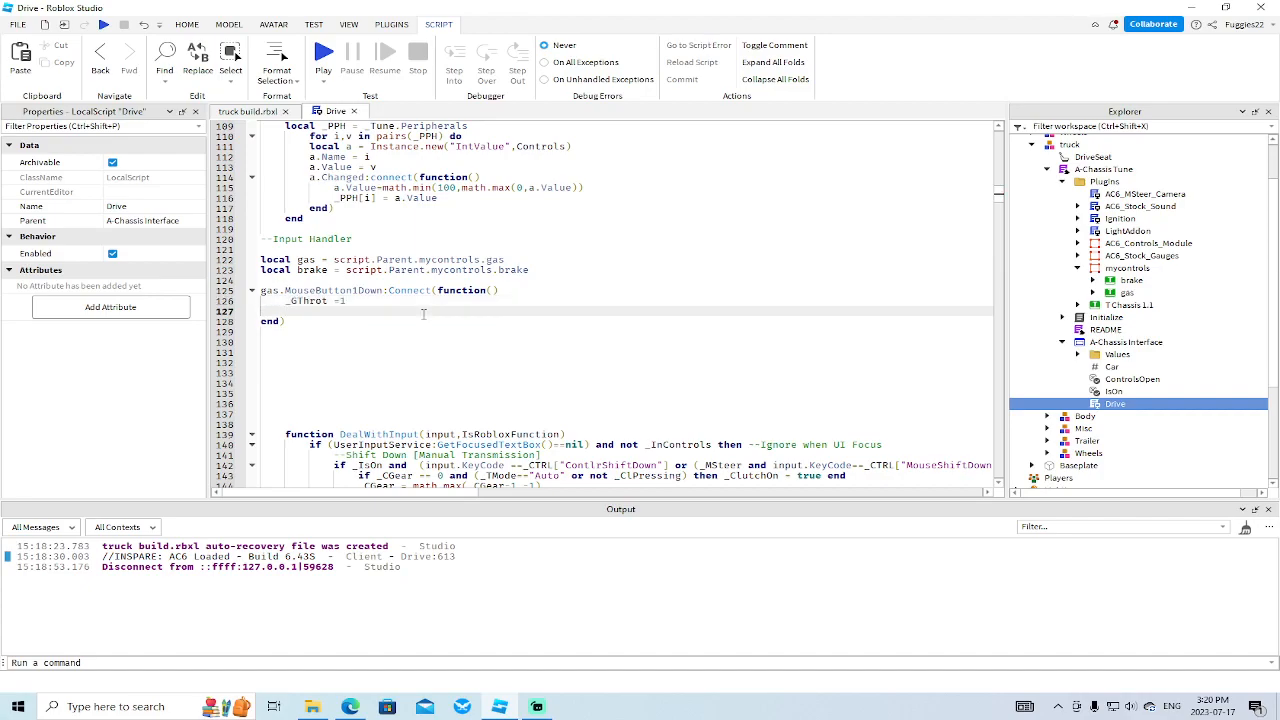
key(BackSpace)
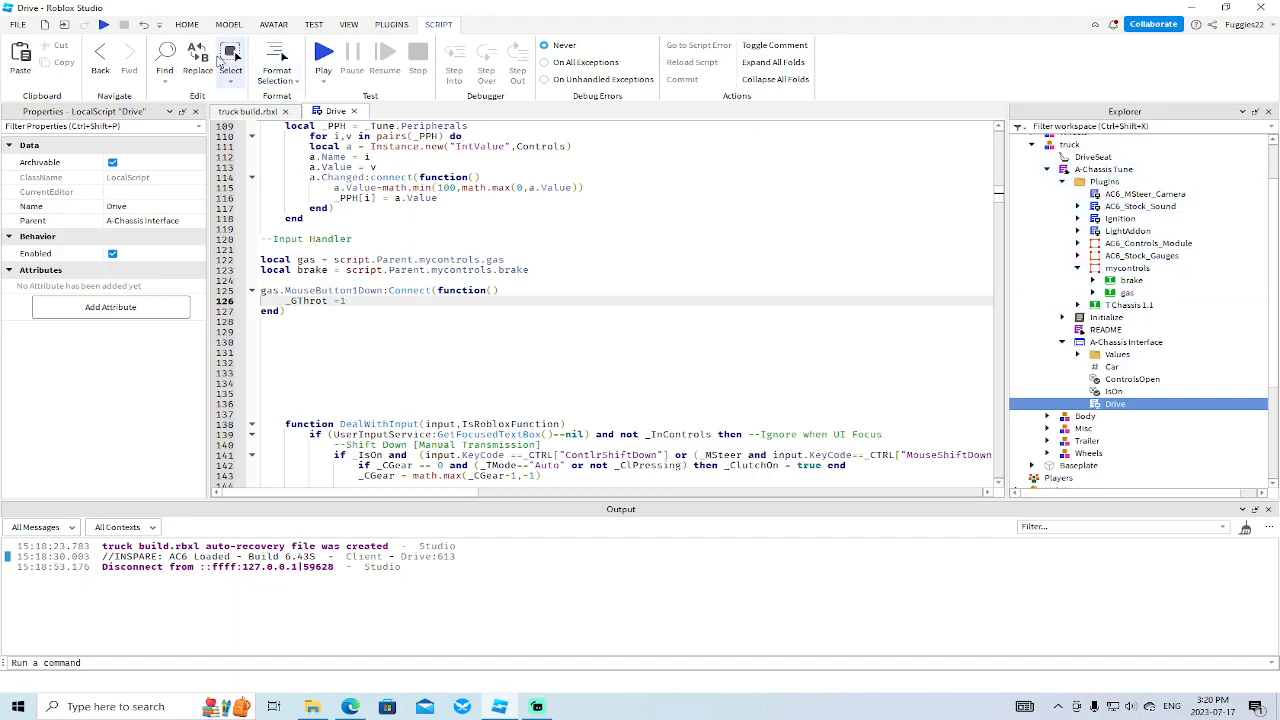
Playtest the truck from the driver seat, trying the on-screen gas button and driving around, and stop the test.
click(103, 24)
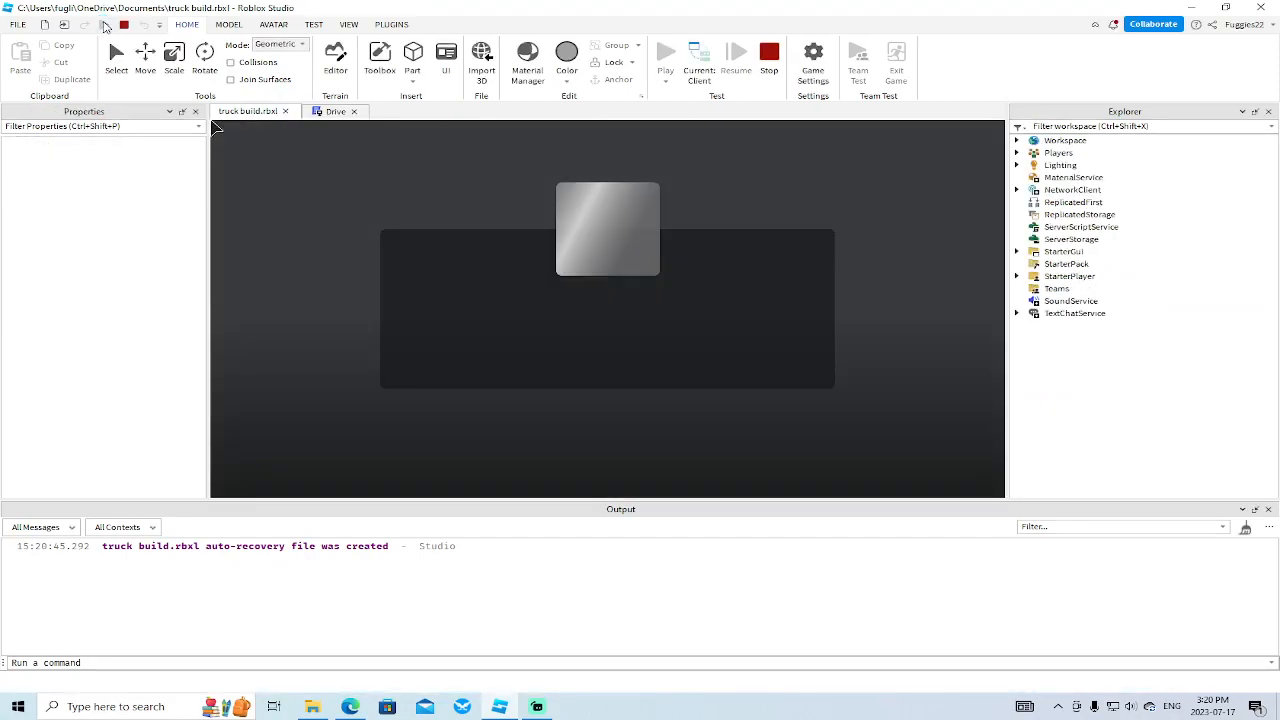
key(w)
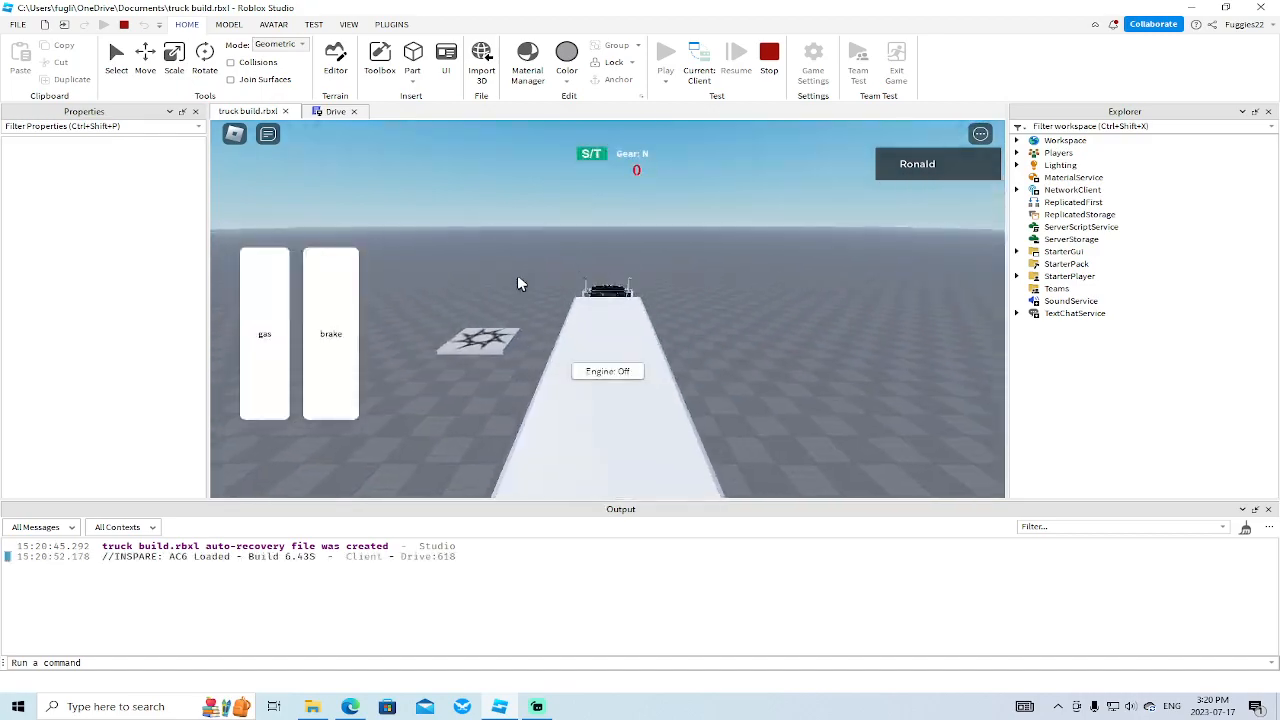
right_drag(529, 287, 534, 289)
click(258, 349)
key(w)
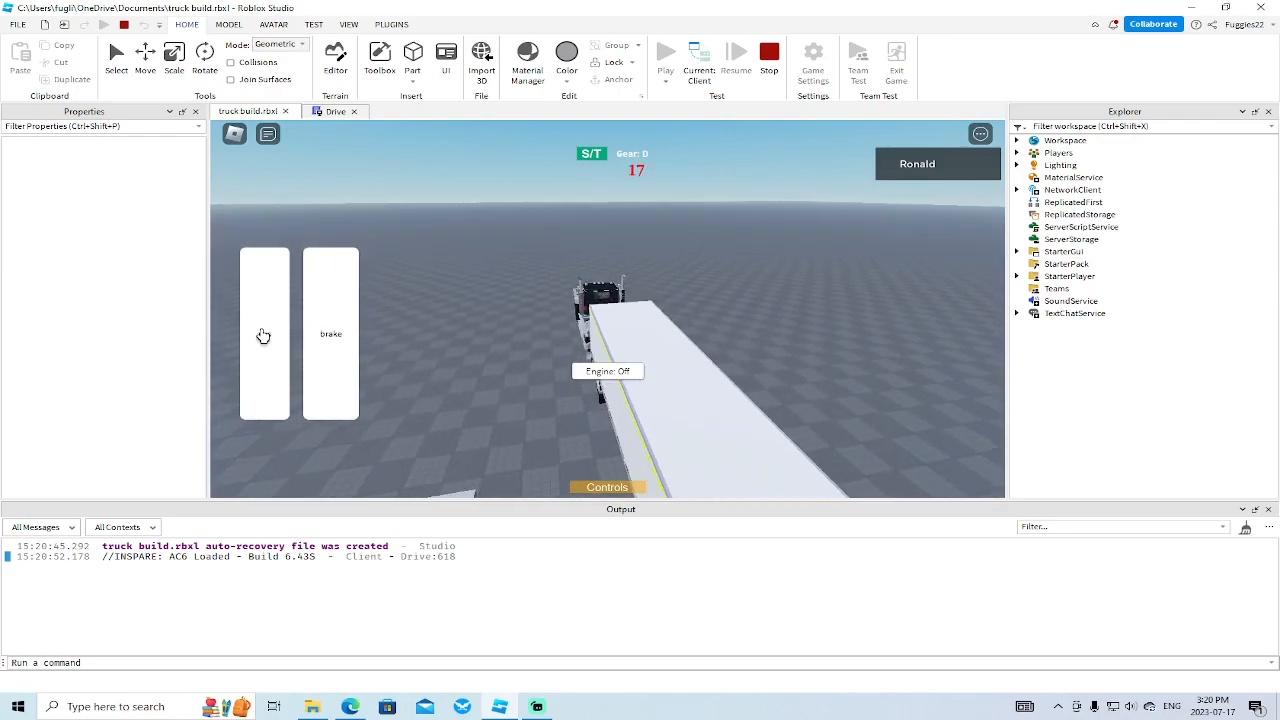
key(d)
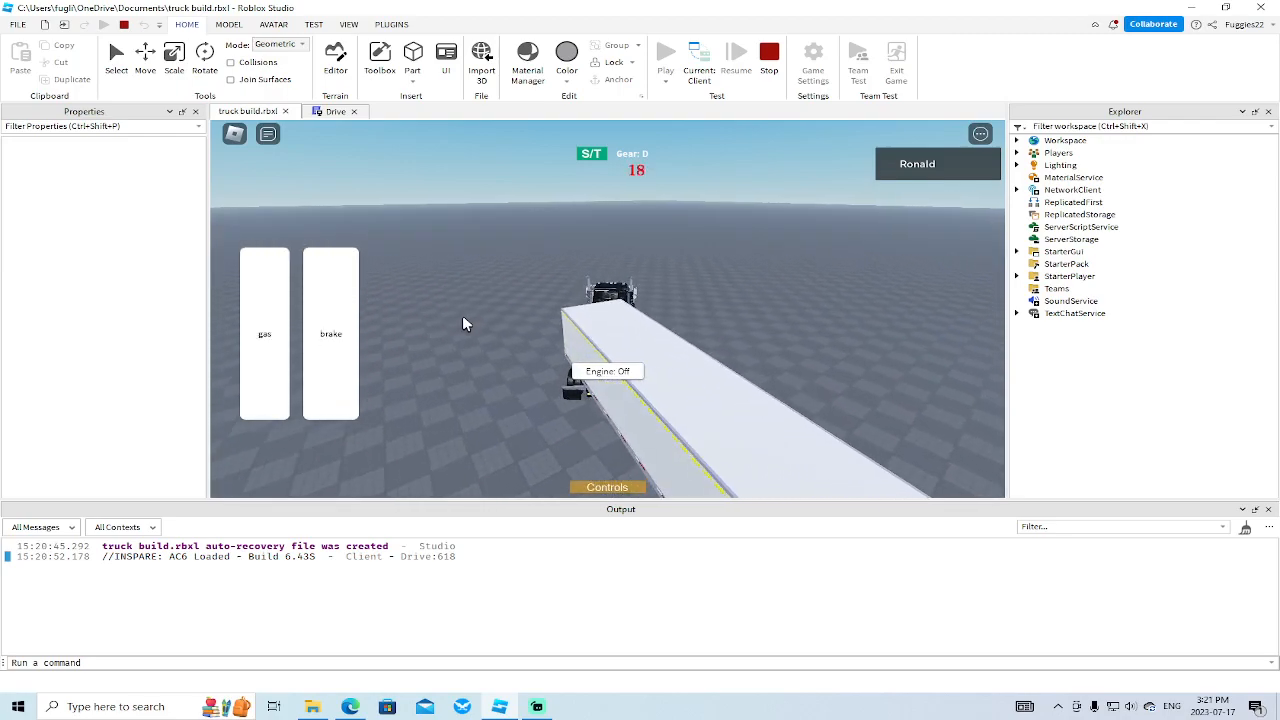
right_drag(479, 316, 489, 317)
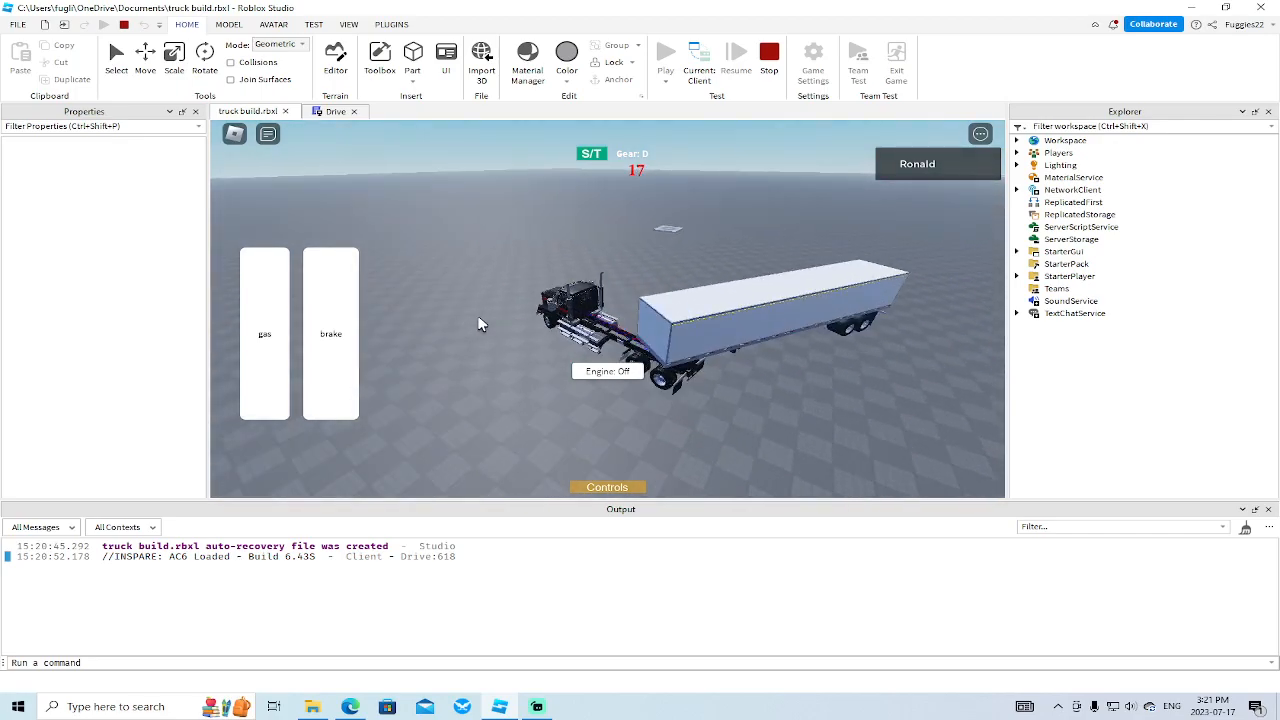
right_drag(479, 324, 480, 323)
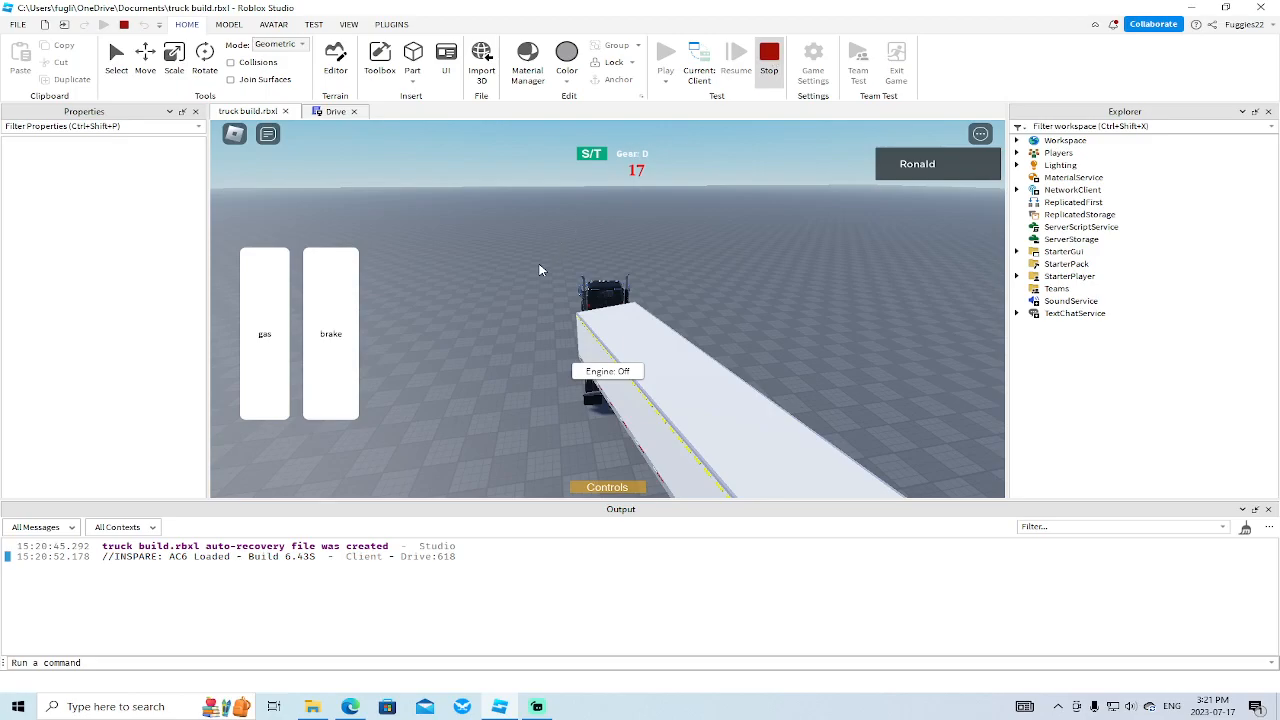
key(shift+F5)
In the Drive script, connect a function to gas.MouseButton1Up directly below the MouseButton1Down handler.
click(335, 111)
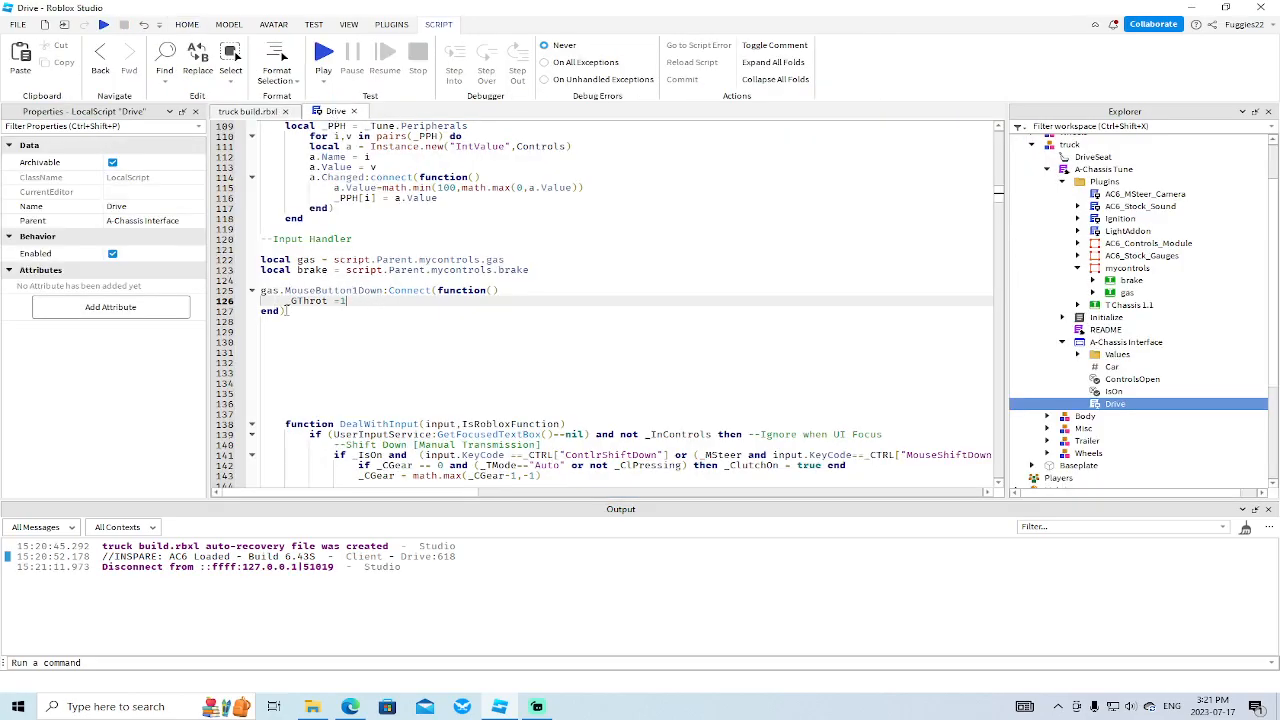
click(285, 325)
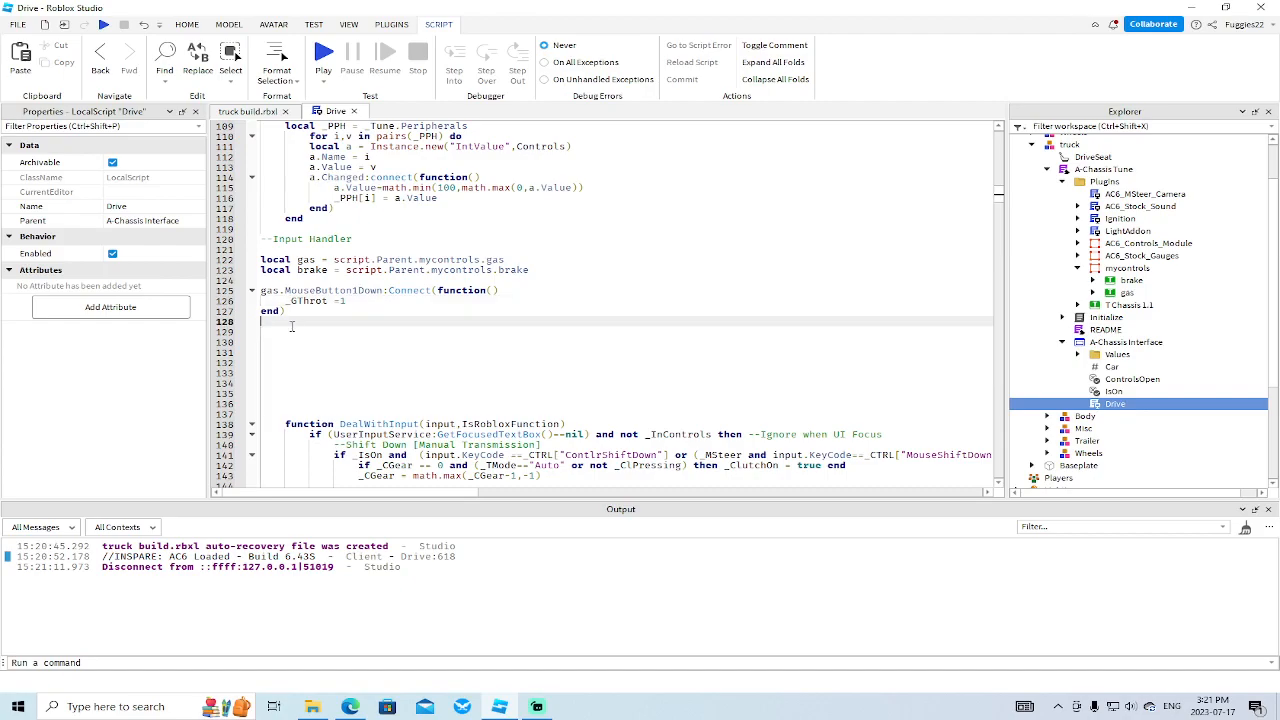
text(gas.)
text(Mous)
text(eBt)
text(Up)
text(:)
text(Connect)
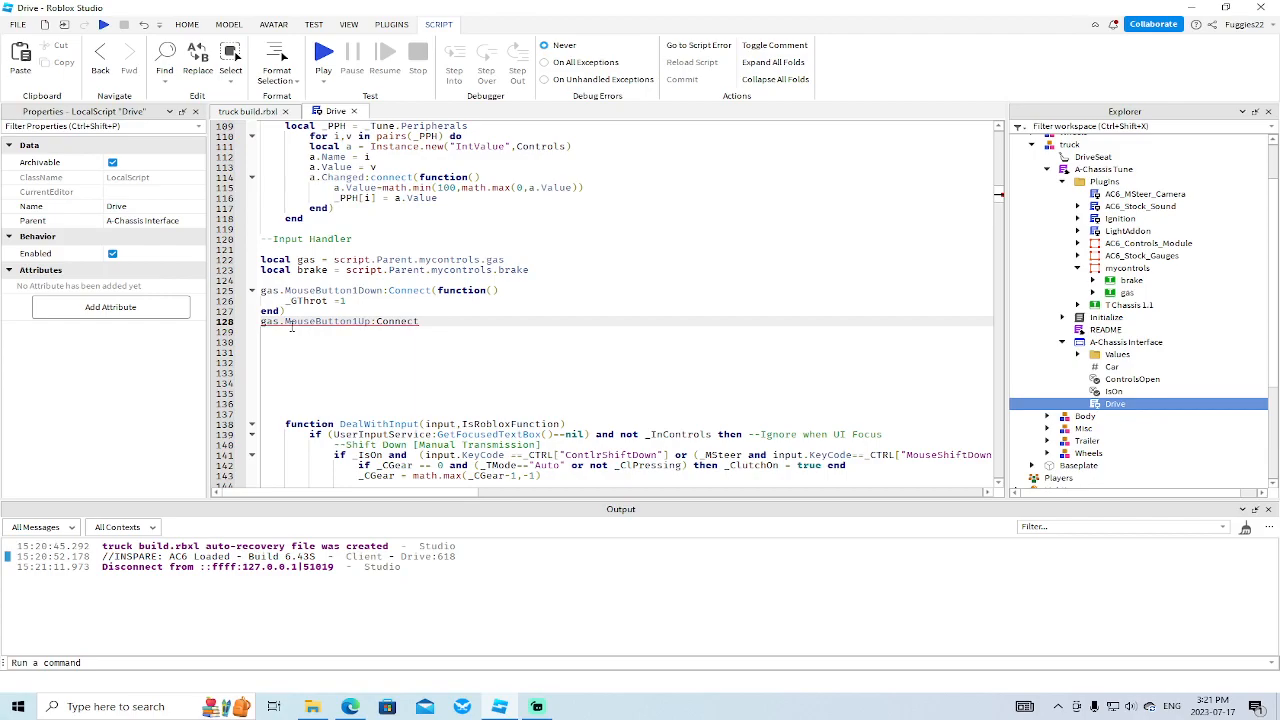
text((function()
key(Return)
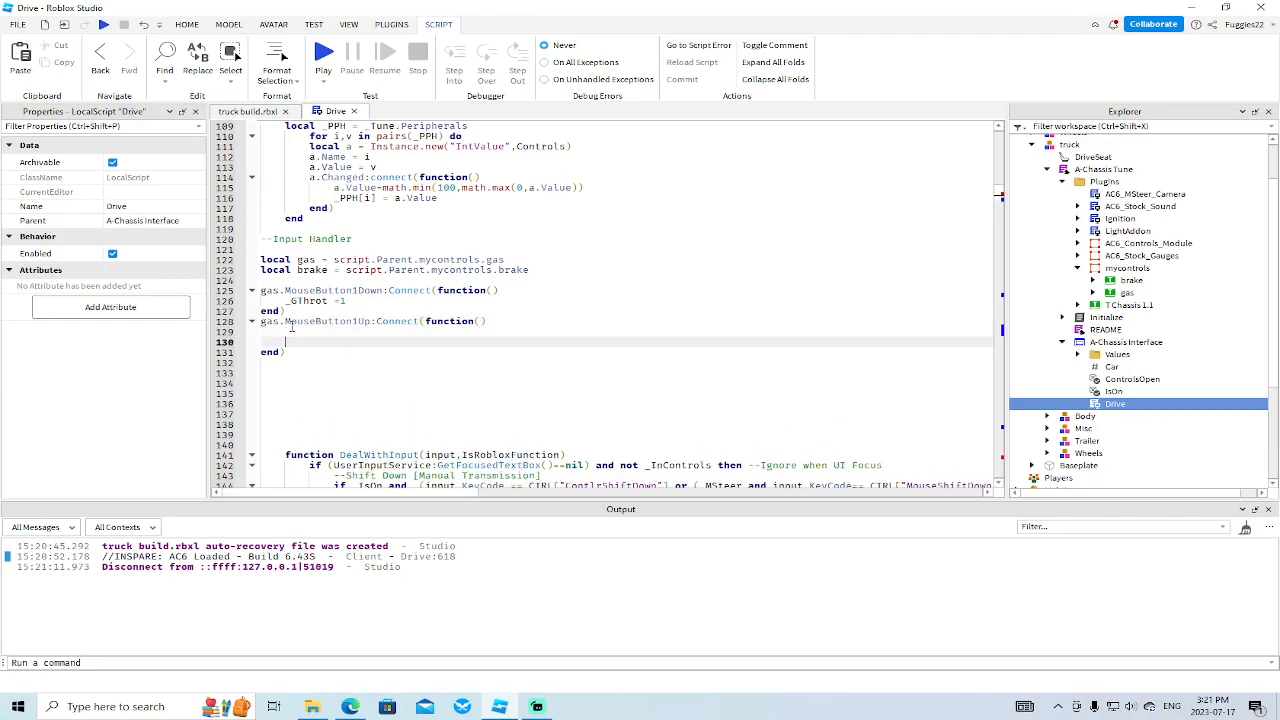
Set _GThrot = 0 inside the MouseButton1Up function and remove its spare blank line.
key(Up)
text(_GThrot)
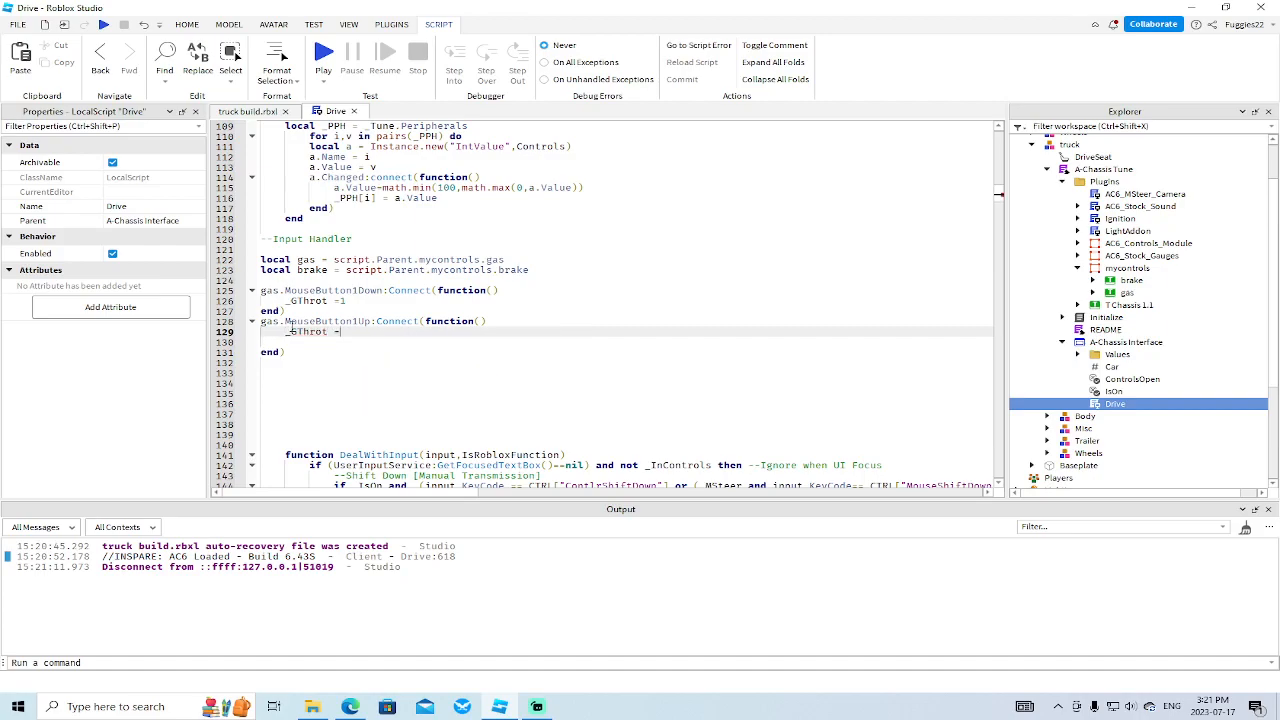
key(Down)
key(BackSpace)
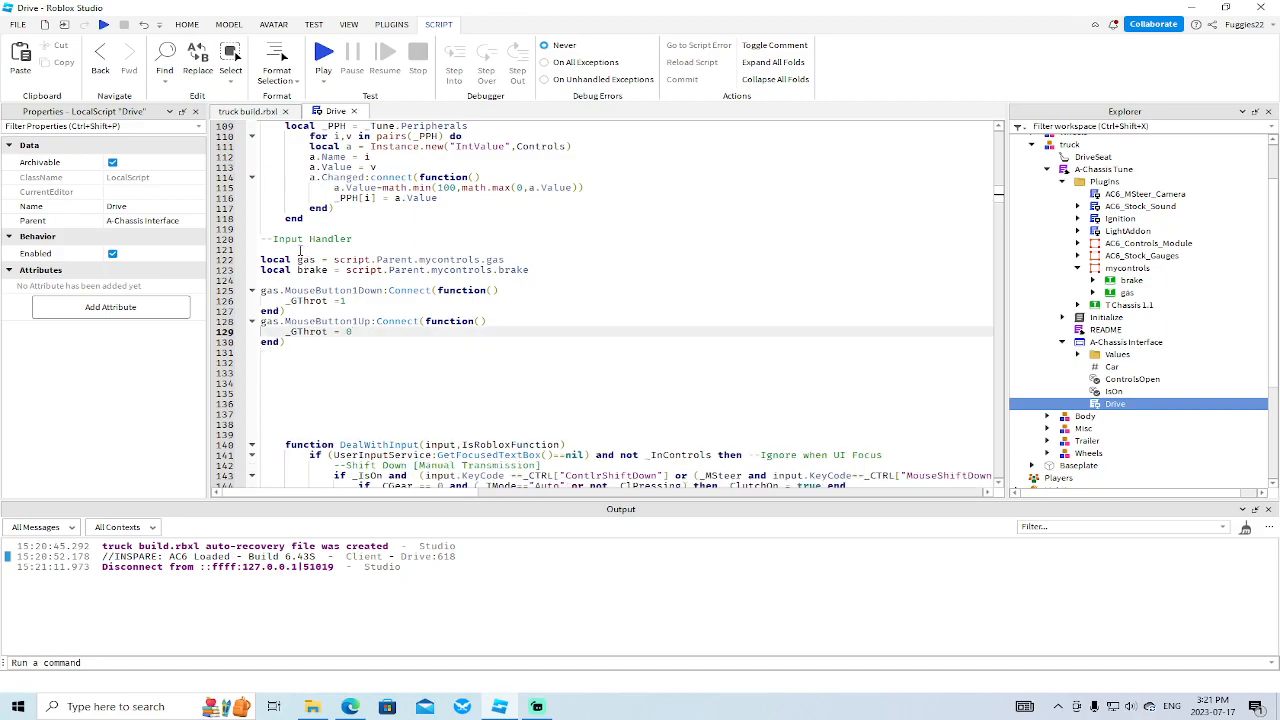
Playtest the truck again, holding and releasing the gas button several times while watching its speed, and stop the test.
click(103, 24)
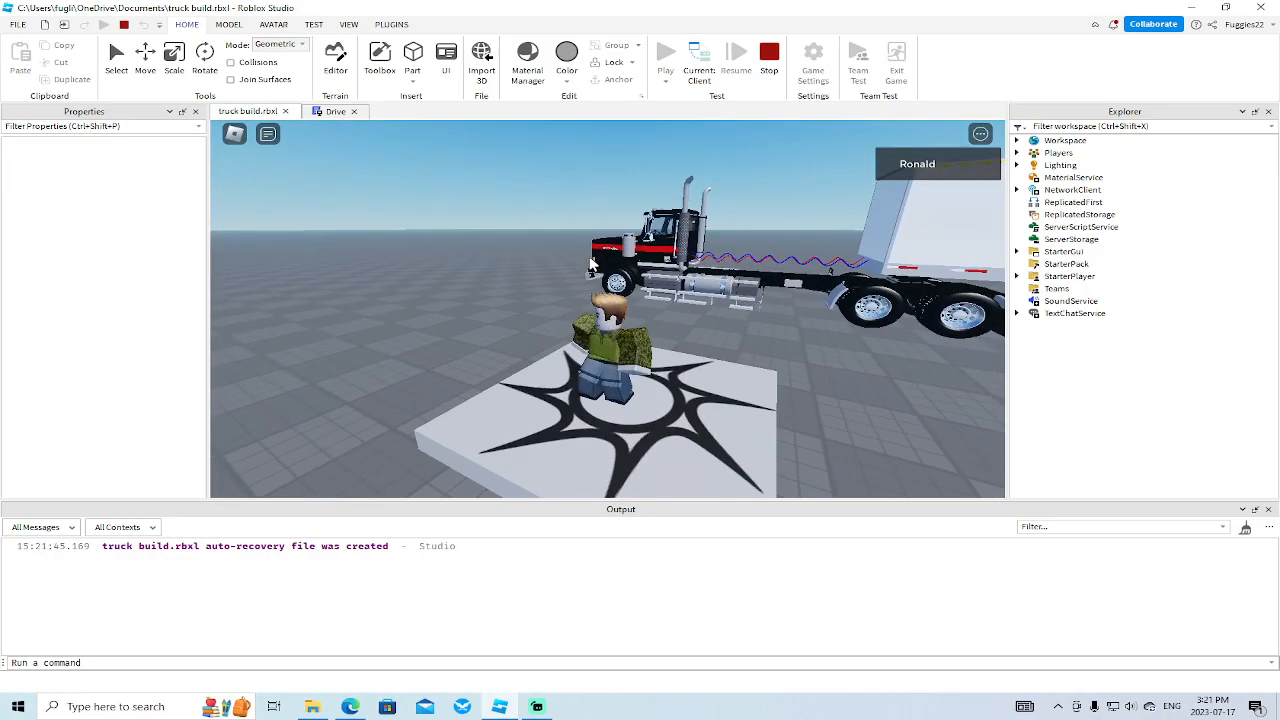
key(w)
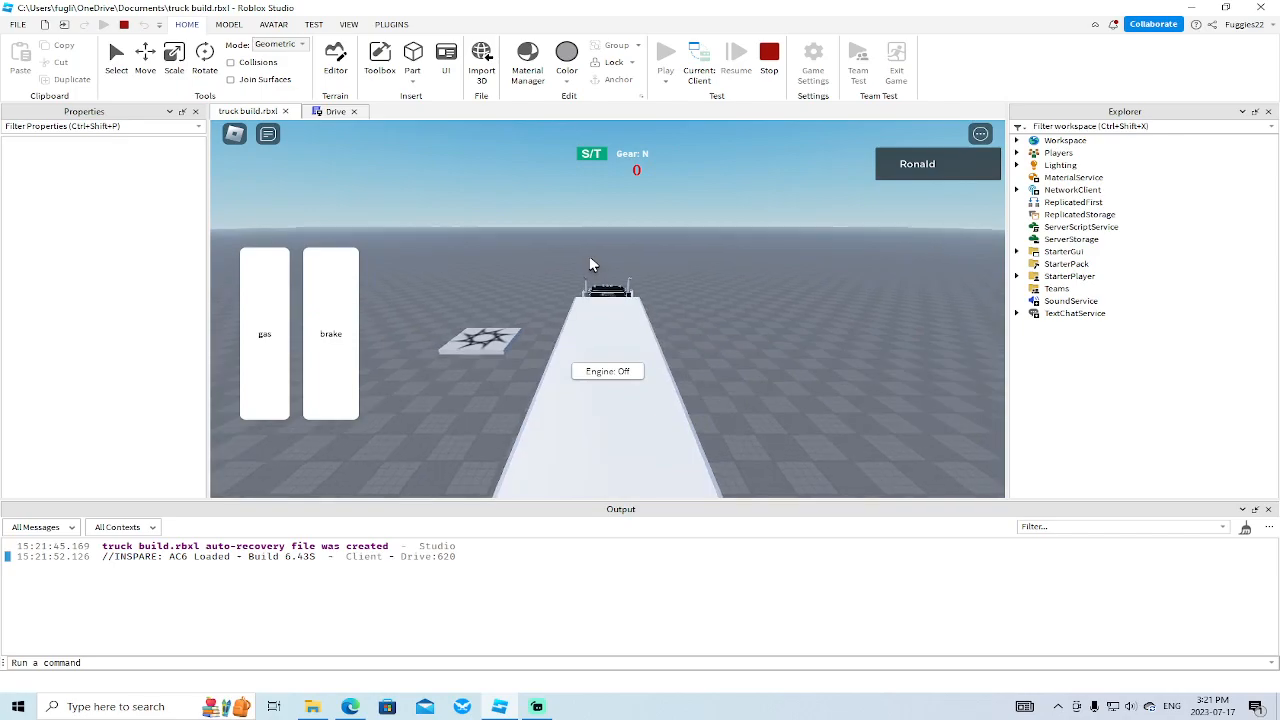
right_drag(595, 262, 602, 256)
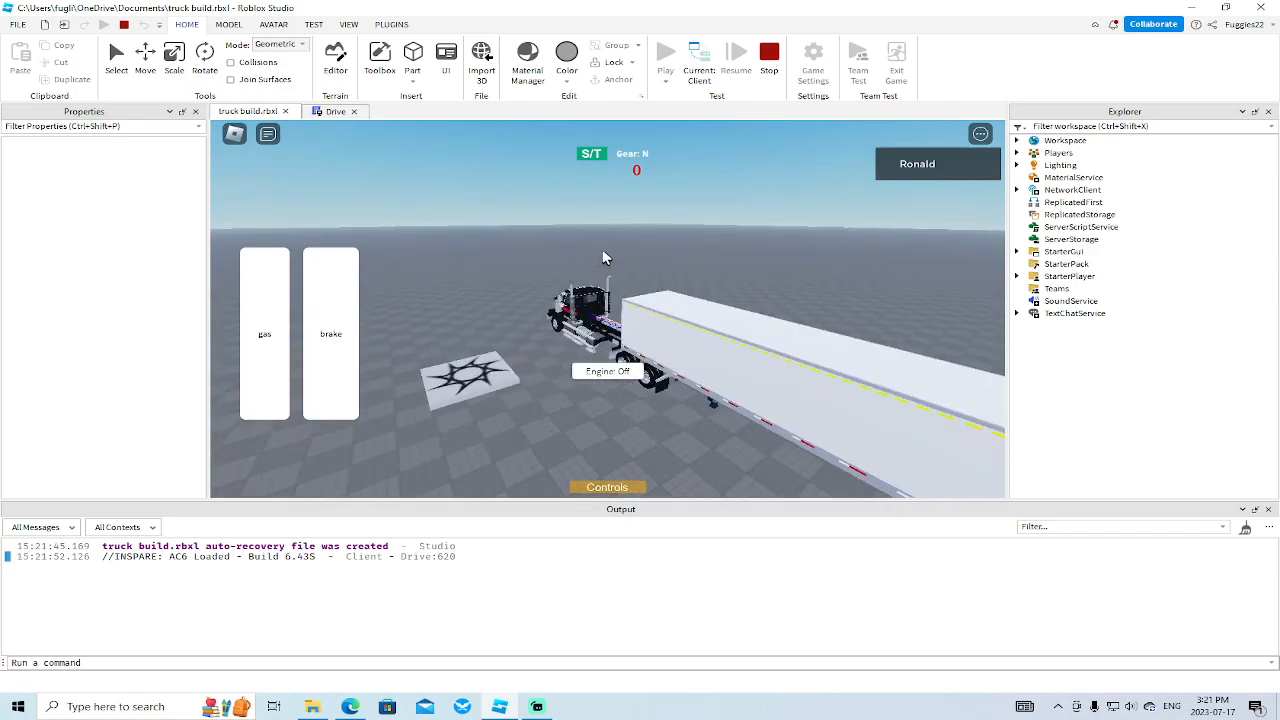
click(264, 349)
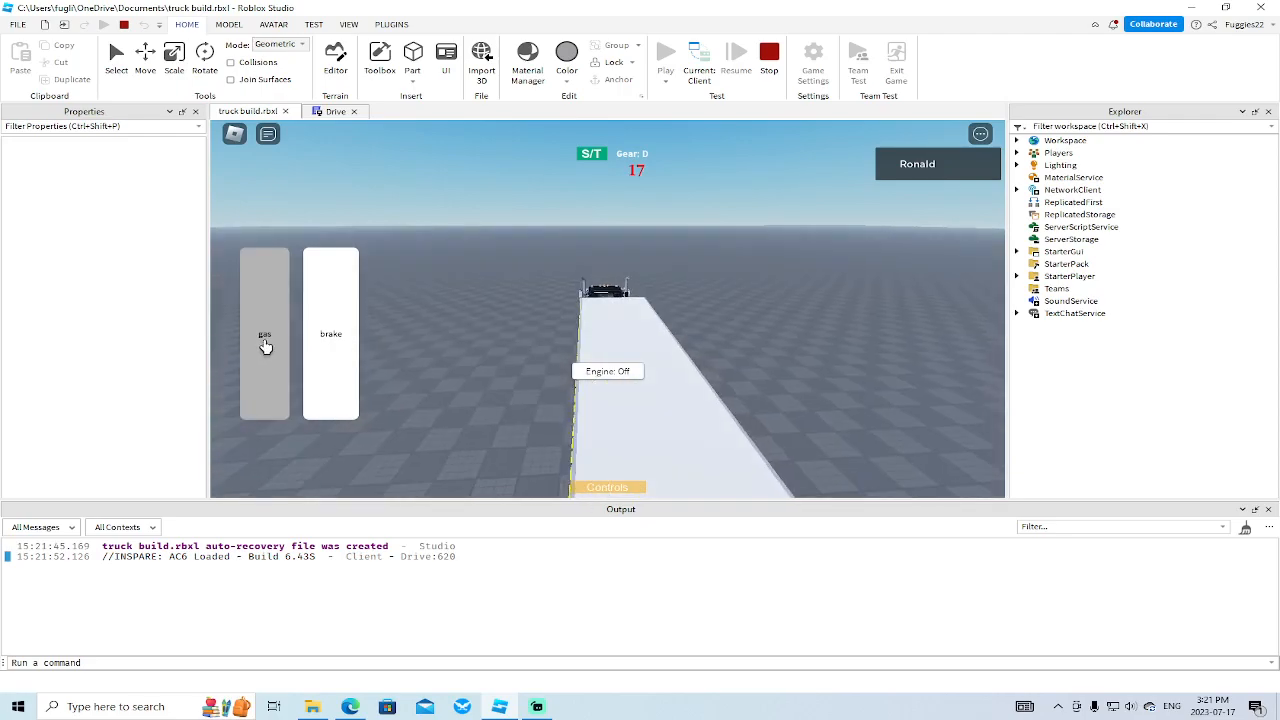
right_drag(674, 293, 723, 291)
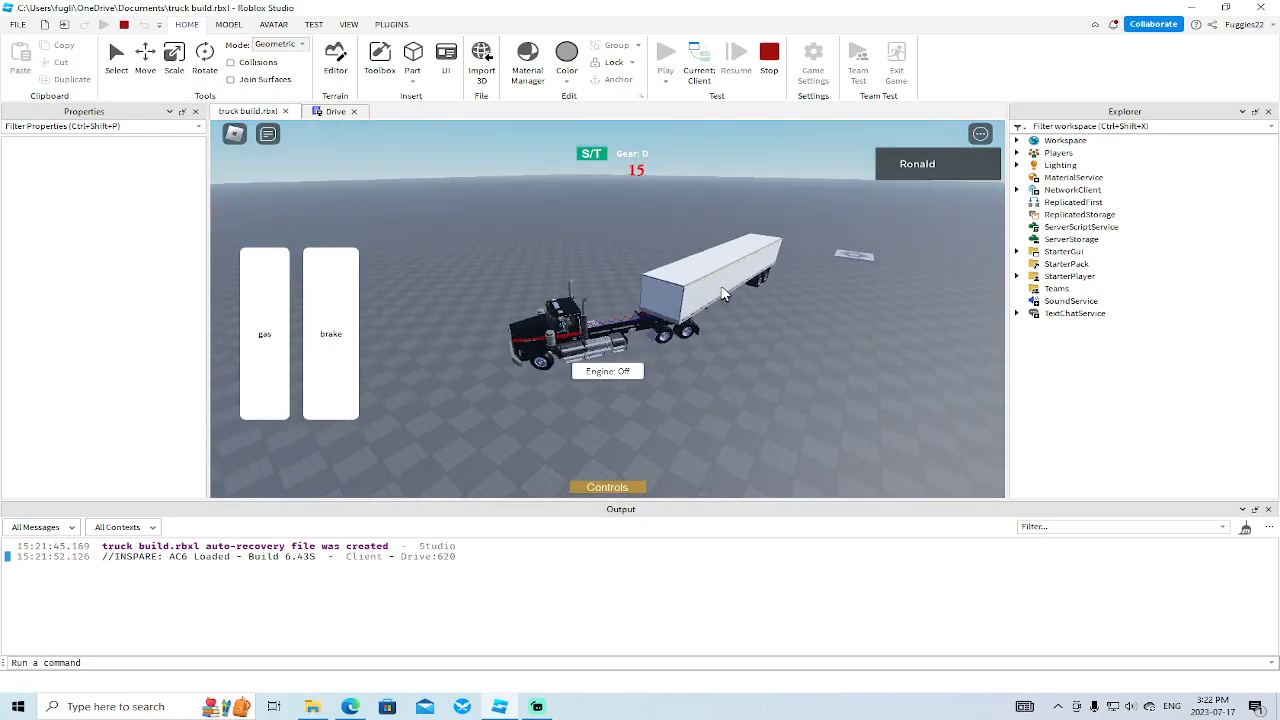
click(260, 333)
click(260, 333)
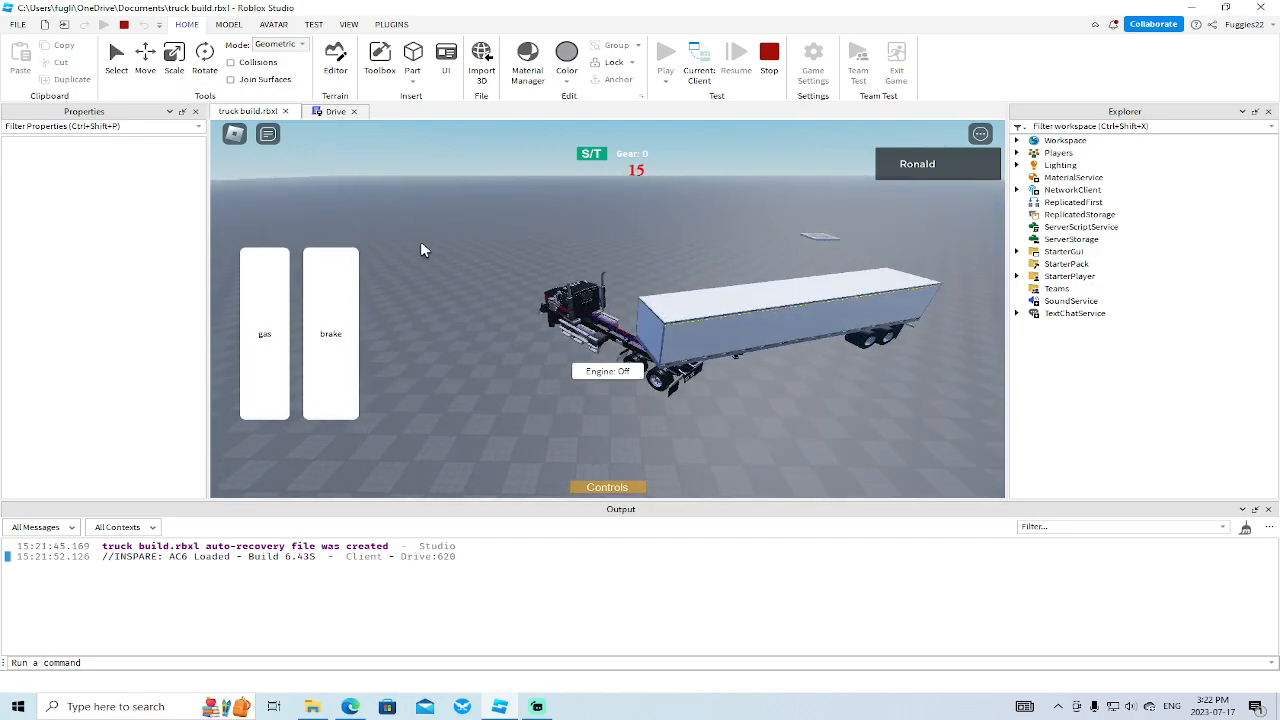
click(266, 333)
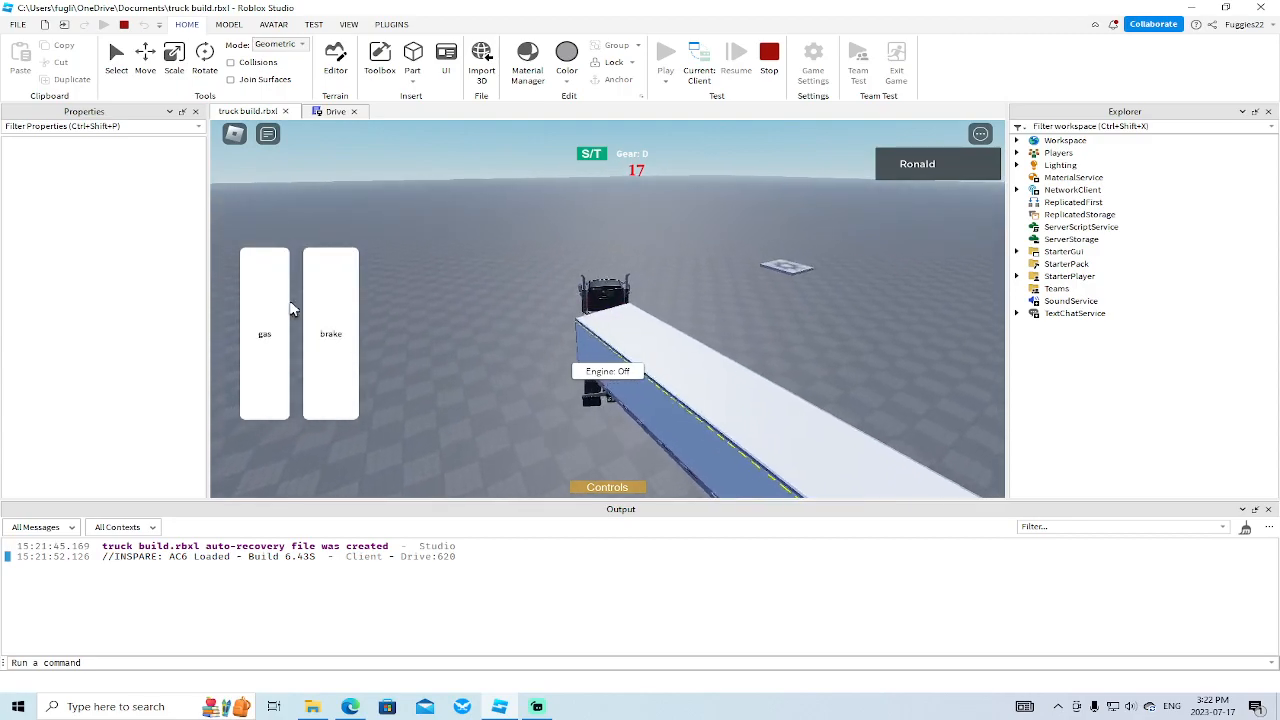
click(769, 57)
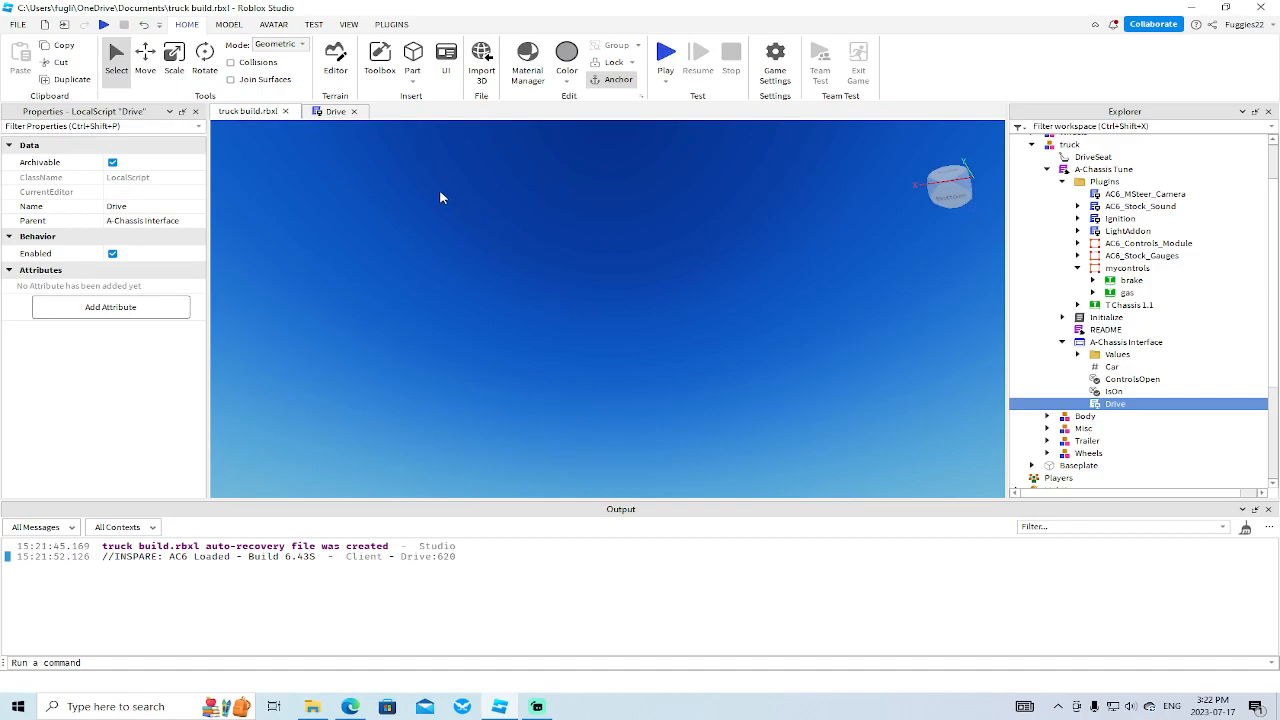
In the Drive script, connect a function to brake.MouseButton1Down below the gas handlers, leaving a blank line between them.
click(335, 111)
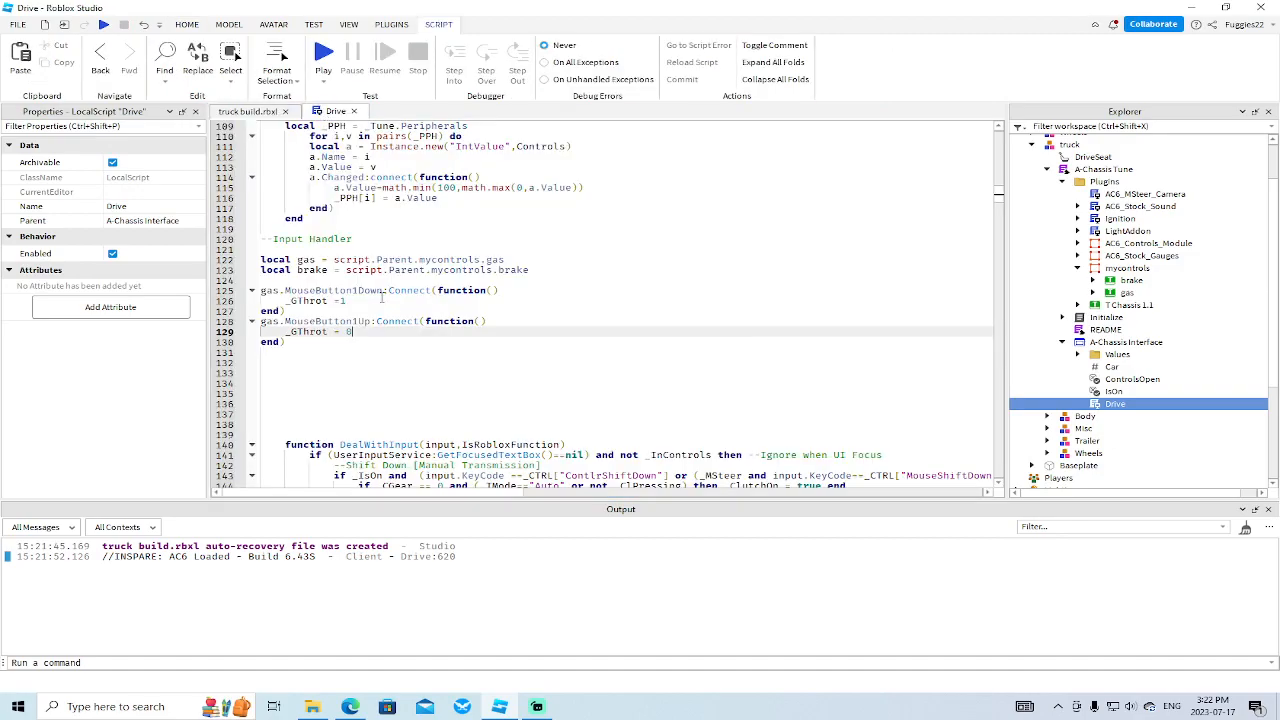
click(297, 347)
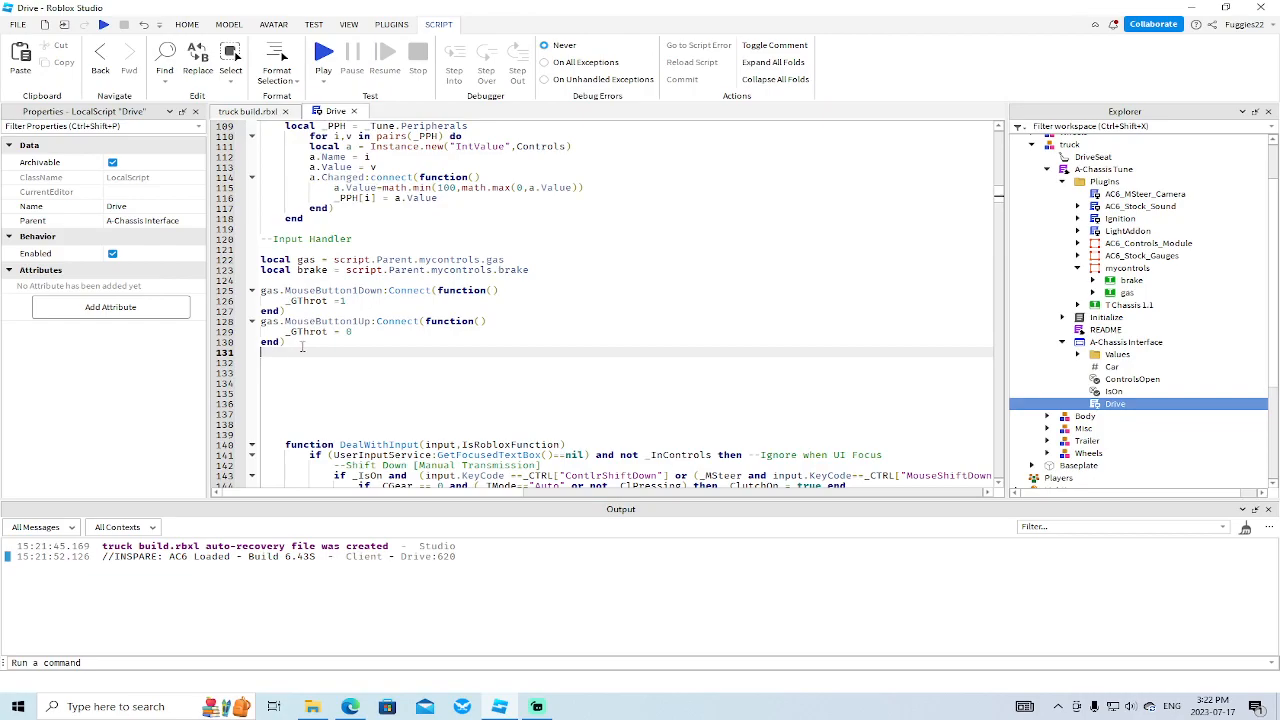
key(Return)
text(brake.Mouse)
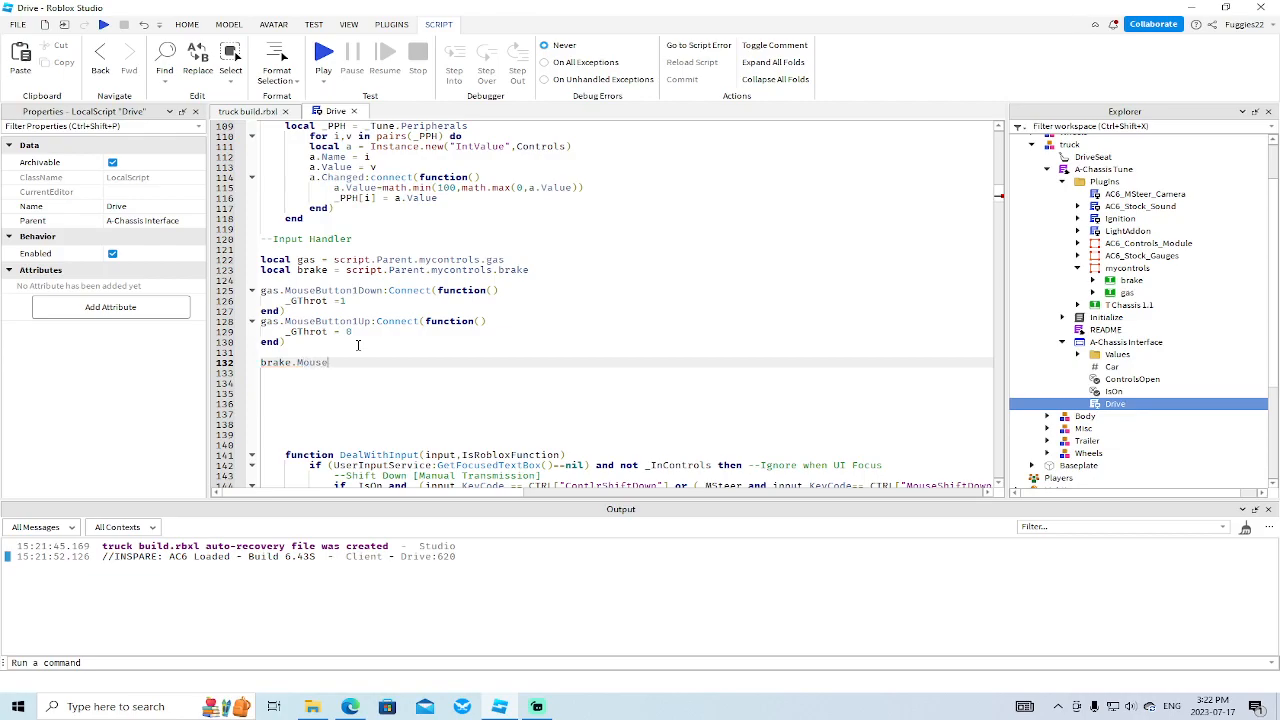
text(Button1Down:Connect(function)()
key(Return)
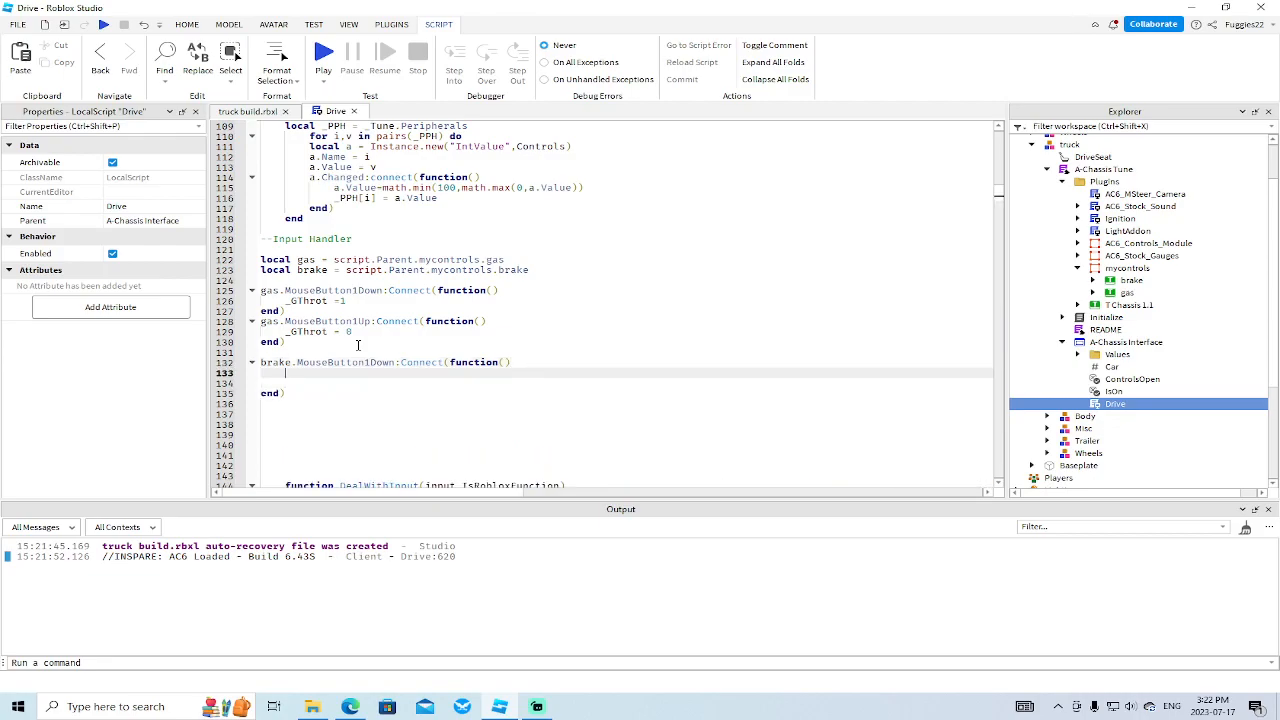
Set _GBrake = 1 inside the brake's MouseButton1Down function and remove its spare blank line.
scroll(358, 345, up, 20)
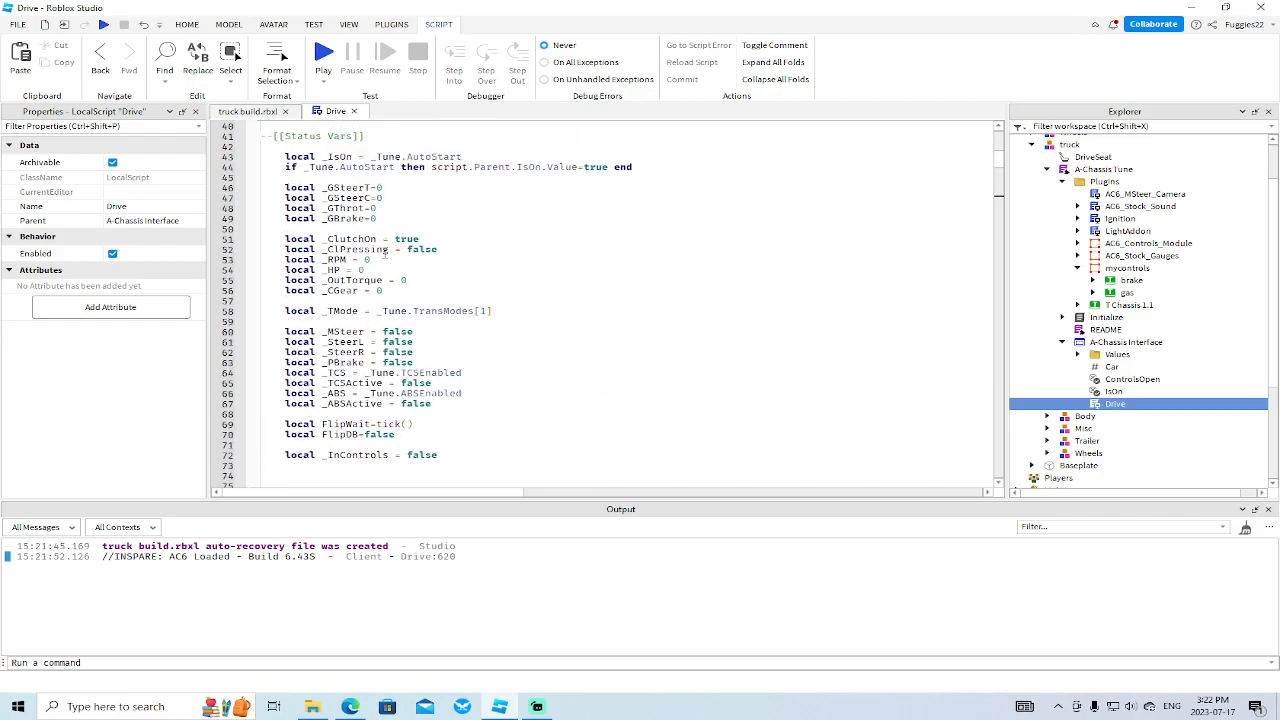
scroll(385, 254, down, 20)
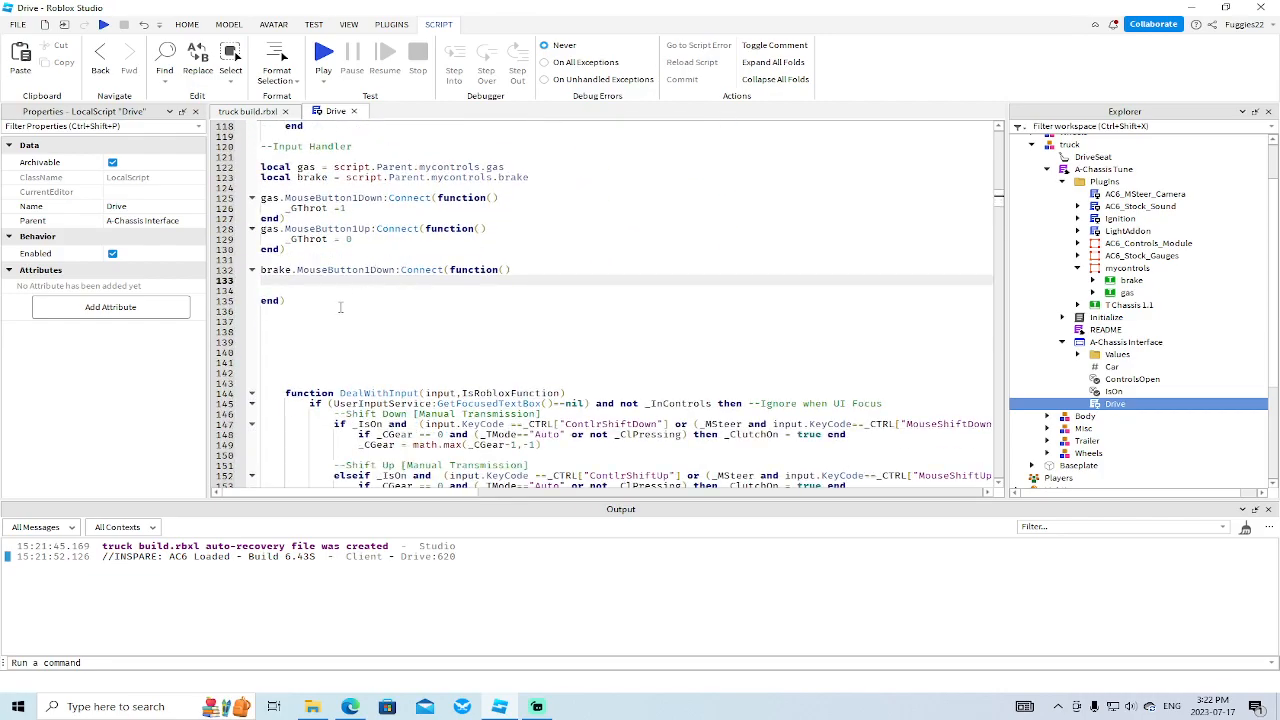
text(_)
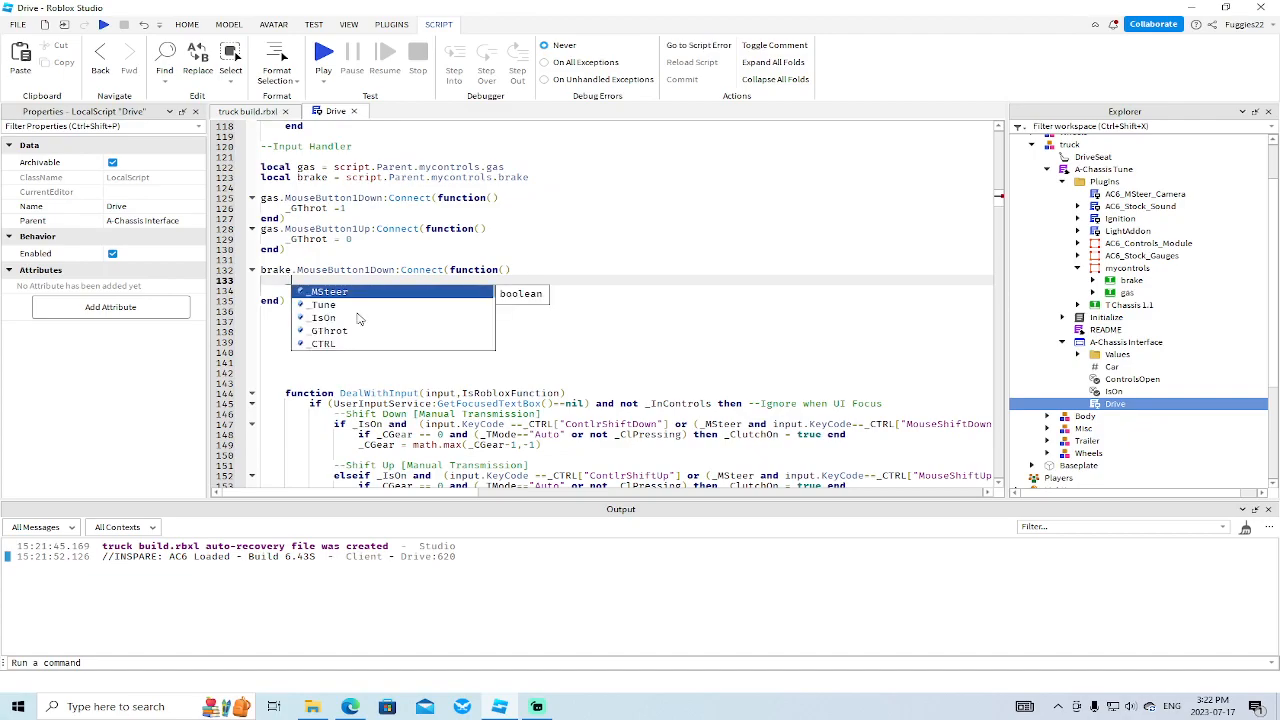
scroll(340, 300, down, 3)
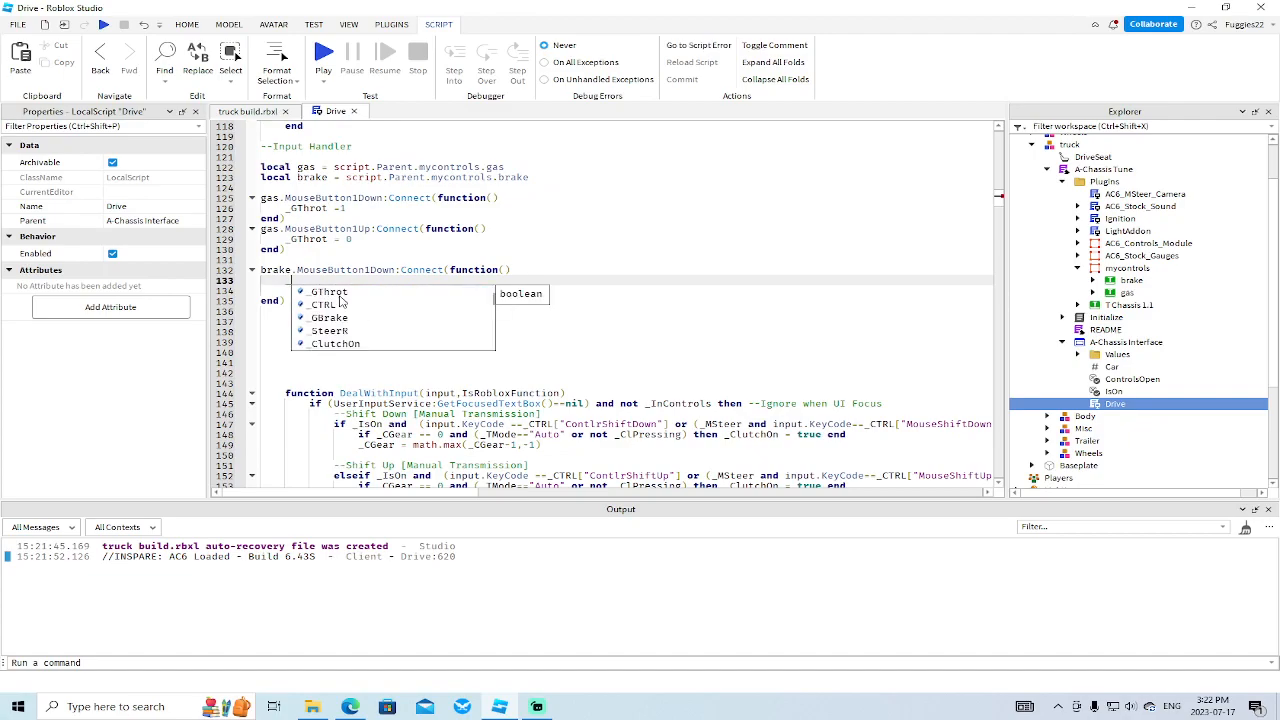
scroll(352, 335, down, 2)
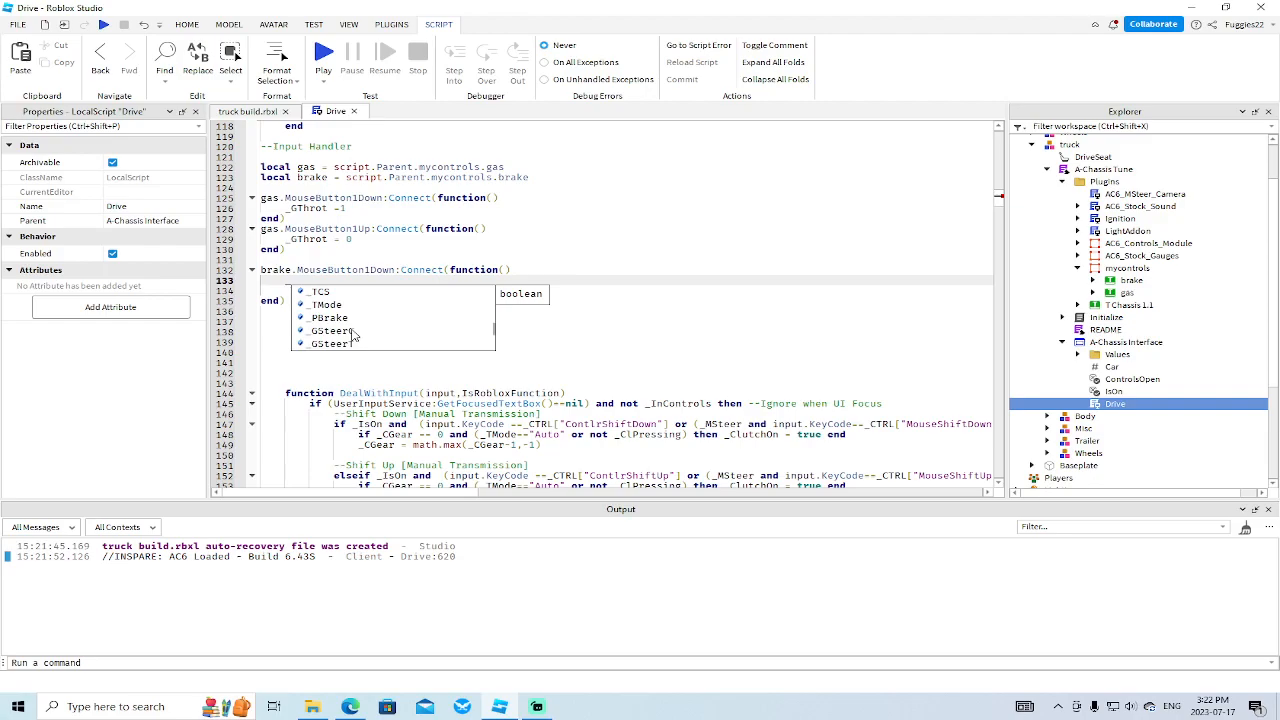
scroll(340, 335, up, 5)
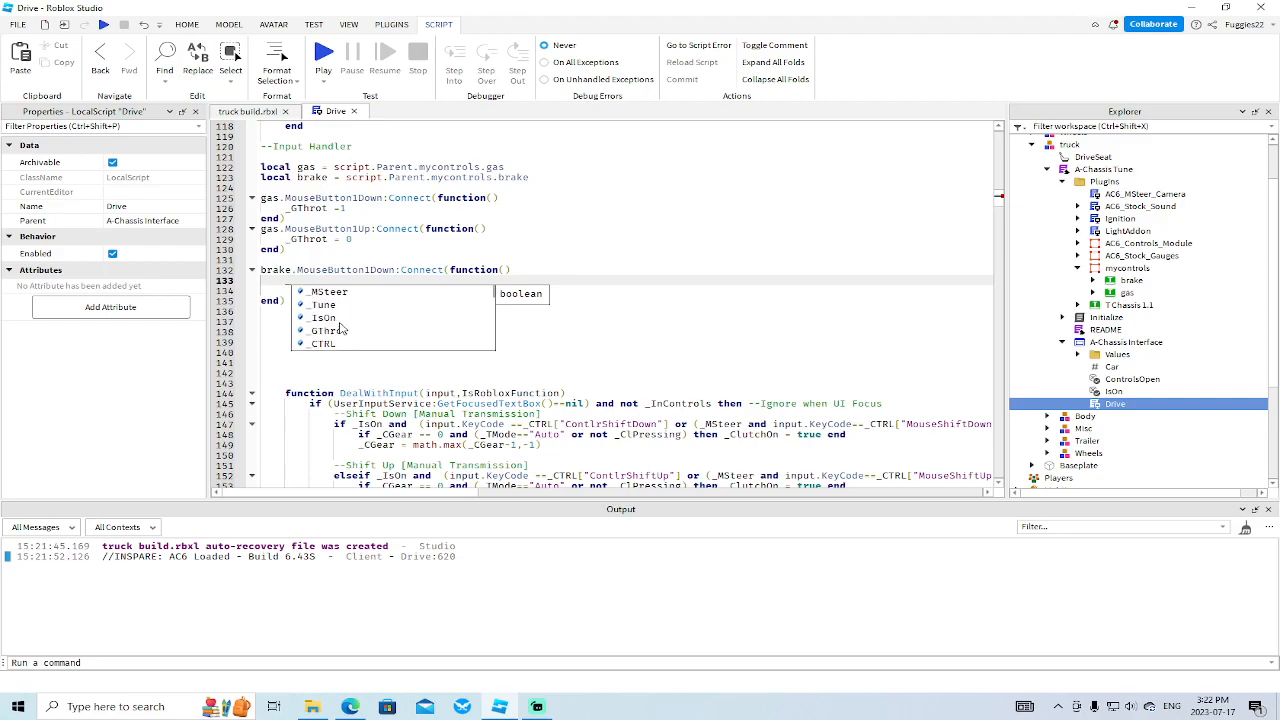
scroll(343, 325, down, 1)
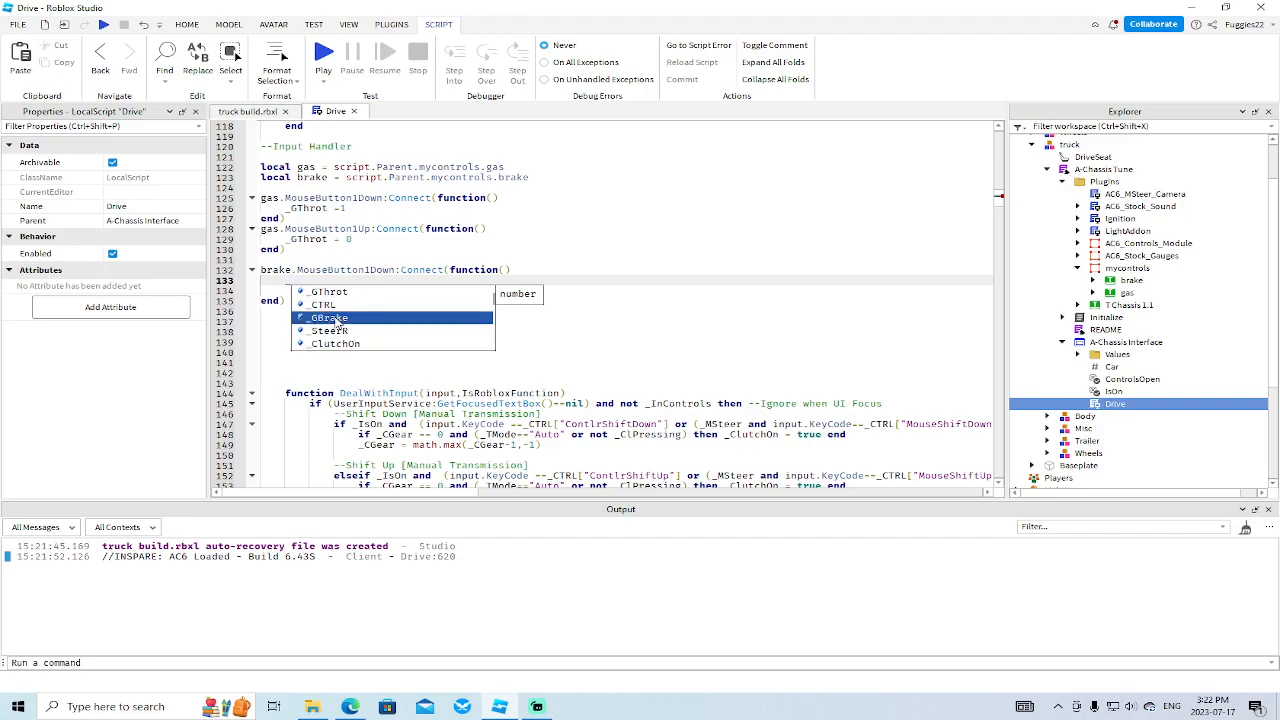
click(338, 318)
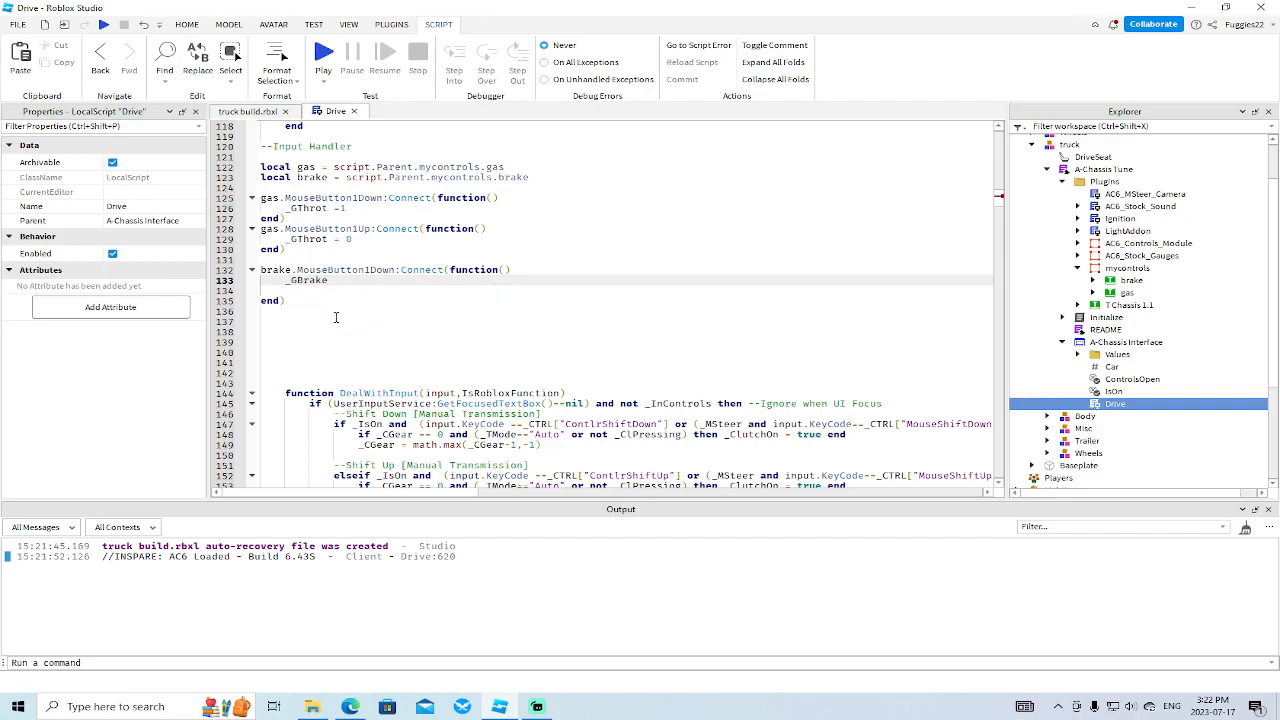
key(Down)
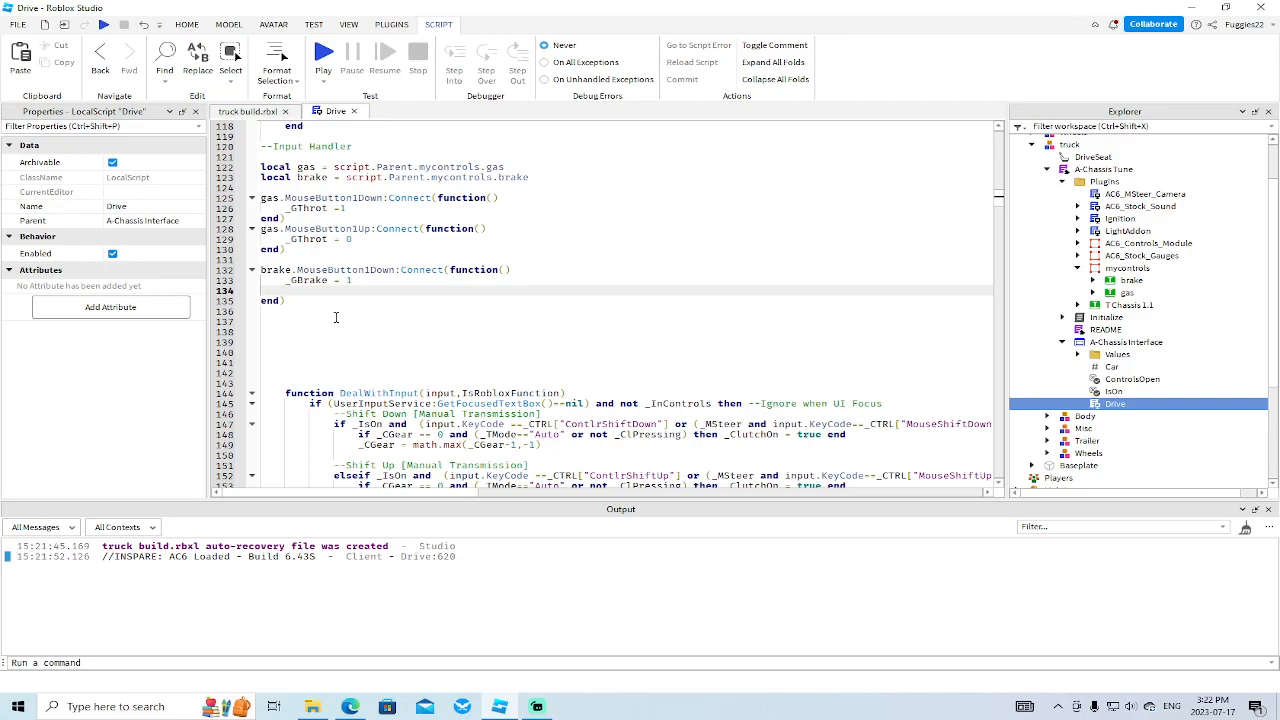
key(BackSpace)
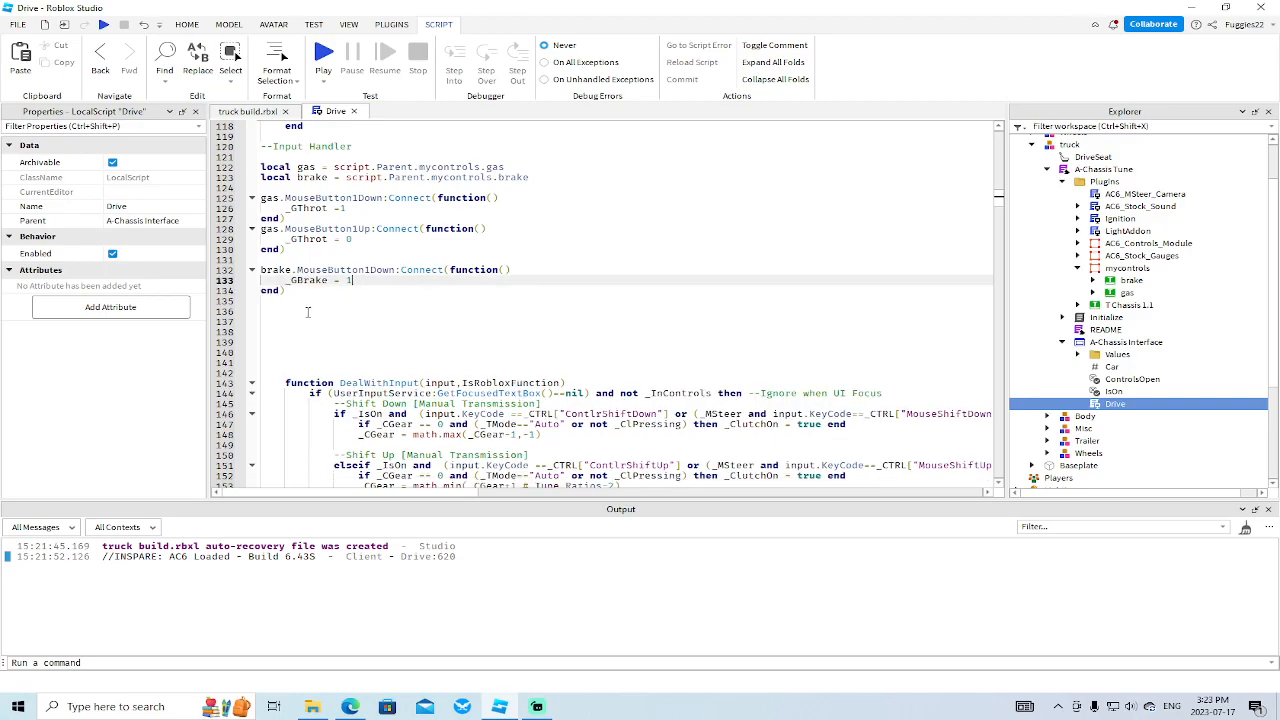
Duplicate the whole brake.MouseButton1Down handler directly below the original.
drag(291, 292, 263, 270)
key(ctrl+c)
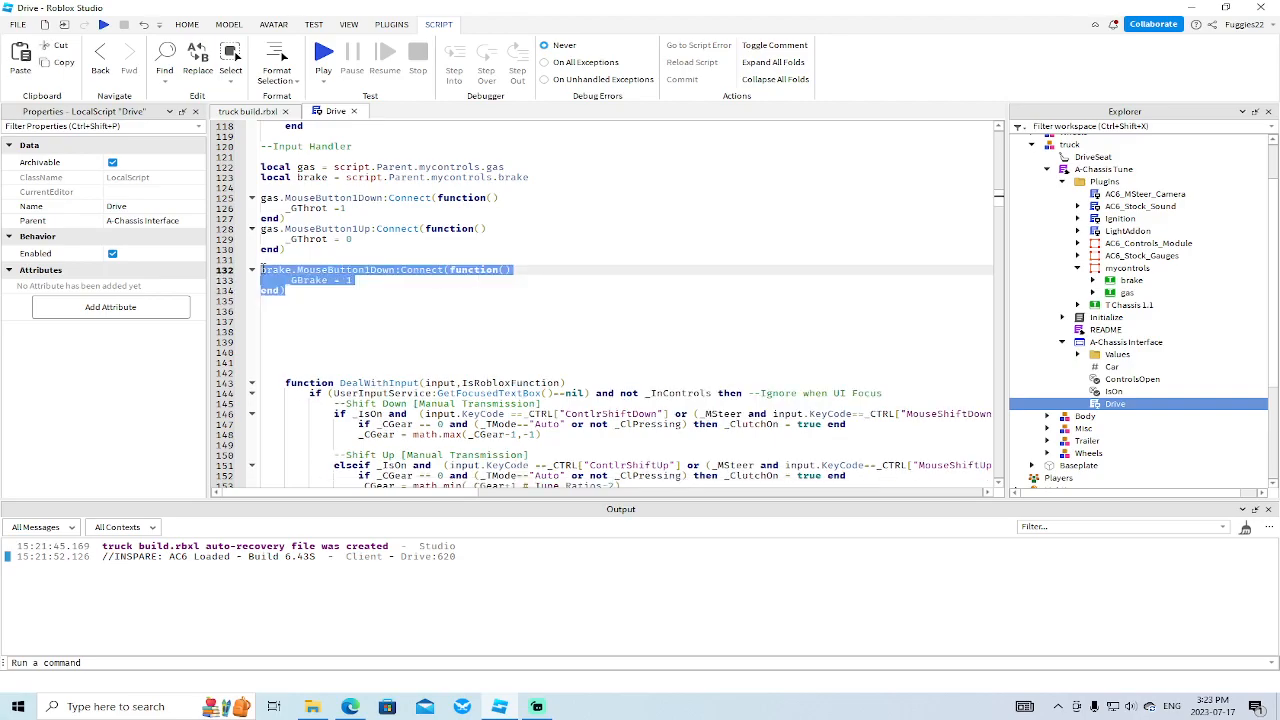
click(313, 293)
key(Return)
key(ctrl+v)
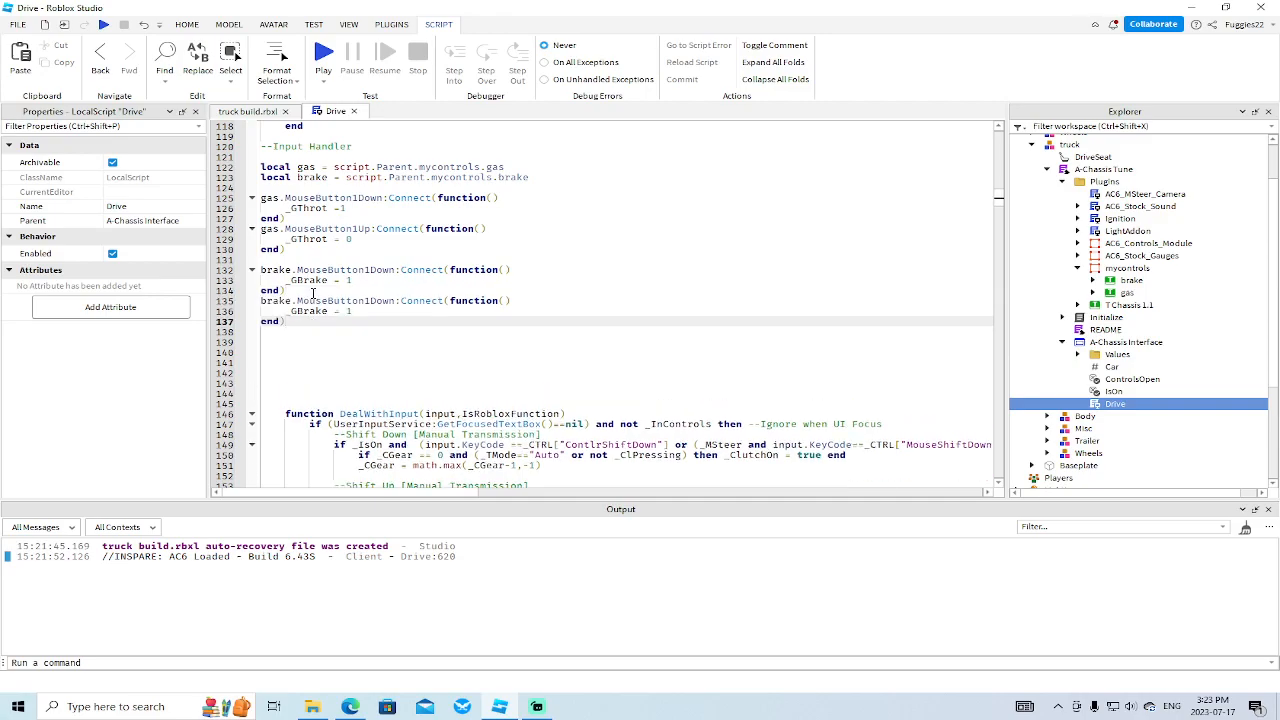
Change the duplicated brake handler's event to MouseButton1Up and set _GBrake = 0 inside it.
click(396, 301)
key(BackSpace)
key(BackSpace)
key(BackSpace)
key(BackSpace)
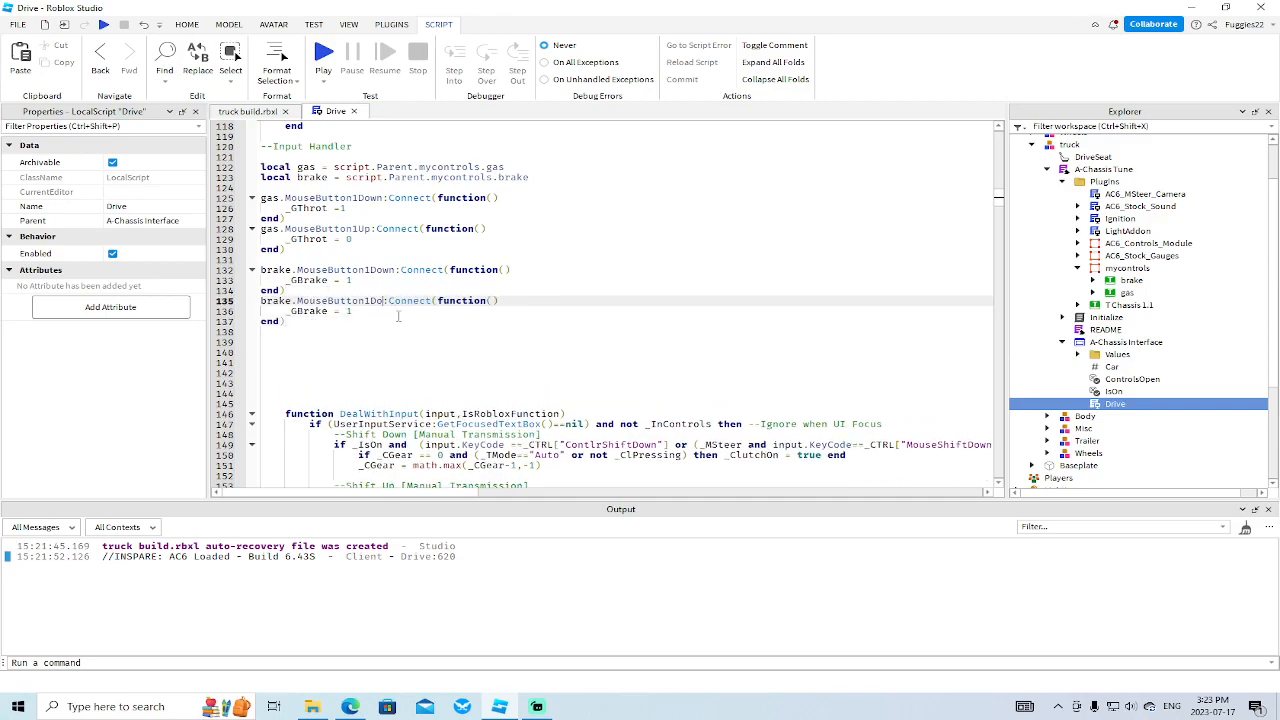
text(Up)
click(358, 311)
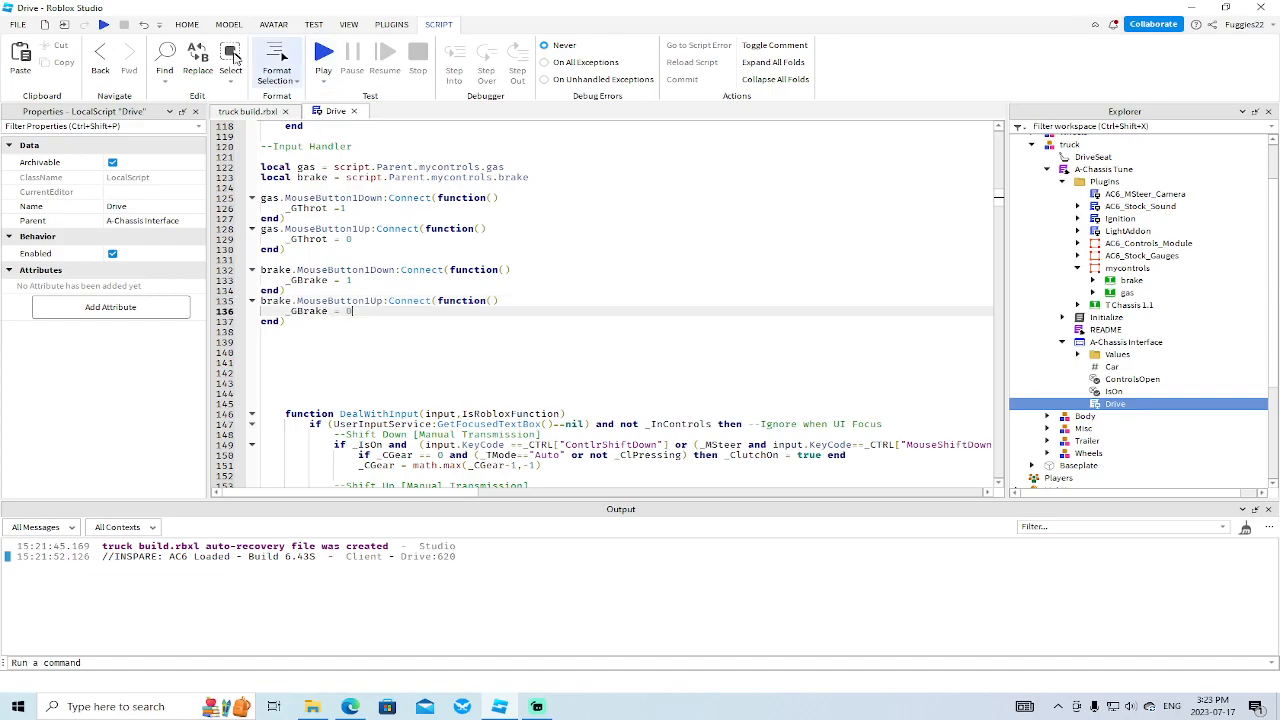
Playtest the truck from the driver seat, alternating the on-screen gas and brake buttons while watching its speed, and stop the test.
click(104, 24)
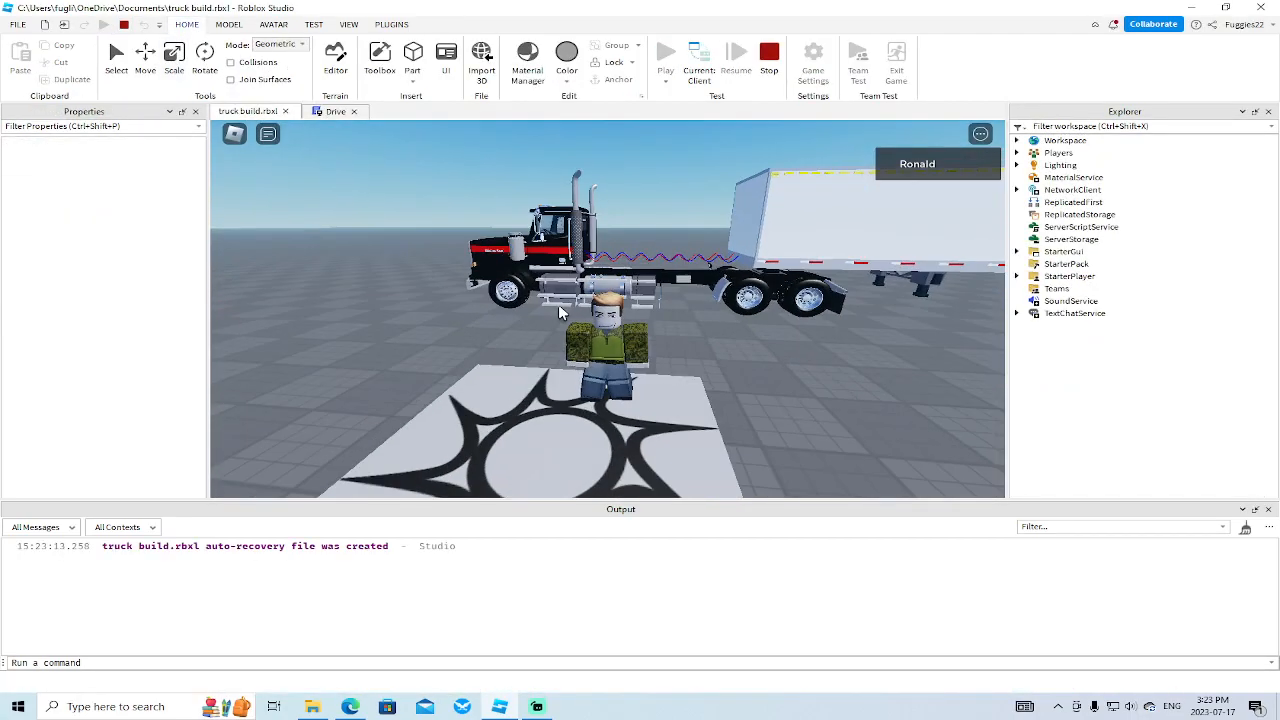
key(w)
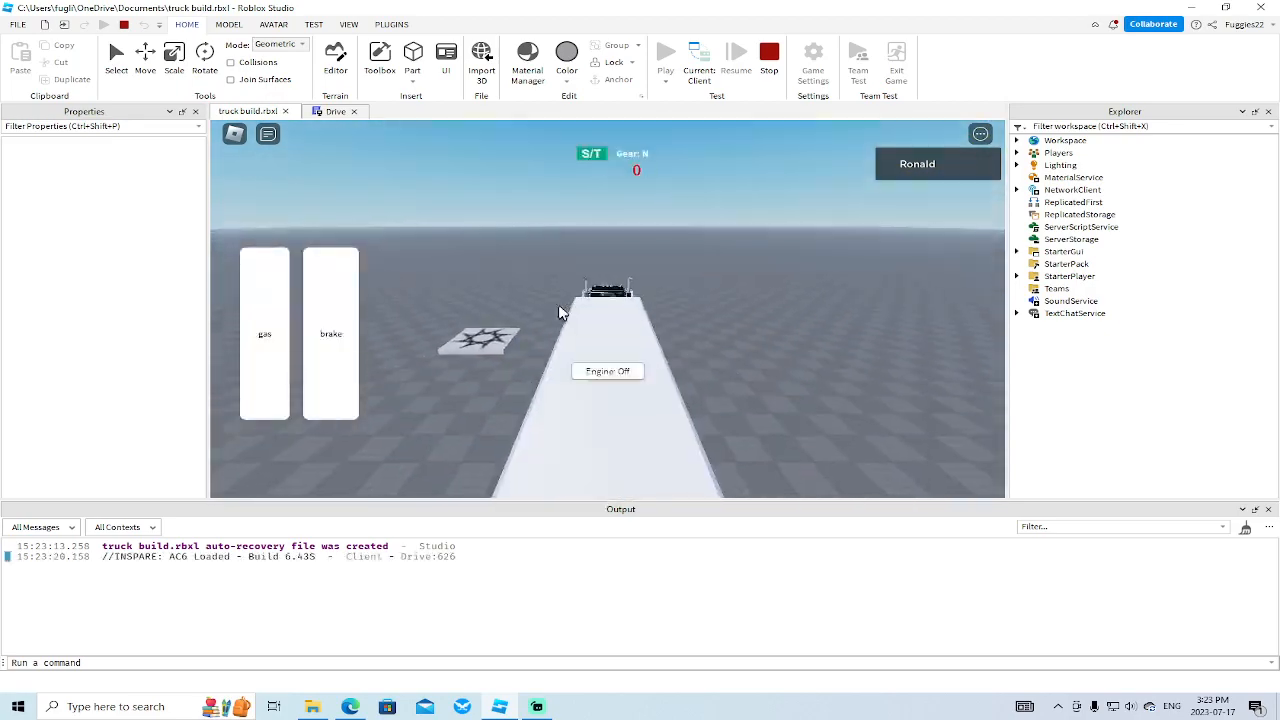
right_drag(510, 311, 509, 311)
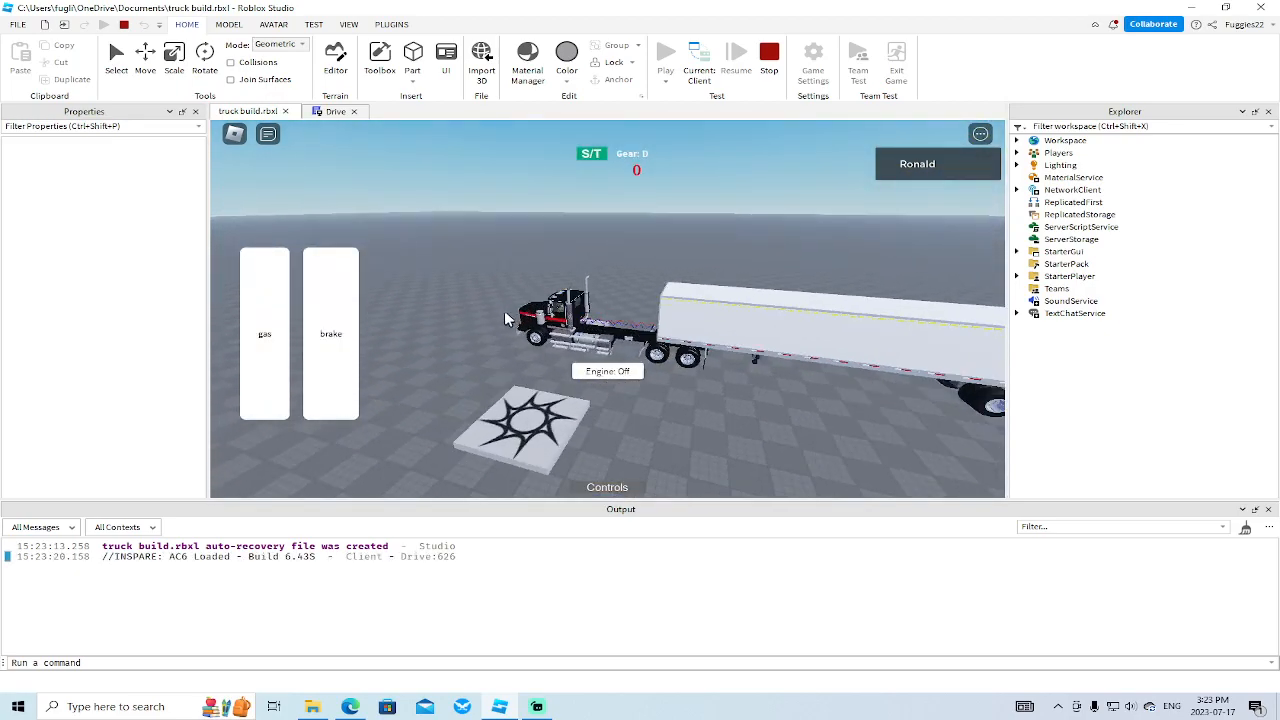
click(280, 340)
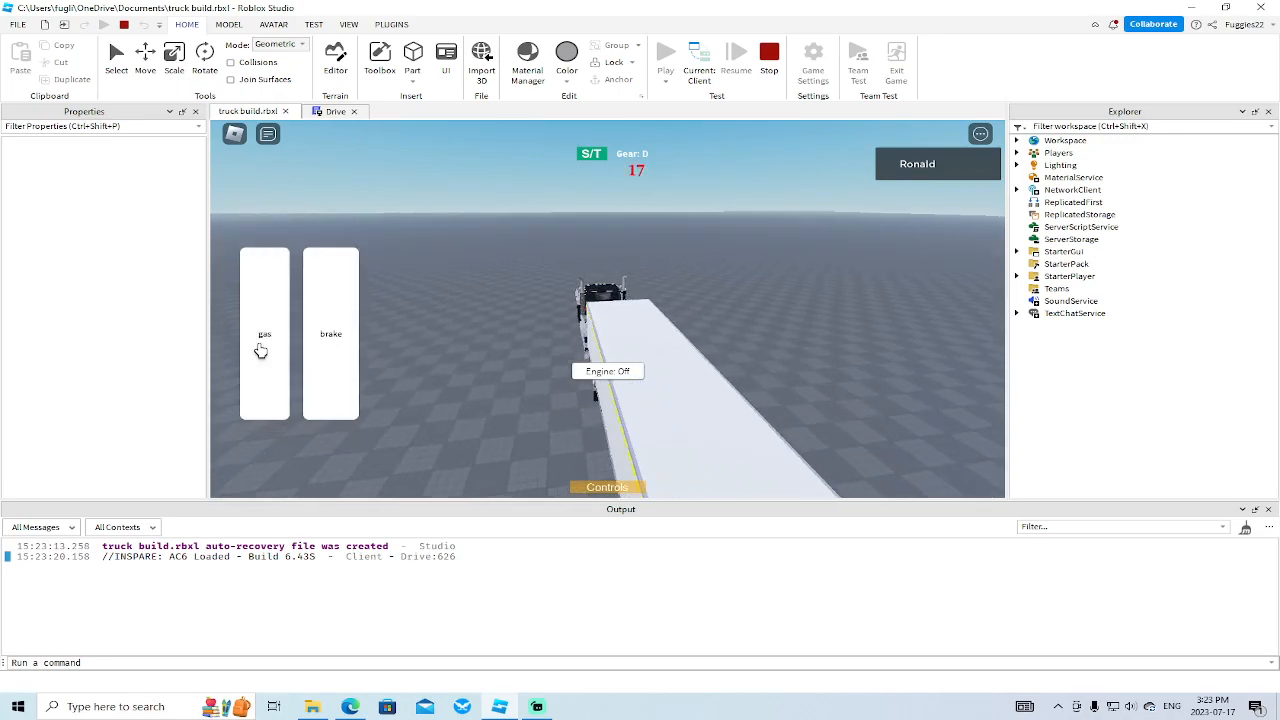
click(328, 332)
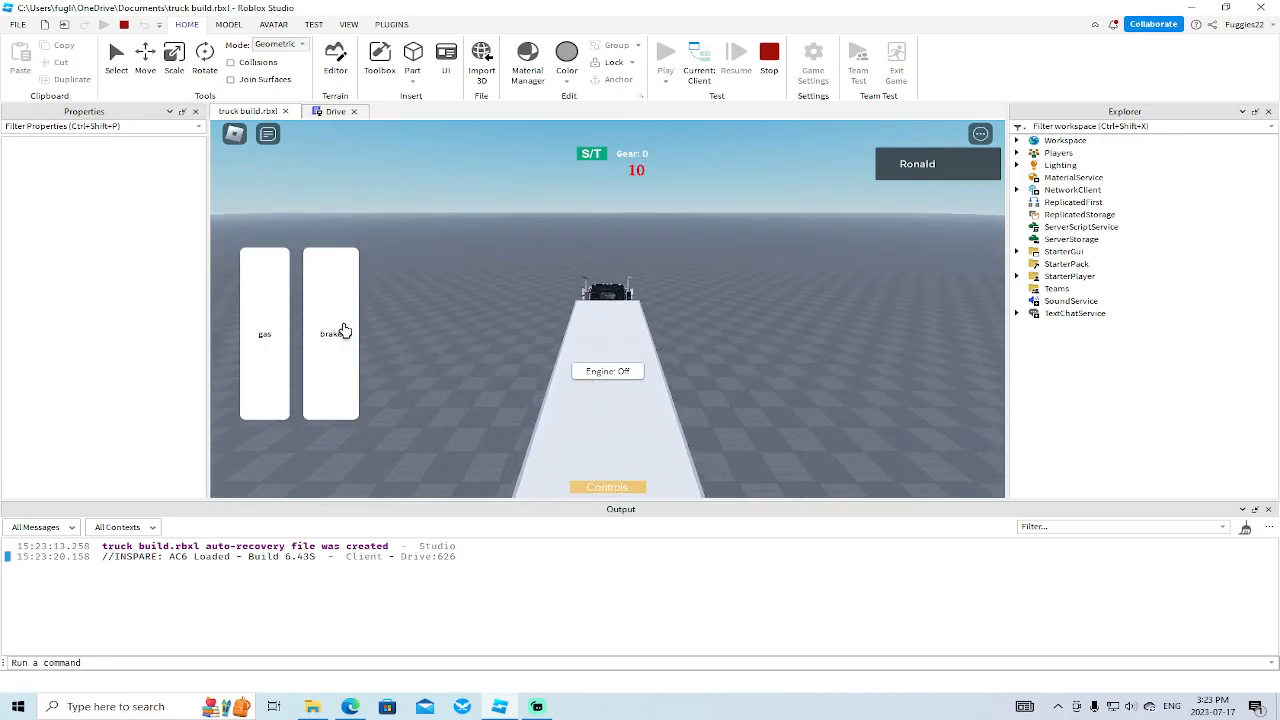
click(313, 326)
click(265, 330)
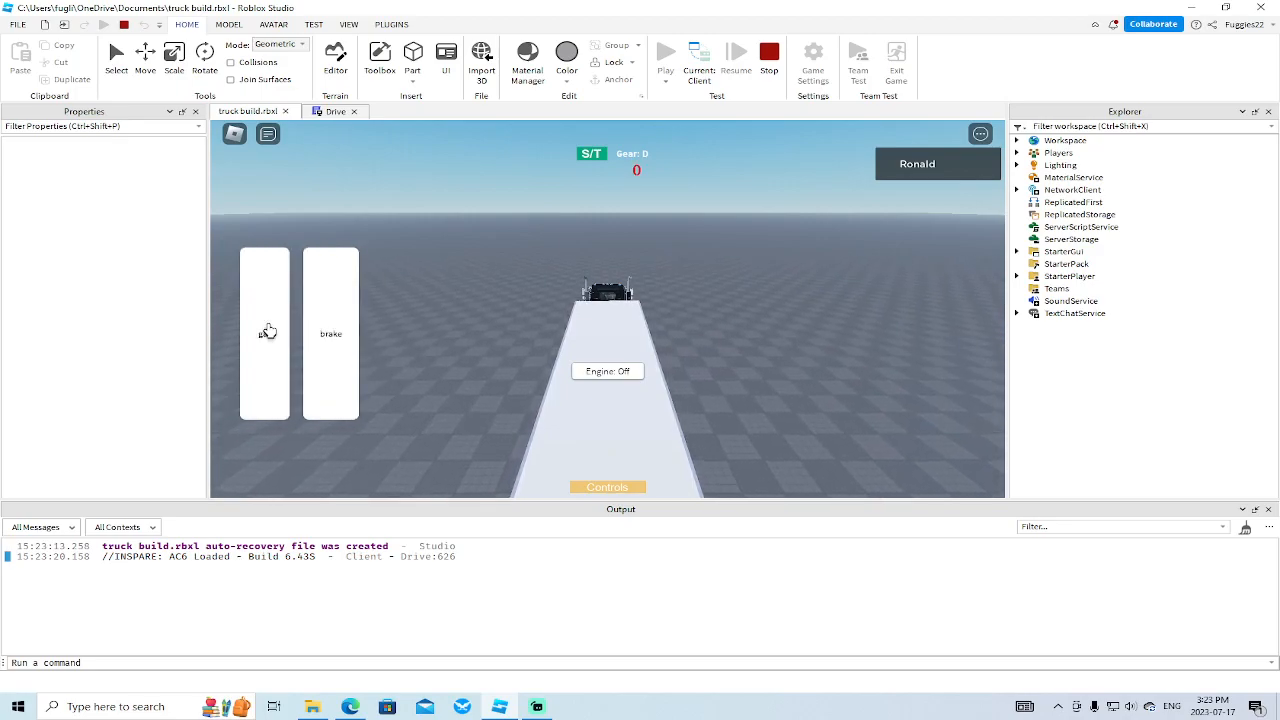
click(326, 332)
click(266, 331)
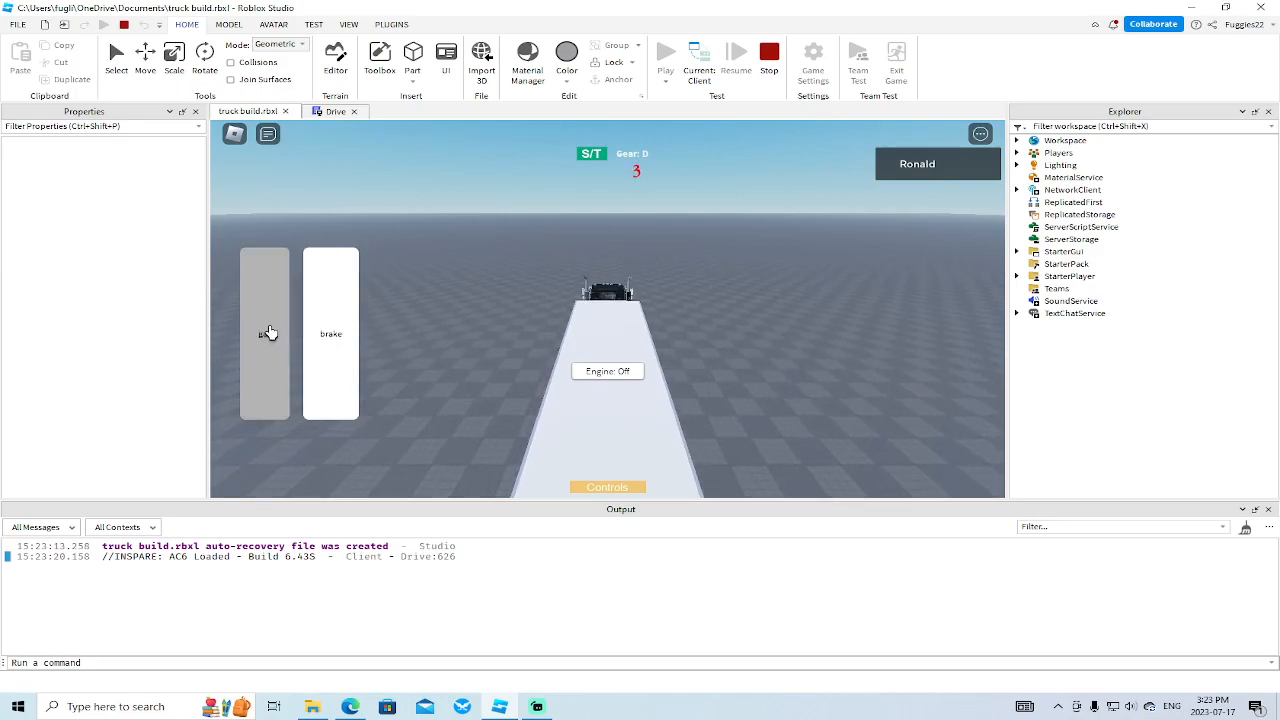
click(266, 331)
click(330, 323)
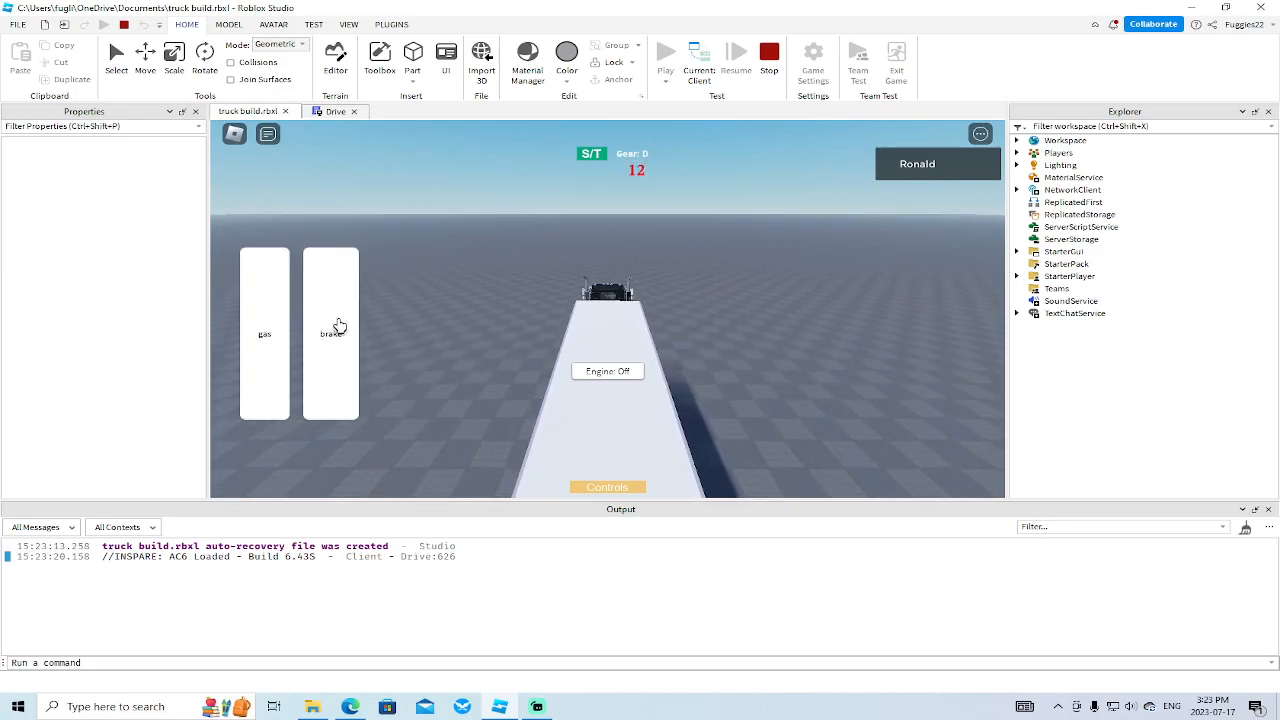
click(332, 323)
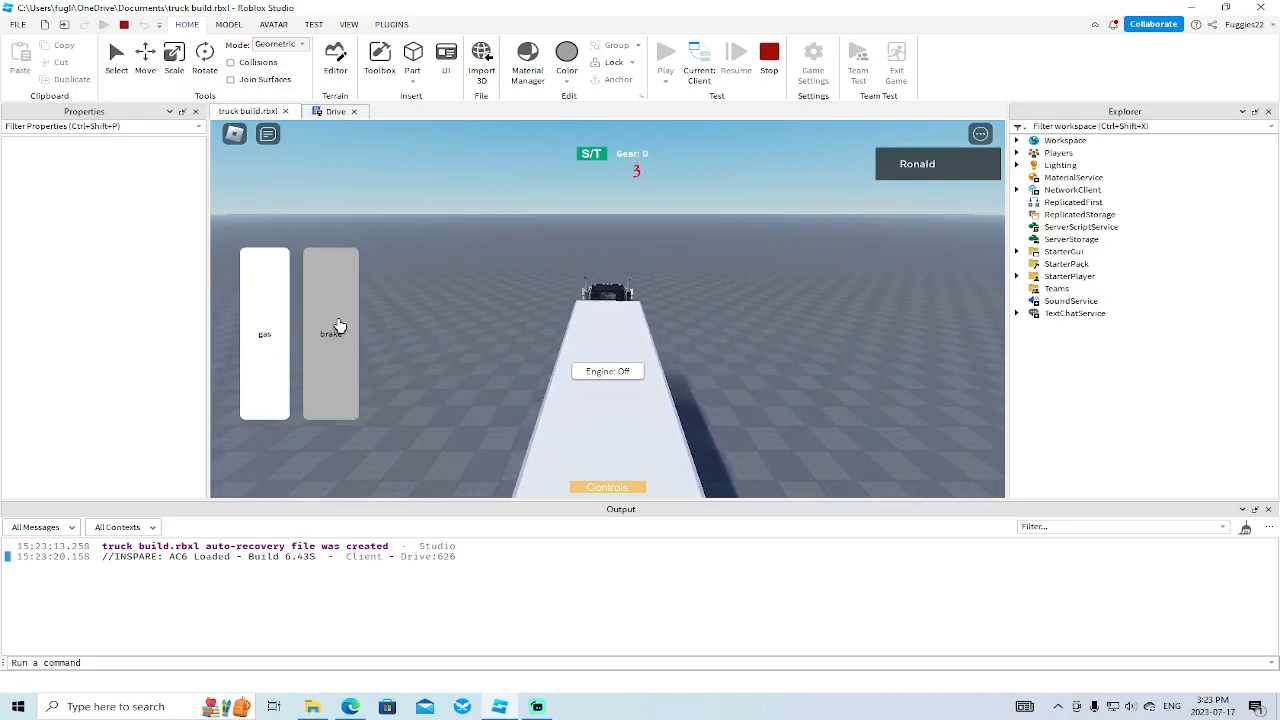
click(769, 60)
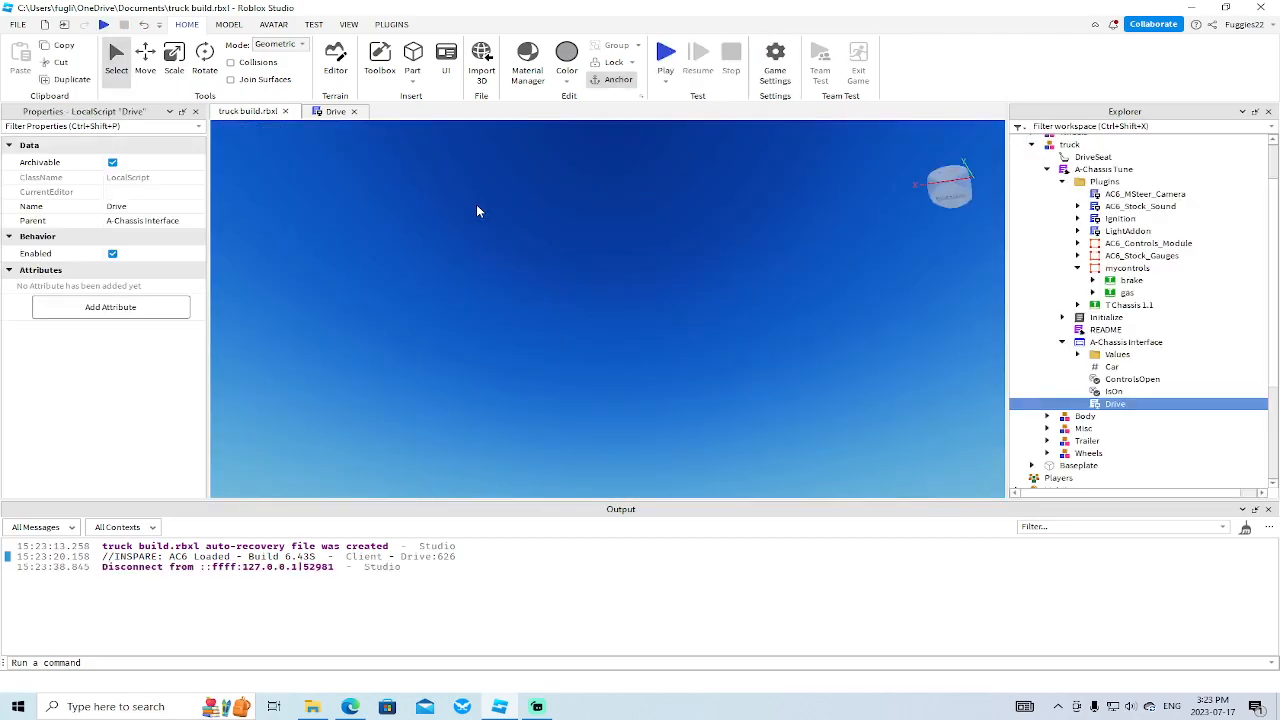
Back in the Drive script, delete the spare blank lines between the brake handlers and the DealWithInput function.
click(336, 112)
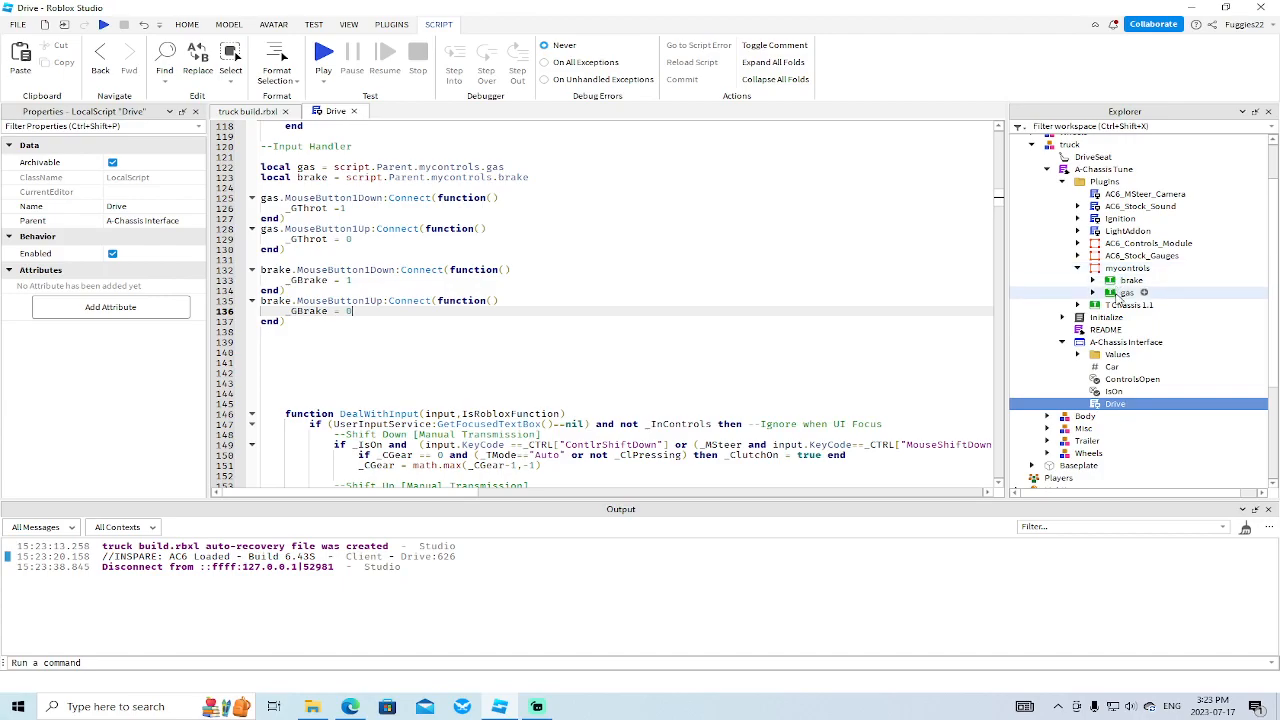
click(278, 396)
key(BackSpace)
key(BackSpace)
key(BackSpace)
key(BackSpace)
key(BackSpace)
key(BackSpace)
key(BackSpace)
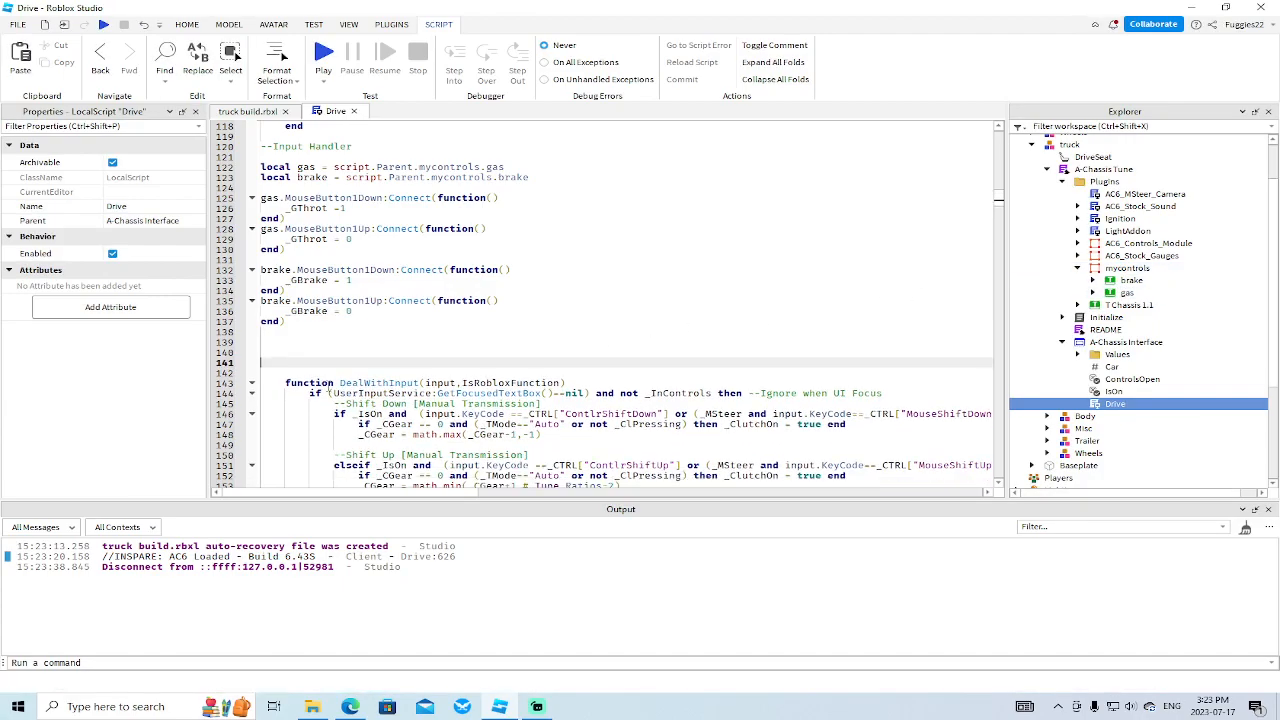
Look through the Drive script's status variables, controls section and input handler, and close the script.
scroll(295, 366, down, 9)
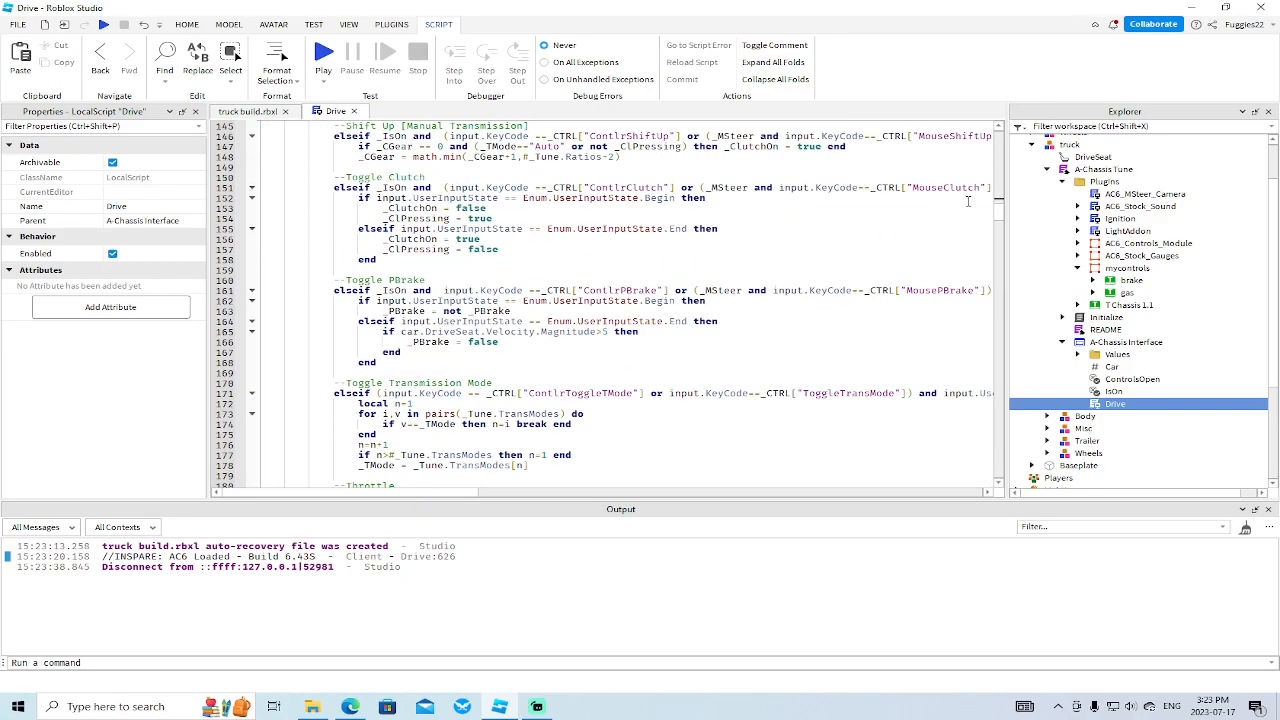
drag(998, 215, 995, 162)
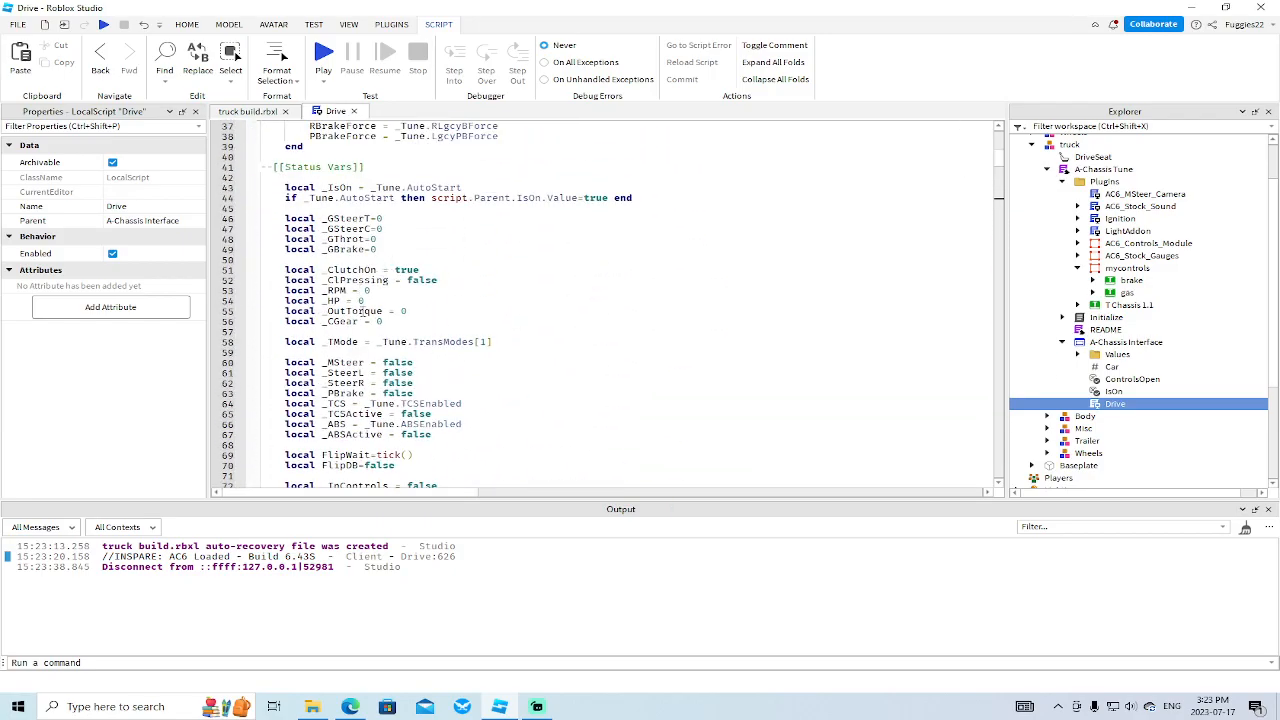
scroll(358, 305, down, 10)
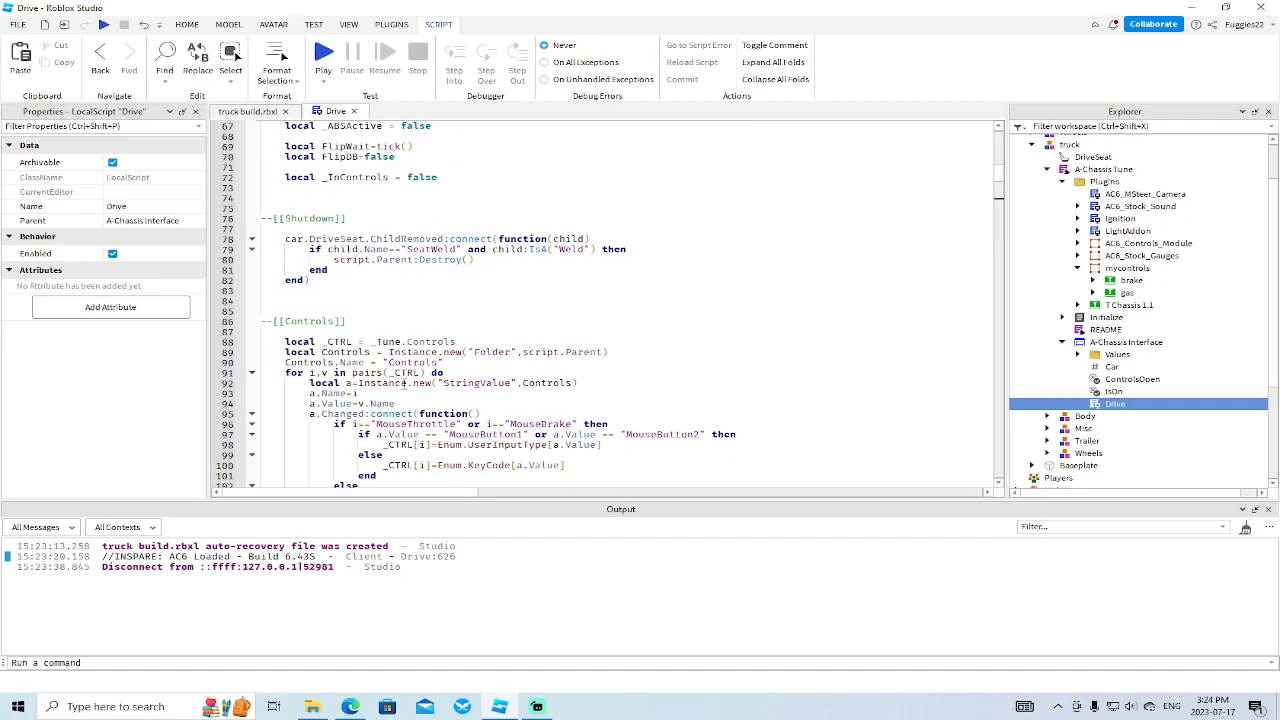
scroll(422, 292, up, 20)
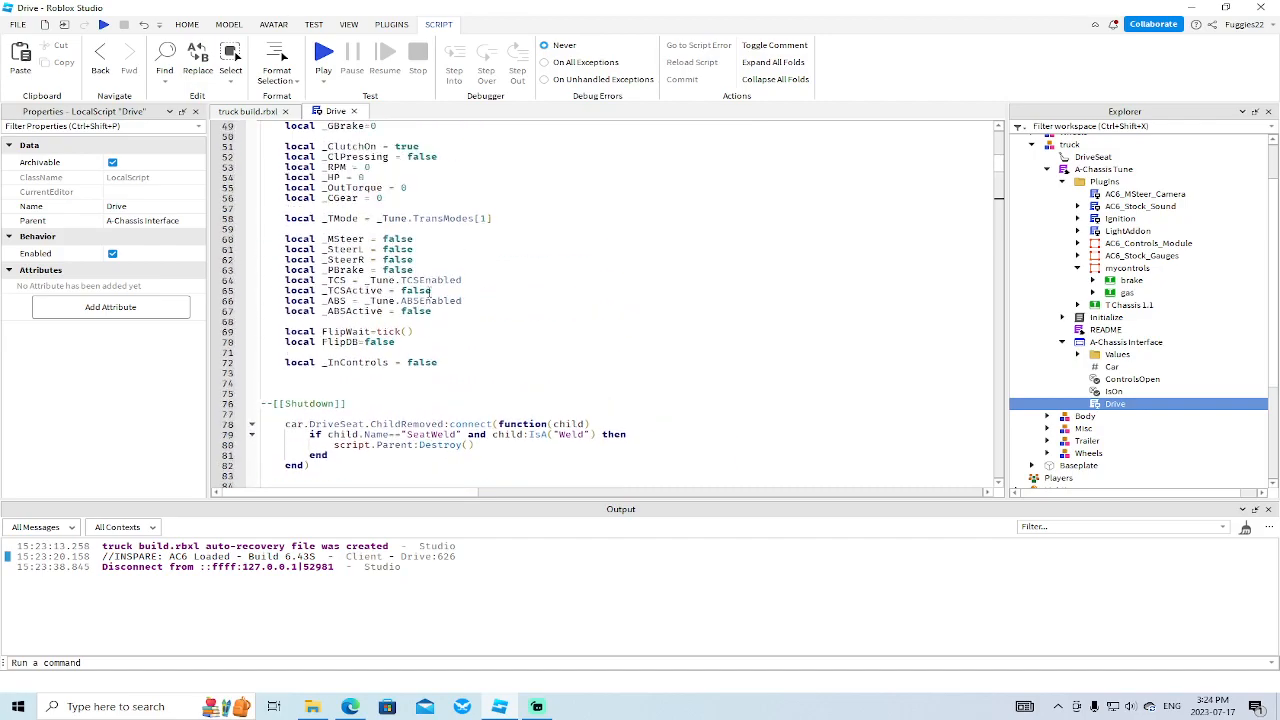
scroll(430, 292, down, 20)
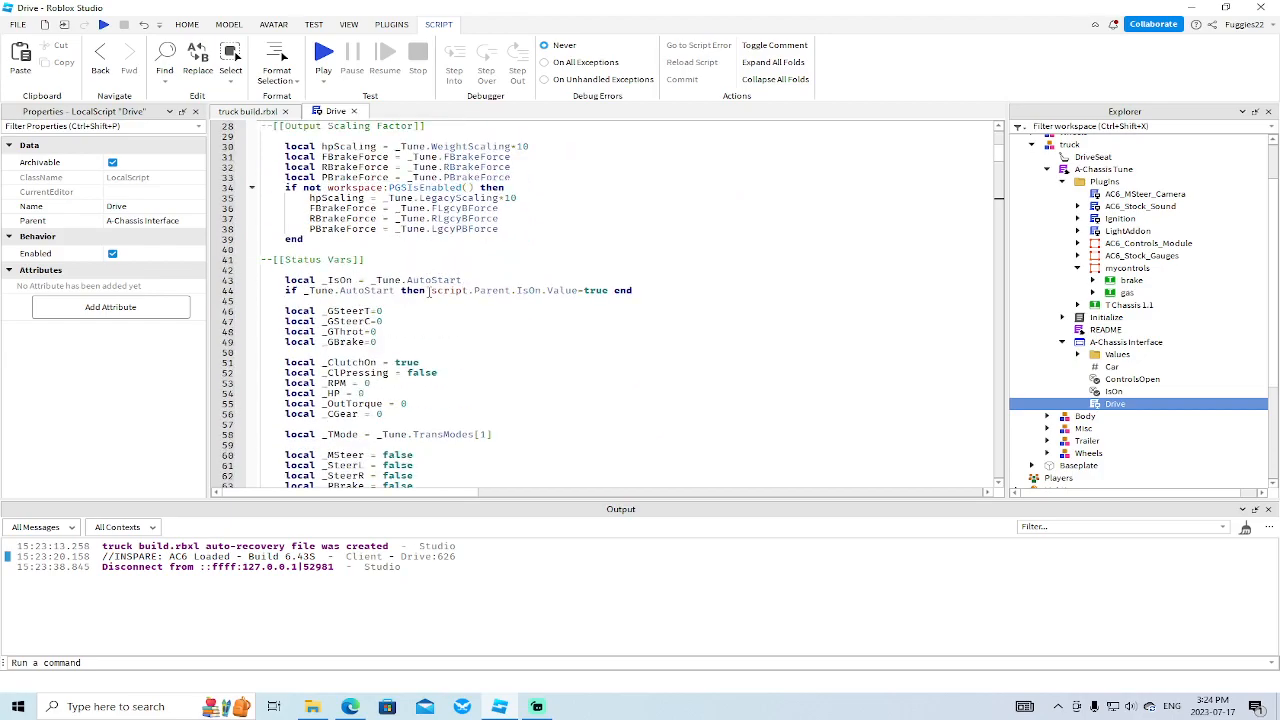
scroll(430, 292, down, 5)
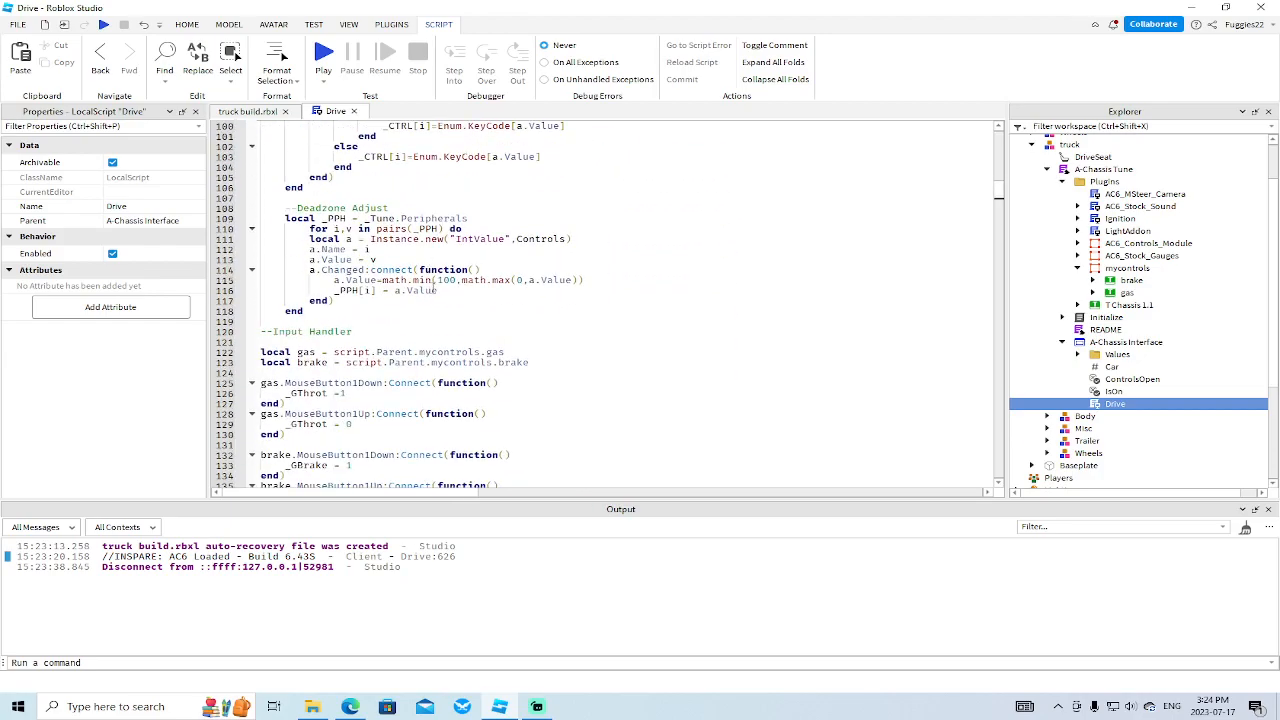
click(354, 111)
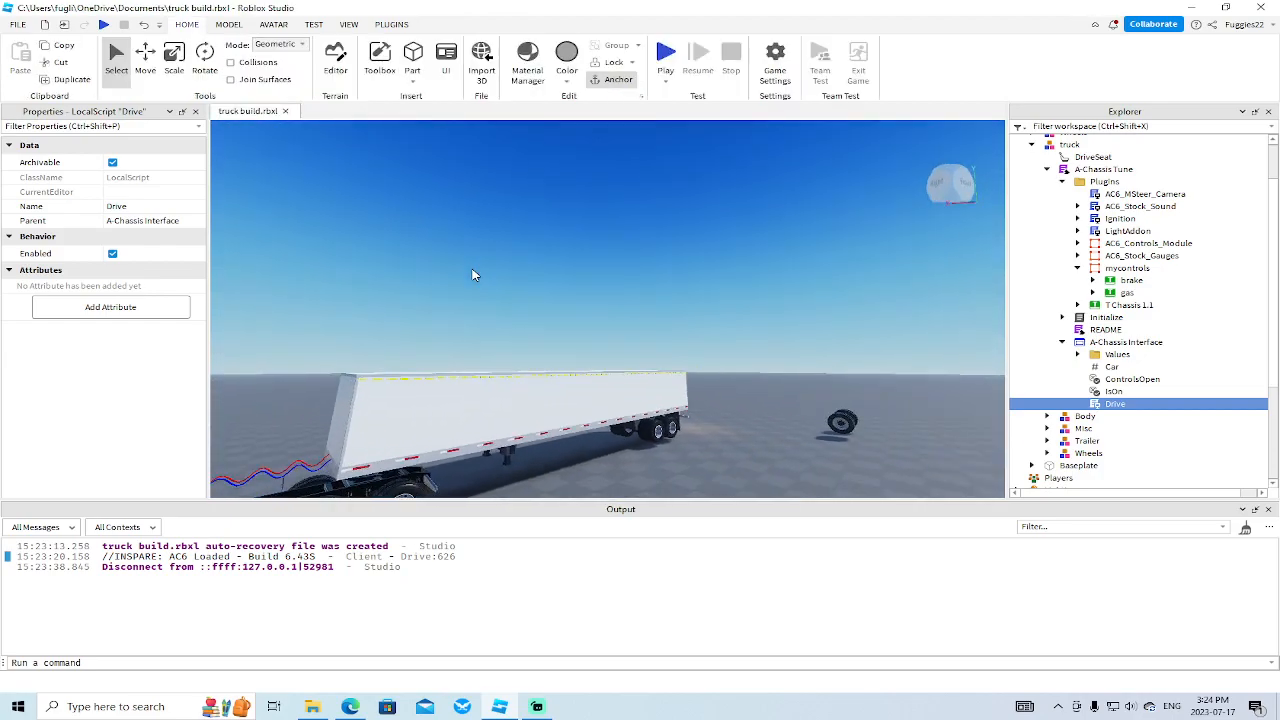
right_drag(475, 275, 475, 275)
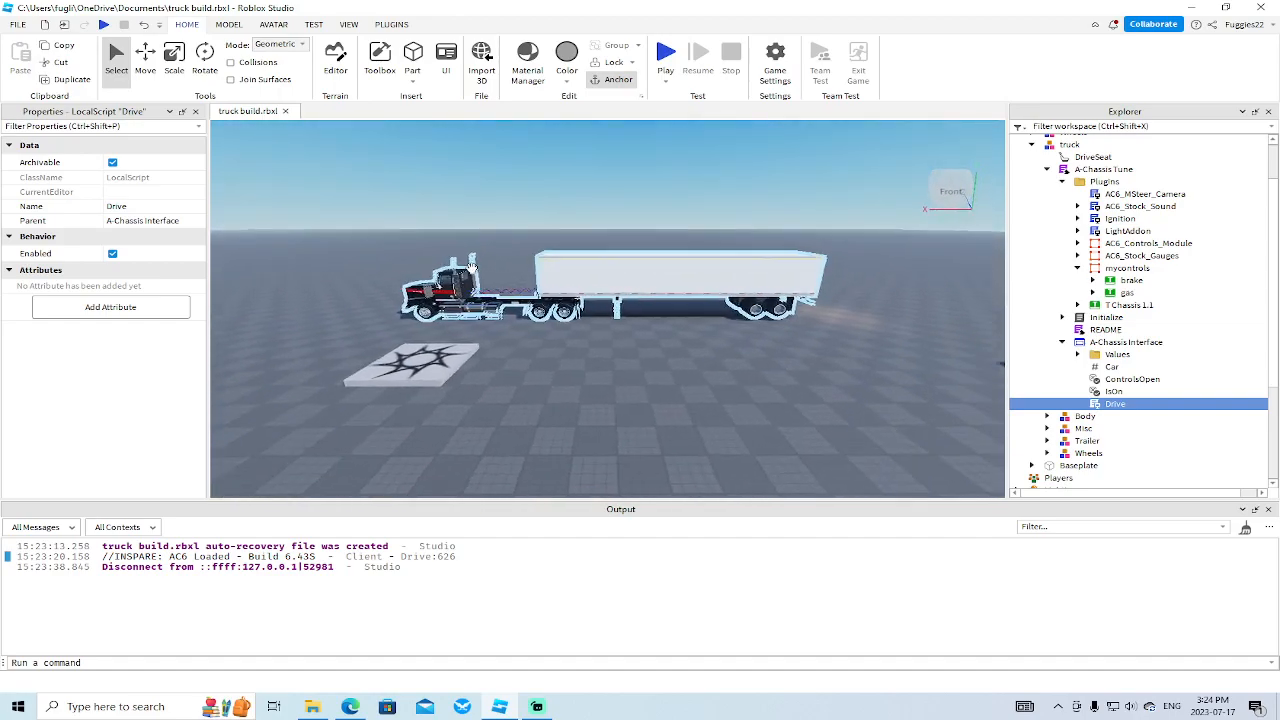
scroll(475, 275, up, 3)
scroll(475, 275, down, 3)
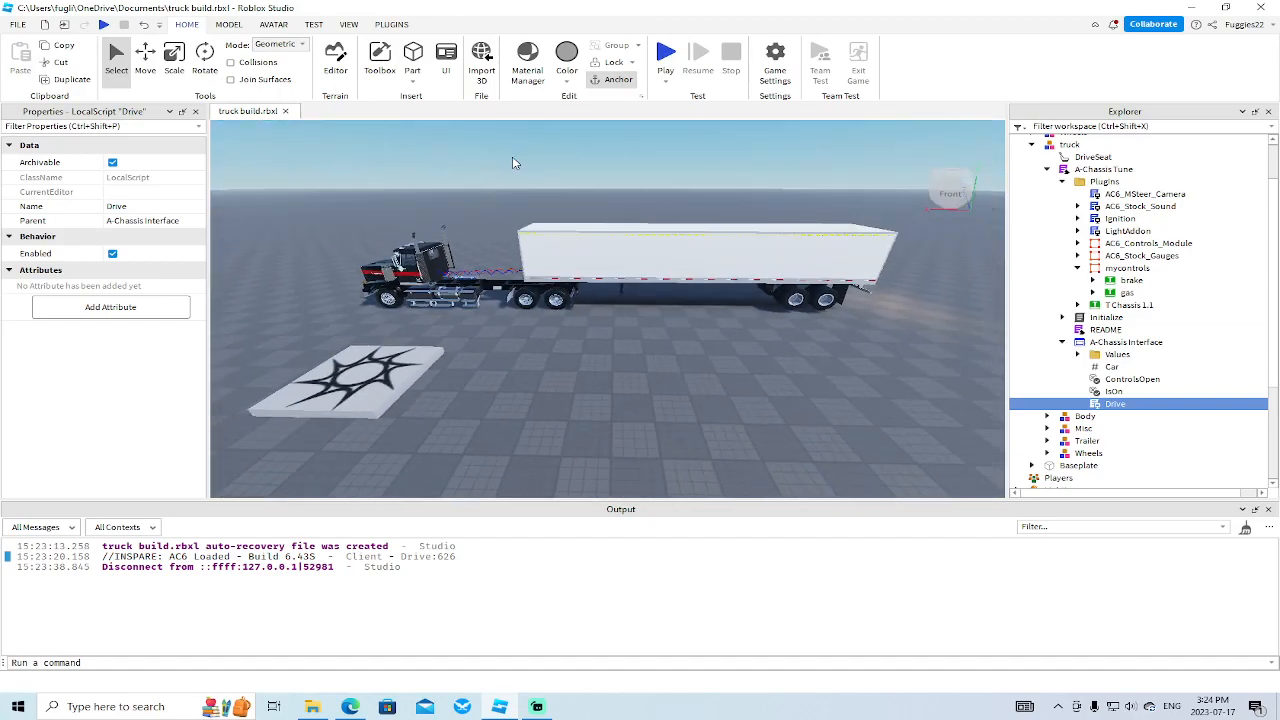
click(1063, 343)
click(1063, 342)
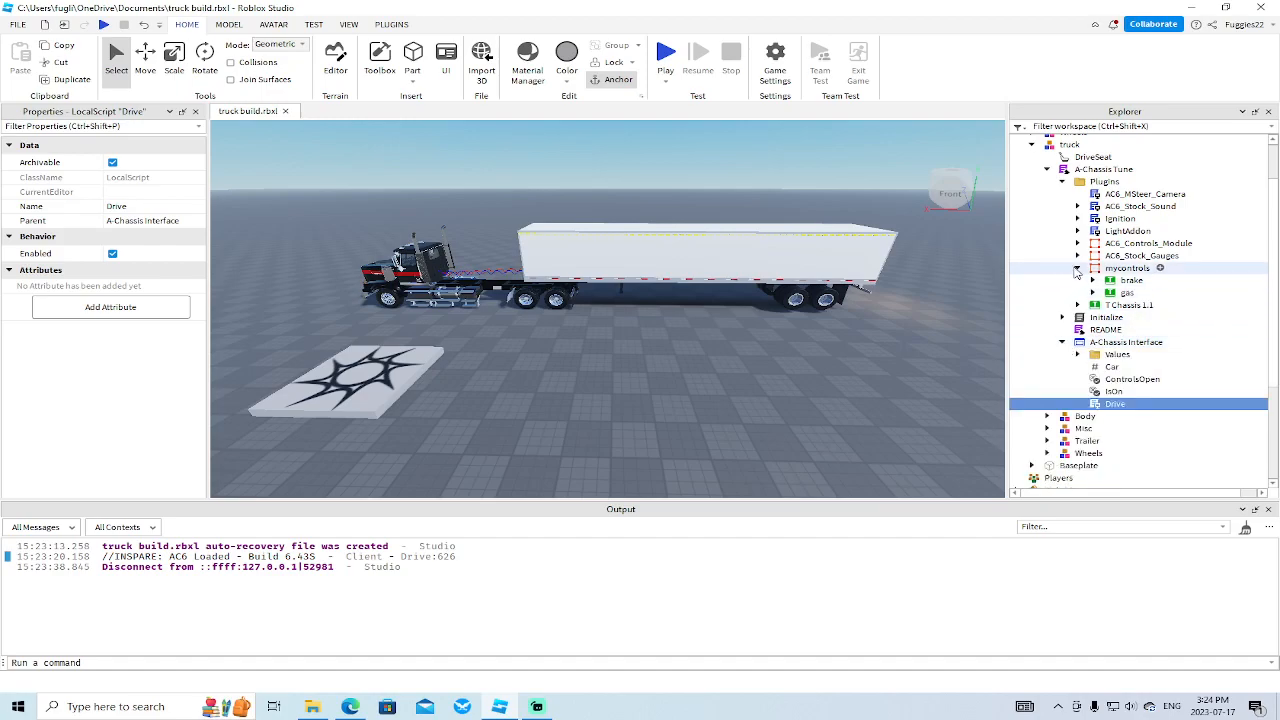
Move the AC6_Stock_Gauges frame from the A-Chassis Plugins folder into the ScreenGui under StarterGui.
click(1077, 268)
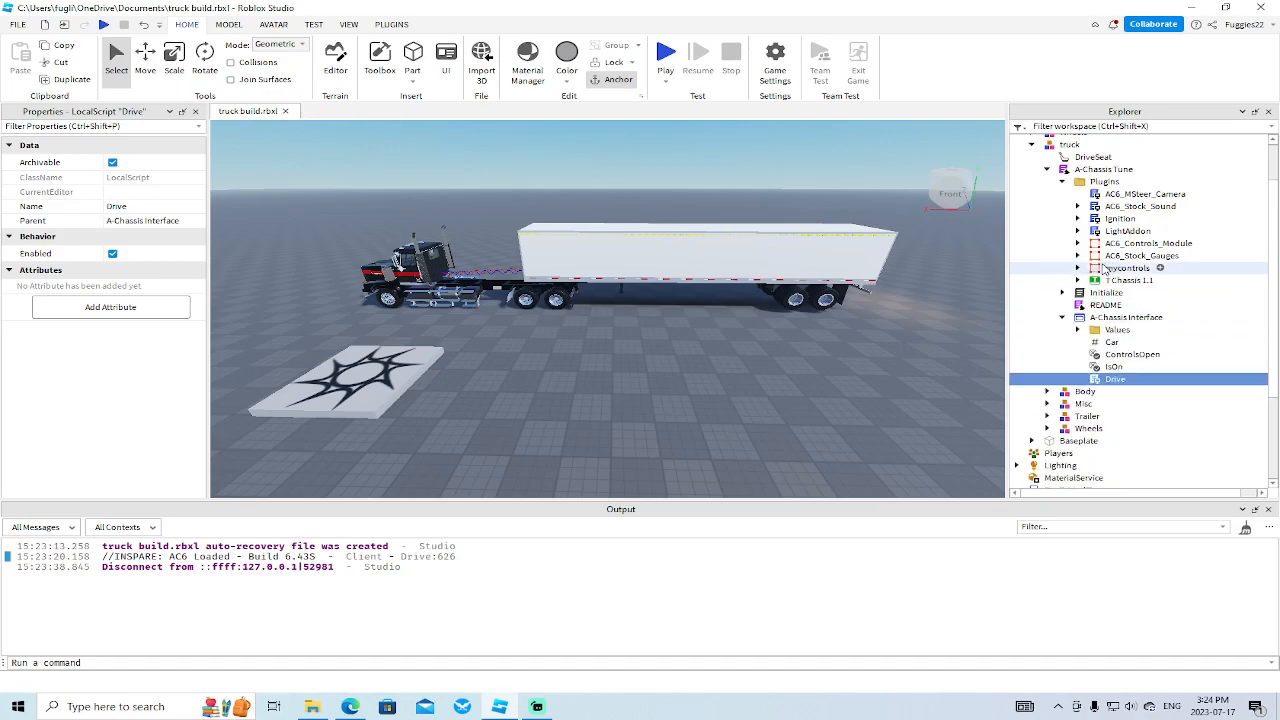
click(1078, 256)
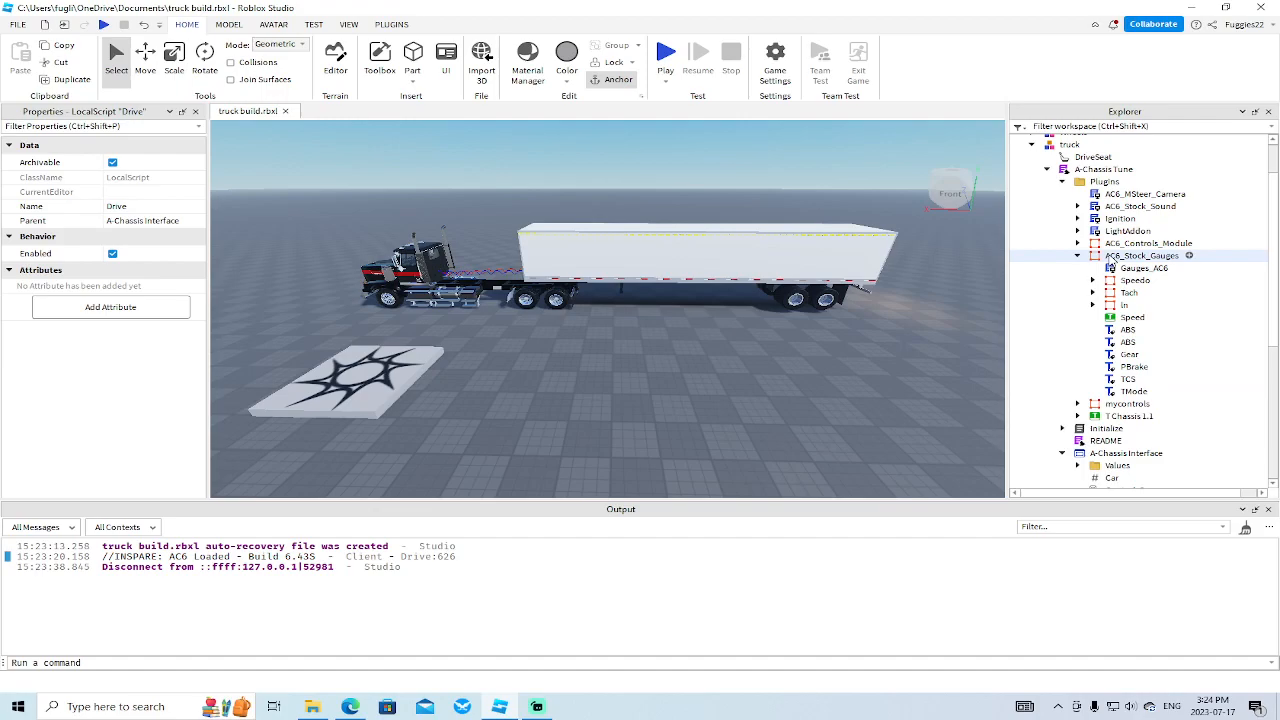
click(1110, 258)
scroll(1080, 400, down, 7)
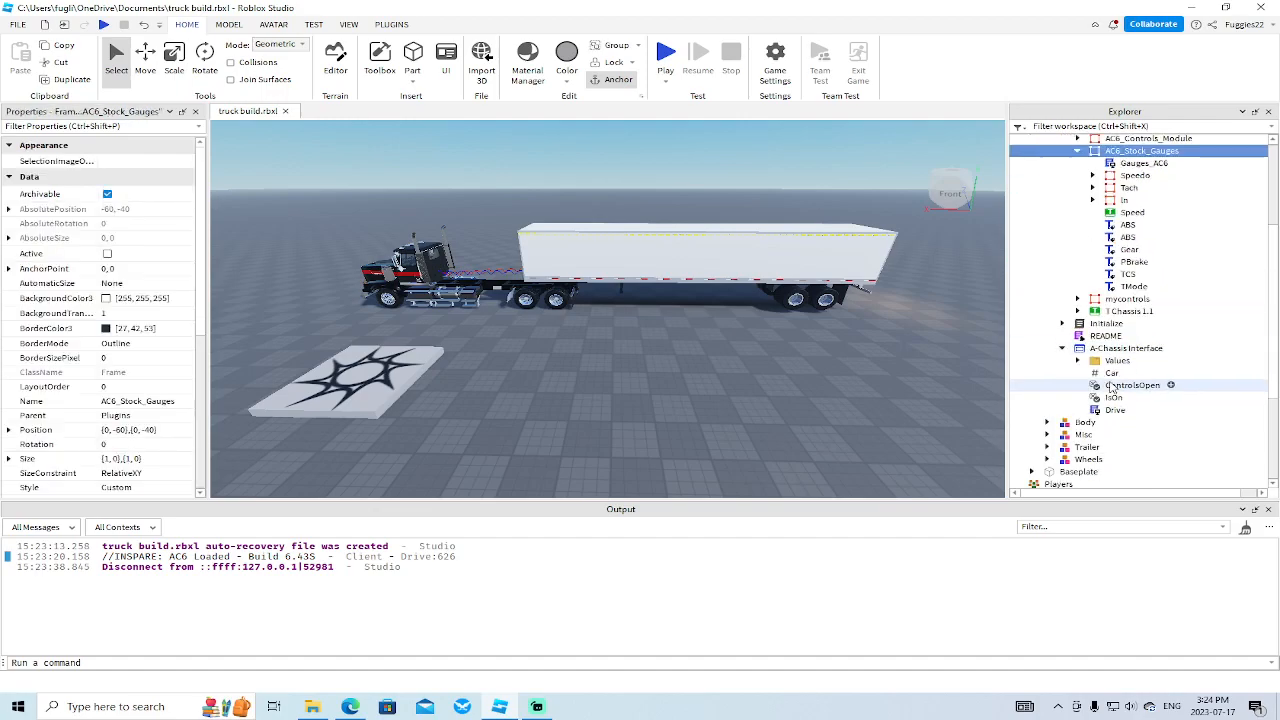
right_drag(924, 431, 924, 431)
scroll(1100, 350, up, 7)
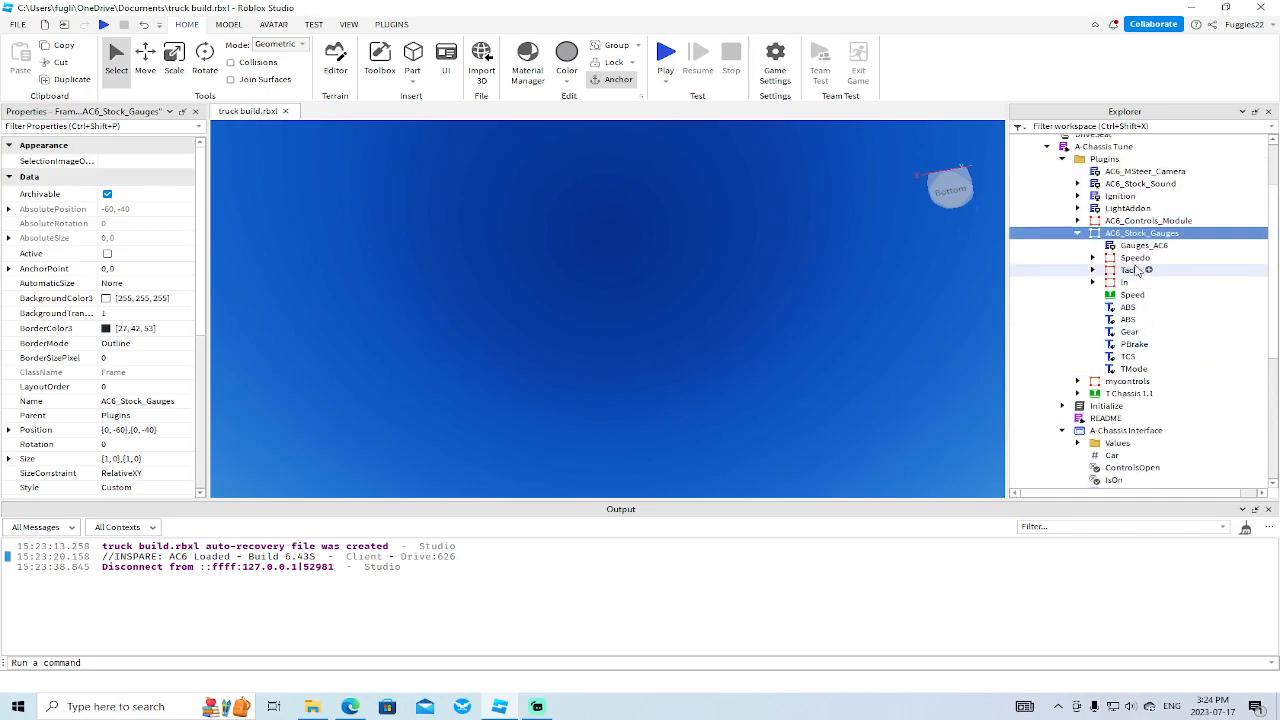
drag(1140, 233, 1082, 420)
scroll(1117, 340, down, 7)
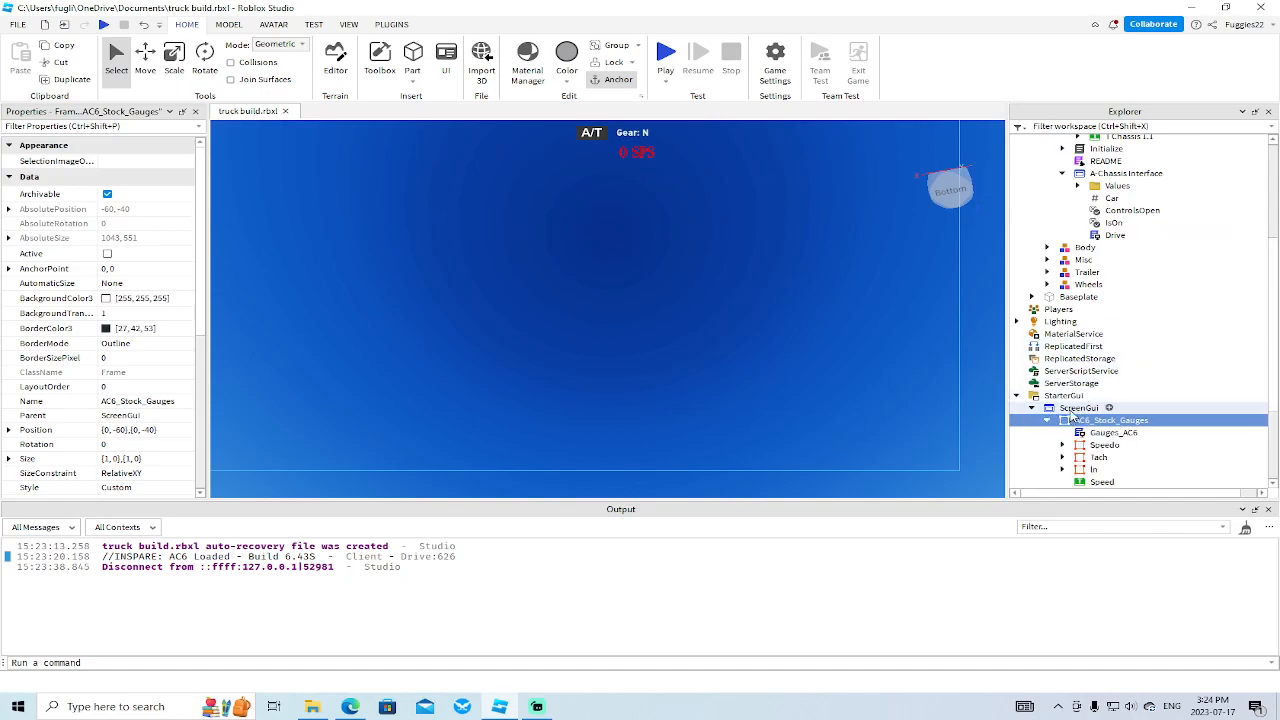
Examine the ABS and Gear labels inside AC6_Stock_Gauges, including the Gear label's text properties.
click(1044, 420)
click(1098, 359)
click(1098, 371)
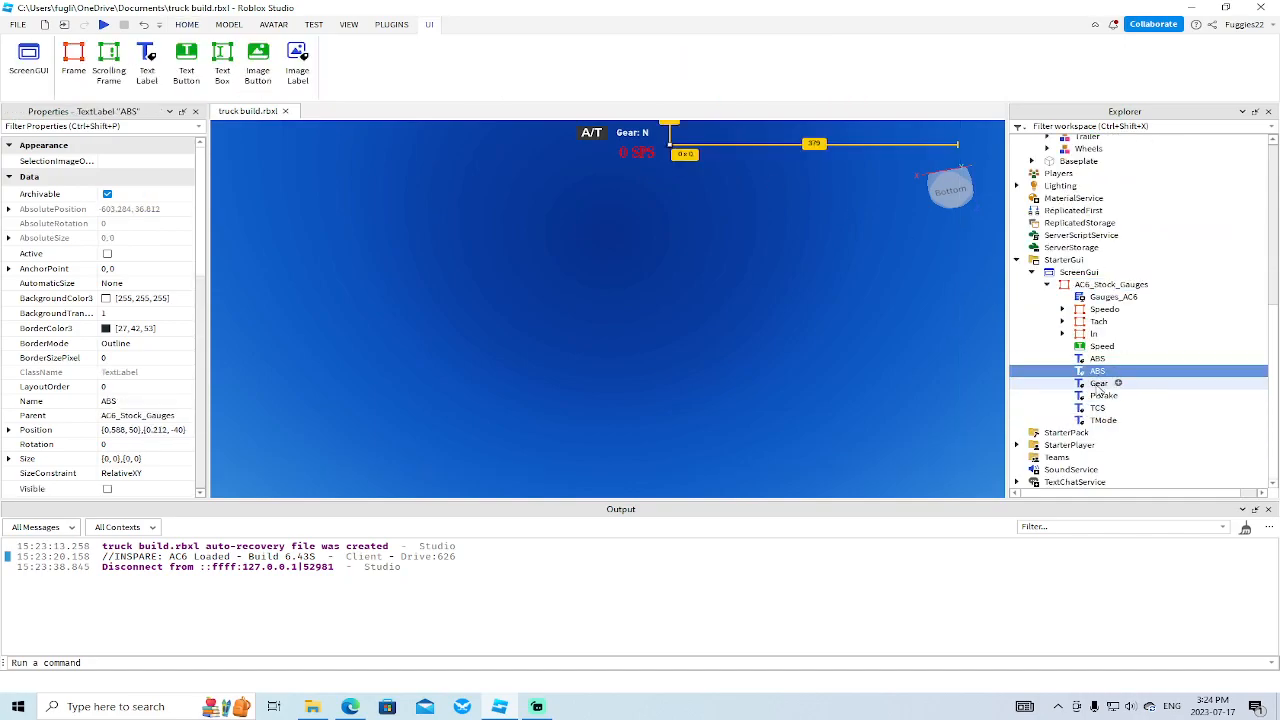
click(1098, 383)
drag(203, 208, 207, 400)
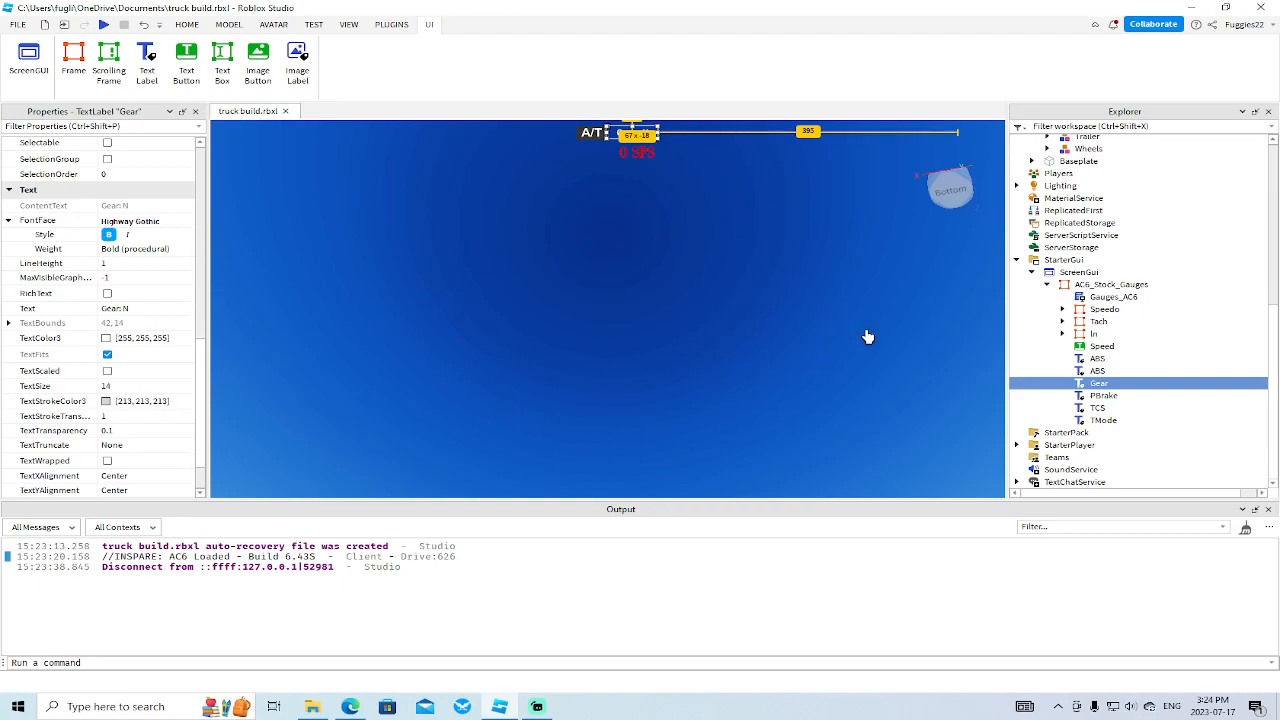
Collapse the AC6_Stock_Gauges frame and move it from the ScreenGui back into the A-Chassis Plugins folder.
click(1046, 284)
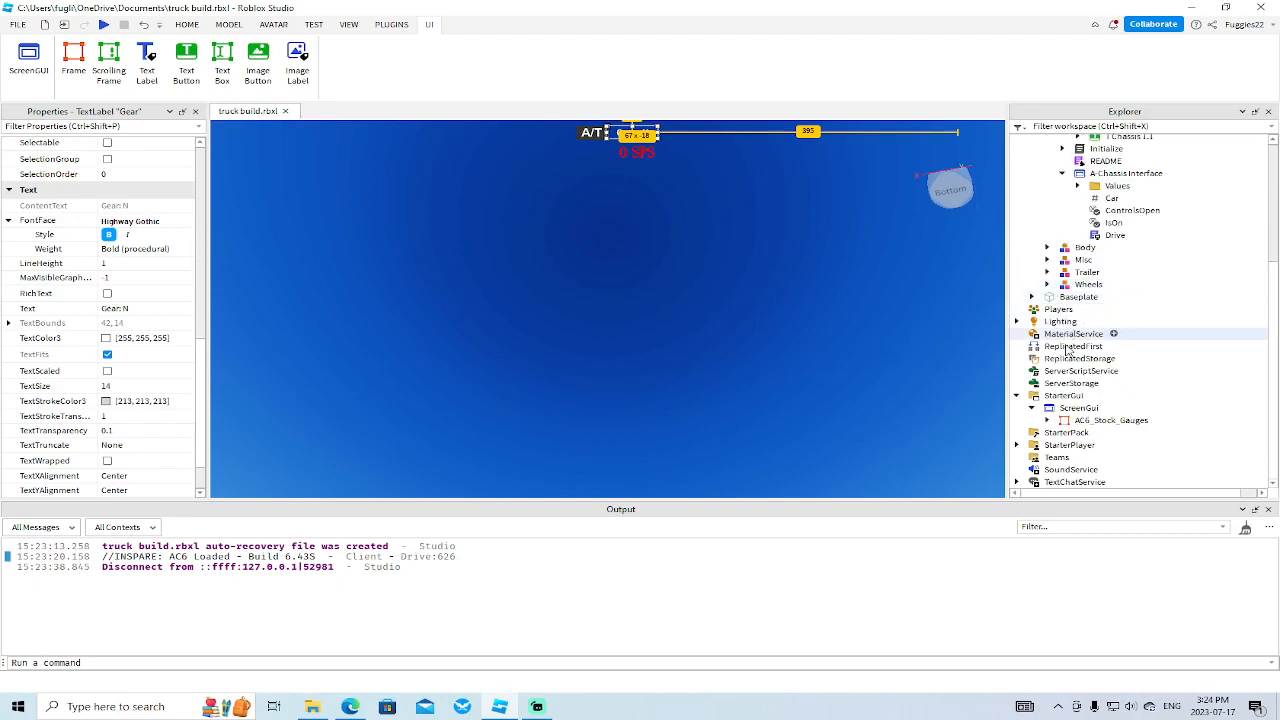
drag(1075, 423, 1104, 249)
scroll(1107, 313, up, 5)
Move the mycontrols frame into StarterGui's ScreenGui to preview its buttons and return it to the Plugins folder.
click(1112, 325)
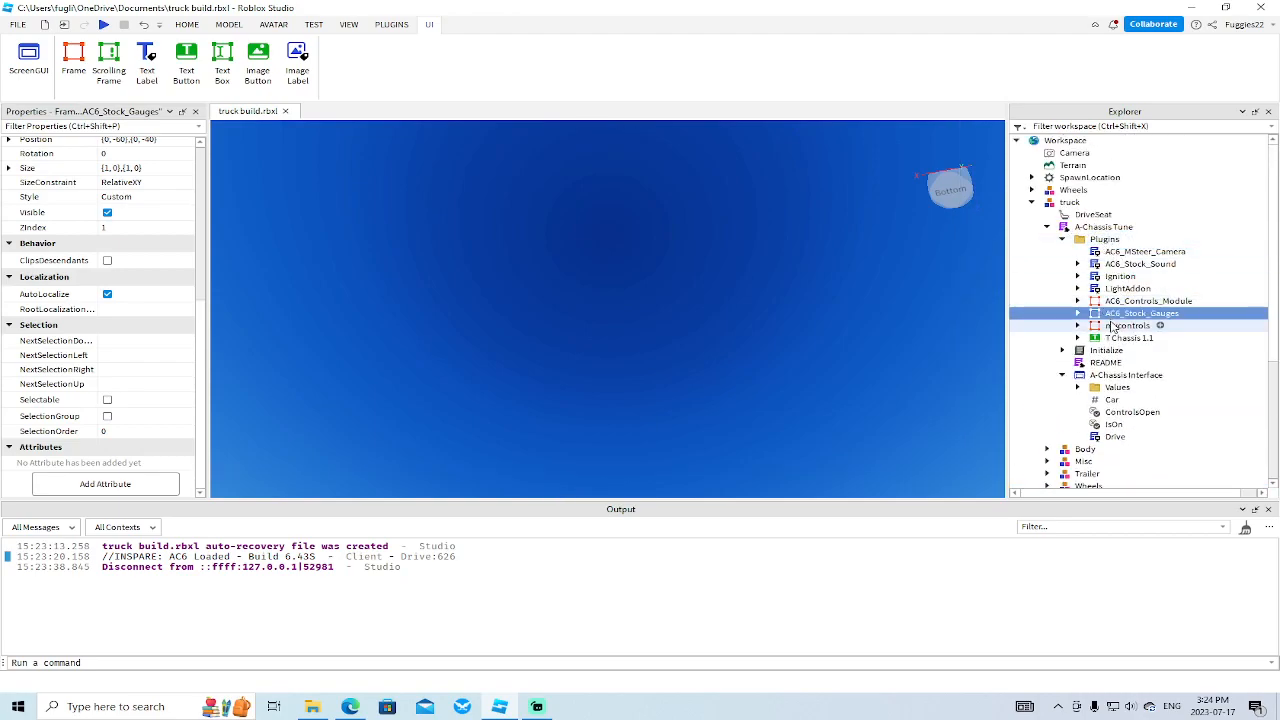
drag(1108, 328, 1083, 422)
scroll(1095, 362, down, 5)
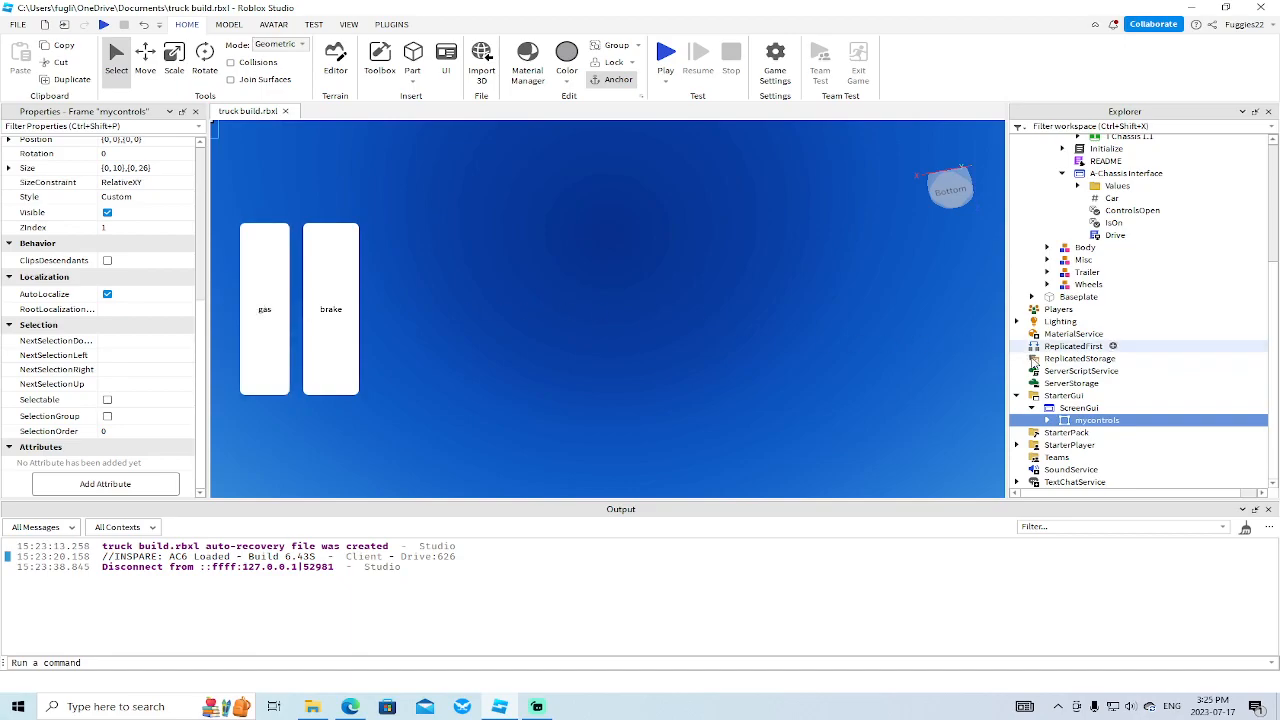
drag(1090, 421, 1104, 243)
Reopen the Drive script and review the gas and brake button code under Input Handler.
double_click(1114, 437)
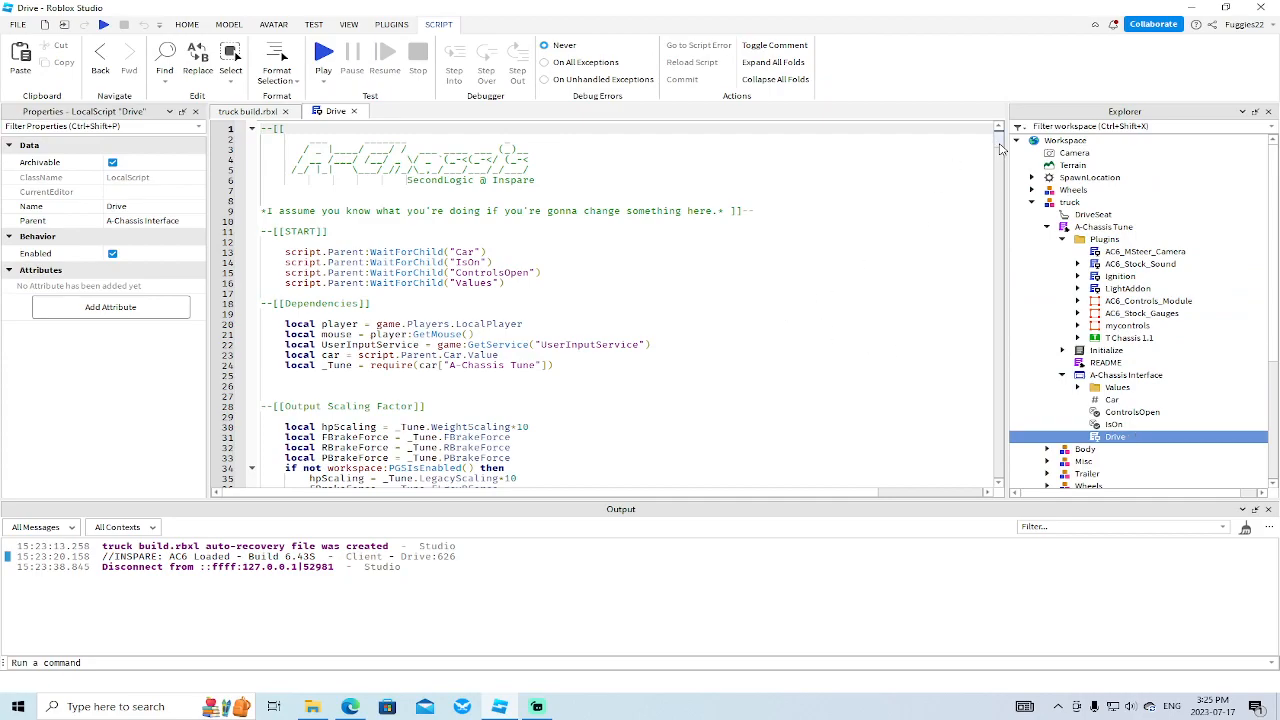
scroll(845, 235, down, 20)
scroll(843, 241, down, 17)
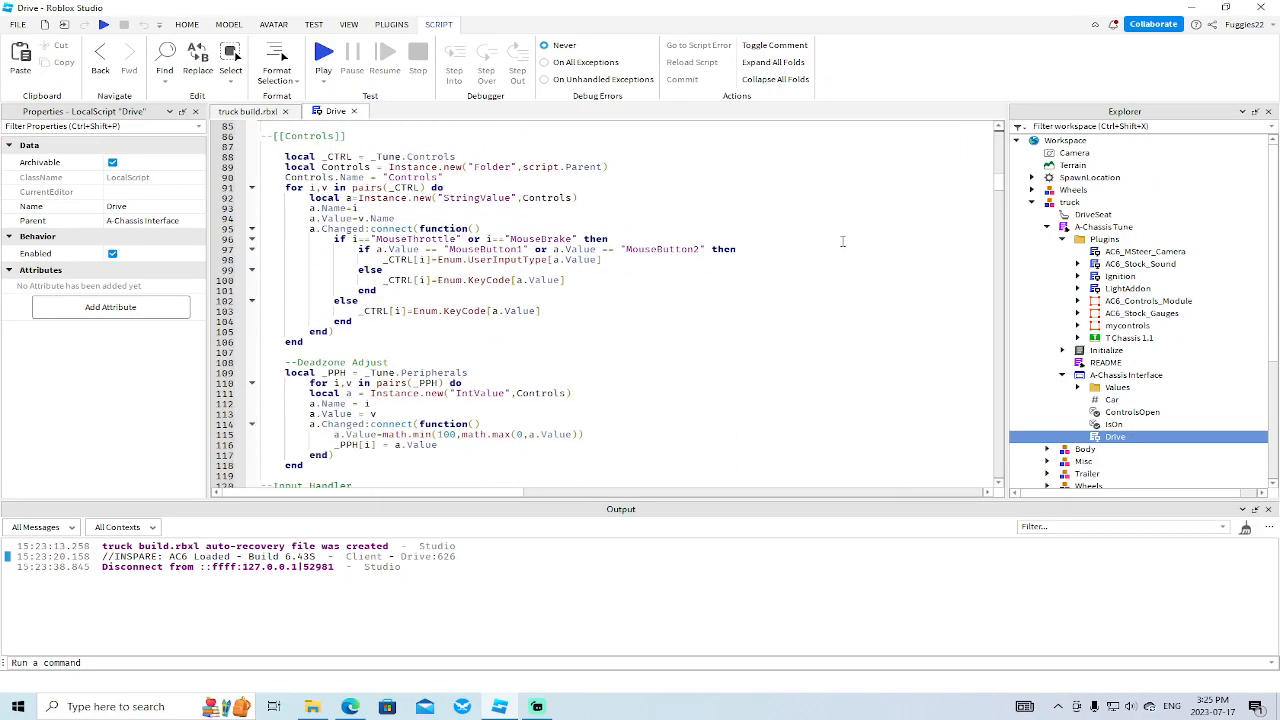
drag(289, 382, 258, 229)
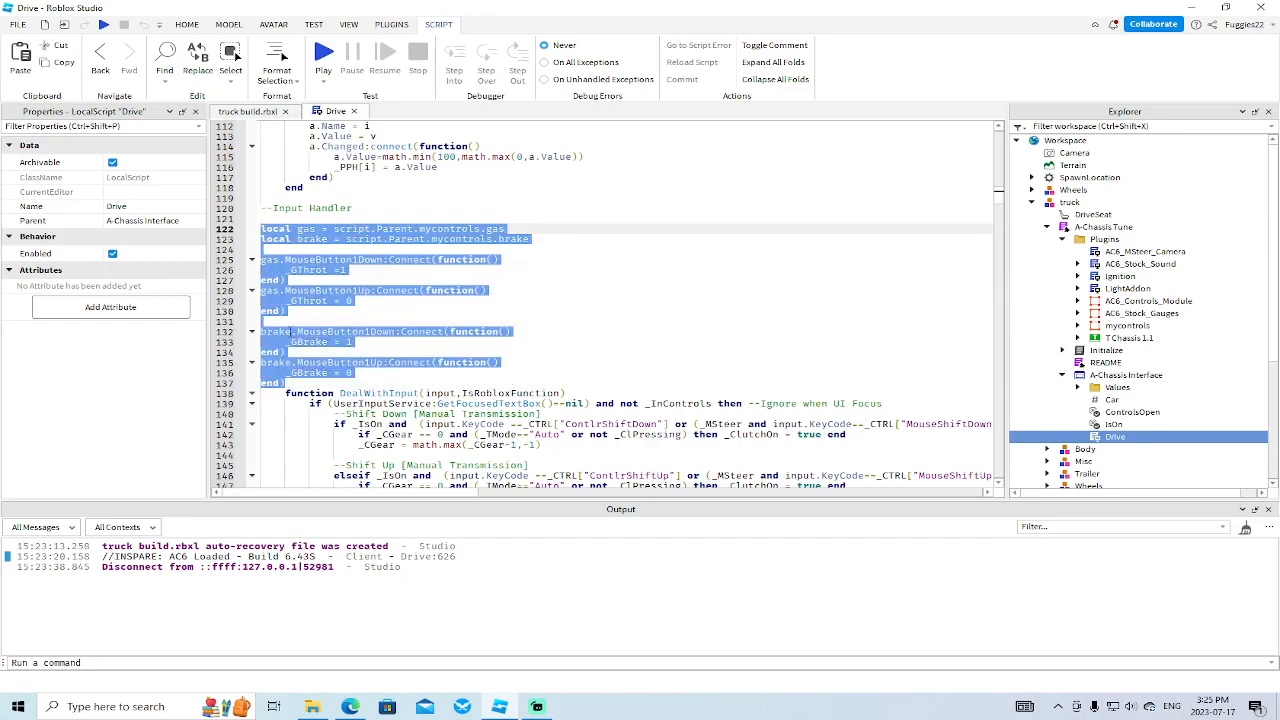
click(344, 318)
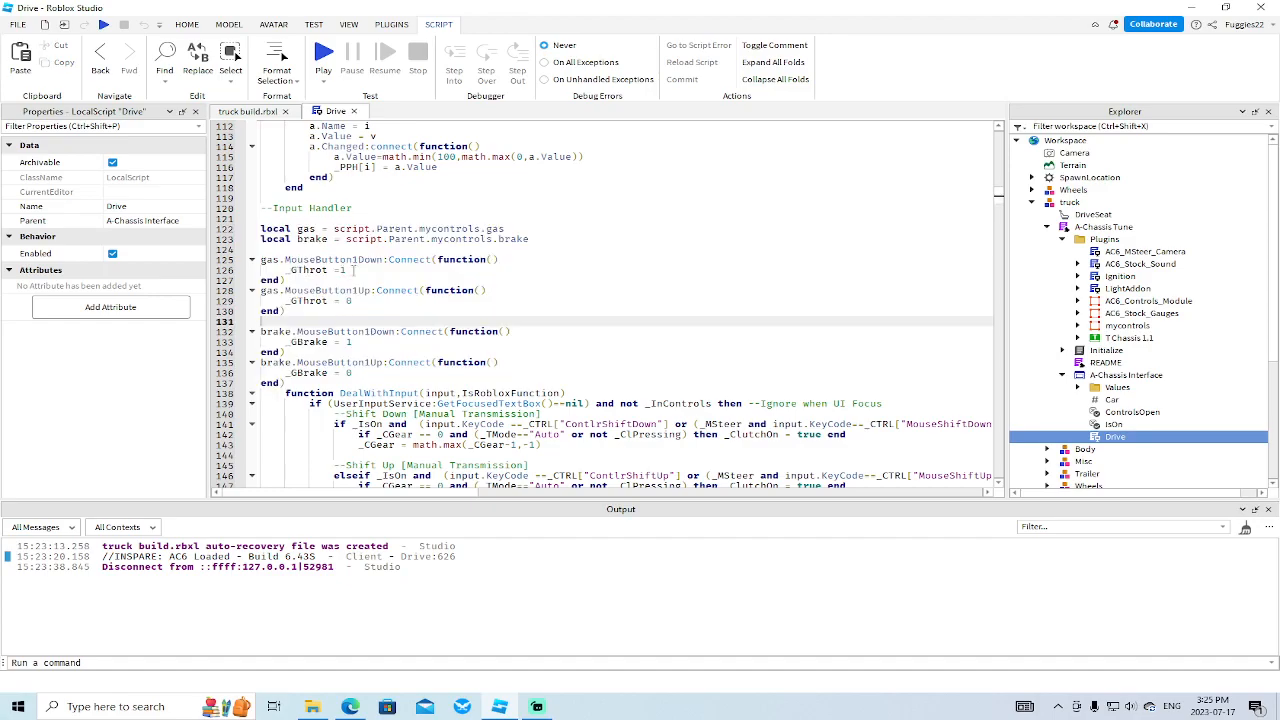
Insert a blank line between the last brake handler and the DealWithInput function, and close the Drive script.
scroll(350, 265, up, 10)
scroll(340, 240, down, 10)
scroll(336, 229, down, 2)
click(294, 320)
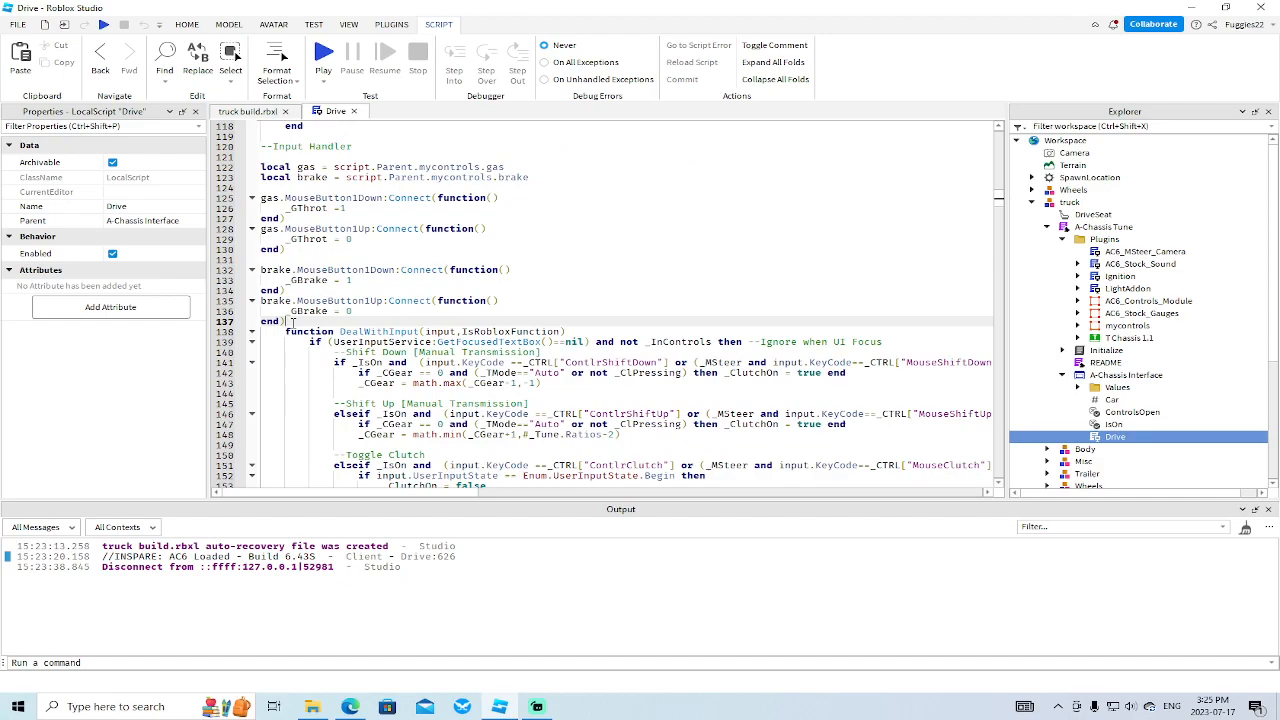
key(Return)
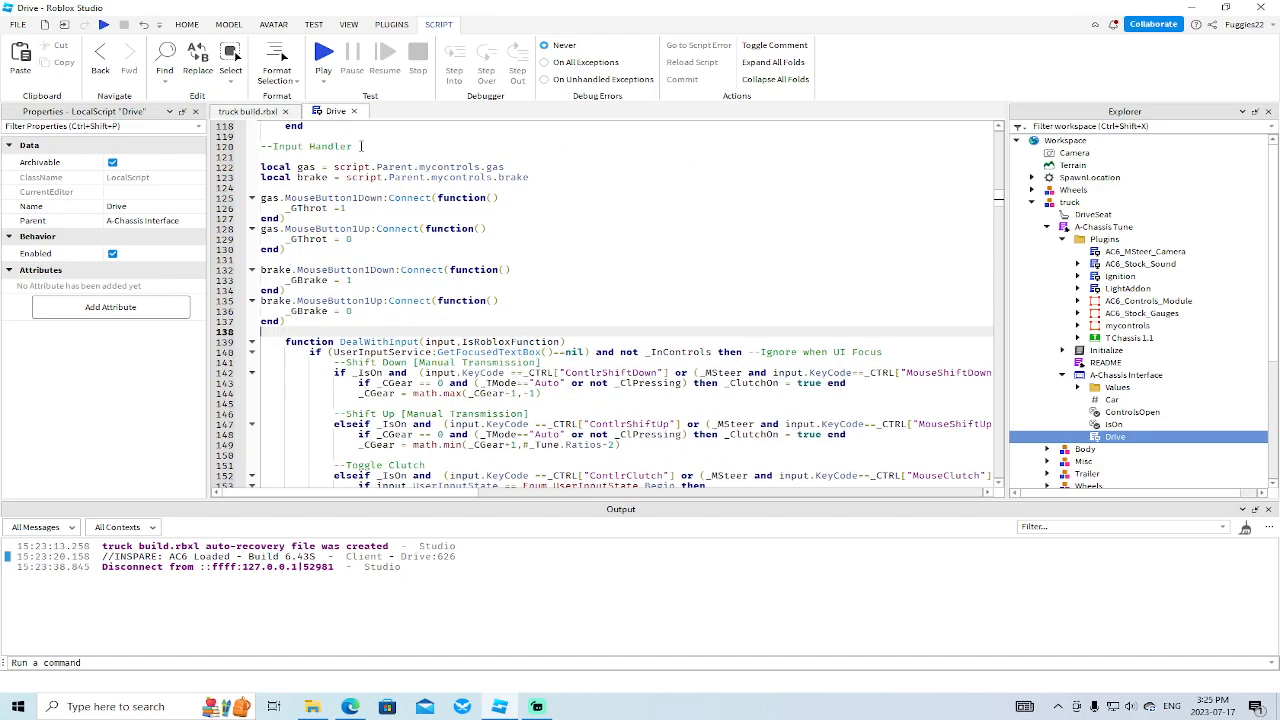
click(354, 111)
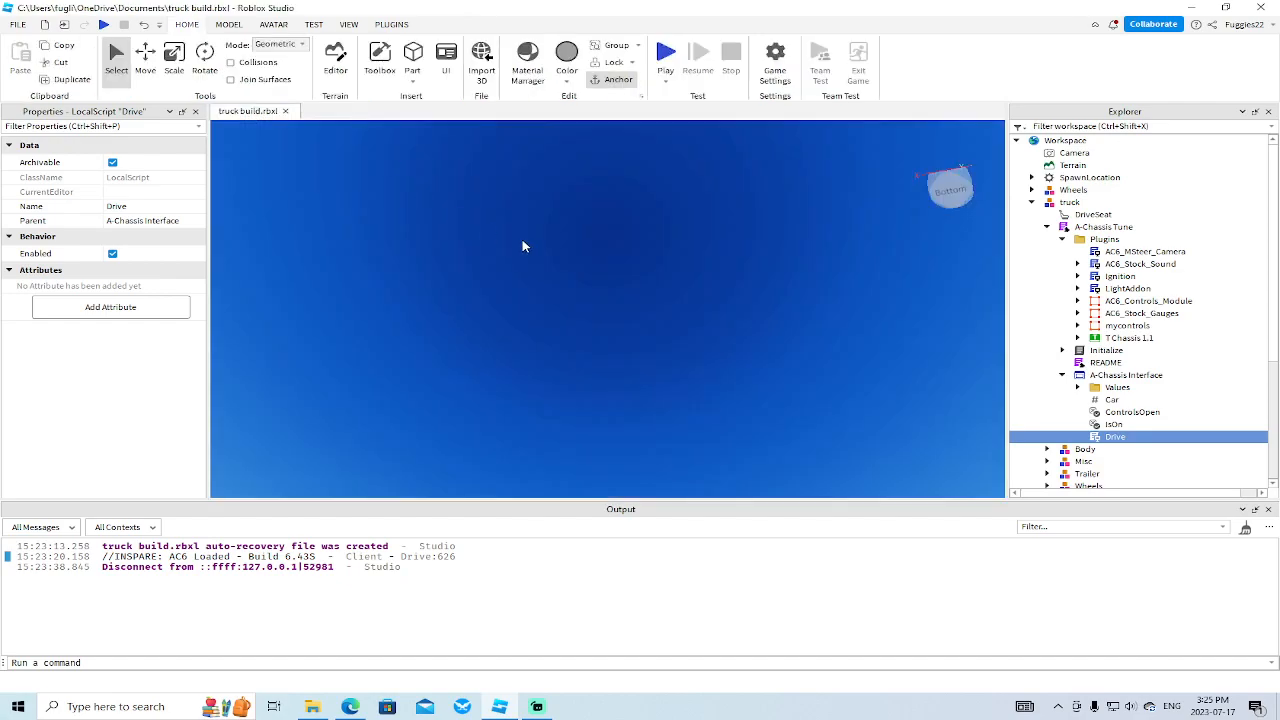
right_drag(522, 240, 522, 240)
key(w)
key(s)
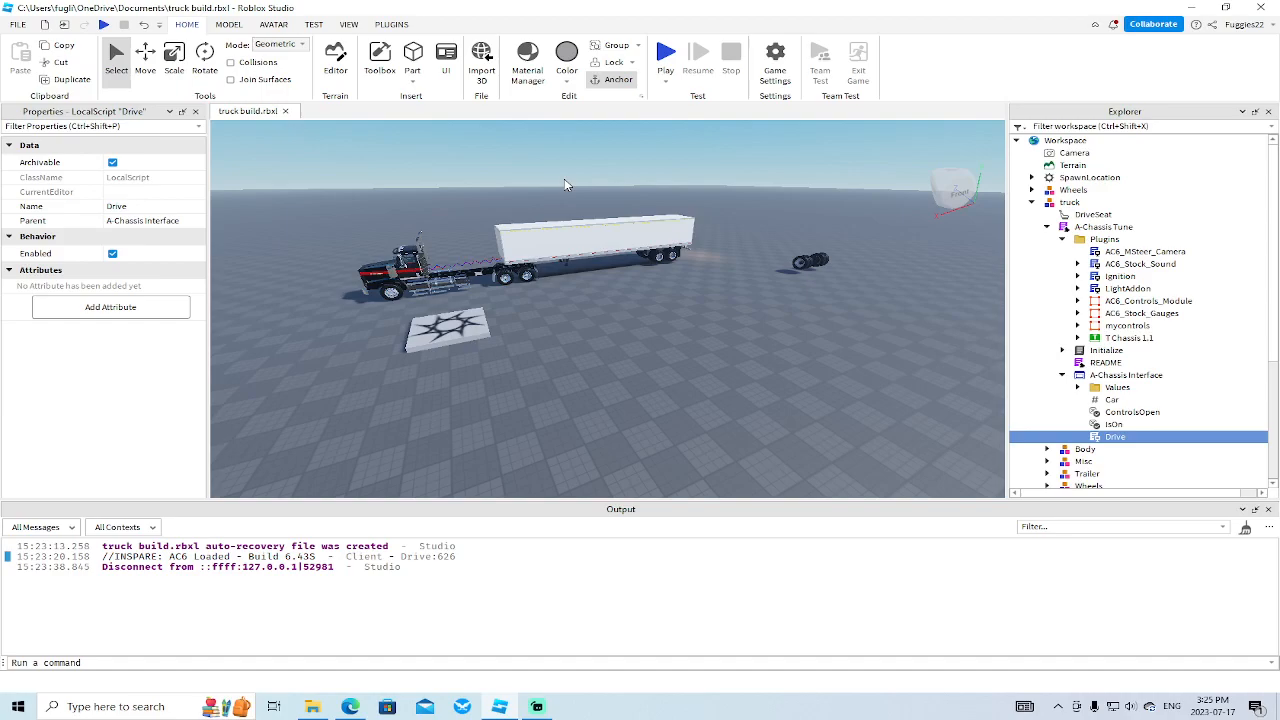
key(d)
right_drag(566, 226, 568, 232)
key(w)
key(s)
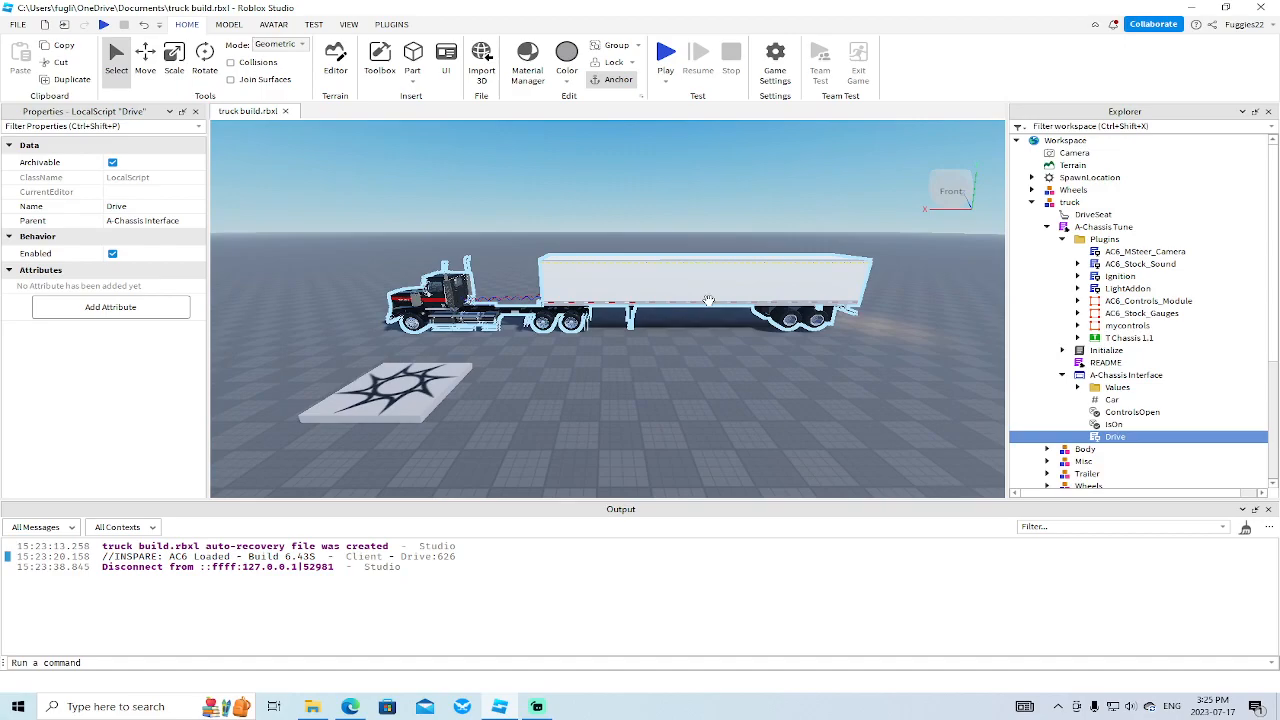